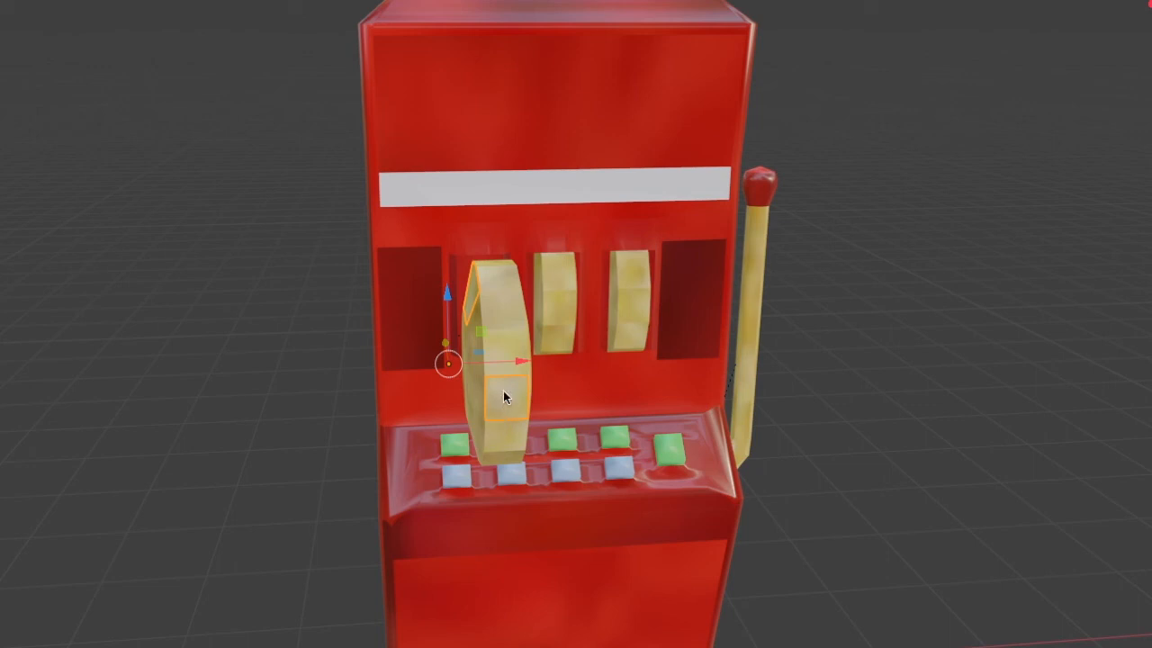
key(alt+a)
middle_drag(503, 391, 548, 381)
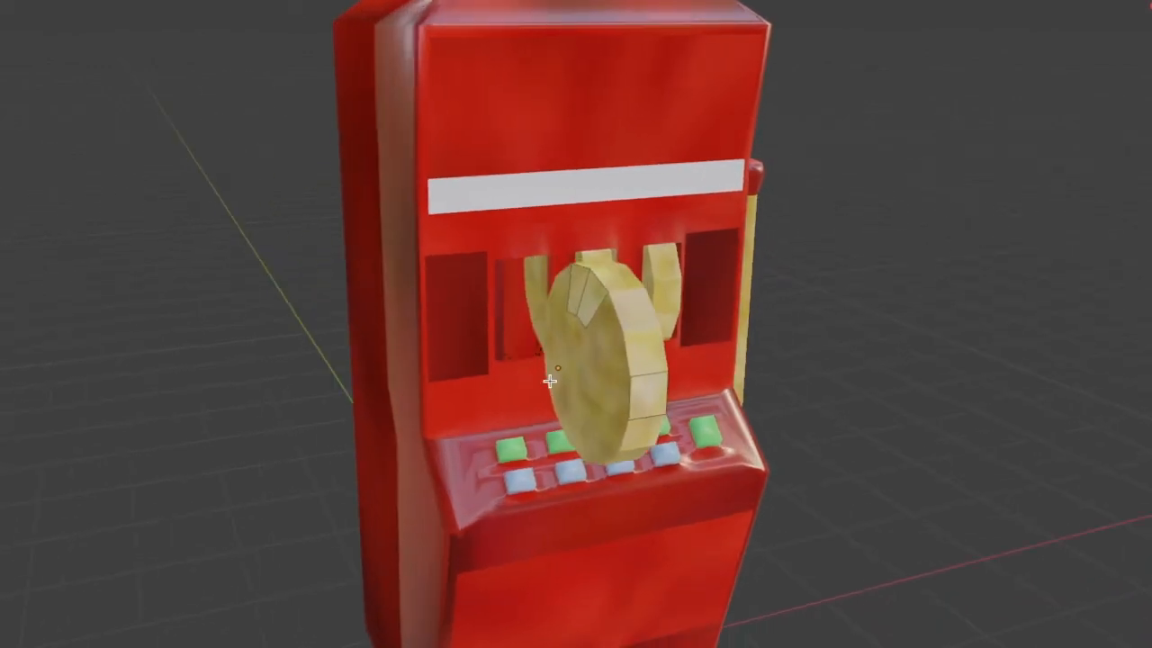
click(592, 298)
key(s)
key(shift+x)
right_click(581, 273)
Separate the two adjacent wedge faces on the wheel's flat side into their own object and return to Object Mode
scroll(580, 273, up, 4)
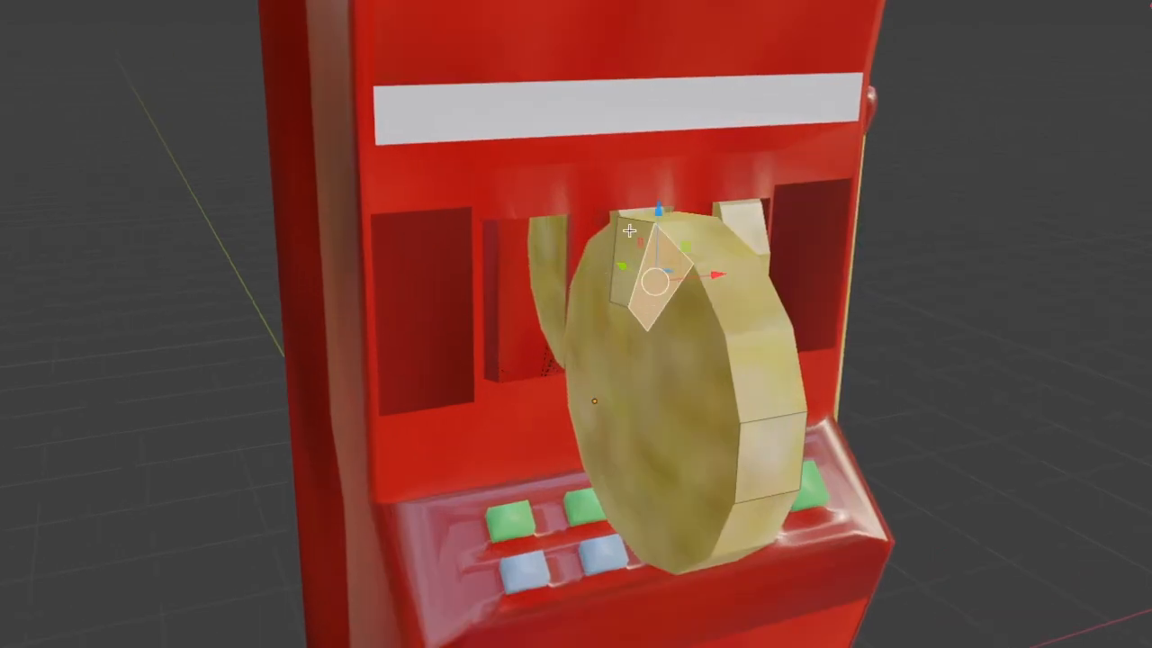
click(629, 231)
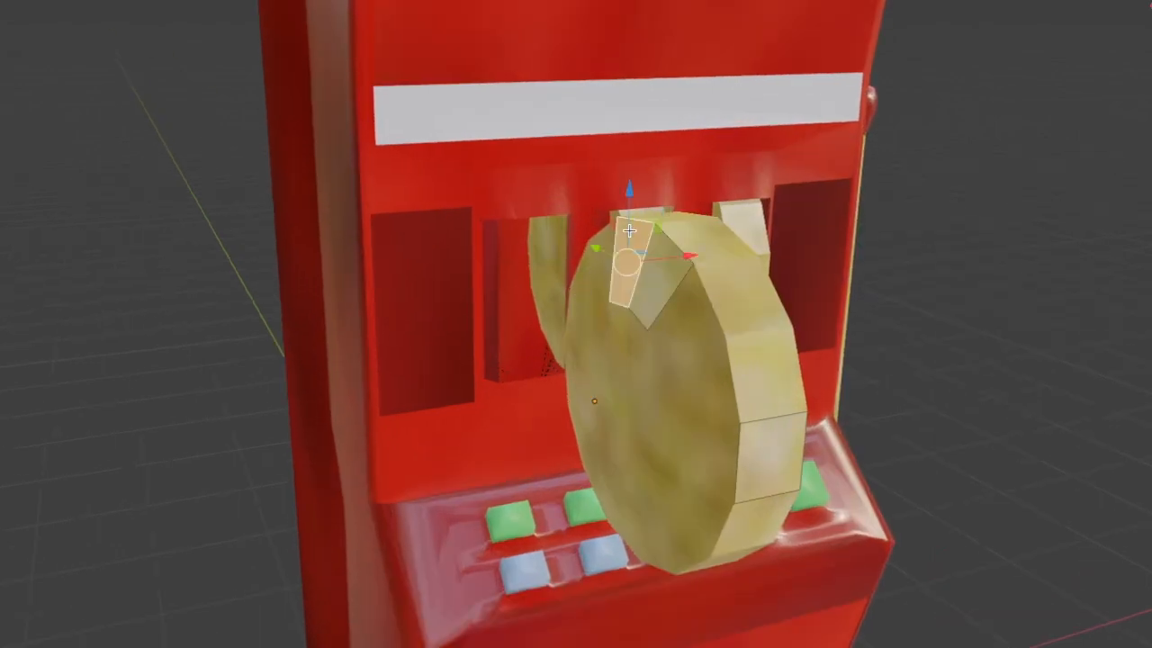
shift+click(648, 284)
right_click(648, 290)
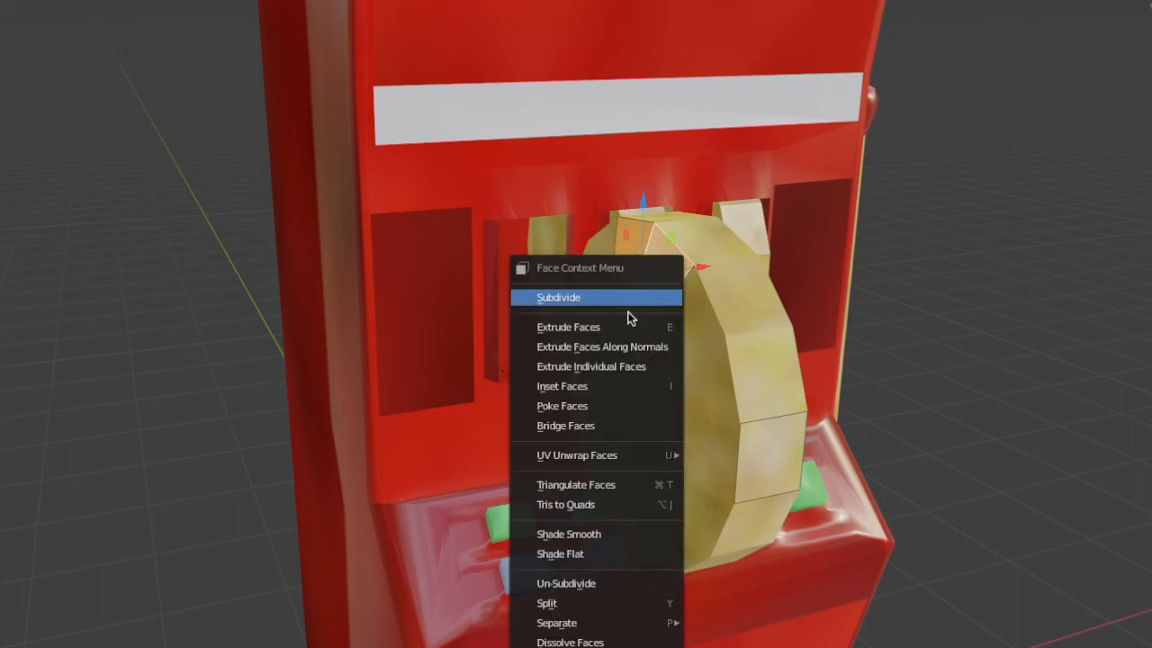
mouse_move(582, 621)
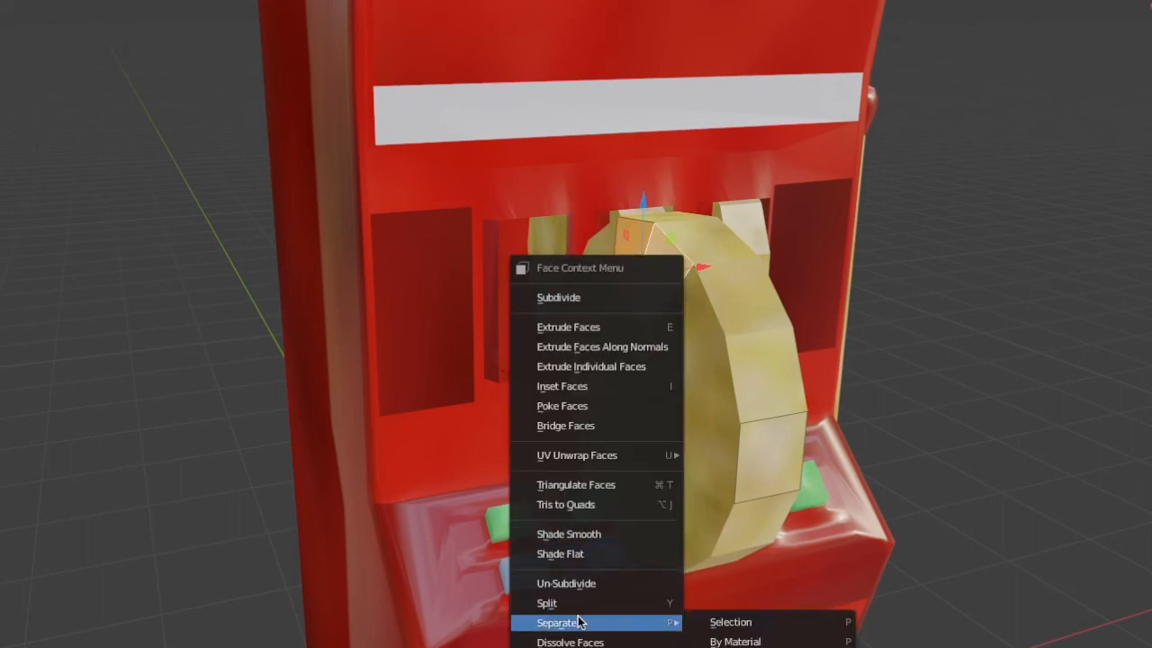
click(718, 628)
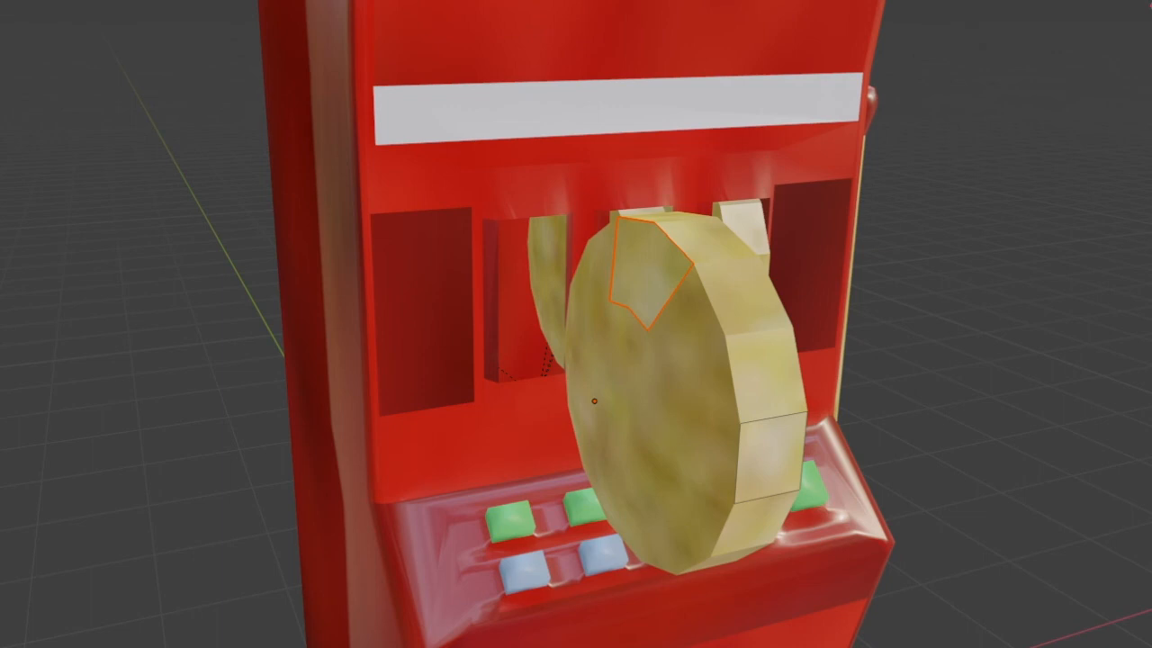
key(Tab)
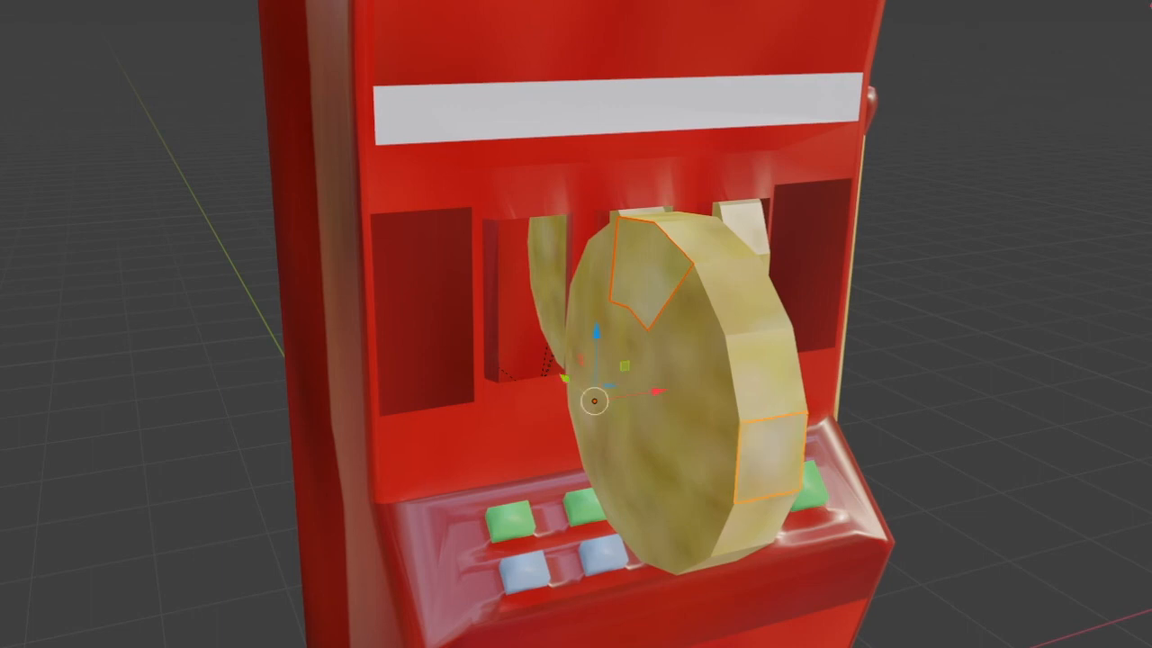
Select the separated two-face wedge and slide it along the Y axis out of its gap in the wheel
click(771, 457)
click(650, 270)
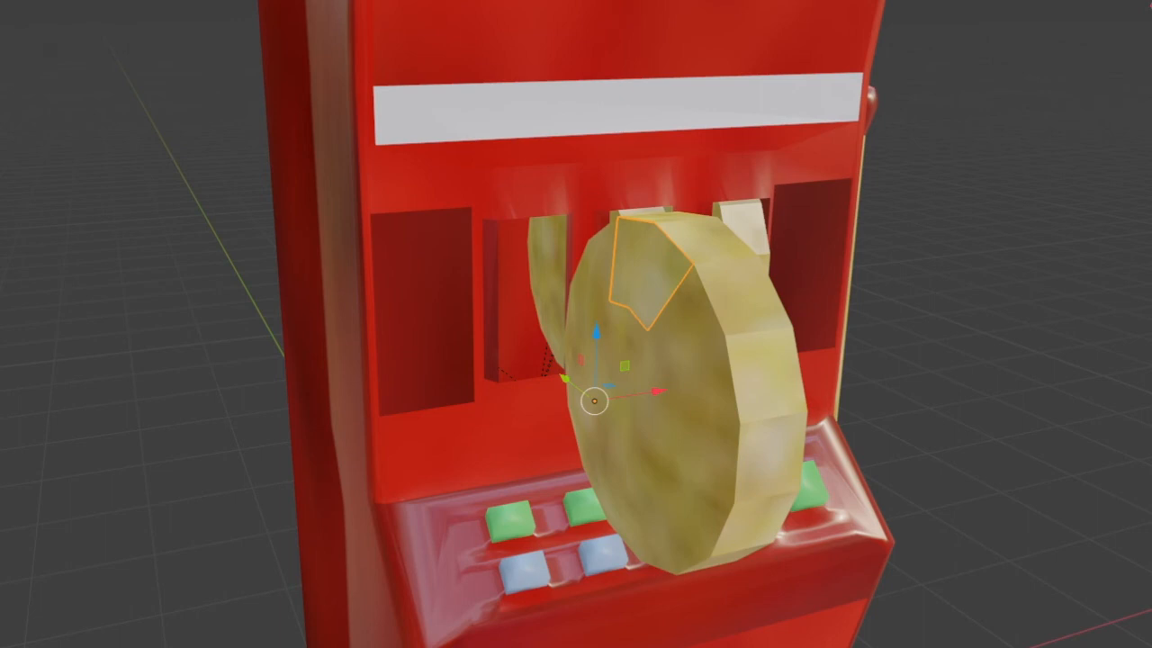
shift+click(670, 405)
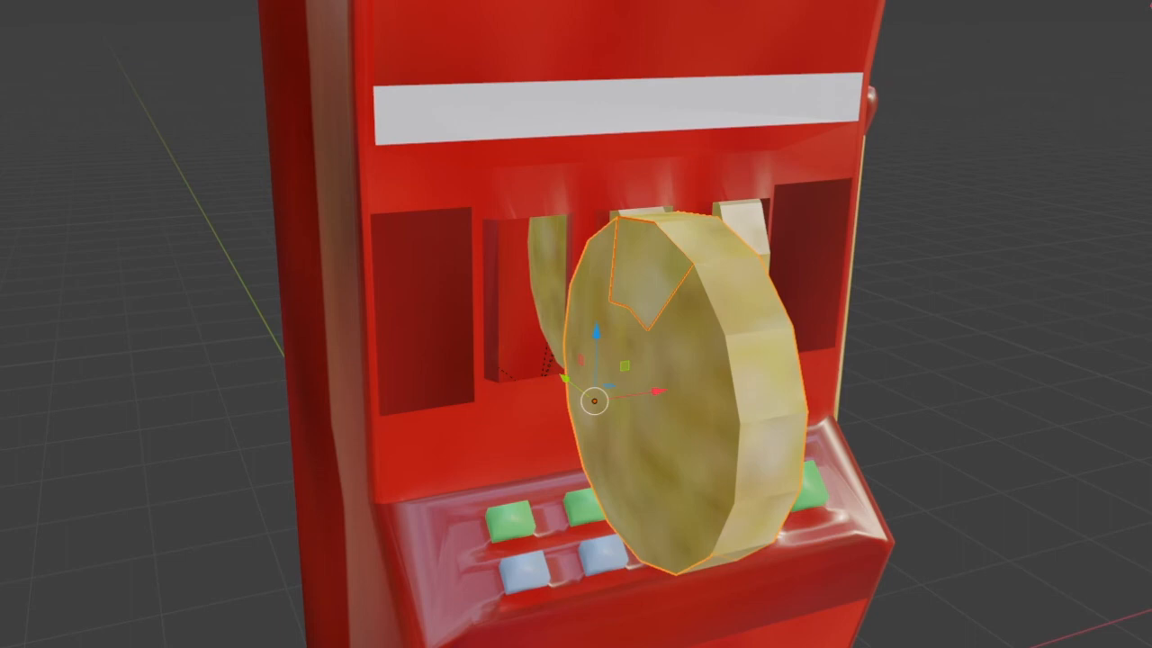
click(650, 269)
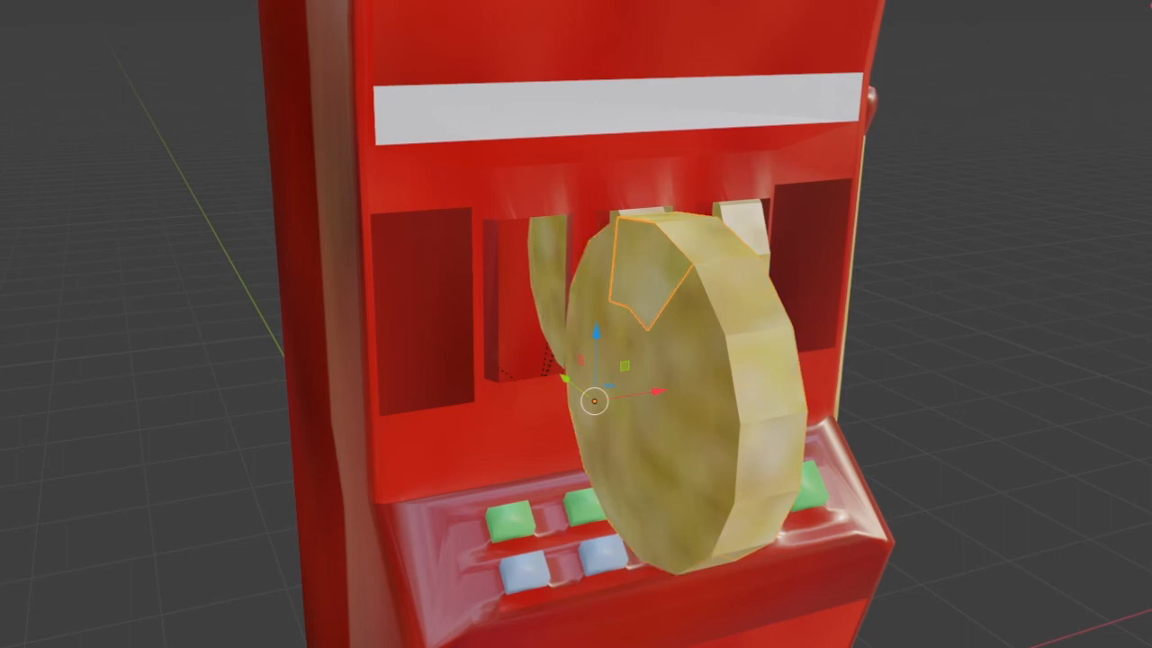
drag(564, 378, 585, 395)
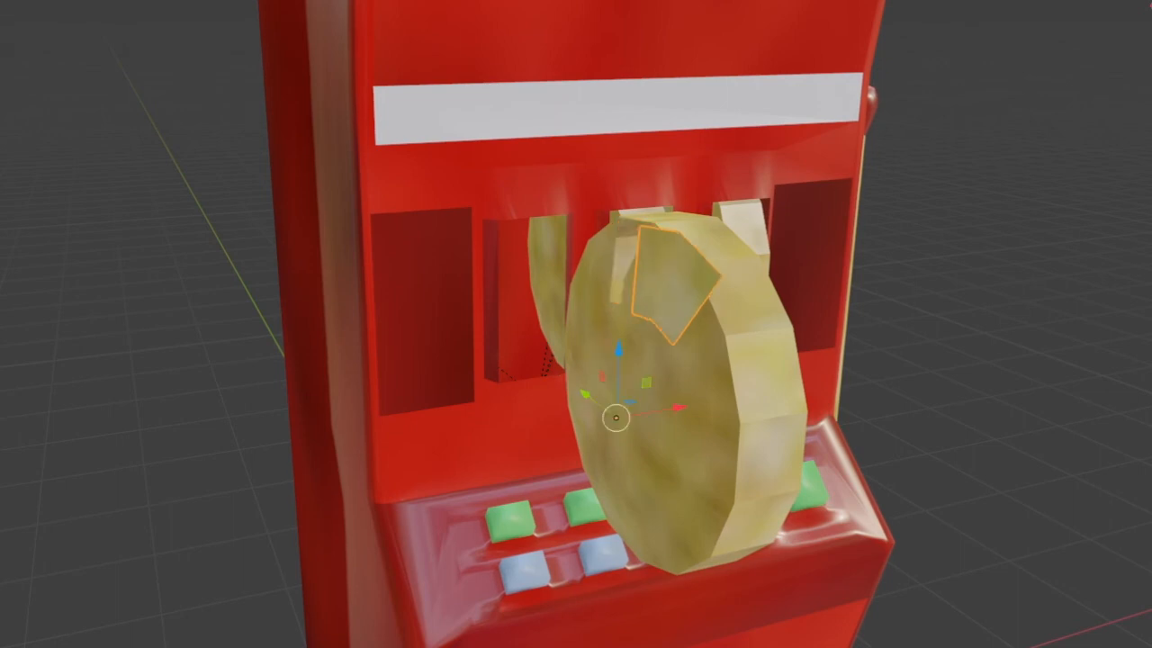
Slide the wedge back along the Y axis so it lines up with its gap in the wheel's side
drag(587, 395, 560, 382)
middle_drag(872, 383, 615, 311)
scroll(819, 405, down, 2)
scroll(988, 384, up, 5)
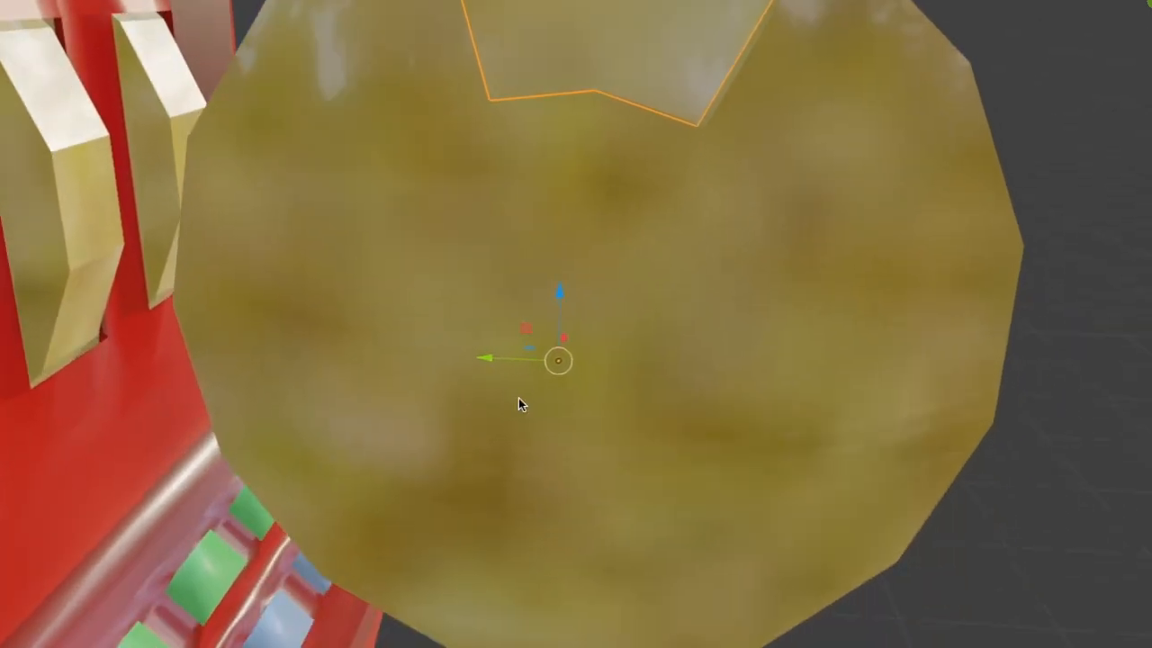
drag(493, 355, 490, 353)
Join the separated wedge and the wheel into a single object
middle_drag(645, 262, 1070, 236)
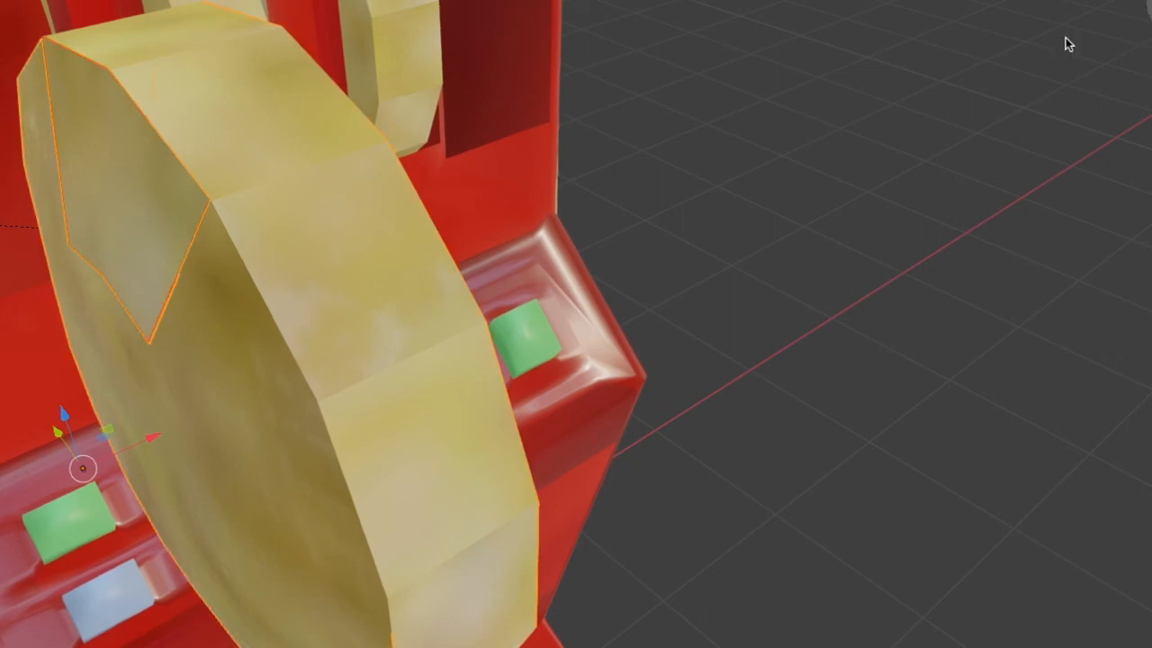
right_click(814, 150)
click(765, 209)
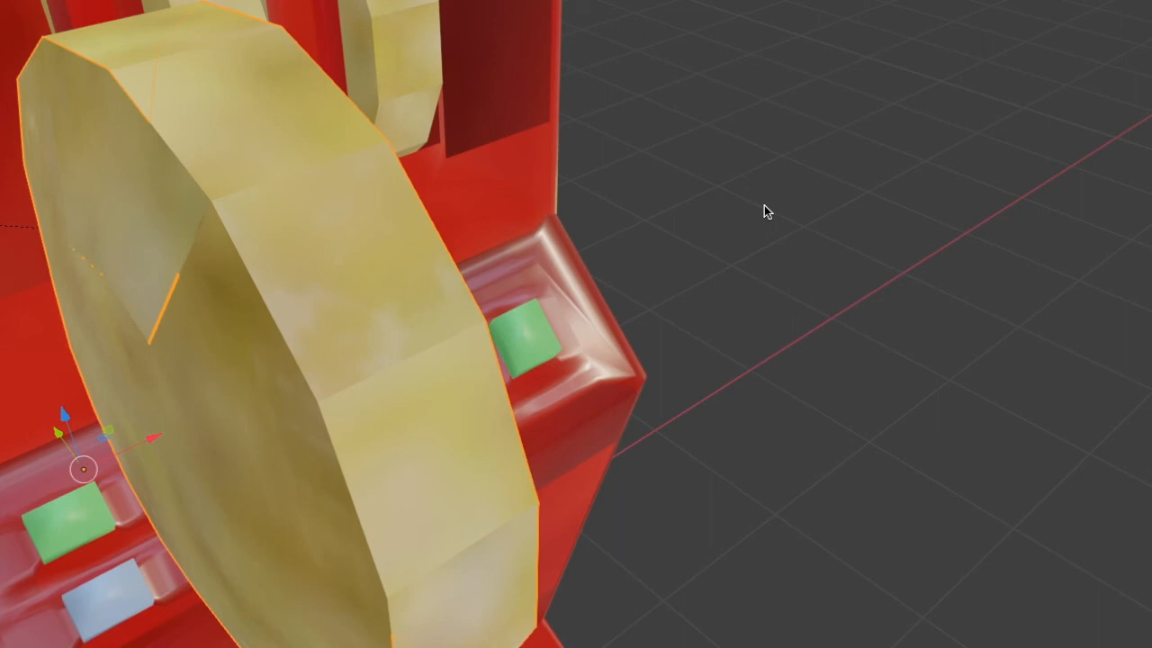
Enter Edit Mode on the joined wheel and close in on the split vertices at the wedge's outer corner
middle_drag(580, 212, 643, 218)
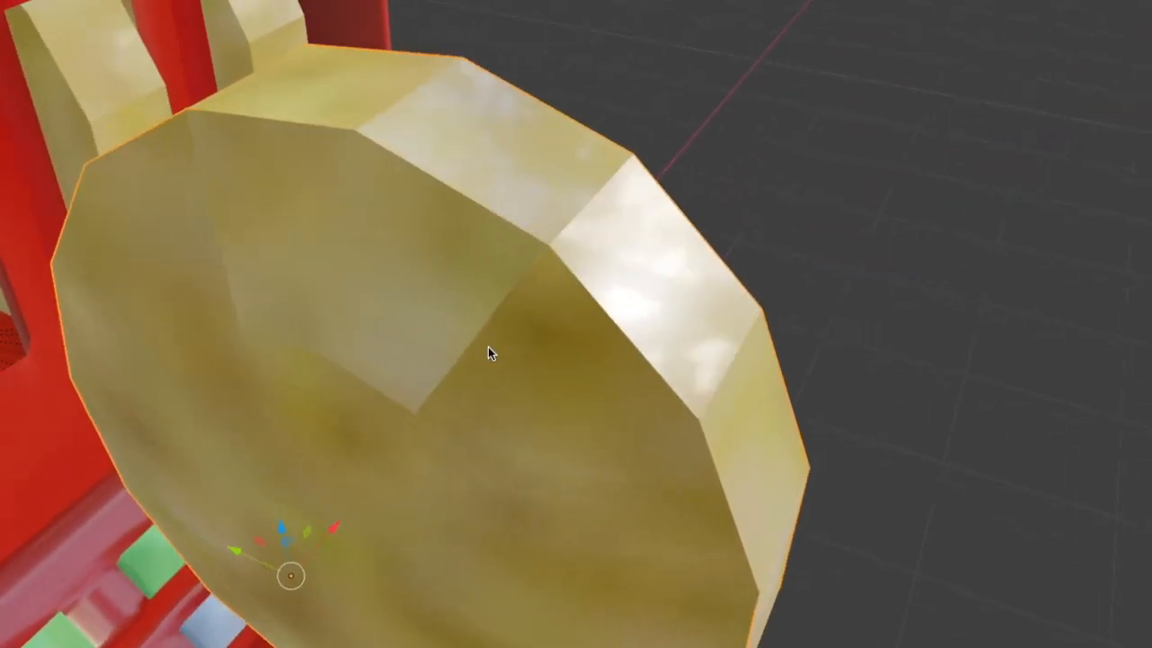
key(Tab)
middle_drag(485, 347, 504, 347)
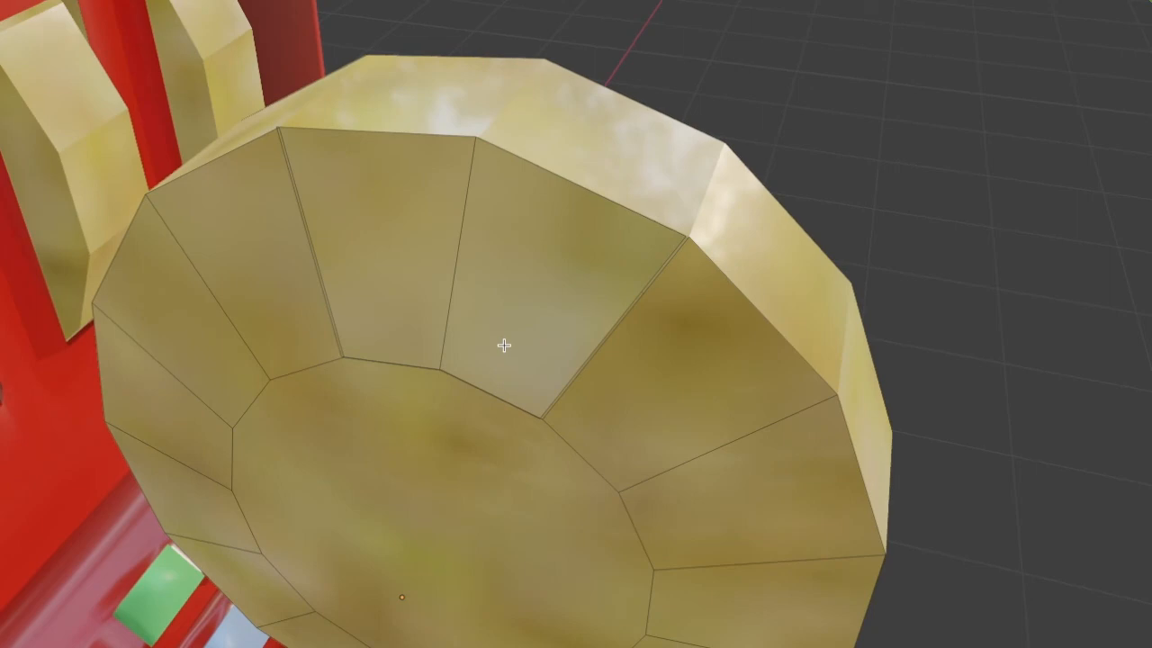
scroll(636, 268, up, 5)
middle_drag(638, 269, 504, 303)
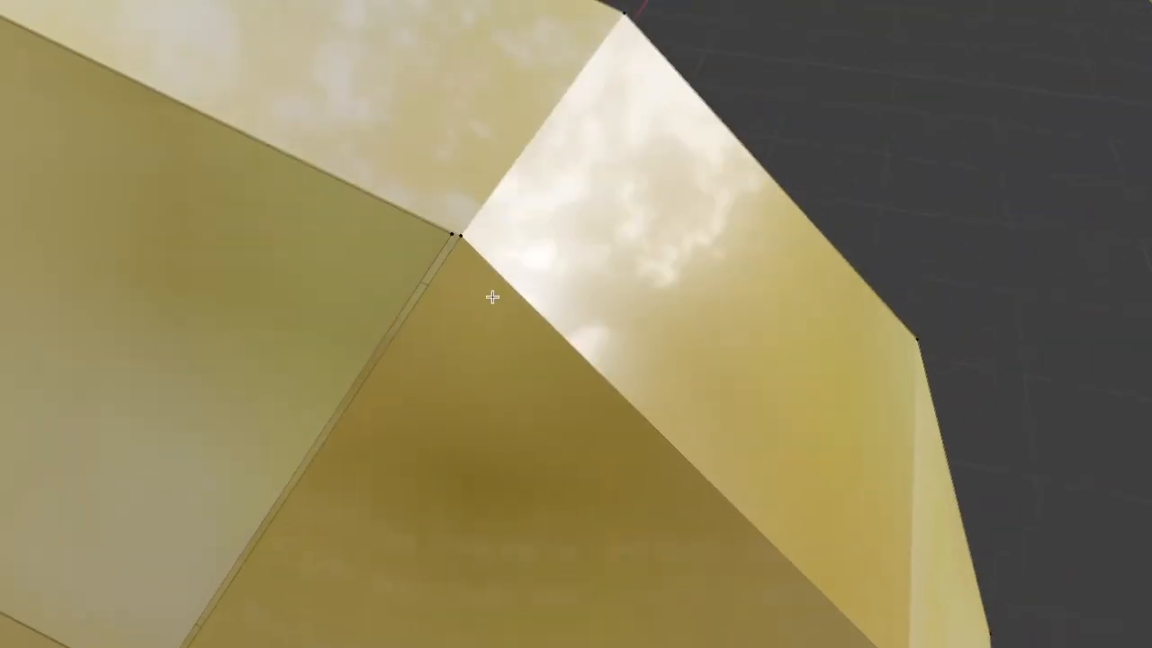
Try merging the two vertices at the wedge's outer corner with At Last, and undo it
click(450, 237)
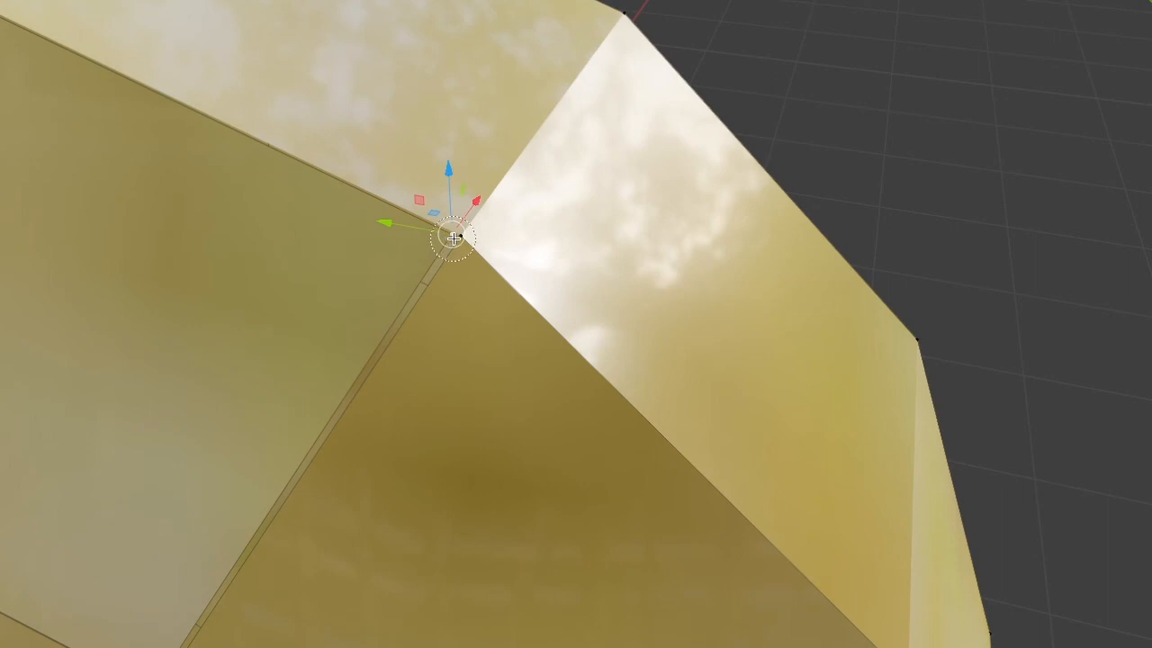
right_click(449, 236)
mouse_move(453, 238)
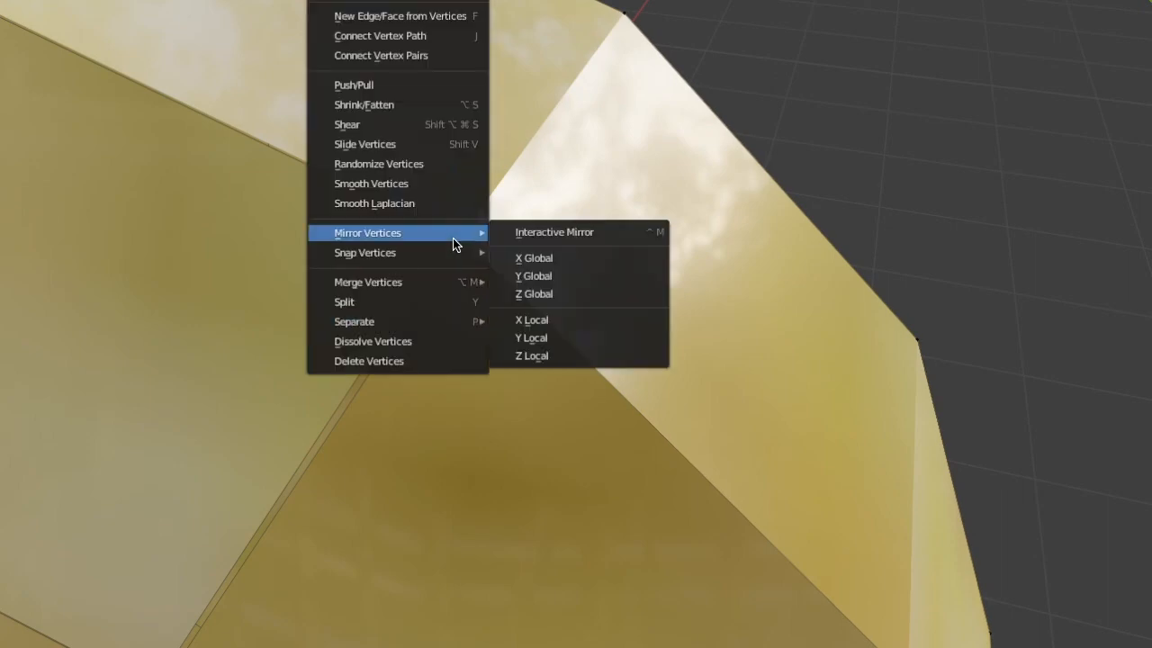
mouse_move(444, 284)
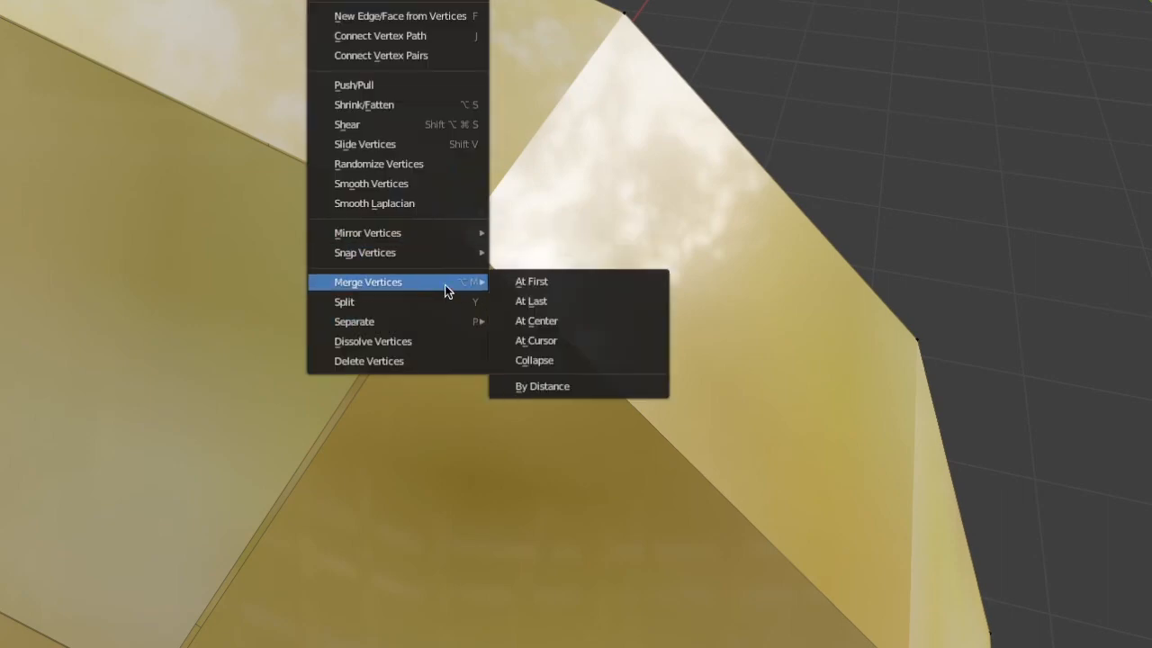
click(527, 298)
key(ctrl+z)
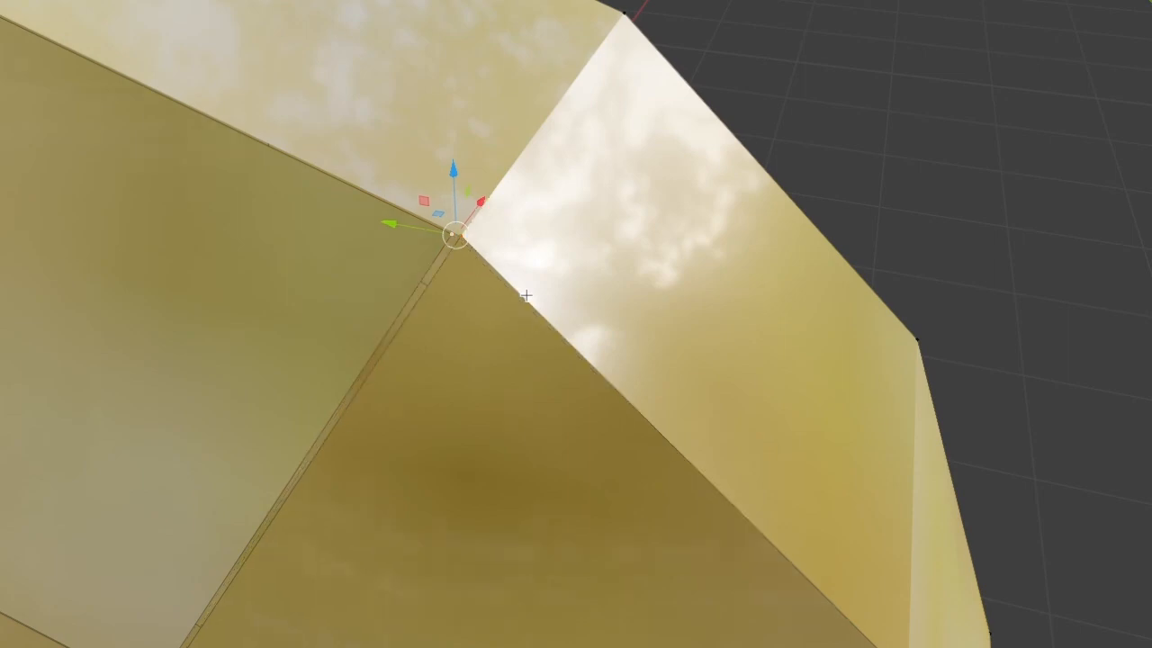
Try merging the same outer-corner vertices with At First, and undo it
key(ctrl+v)
mouse_move(519, 288)
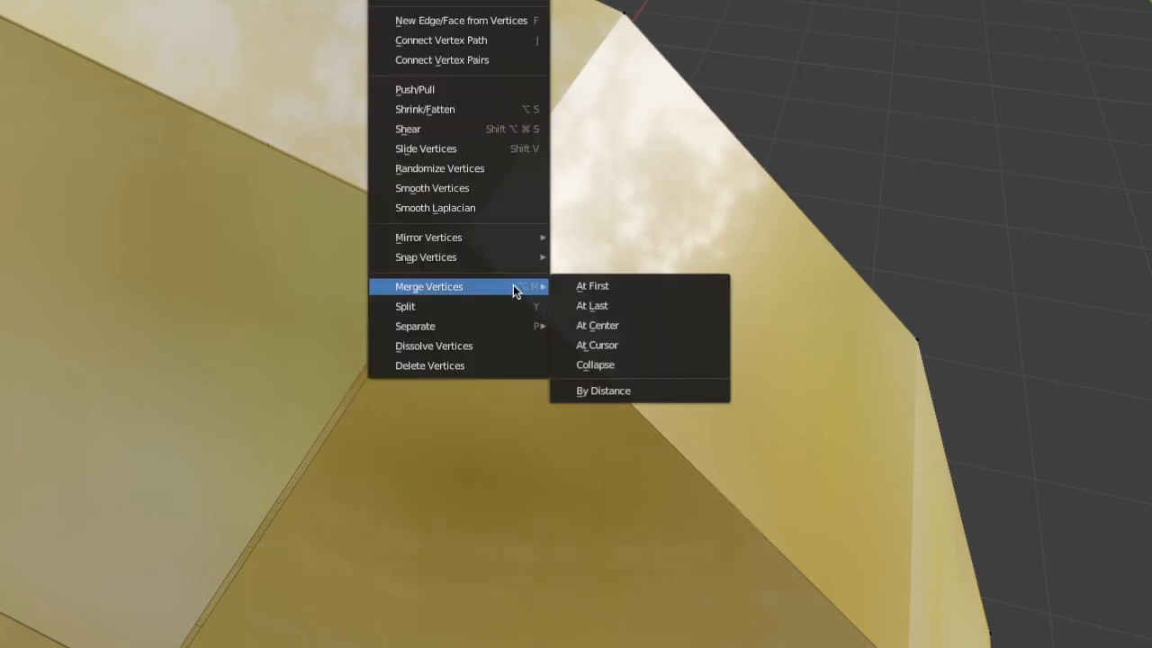
click(566, 286)
key(ctrl+z)
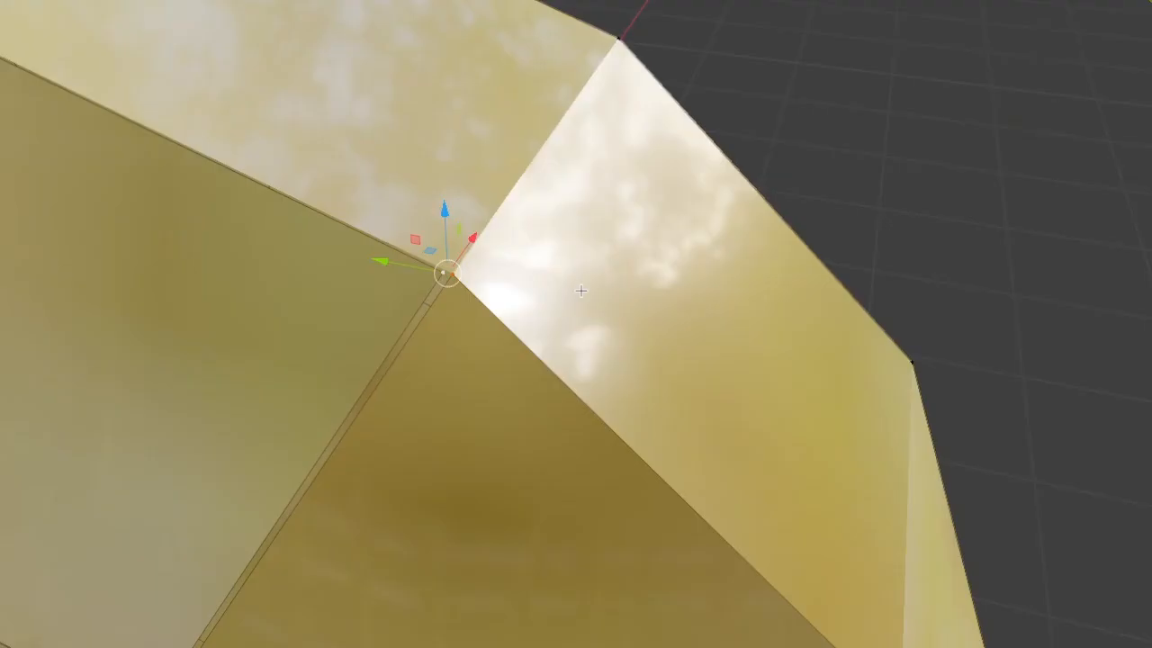
Reselect the two split vertices at the wedge's outer corner and merge them At First
key(alt+a)
click(446, 272)
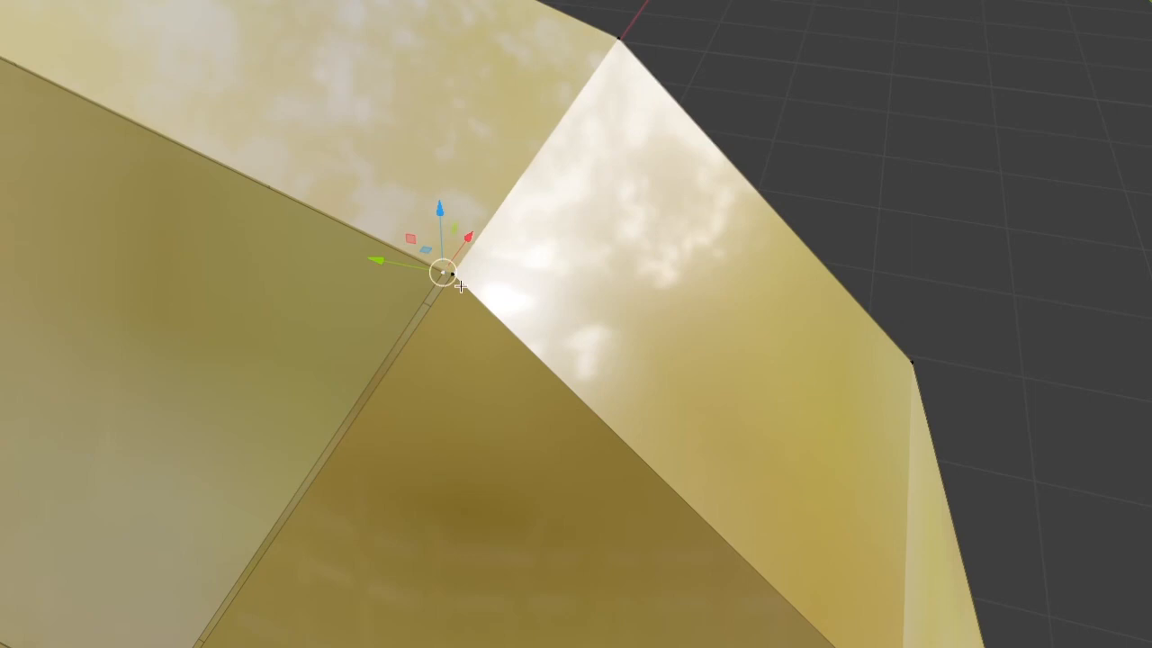
click(585, 275)
click(449, 273)
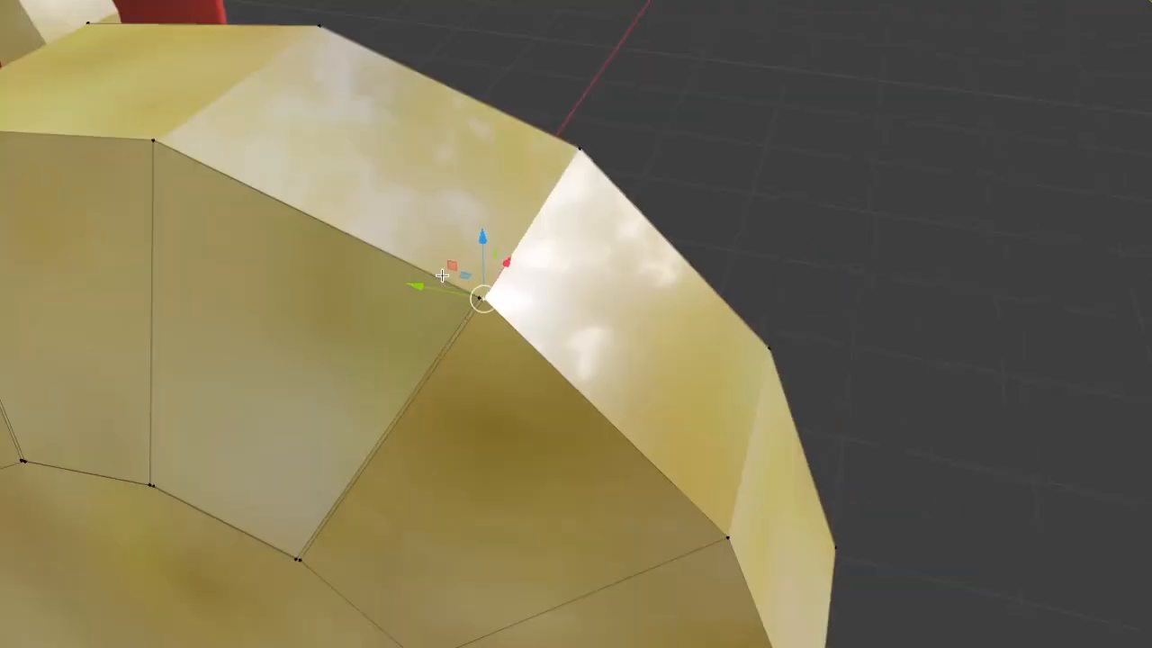
ctrl+middle_drag(442, 275, 442, 235)
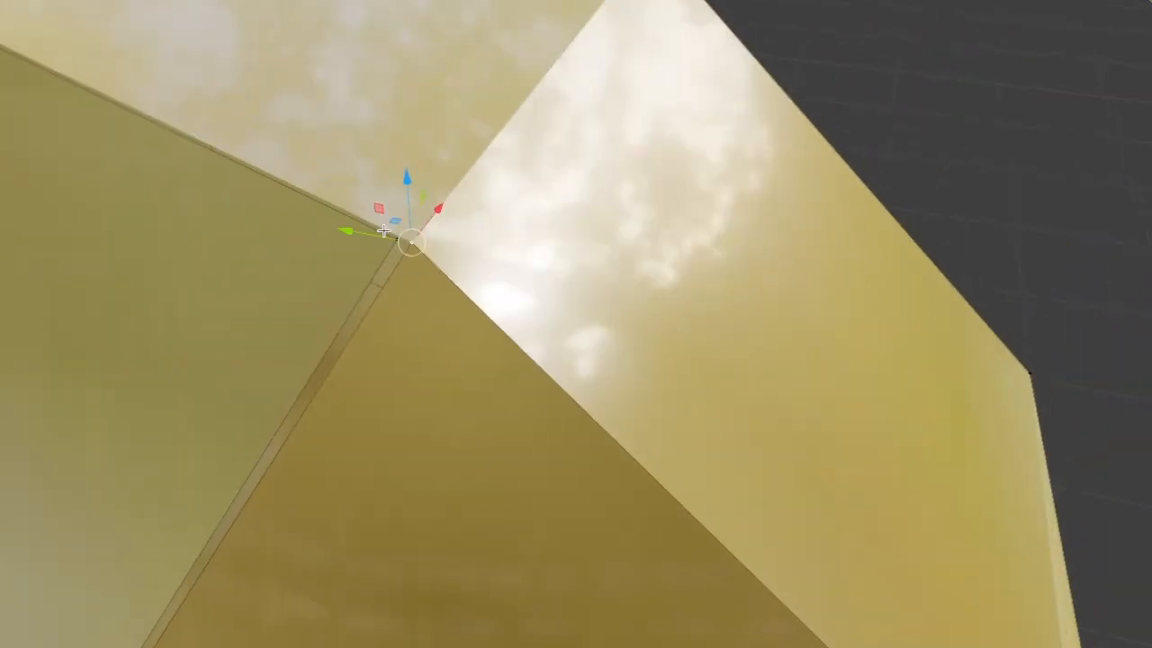
drag(376, 225, 377, 231)
key(ctrl+v)
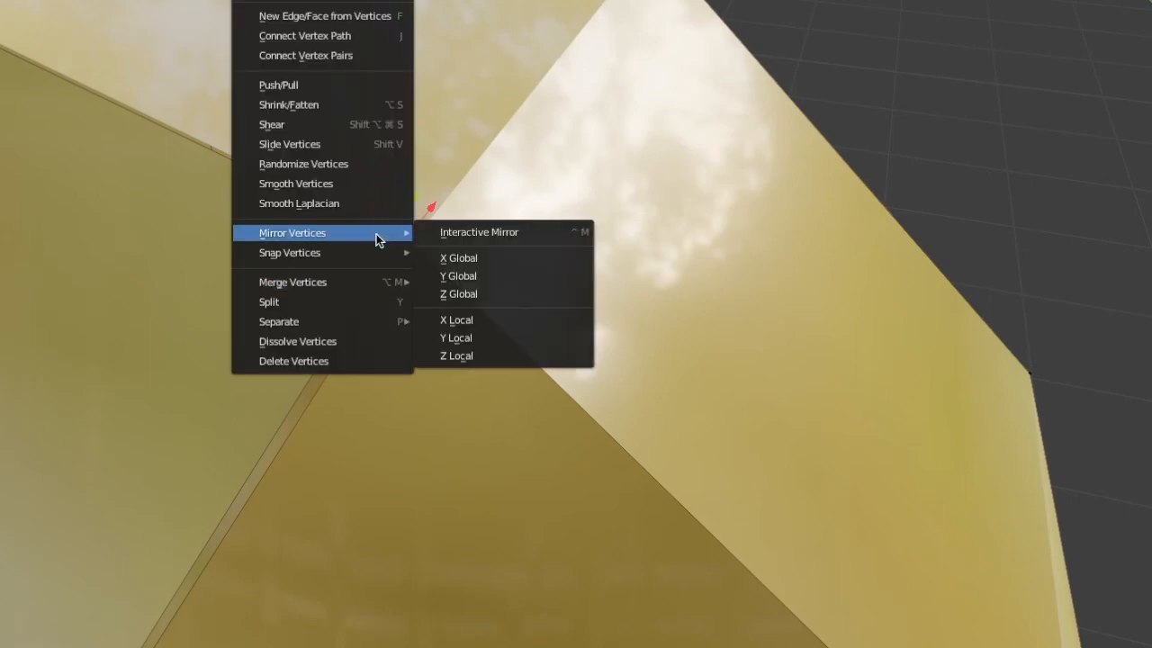
mouse_move(370, 280)
click(458, 275)
Merge the two split vertices At First at the wedge's inner corner, on the same seam as the merged outer corner
middle_drag(452, 284, 516, 262)
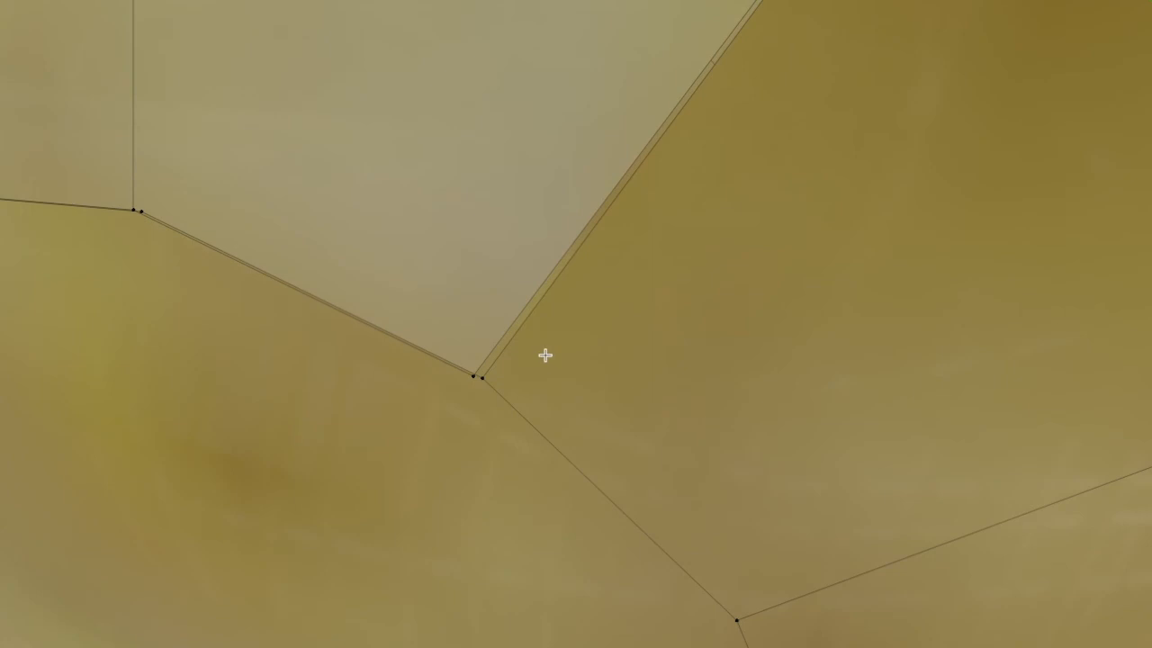
click(504, 388)
key(c)
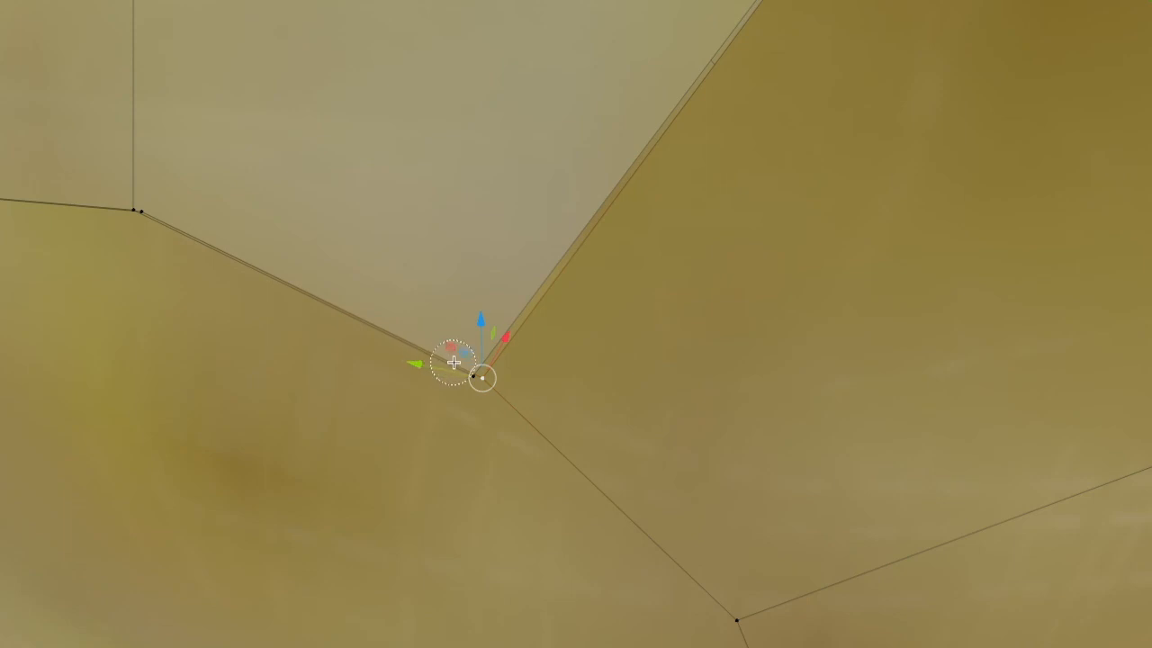
key(Escape)
key(ctrl+v)
mouse_move(455, 359)
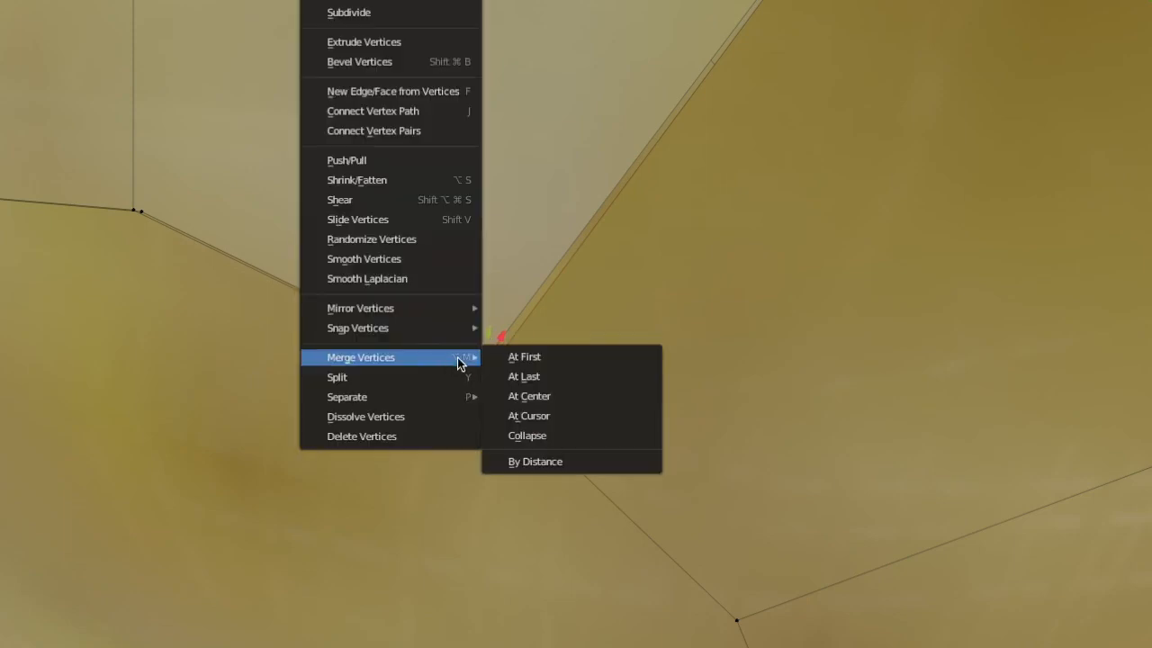
click(512, 356)
Merge the two split vertices At First on the wedge's inner edge, where its two faces meet
shift+middle_drag(308, 314, 463, 351)
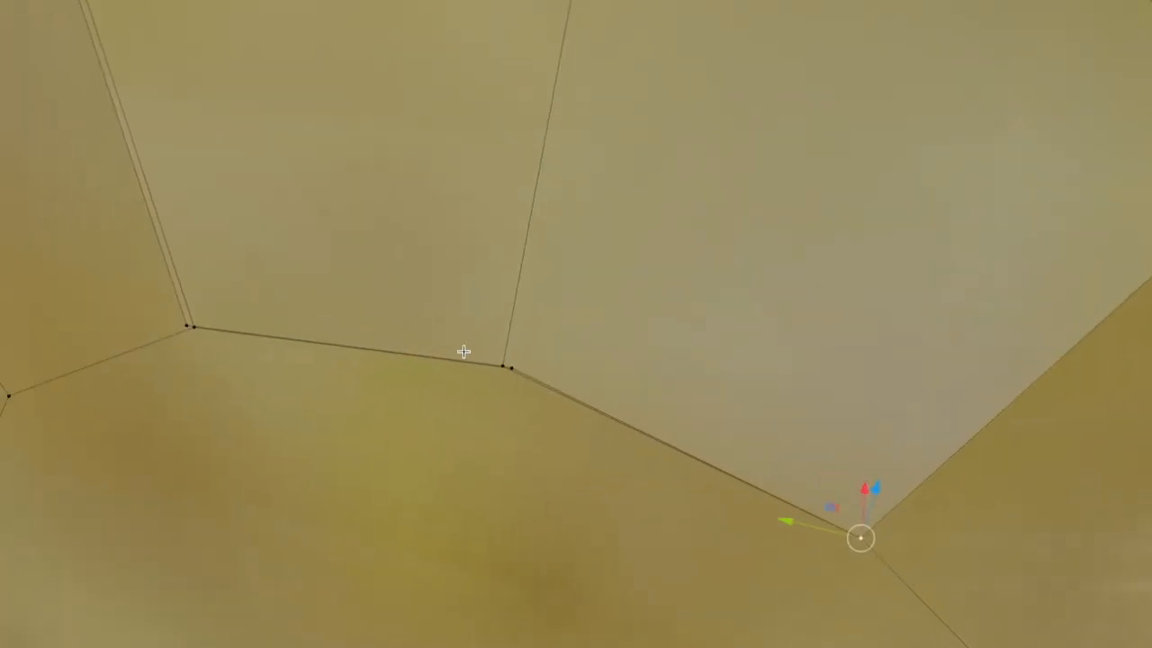
key(alt+a)
click(511, 368)
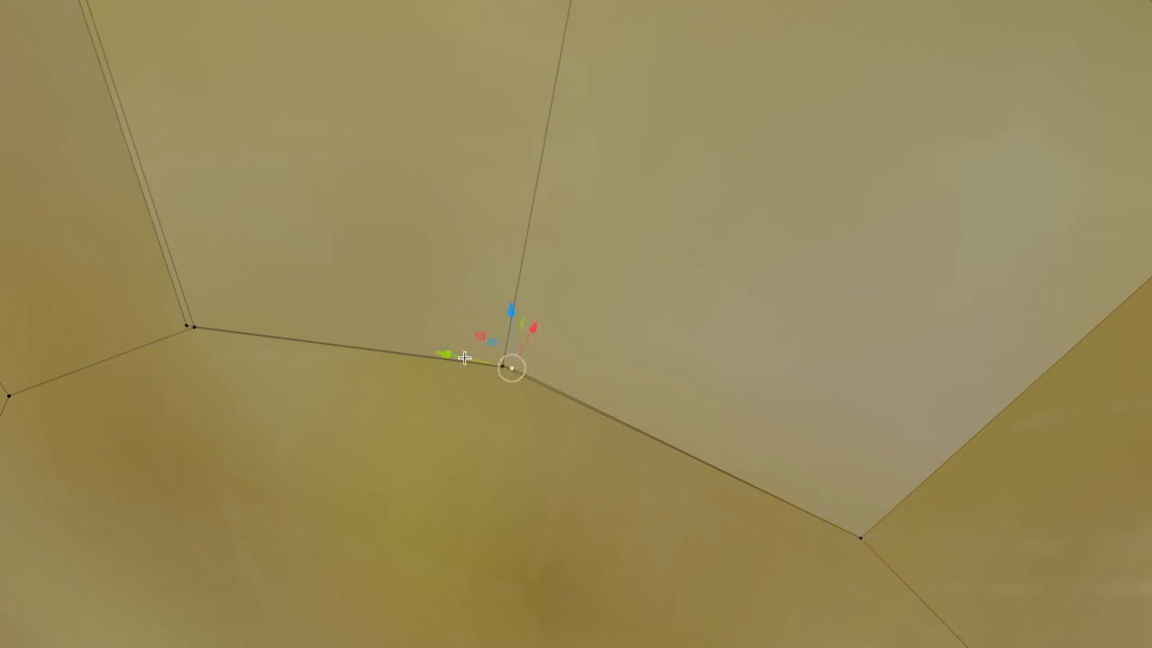
key(c)
key(Escape)
key(ctrl+v)
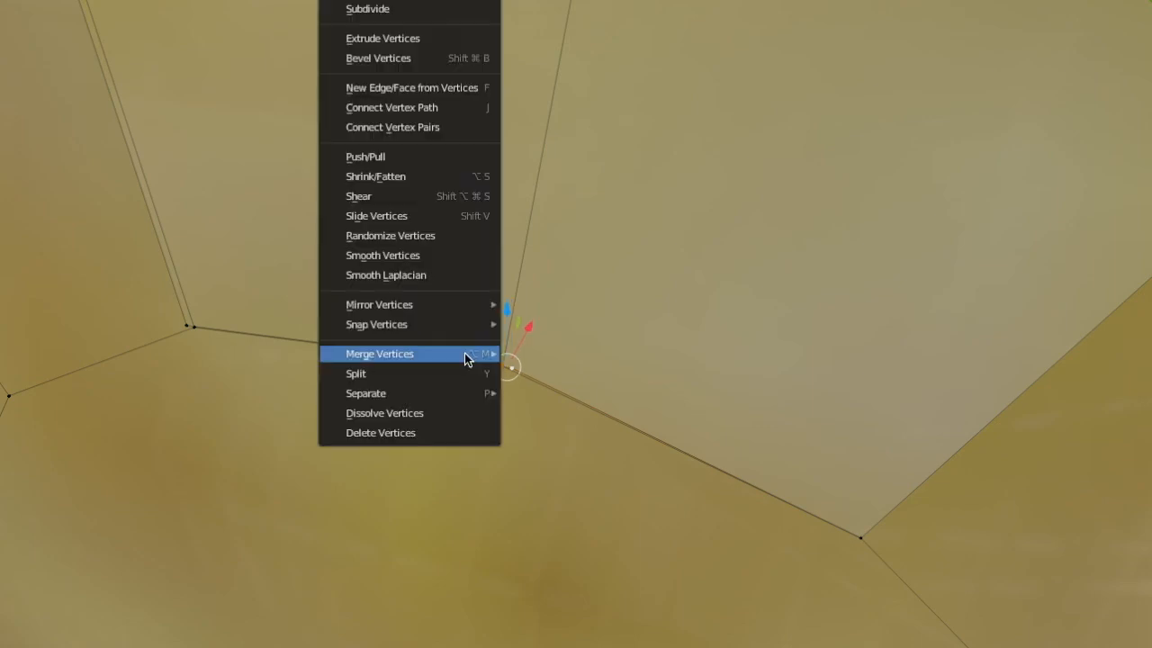
mouse_move(469, 358)
click(533, 359)
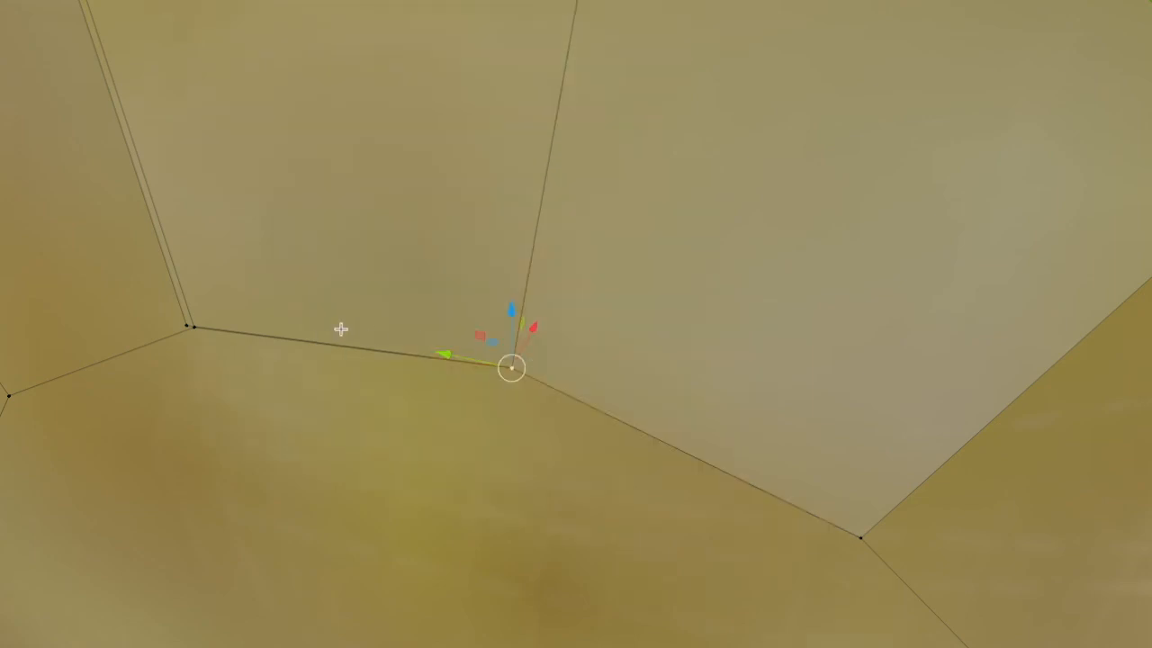
Merge the two split vertices At First at the lower end of the double-edged seam on the wheel's inside
middle_drag(341, 329, 408, 350)
click(463, 409)
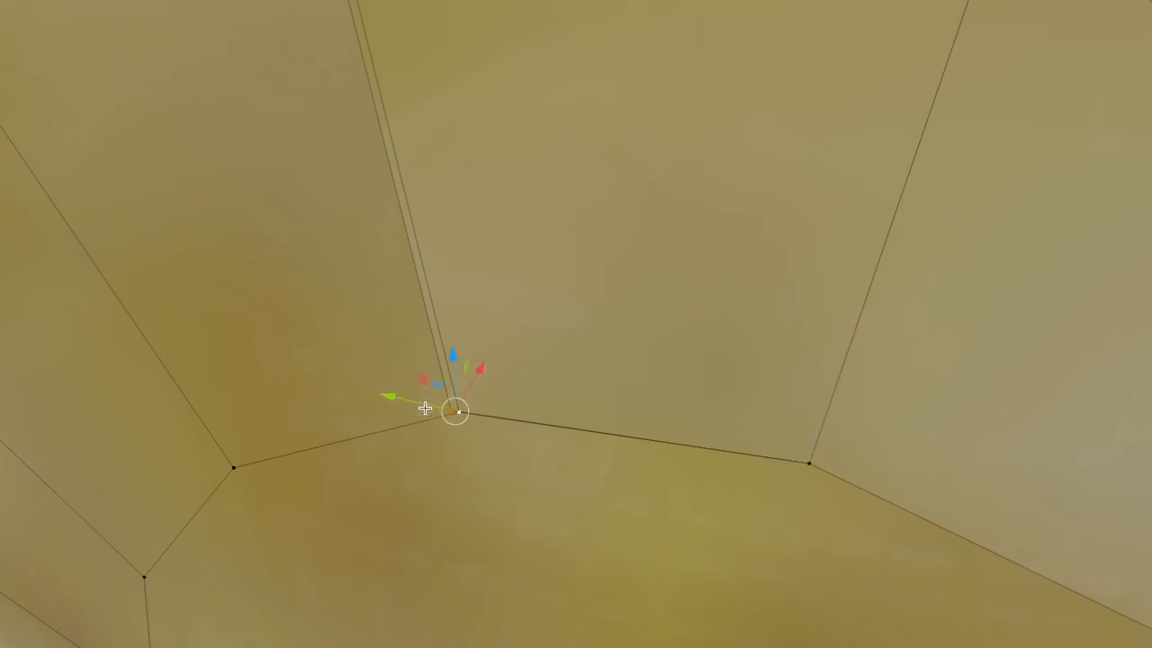
right_click(426, 410)
mouse_move(426, 409)
click(501, 406)
Merge the two split vertices At First at the opposite end of that double-edged seam, on the wheel's rim
middle_drag(486, 279, 509, 387)
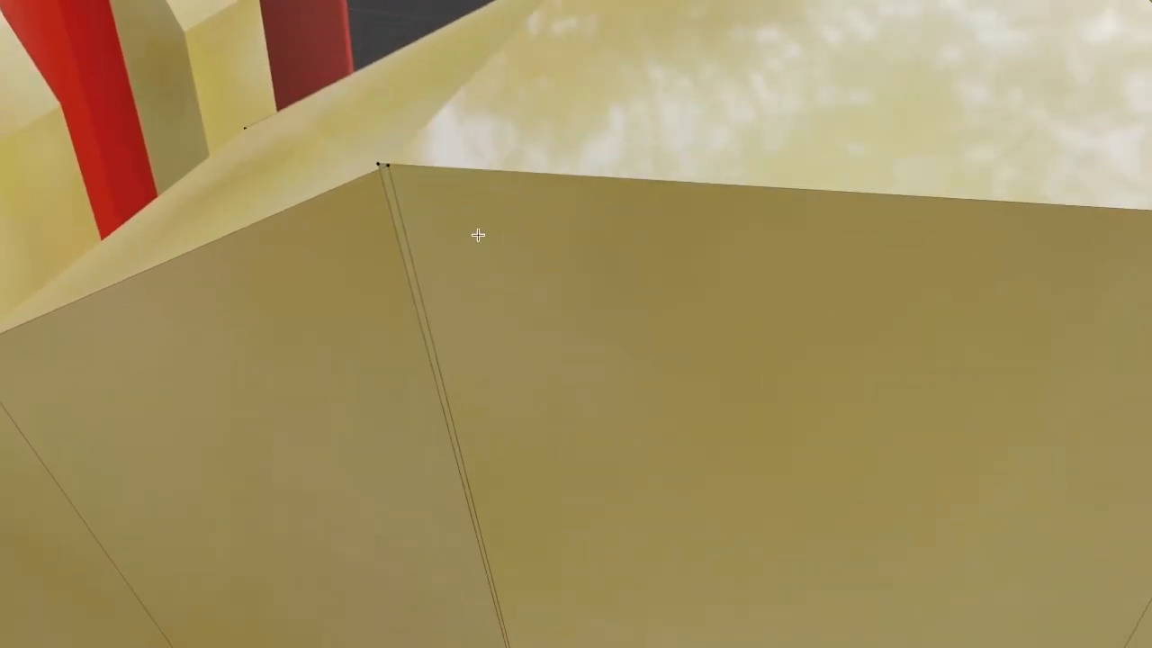
click(389, 166)
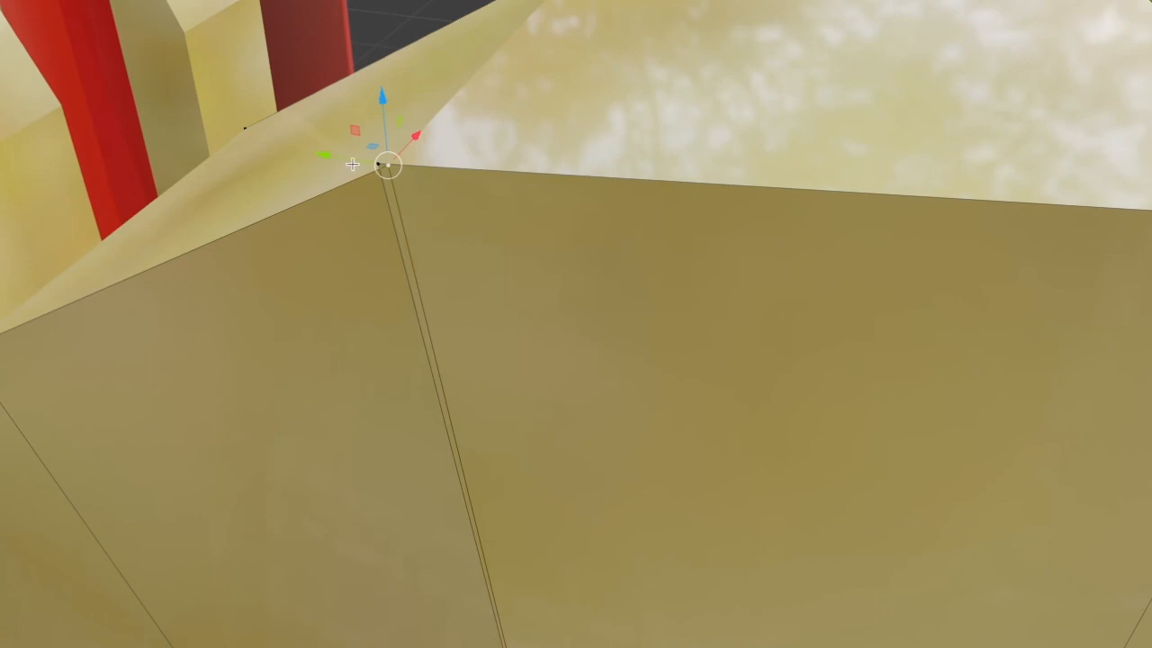
key(g)
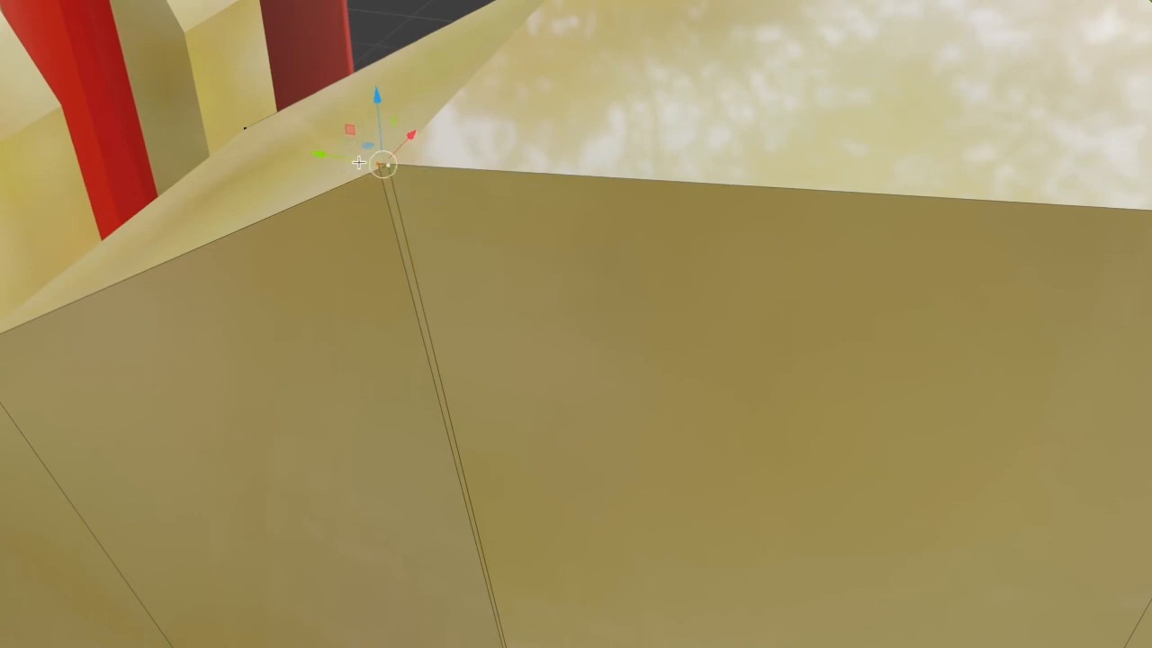
right_click(359, 161)
mouse_move(351, 283)
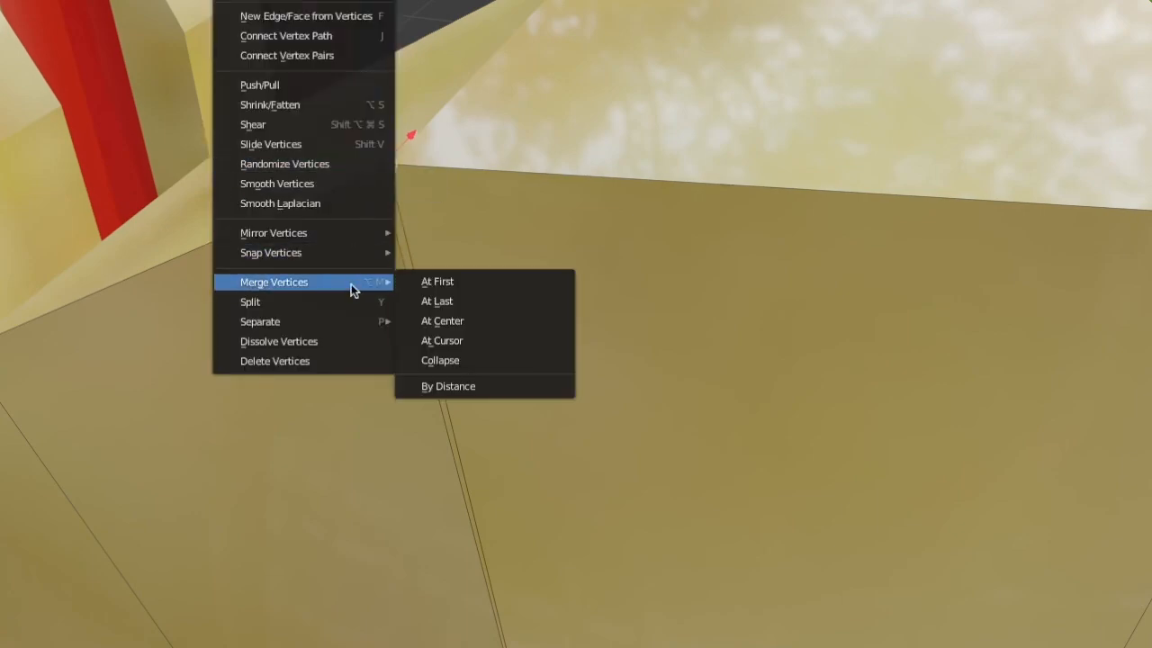
click(431, 278)
Merge all the mesh's vertices By Distance and return to Object Mode
middle_drag(684, 293, 514, 283)
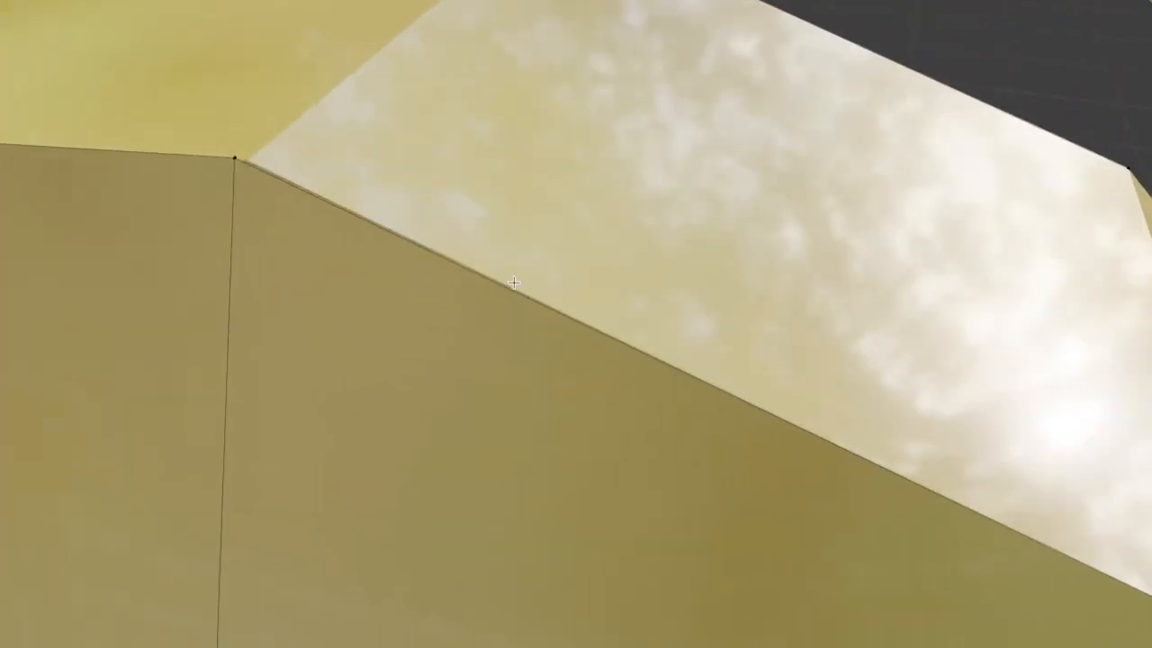
right_click(514, 283)
mouse_move(514, 282)
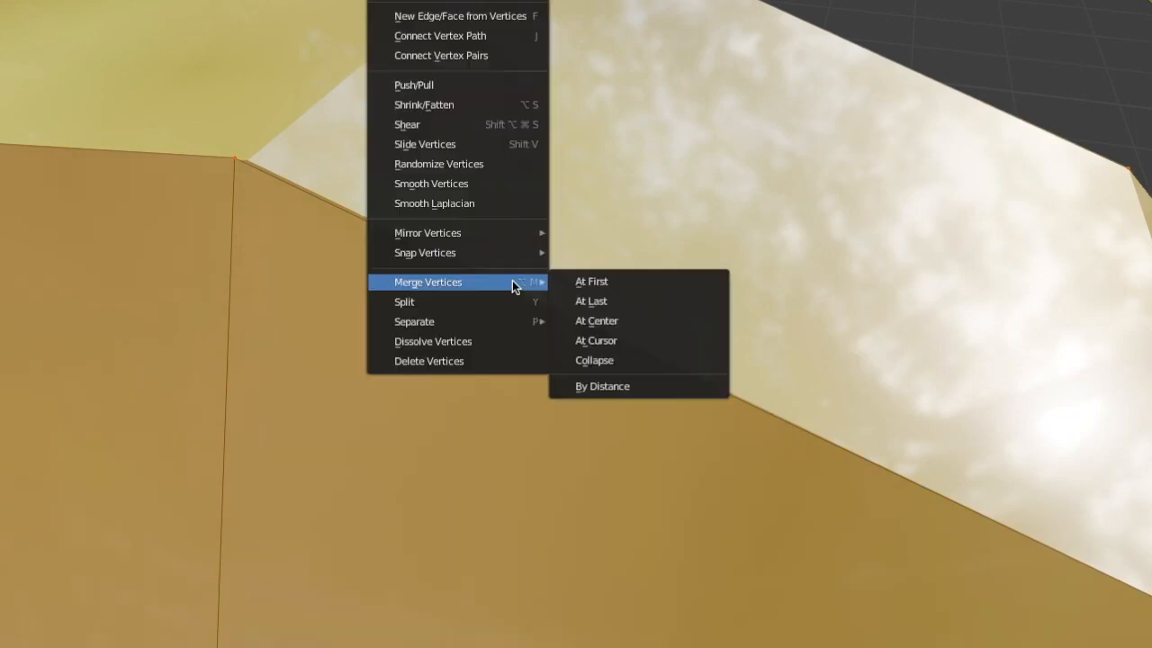
click(595, 386)
middle_drag(594, 387, 648, 355)
click(27, 644)
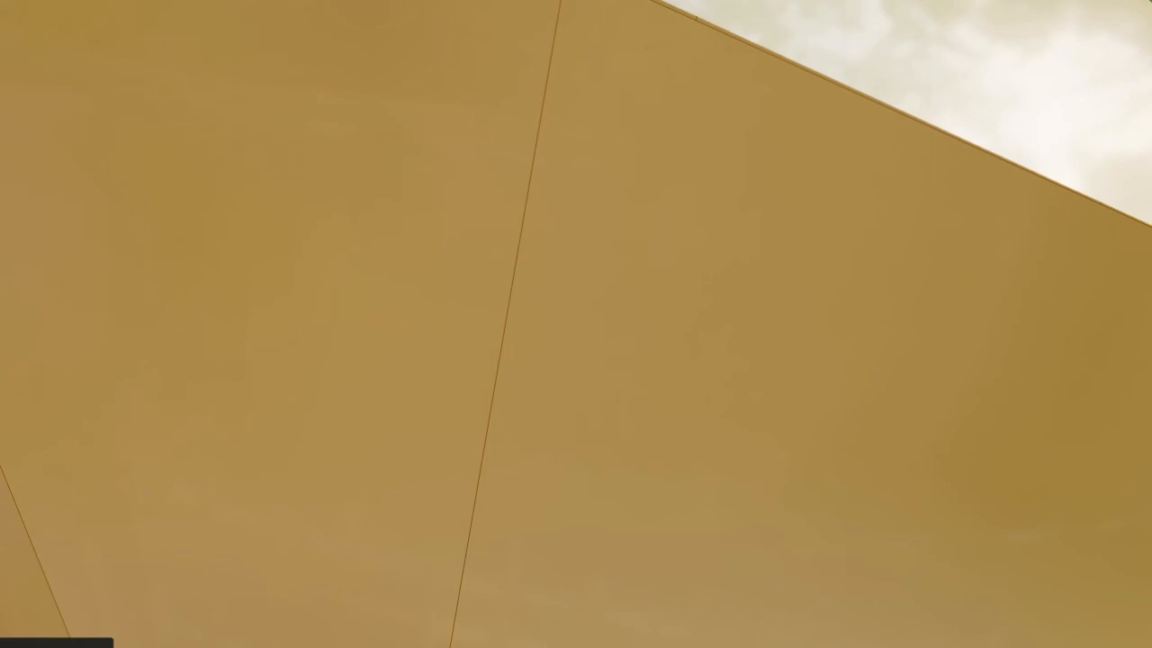
click(673, 319)
scroll(674, 318, down, 8)
middle_drag(675, 318, 562, 367)
key(Tab)
Apply Origin to Geometry to a rim segment on top of the wheel and to its neighbour towards the machine
click(265, 423)
middle_drag(265, 423, 361, 386)
right_click(504, 360)
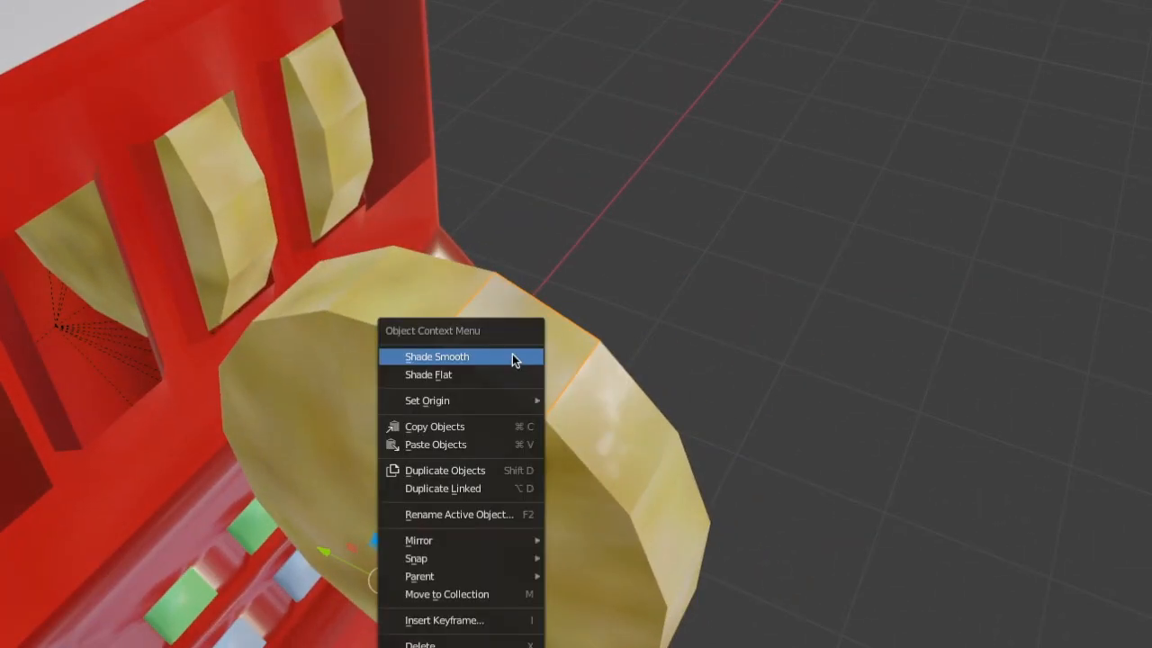
mouse_move(494, 401)
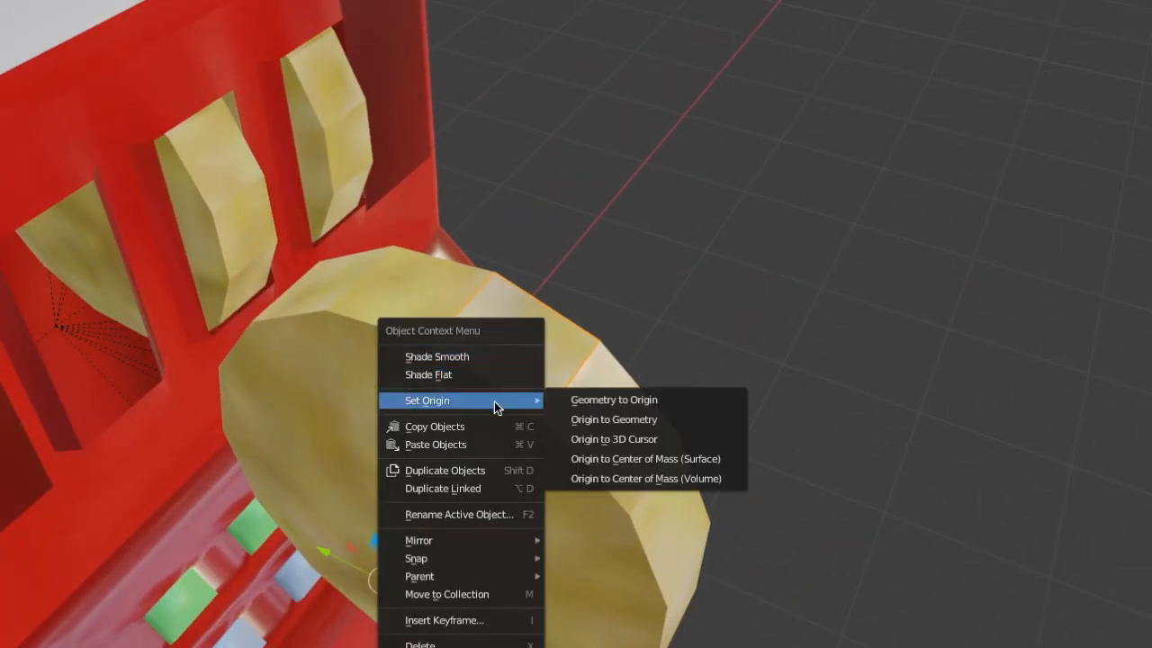
click(593, 420)
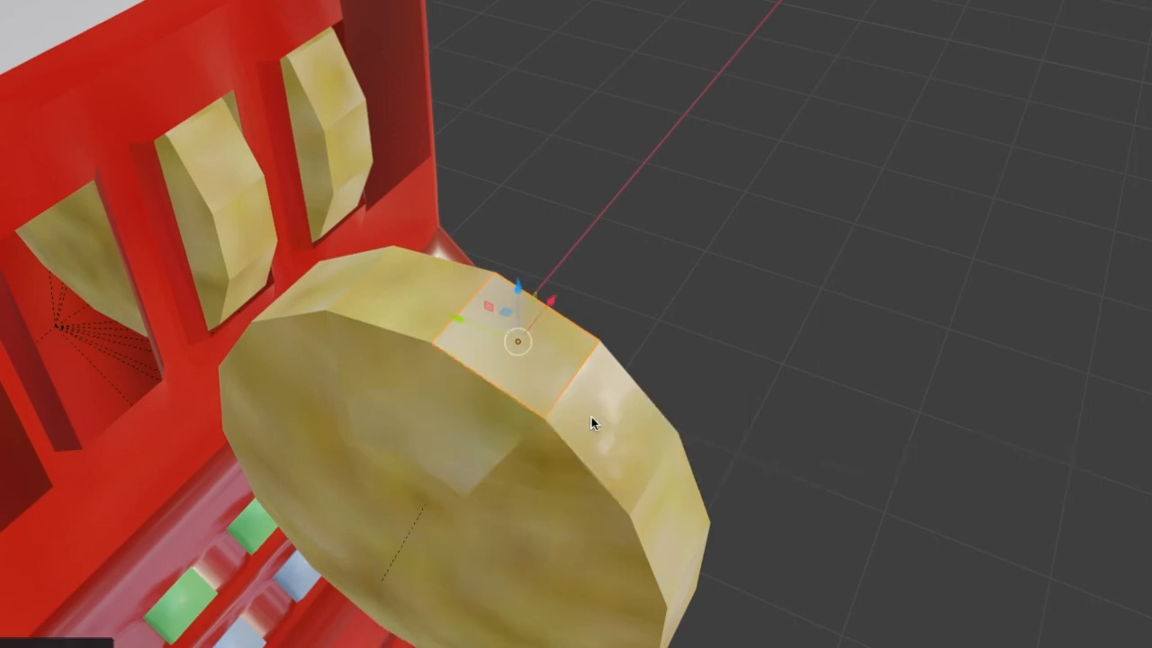
right_click(406, 284)
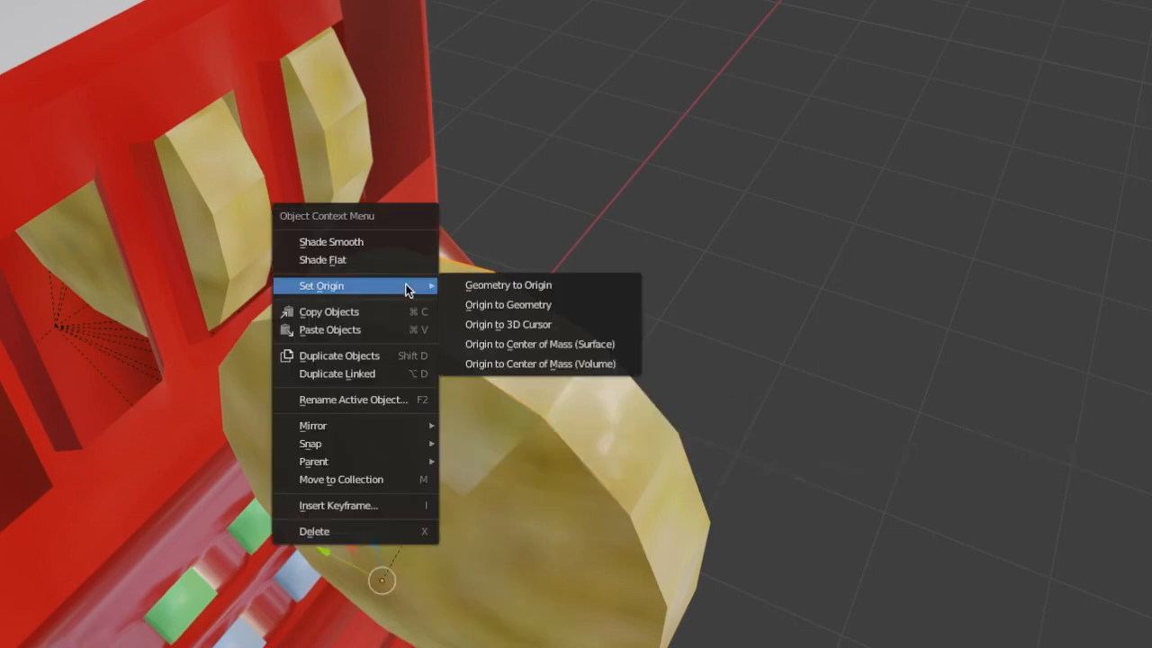
click(469, 304)
Try Geometry to Origin on the next rim segment towards the machine, and undo it
middle_drag(469, 303, 493, 381)
key(super+z)
right_click(493, 381)
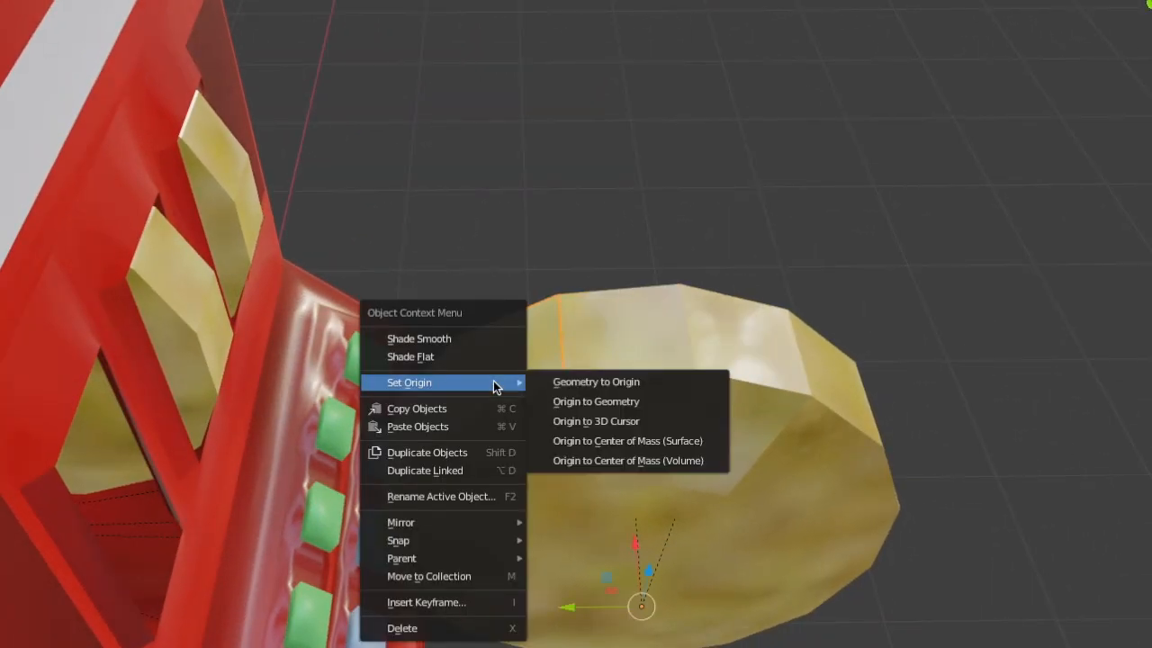
click(601, 383)
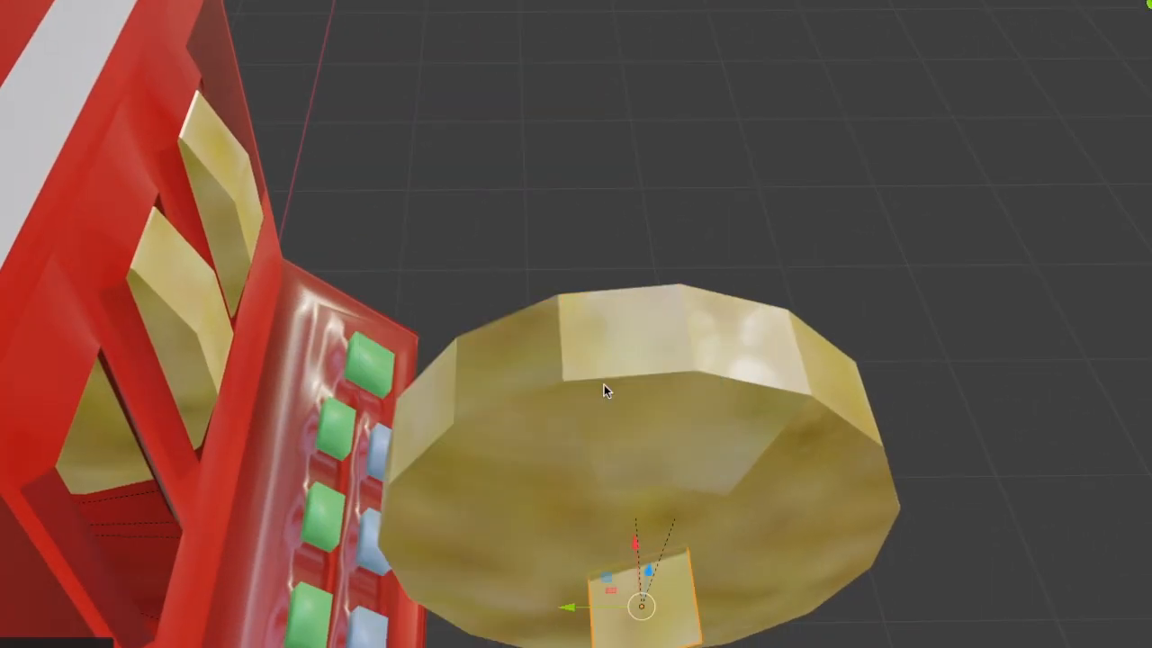
click(501, 379)
Apply Origin to Geometry to that same rim segment and to the one following it towards the machine
right_click(500, 379)
mouse_move(526, 380)
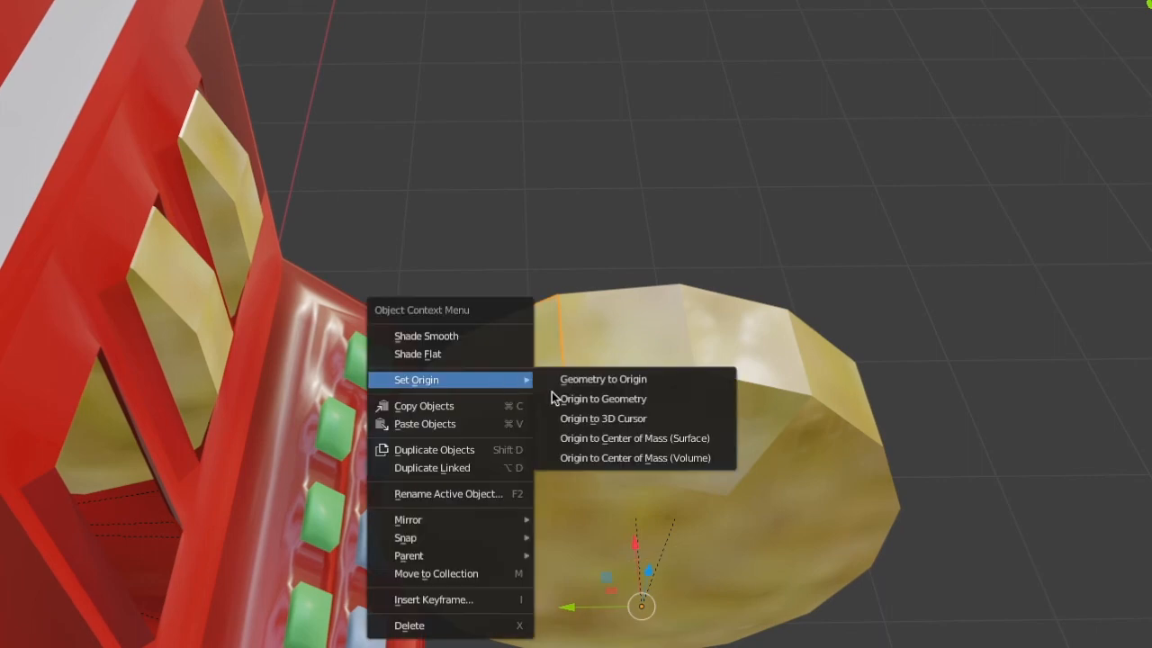
click(592, 401)
middle_drag(419, 420, 483, 391)
right_click(540, 353)
mouse_move(540, 353)
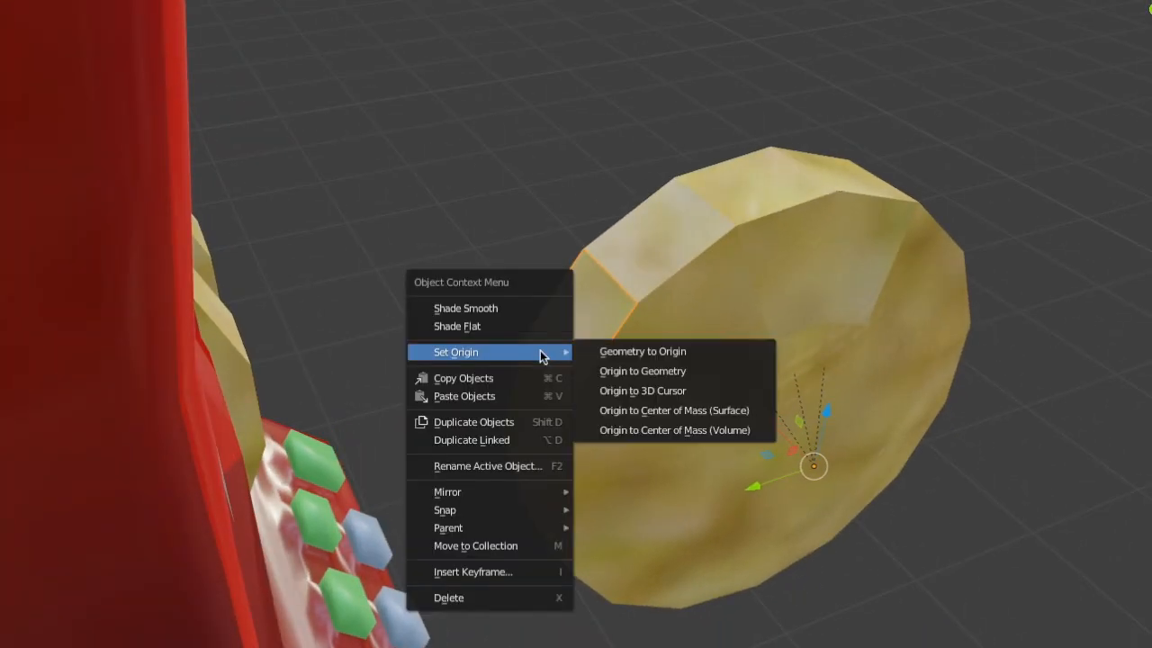
click(610, 371)
Continue down the machine-facing side of the wheel, applying Origin to Geometry to two more rim segments individually
click(522, 411)
right_click(522, 412)
mouse_move(522, 411)
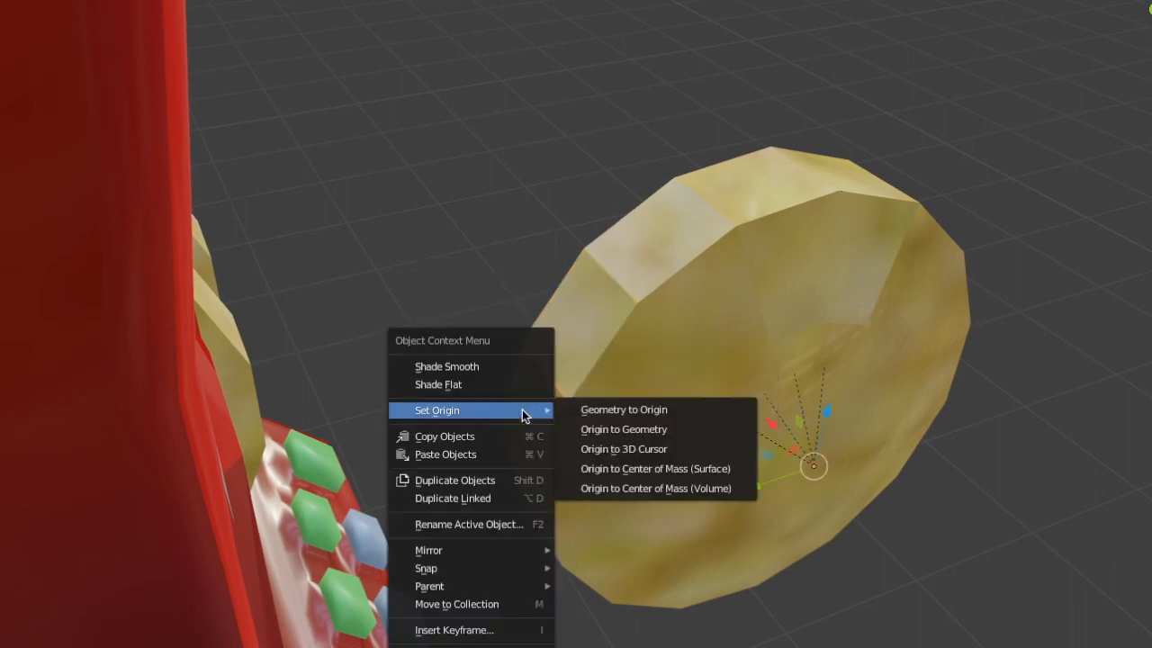
click(592, 425)
middle_drag(592, 425, 534, 363)
key(super+z)
right_click(535, 362)
mouse_move(534, 367)
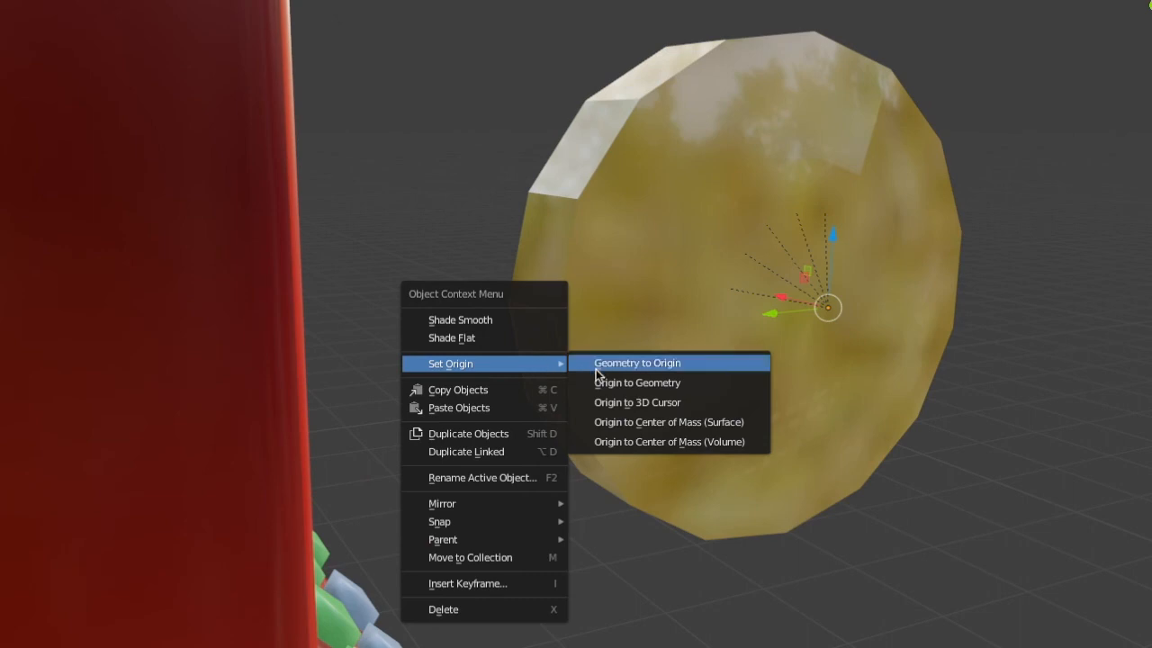
middle_drag(604, 386, 570, 354)
Set the origins of the next two rim segments, leading onto the wheel's underside, to their own geometry
click(570, 353)
right_click(569, 353)
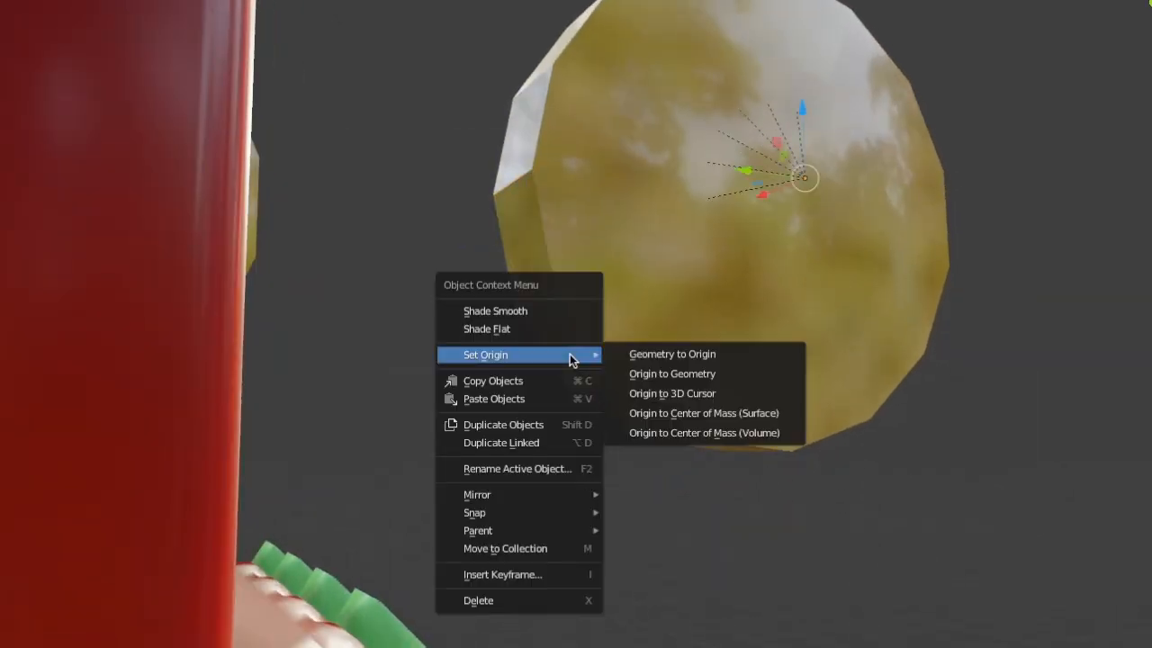
click(677, 394)
middle_drag(679, 386, 576, 286)
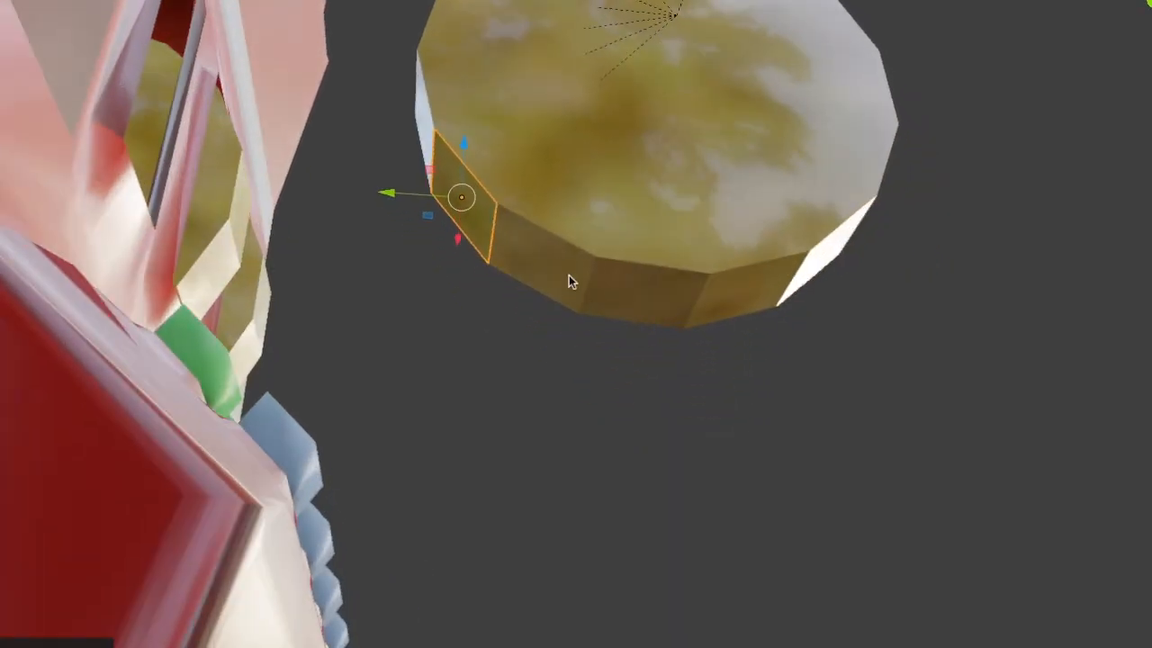
click(558, 260)
right_click(558, 260)
click(627, 282)
middle_drag(627, 283, 607, 275)
Try Geometry to Origin on an underside rim segment and Origin to Geometry on its neighbour, and undo both
click(606, 276)
right_click(607, 275)
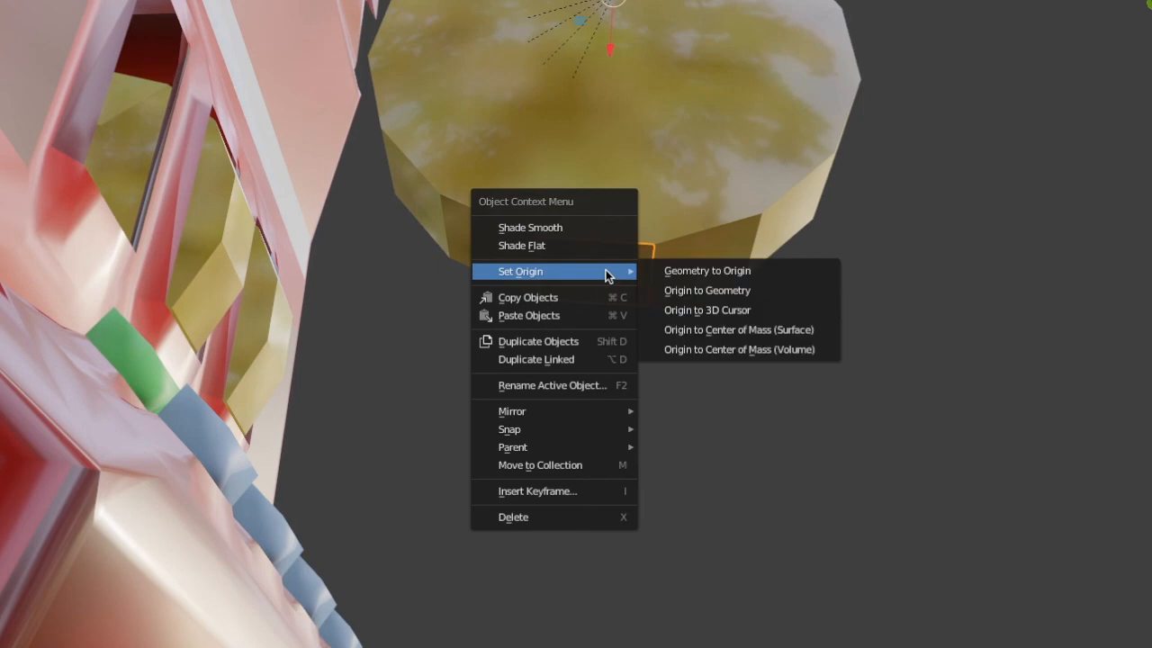
click(676, 271)
middle_drag(674, 274, 573, 272)
click(571, 270)
right_click(572, 270)
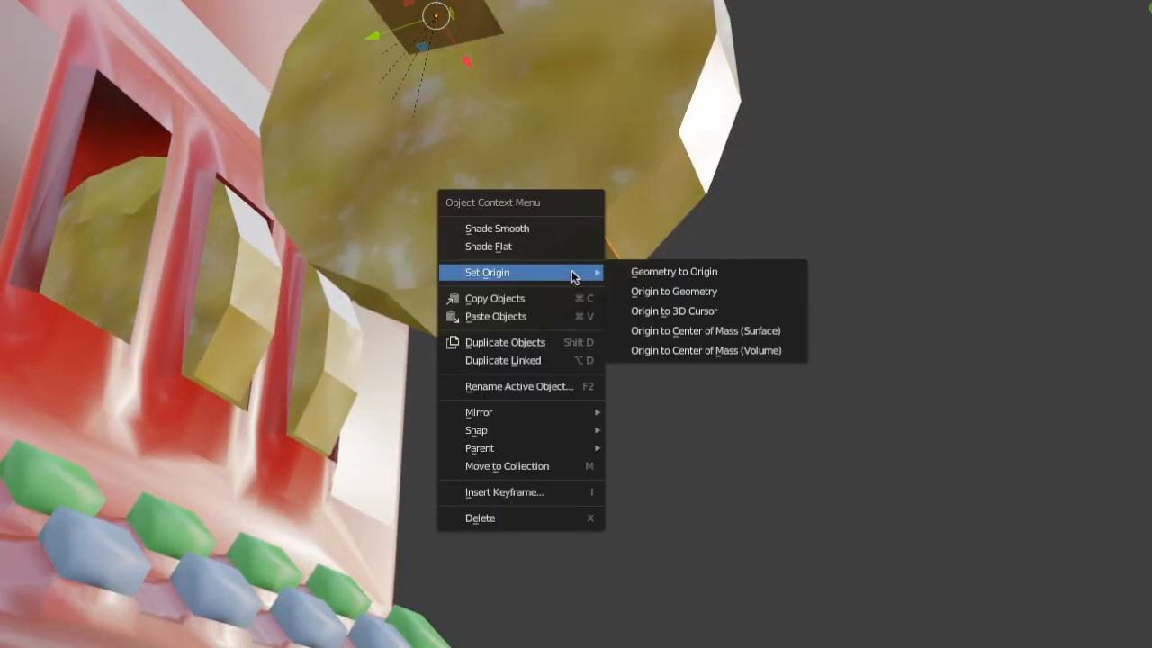
click(637, 290)
middle_drag(637, 291, 662, 224)
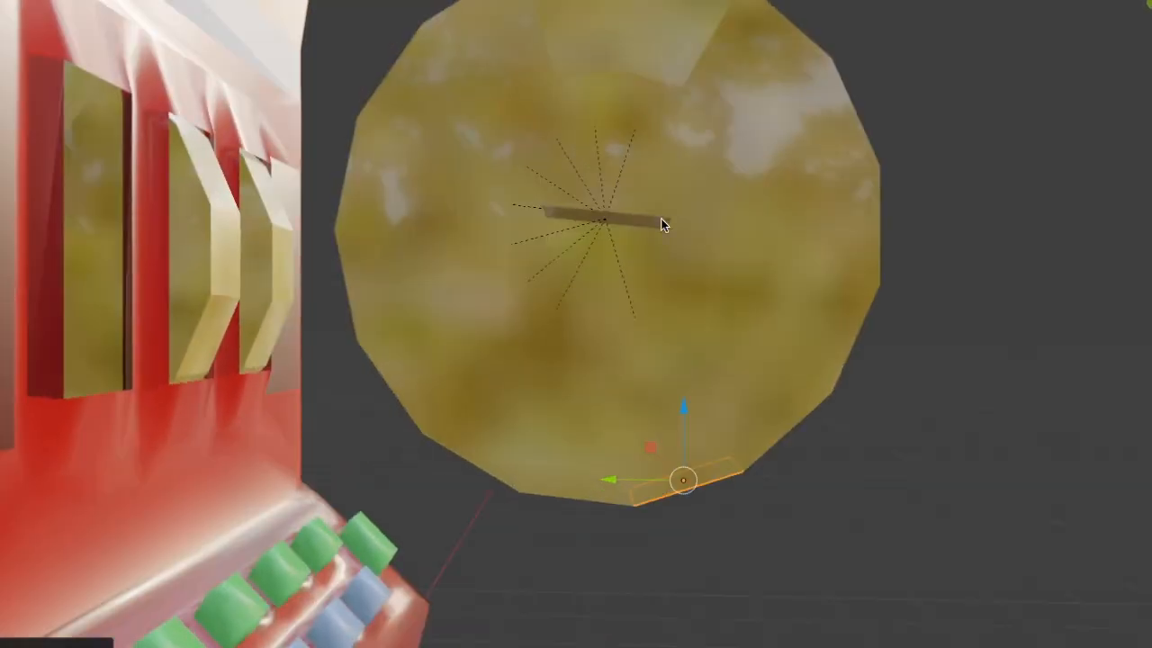
click(650, 225)
key(ctrl+z)
Apply Origin to Geometry to the restored underside rim segment and to the adjacent bottom segment
middle_drag(648, 234, 645, 186)
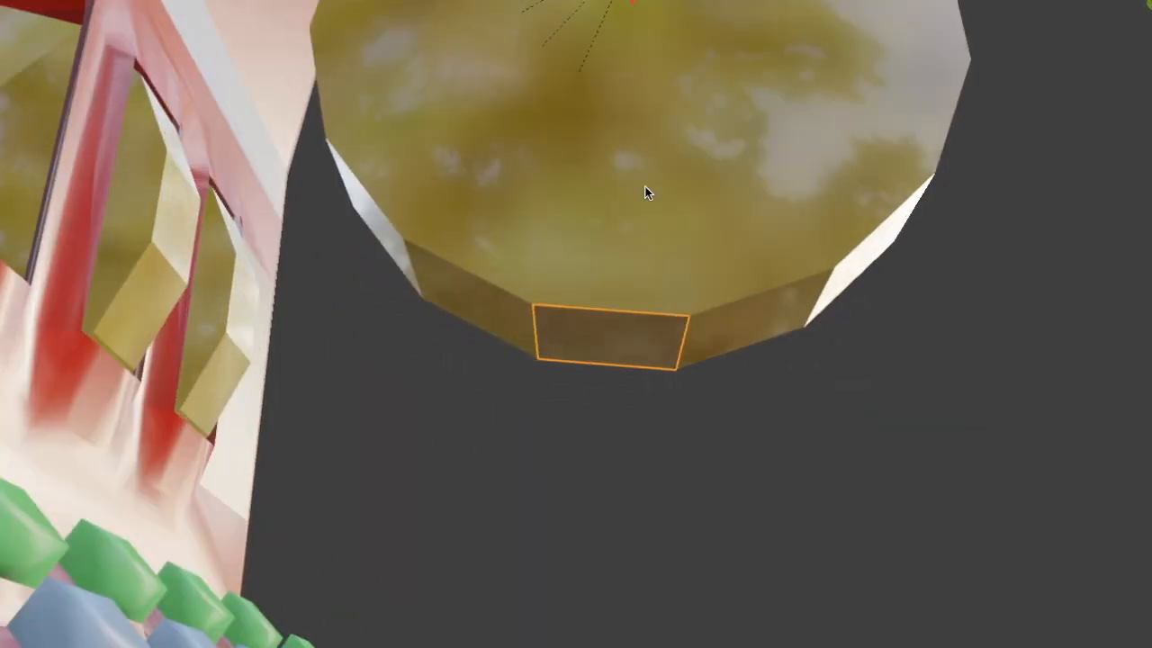
right_click(610, 348)
click(675, 363)
middle_drag(676, 367, 607, 365)
click(603, 358)
right_click(601, 356)
mouse_move(601, 358)
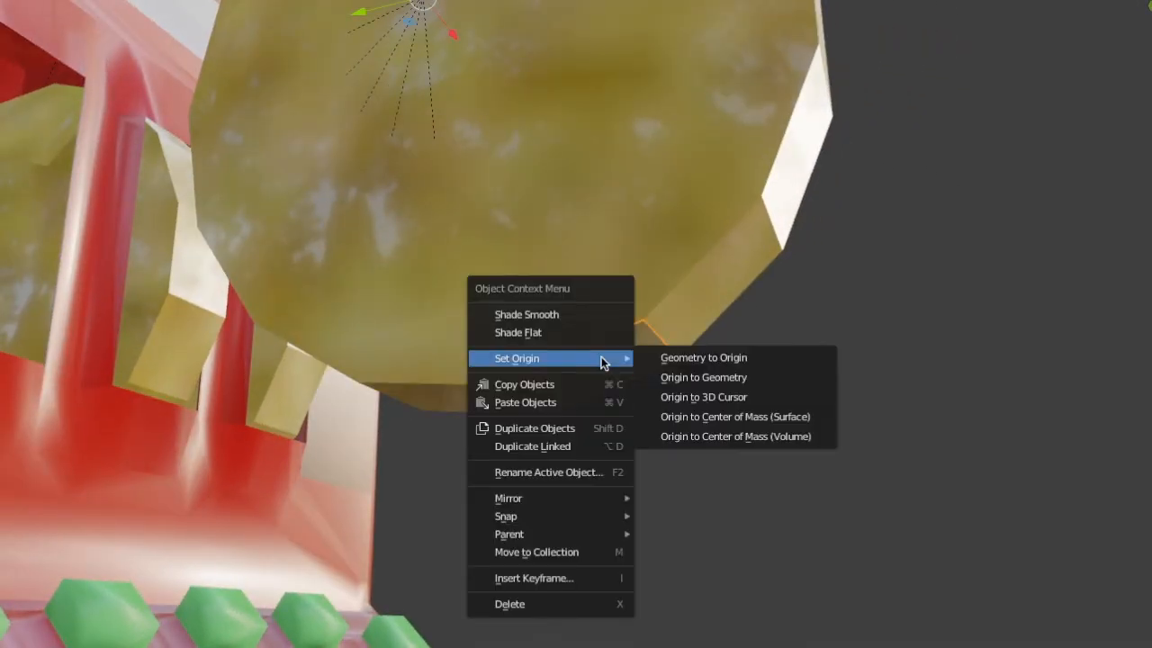
click(664, 380)
middle_drag(664, 383, 600, 385)
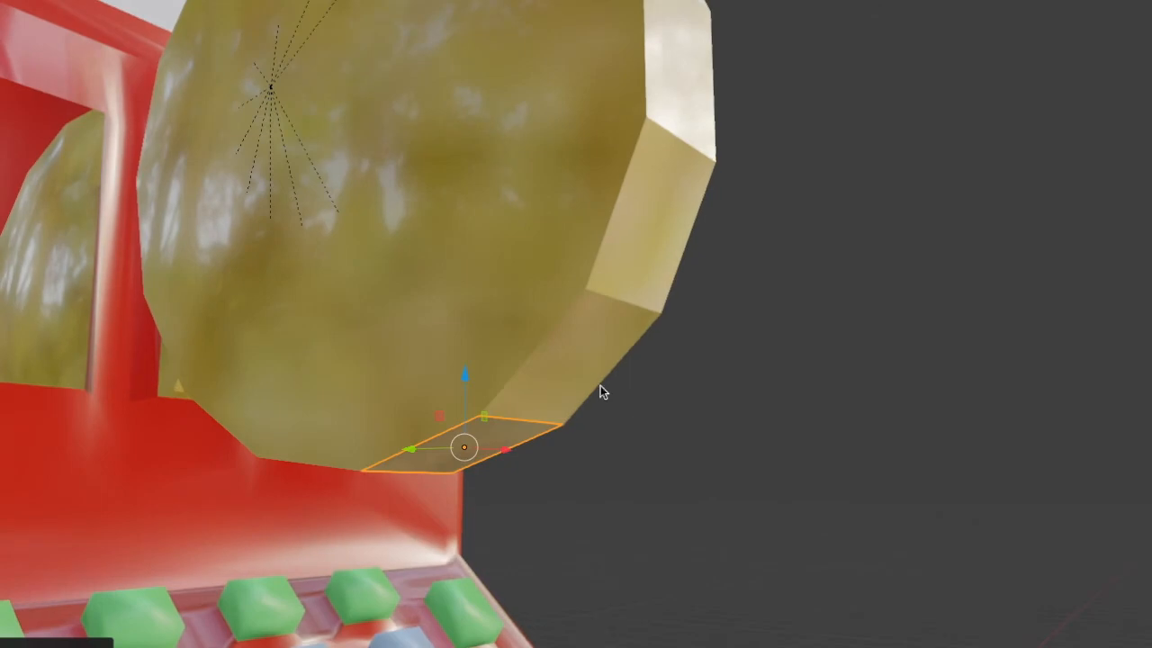
Set the origins of the next two rim segments, rising from the bottom on the side away from the machine, to their geometry
click(582, 361)
right_click(582, 361)
mouse_move(584, 363)
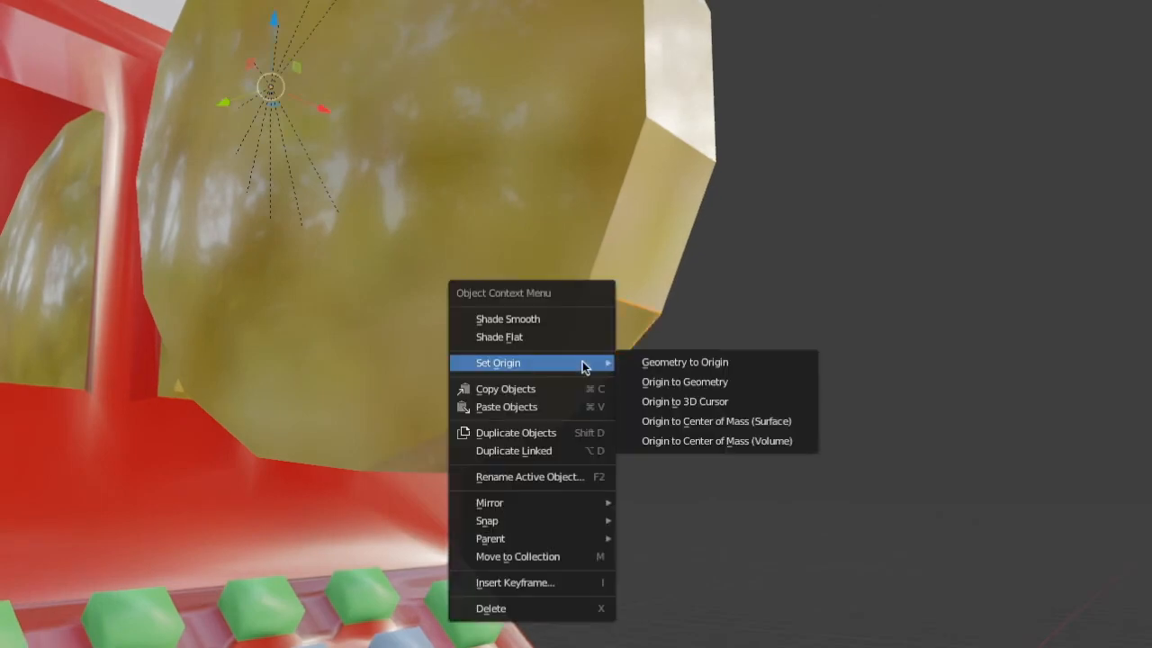
click(646, 387)
middle_drag(653, 388, 601, 437)
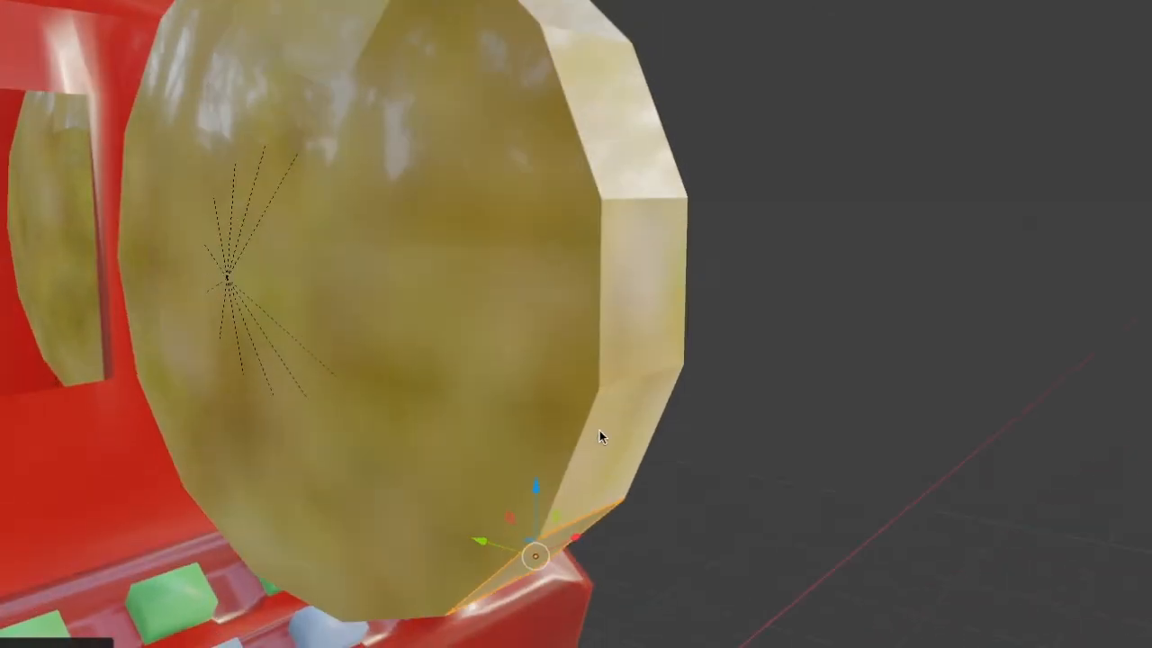
click(599, 436)
right_click(599, 436)
mouse_move(599, 432)
click(639, 449)
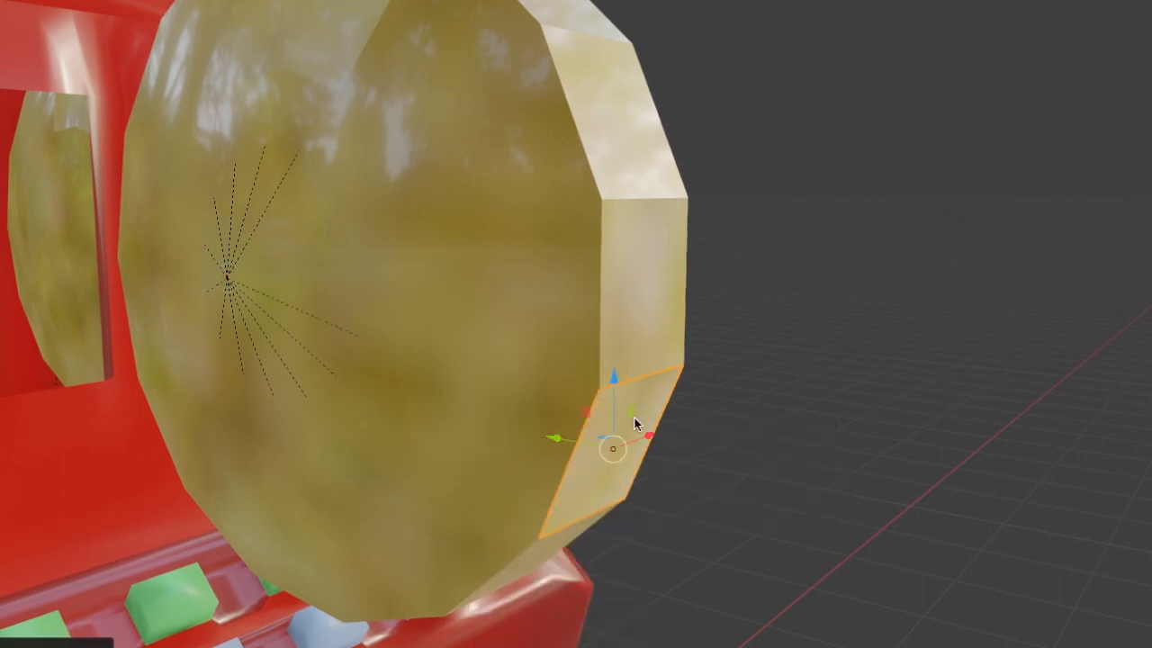
Apply Origin to Geometry to the next two rim segments up the side of the wheel facing away from the machine
middle_drag(597, 267, 571, 375)
right_click(548, 501)
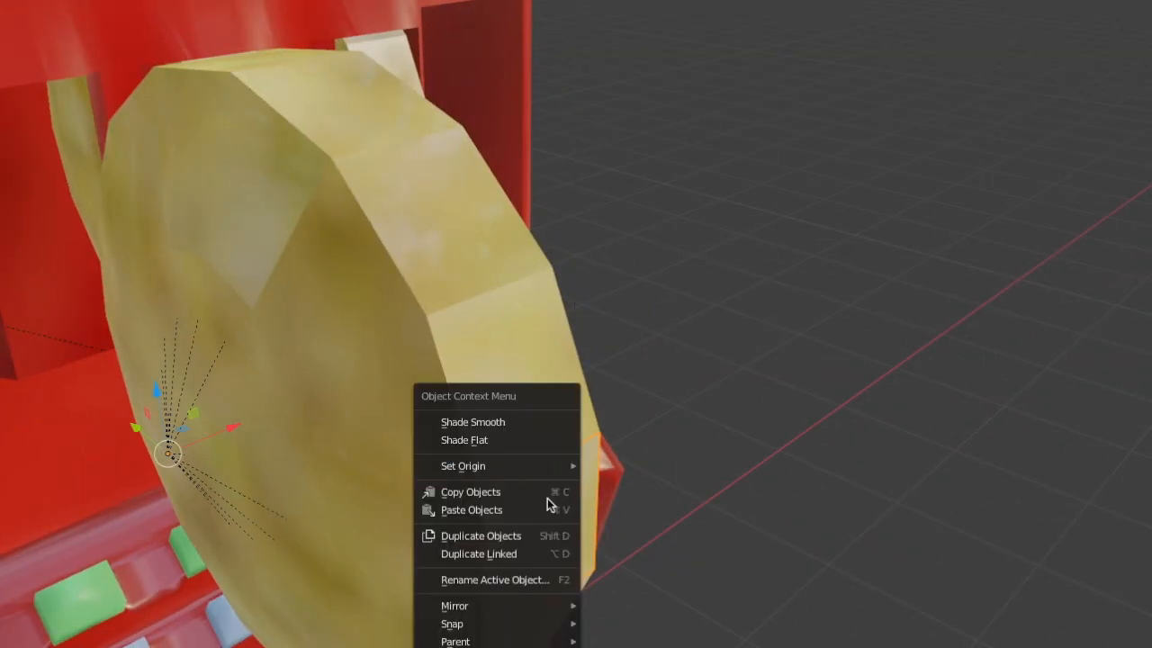
mouse_move(514, 465)
click(612, 479)
key(super+z)
right_click(536, 368)
mouse_move(535, 366)
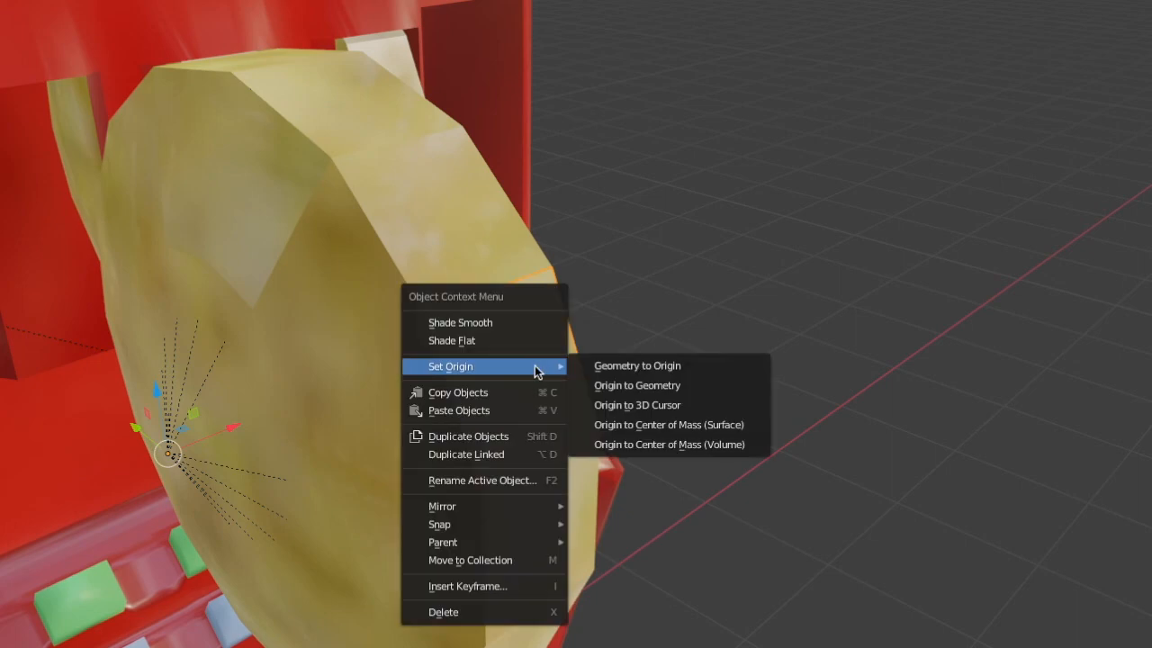
click(582, 385)
Set the origins of the last two rim segments, near the top of the wheel, to their own geometry
middle_drag(456, 288, 589, 435)
key(super+z)
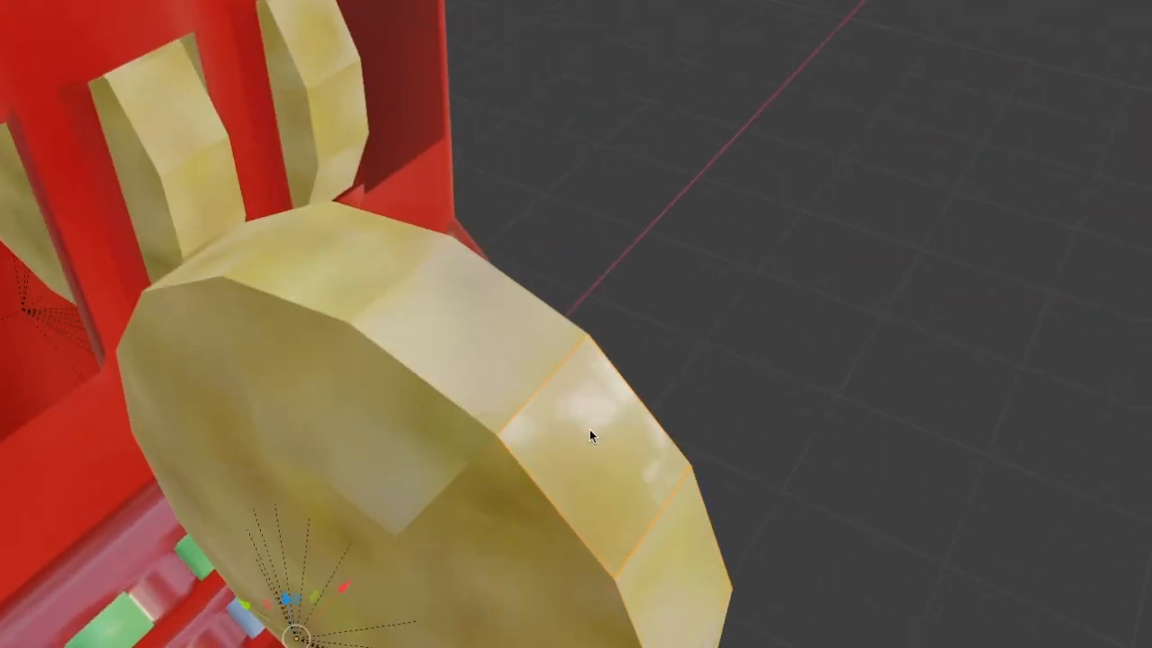
right_click(590, 431)
mouse_move(590, 432)
click(638, 448)
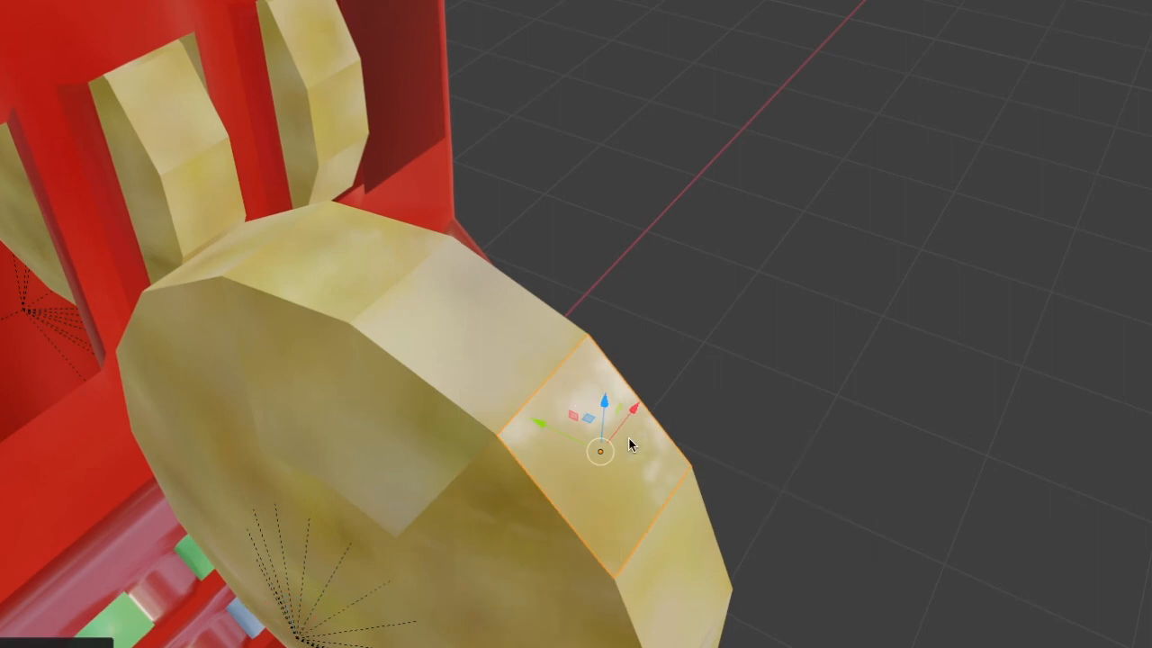
click(460, 325)
key(KP_Decimal)
right_click(635, 332)
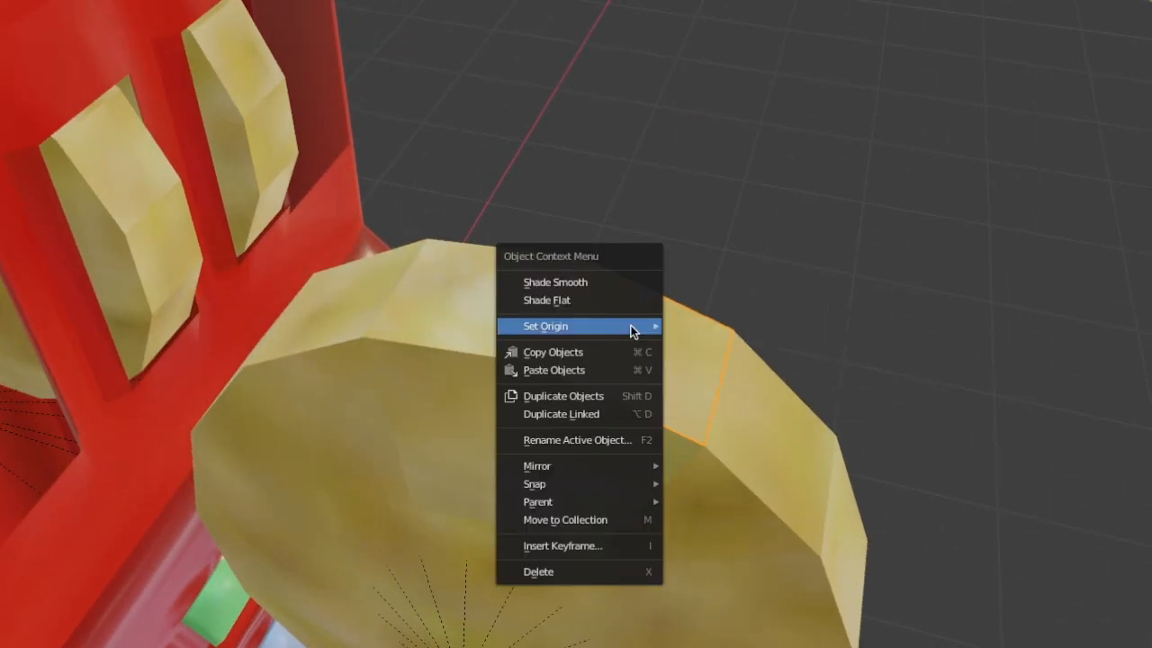
mouse_move(630, 330)
click(691, 344)
middle_drag(589, 308, 642, 317)
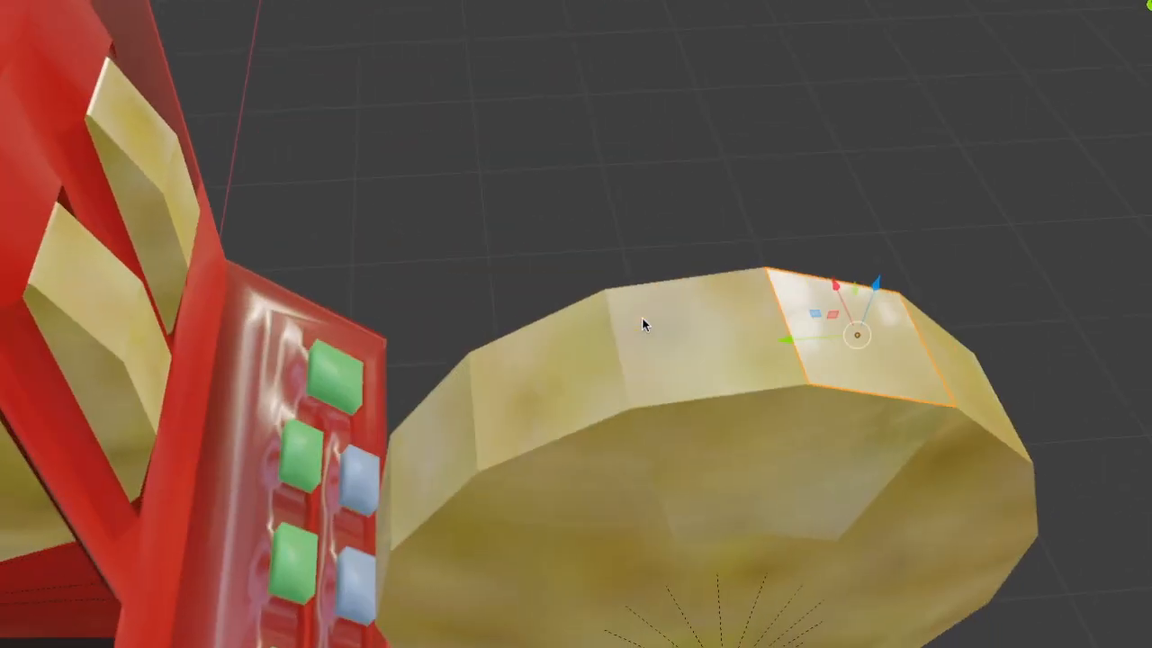
Apply Origin to Geometry to the remaining upper rim segments, working round to the side of the wheel nearest the machine
click(688, 330)
right_click(689, 330)
mouse_move(690, 331)
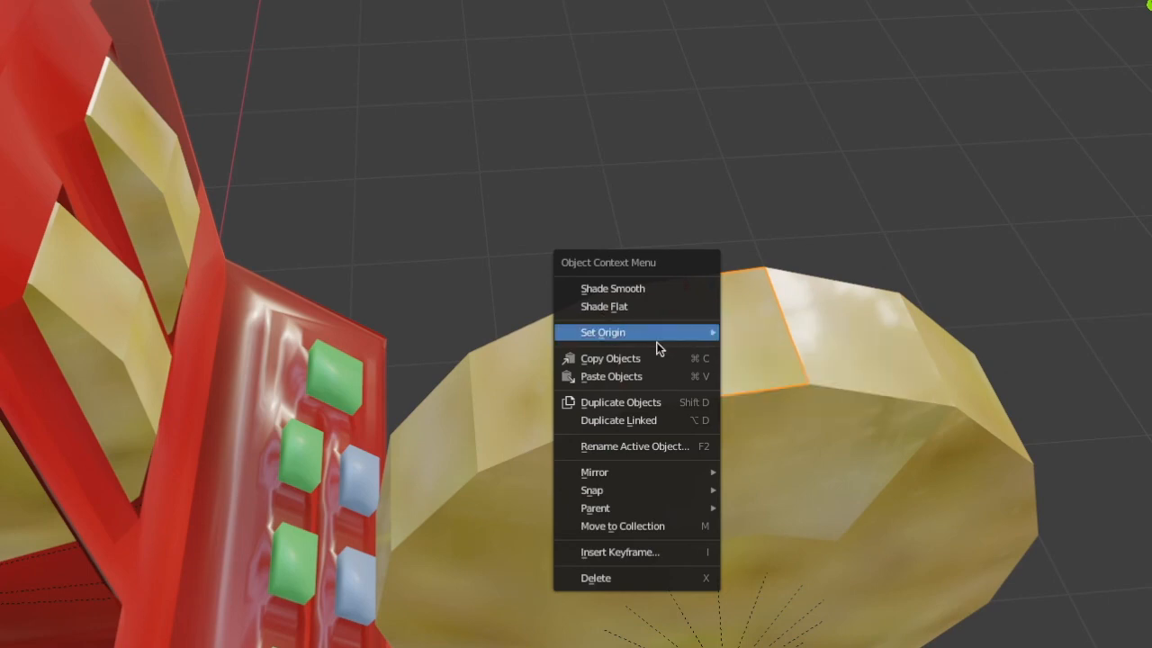
click(492, 379)
click(432, 419)
middle_drag(432, 419, 386, 316)
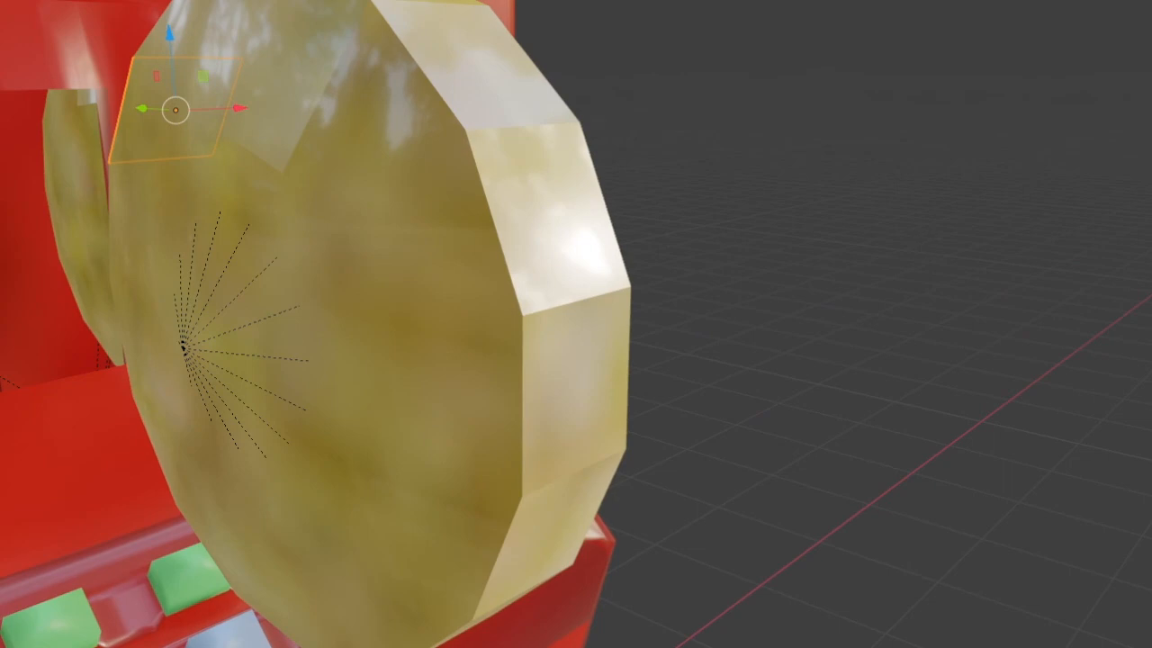
Select the repaired wheel's main body and move it about 1.47 m along Y, back into the machine's leftmost wheel slot
click(182, 346)
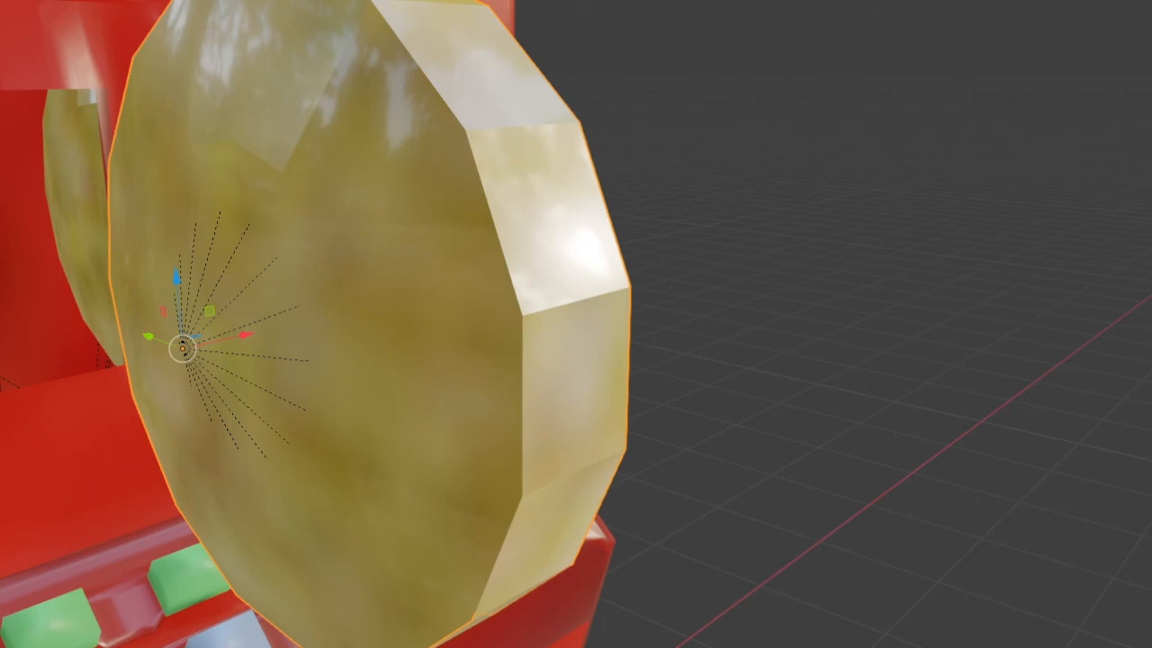
click(76, 216)
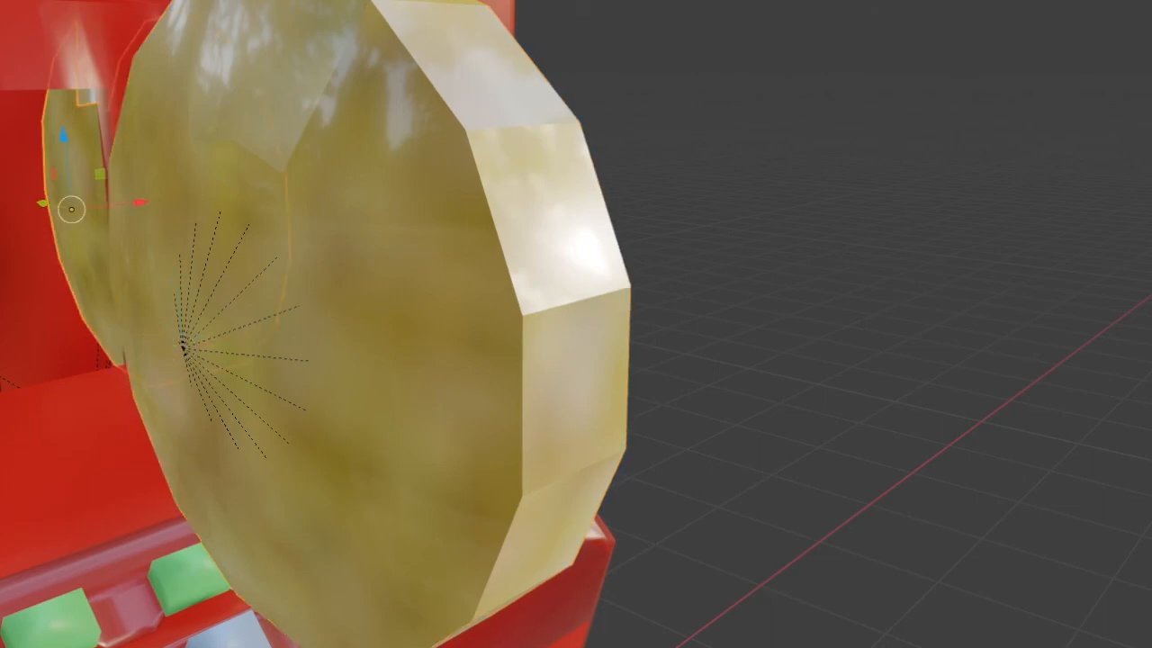
shift+click(225, 196)
click(405, 270)
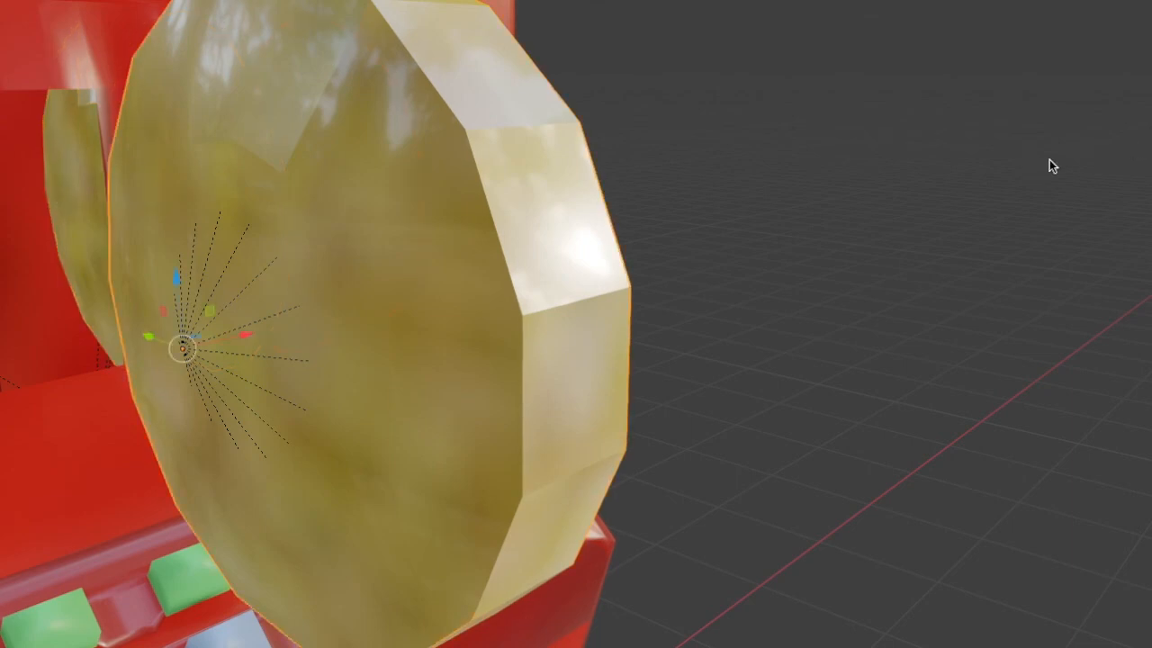
middle_drag(974, 185, 706, 206)
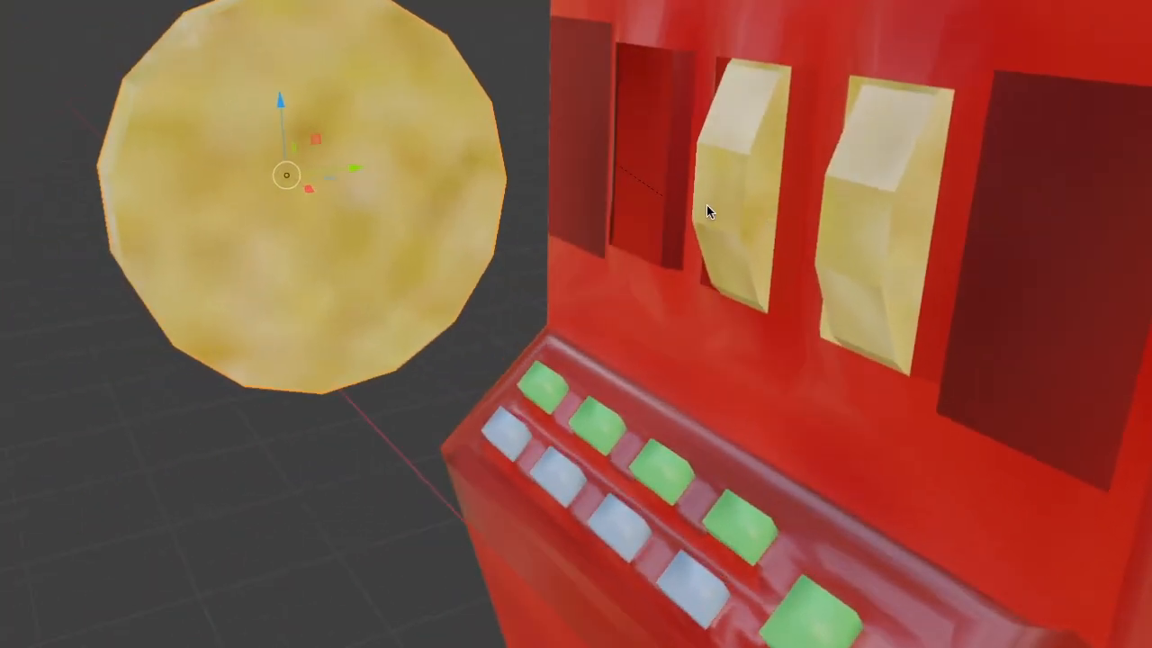
key(KP_3)
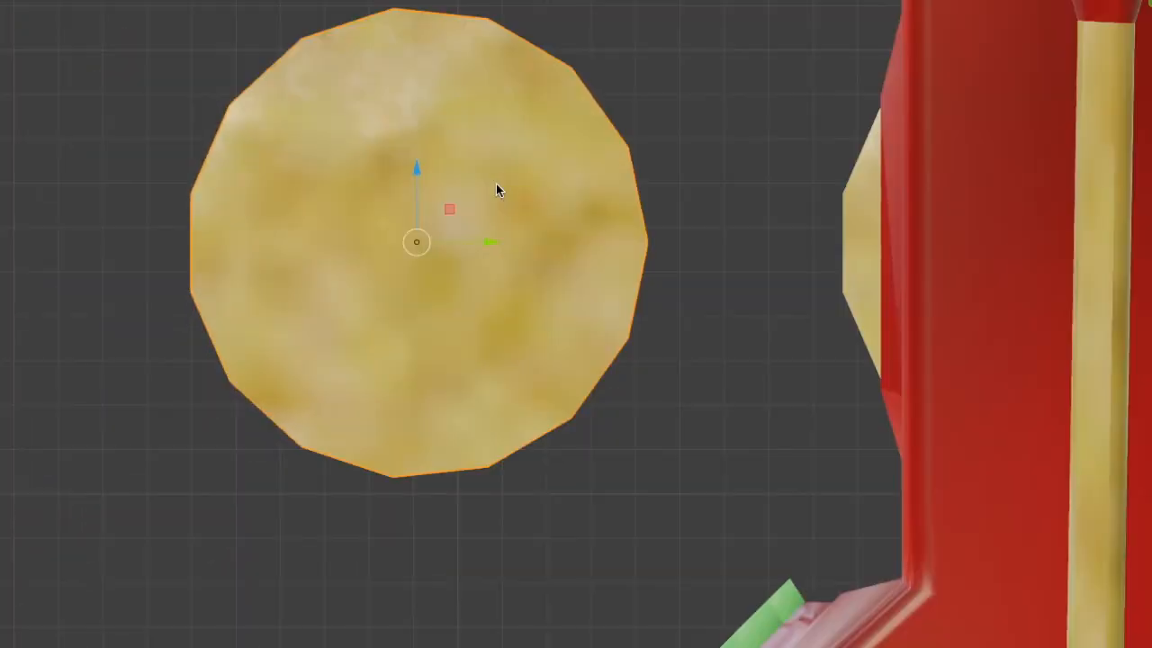
key(g)
key(y)
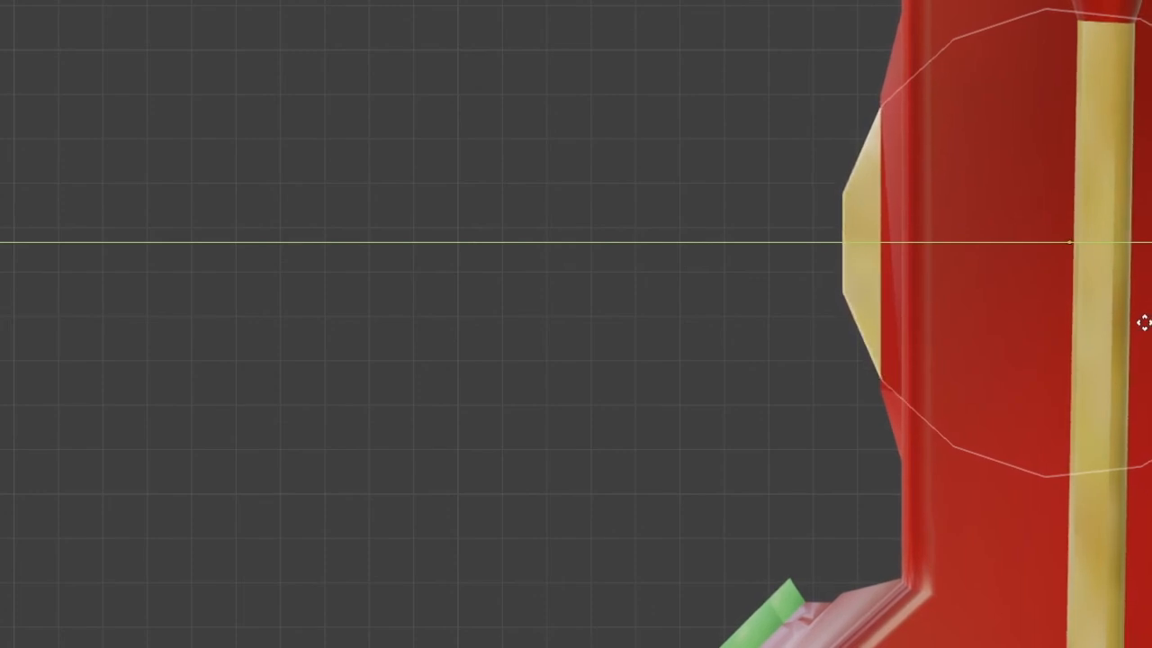
click(1144, 324)
mouse_move(1144, 324)
middle_down()
mouse_move(1006, 340)
mouse_move(1146, 344)
mouse_move(1133, 340)
middle_up()
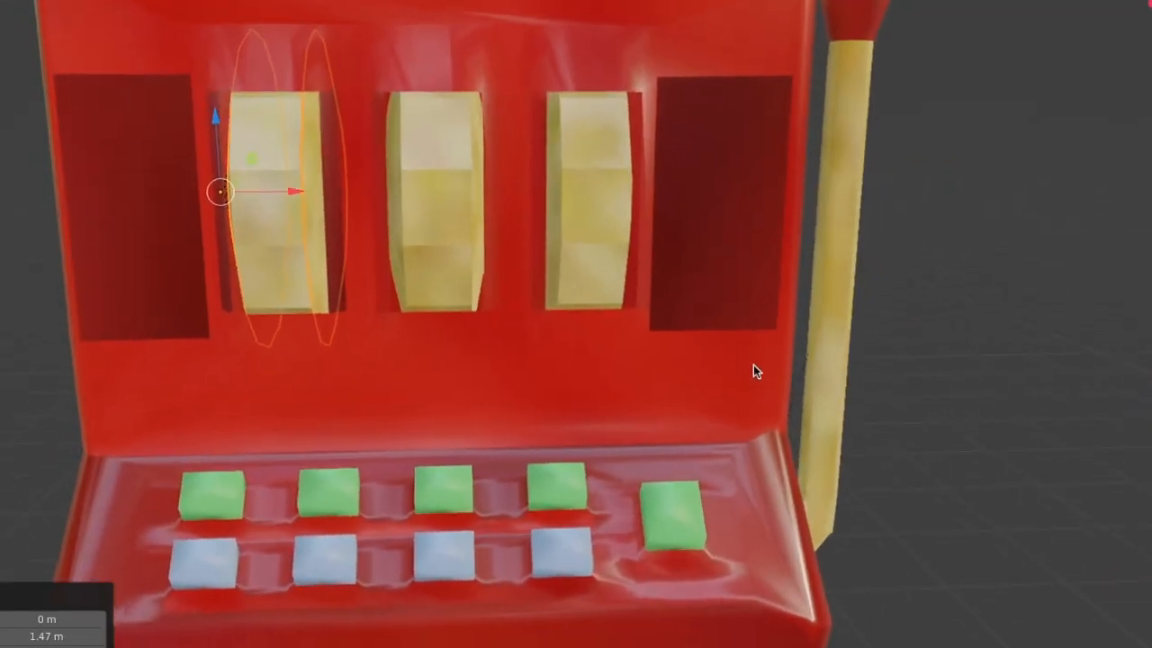
shift+middle_drag(836, 363, 935, 476)
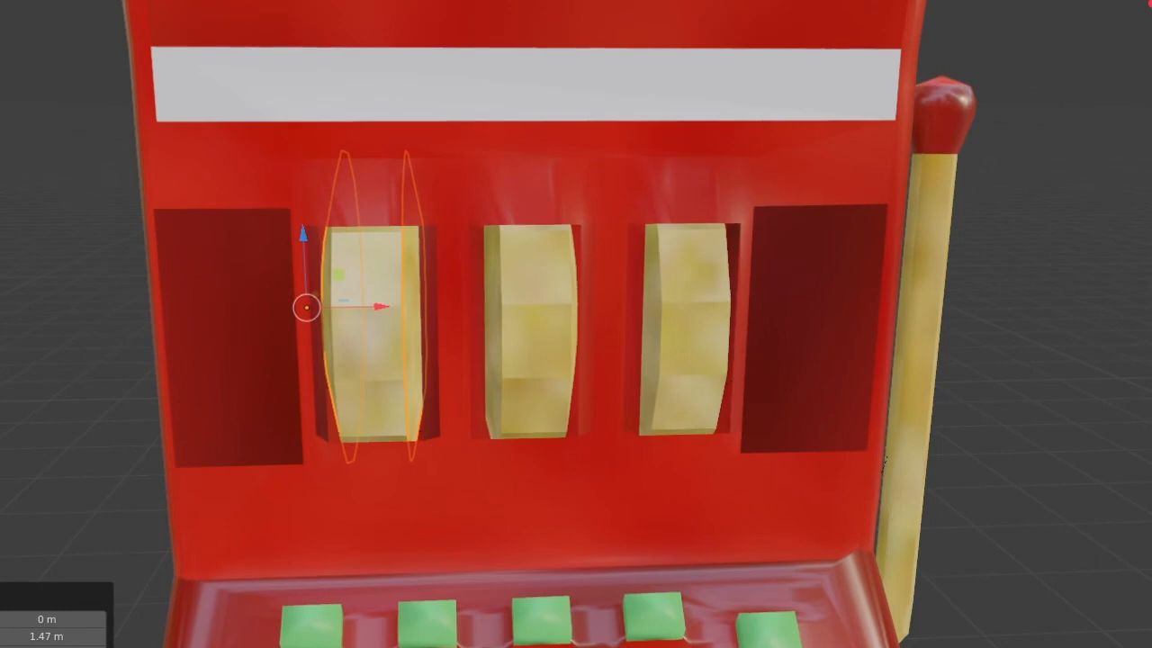
Hide the old middle and right wheels together with all their rim segments
click(532, 376)
shift+click(675, 378)
right_click(534, 410)
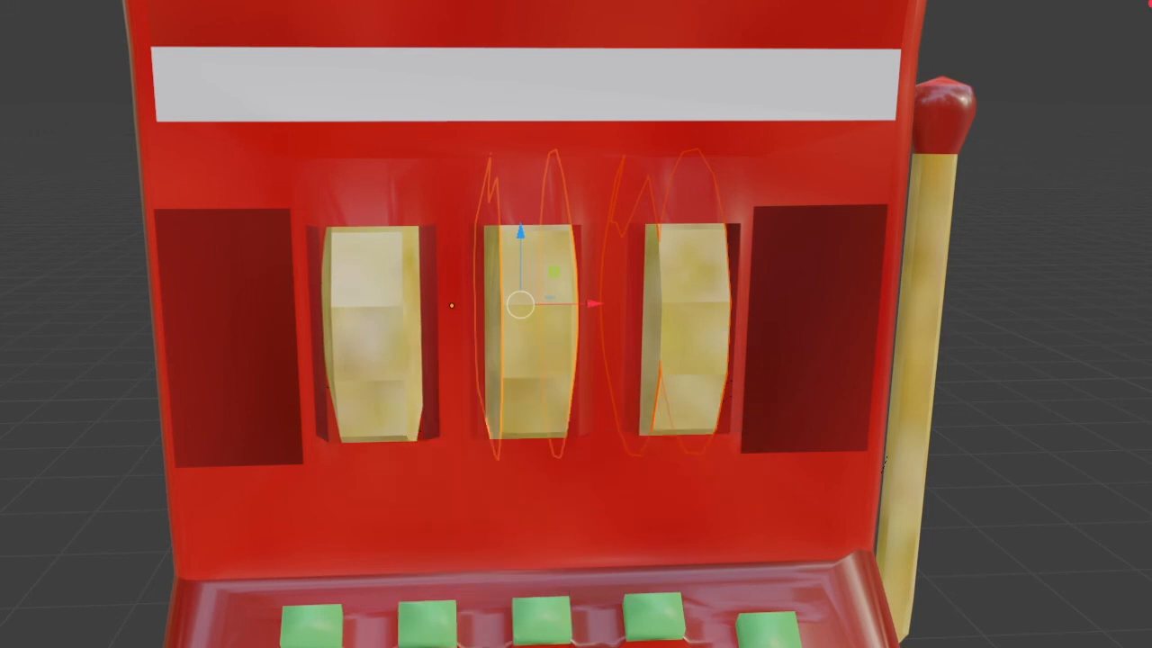
click(534, 378)
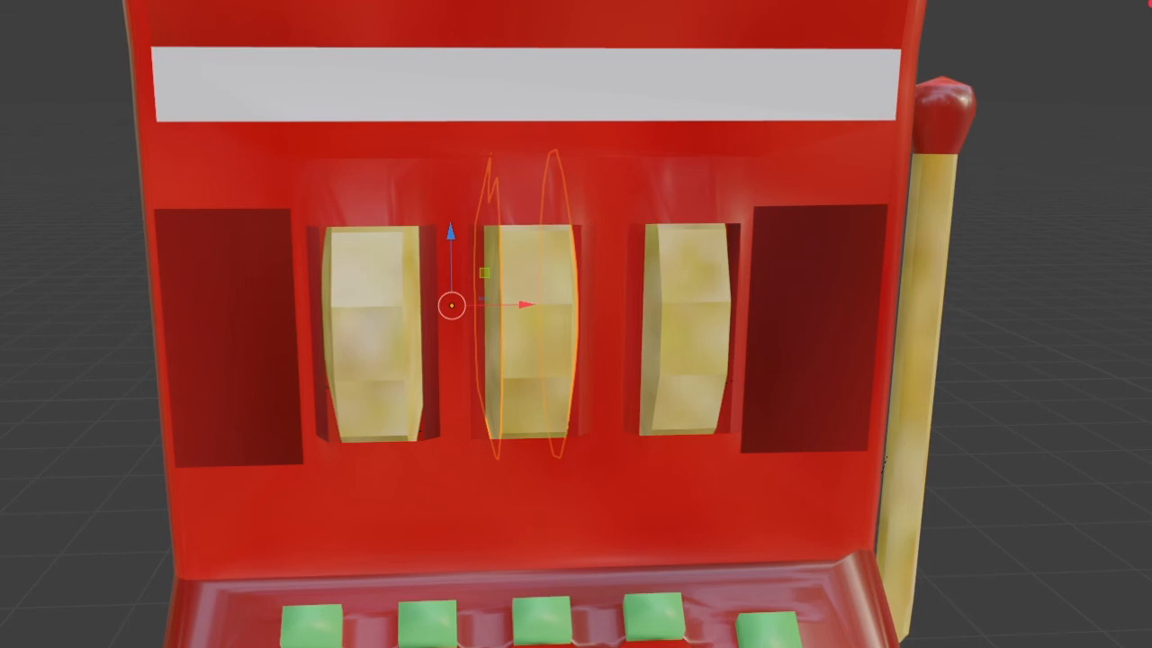
key(Tab)
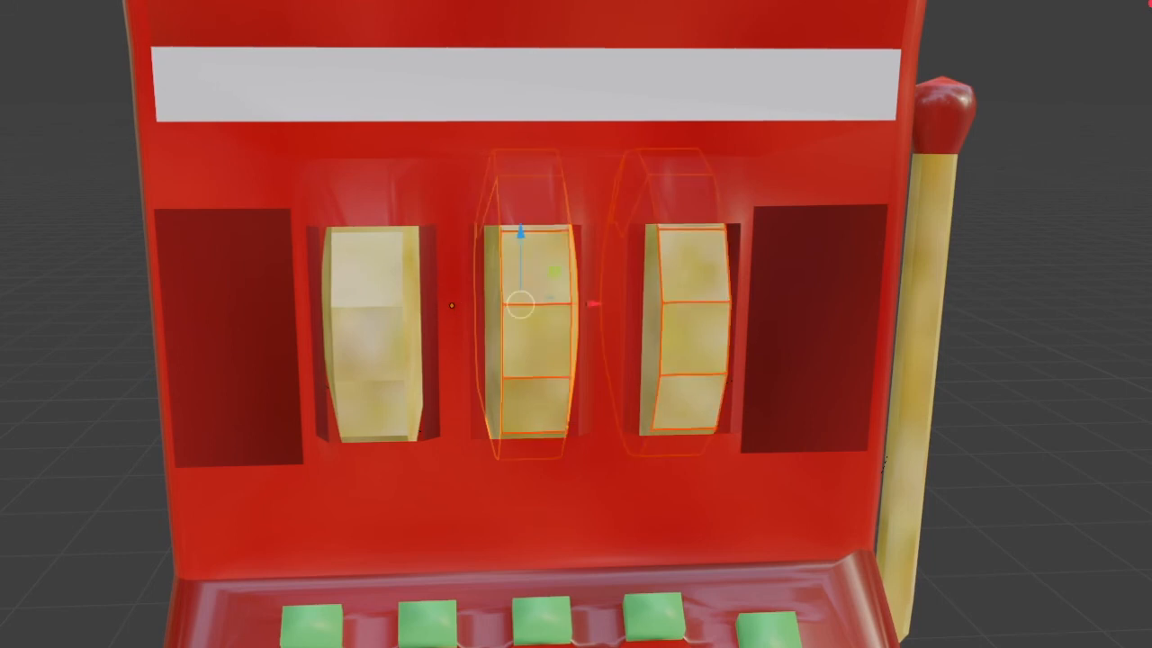
key(h)
Try to join the repaired left wheel and its rim segments into one object
middle_drag(873, 285, 962, 251)
middle_drag(779, 251, 695, 282)
scroll(689, 327, up, 2)
middle_drag(691, 327, 608, 335)
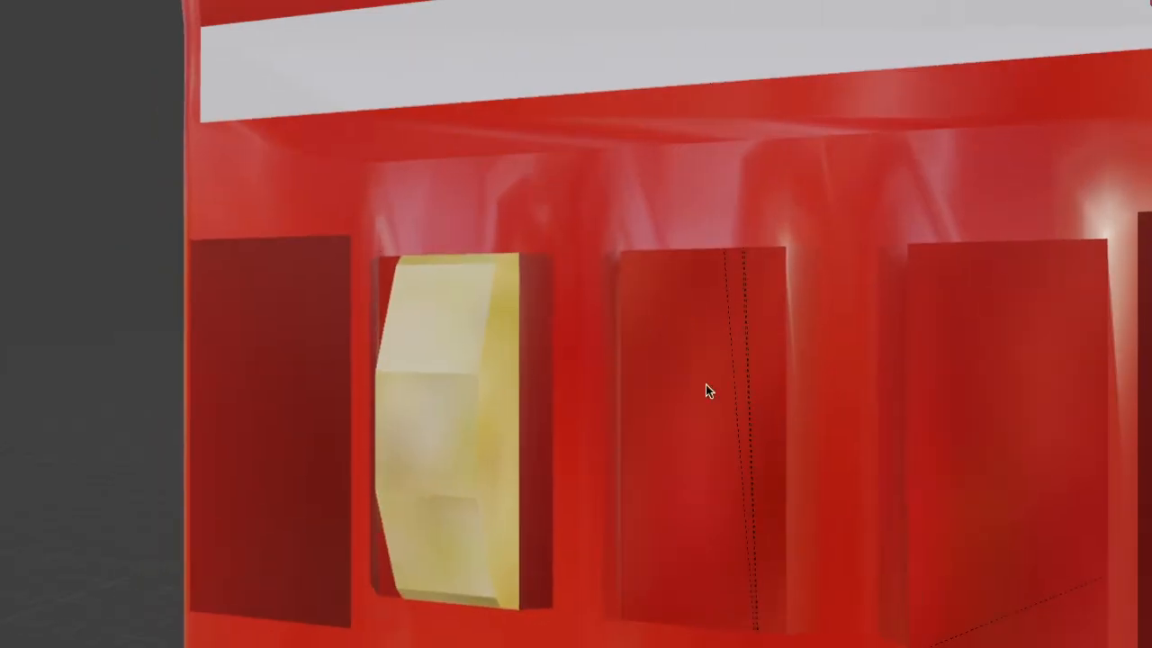
click(459, 387)
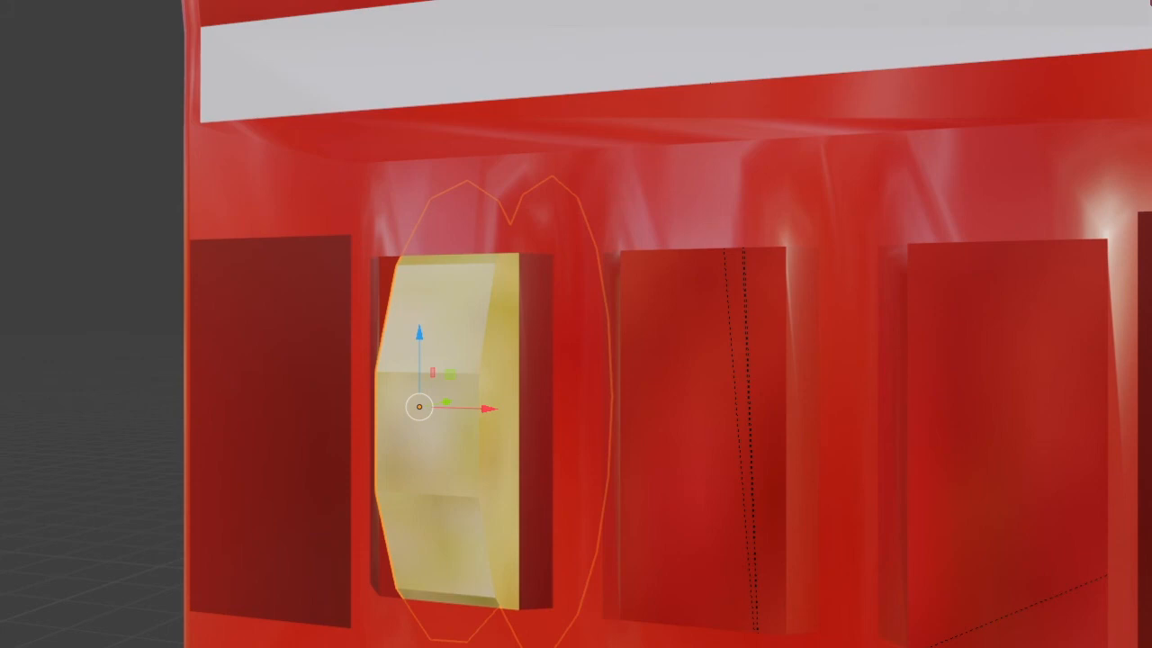
key(Tab)
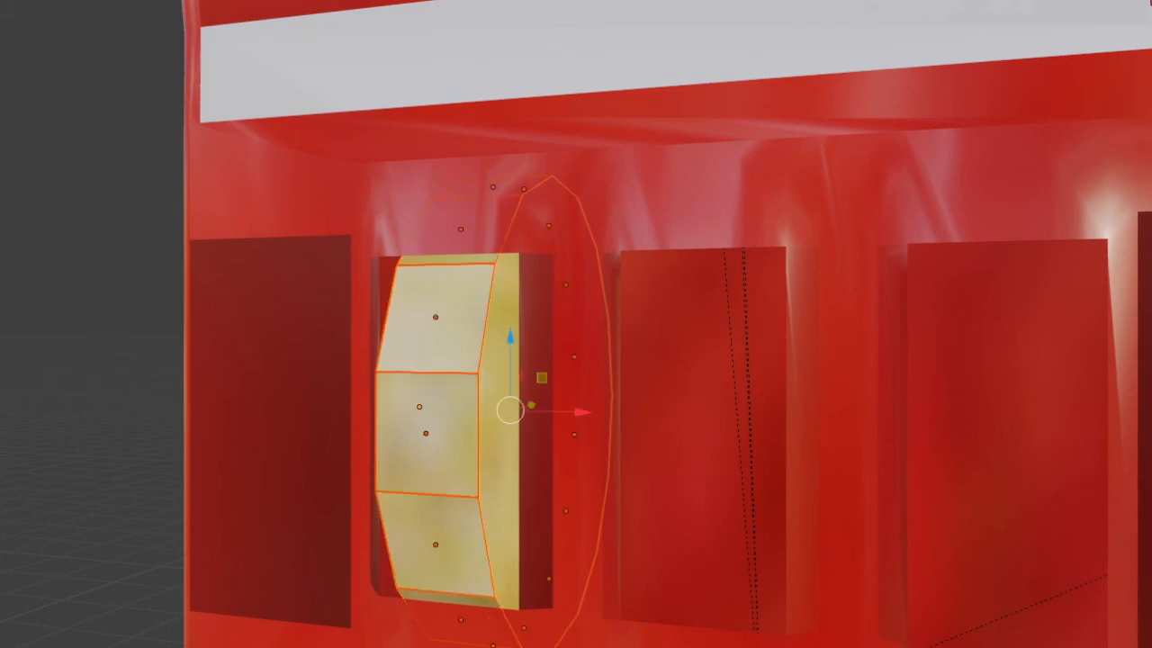
middle_drag(481, 434, 493, 425)
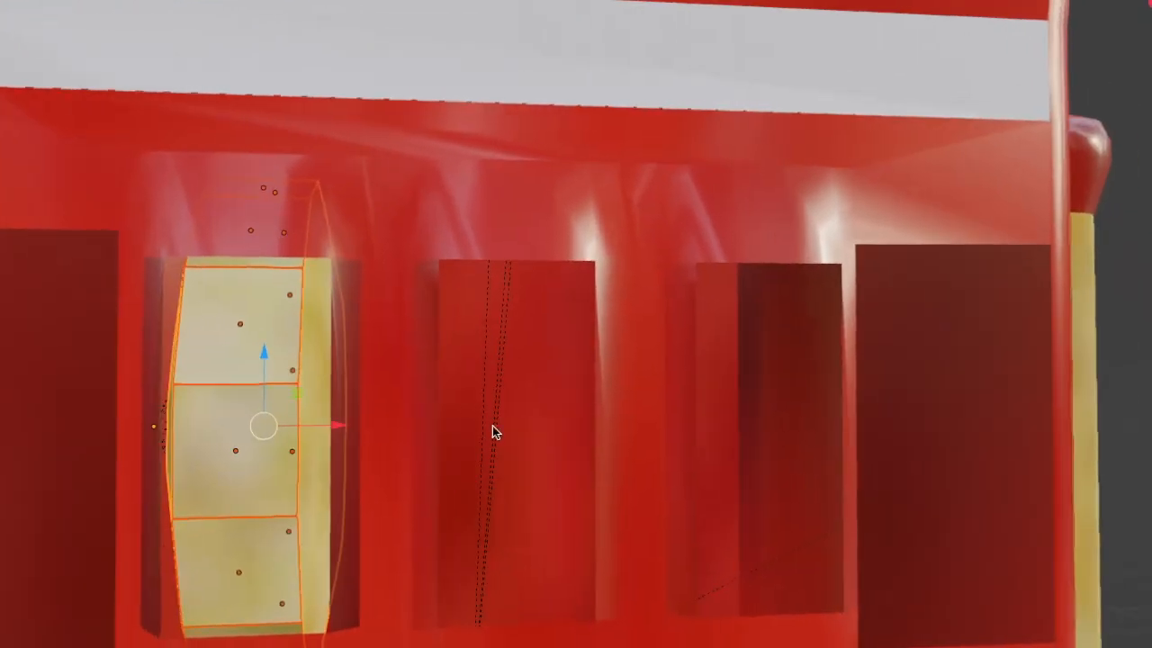
right_click(310, 460)
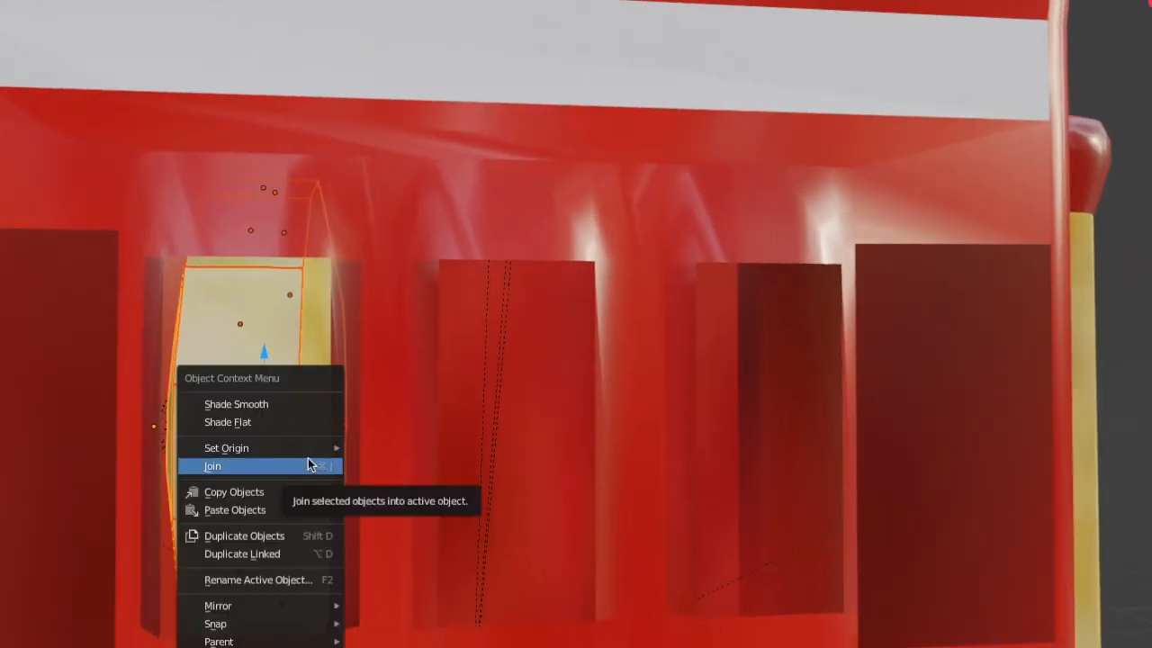
click(311, 466)
key(Tab)
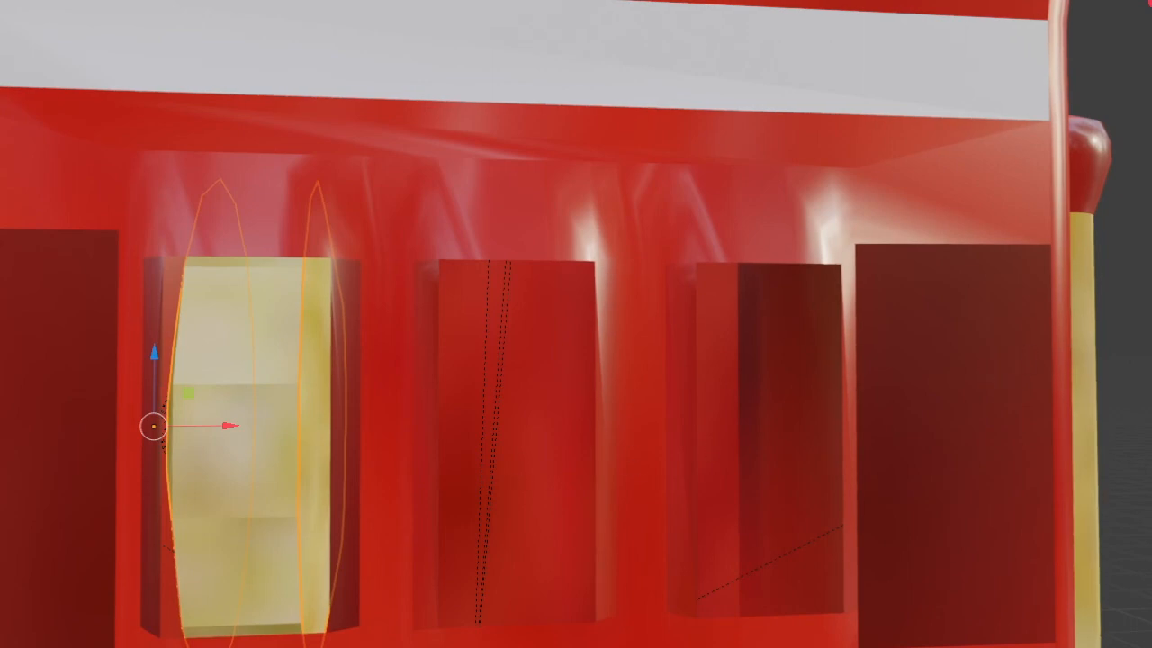
Duplicate the repaired left wheel with all its rim segments and move the copy about 0.513 m along X into the middle slot
key(Tab)
right_click(393, 468)
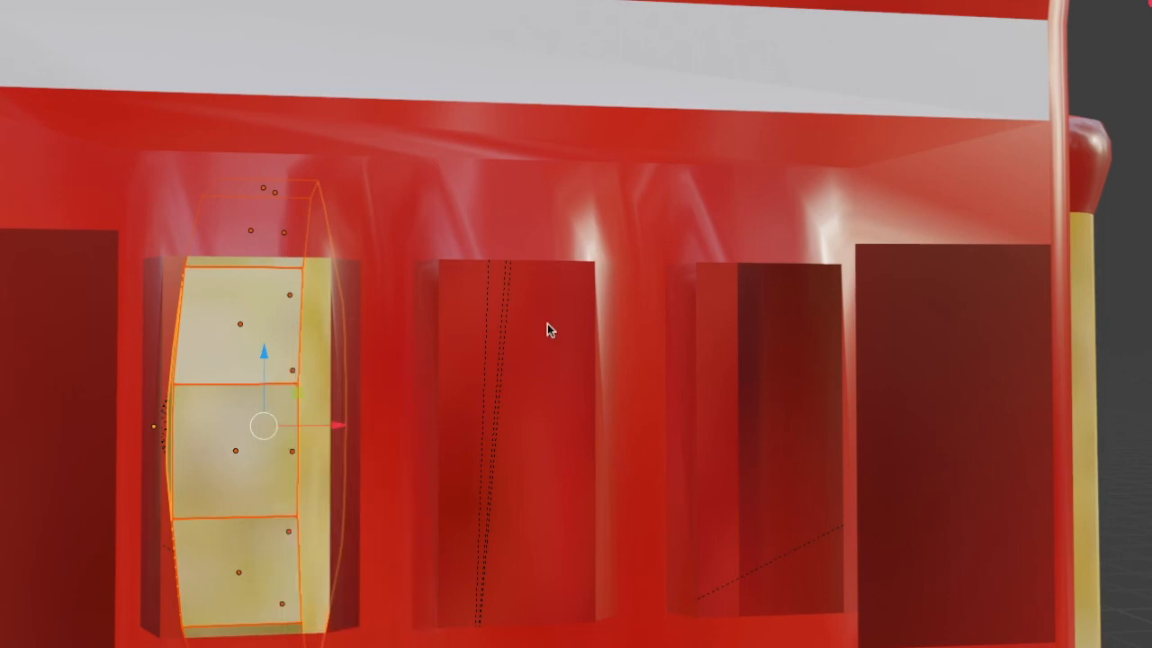
right_click(399, 353)
mouse_move(398, 352)
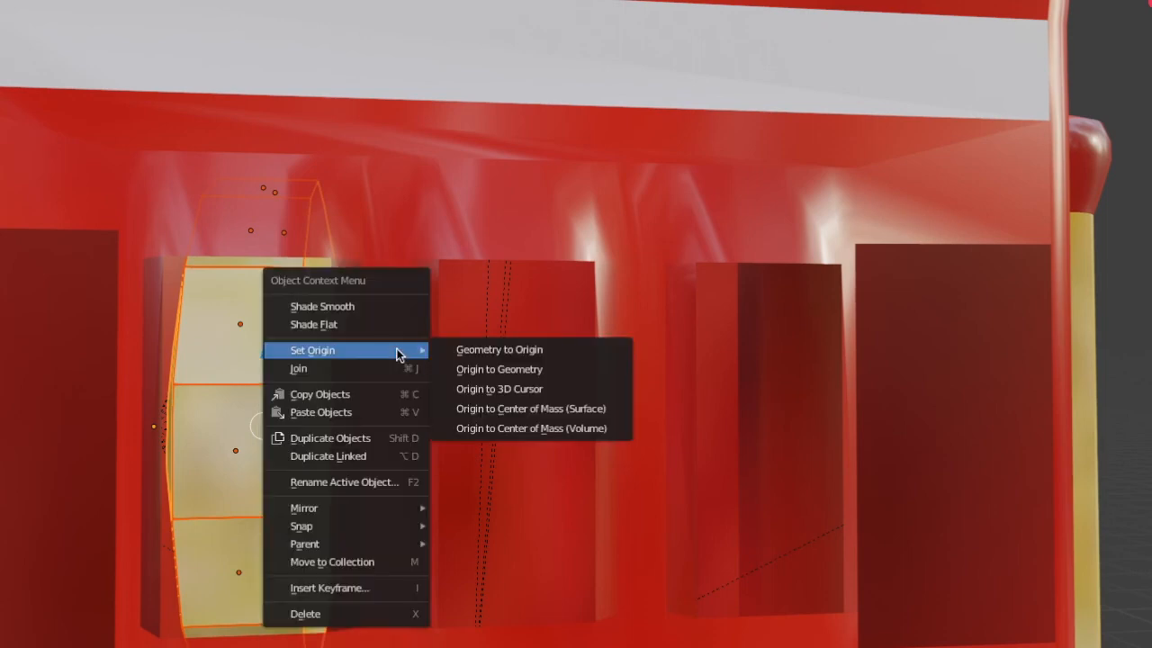
click(324, 438)
click(337, 441)
drag(337, 425, 577, 470)
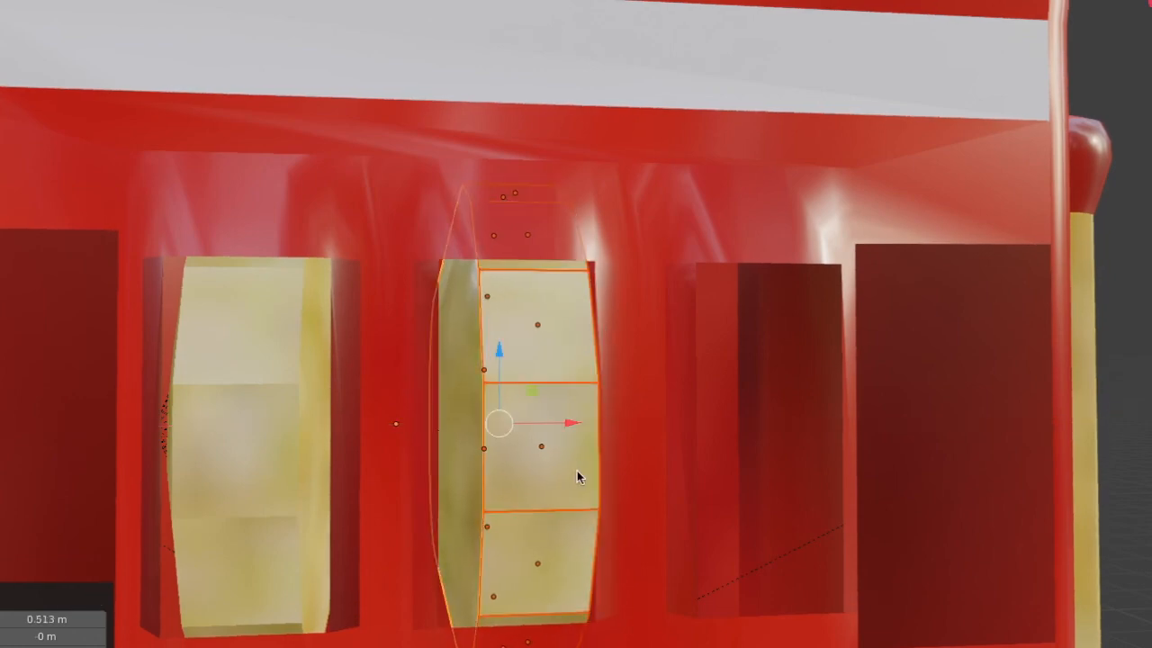
Centre the duplicated wheel in the middle slot from the front view by shifting it about -0.0593 m along X
scroll(577, 470, up, 3)
scroll(577, 476, down, 6)
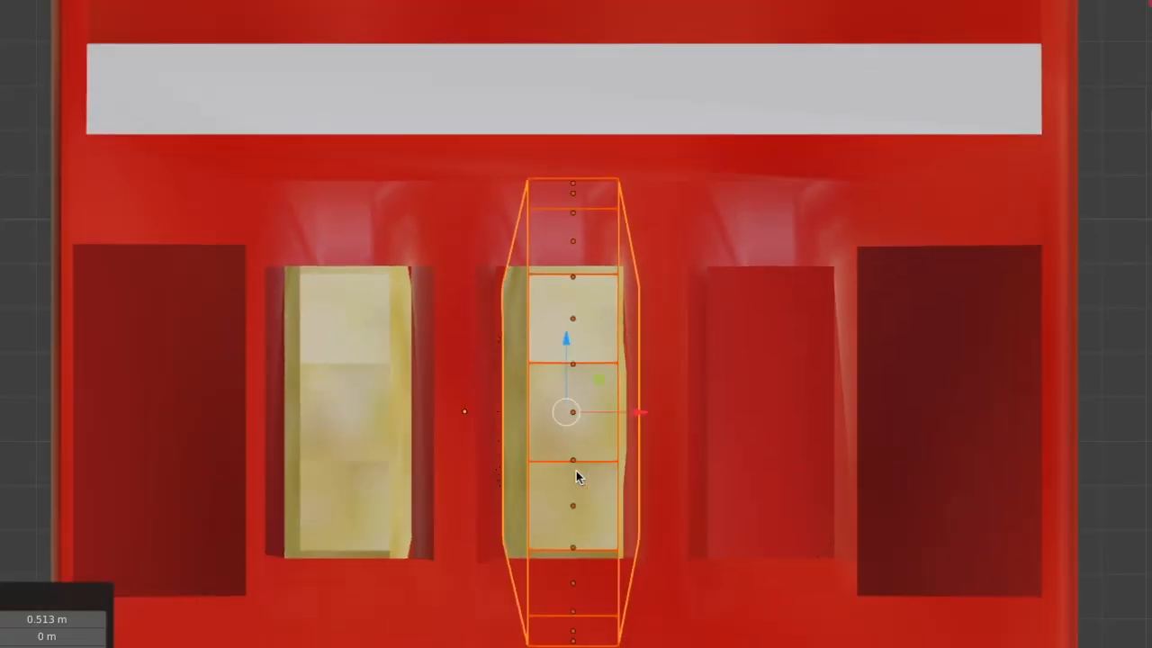
drag(622, 375, 609, 379)
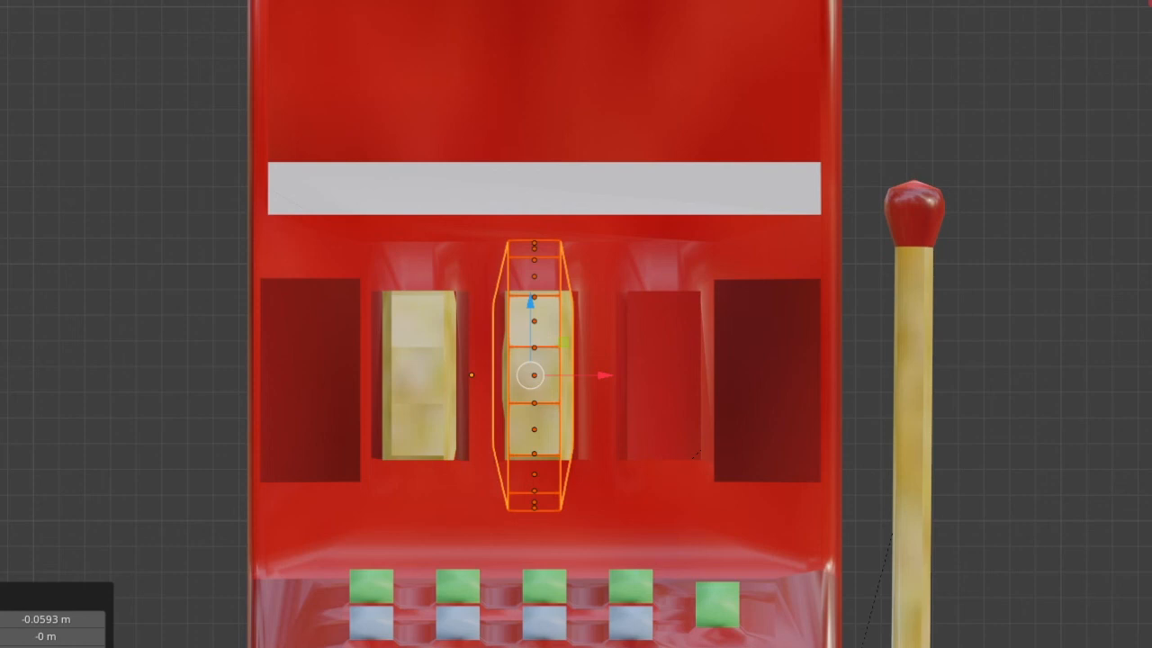
Duplicate the middle wheel with all its rim segments and move the copy about 0.485 m along X into the right slot
key(Tab)
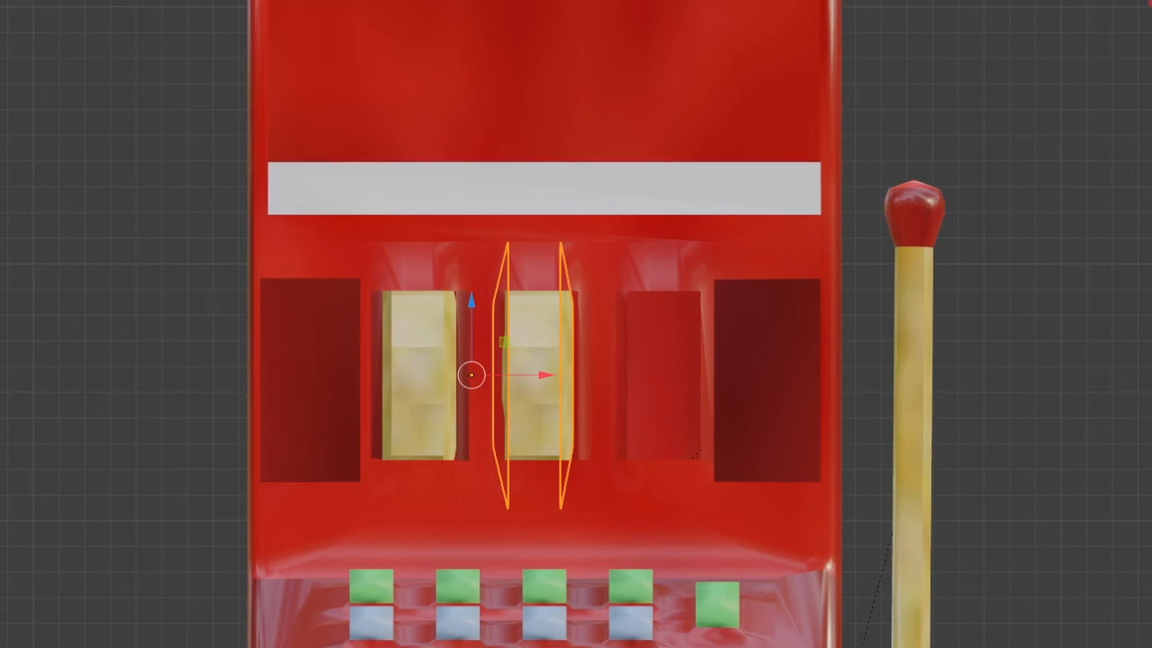
click(534, 376)
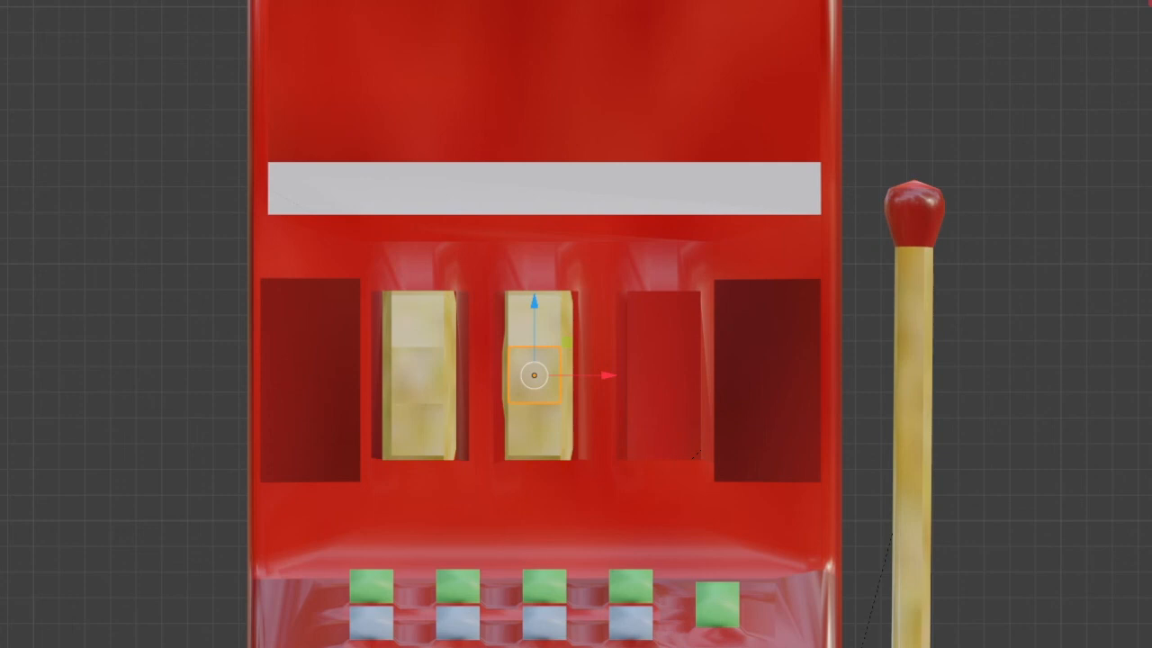
click(567, 418)
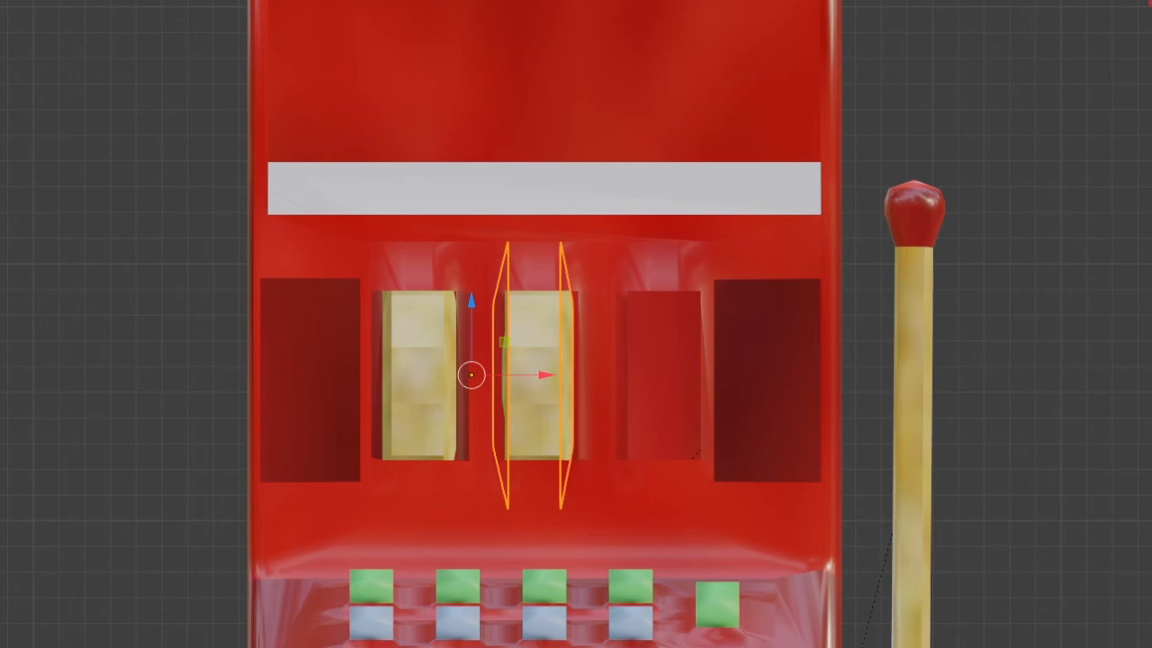
key(Tab)
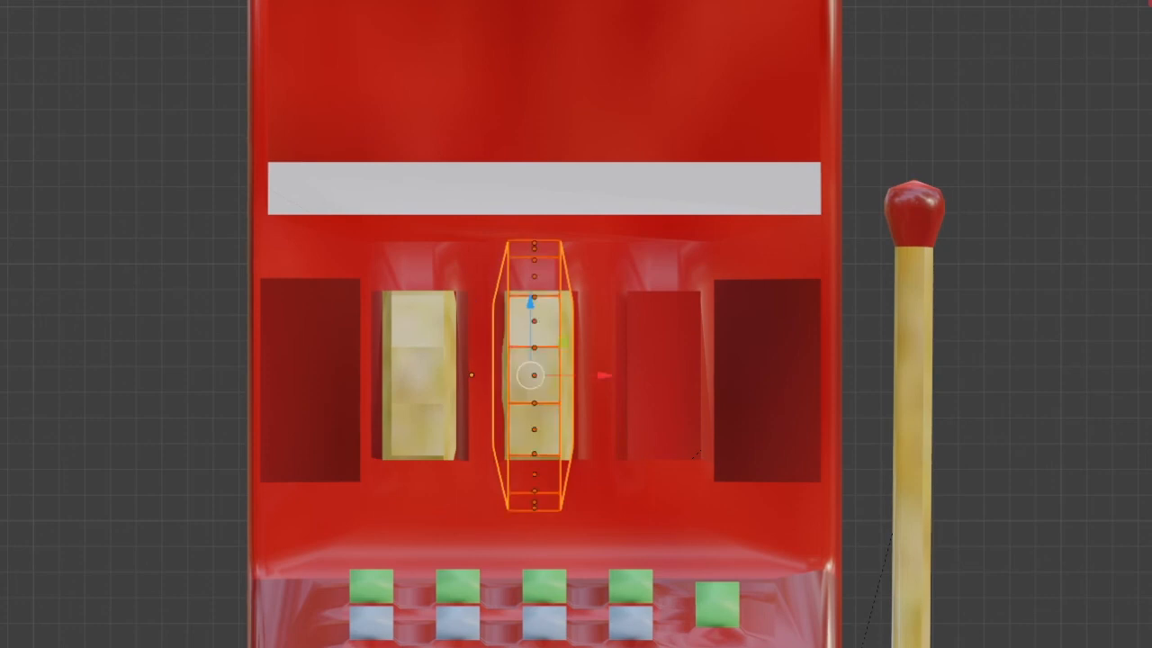
right_click(1061, 260)
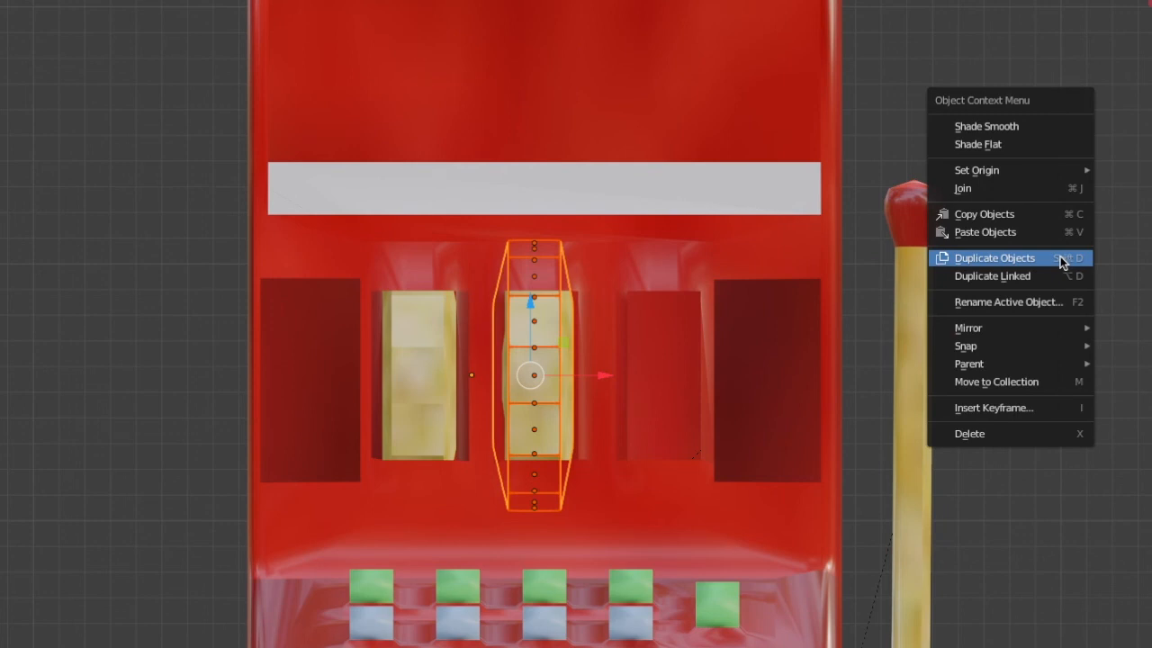
click(1049, 252)
click(1049, 252)
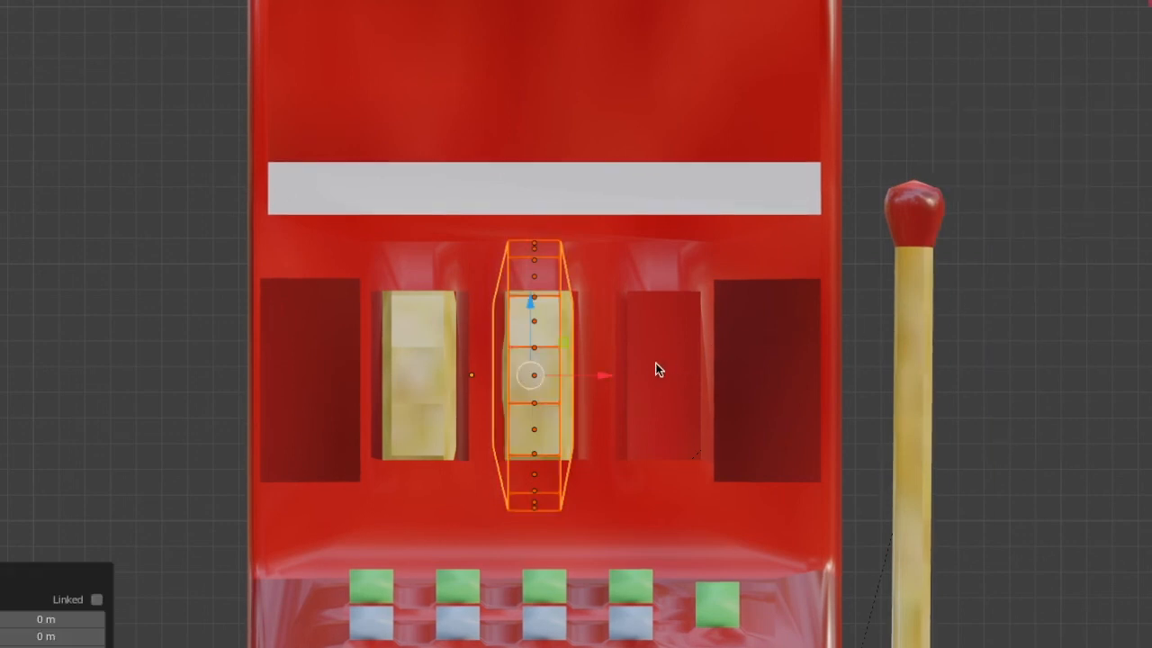
key(g)
key(x)
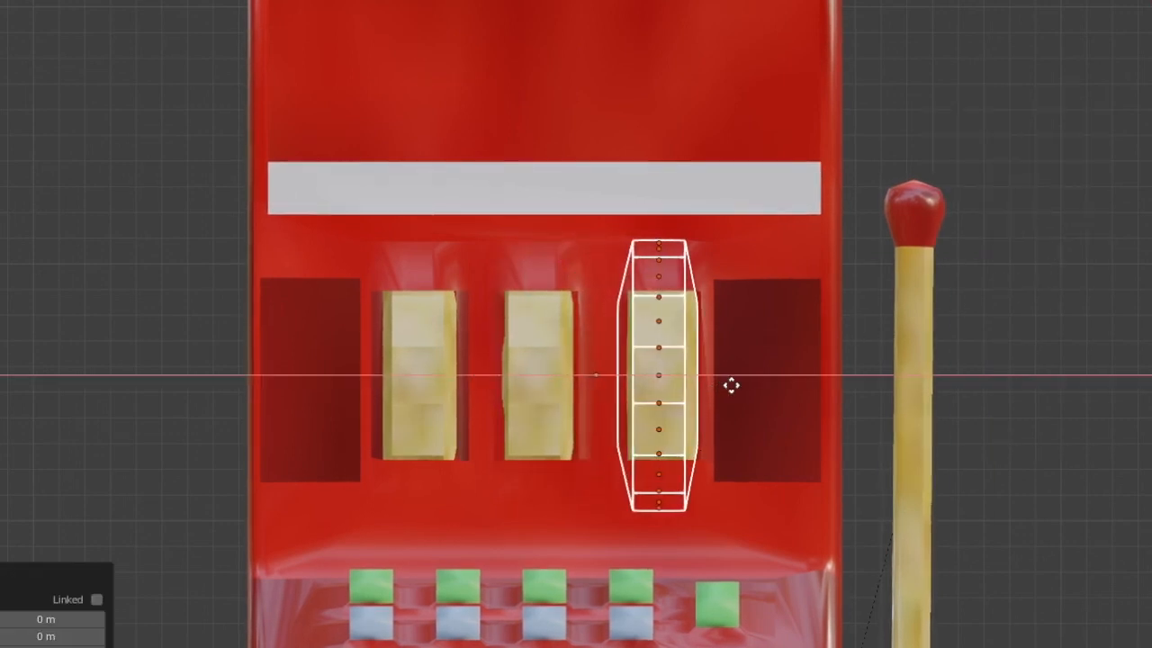
click(729, 384)
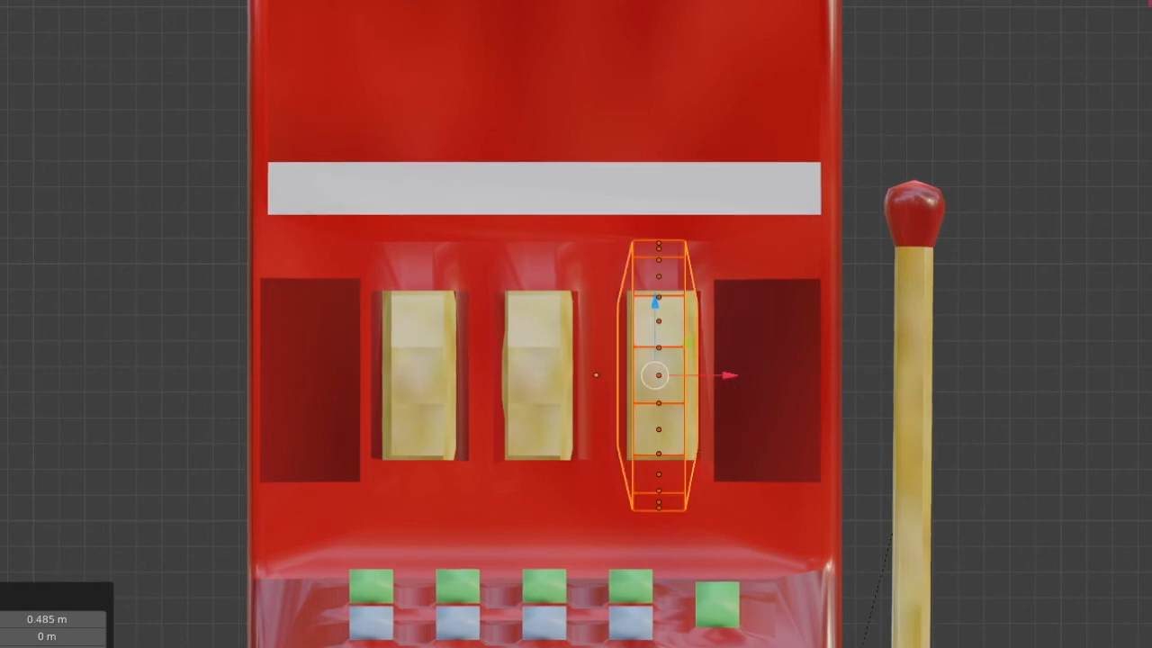
Check that the right wheel's rim segments can be selected individually, and inspect the three wheels from both sides of the machine
key(Tab)
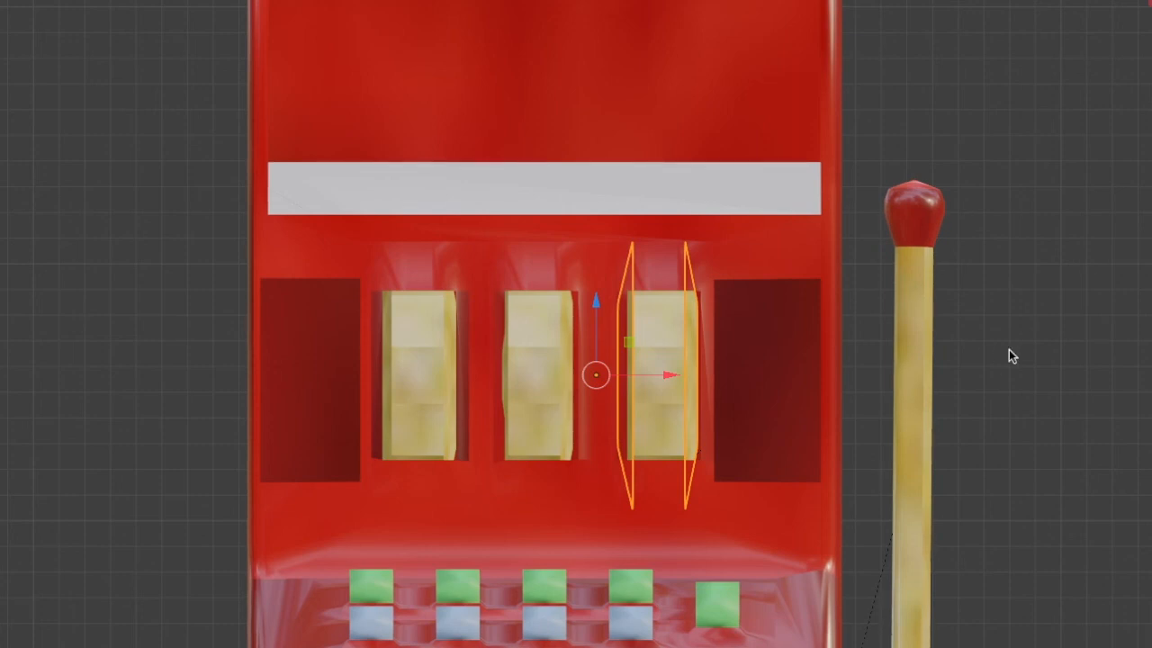
click(655, 433)
middle_drag(660, 432, 730, 333)
click(740, 319)
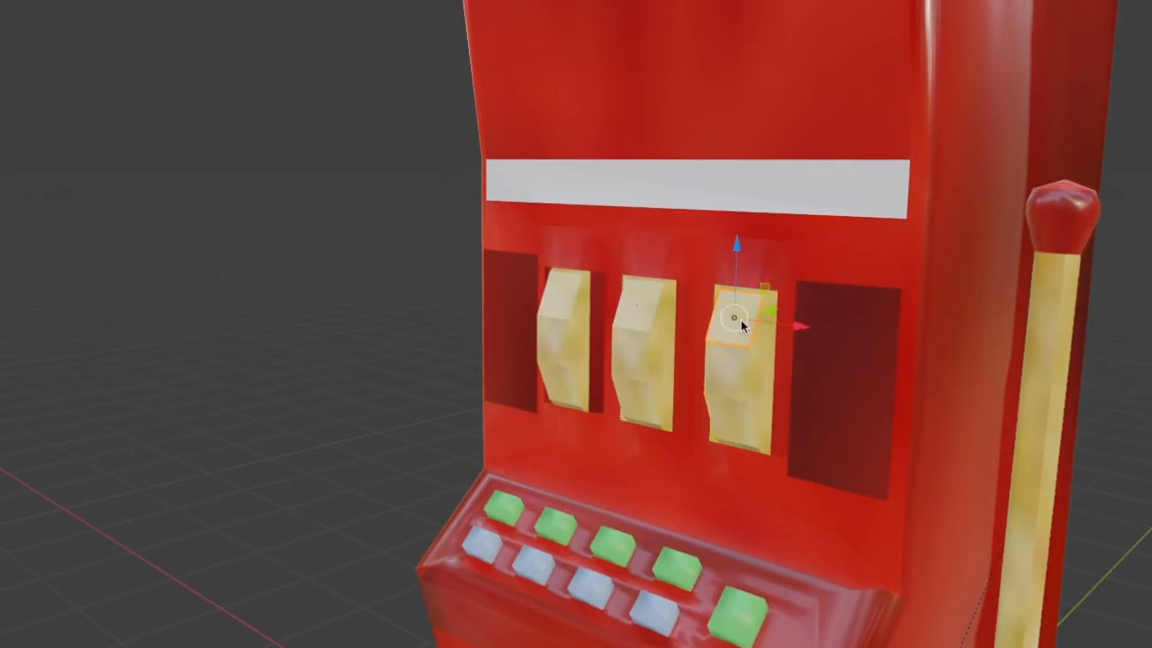
click(731, 379)
middle_drag(731, 378, 902, 330)
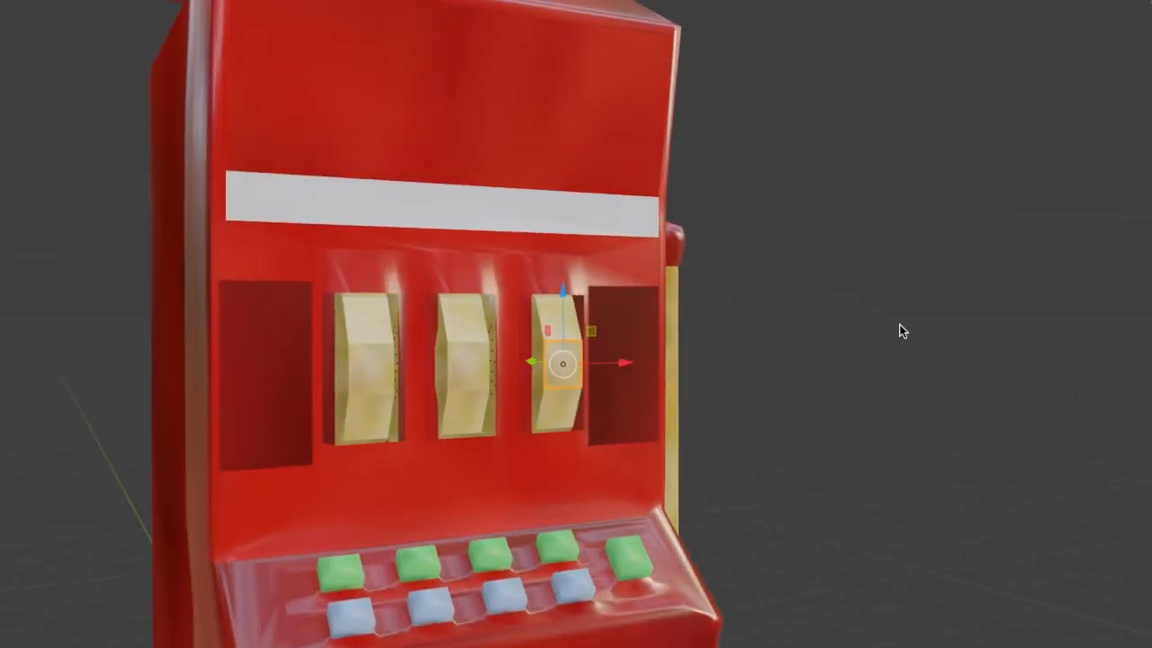
middle_drag(747, 332, 811, 280)
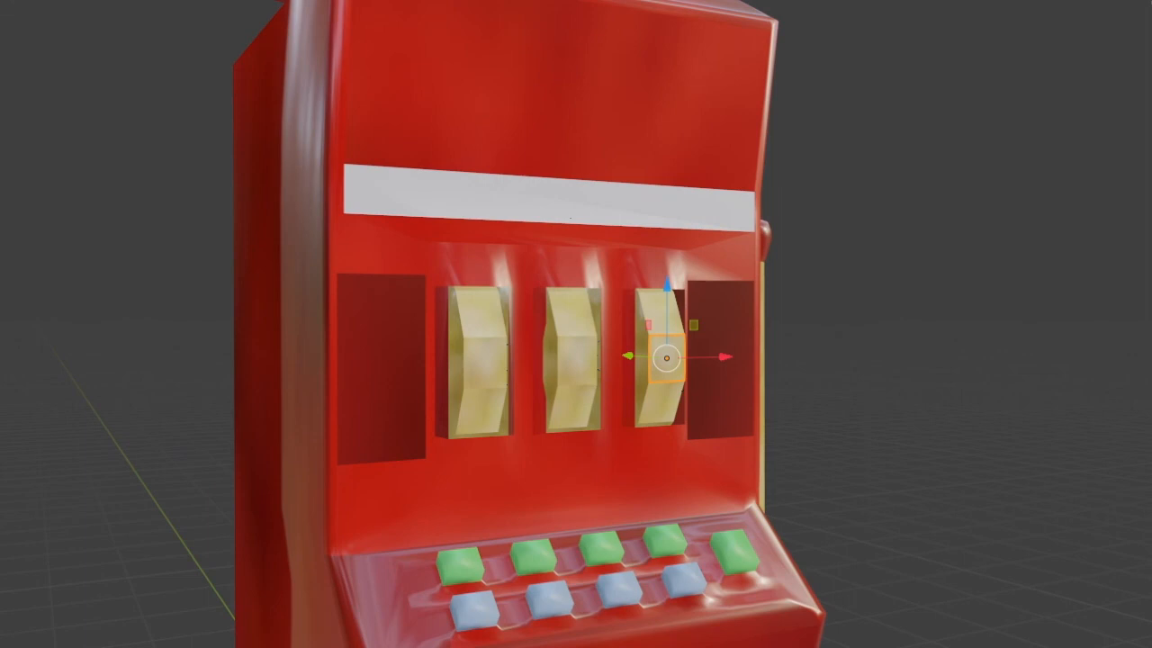
key(ctrl+shift+s)
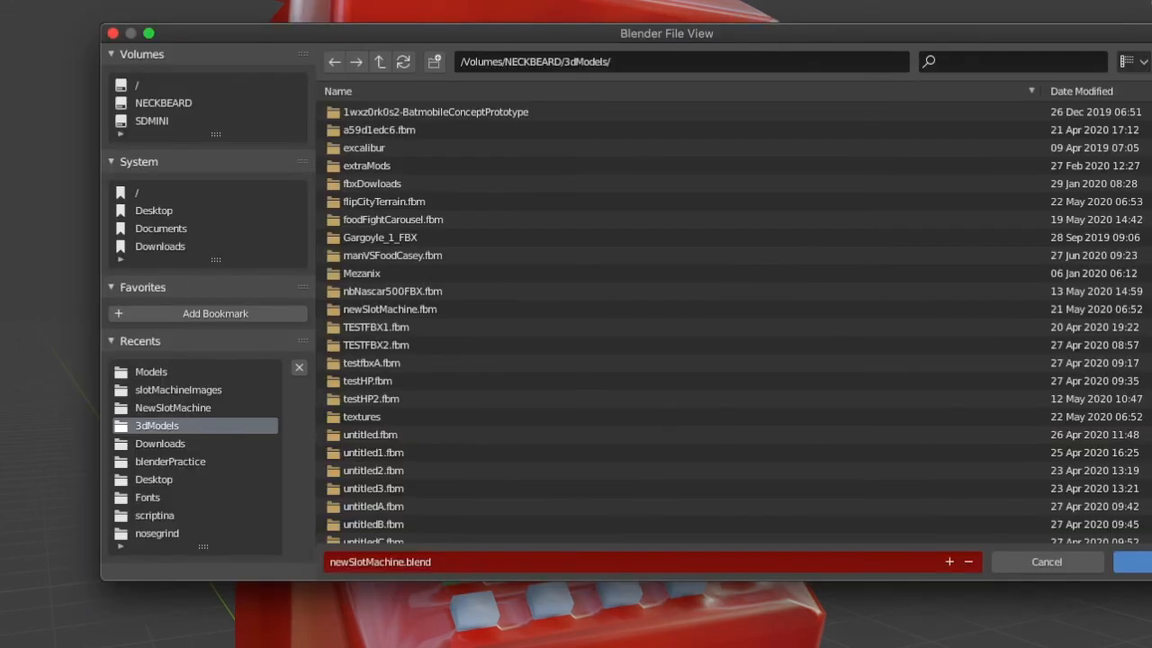
click(117, 35)
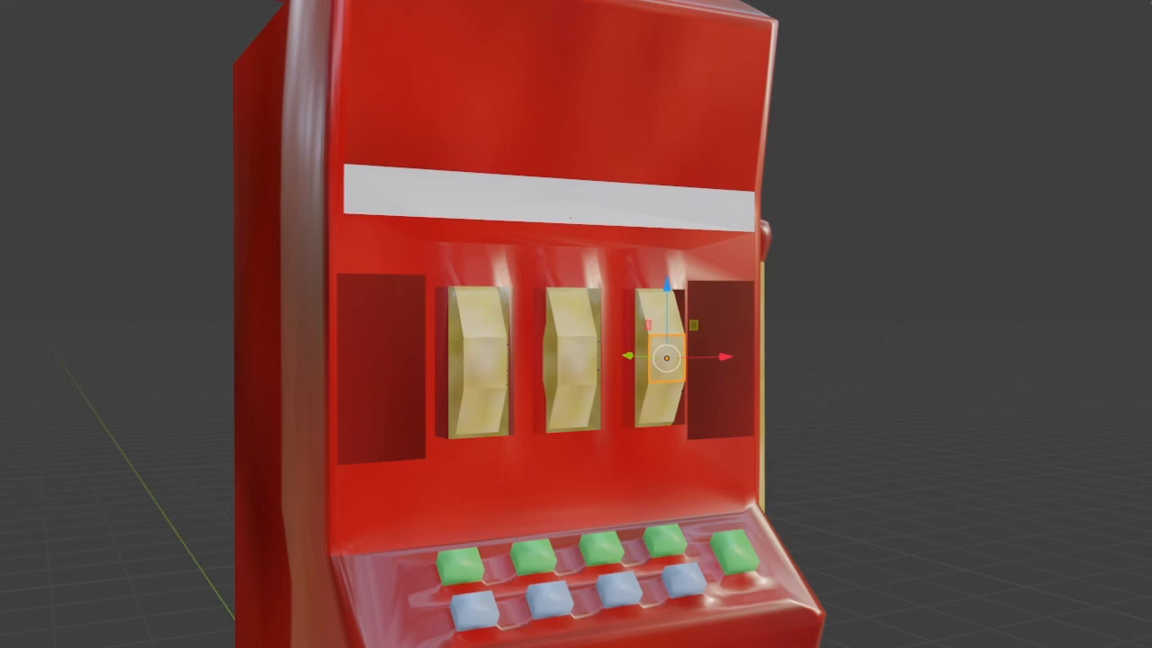
Export the slot machine as FBX over newSlotMachine.fbx in the LetsMakeASlotMachineGame project's Assets/Models folder
click(28, 246)
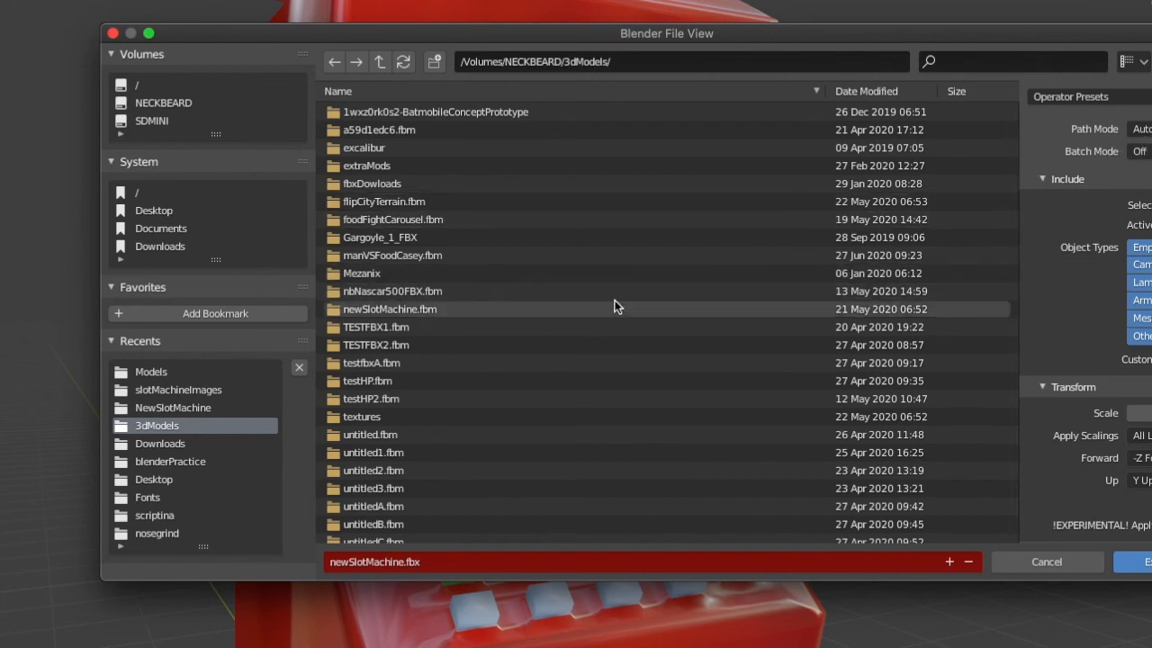
click(159, 376)
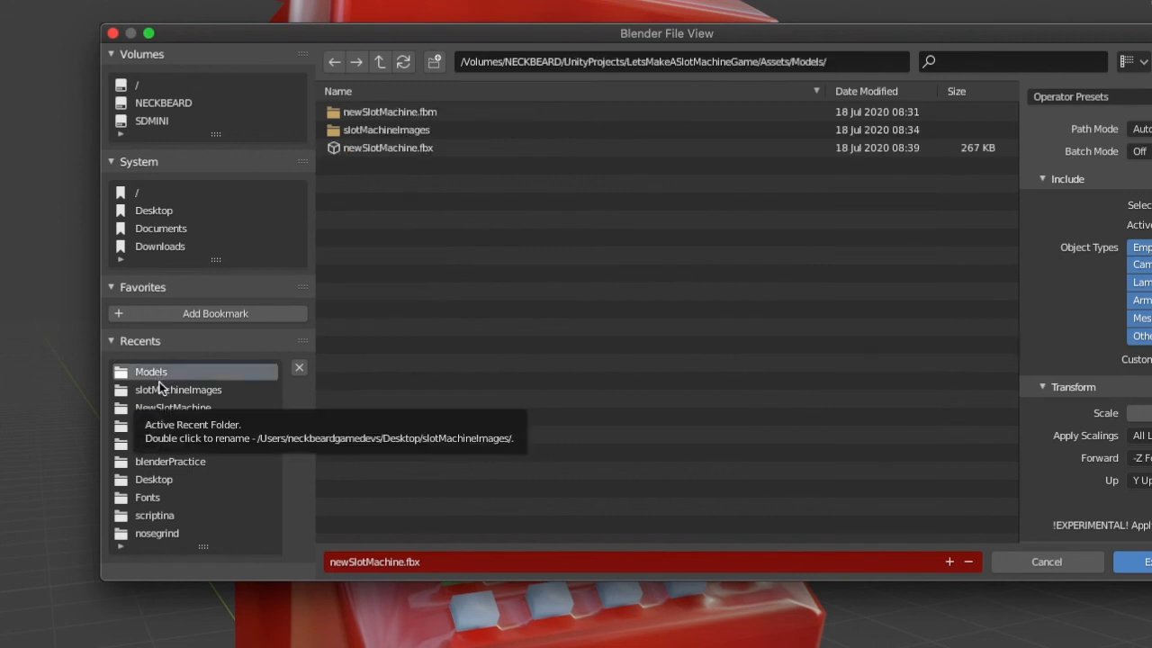
click(359, 150)
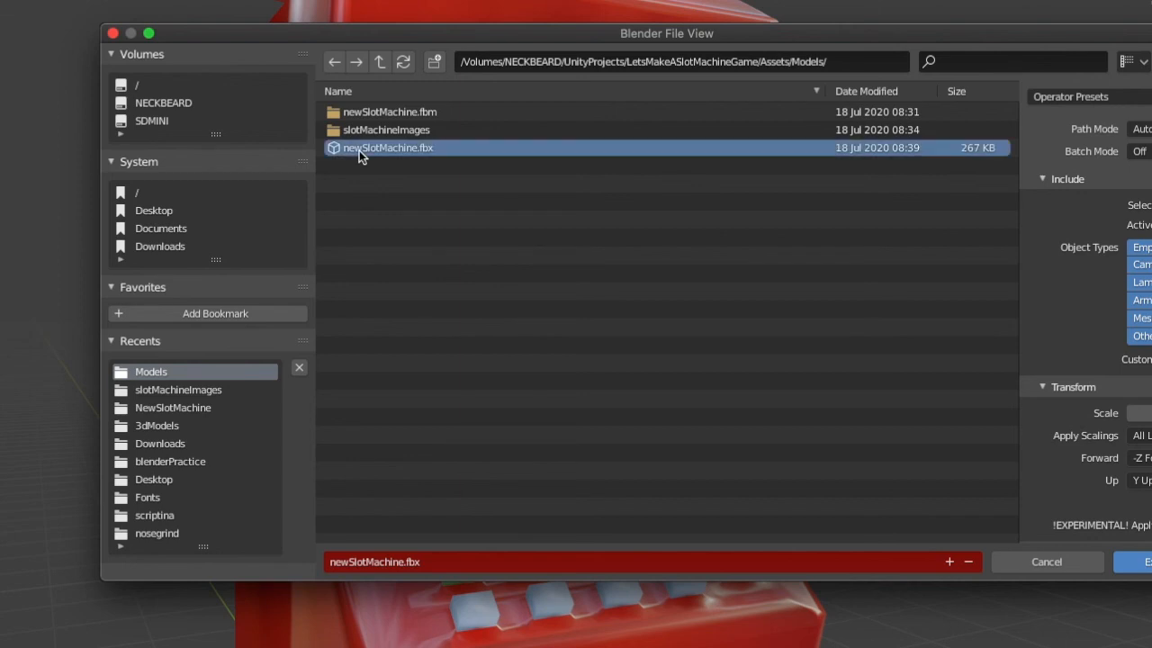
click(1135, 561)
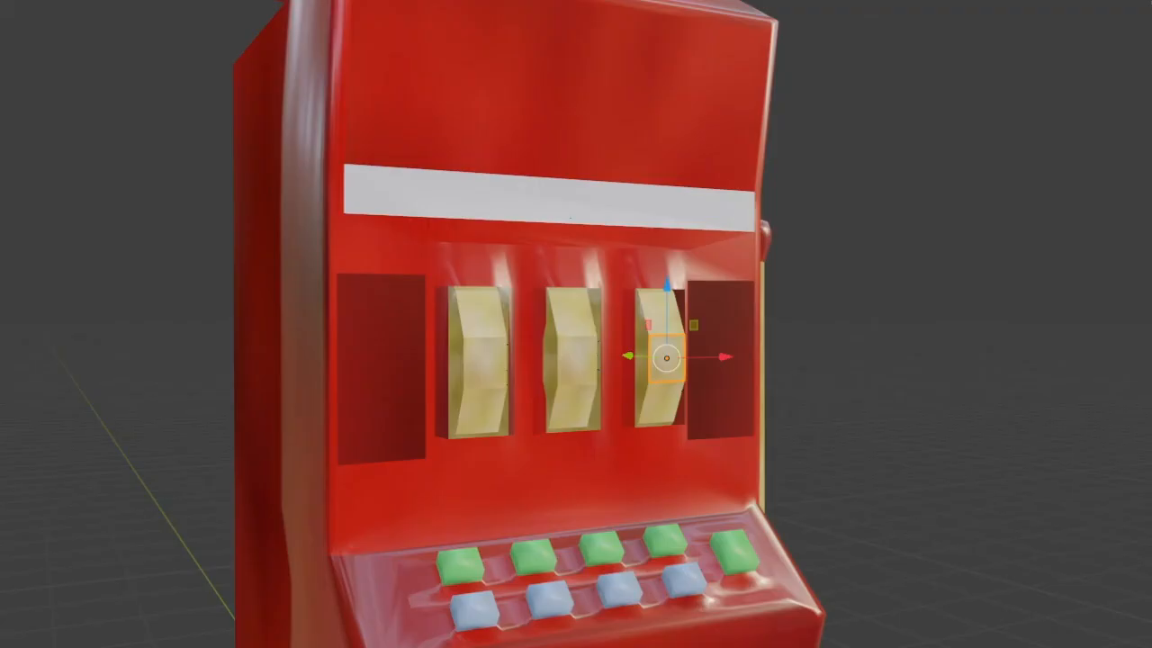
Switch to Unity and inspect the leftSpinner wheel of newSlotMachine in the scene
click(990, 607)
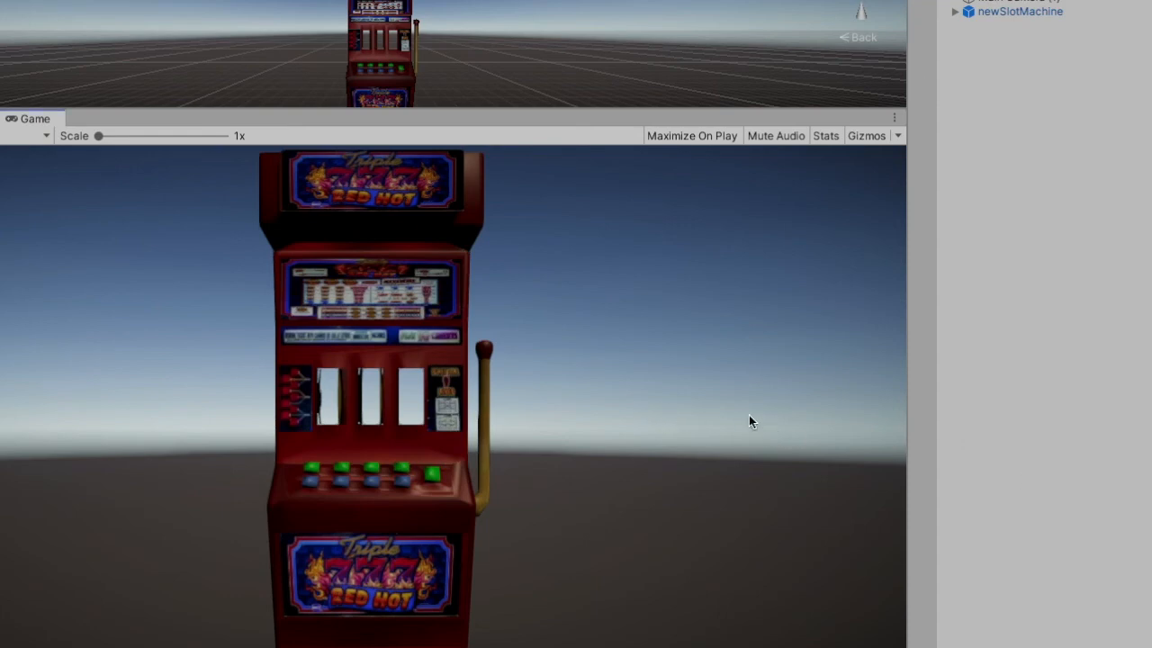
middle_drag(545, 59, 578, 45)
scroll(600, 64, up, 6)
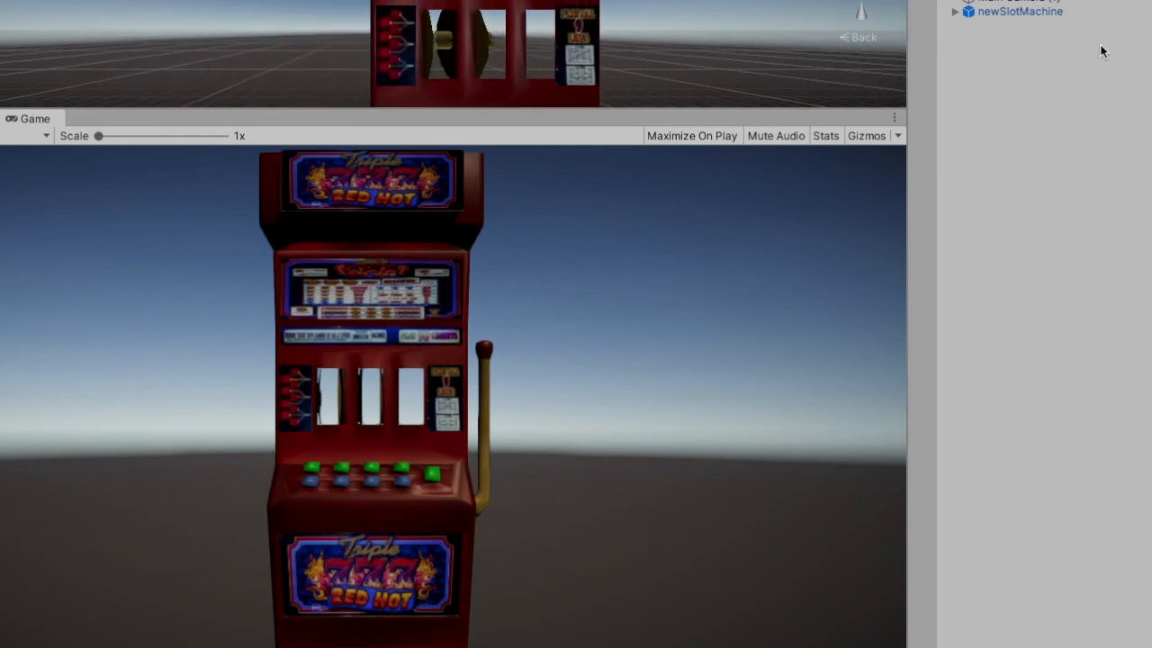
click(955, 12)
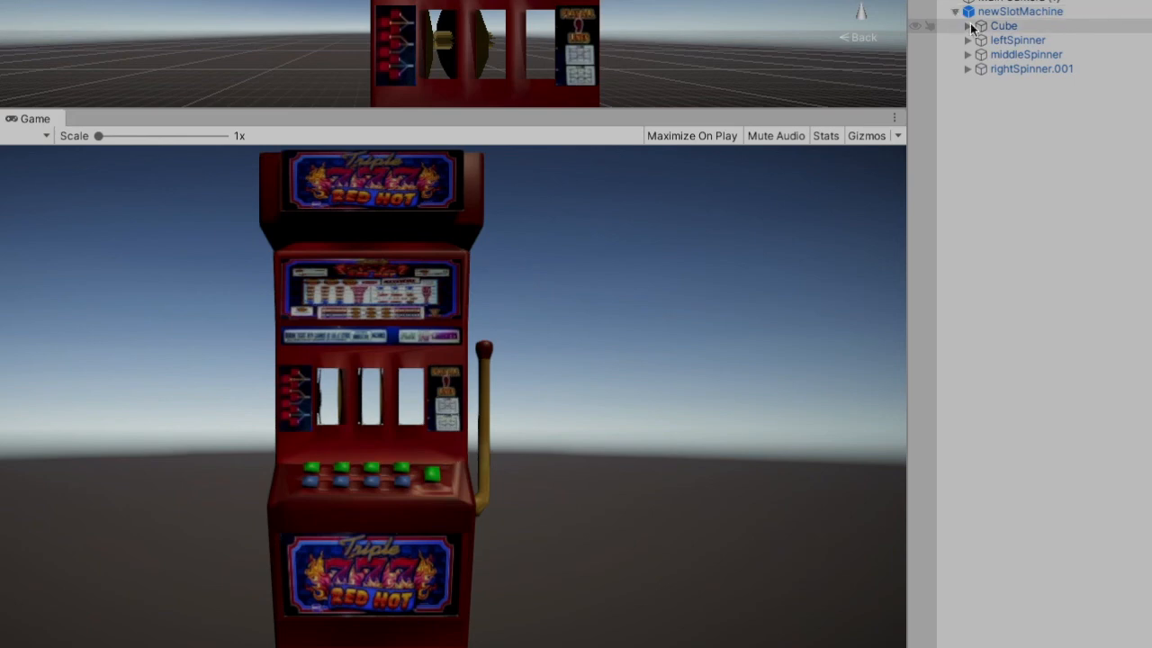
click(1007, 41)
double_click(1006, 40)
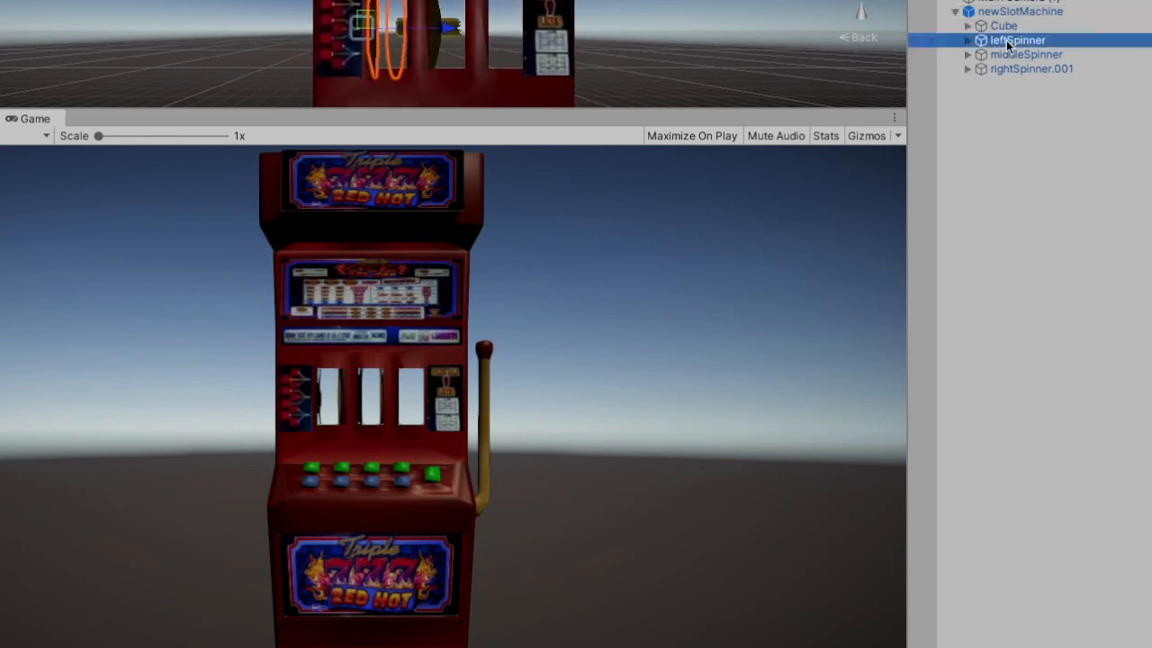
alt+drag(720, 40, 134, 53)
List the rim segments under leftSpinner and examine leftSpinner.001 up close in the scene
click(976, 39)
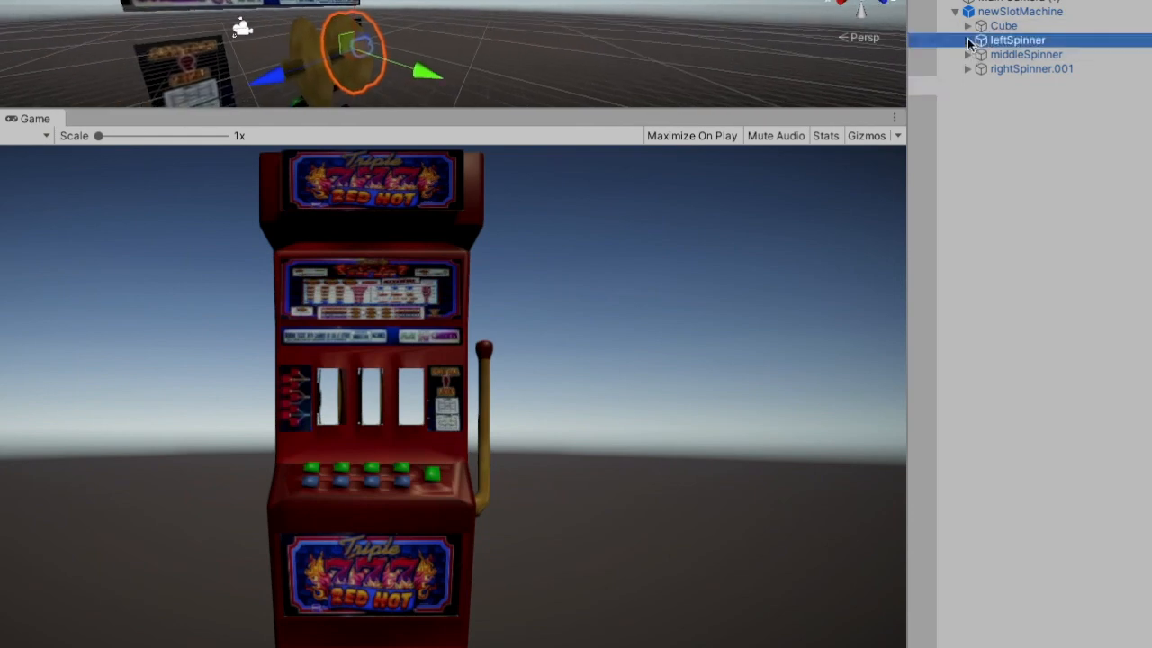
click(967, 40)
double_click(1040, 54)
alt+drag(701, 18, 615, 9)
scroll(616, 9, up, 3)
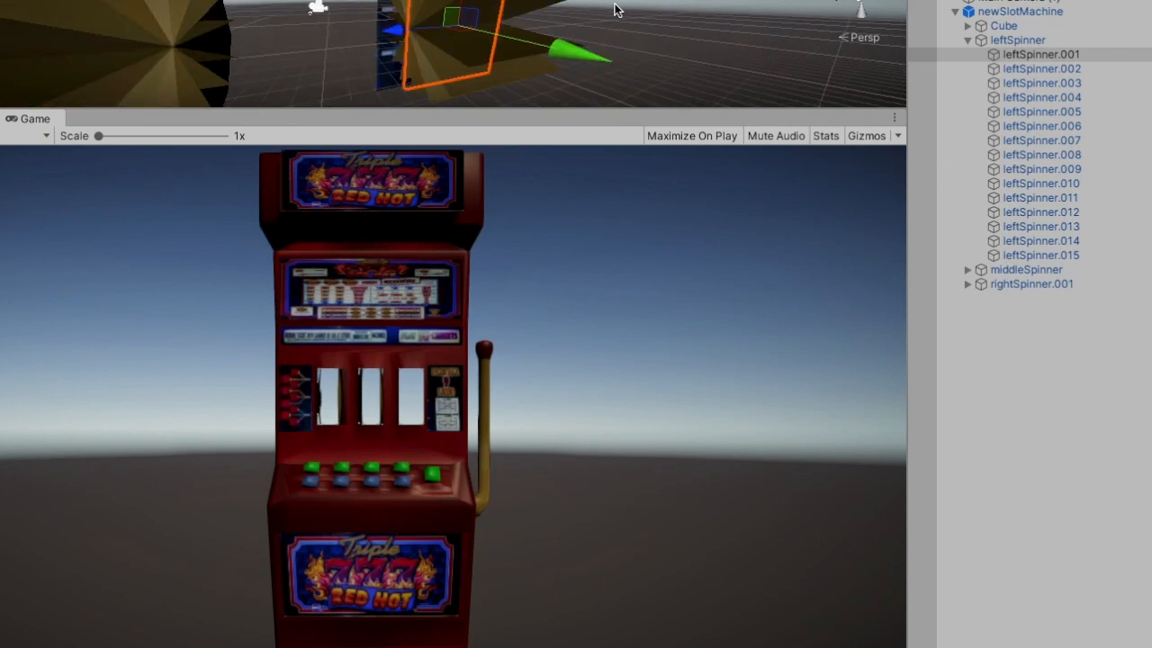
scroll(615, 10, up, 2)
scroll(616, 10, down, 8)
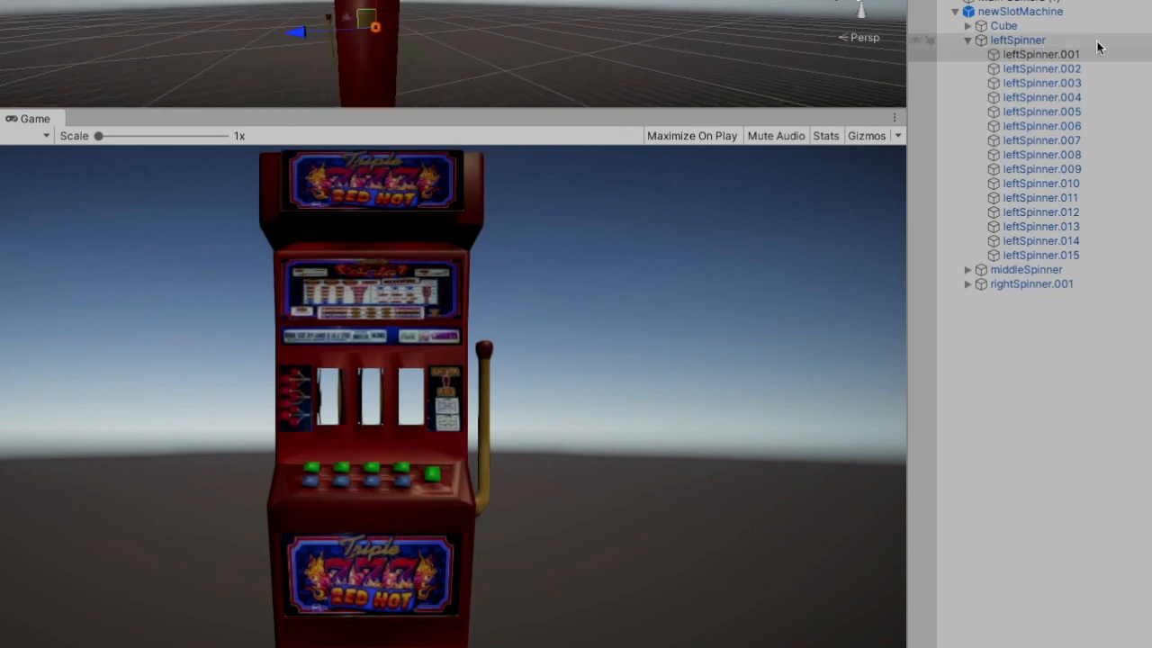
Open the prefab asset of newSlotMachine for editing
right_click(1007, 14)
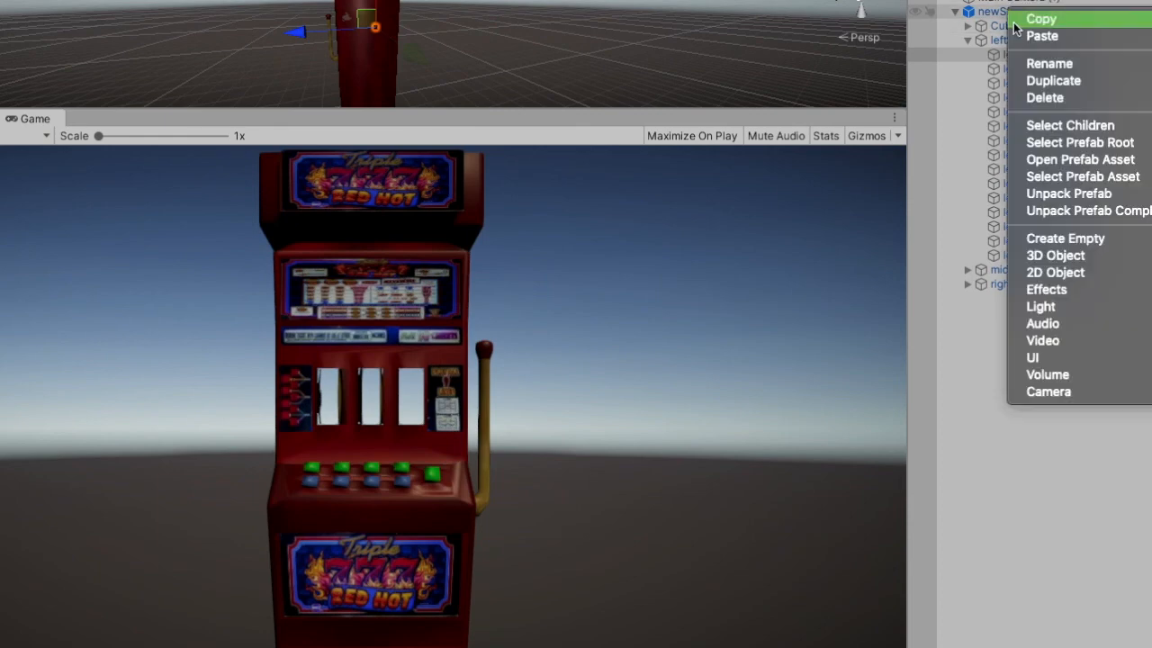
click(1063, 161)
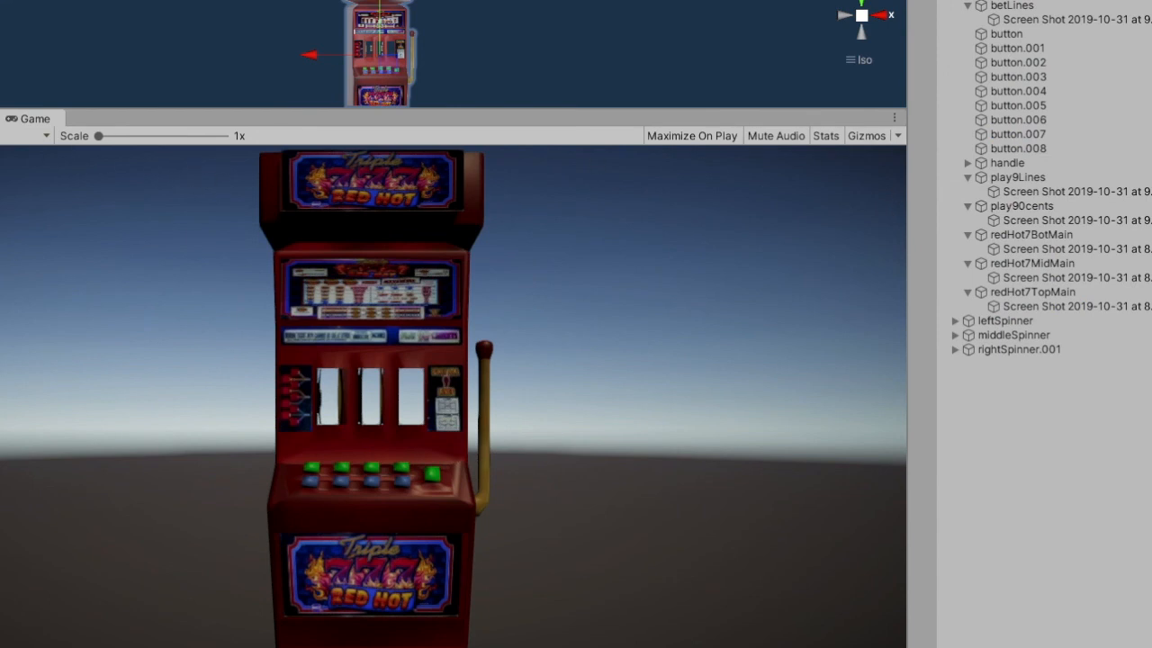
Try to add the newSlotMachine prefab from the Prefabs folder to the prefab being edited
click(1, 118)
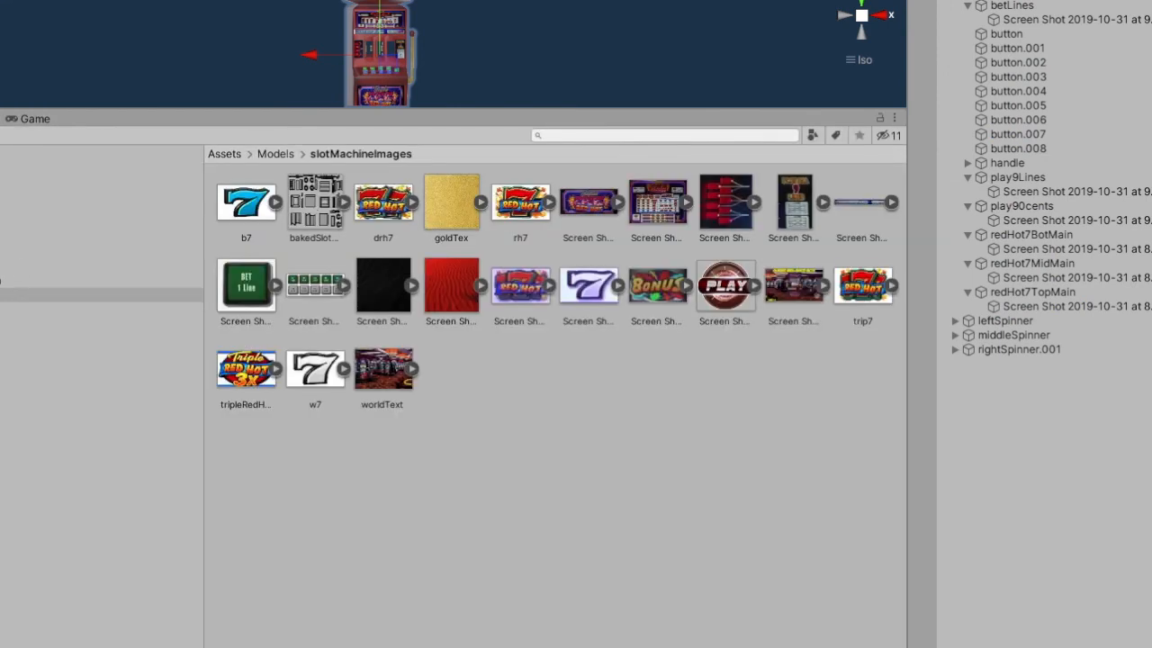
click(1, 309)
click(255, 225)
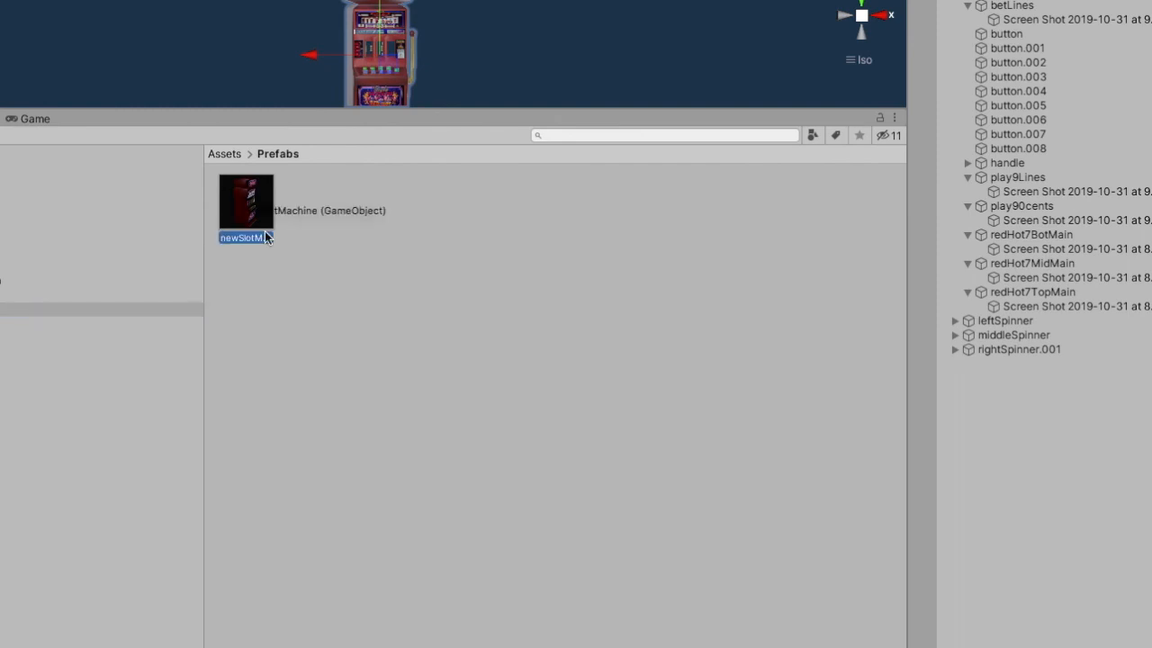
drag(774, 434, 968, 441)
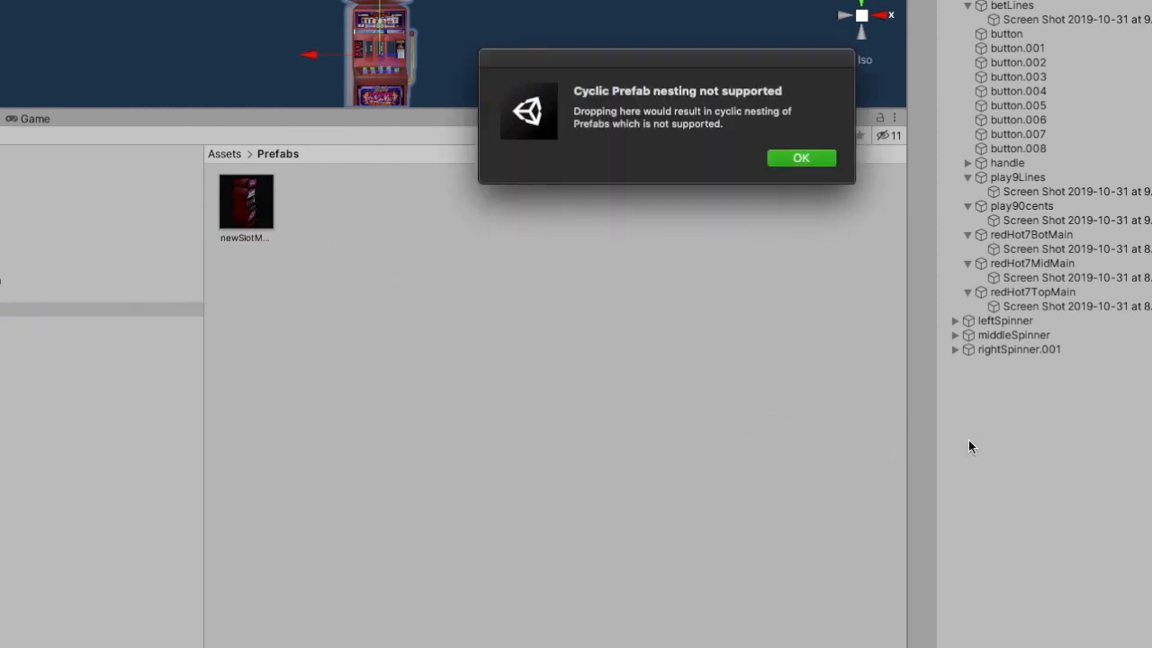
click(801, 159)
Add the newSlotMachine model from the Models folder to the open prefab and unpack it completely
click(3, 267)
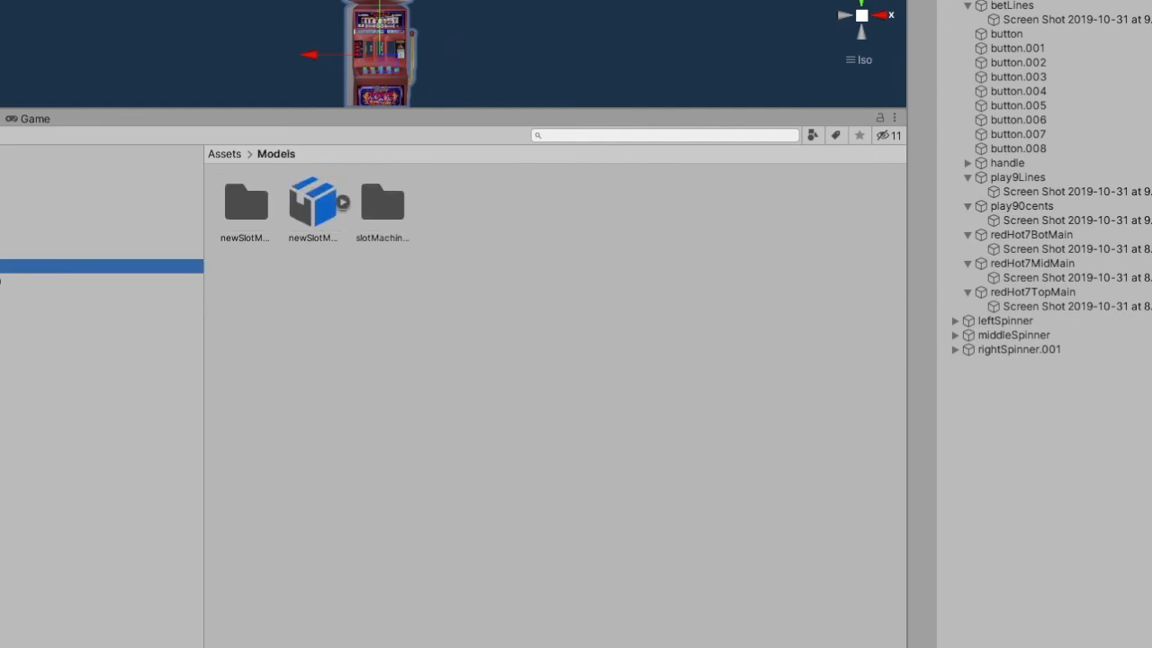
drag(296, 200, 980, 426)
right_click(982, 365)
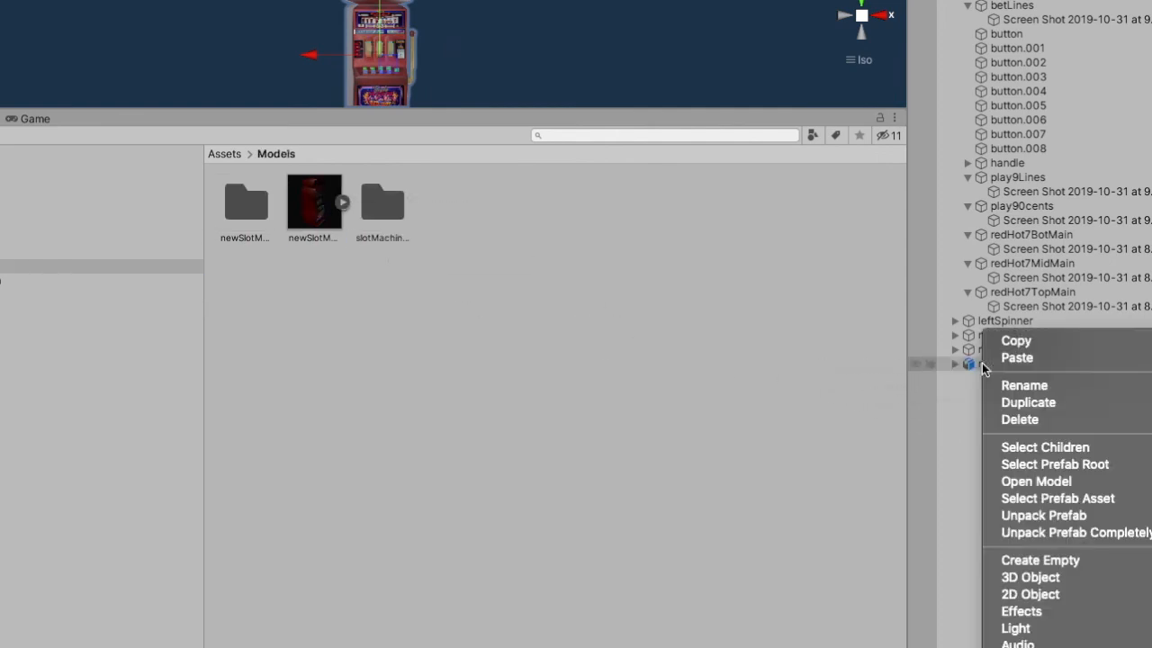
click(1031, 533)
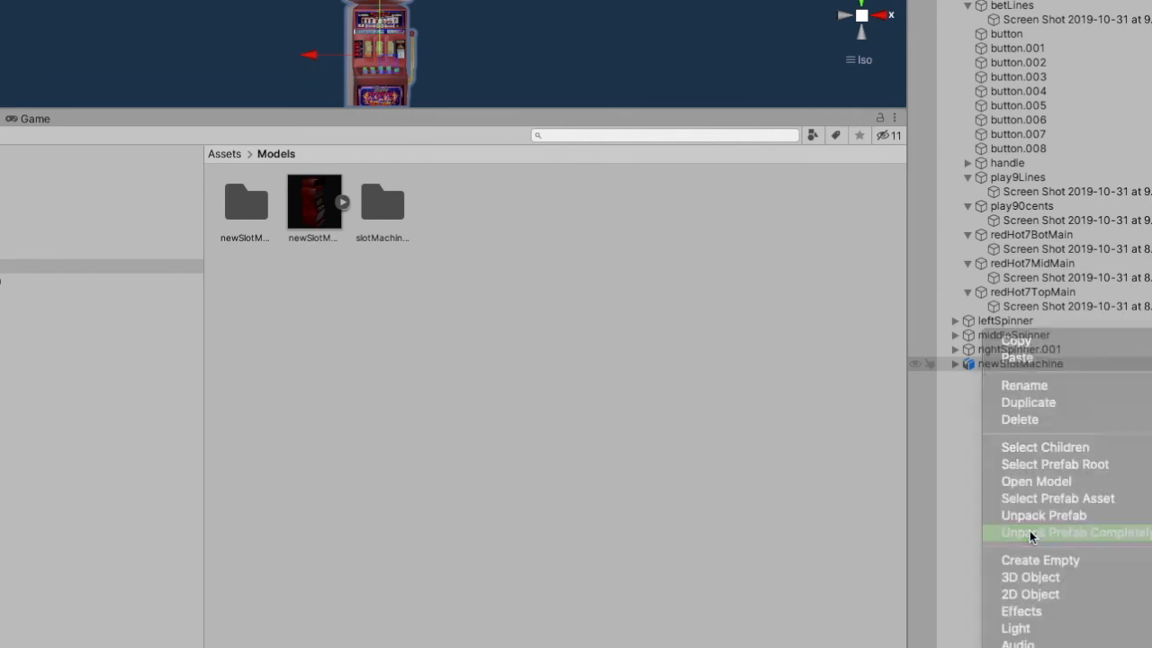
Delete the prefab's old leftSpinner, middleSpinner and rightSpinner.001 wheels, leaving the newly added newSlotMachine in place
click(969, 178)
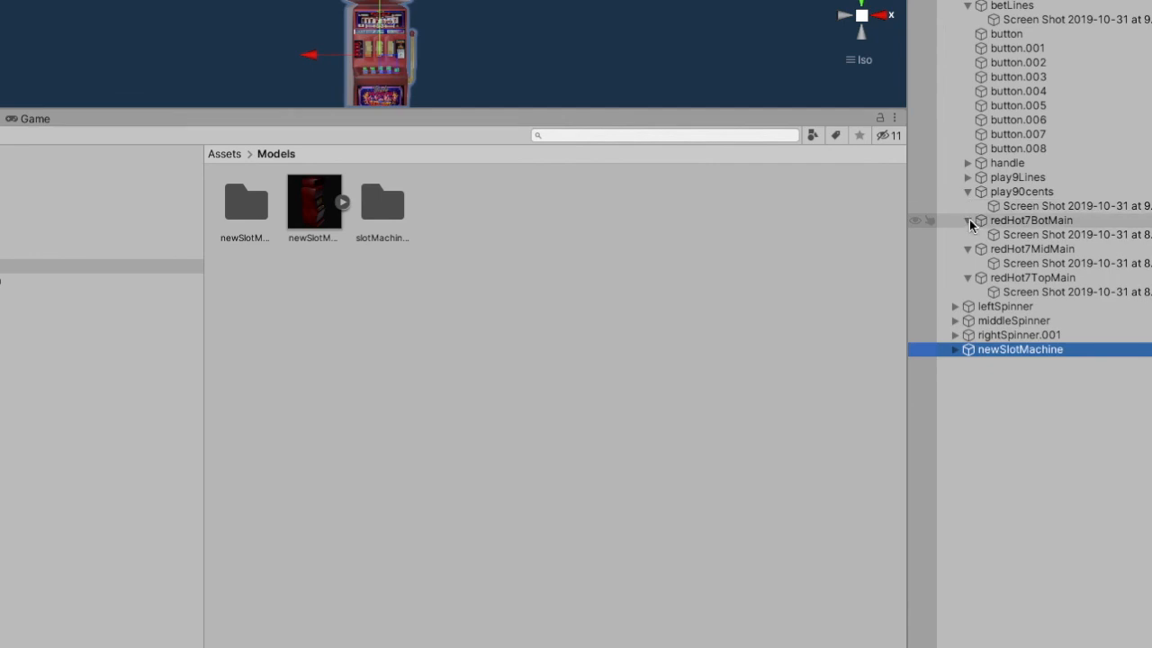
click(968, 6)
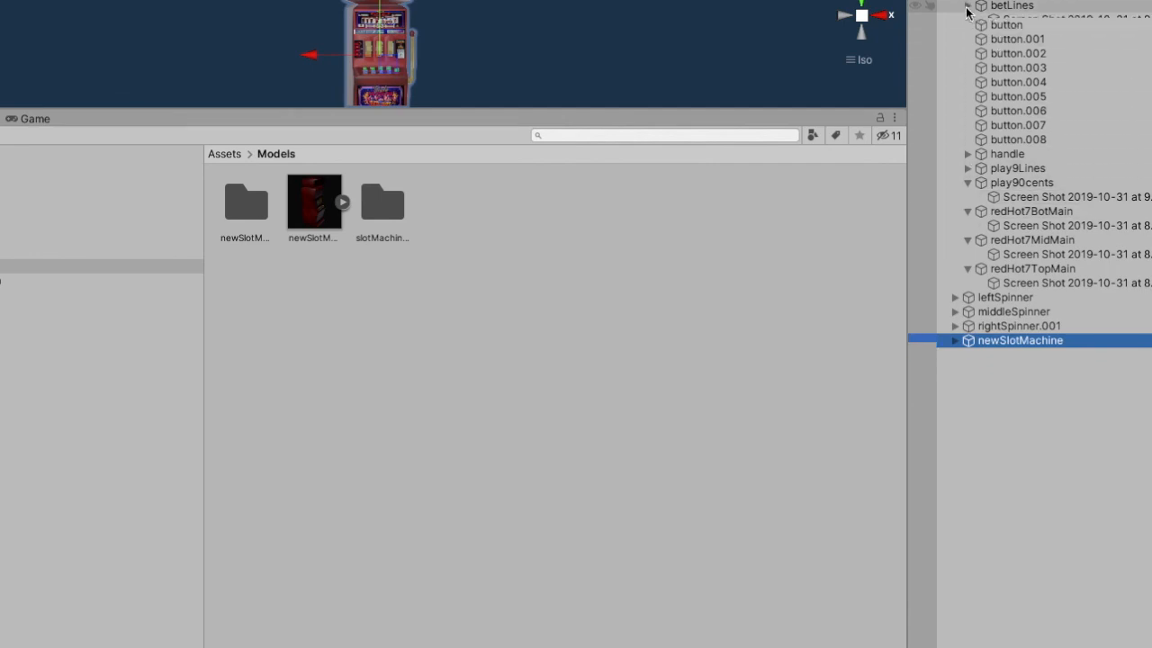
click(956, 0)
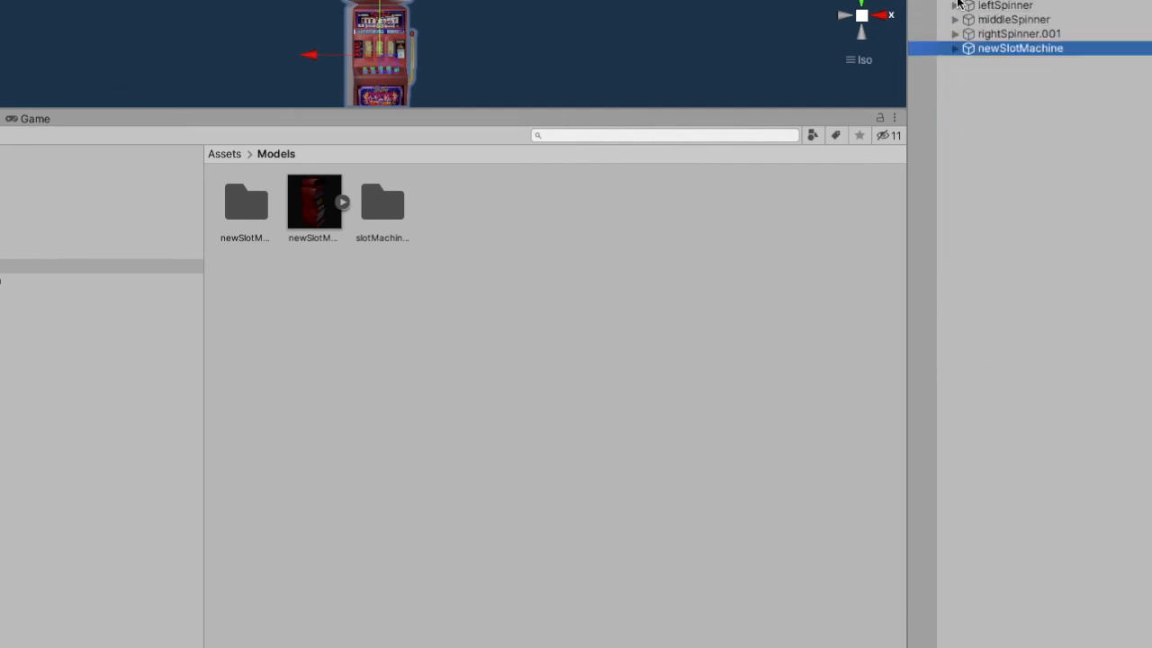
click(1003, 7)
shift+click(991, 36)
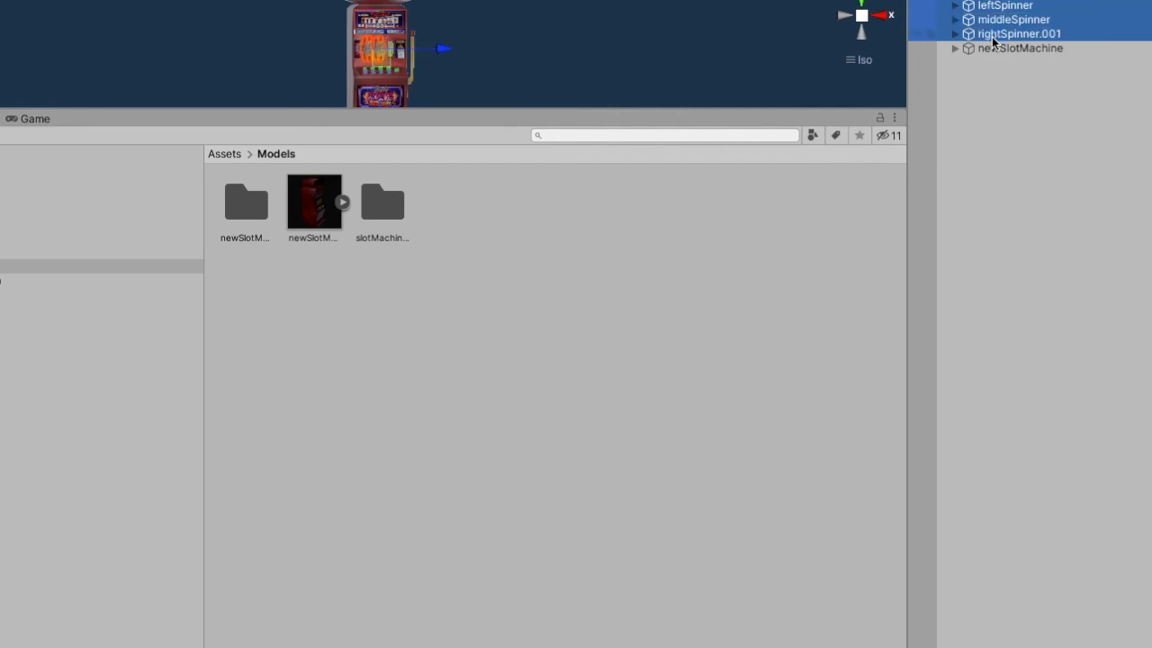
right_click(991, 36)
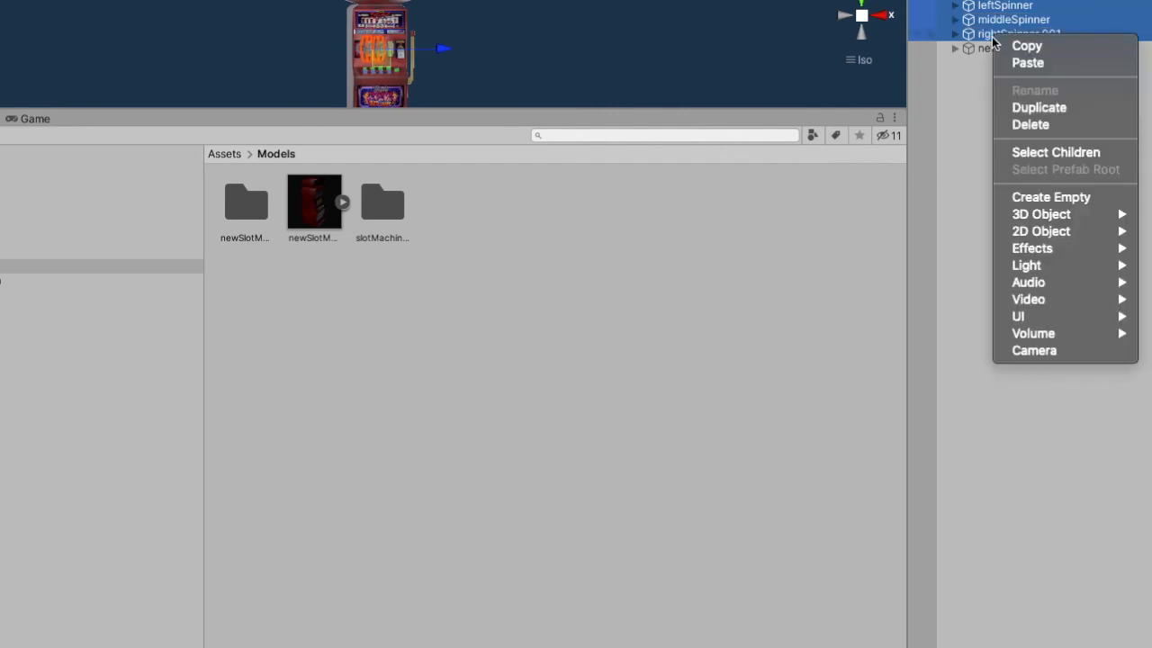
click(1026, 126)
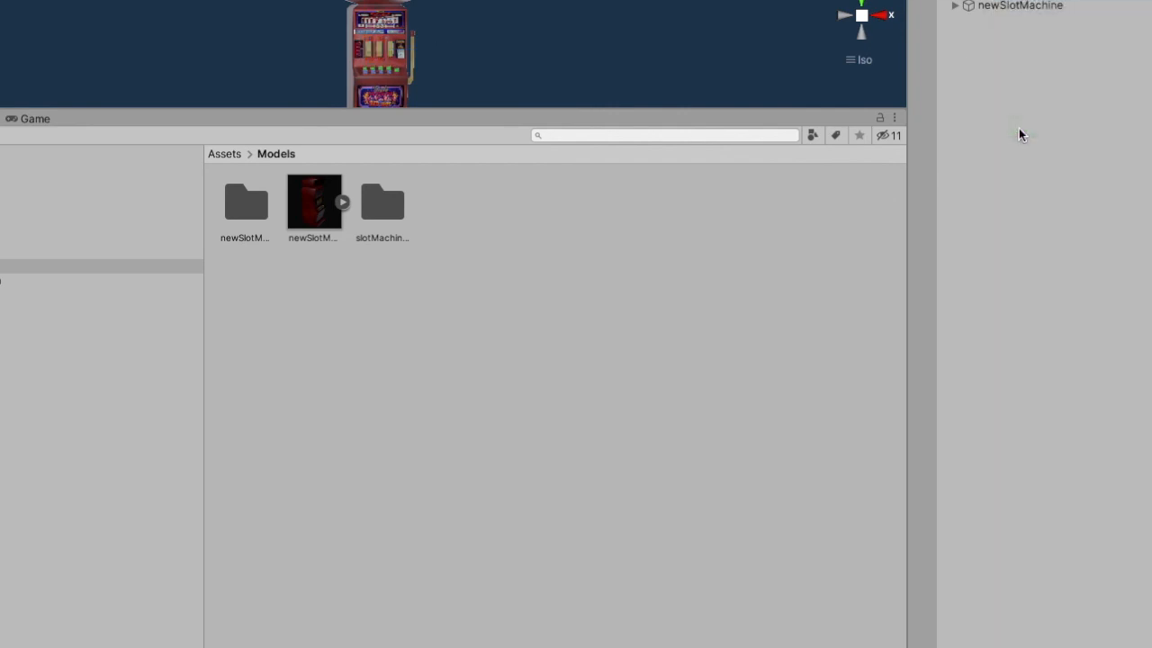
Move leftSpinner, middleSpinner and rightSpinner out of the nested newSlotMachine to the prefab's top level
click(955, 7)
click(990, 33)
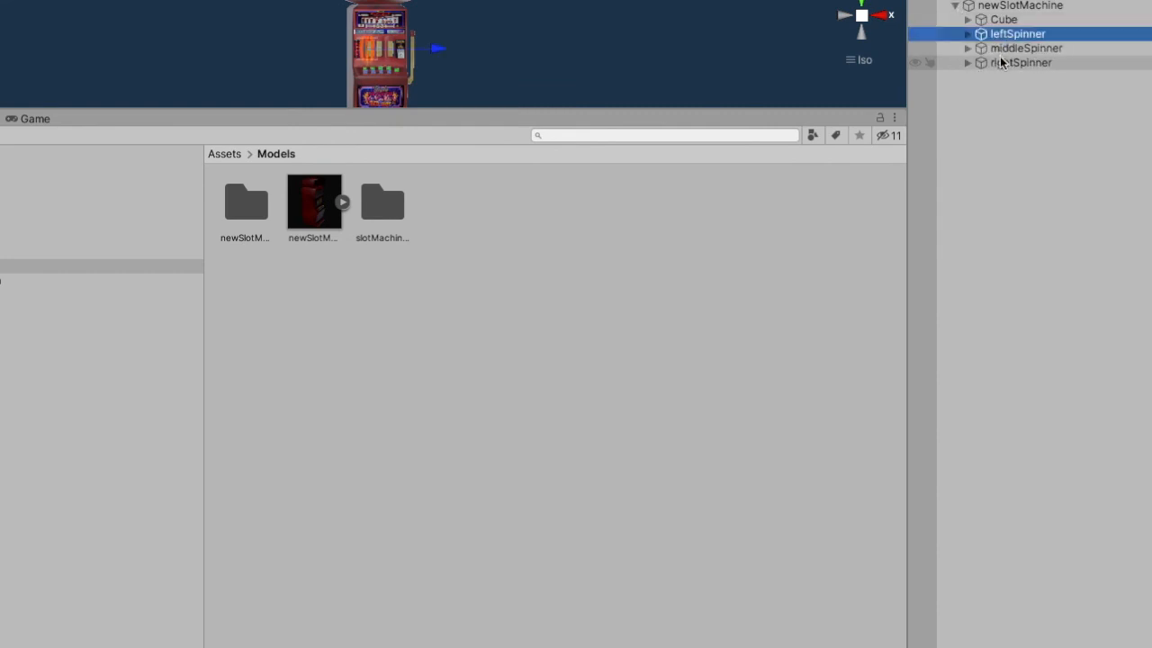
shift+click(993, 62)
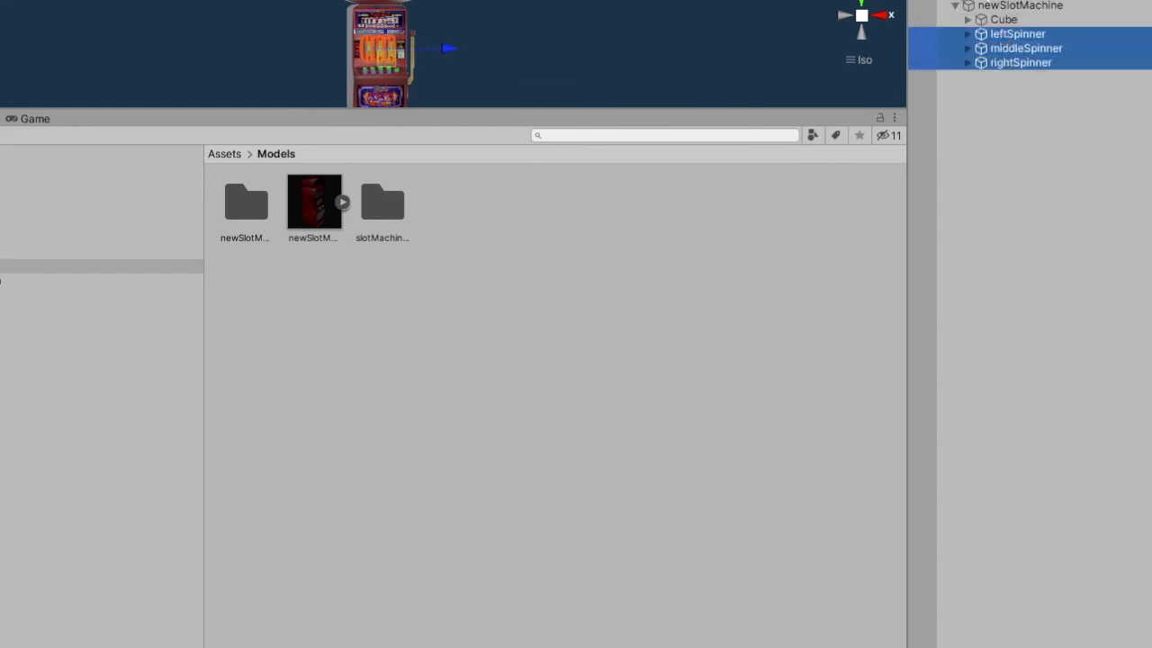
drag(1016, 48, 999, 11)
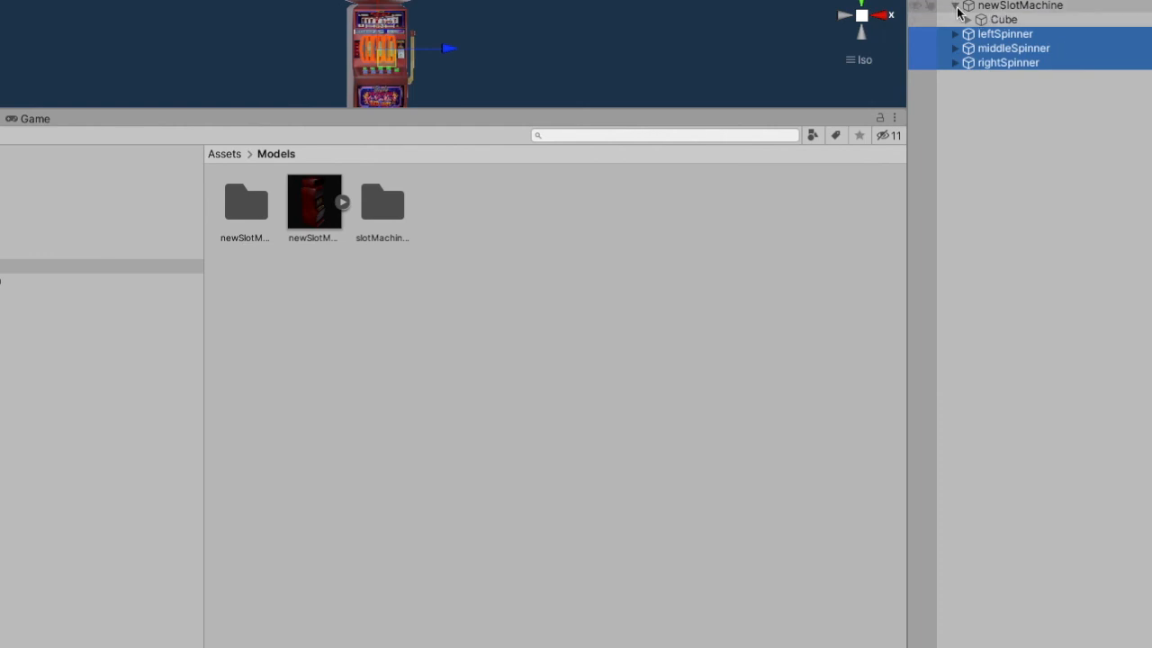
Delete the leftover nested newSlotMachine object that holds the duplicate Cube
click(955, 6)
right_click(1004, 9)
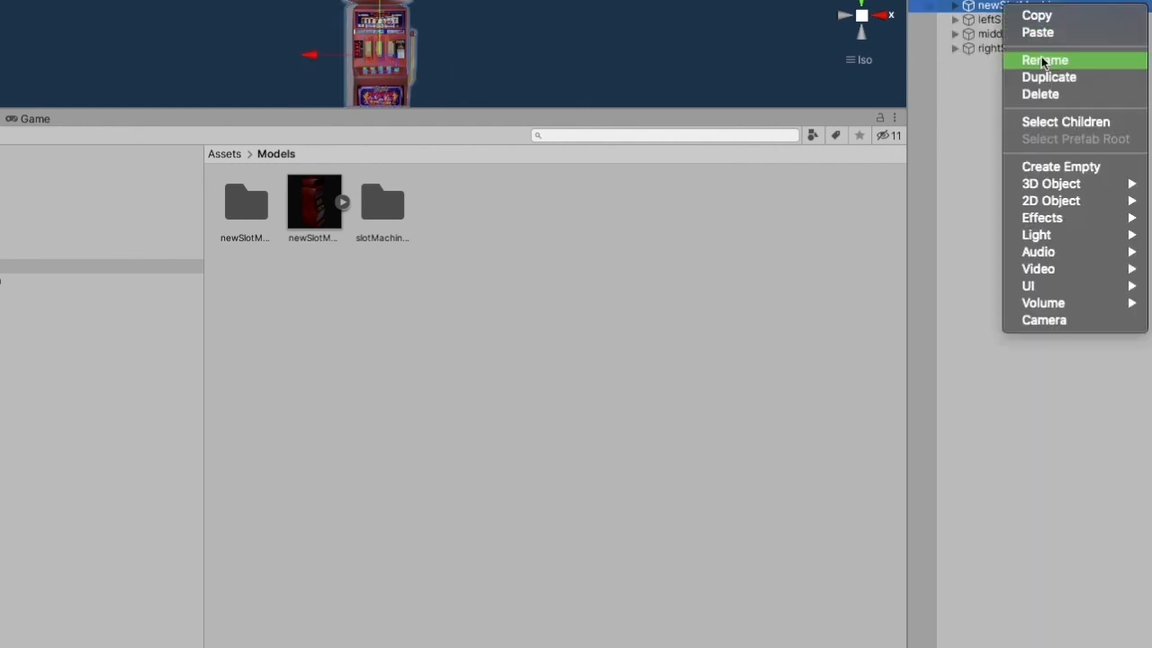
click(1036, 94)
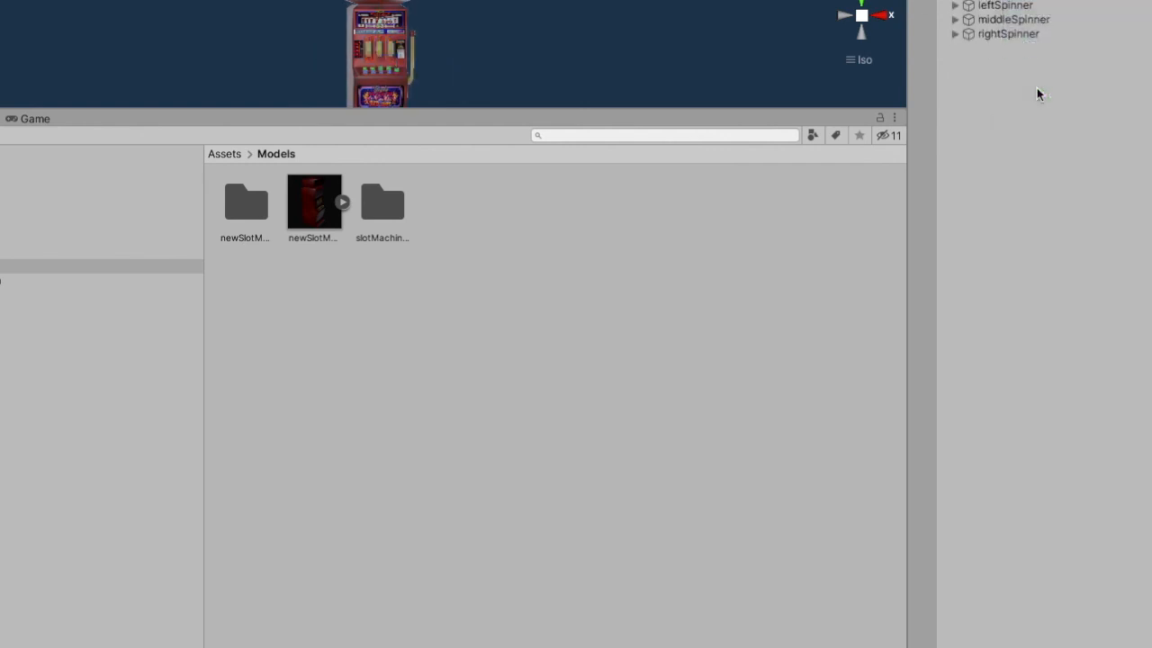
Inspect rightSpinner up close and check that its individual rim segments can be selected
click(1006, 34)
double_click(1007, 36)
right_drag(653, 50, 713, 15)
scroll(534, 72, up, 5)
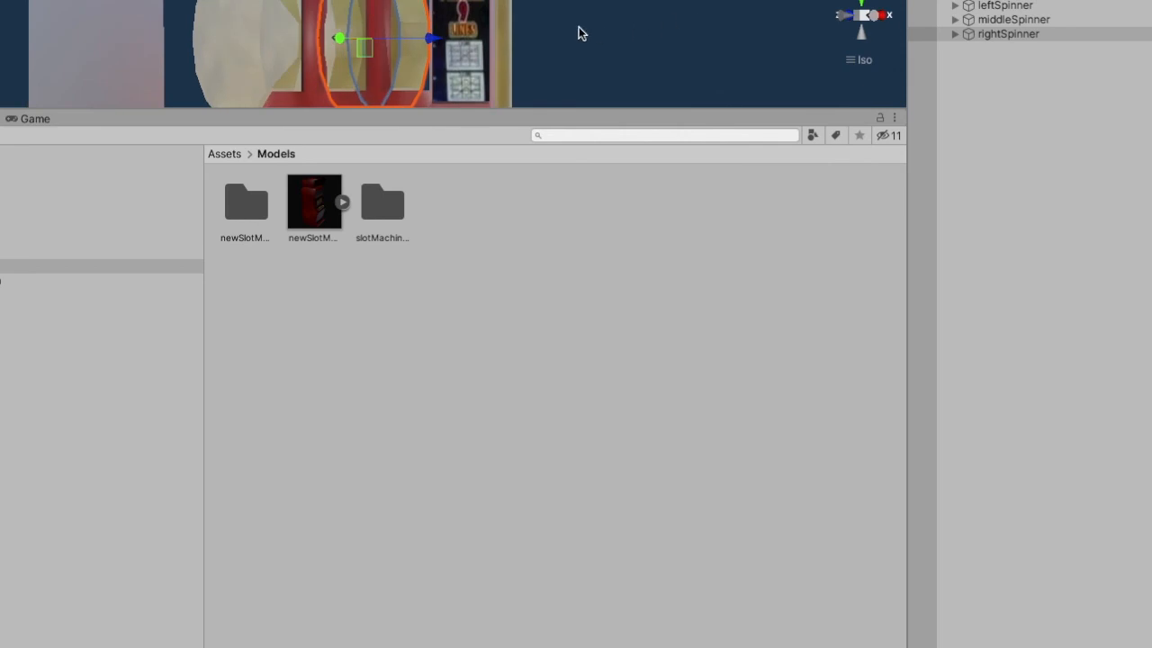
click(414, 41)
click(414, 76)
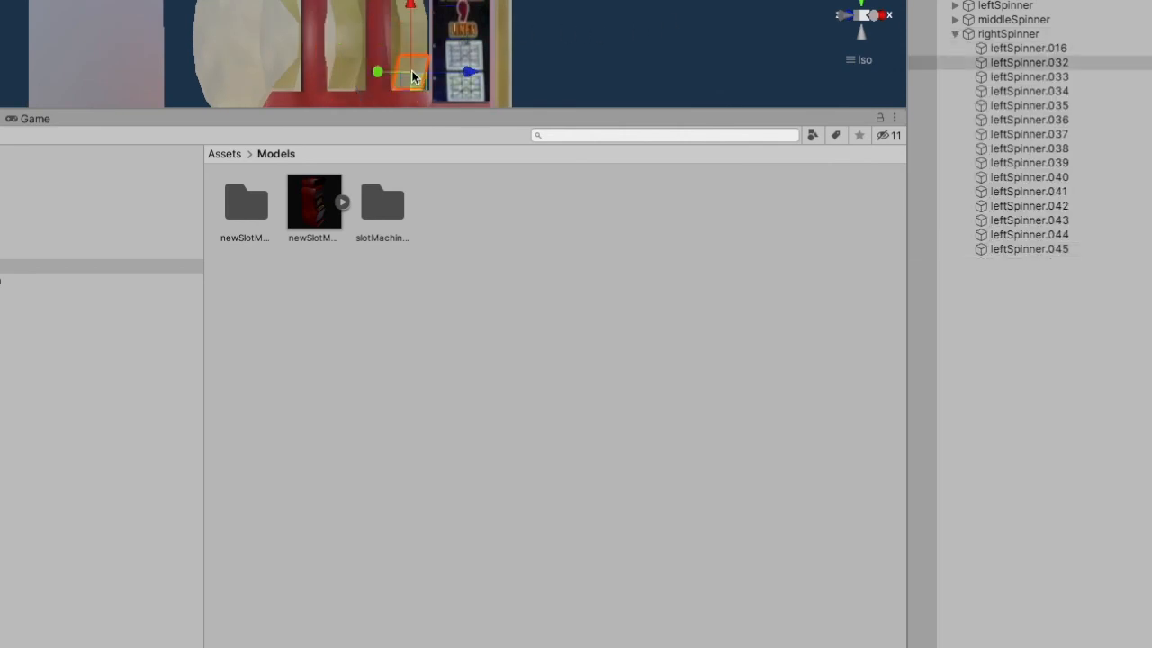
Check that middleSpinner's individual rim segments can be selected, and collapse middleSpinner and rightSpinner in the hierarchy
click(344, 31)
click(344, 53)
click(345, 72)
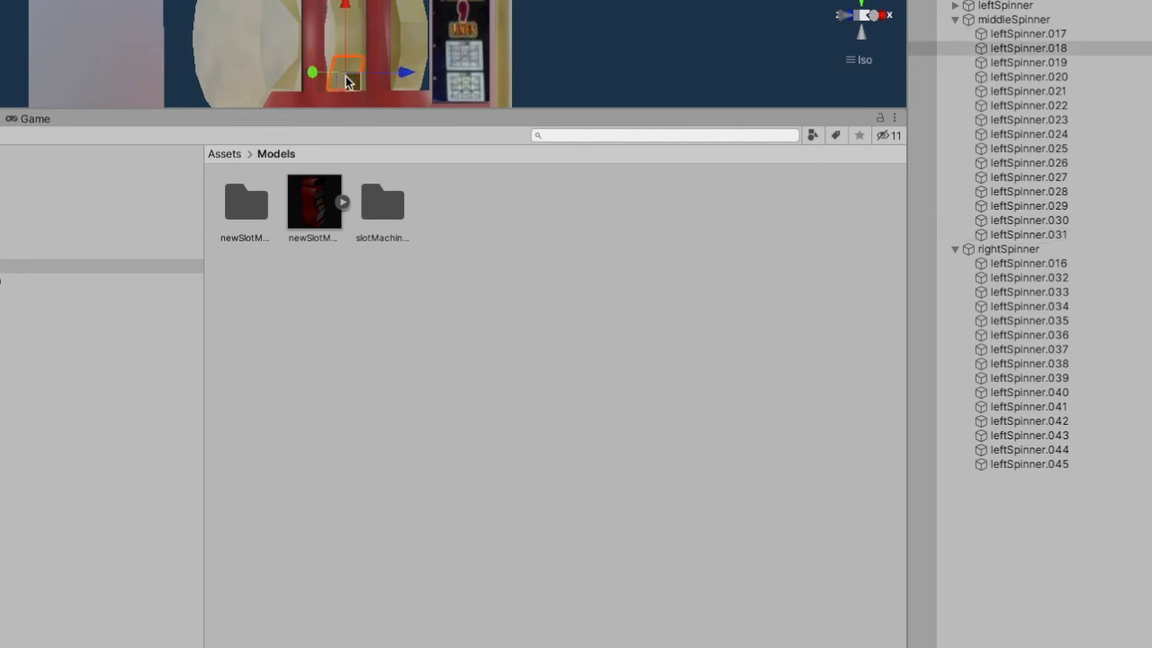
click(955, 19)
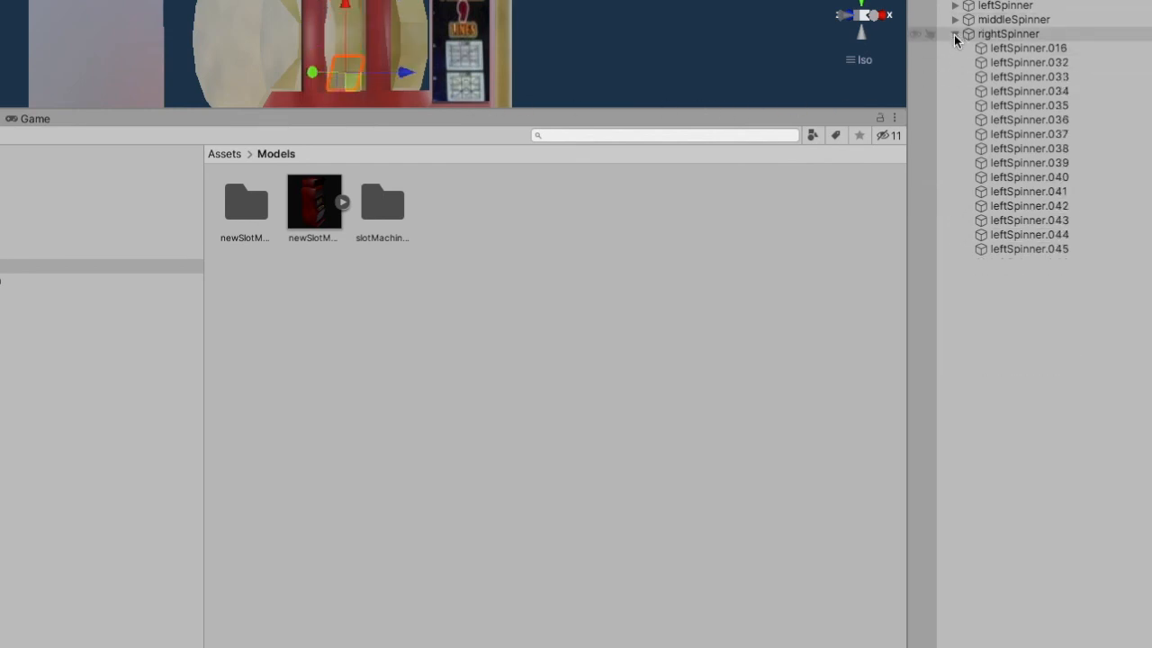
click(955, 33)
Focus the scene on leftSpinner and enlarge the Scene view for a close look at the wheels
double_click(993, 7)
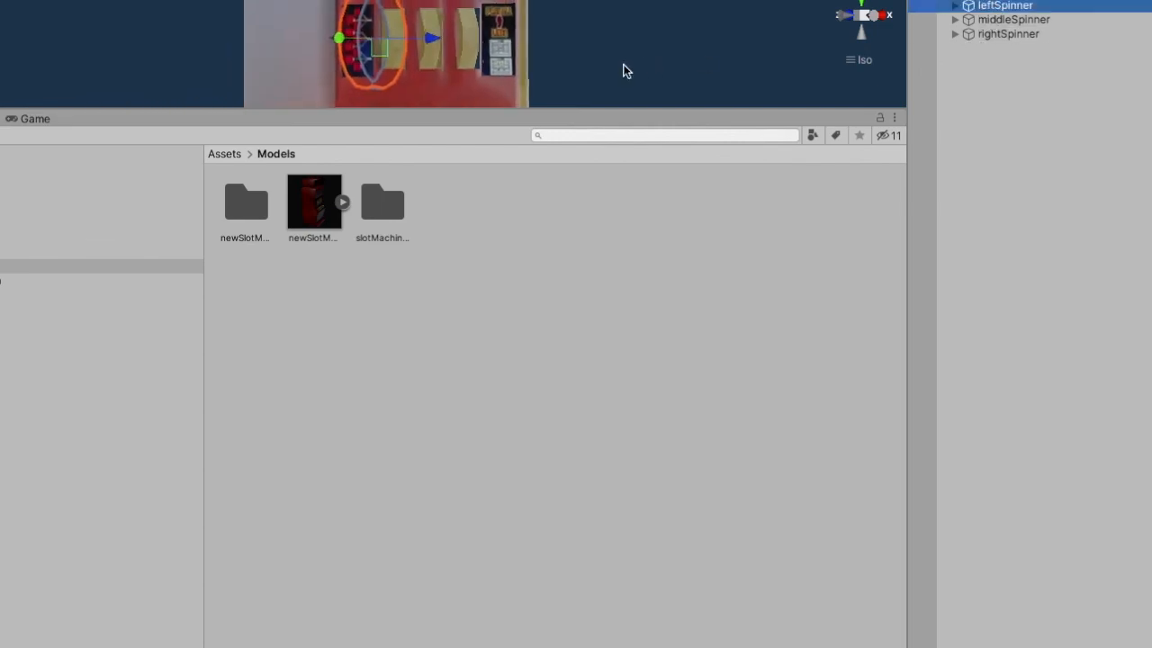
drag(528, 108, 527, 171)
drag(524, 279, 526, 451)
right_drag(595, 350, 295, 351)
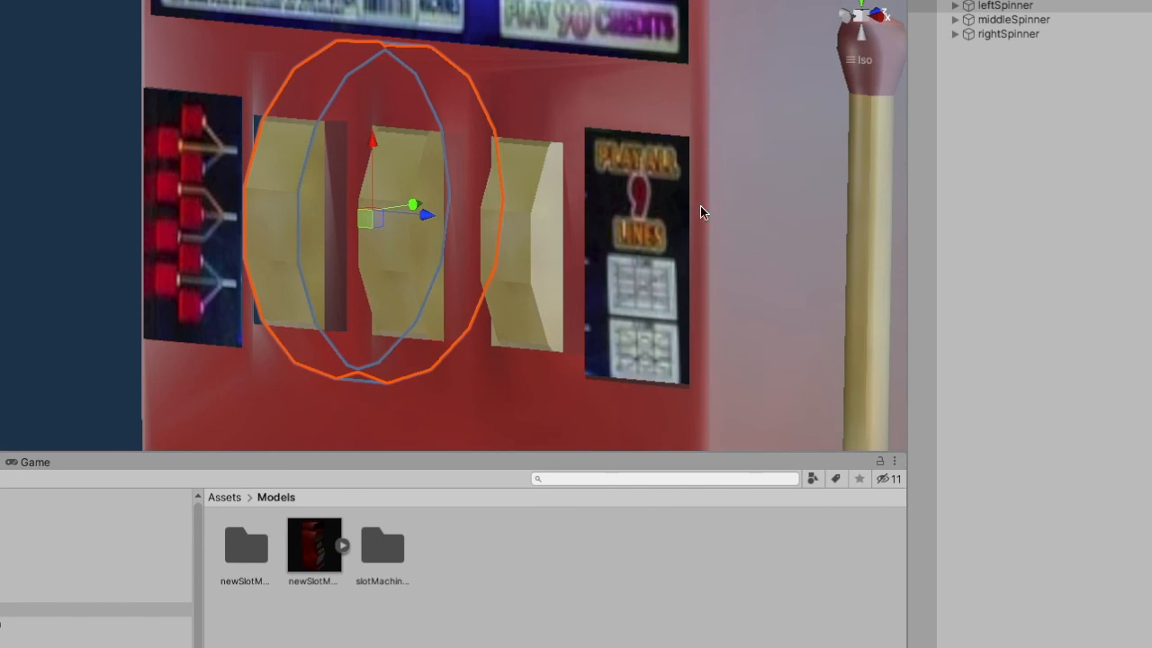
Add the b7 image from the slotMachineImages folder as a child of leftSpinner.001
click(955, 5)
click(990, 19)
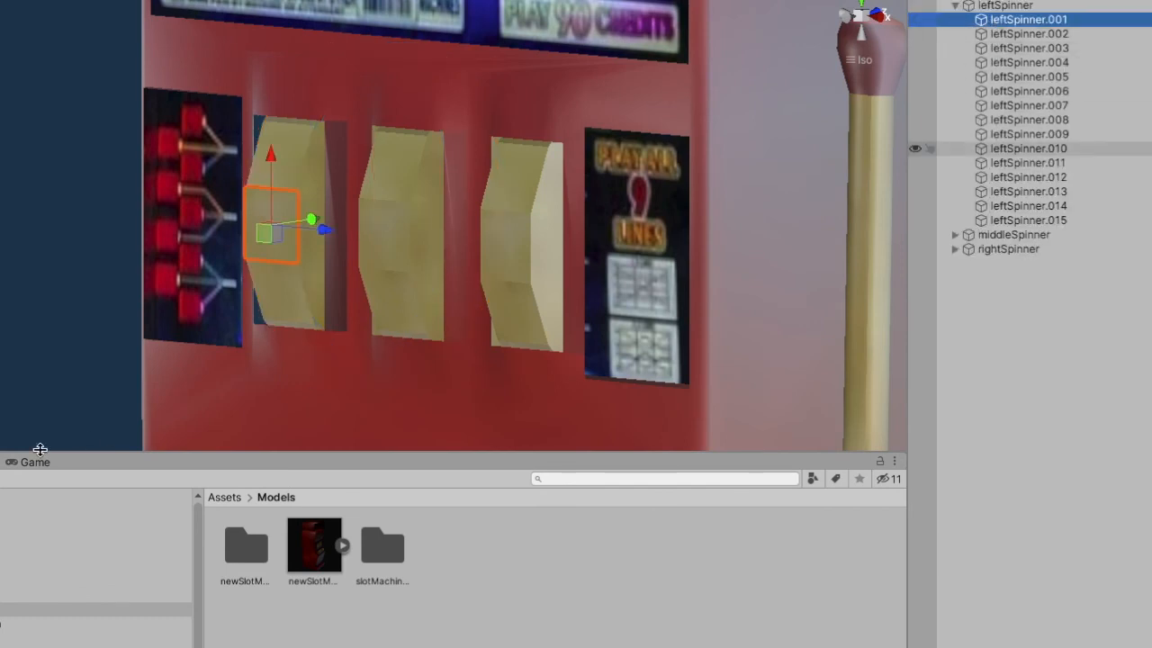
click(4, 638)
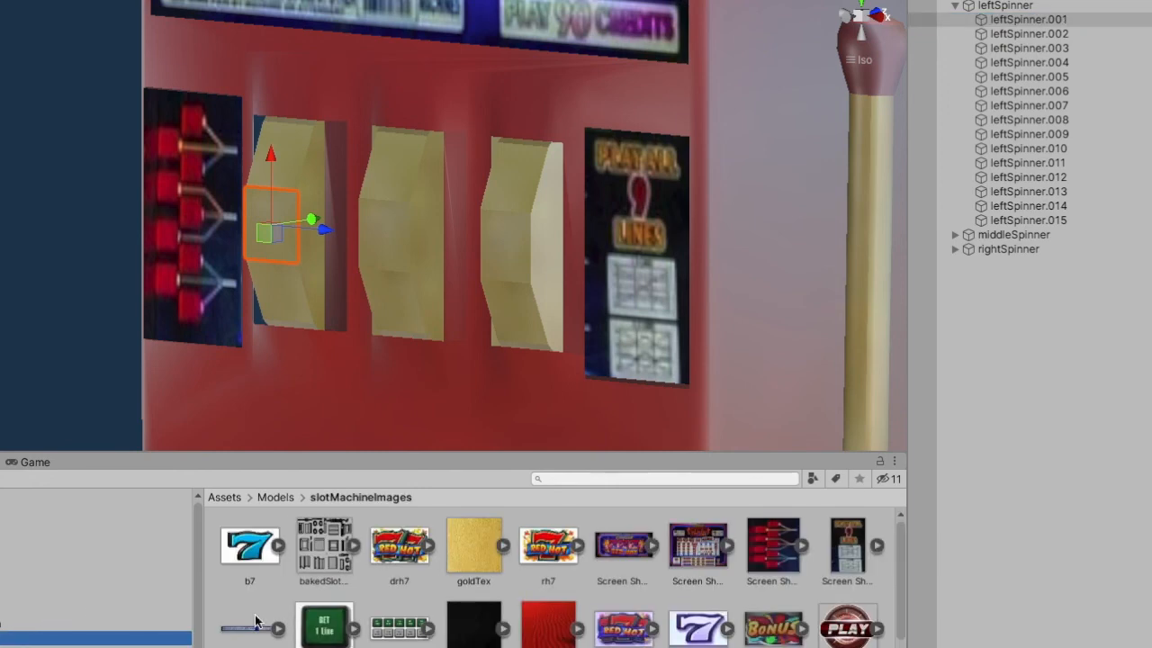
drag(253, 552, 1020, 20)
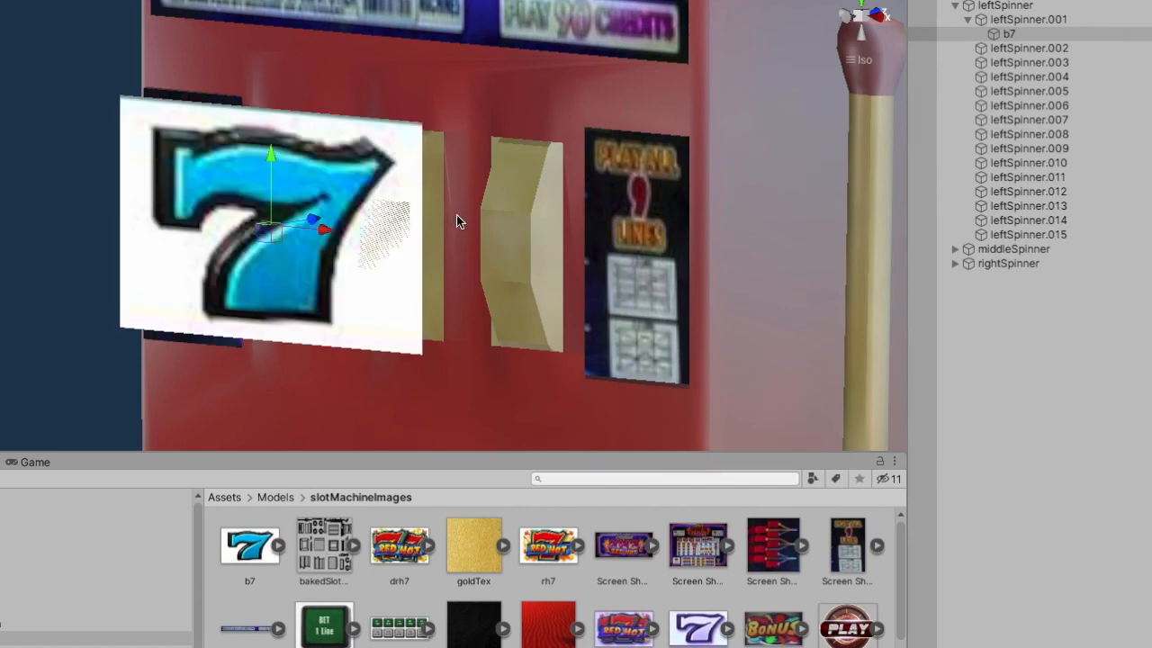
Resize the b7 sprite with the Rect tool so it fits the front face of the leftSpinner.001 segment
middle_drag(451, 214, 540, 216)
right_drag(435, 229, 667, 241)
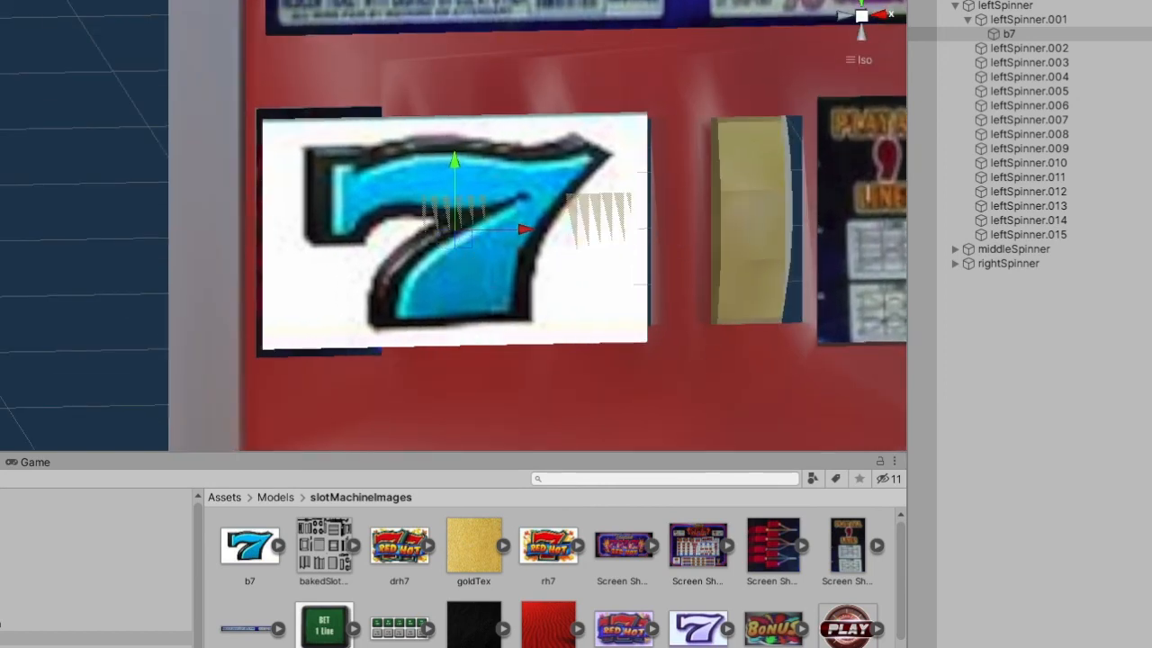
key(t)
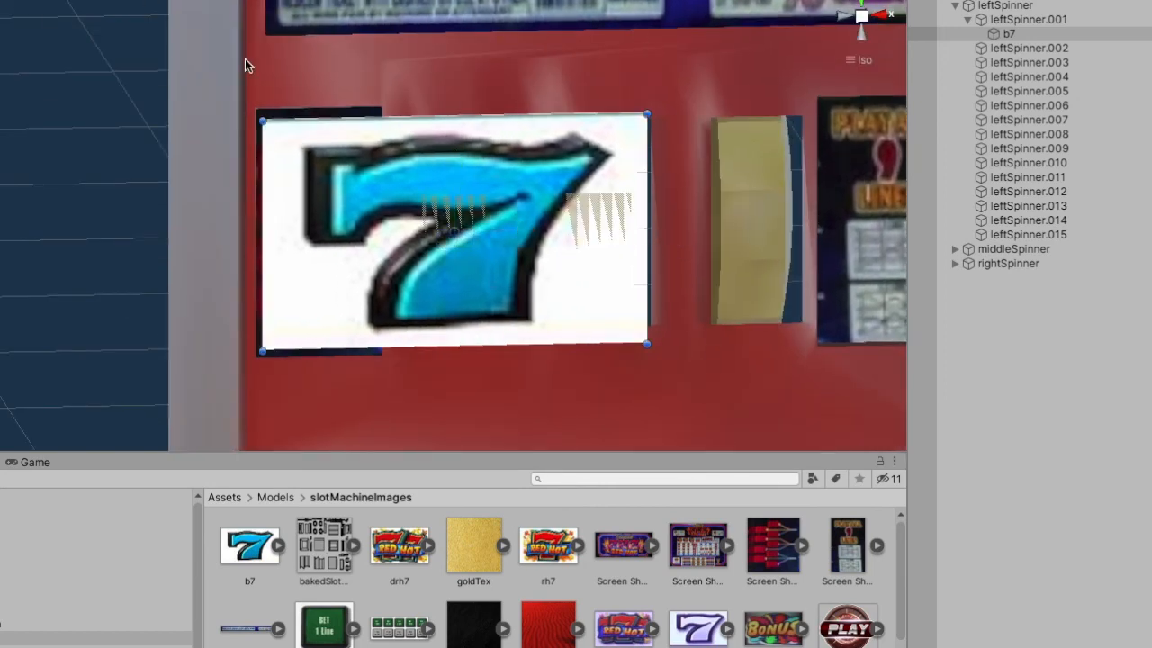
drag(649, 207, 493, 231)
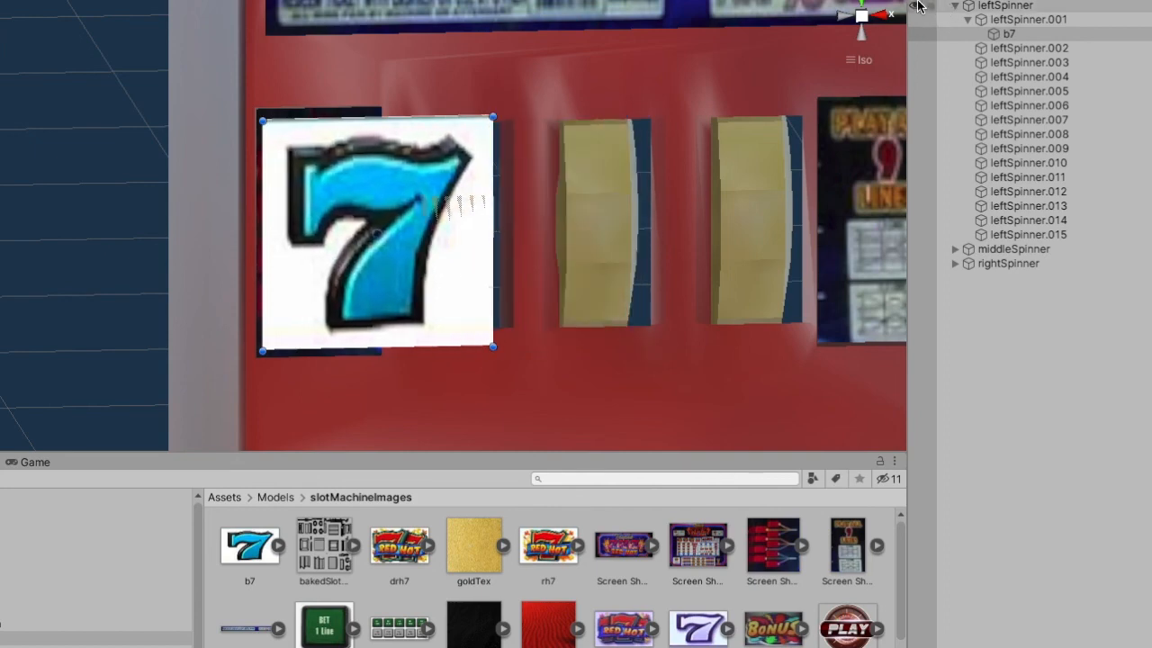
click(878, 16)
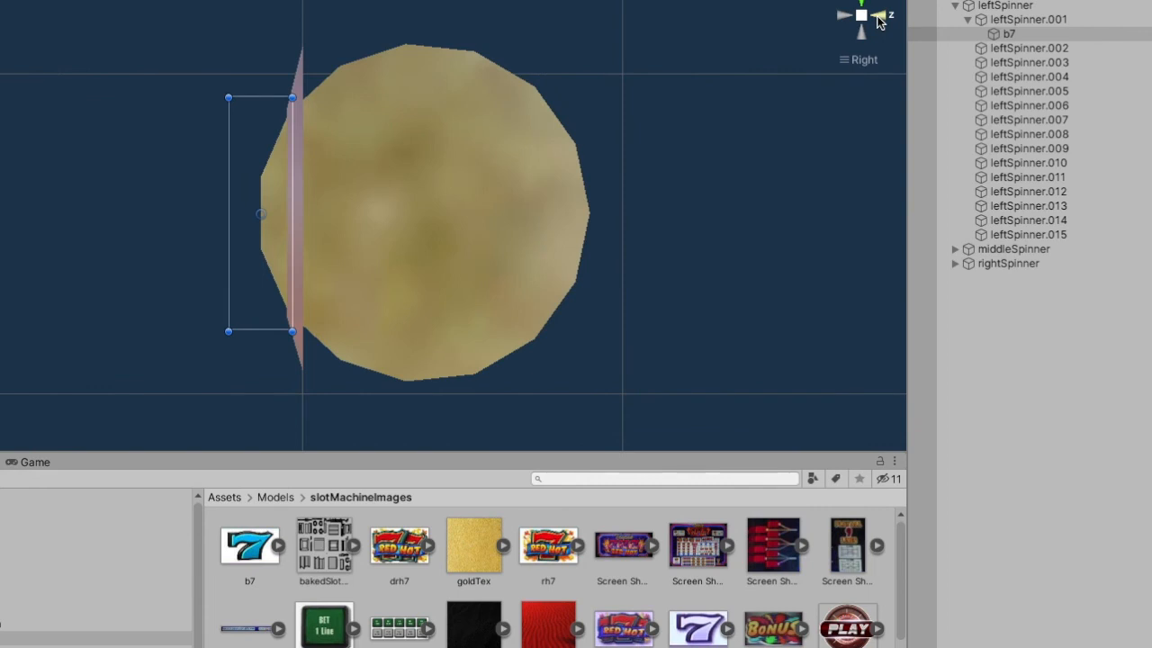
click(846, 15)
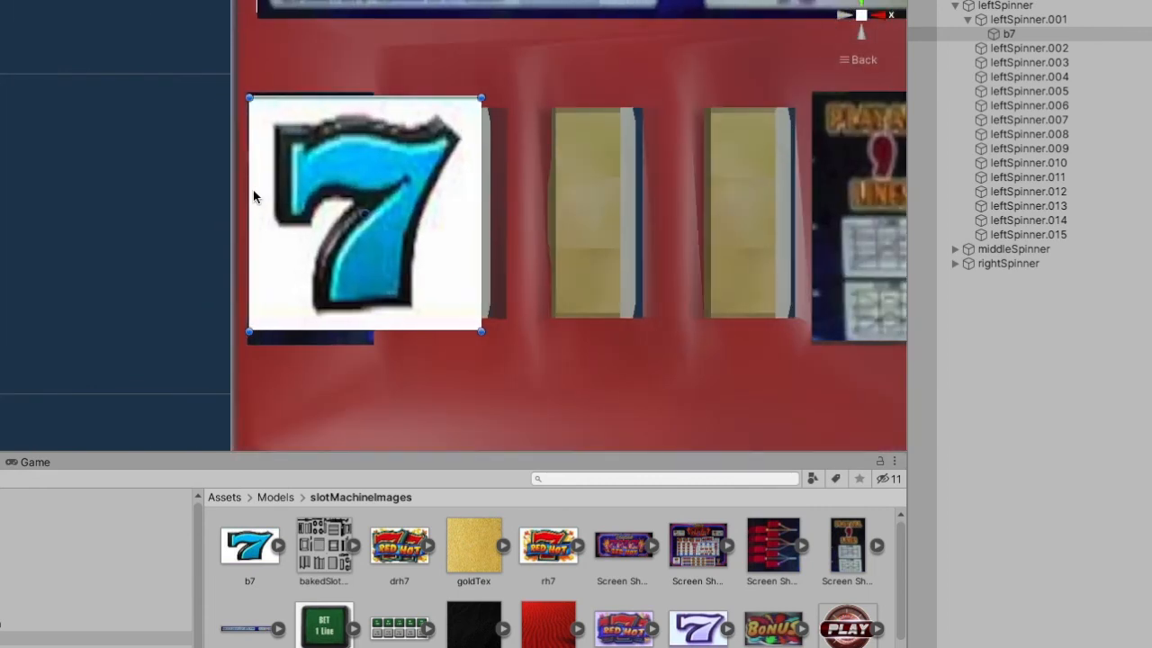
drag(251, 193, 412, 196)
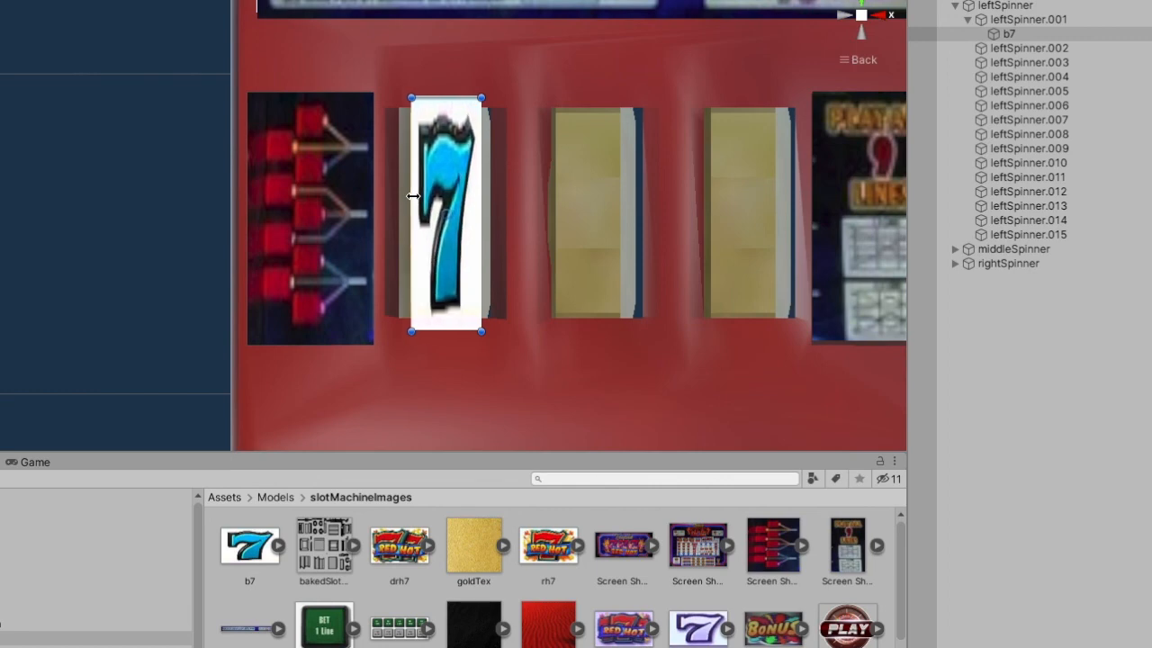
drag(447, 97, 447, 177)
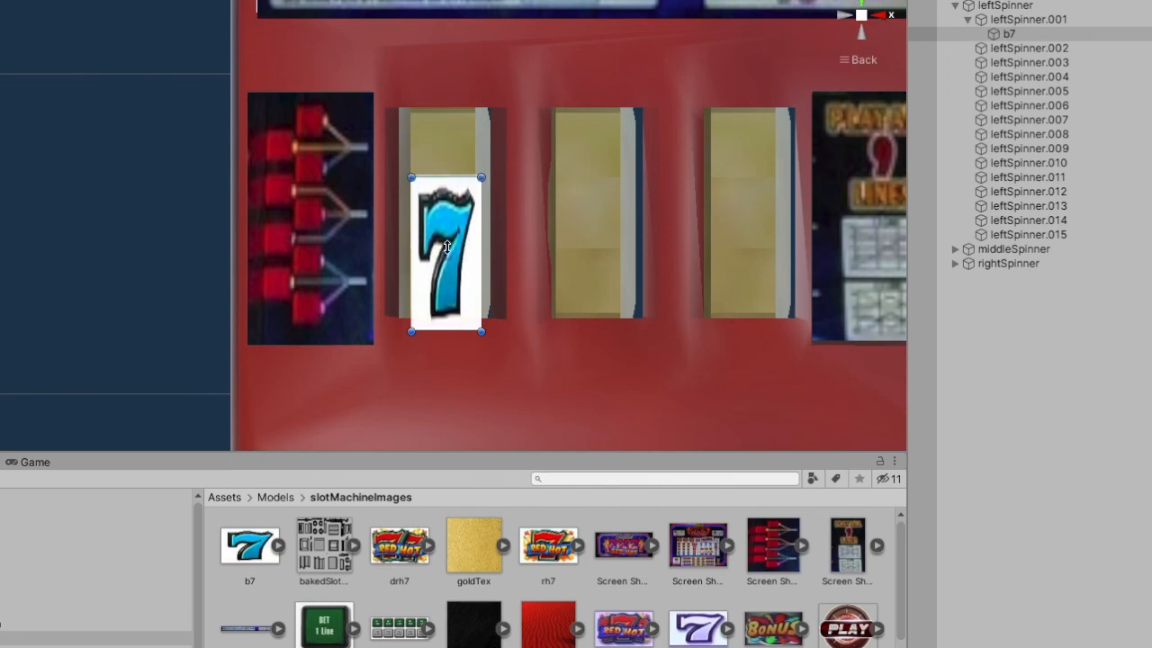
drag(451, 329, 462, 245)
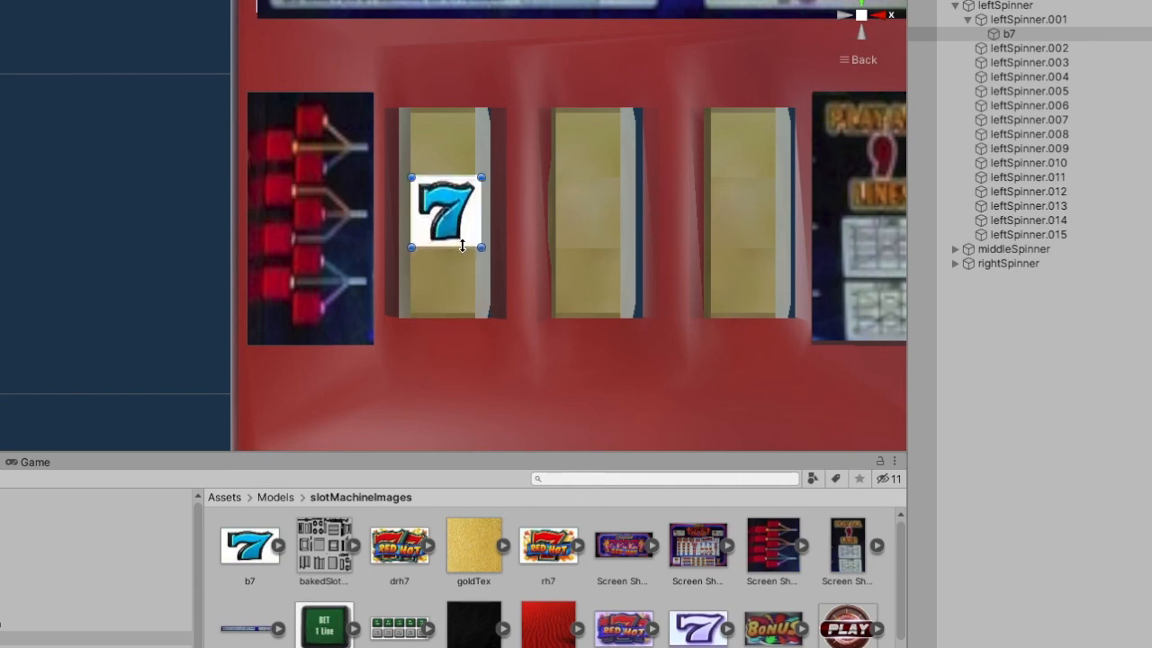
drag(484, 217, 476, 214)
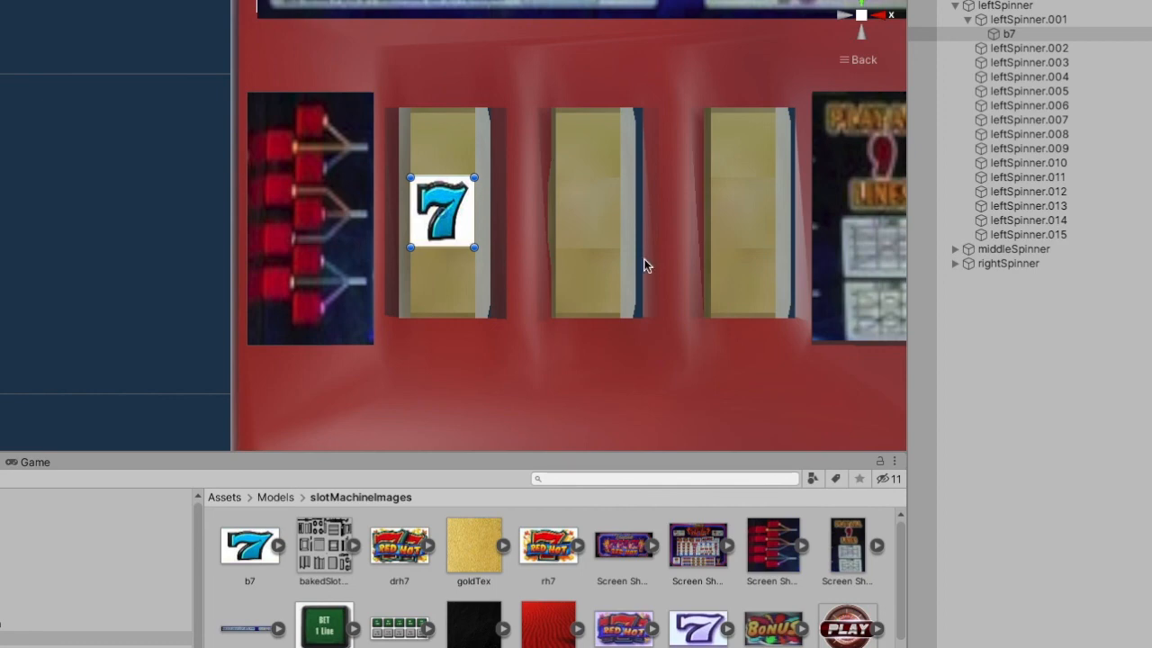
Move b7 along its depth axis so it sits just on the face of the leftSpinner.001 segment
click(1002, 6)
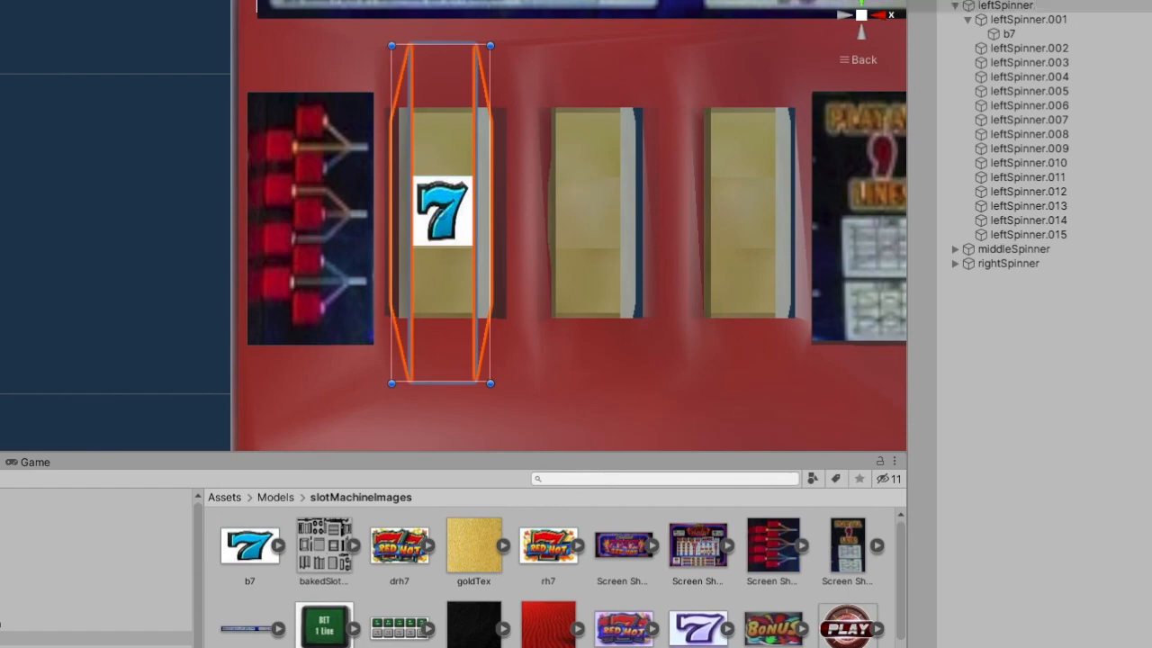
alt+drag(743, 206, 386, 213)
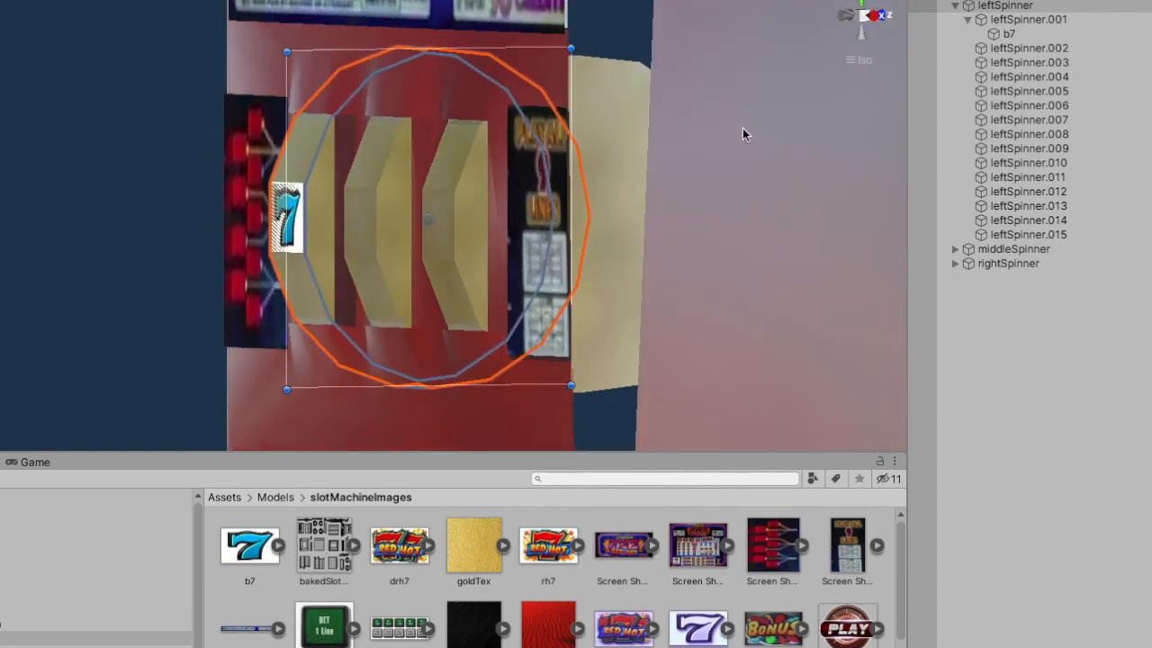
click(1008, 33)
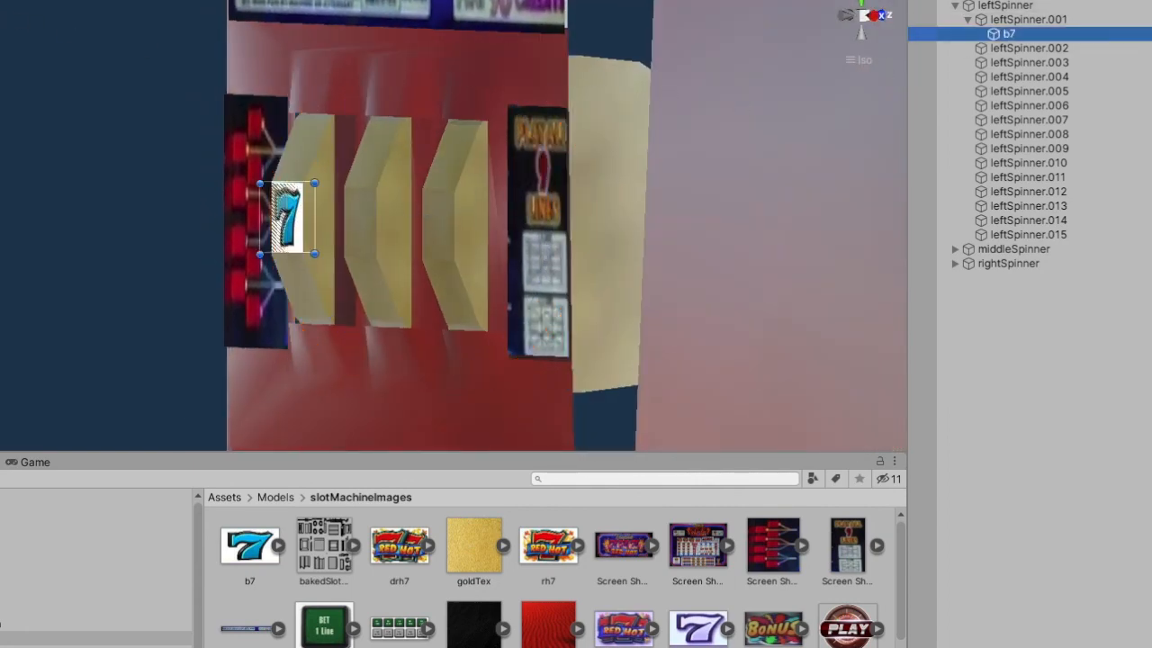
key(w)
alt+drag(405, 161, 218, 214)
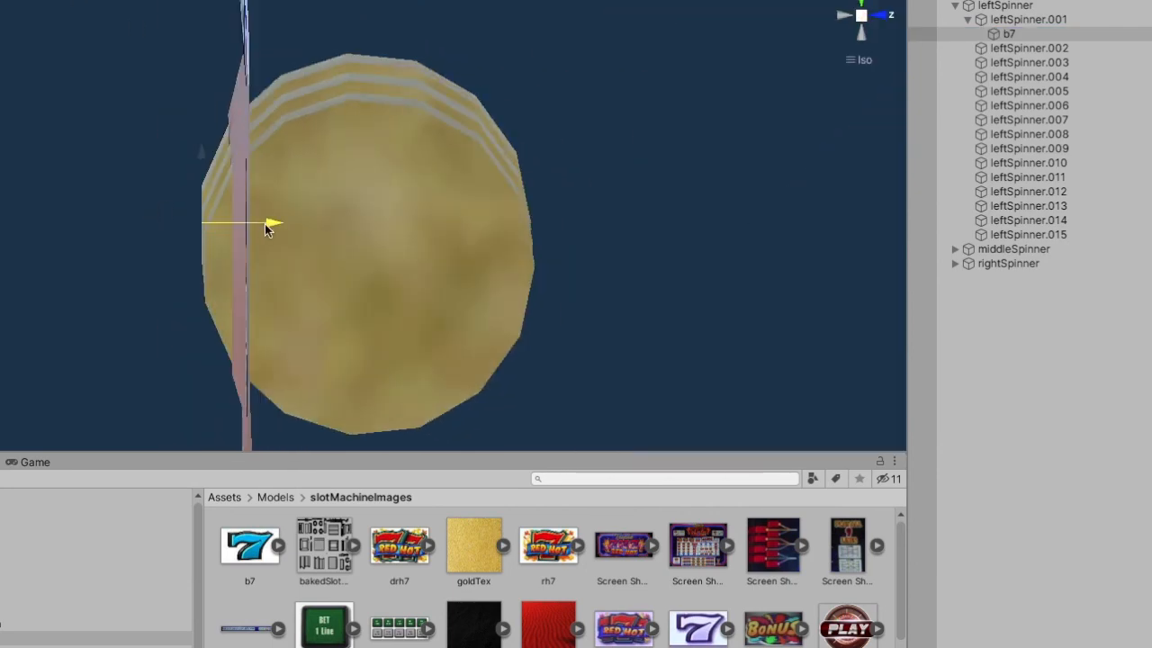
alt+drag(270, 224, 899, 129)
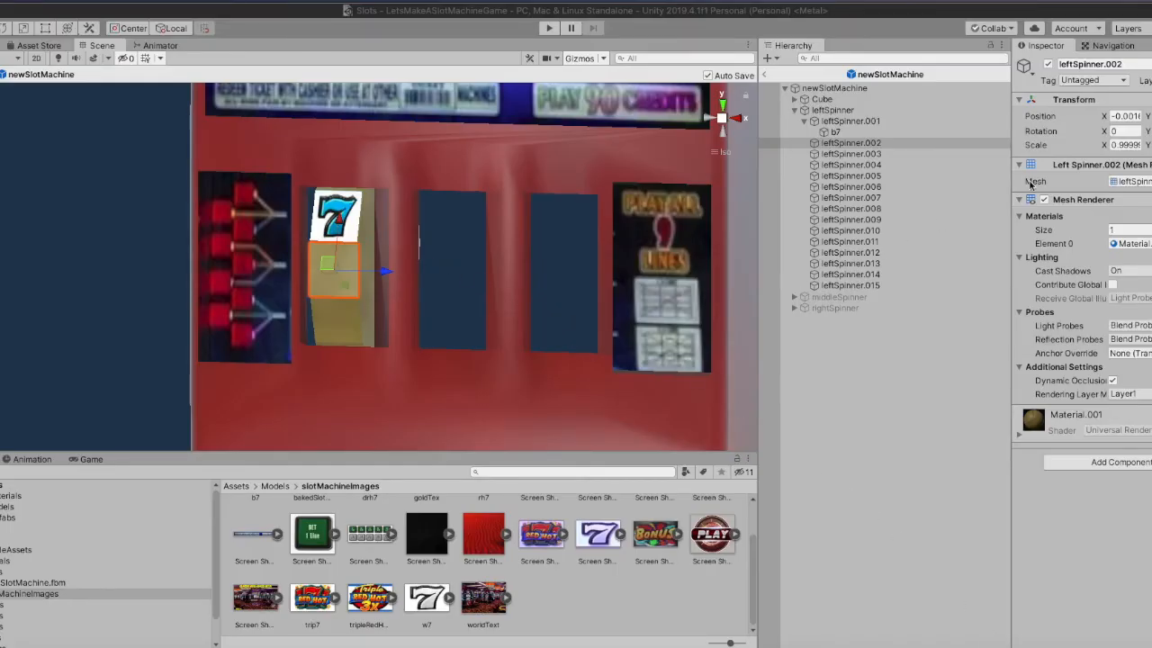
Switch to Calculator and divide 360 by 15 for the rotation angle per wheel segment
click(1078, 646)
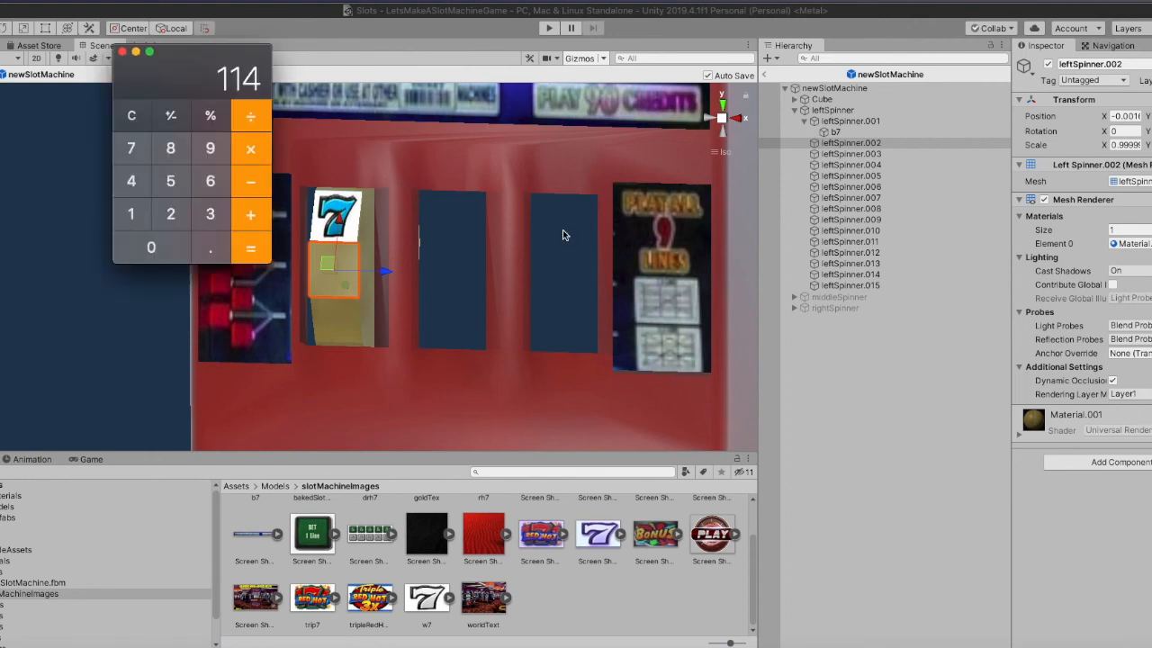
key(Escape)
text(360)
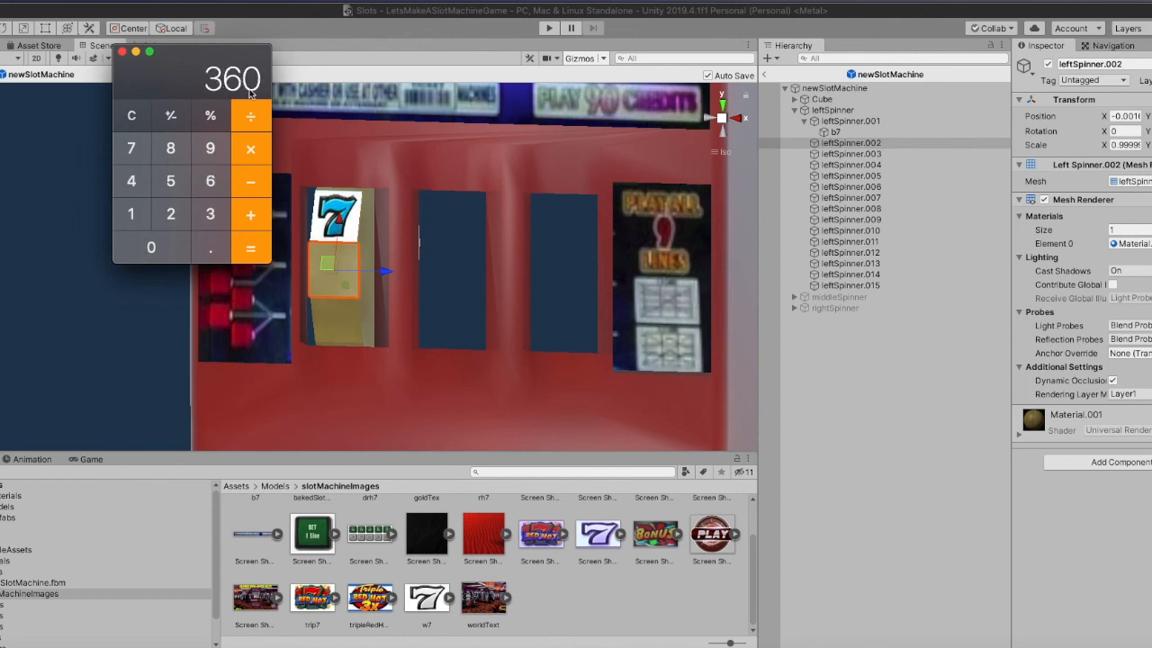
click(130, 213)
click(170, 181)
click(257, 254)
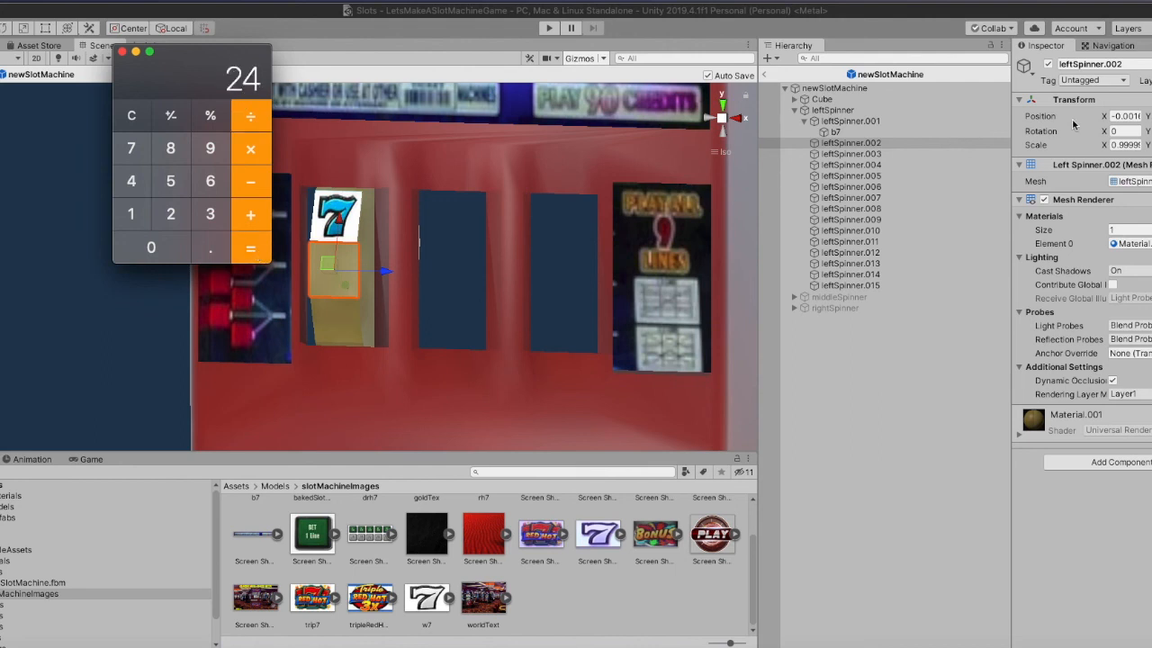
Add 90 to 24 in Calculator and rotate leftSpinner by one segment so leftSpinner.002 faces the front
click(830, 110)
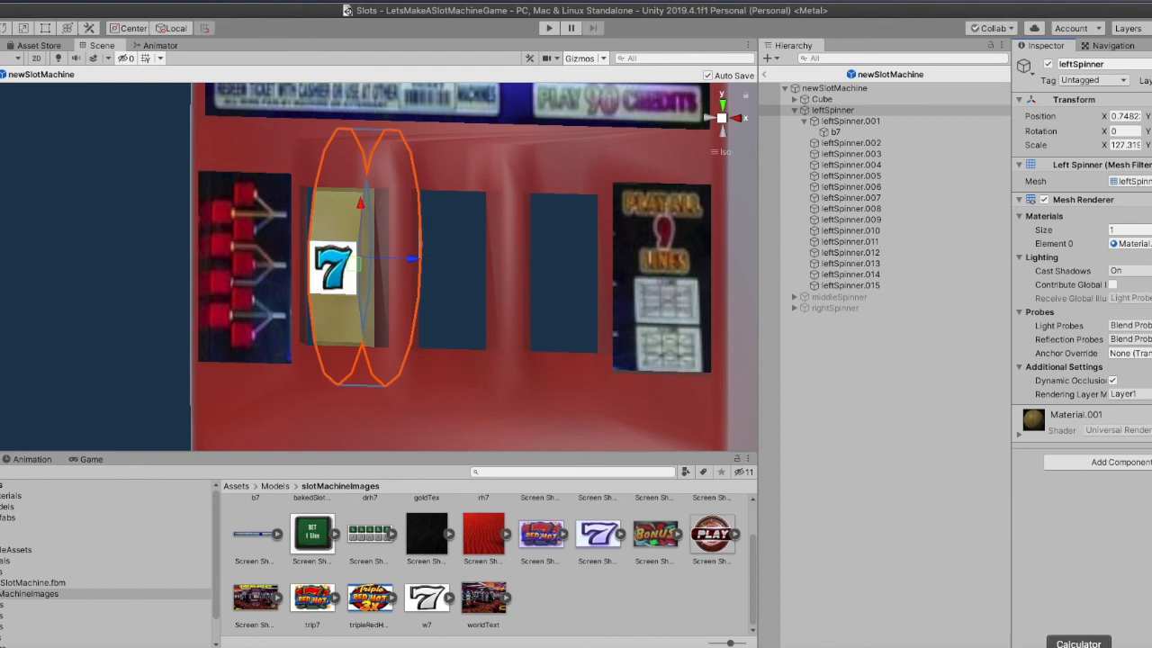
key(super+Tab)
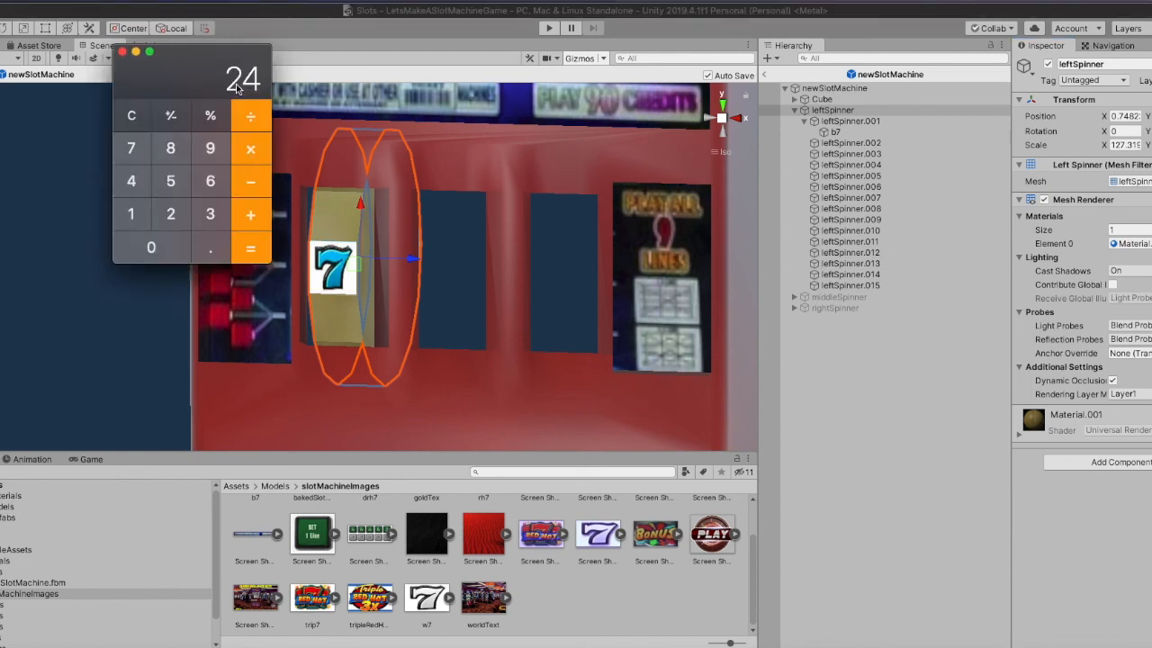
click(248, 220)
click(202, 156)
click(151, 247)
click(255, 249)
key(super+q)
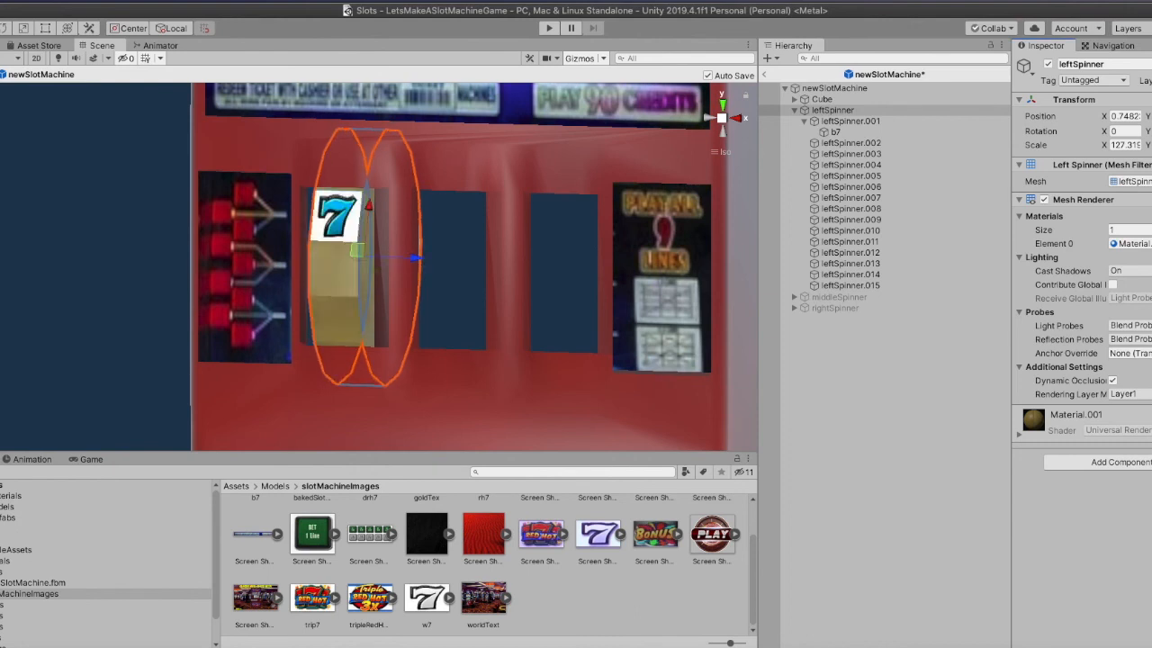
Add the w7 image as a child of leftSpinner.002 and reset its position
click(556, 607)
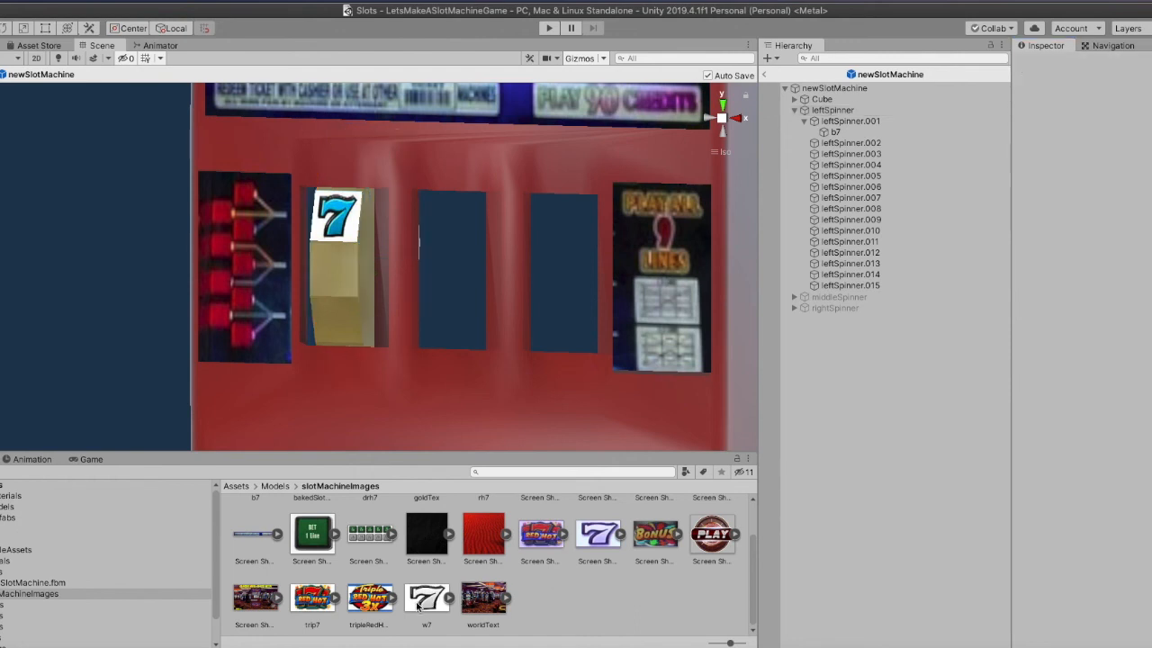
drag(417, 607, 859, 142)
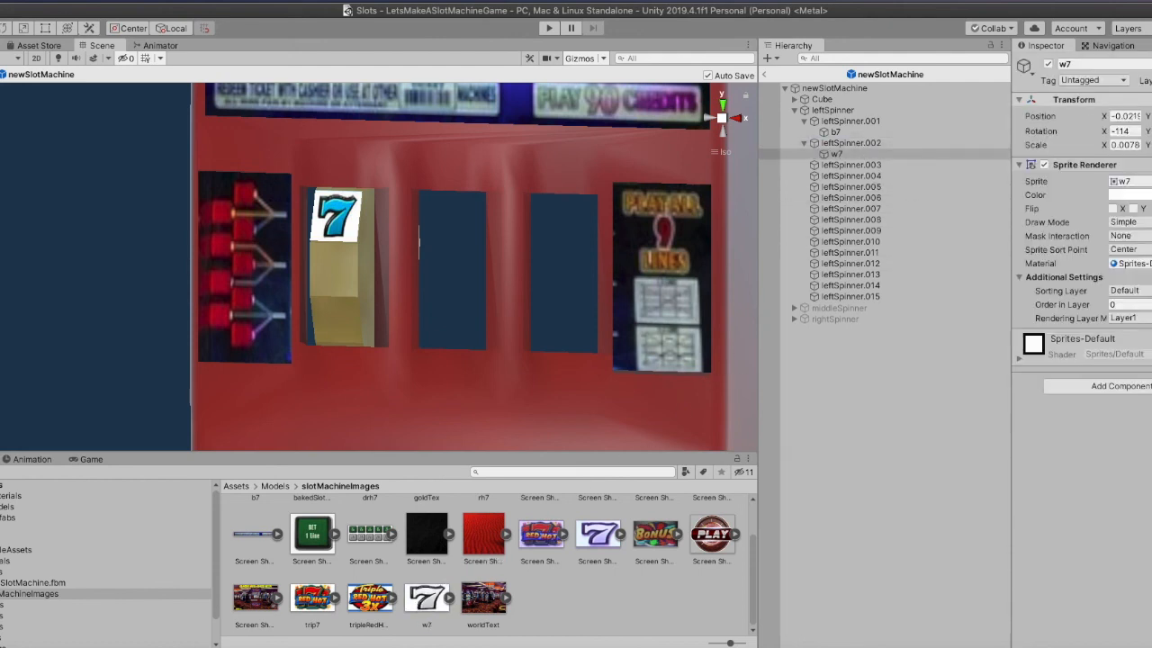
right_click(1105, 106)
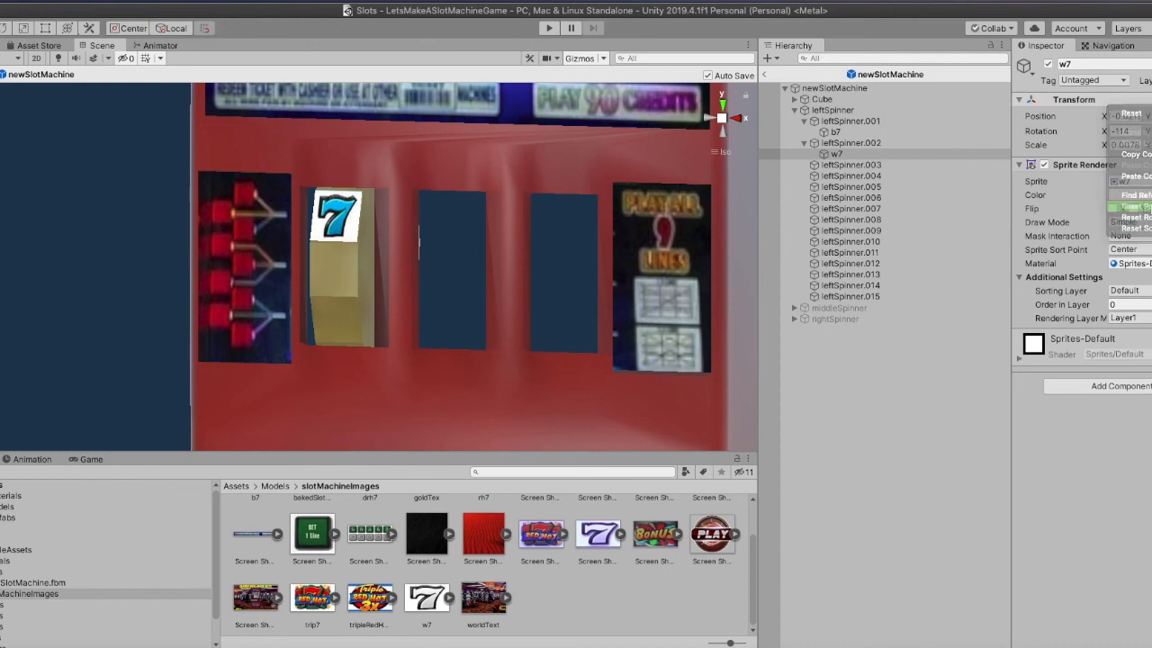
click(1135, 206)
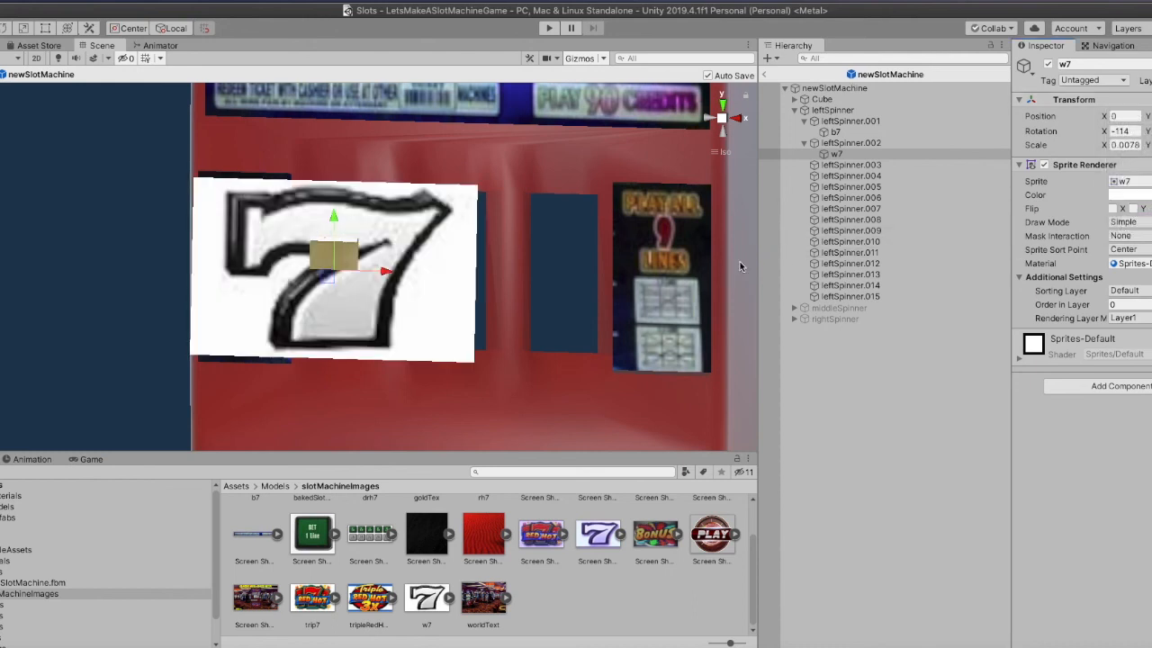
Shrink w7 in height and width with the Rect tool to fit the front face of leftSpinner.002
click(707, 121)
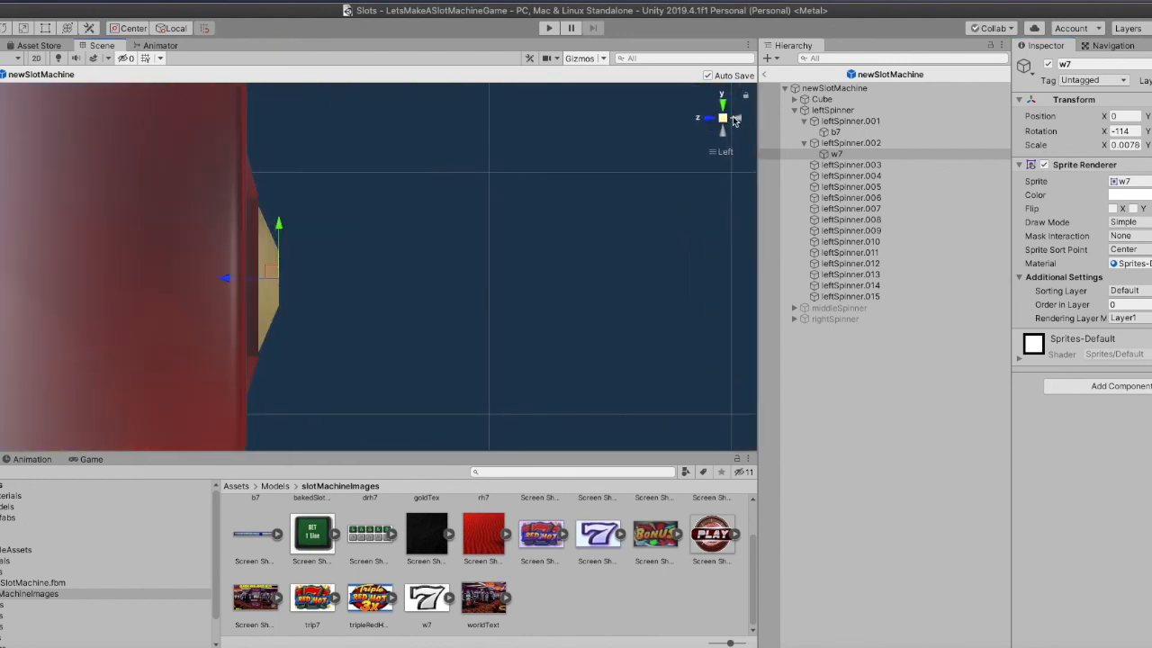
click(734, 121)
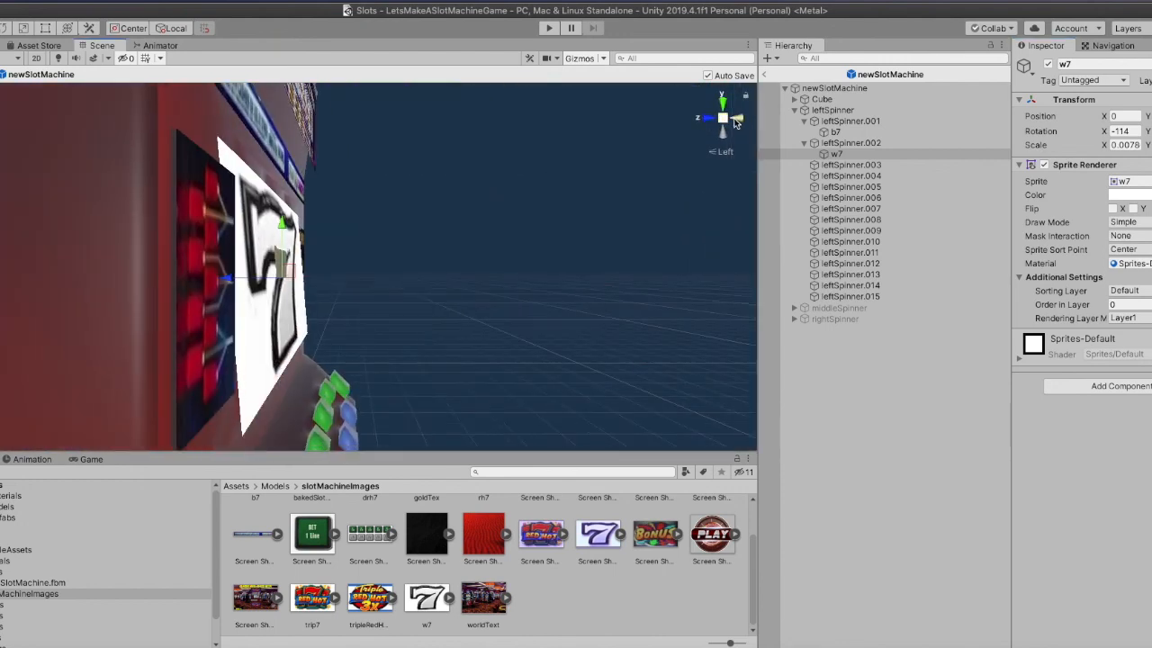
click(734, 121)
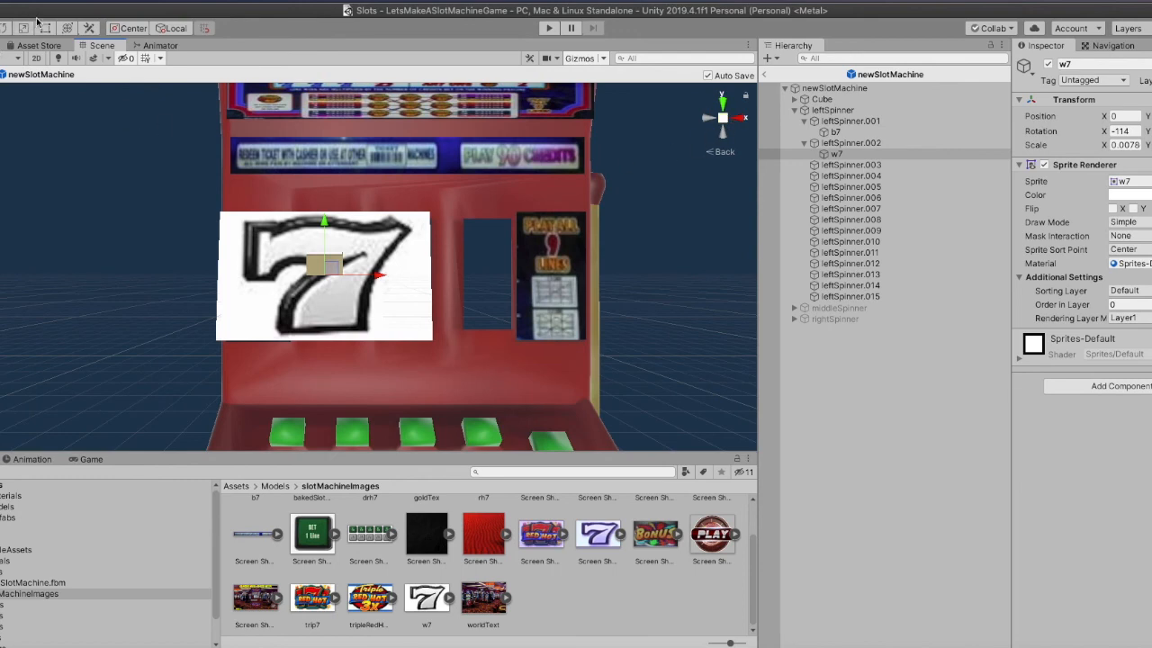
click(46, 28)
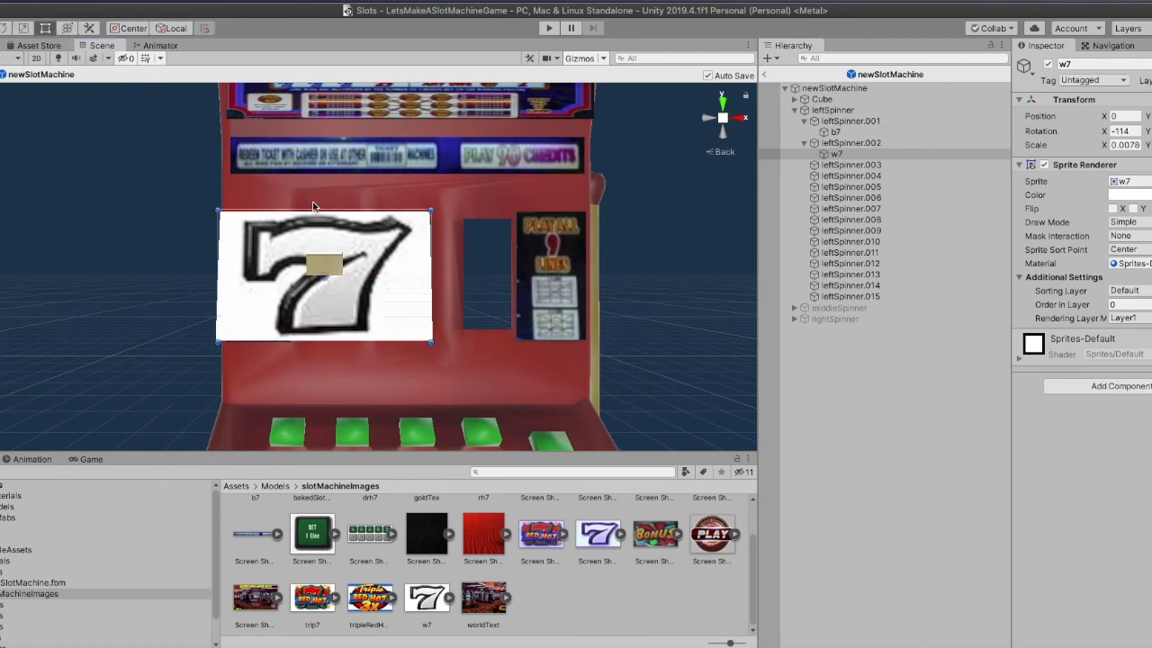
drag(314, 209, 320, 255)
key(super+s)
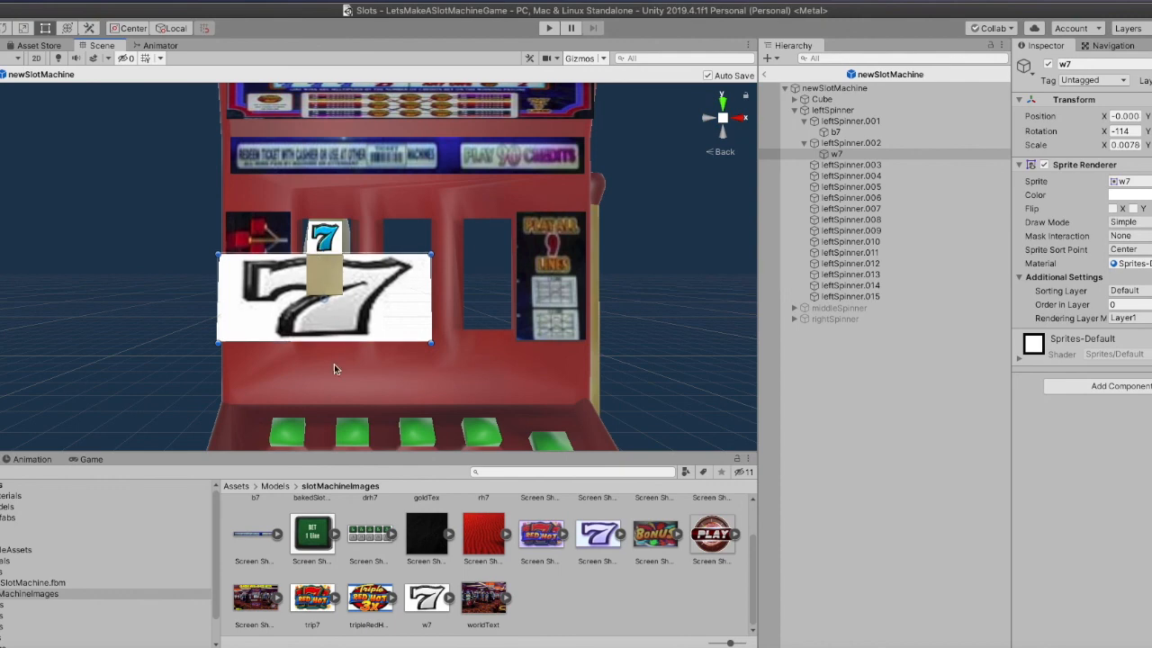
drag(328, 344, 335, 300)
key(super+s)
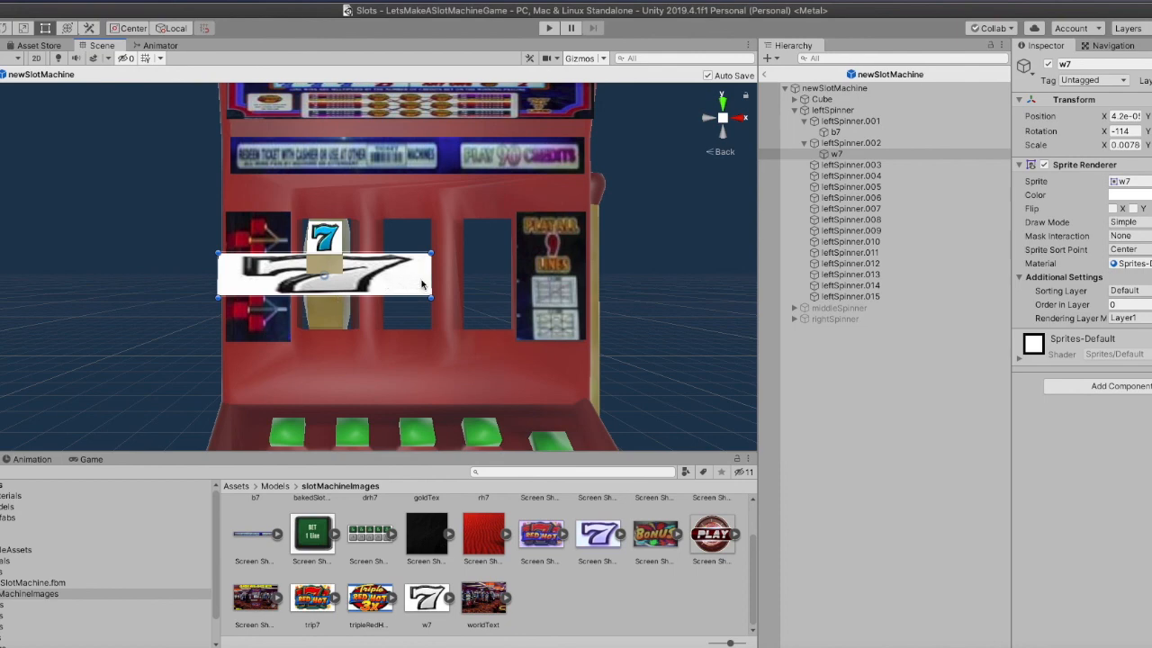
drag(432, 279, 343, 280)
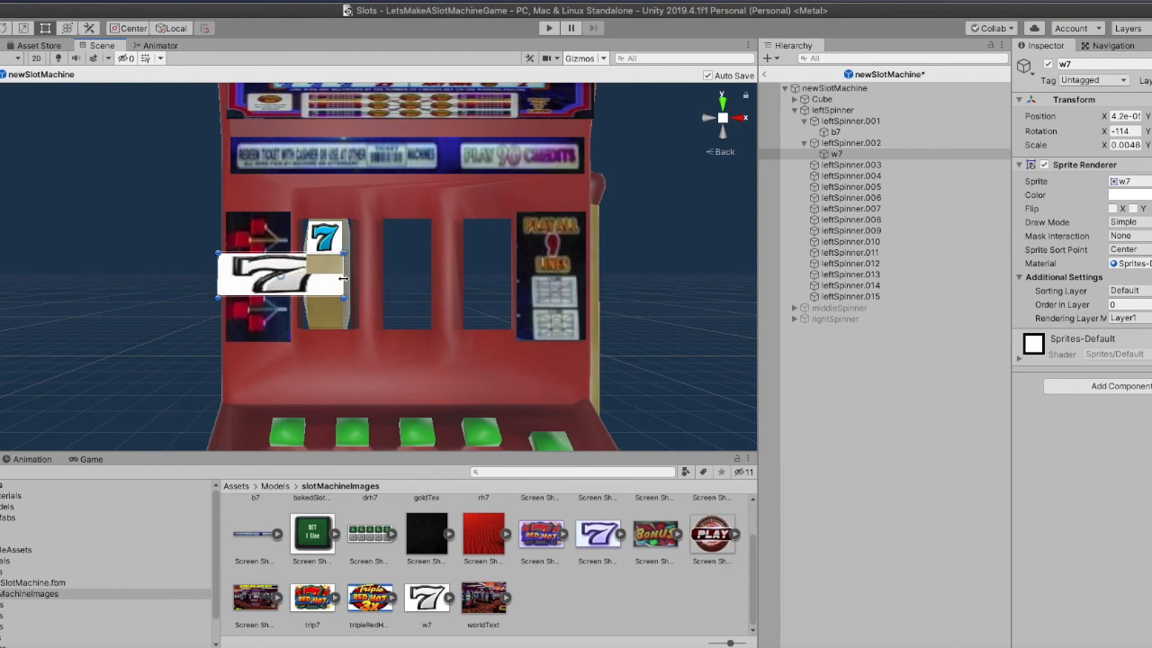
drag(218, 270, 307, 270)
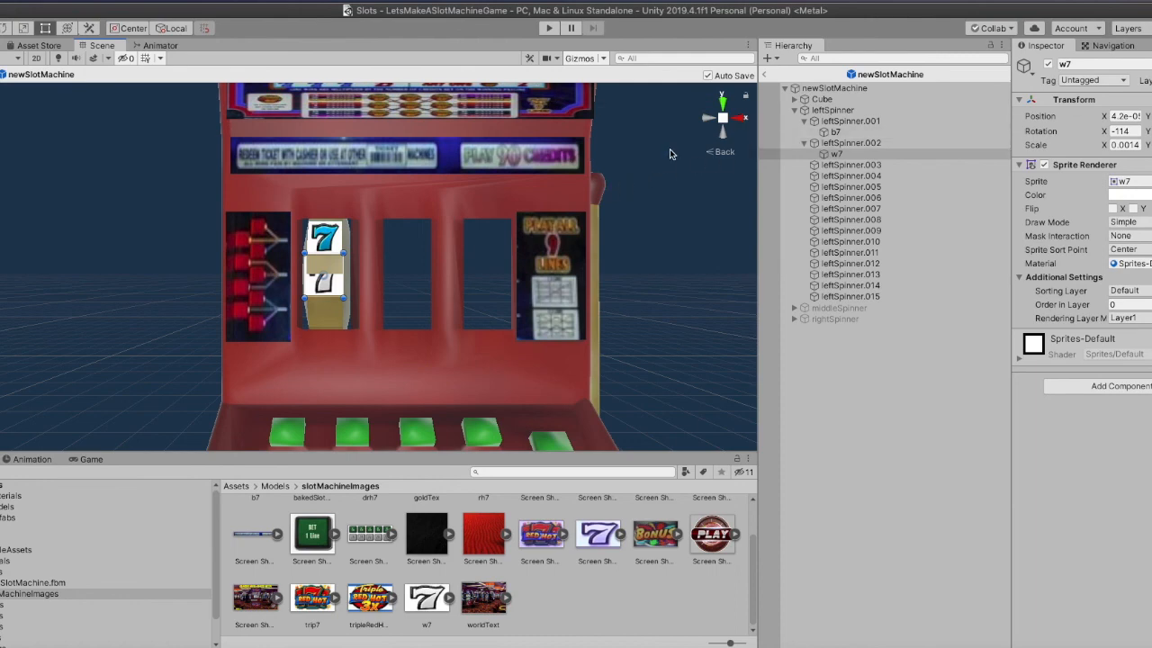
Tilt w7 about its X axis to about -119.12 degrees to align it with the face of leftSpinner.002
click(743, 120)
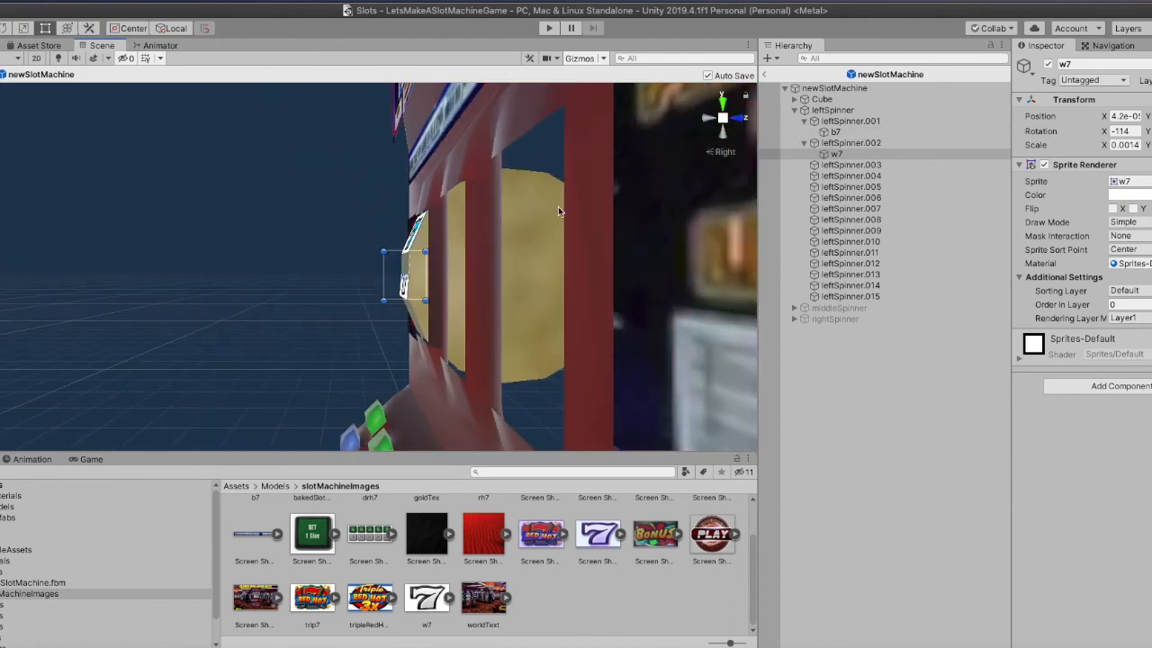
click(3, 27)
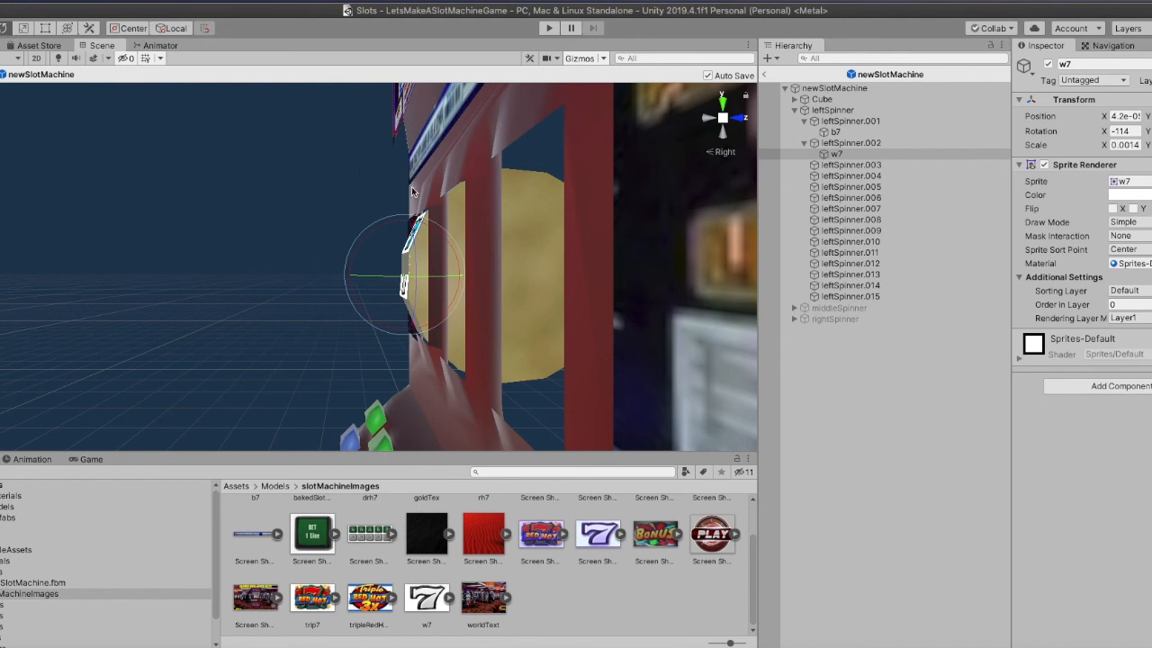
drag(464, 243, 462, 239)
key(super+s)
drag(463, 252, 457, 242)
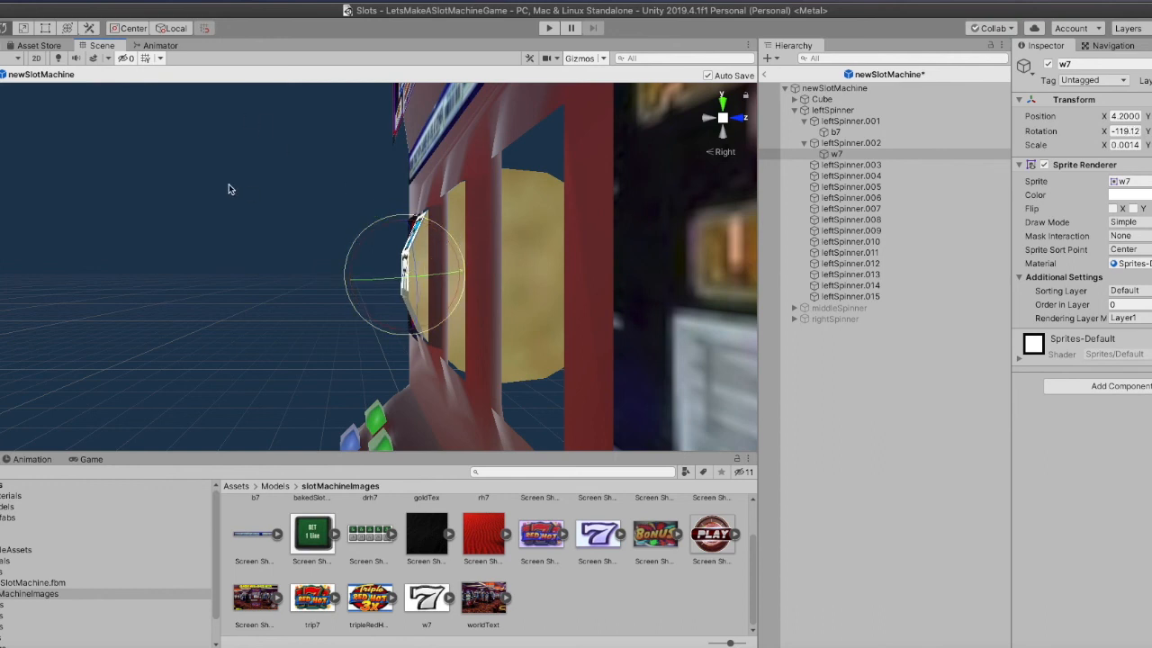
Move w7 slightly in depth and height so it rests on the face of the leftSpinner.002 segment
click(0, 27)
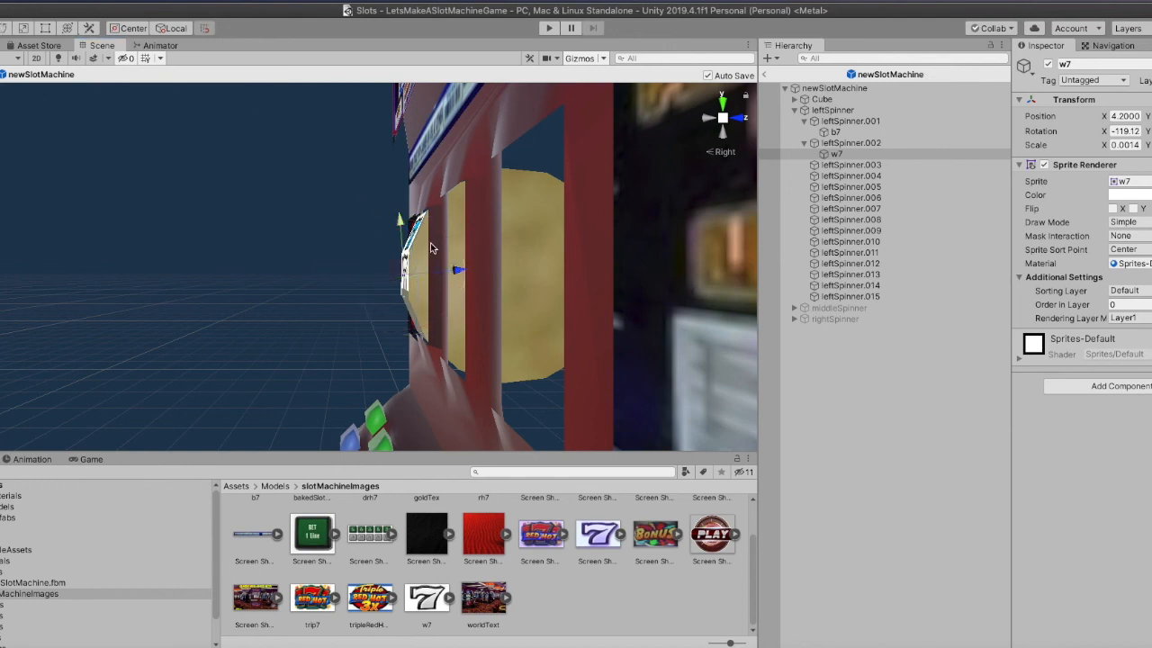
drag(464, 263, 456, 266)
drag(397, 222, 397, 221)
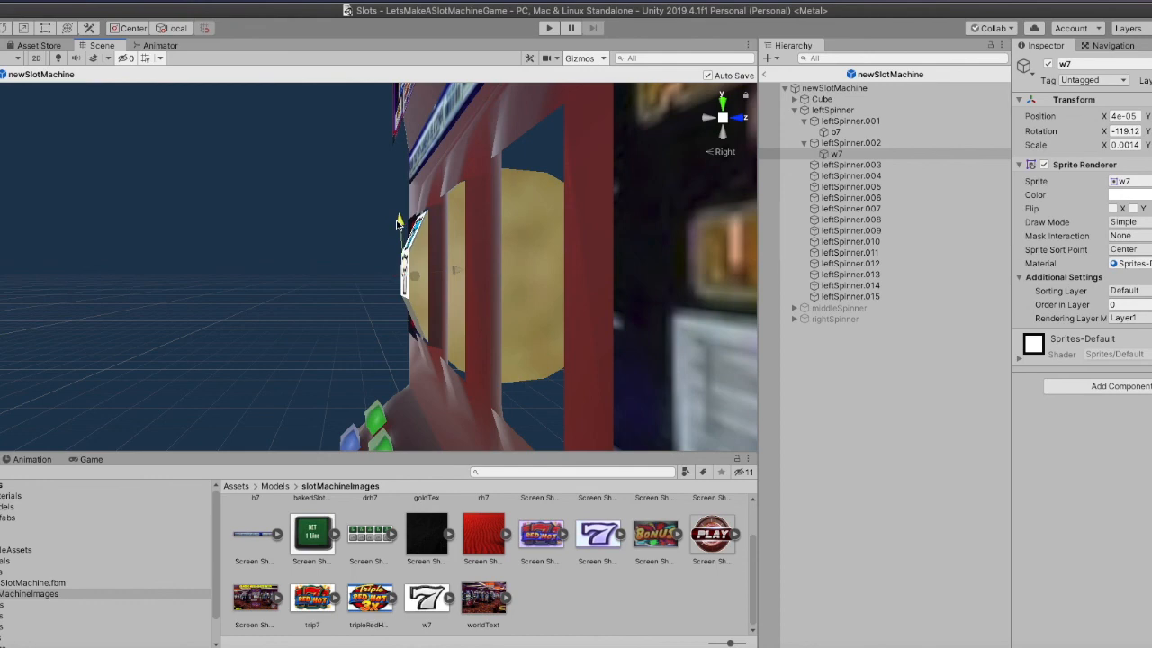
drag(397, 221, 397, 220)
alt+drag(320, 262, 441, 277)
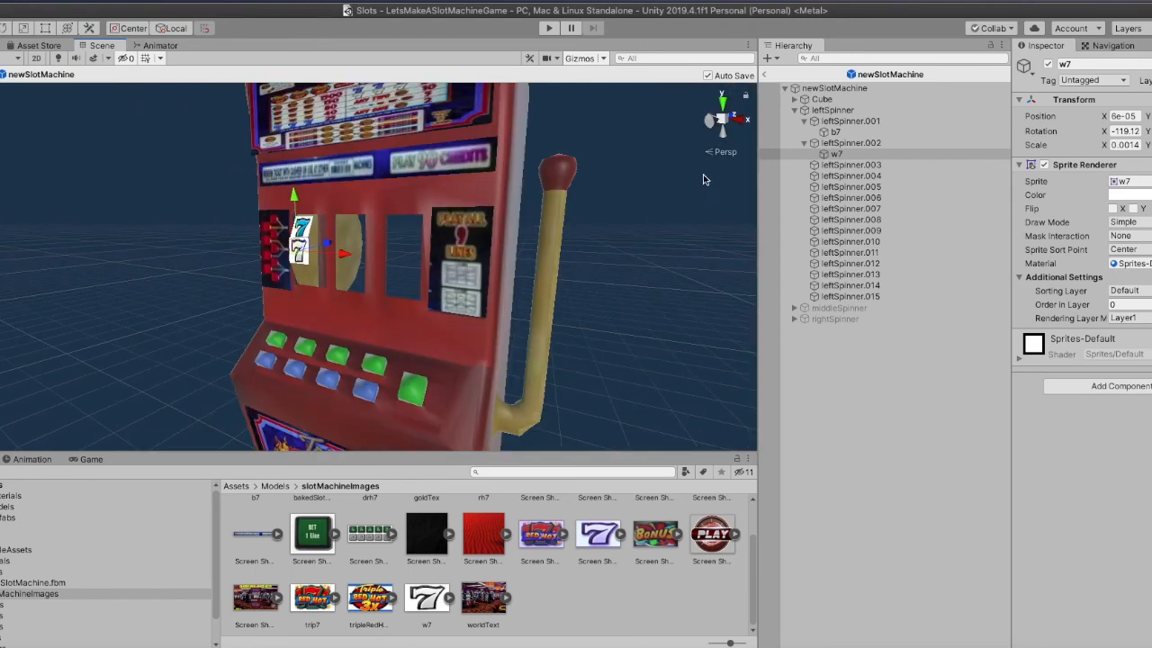
Trim the width and the upper edge of w7 so it stays within its segment and clear of b7
click(710, 121)
scroll(380, 327, up, 8)
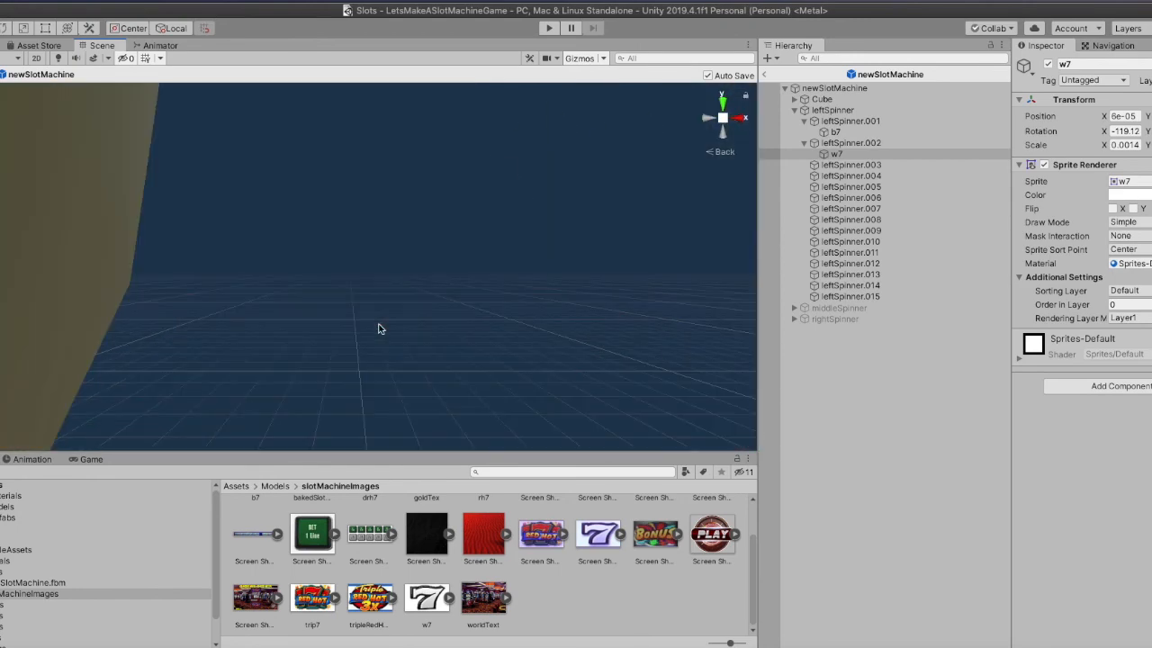
scroll(379, 328, down, 7)
middle_drag(378, 325, 397, 330)
scroll(397, 331, down, 3)
scroll(396, 331, up, 3)
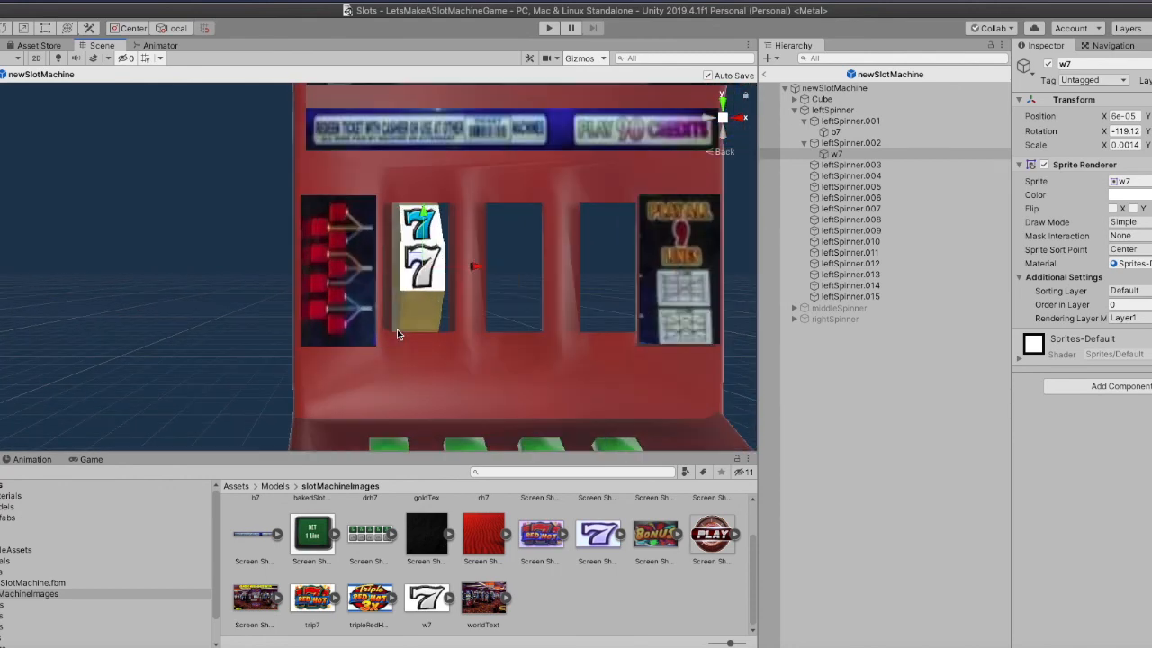
click(711, 118)
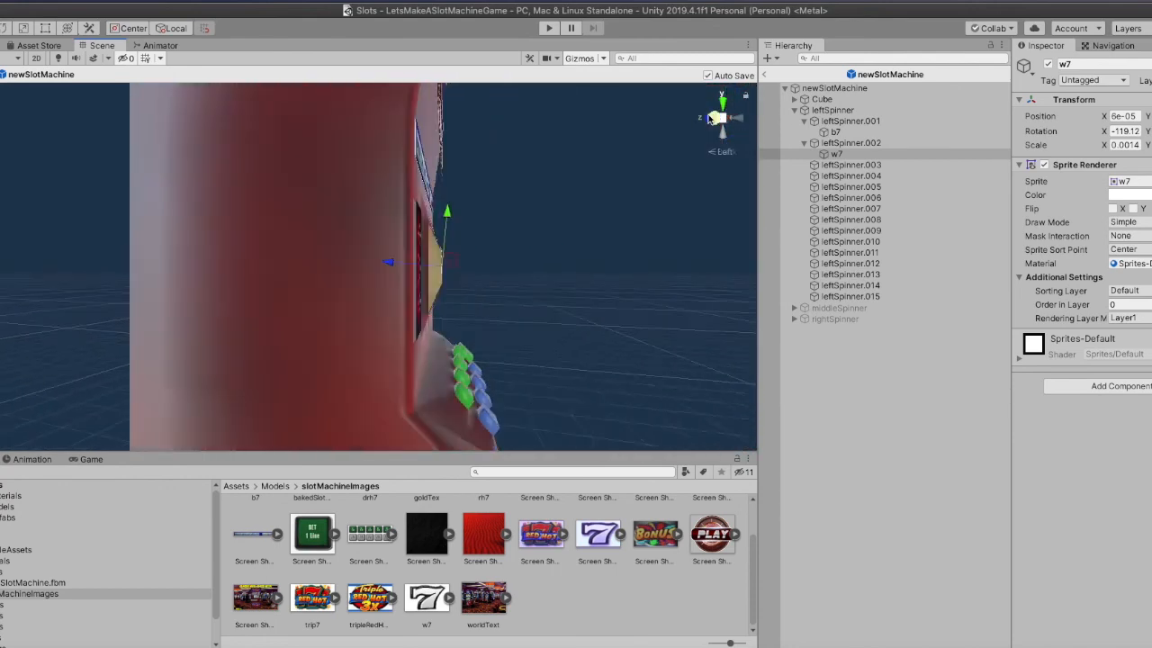
click(736, 119)
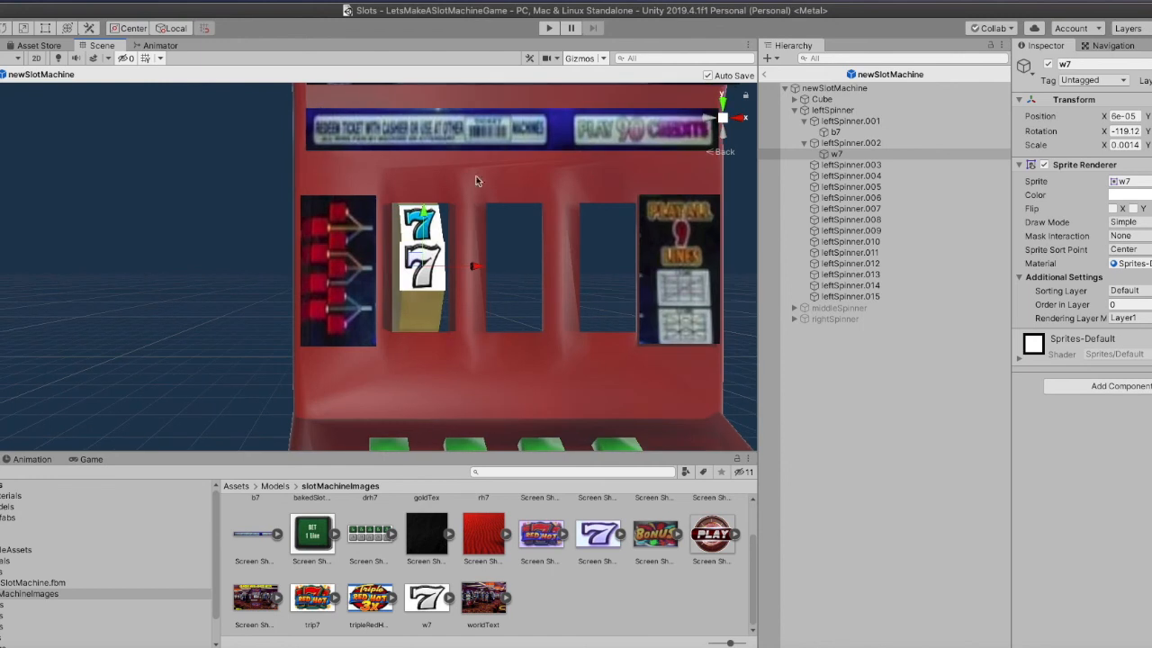
click(45, 27)
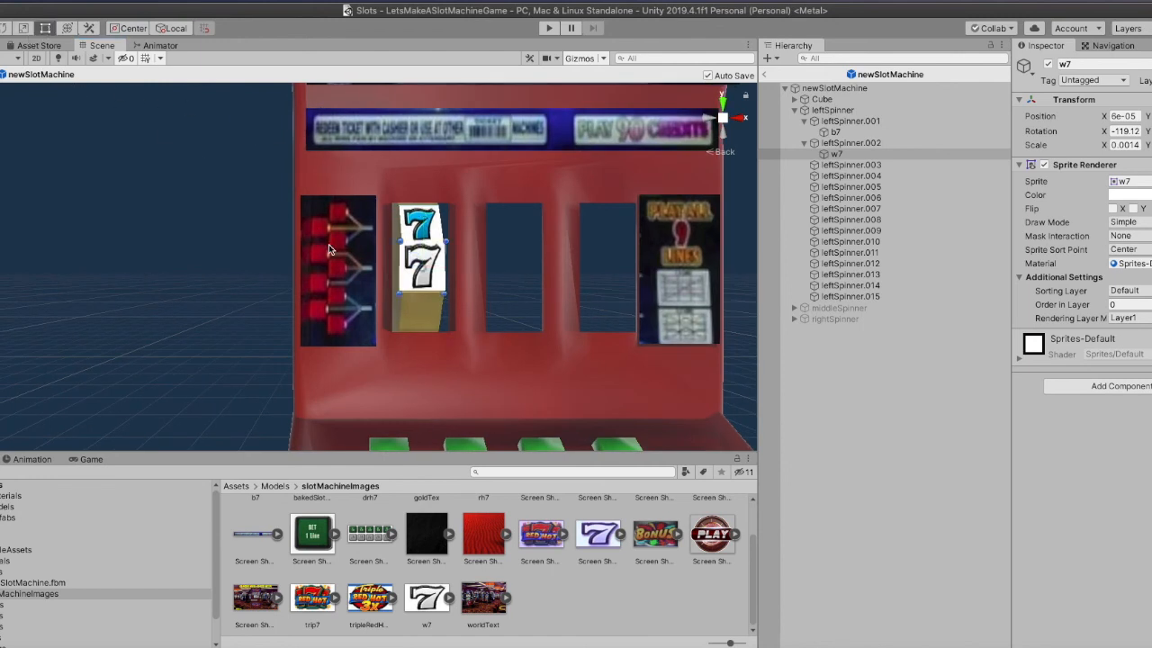
drag(400, 270, 424, 293)
key(ctrl+s)
drag(419, 238, 419, 244)
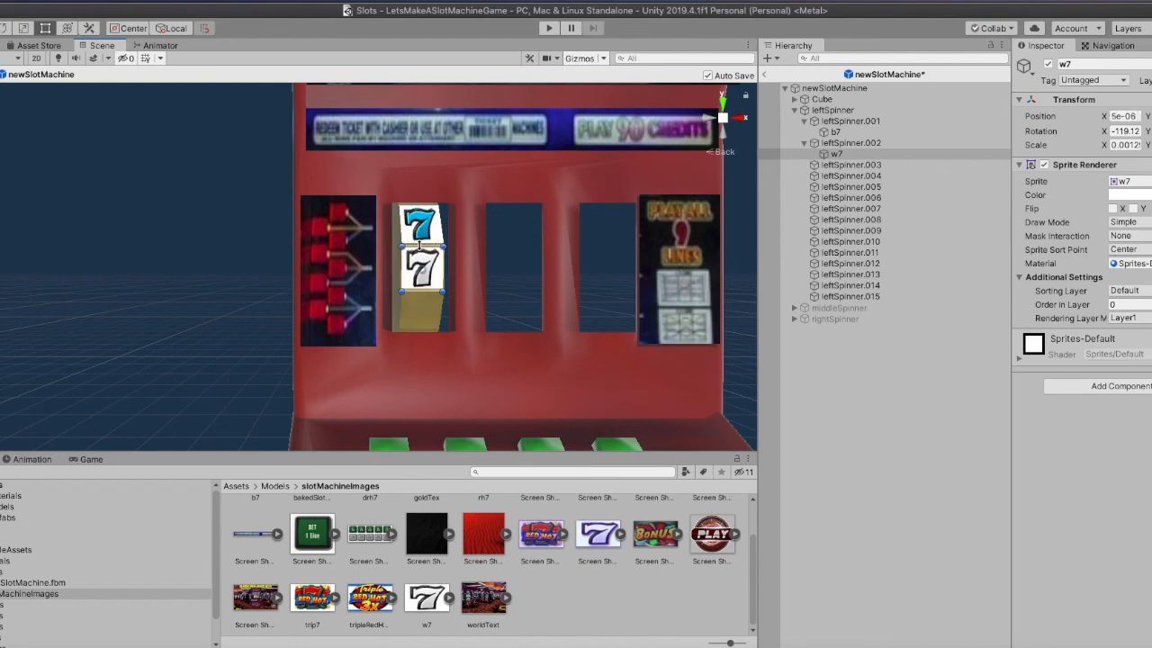
Fine-tune the tilt of w7 about its X axis to about -118.80 degrees
click(3, 30)
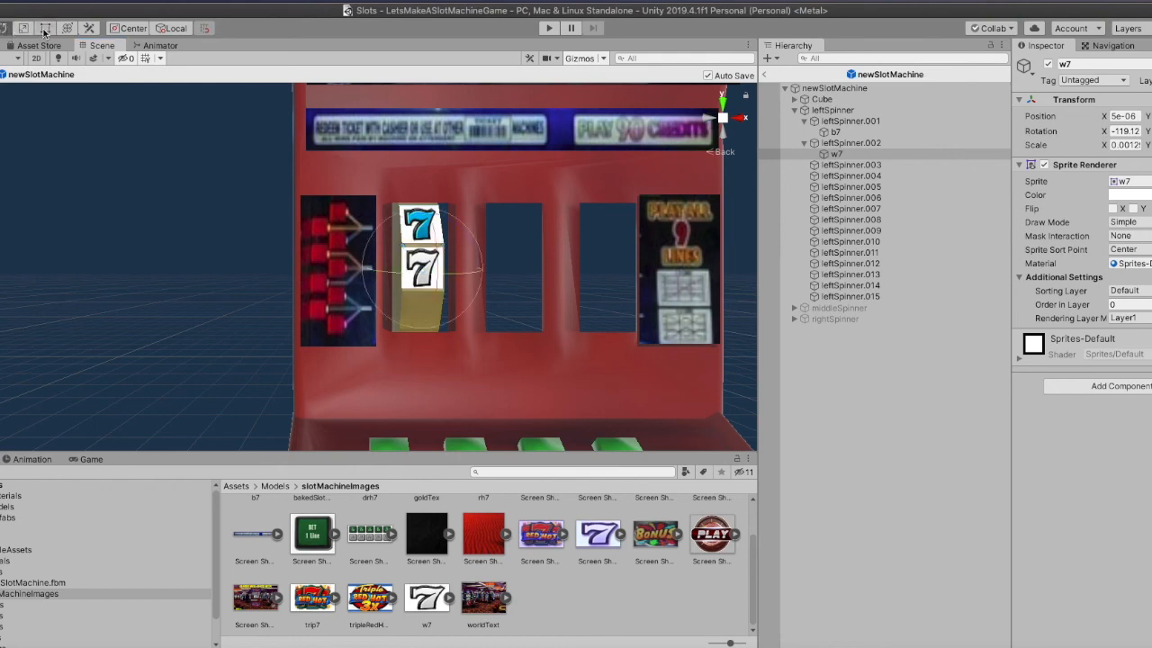
click(743, 119)
middle_drag(415, 242, 452, 247)
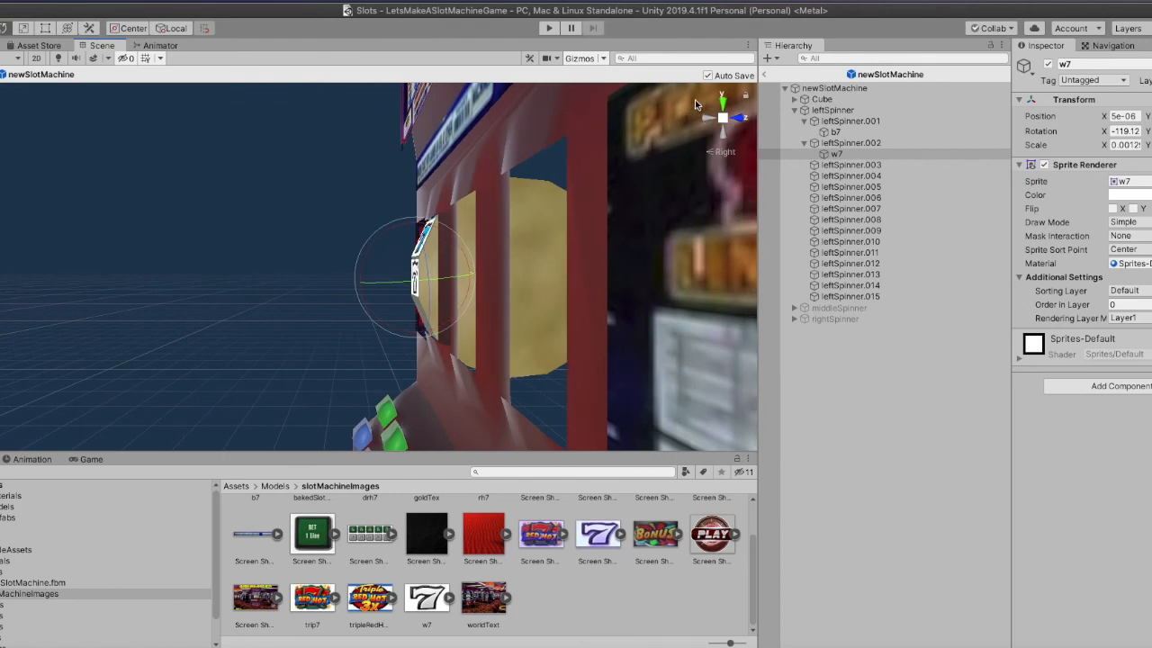
click(736, 118)
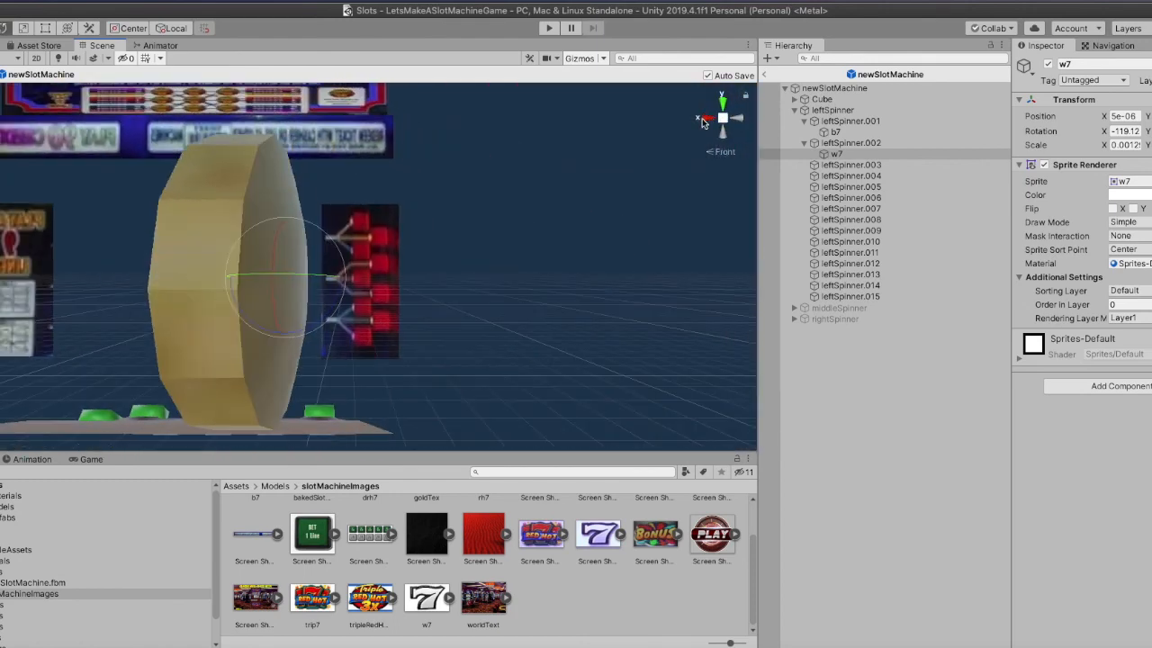
click(701, 118)
drag(479, 256, 477, 257)
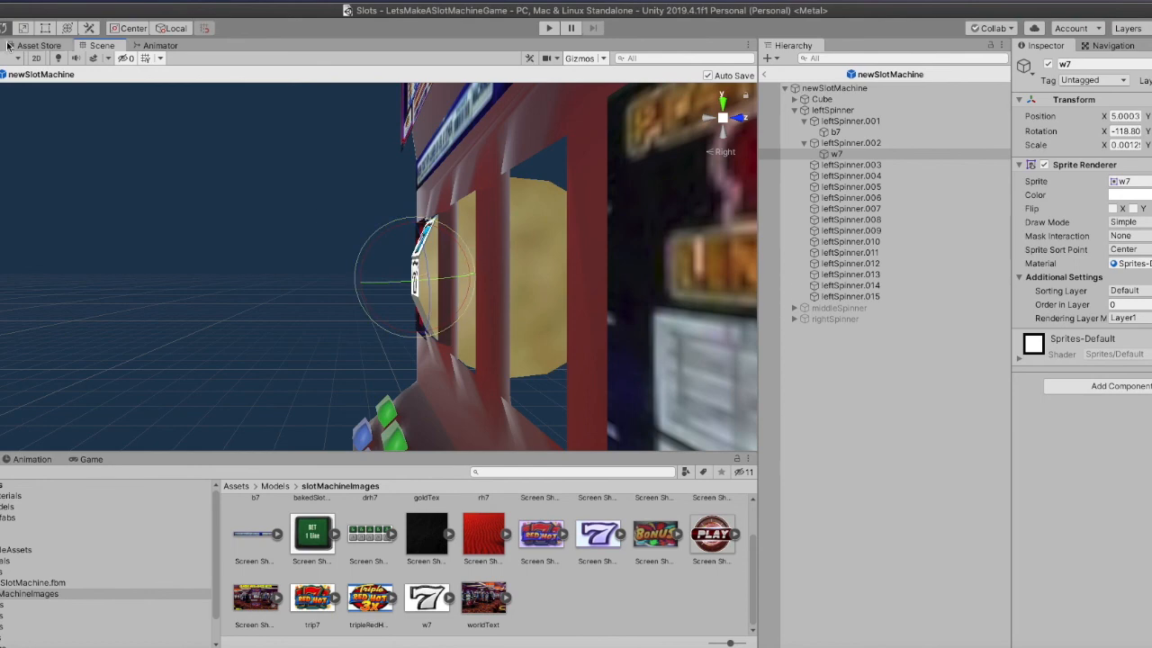
Shift w7 along its depth axis so it sits just in front of the segment face
key(w)
drag(474, 278, 466, 277)
right_drag(470, 327, 560, 339)
scroll(565, 335, down, 5)
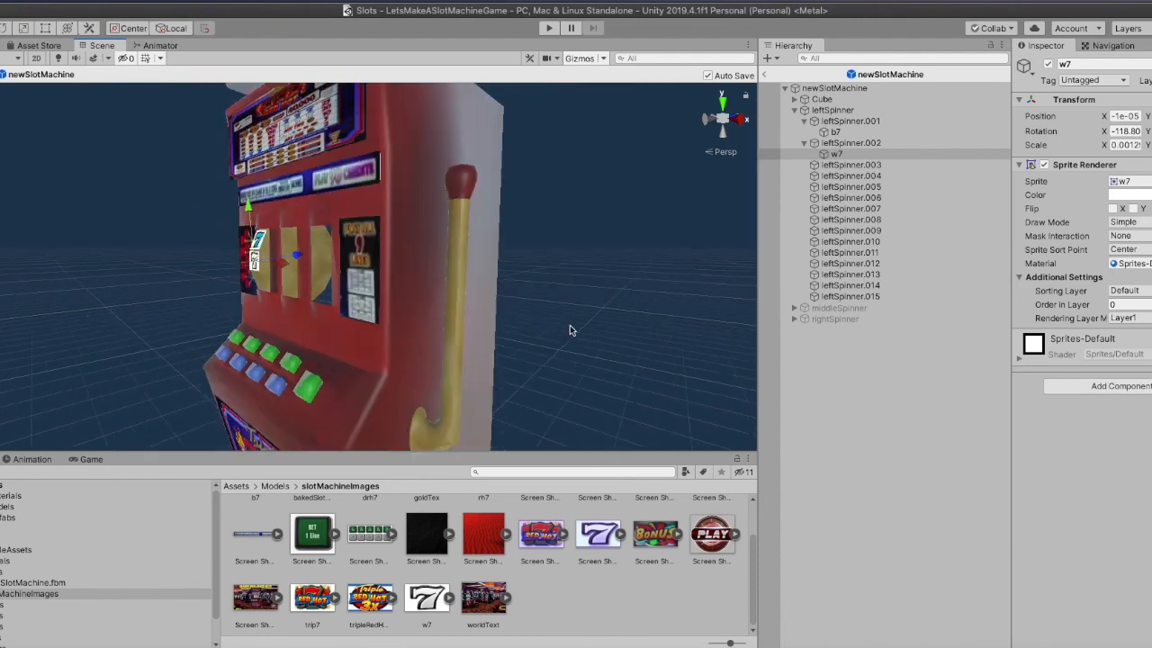
Widen w7 slightly to an X scale of about 0.0013 so it spans the full width of the segment
click(710, 126)
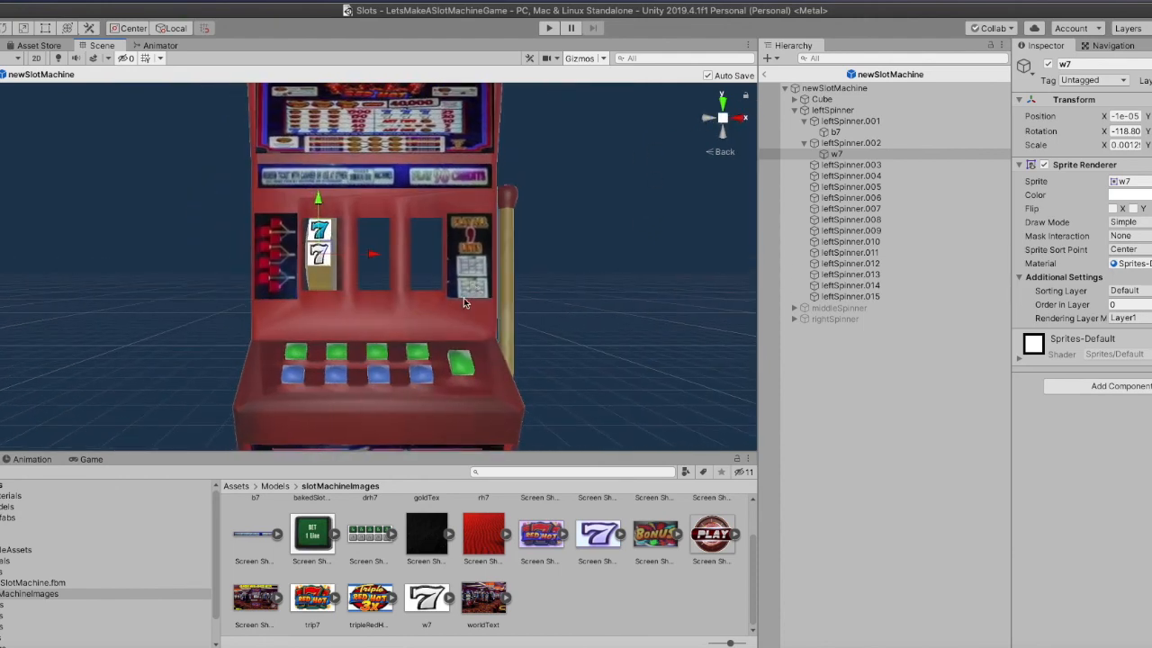
key(f)
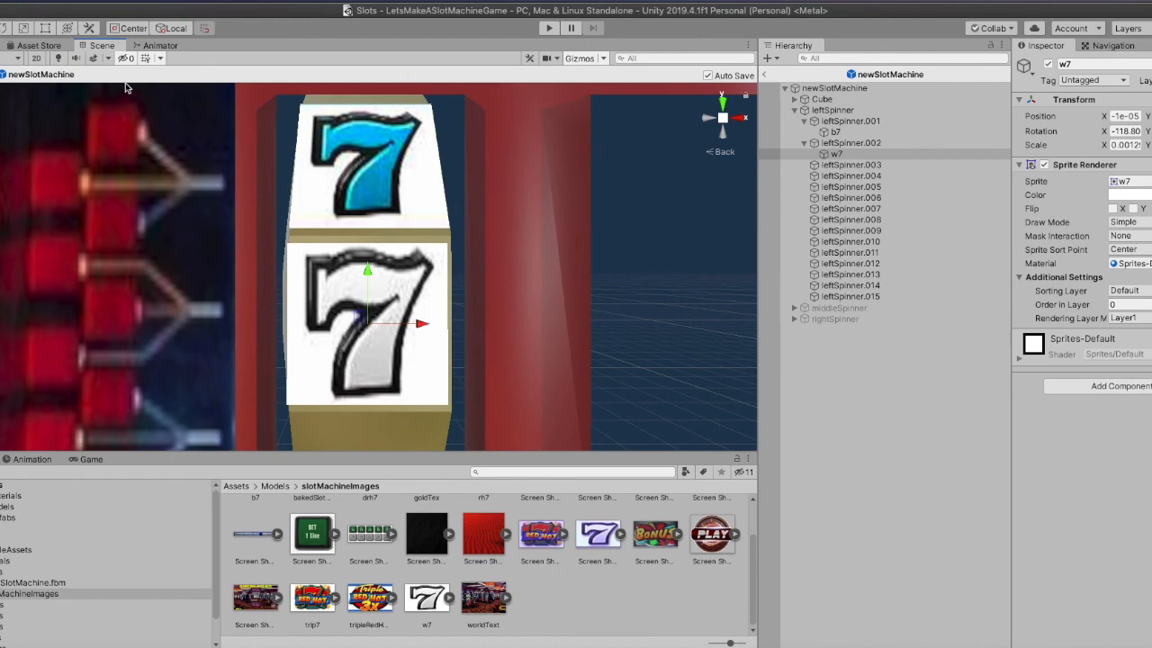
click(45, 28)
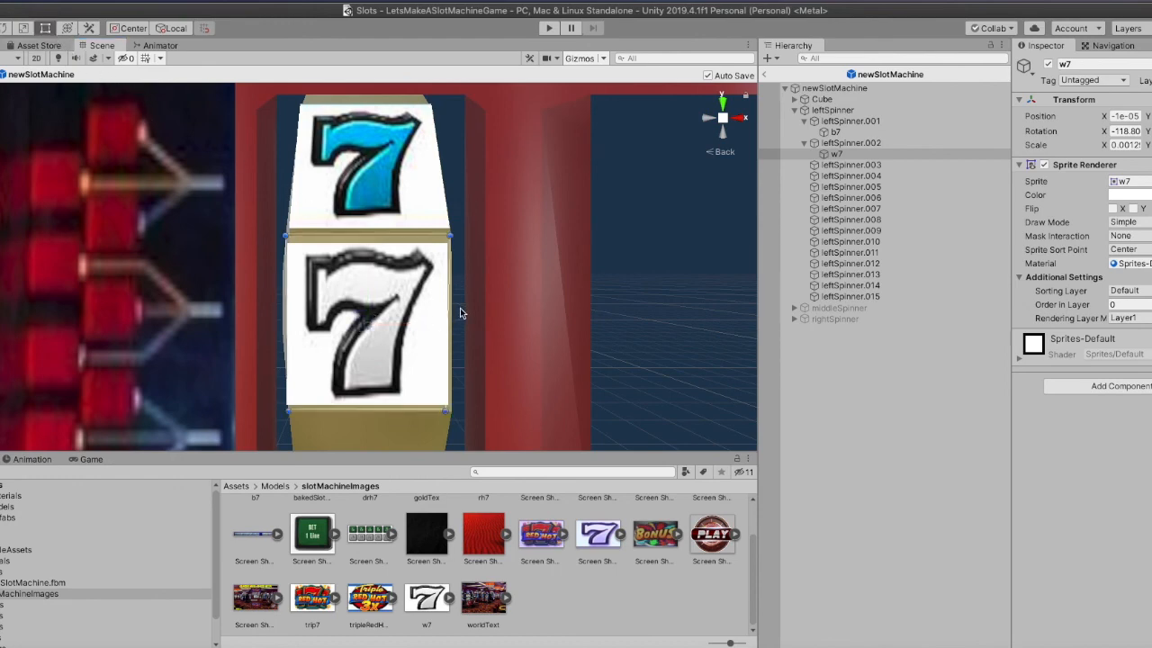
drag(450, 309, 453, 309)
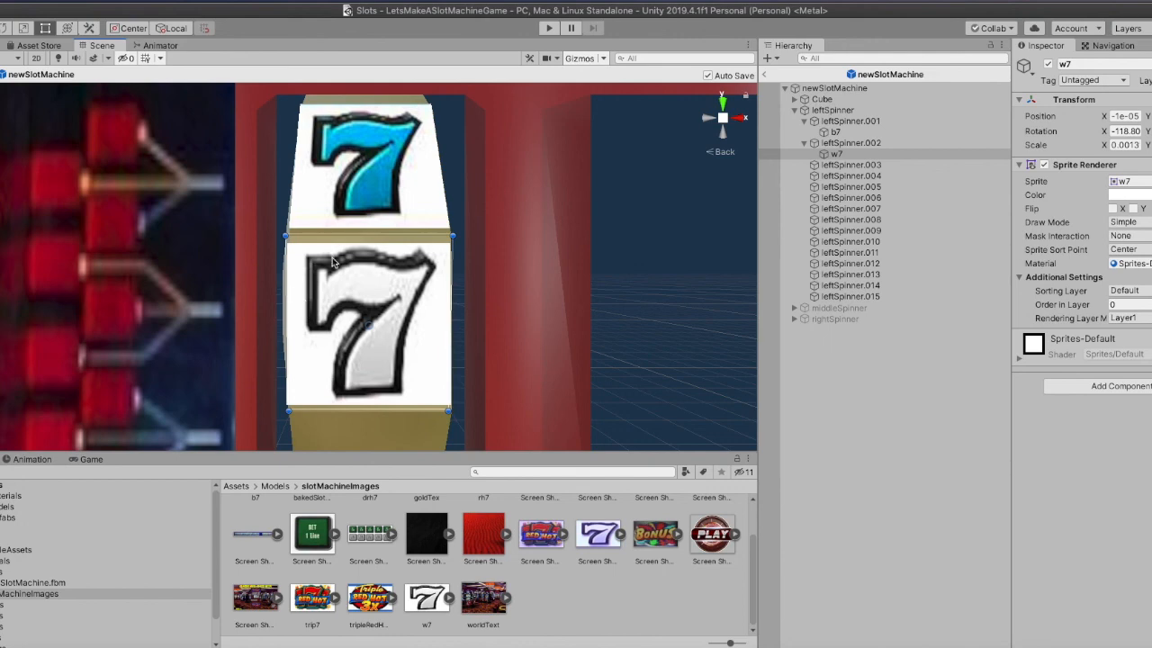
Extend the upper edge of w7 slightly towards b7 and check its fit on the segment from an angle
click(347, 235)
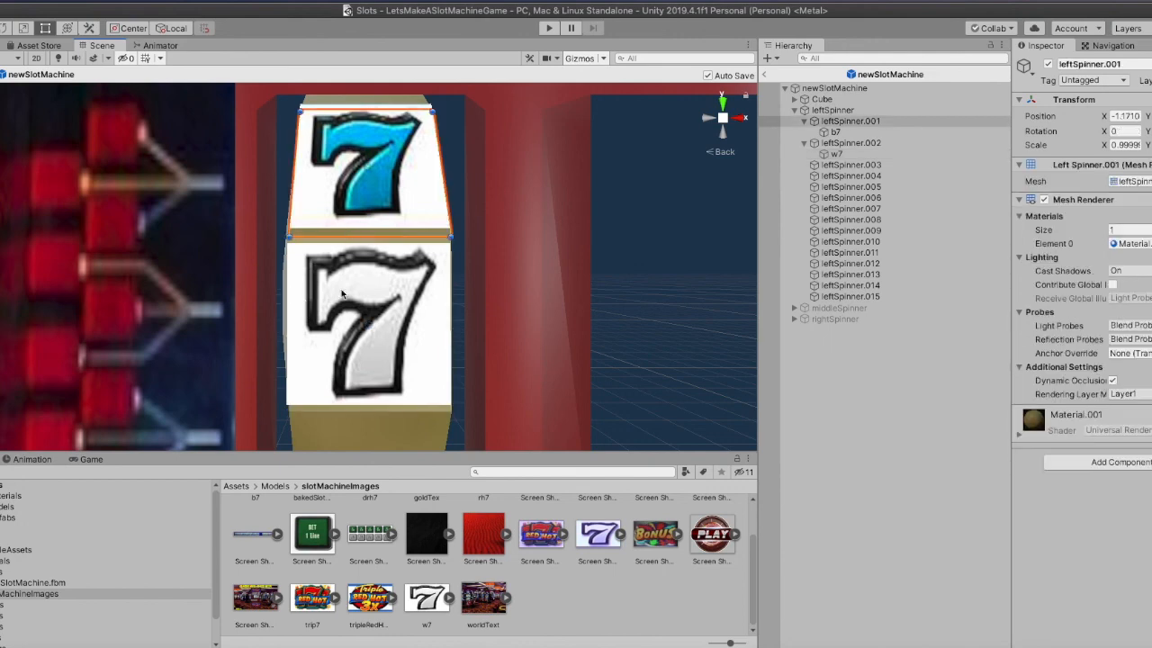
click(342, 292)
click(344, 268)
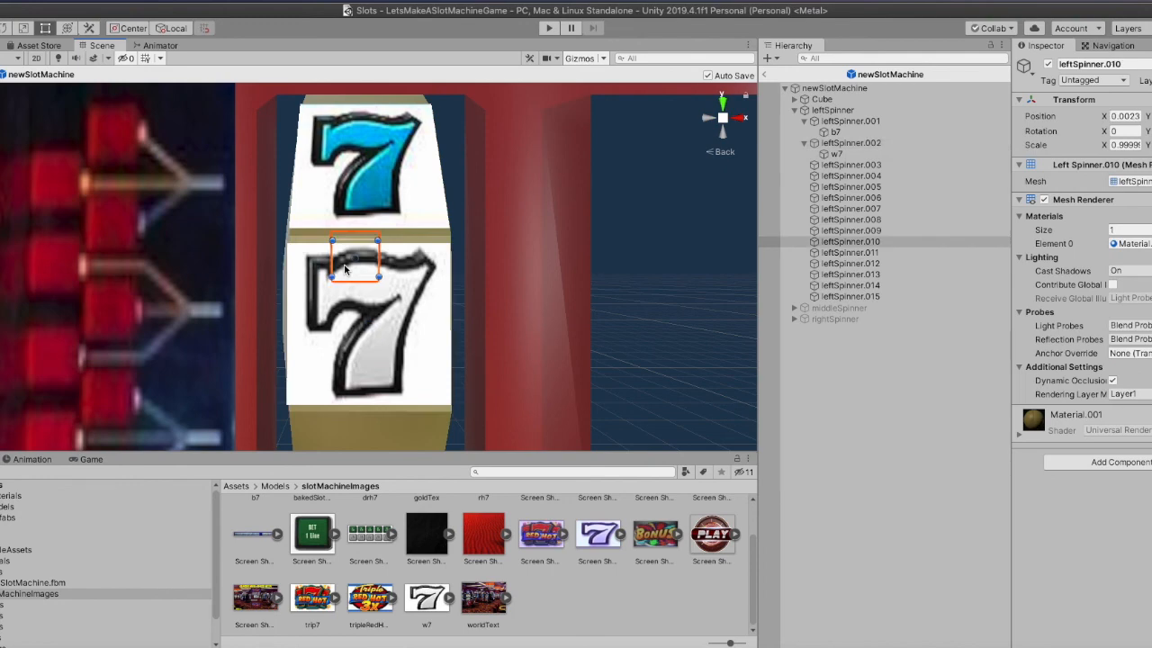
click(458, 351)
click(438, 351)
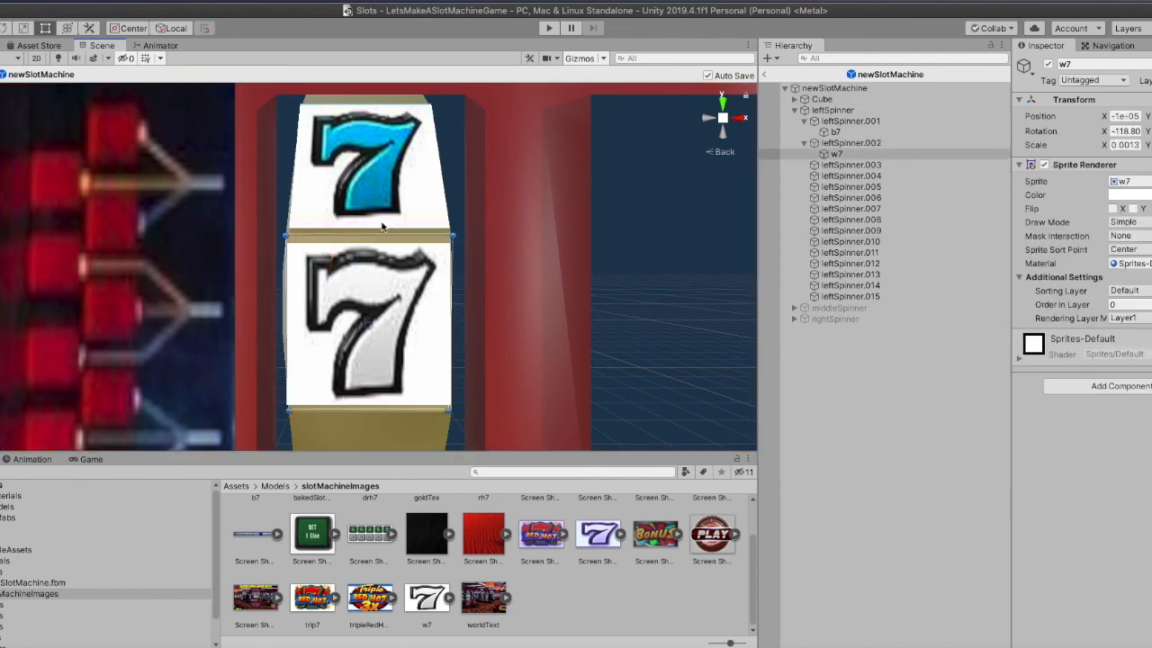
drag(381, 236, 382, 233)
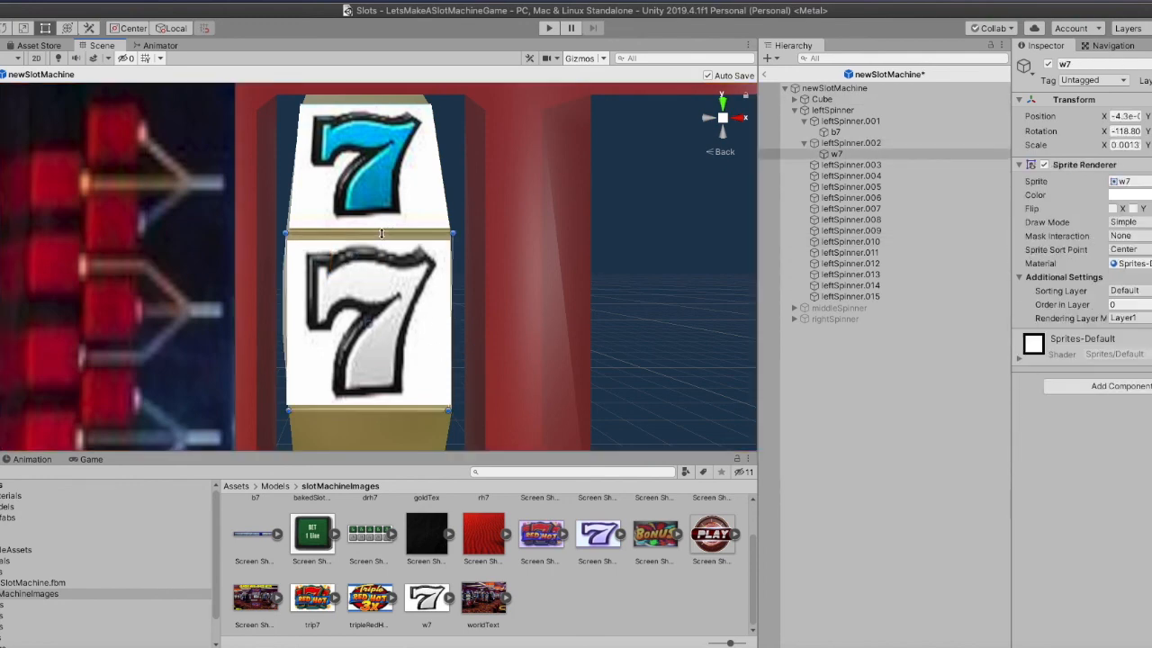
alt+drag(463, 381, 242, 380)
scroll(435, 378, down, 5)
scroll(434, 378, up, 5)
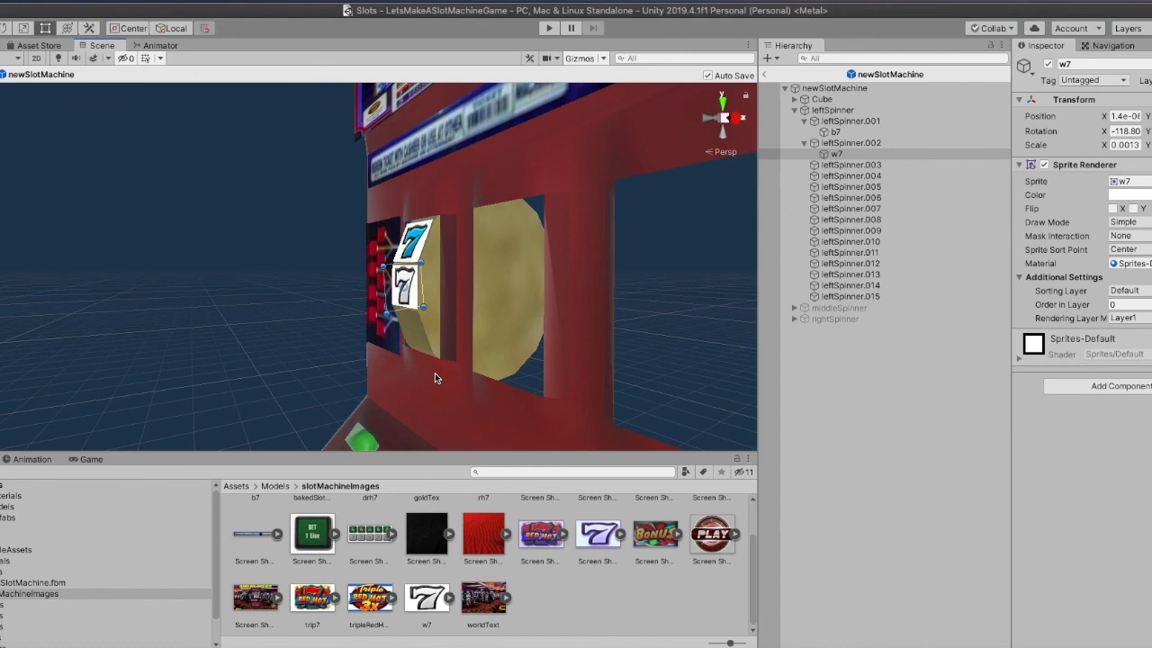
alt+drag(240, 275, 411, 273)
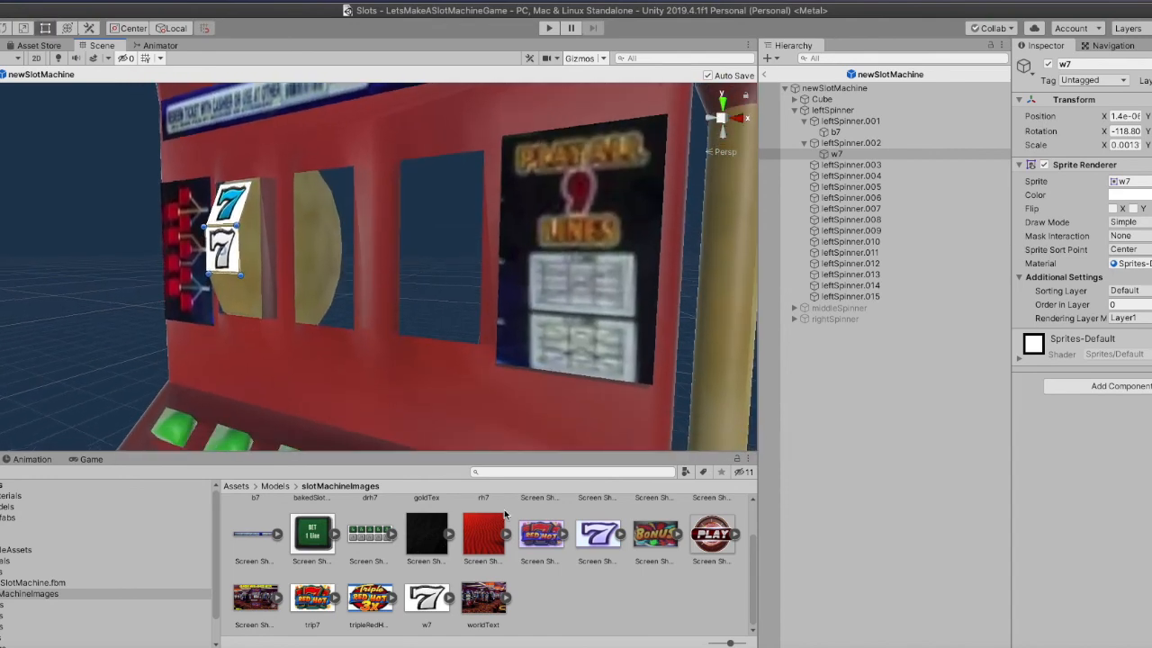
Add the rh7 image from the slotMachineImages folder as a child of leftSpinner.003
scroll(531, 528, up, 2)
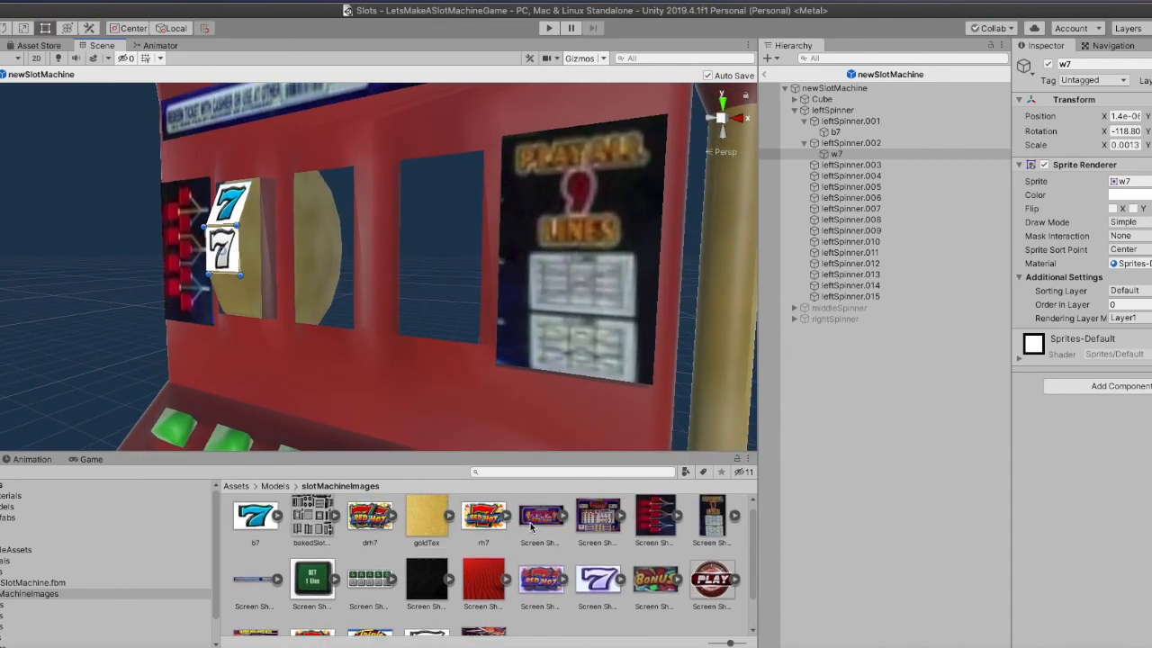
drag(484, 519, 836, 169)
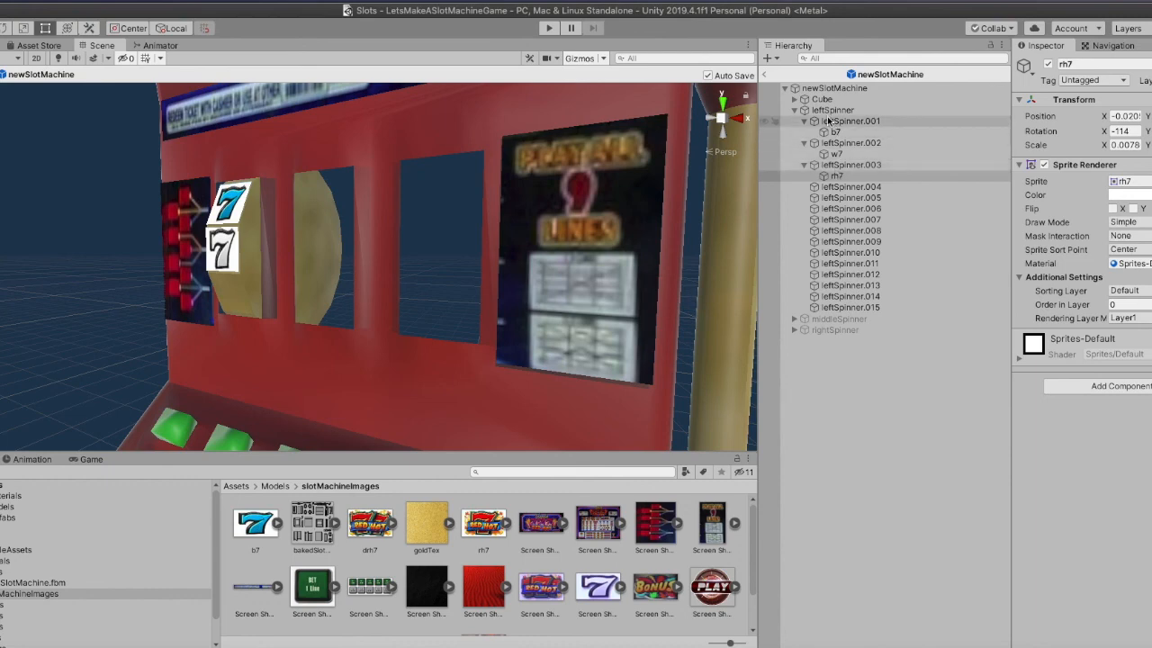
Calculate 114 + 24 and set the rotation of leftSpinner to 138 to turn the wheel by one segment
click(833, 110)
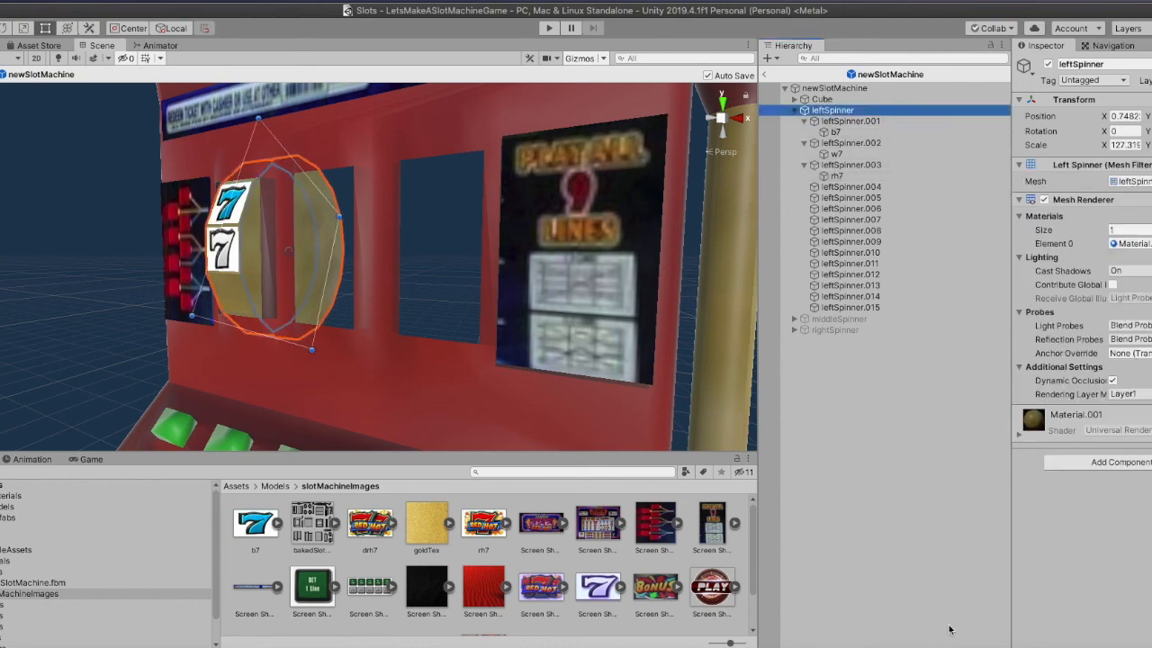
click(1079, 646)
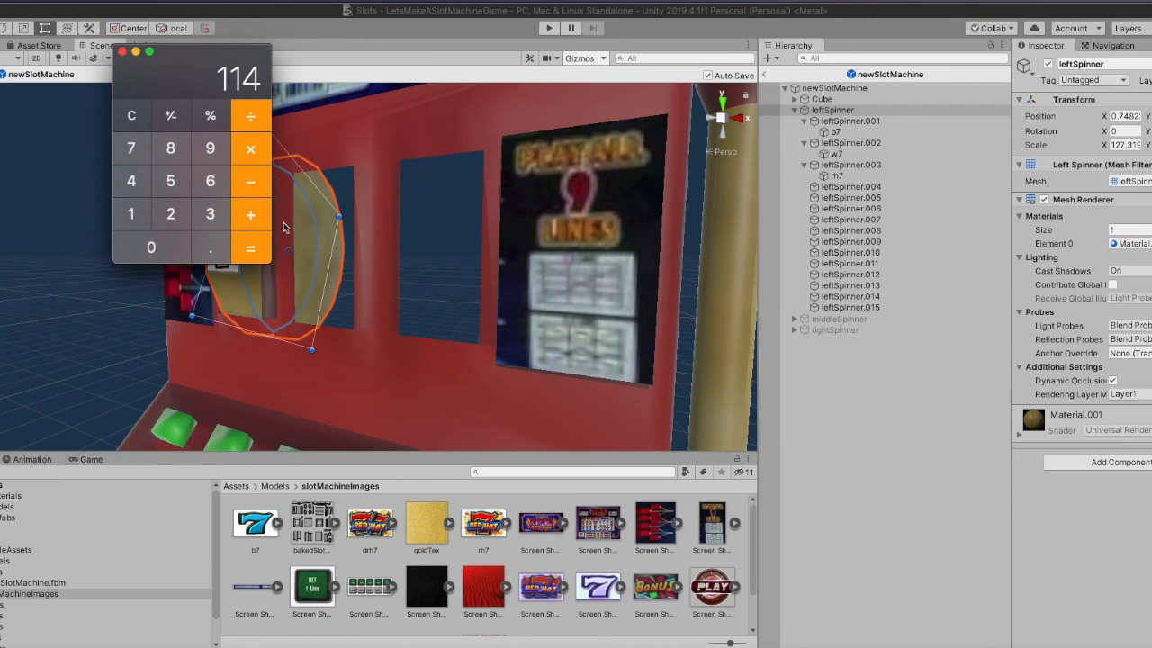
click(252, 216)
click(171, 216)
click(132, 180)
click(250, 248)
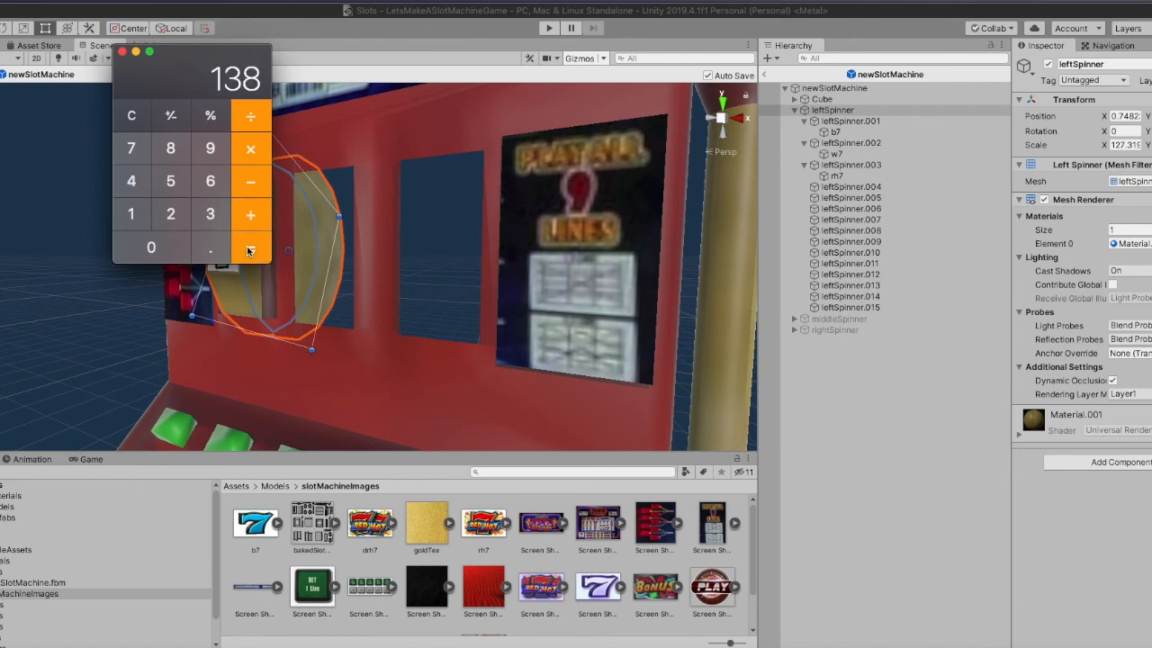
click(1148, 131)
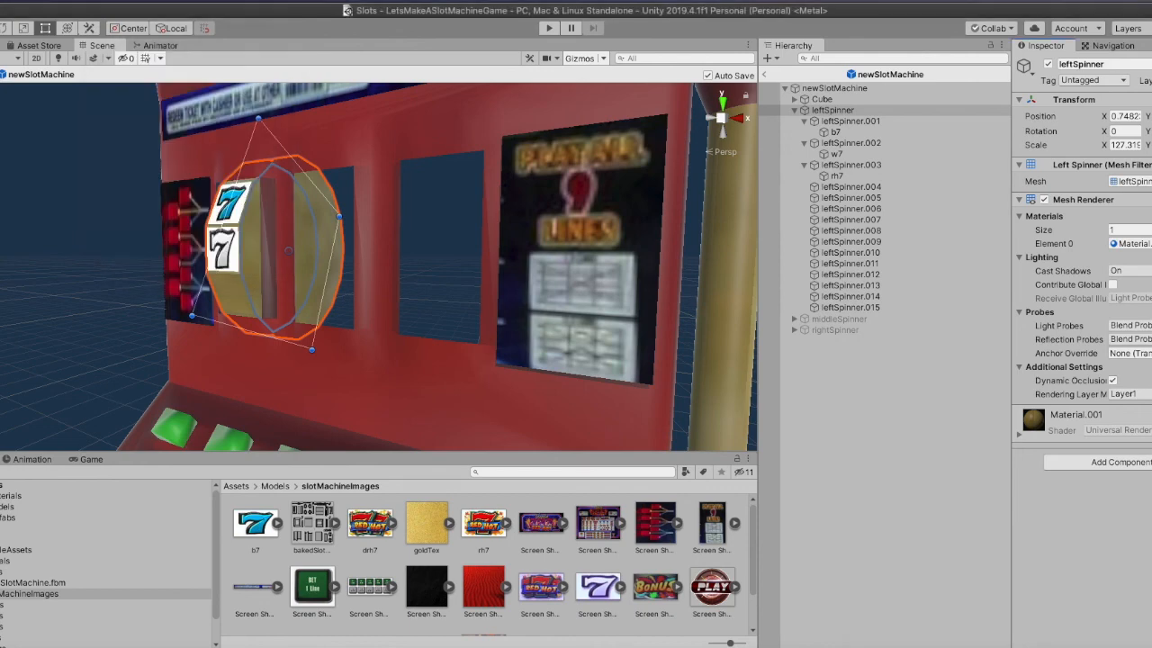
text(138)
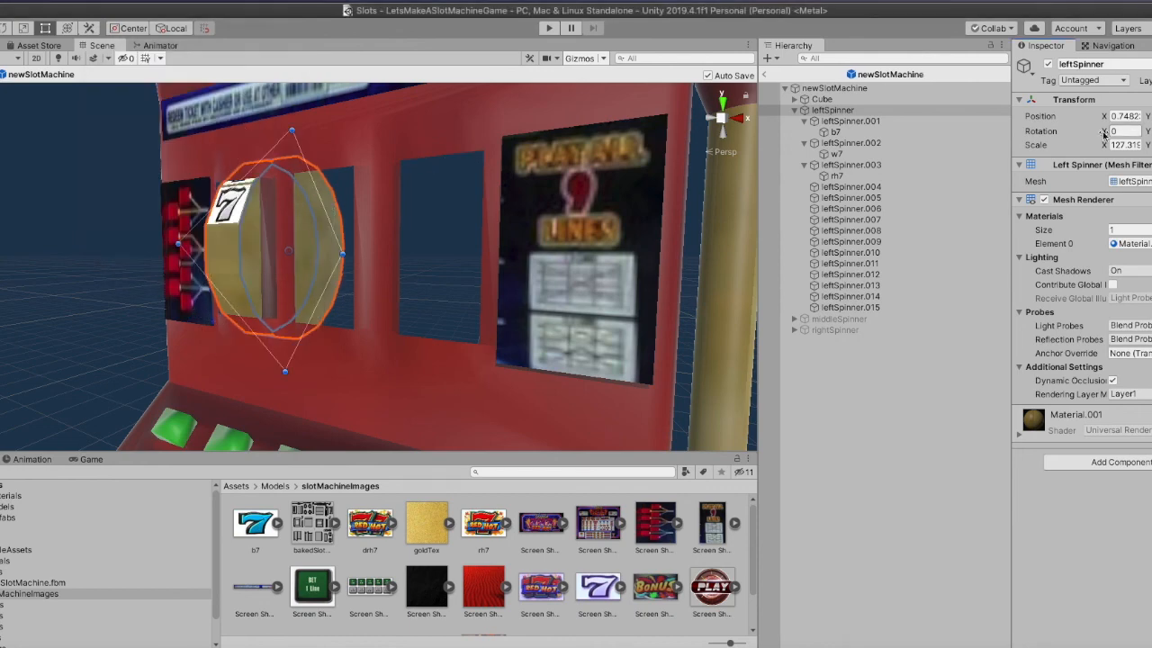
Reset the position of rh7 and select its parent segment leftSpinner.003 in the scene
click(835, 176)
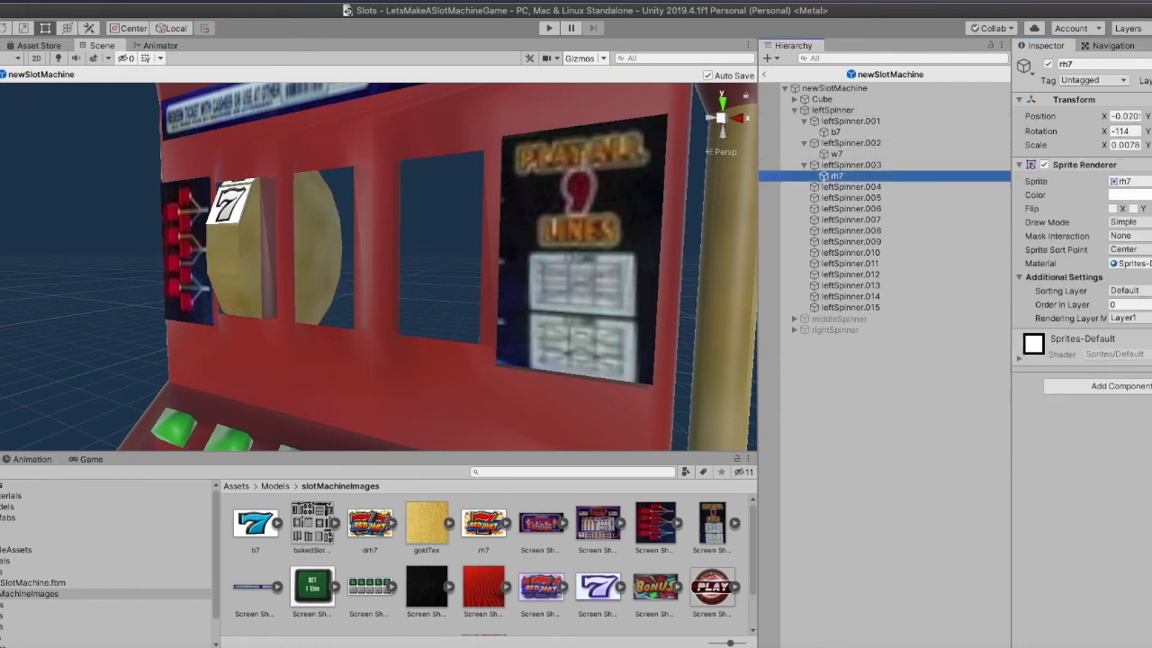
right_click(1108, 101)
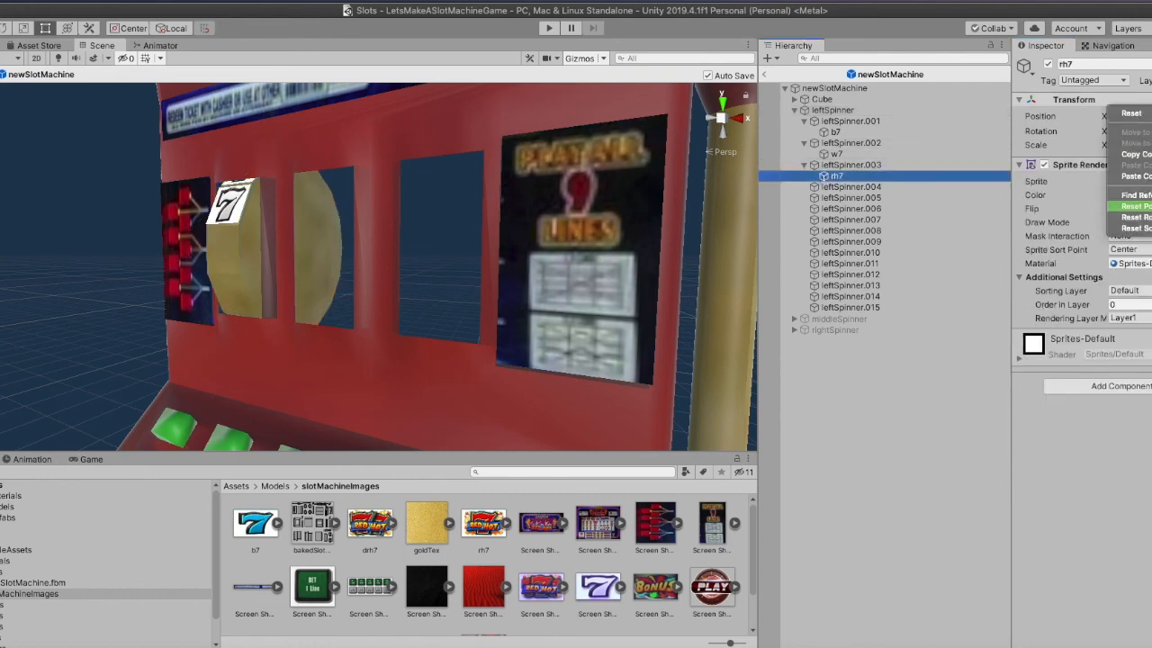
click(1133, 206)
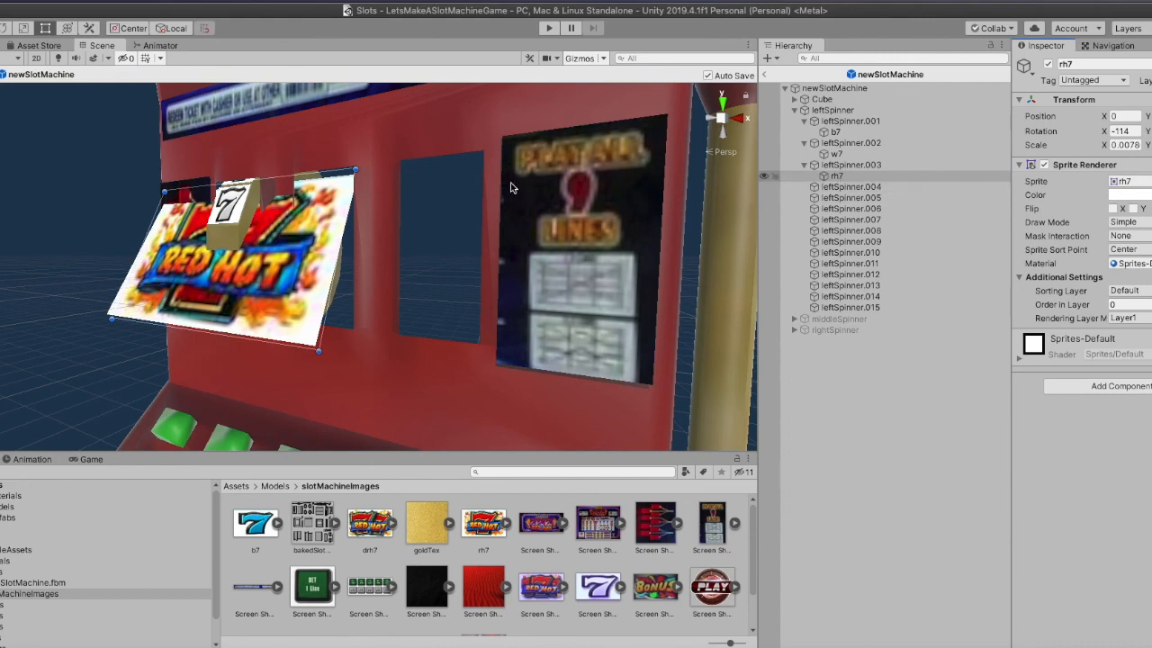
click(217, 237)
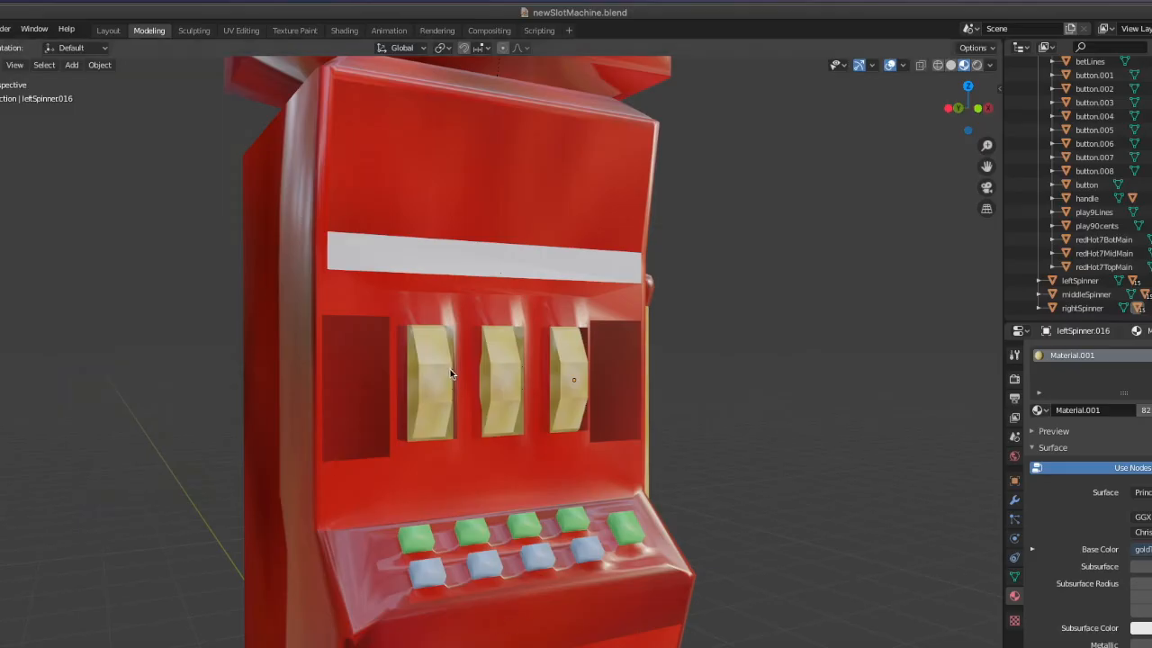
Switch to Blender and set the origin of leftSpinner.002 to its center of mass (surface)
click(433, 417)
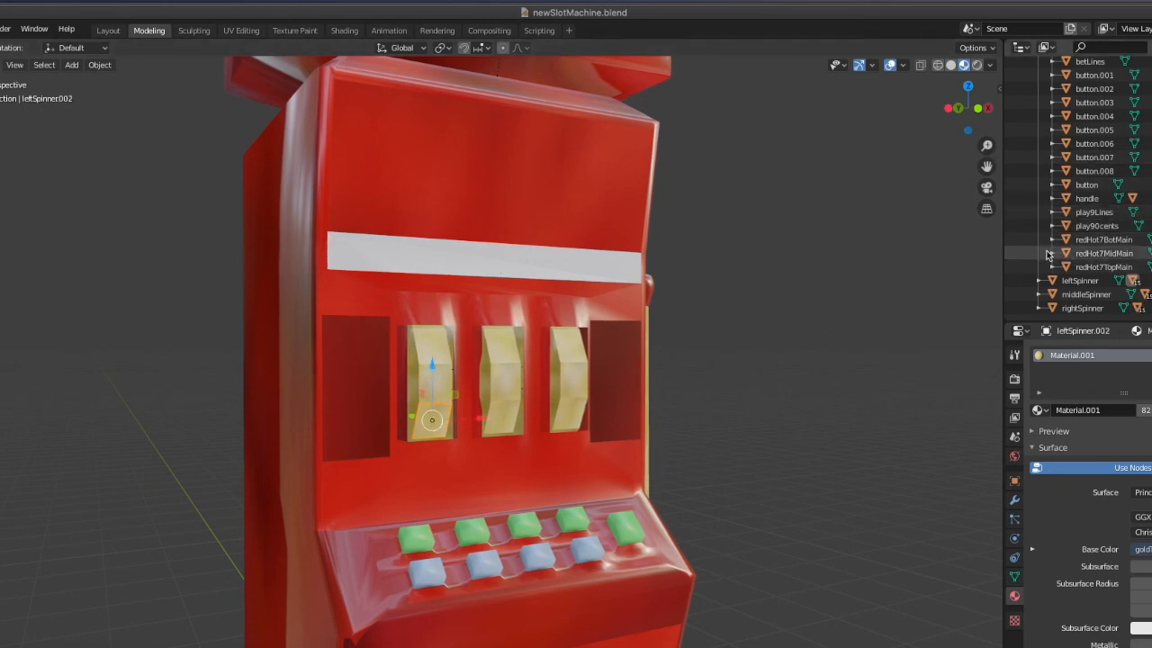
right_click(437, 427)
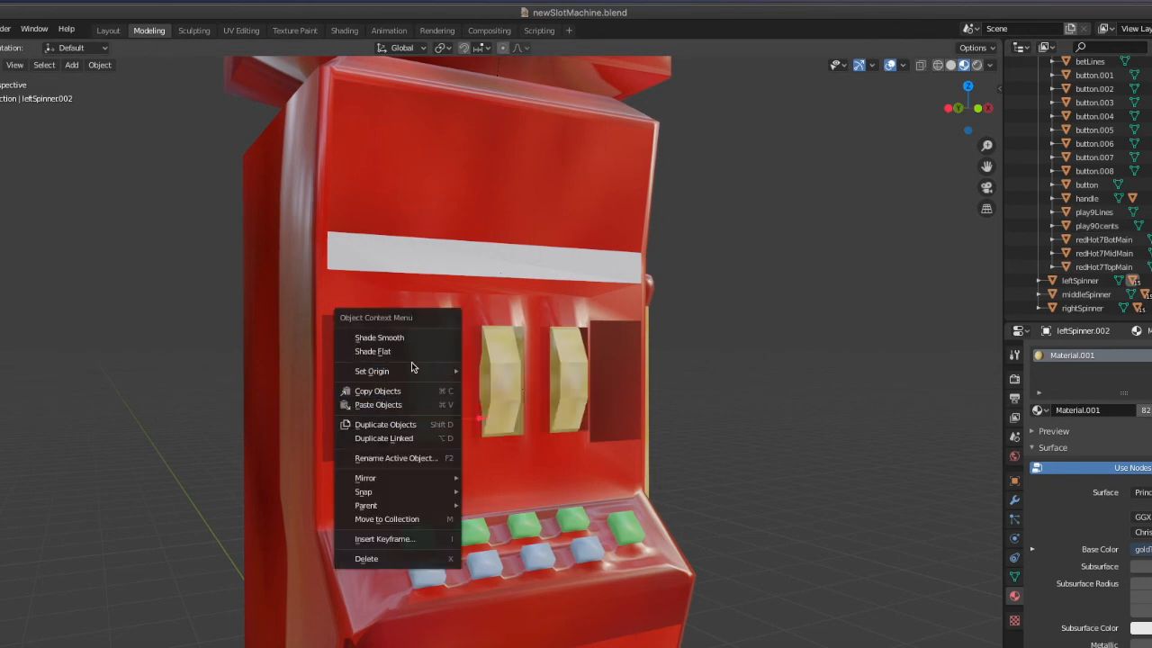
mouse_move(411, 375)
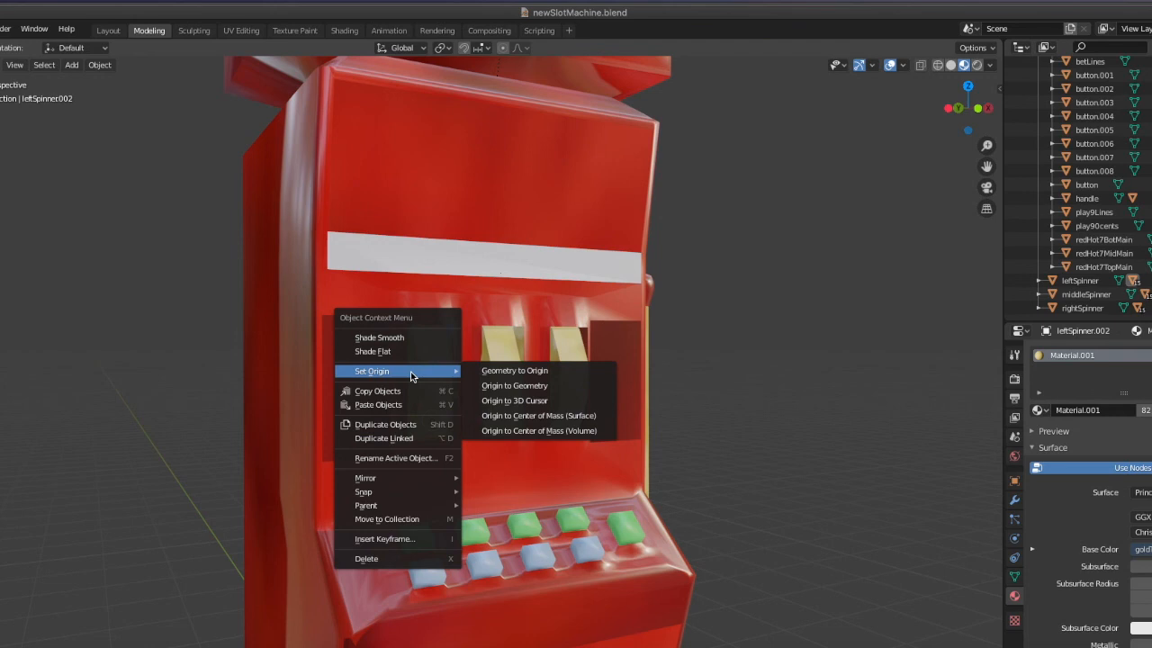
click(516, 417)
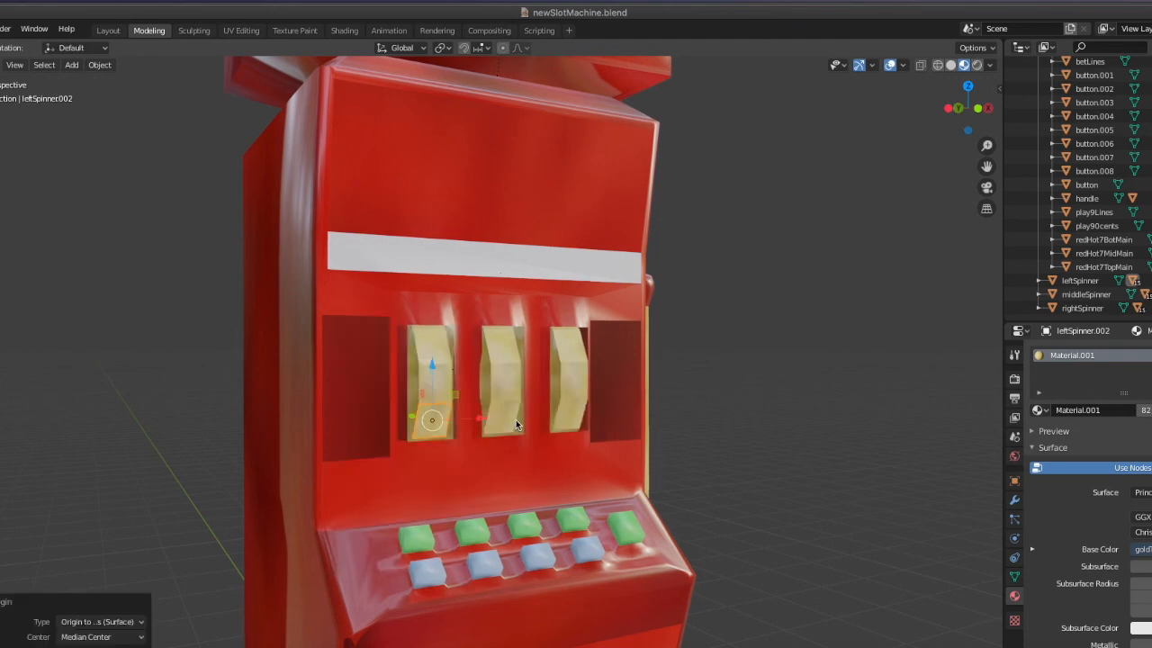
Set the origin of leftSpinner.002 to its center of mass (volume), viewing the machine from the side
right_click(460, 440)
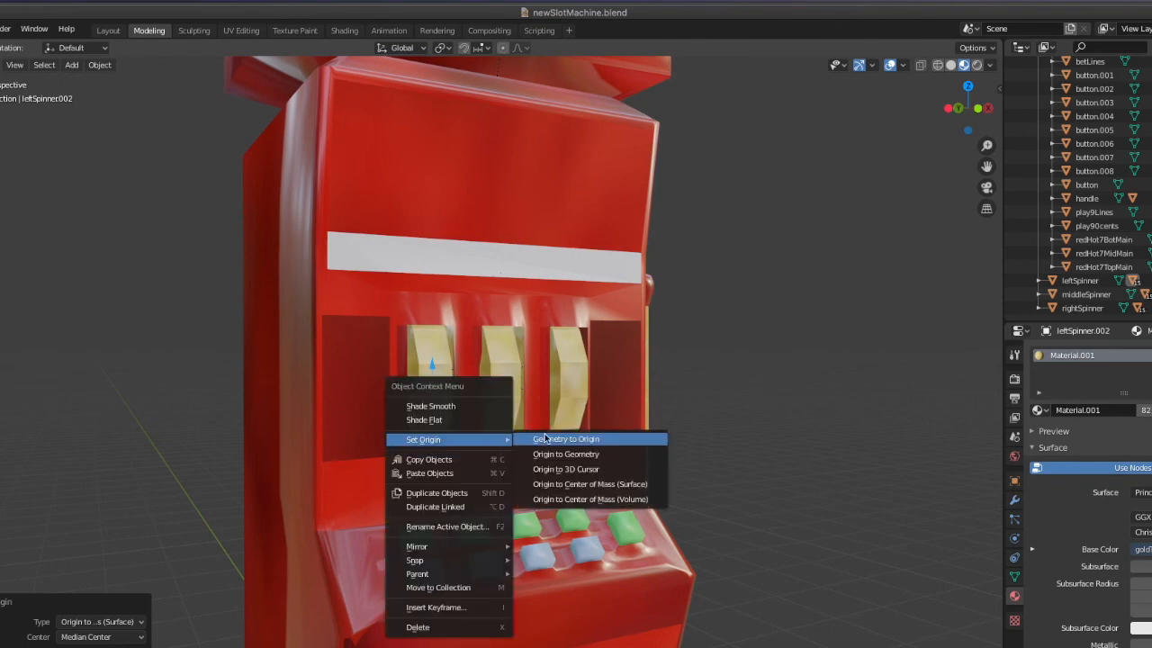
middle_drag(712, 559, 875, 517)
right_click(395, 455)
mouse_move(387, 448)
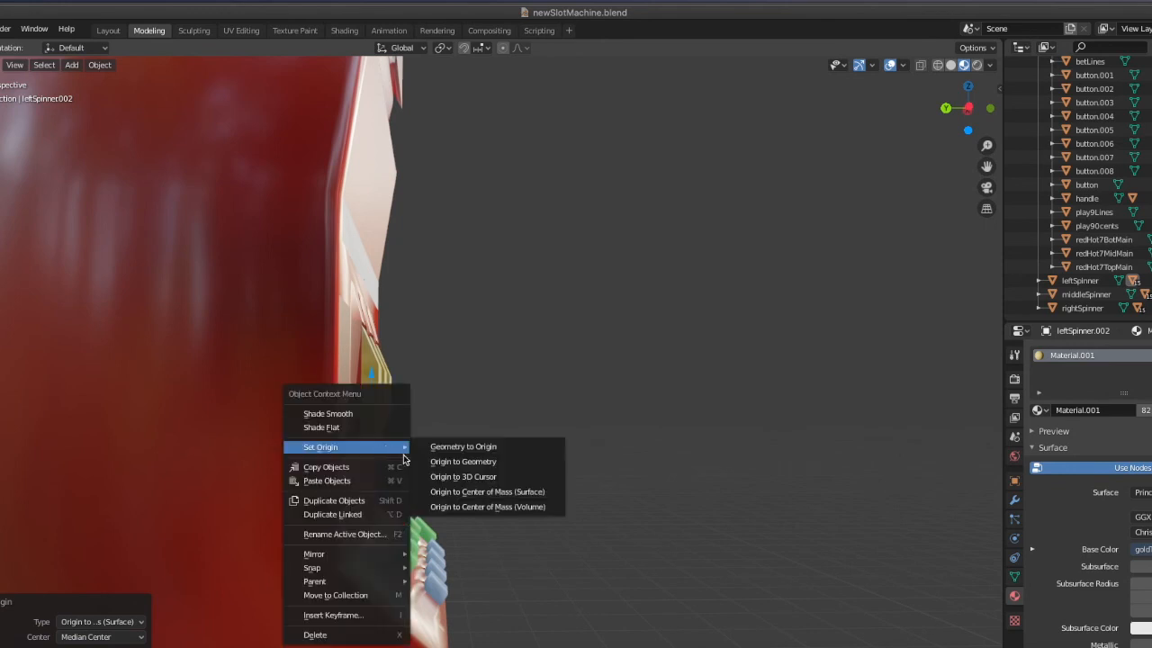
click(443, 509)
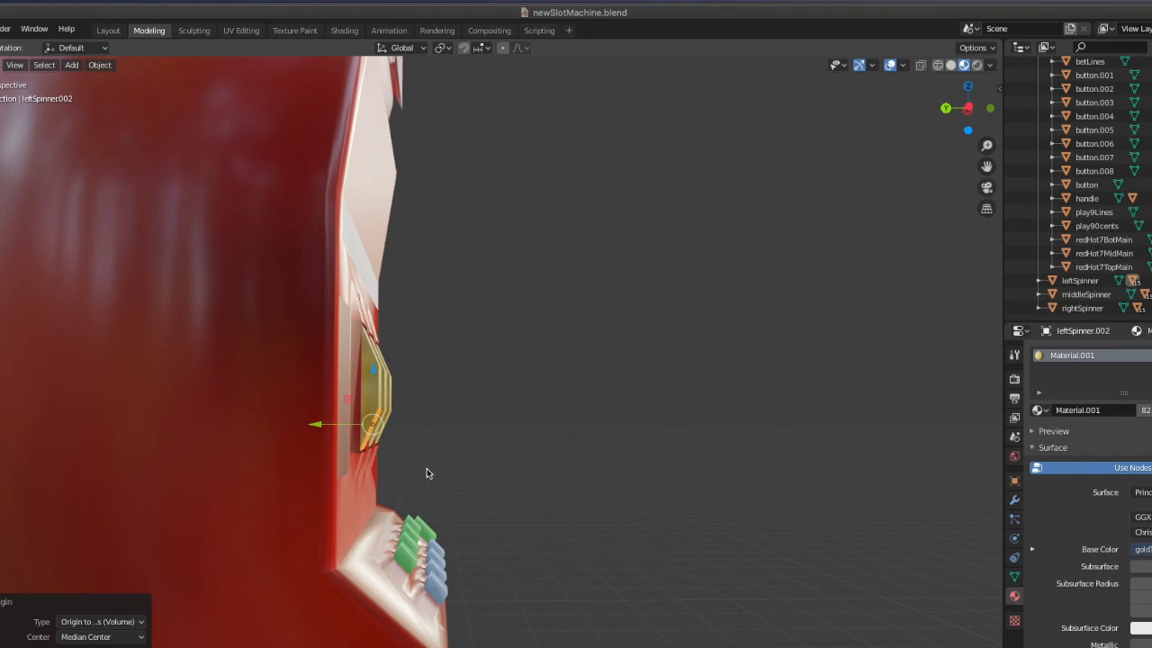
Select the upper wheel segment leftSpinner.015 and examine where its origin sits from the side and the front
click(380, 398)
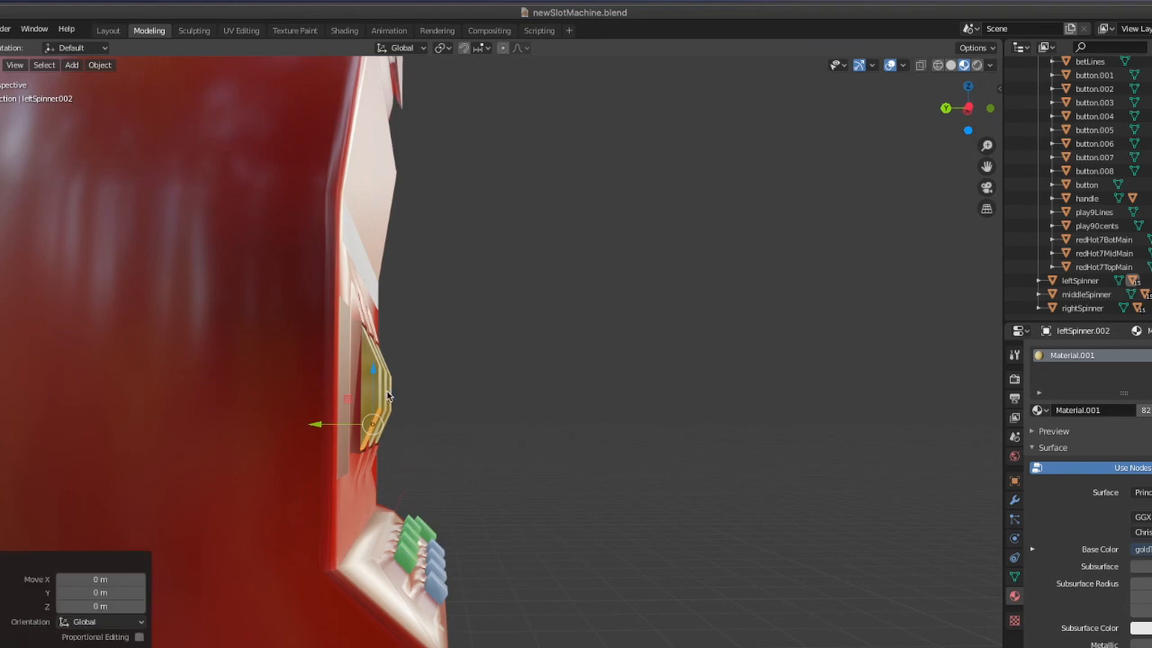
middle_drag(650, 406, 617, 375)
click(451, 337)
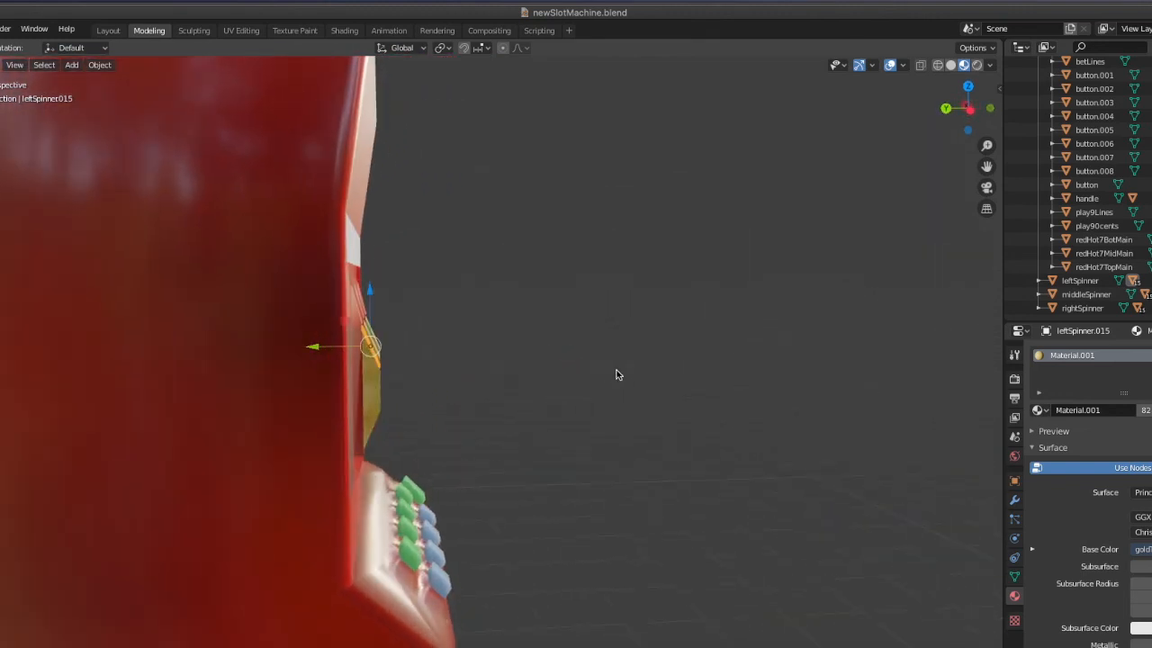
middle_drag(615, 374, 432, 378)
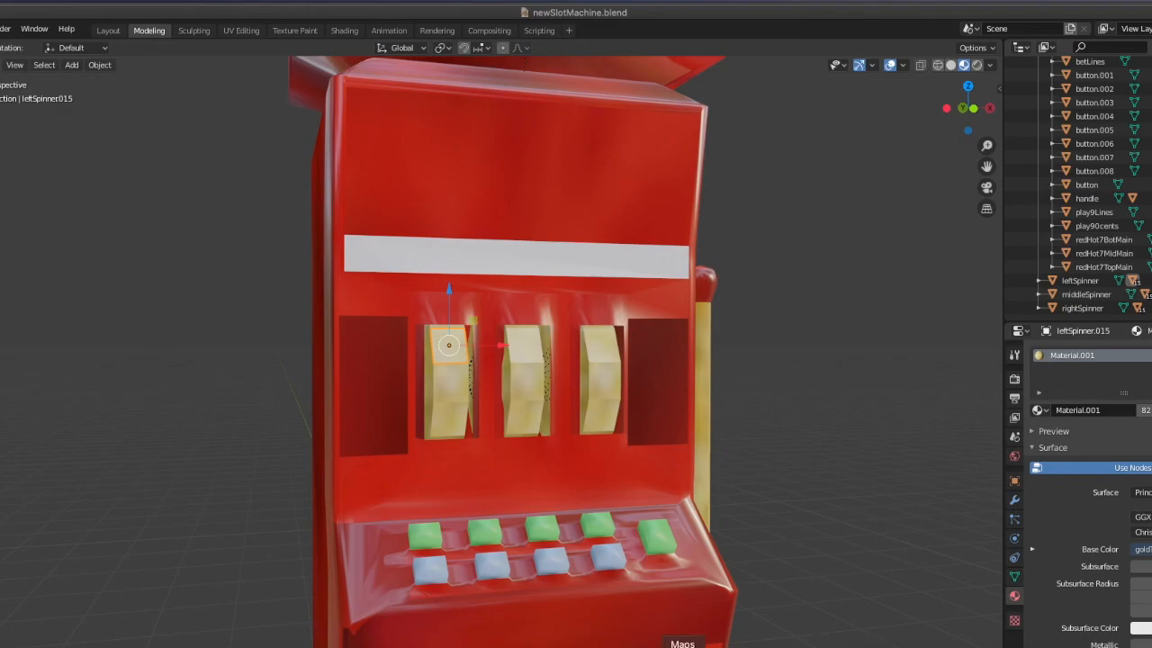
Switch back to Unity and copy the Transform values of w7 onto rh7
click(1026, 645)
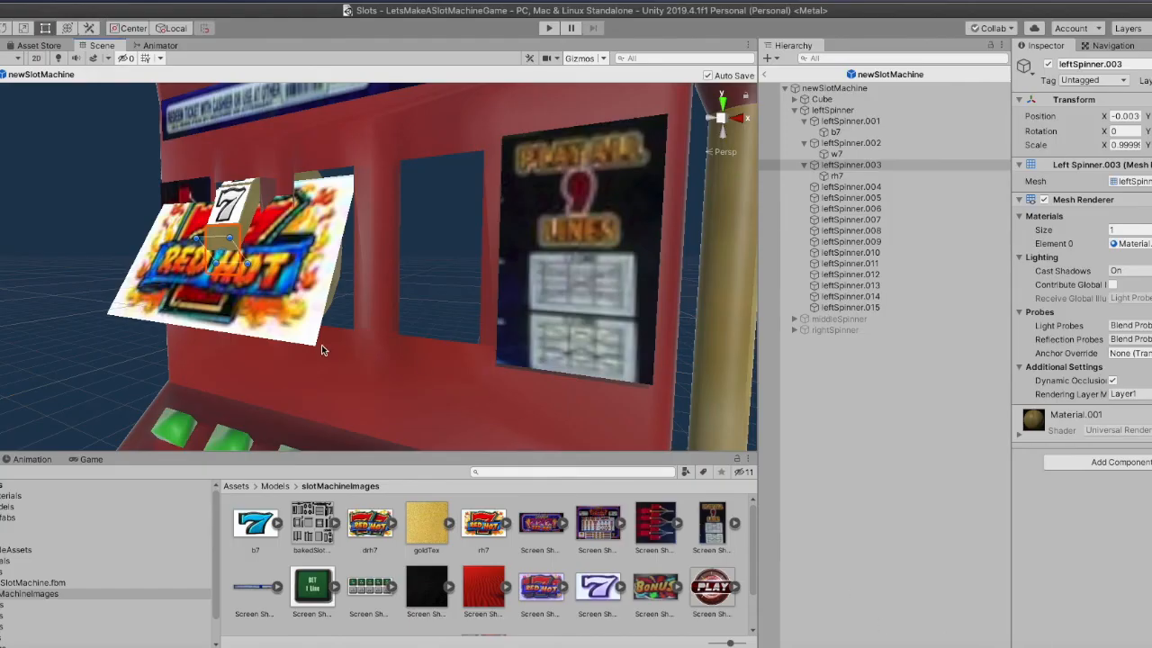
click(826, 155)
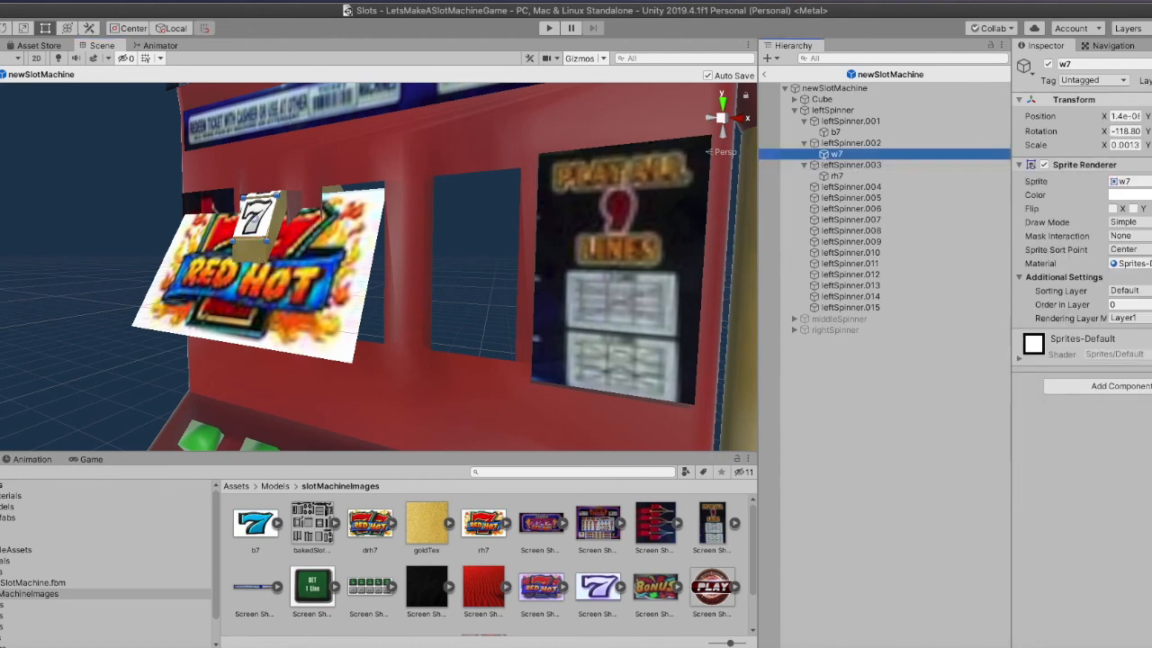
click(1150, 100)
click(1148, 154)
click(935, 175)
click(1150, 100)
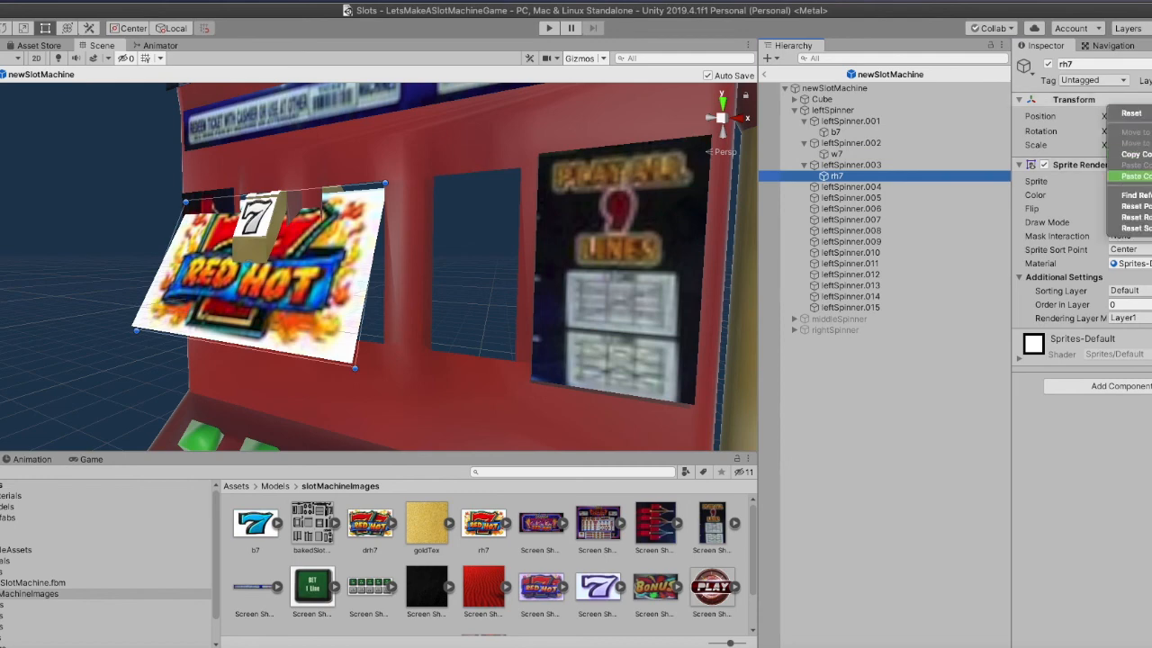
click(1136, 175)
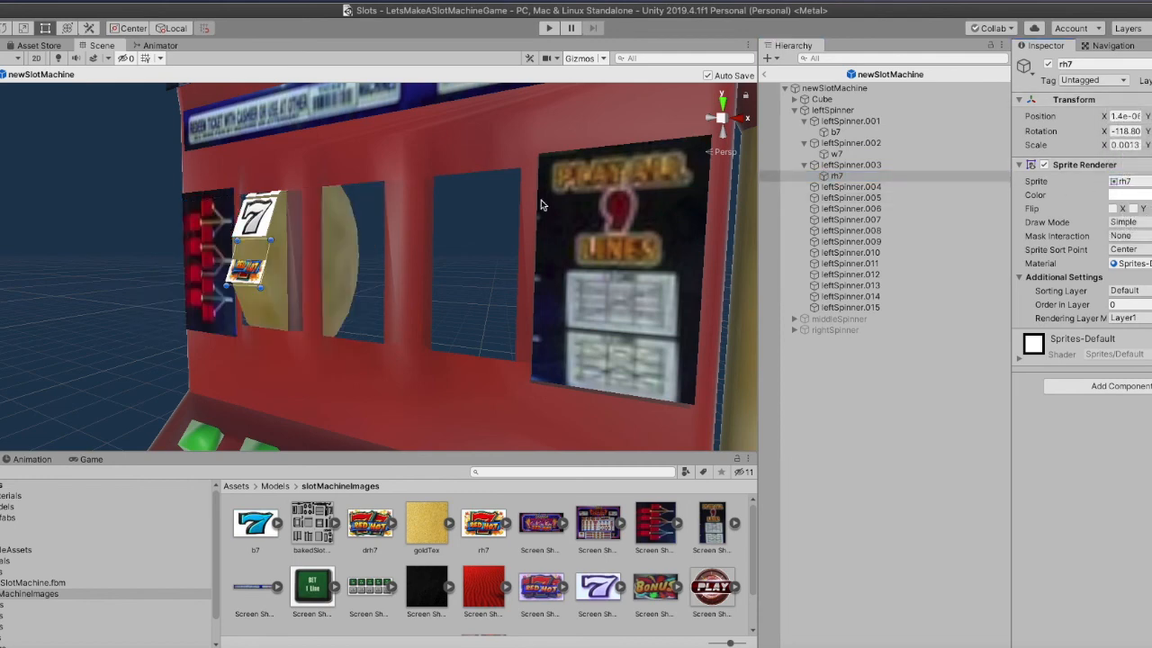
Rotate rh7 about its X axis to about -137.31 degrees in the side view
key(e)
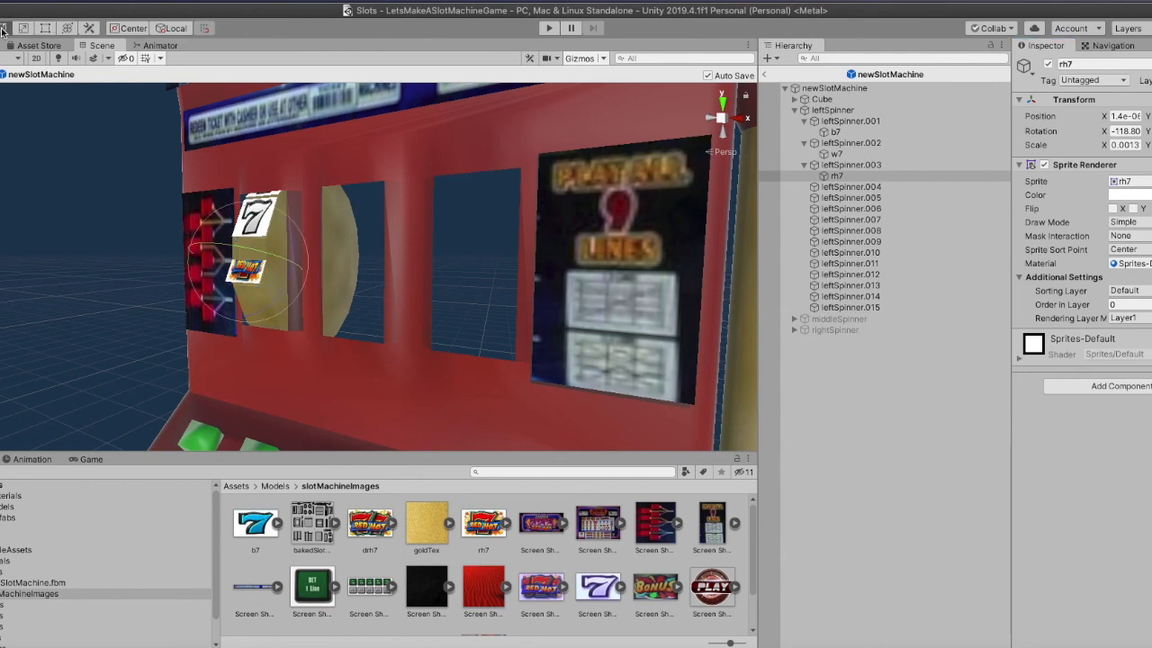
click(717, 120)
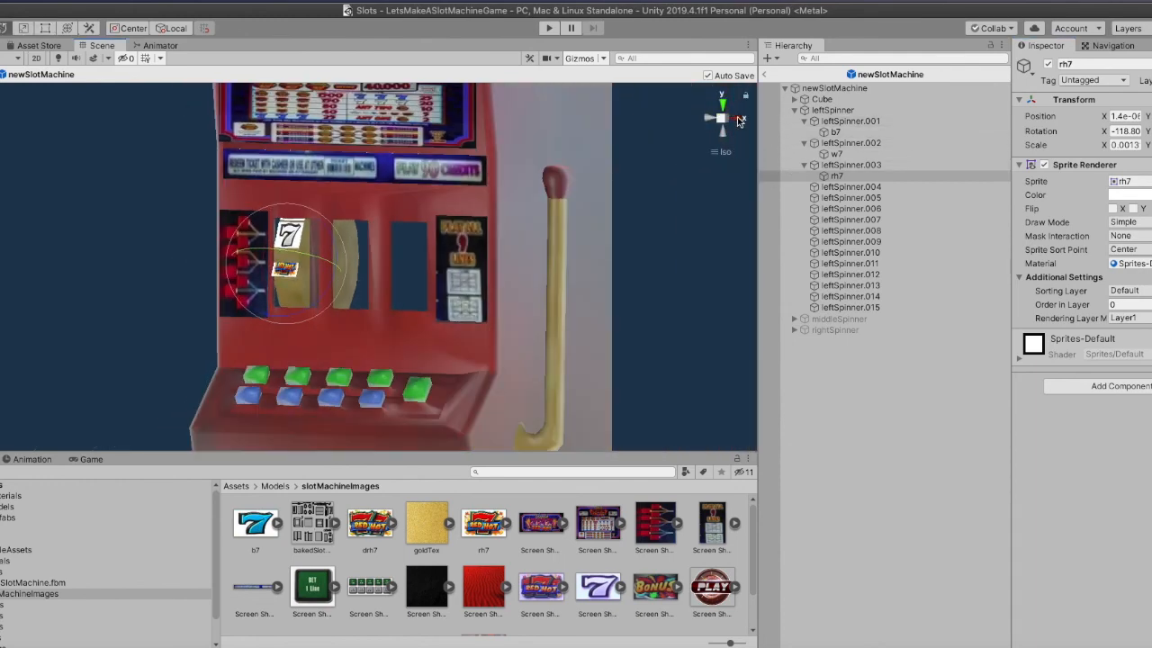
click(738, 120)
scroll(458, 252, up, 2)
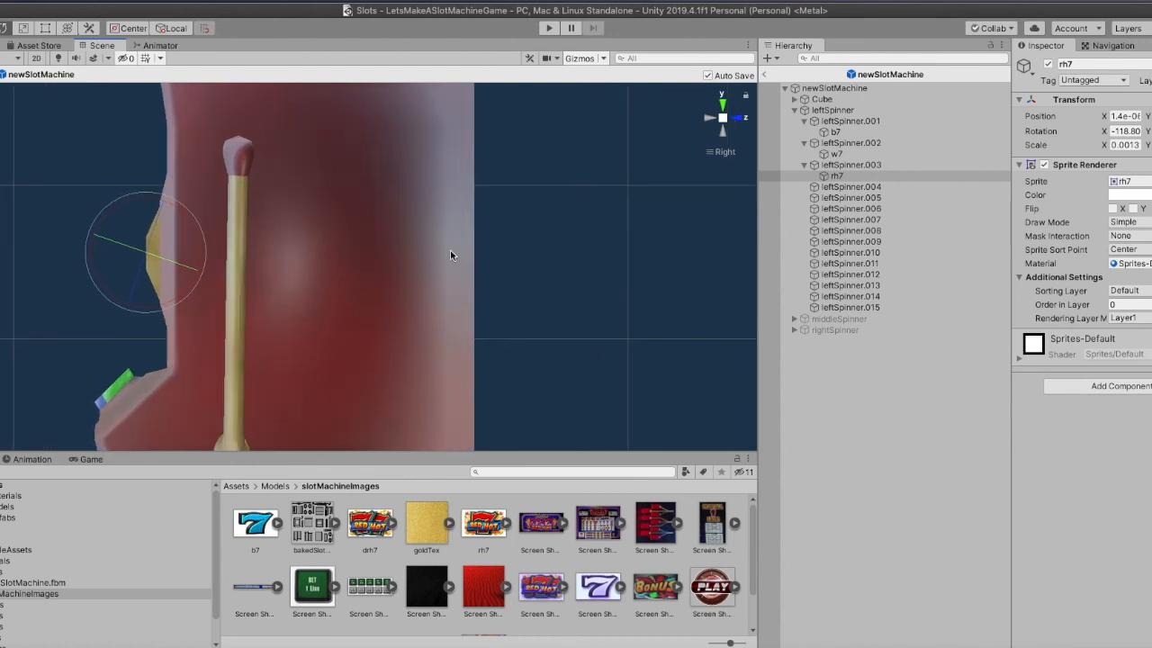
key(f)
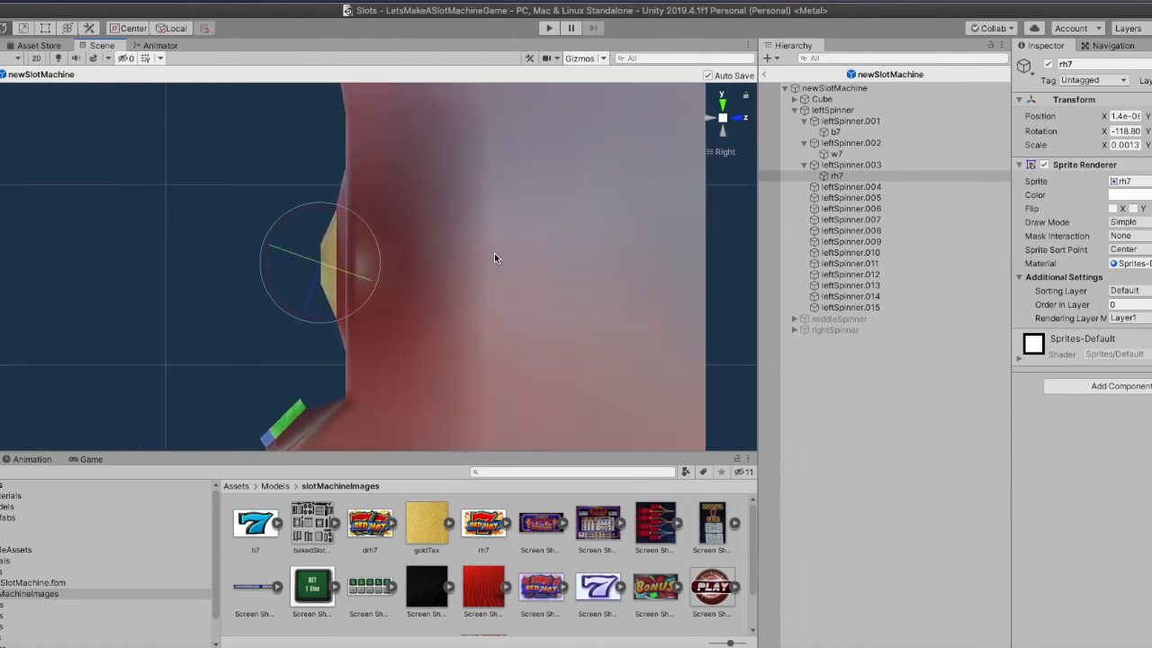
drag(369, 257, 364, 220)
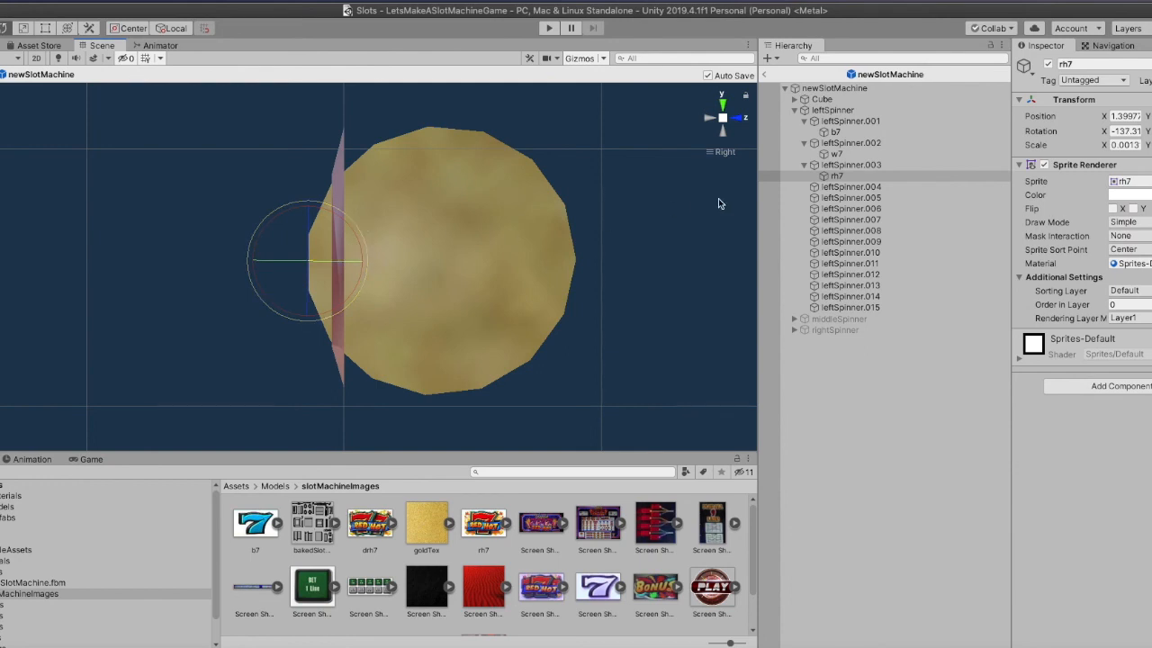
Stretch rh7 vertically to fill the leftSpinner.003 segment and shift it onto the segment face below w7
click(707, 120)
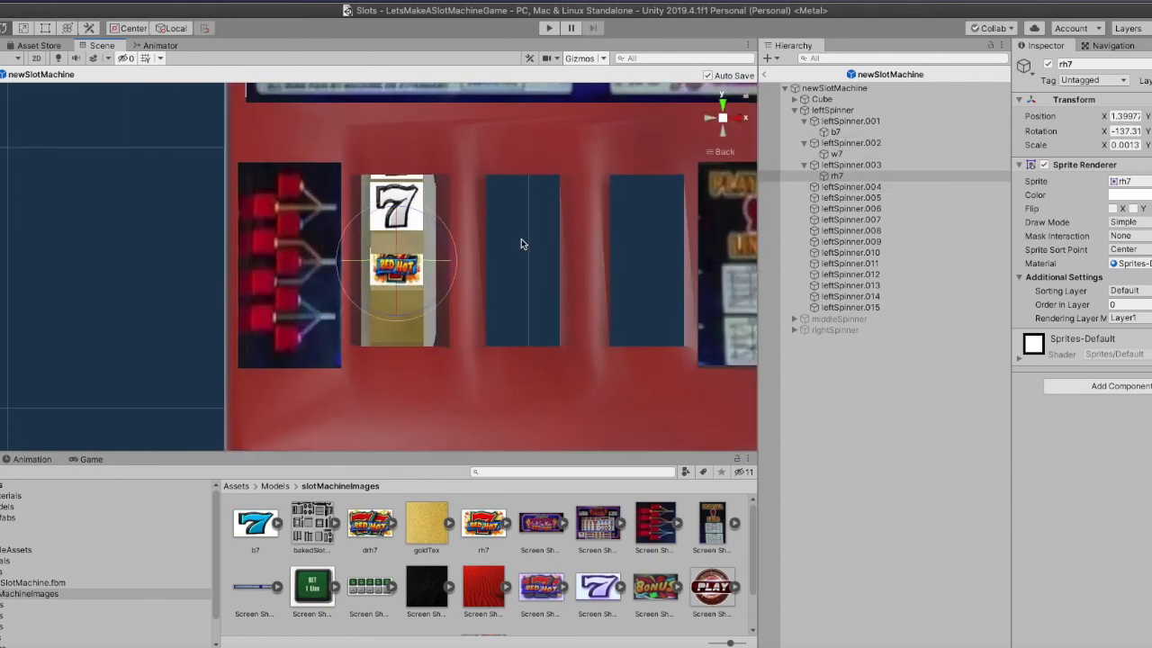
scroll(521, 239, up, 2)
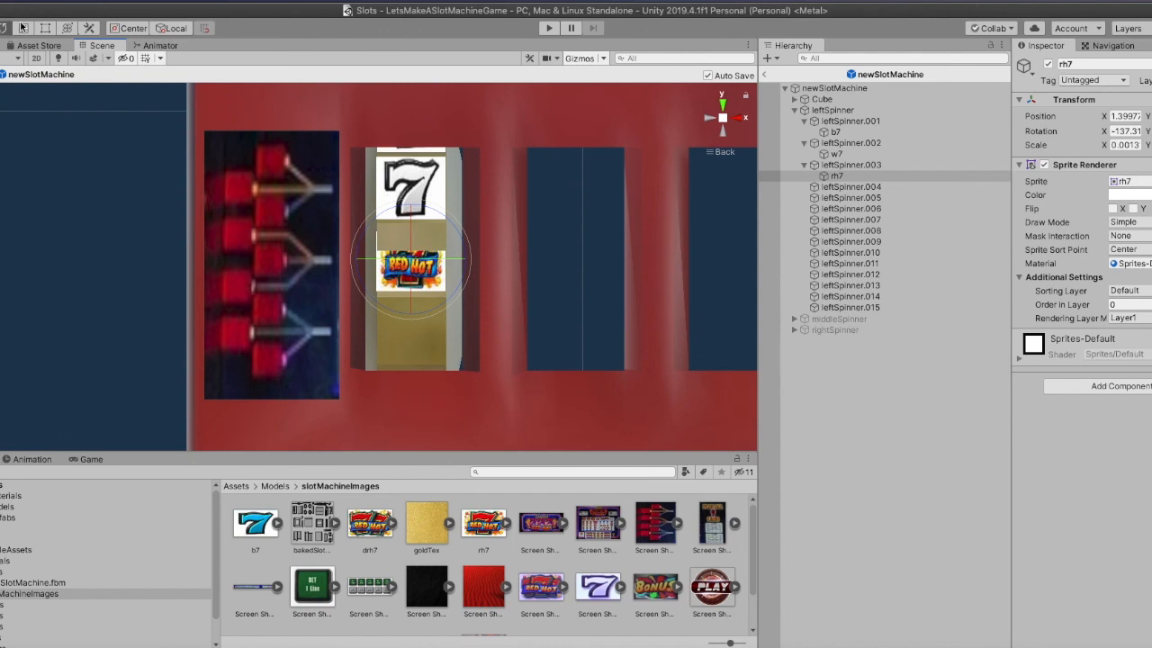
alt+drag(498, 283, 331, 277)
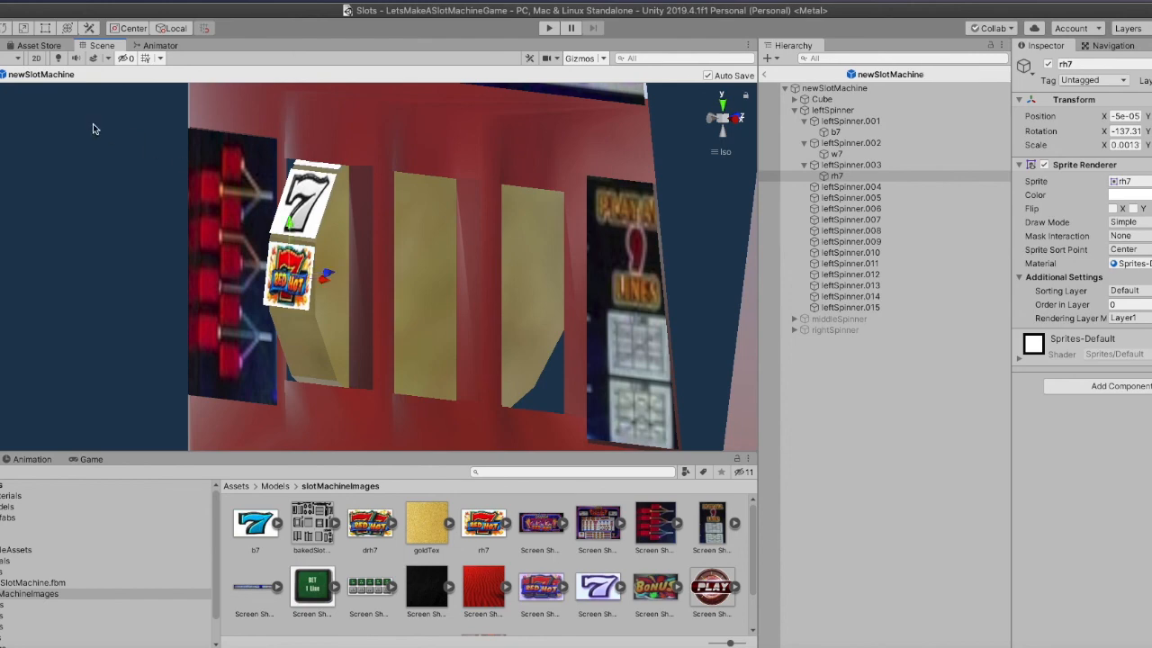
Fine-tune the tilt of rh7 about its X axis to about -139.73 degrees and check it from the front
alt+drag(331, 277, 268, 249)
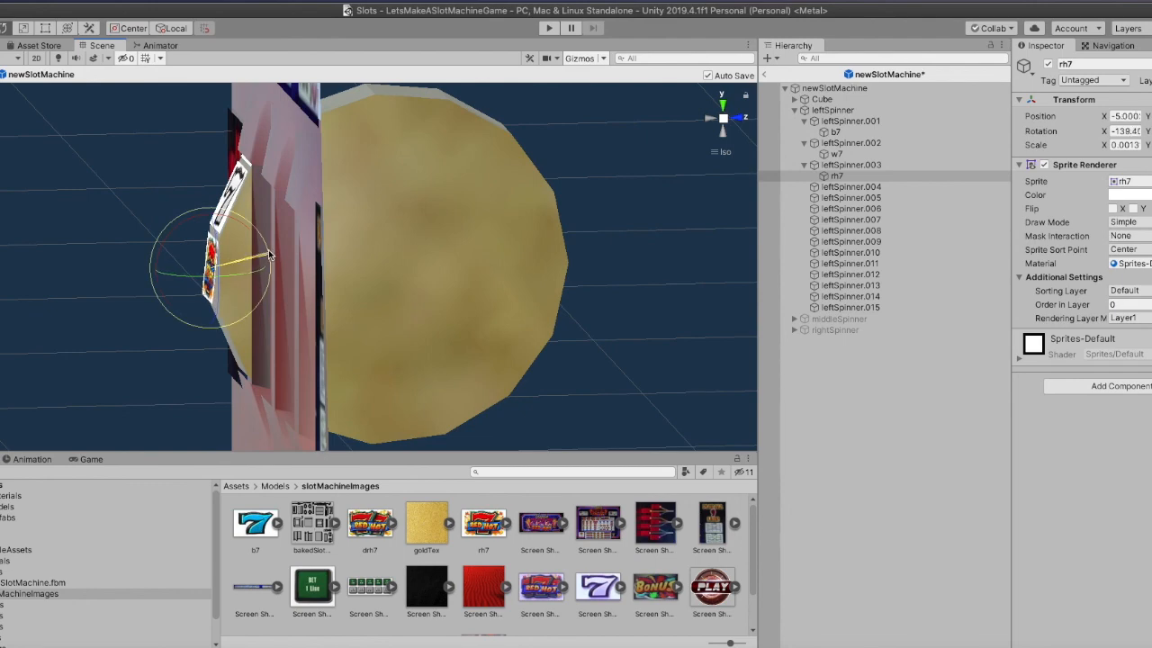
middle_drag(293, 249, 362, 249)
click(712, 123)
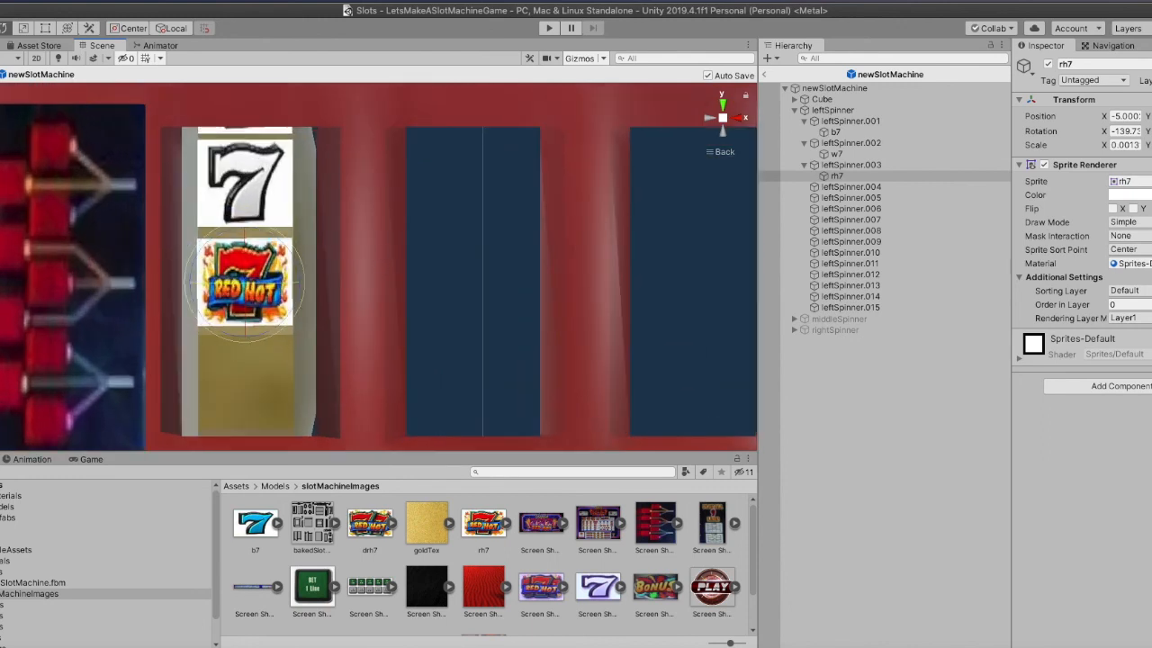
Stretch the upper and lower edges of rh7 so the image fills the leftSpinner.003 segment
click(45, 28)
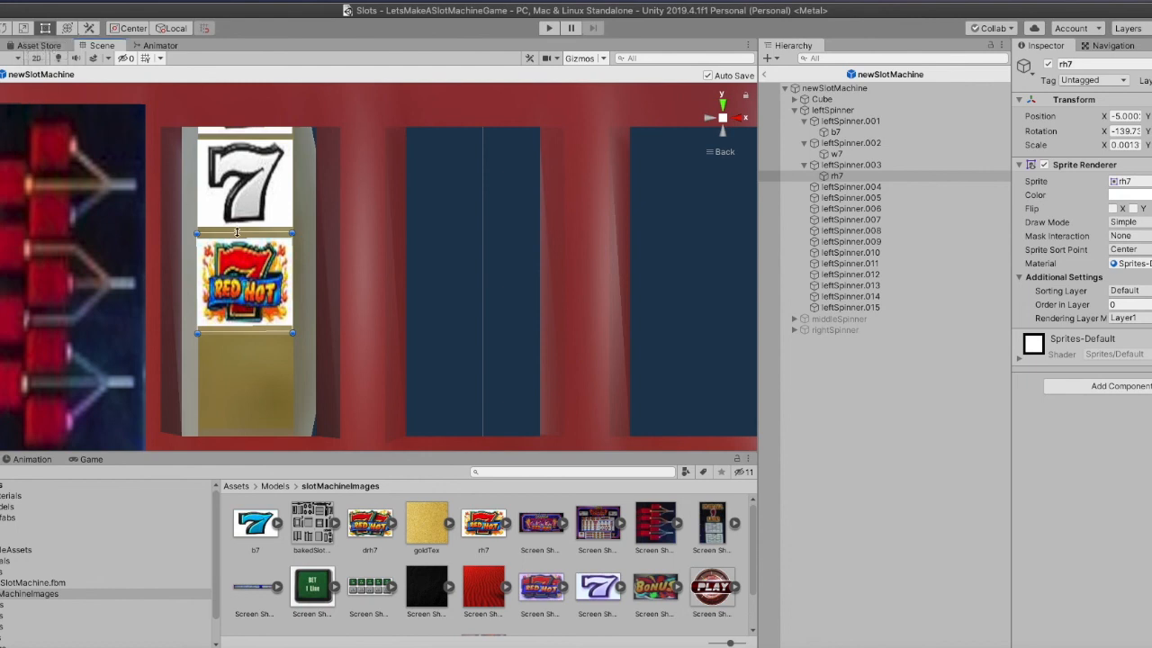
drag(237, 232, 237, 228)
drag(239, 332, 240, 343)
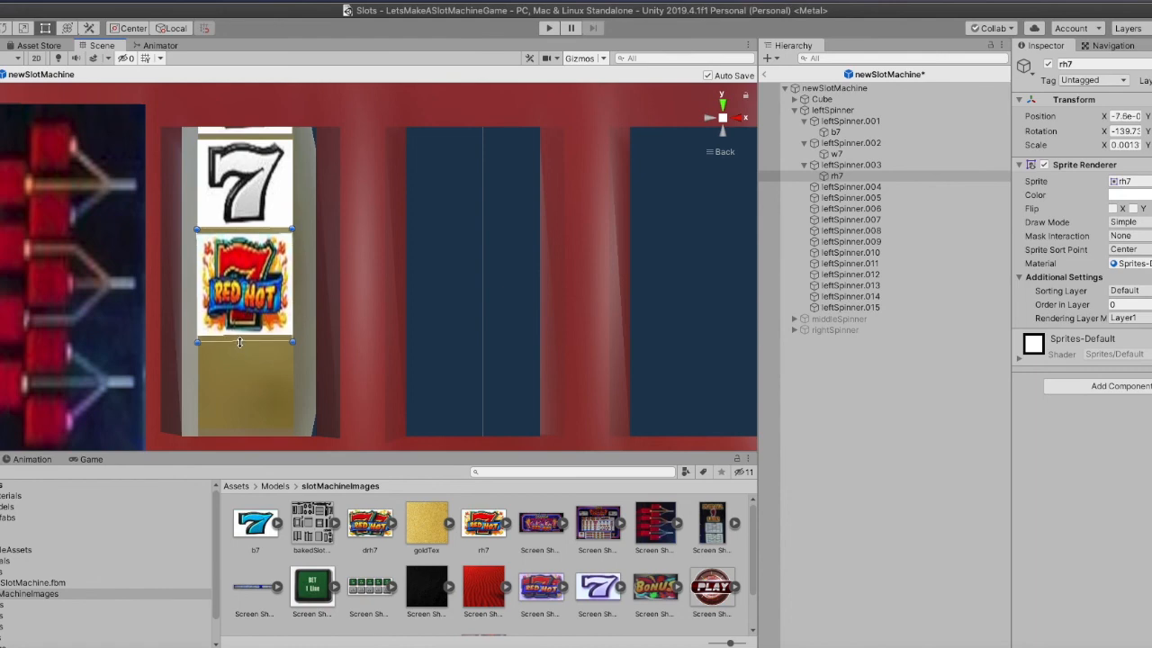
alt+drag(413, 317, 381, 345)
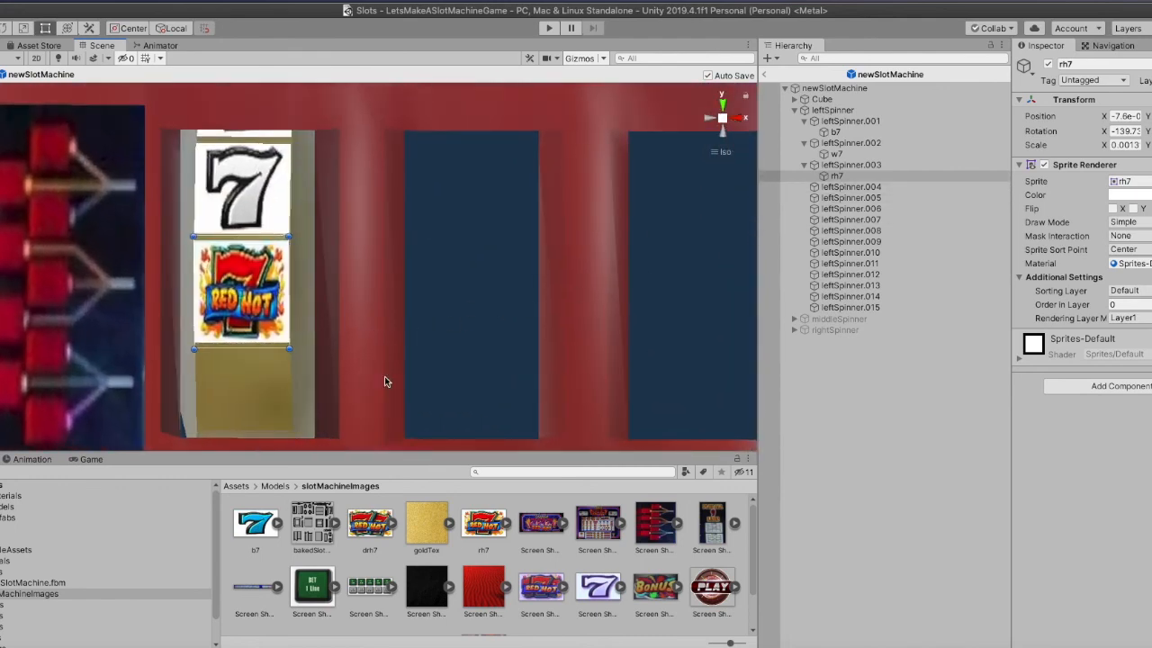
Add 24 to 138 in Calculator and set leftSpinner's rotation to 162 in Unity
click(1079, 647)
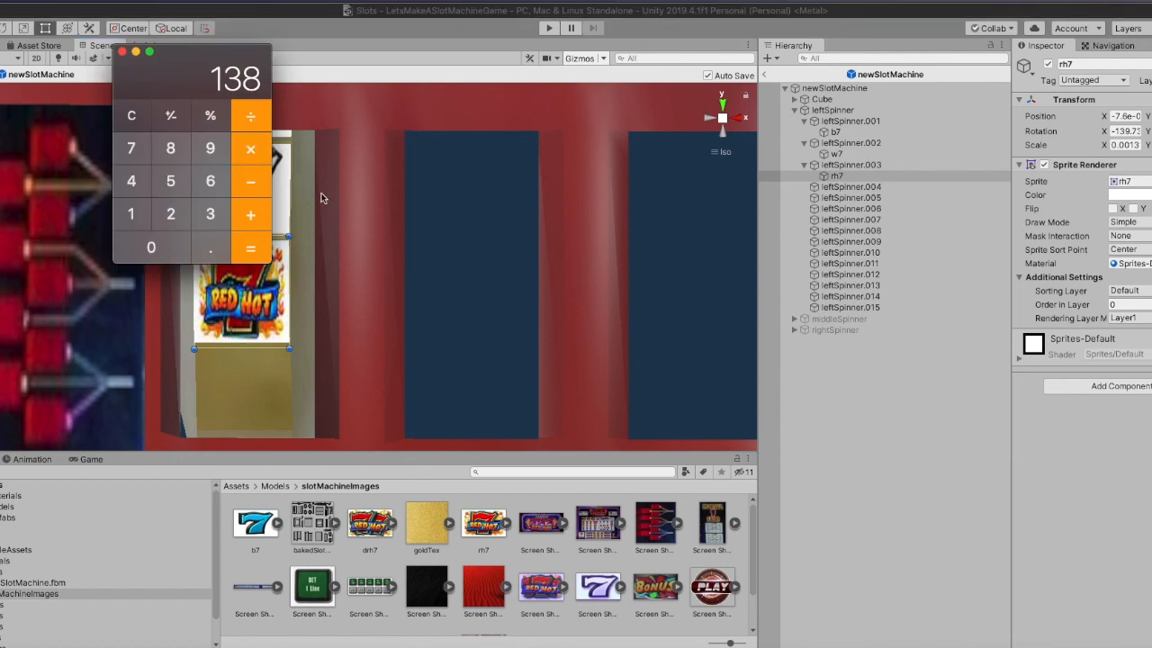
click(171, 214)
click(132, 184)
click(255, 252)
click(834, 109)
click(1148, 131)
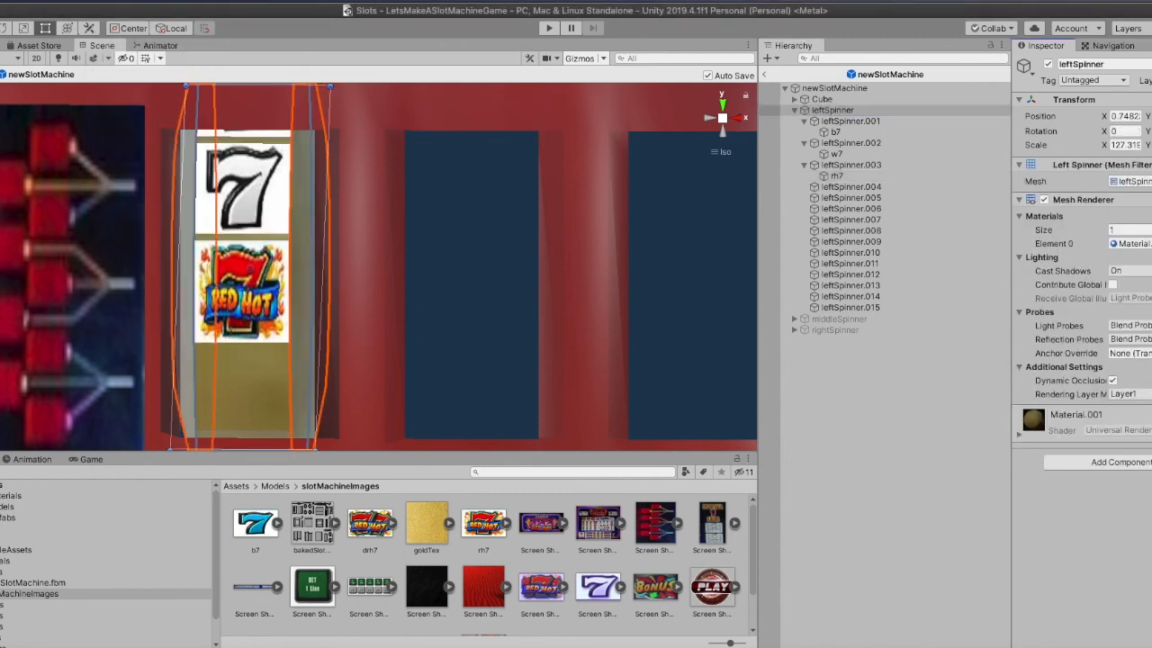
text(162)
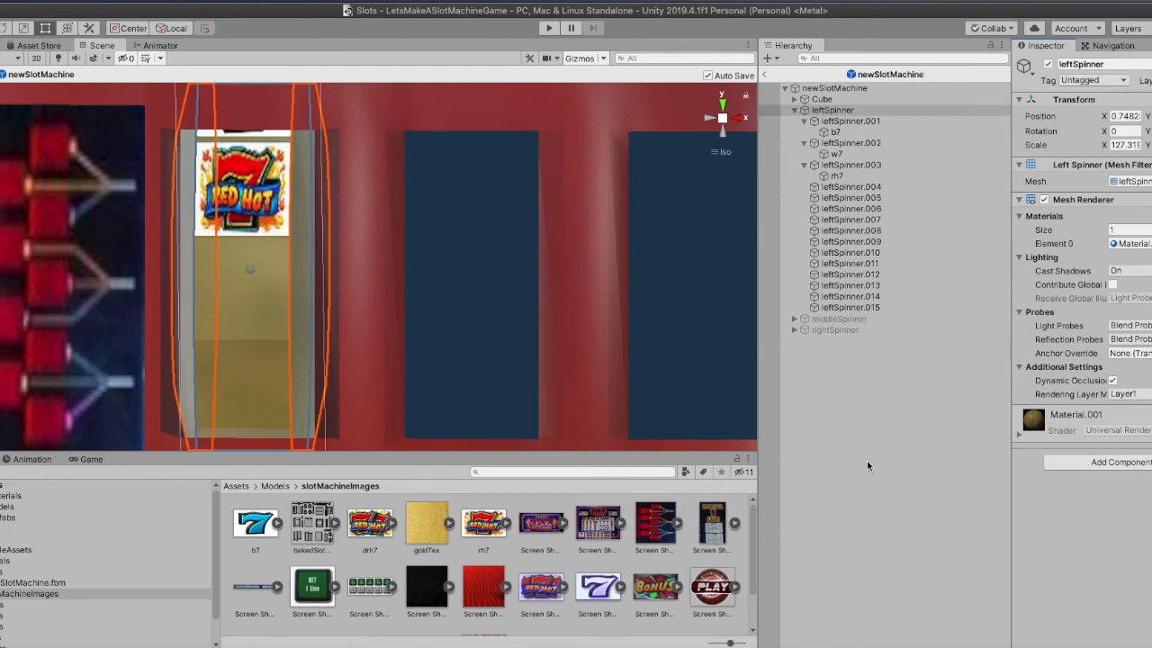
Add the b7 image from the slotMachineImages folder as a child of leftSpinner.004
scroll(634, 584, down, 1)
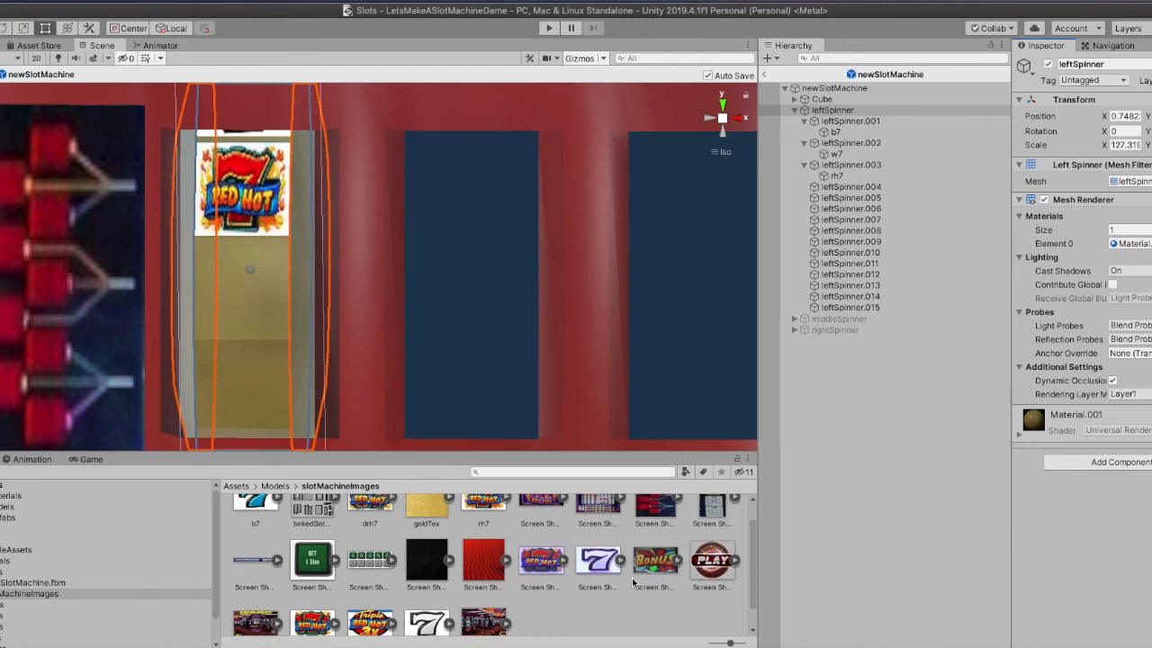
scroll(634, 584, down, 1)
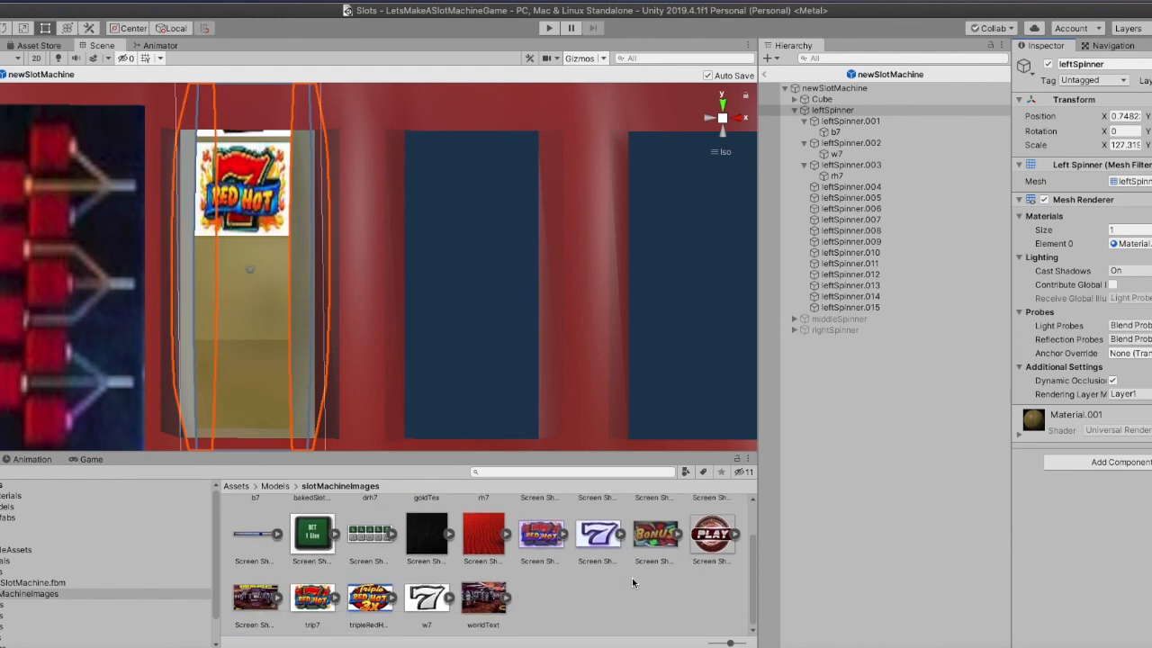
scroll(632, 583, up, 1)
scroll(633, 583, up, 1)
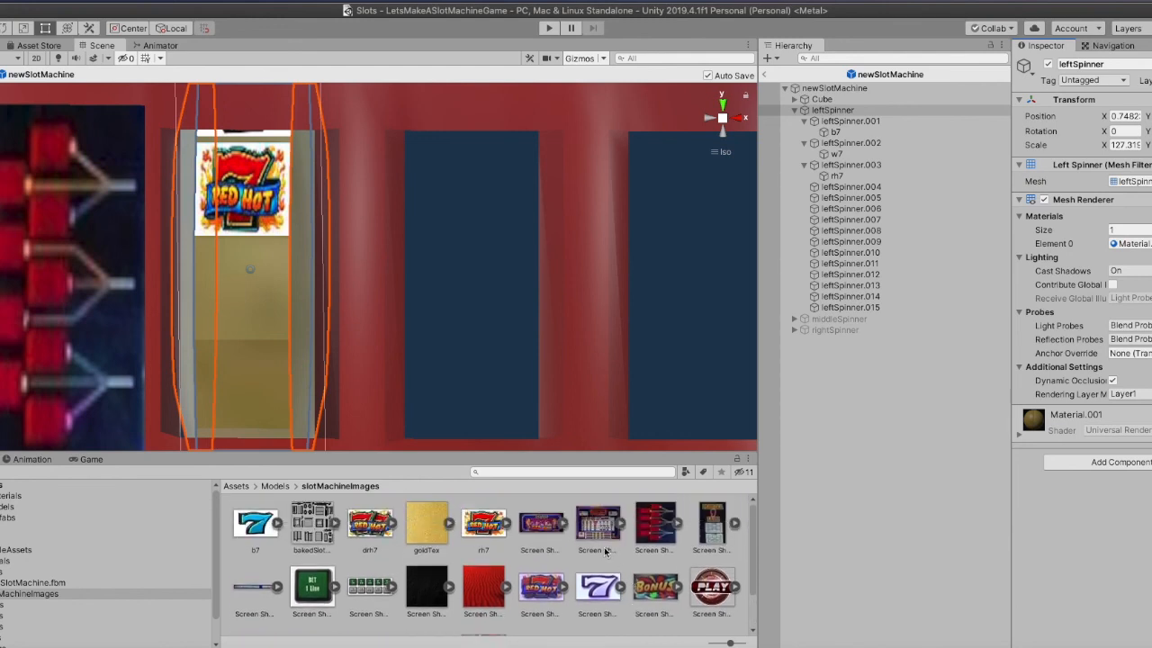
drag(260, 530, 835, 189)
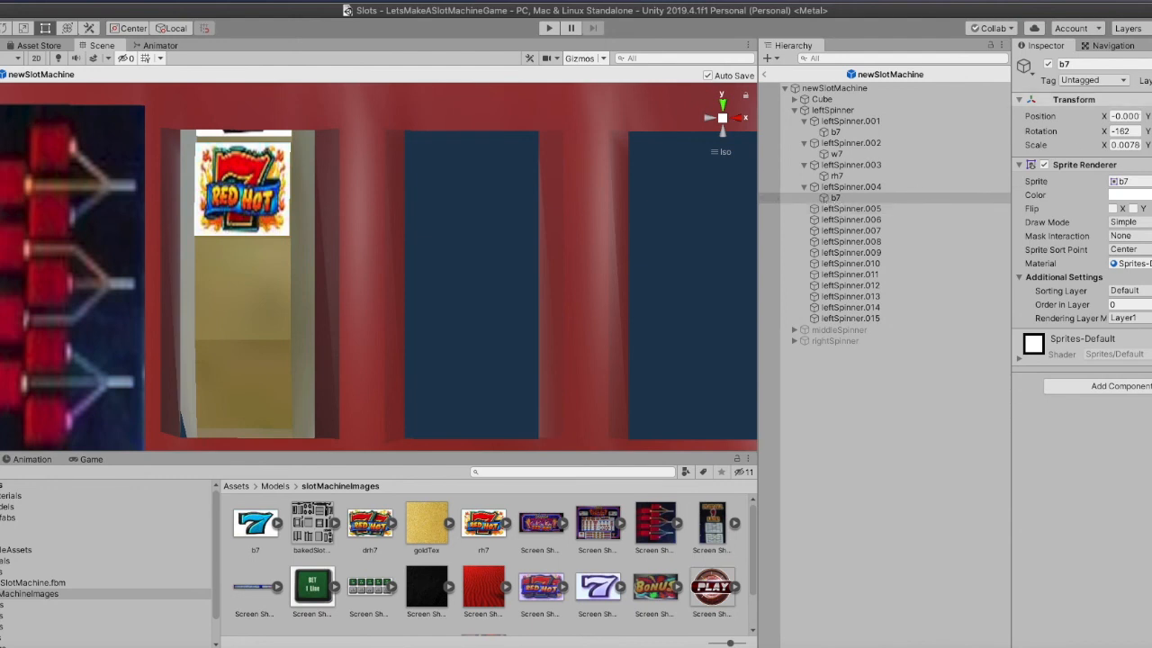
Copy the Transform values of w7 onto the b7 under leftSpinner.004
click(841, 176)
click(836, 154)
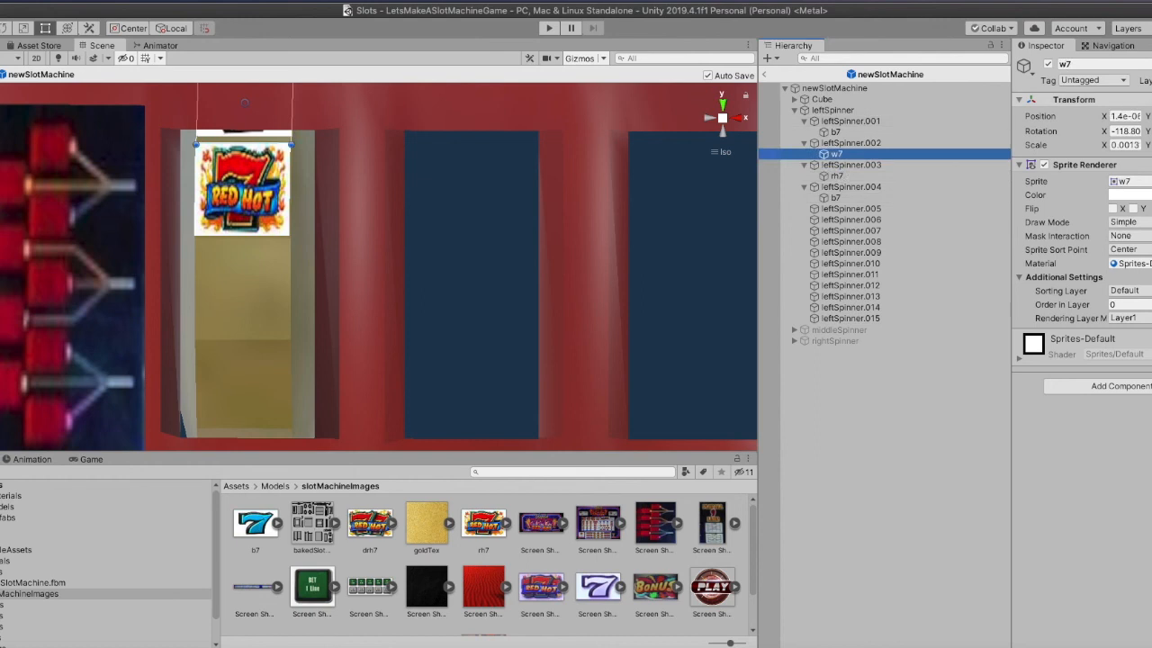
click(1151, 100)
click(1143, 154)
click(844, 200)
click(1150, 100)
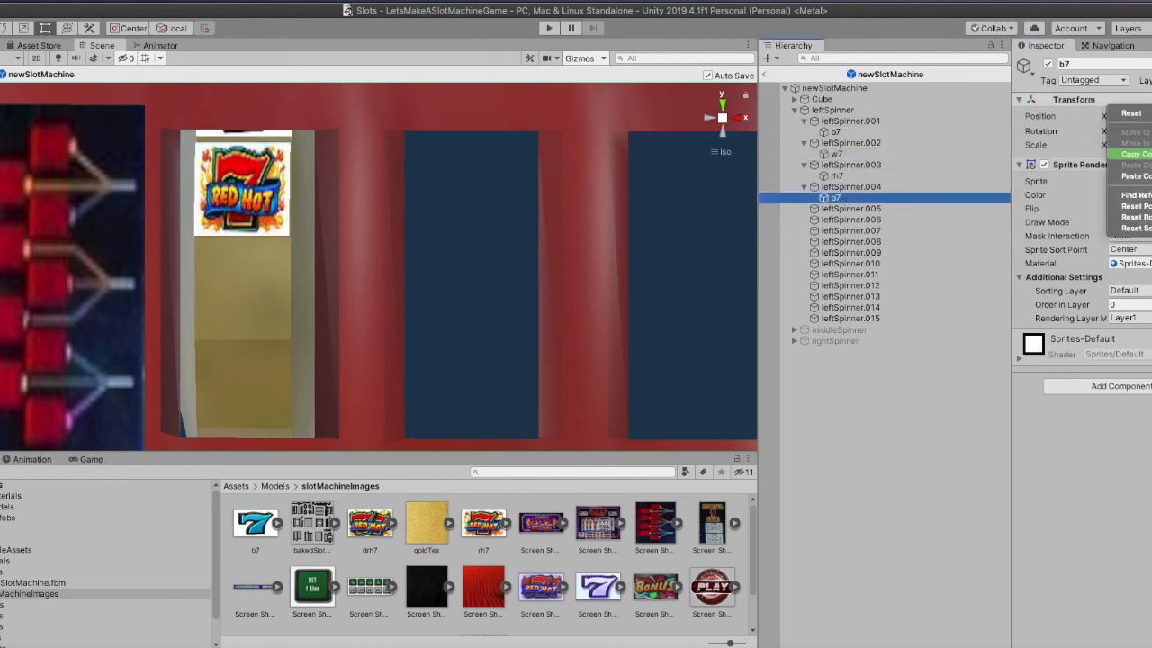
click(1136, 177)
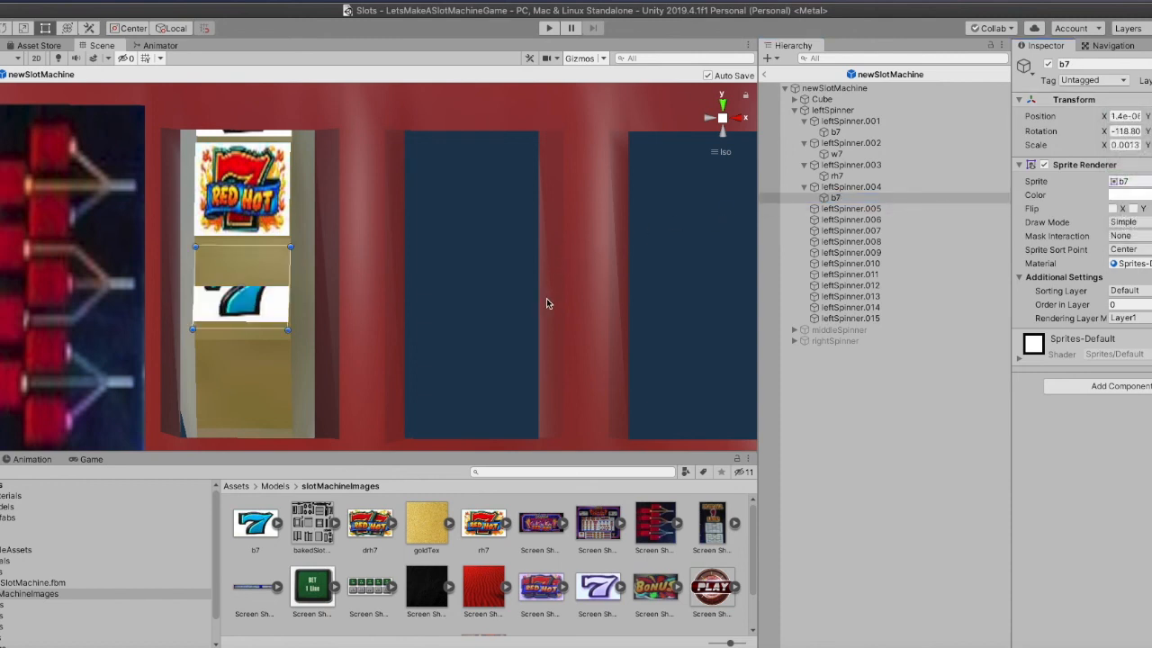
Rotate the b7 under leftSpinner.004 about its X axis to about -160.93 degrees in the side view
key(e)
click(738, 118)
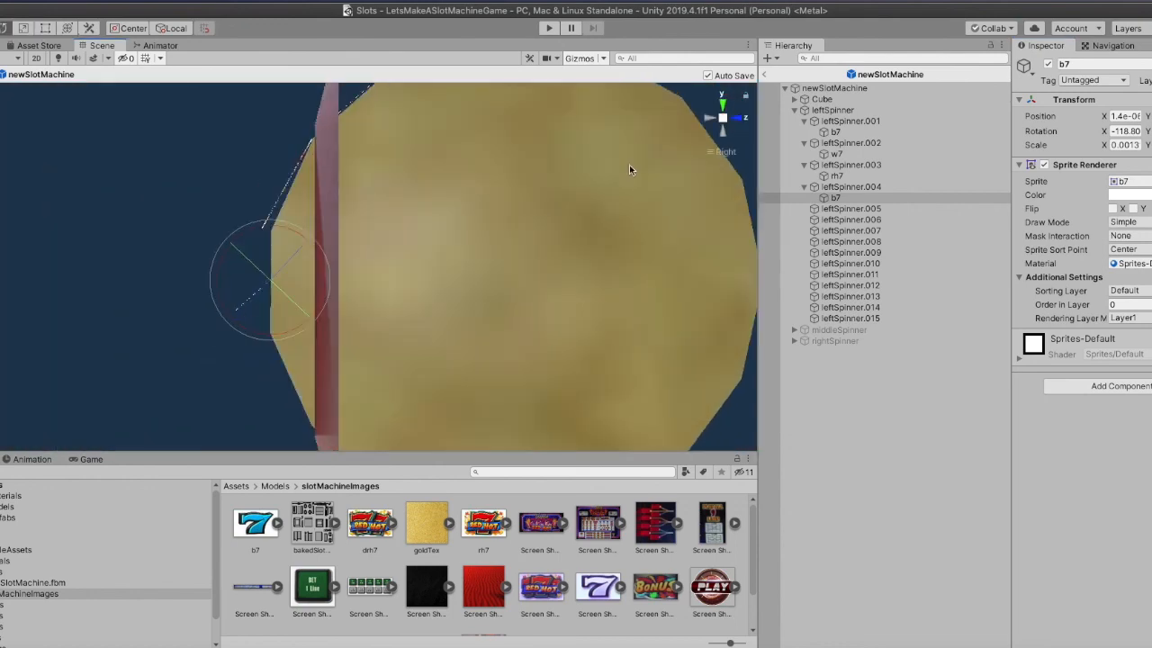
drag(326, 309, 322, 210)
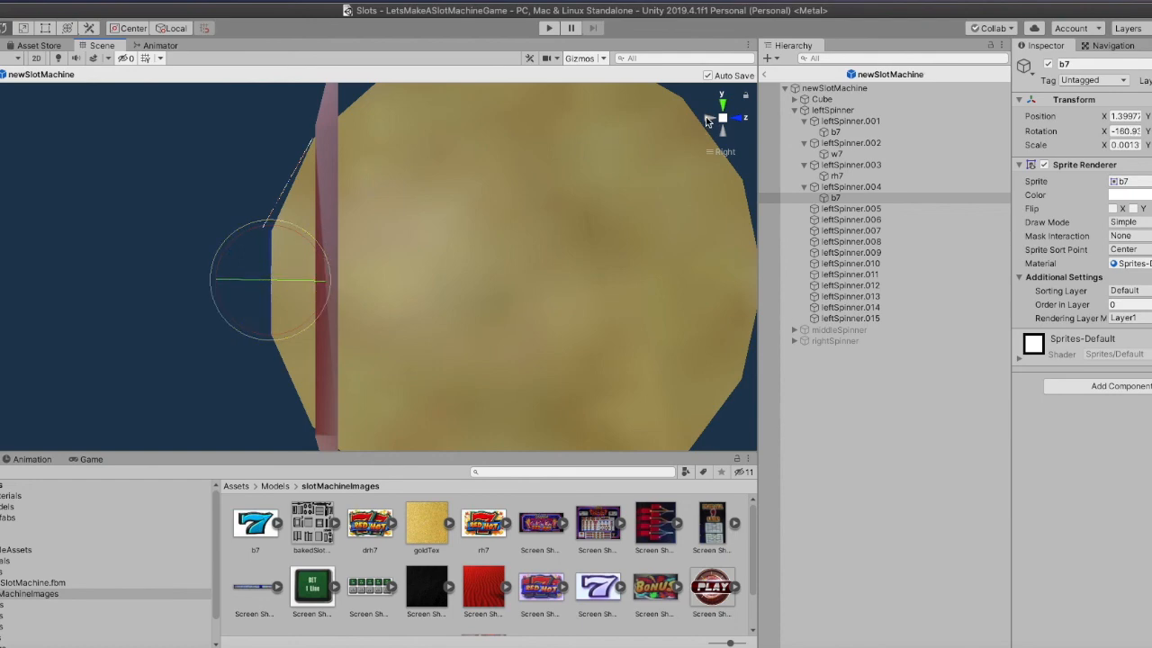
click(710, 118)
alt+drag(612, 181, 210, 182)
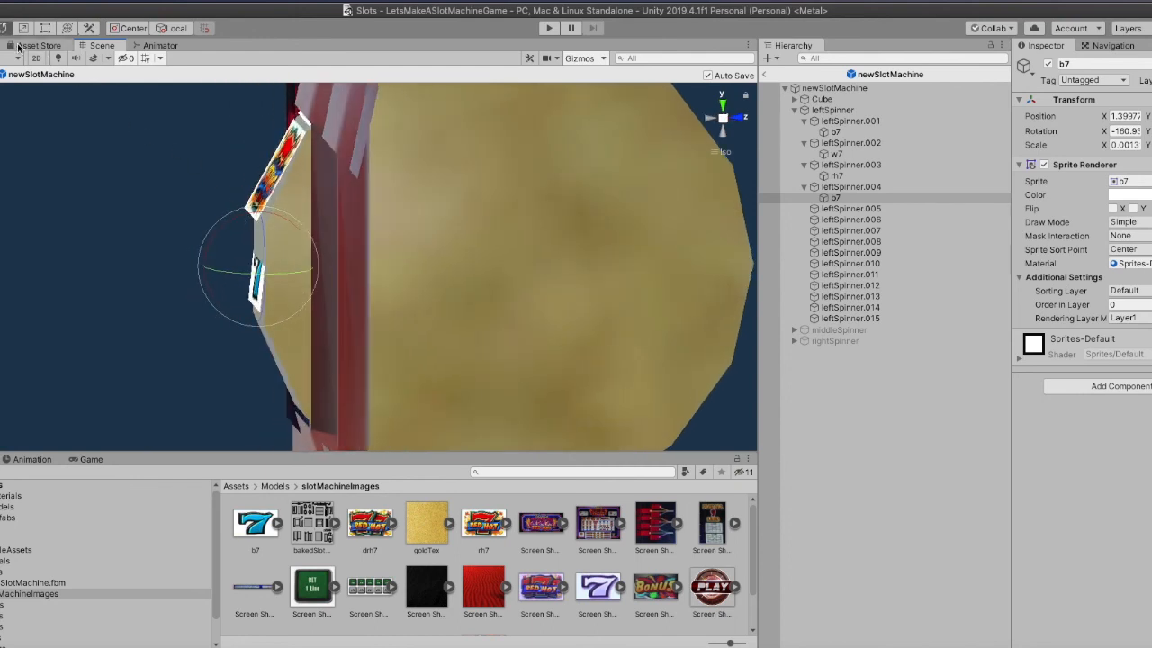
Shift b7 onto the leftSpinner.004 segment face and adjust its X tilt to about -164.95 degrees
key(w)
drag(314, 274, 308, 267)
key(e)
drag(316, 278, 317, 270)
alt+drag(237, 260, 380, 306)
middle_drag(379, 307, 381, 324)
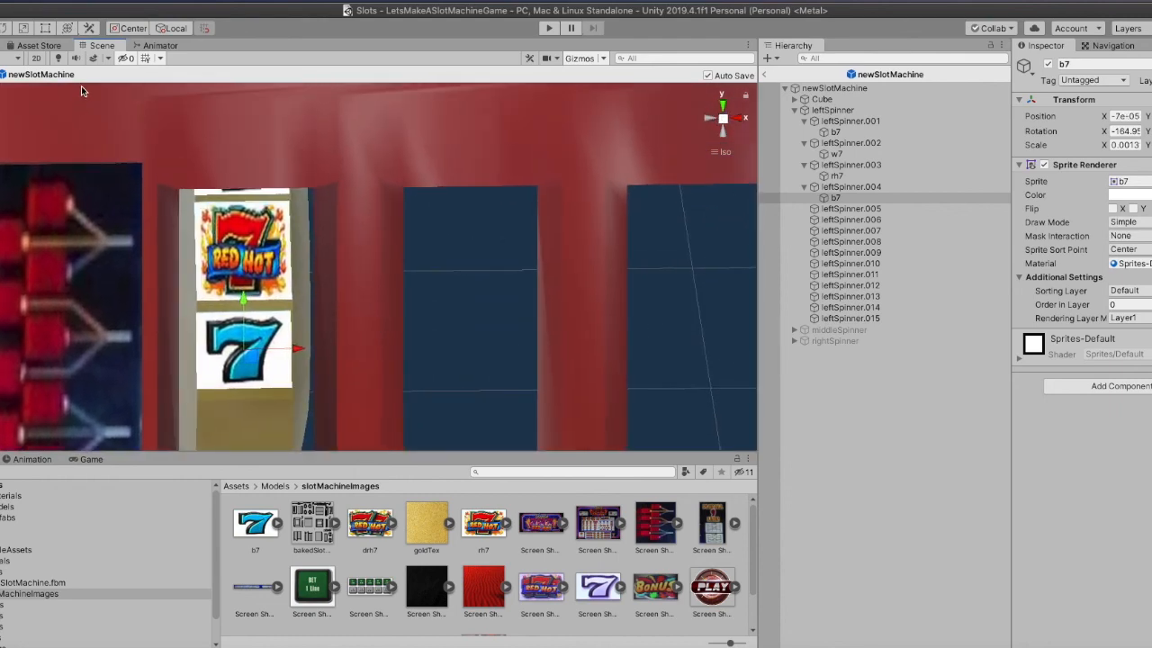
Stretch the b7 under leftSpinner.004 vertically at both edges to fill the segment below rh7
click(45, 28)
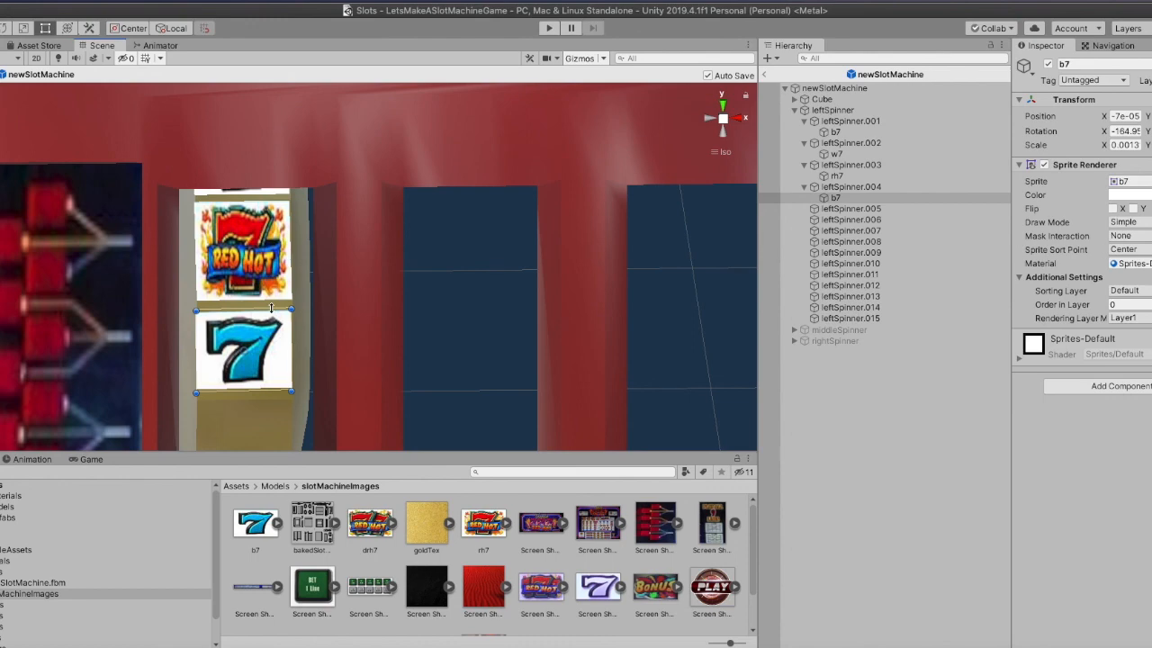
drag(271, 309, 270, 303)
drag(265, 391, 267, 401)
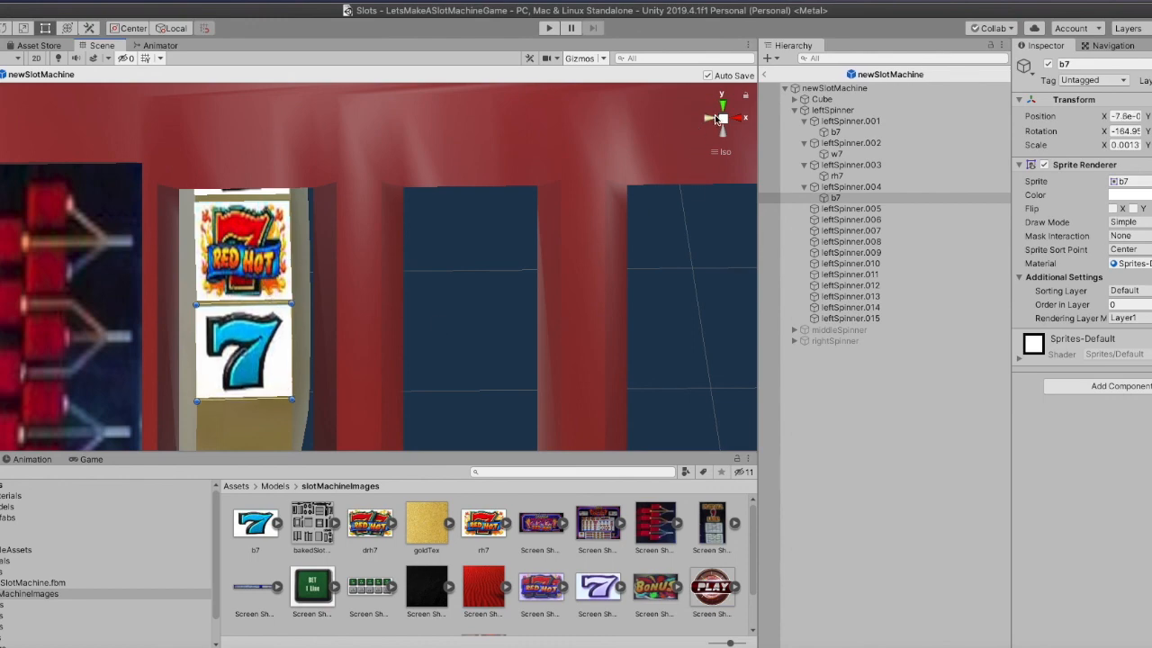
Tilt rh7 about its X axis to about -142.13 degrees in the side view and save the prefab
click(711, 119)
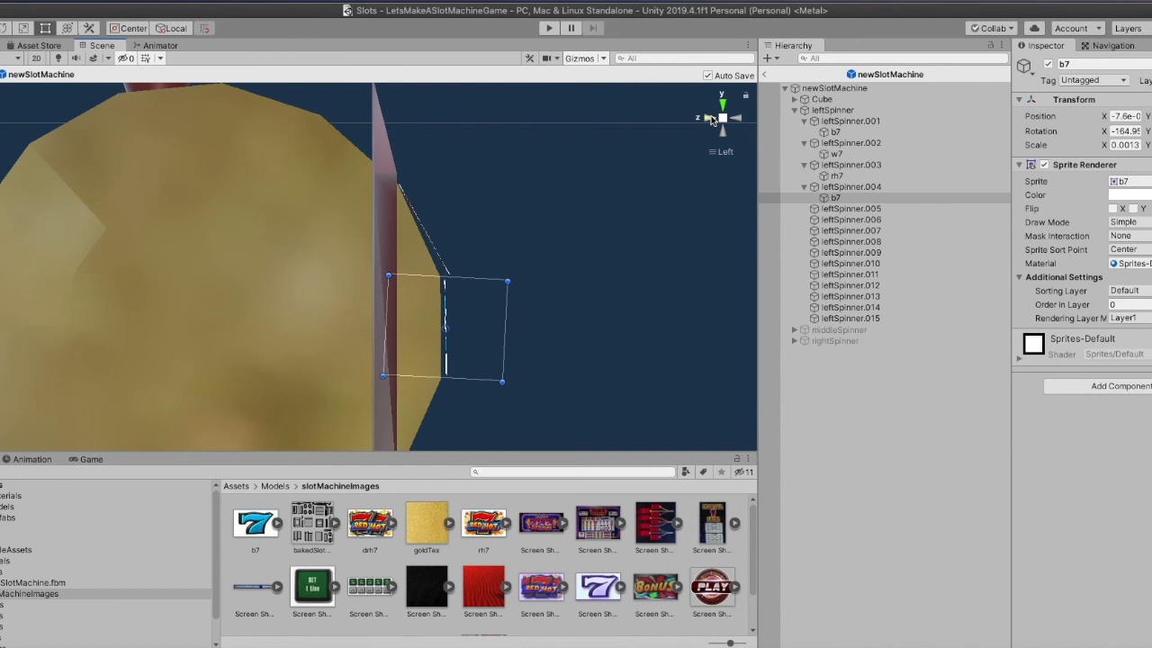
click(835, 176)
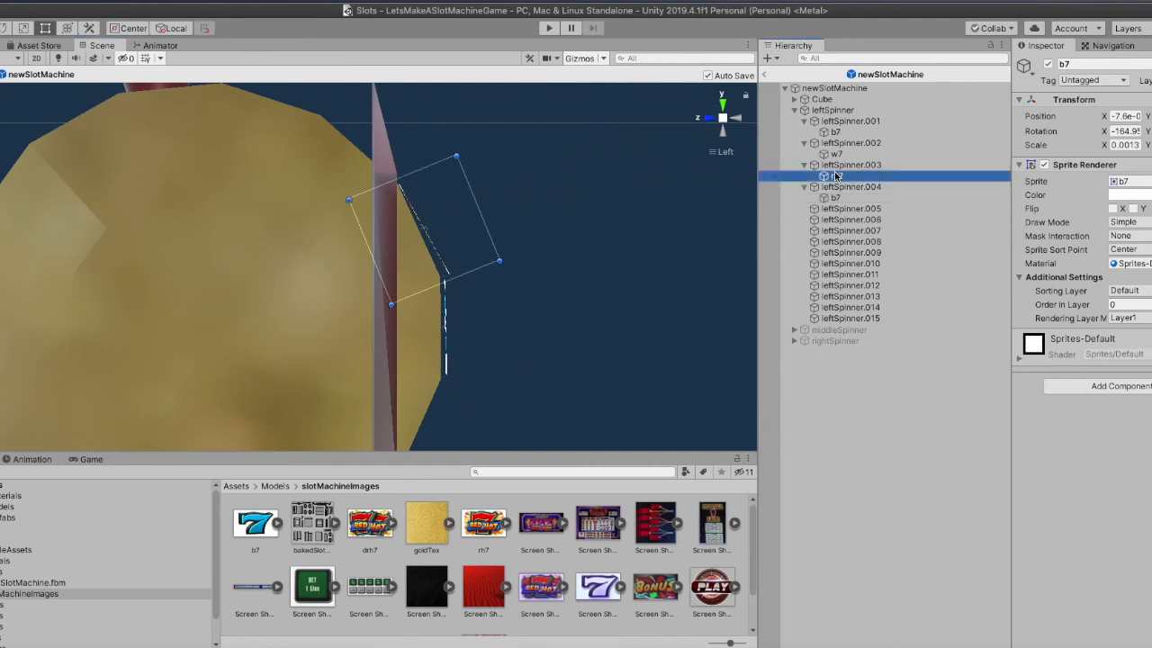
click(4, 28)
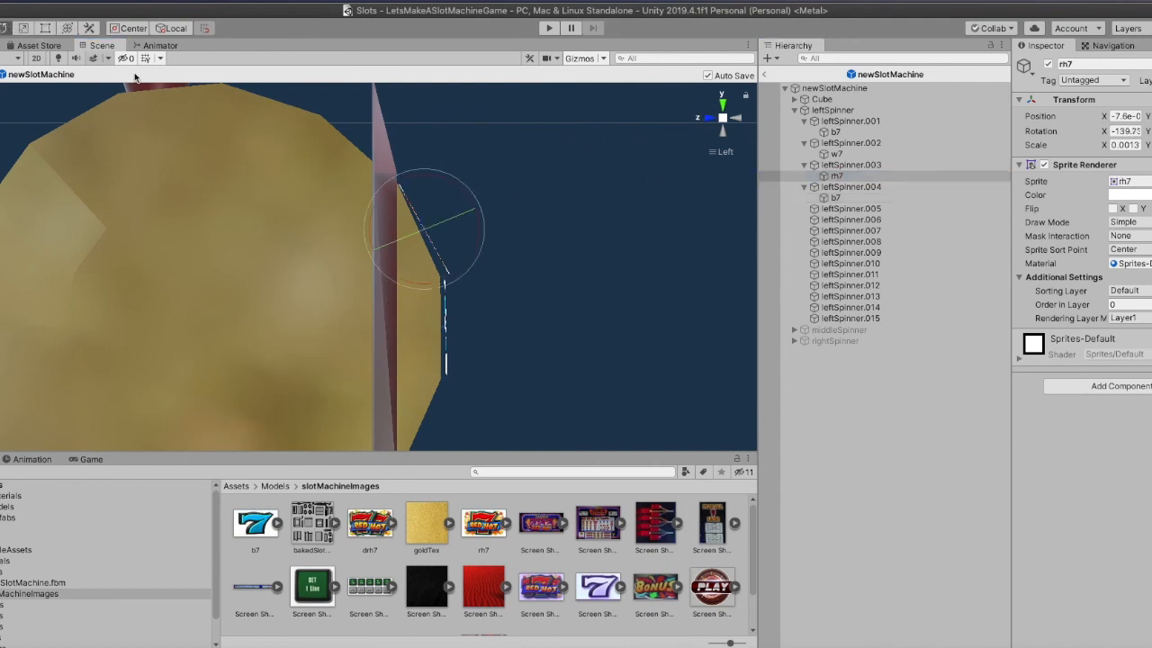
drag(481, 230, 483, 239)
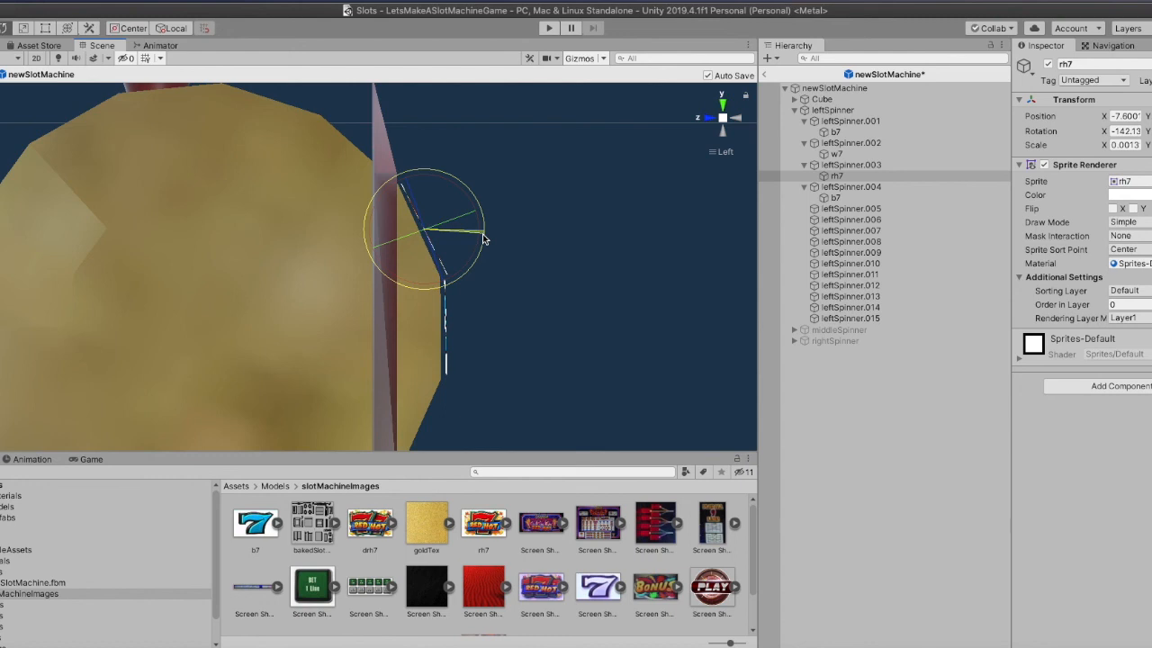
key(super+s)
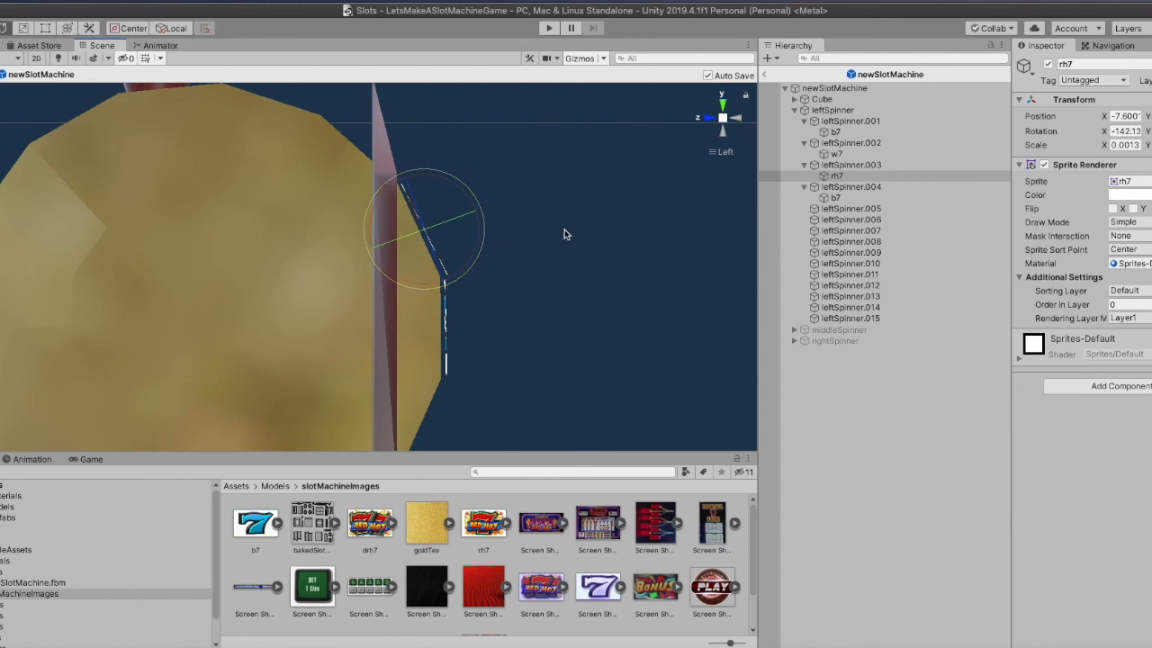
Extend the lower edge of the b7 under leftSpinner.004 slightly in the back view
click(835, 198)
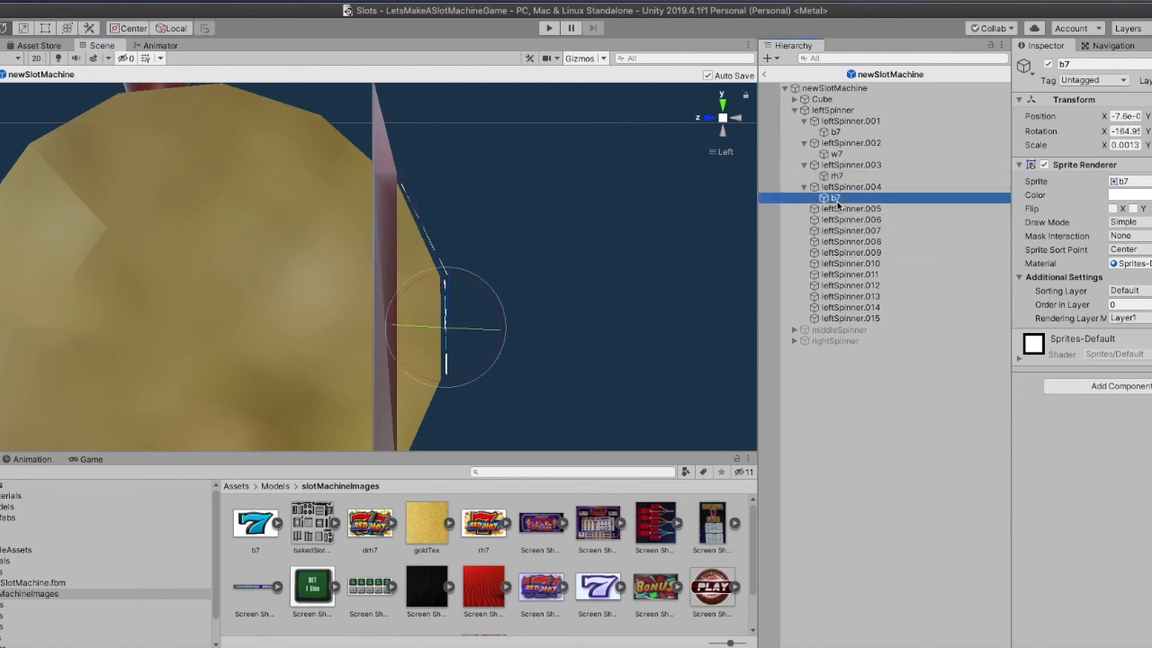
click(708, 118)
click(709, 118)
click(709, 118)
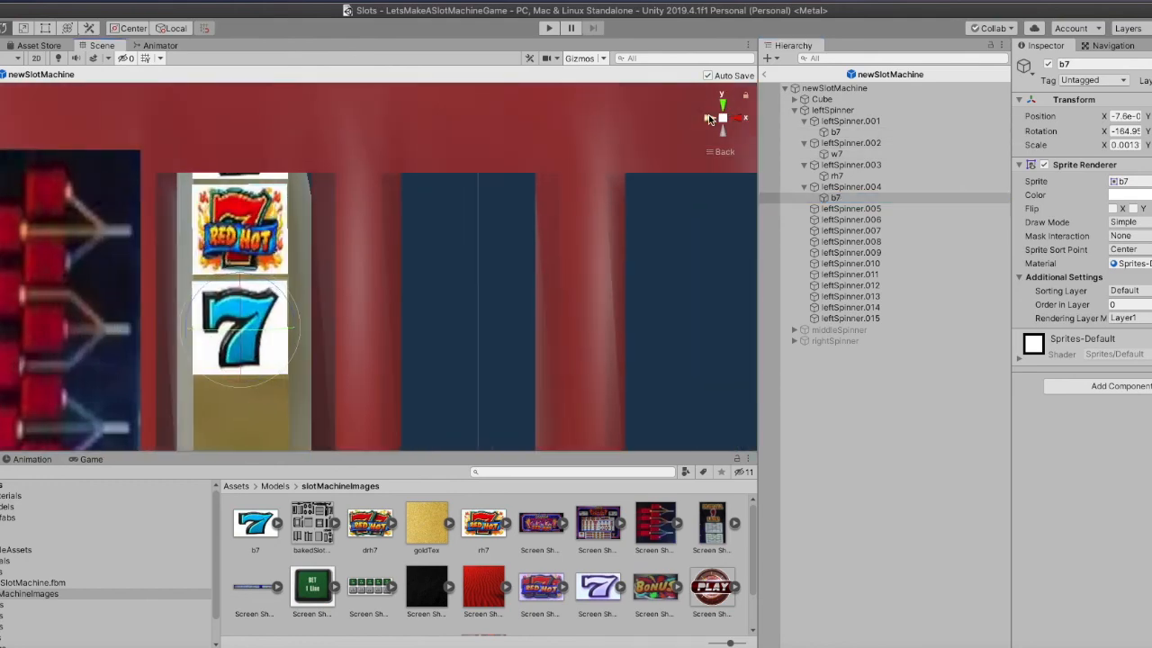
click(45, 27)
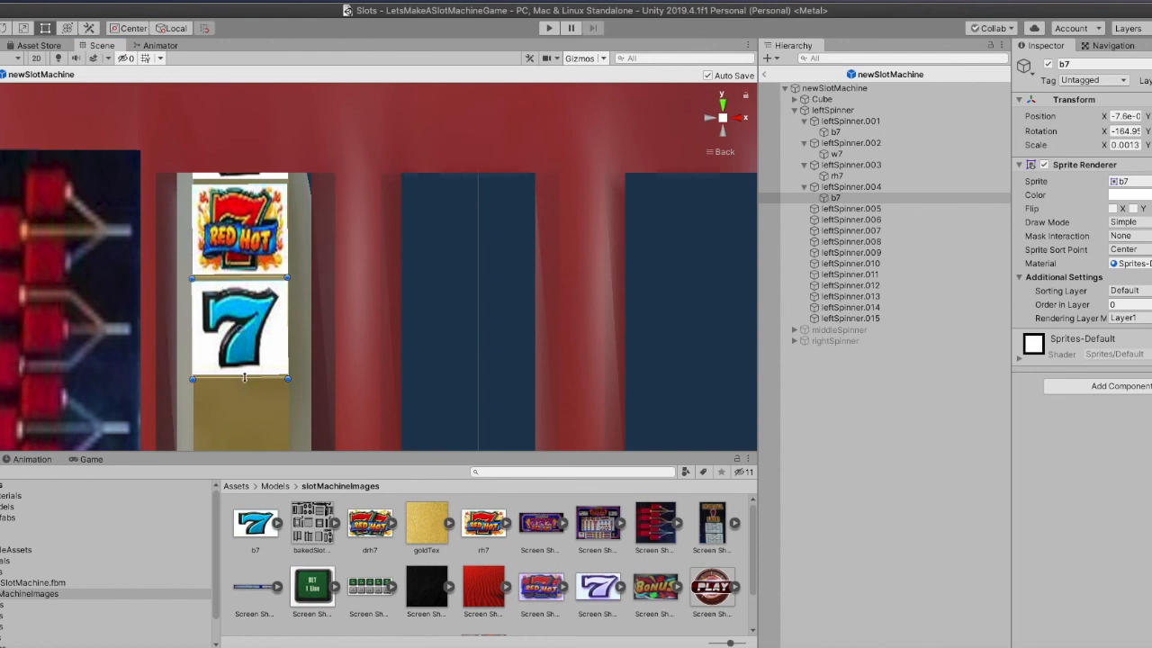
drag(244, 378, 244, 379)
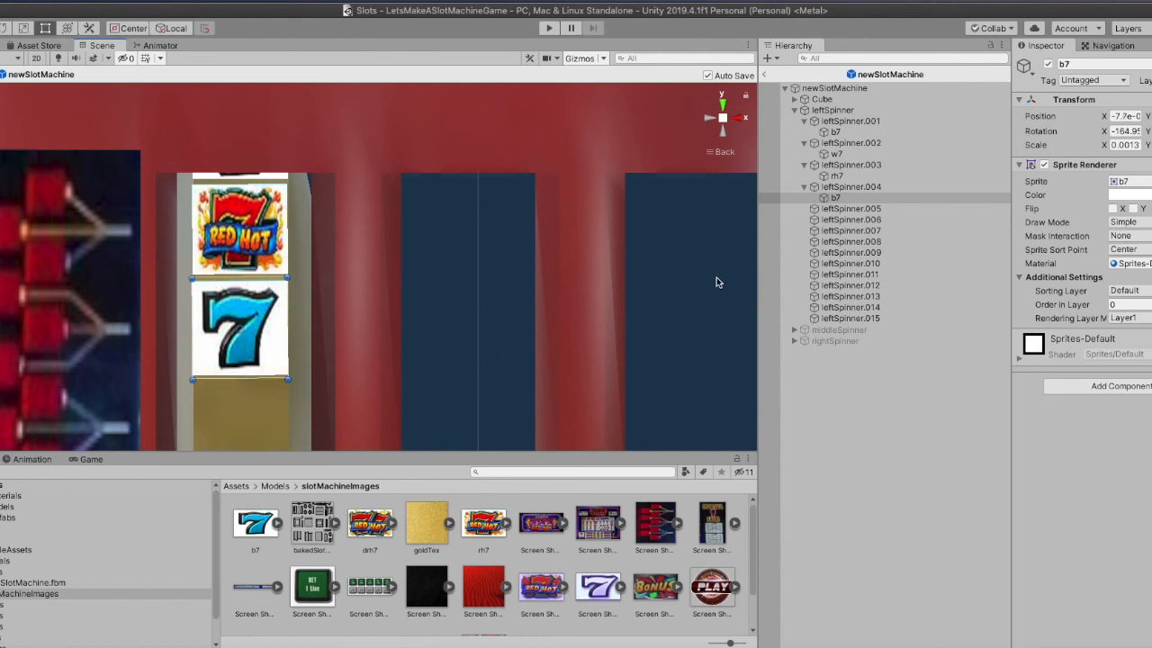
Add 24 to 162 in Calculator and set leftSpinner's rotation to 186 in Unity
click(1077, 646)
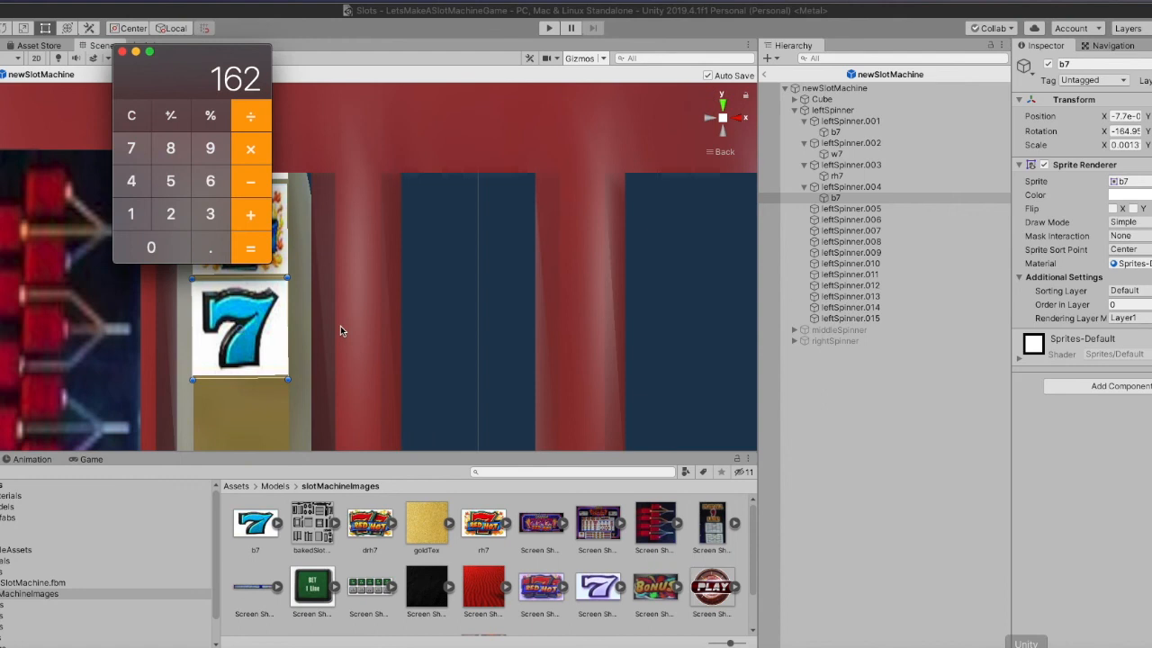
click(249, 185)
click(175, 212)
key(4)
click(250, 248)
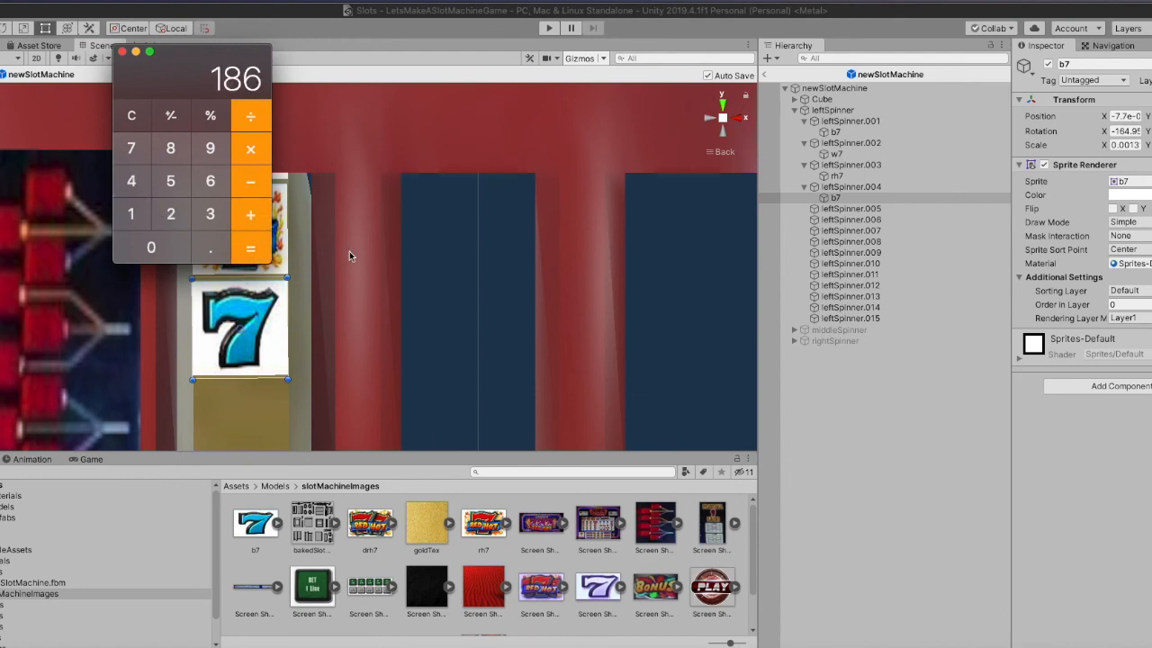
click(821, 110)
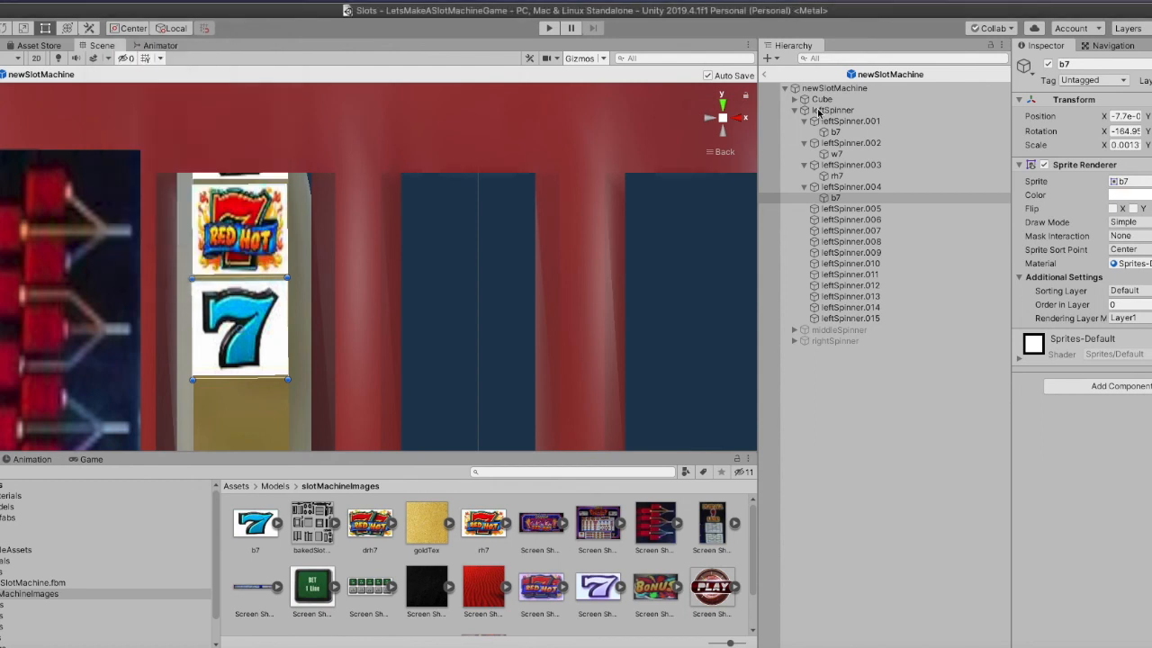
click(1148, 131)
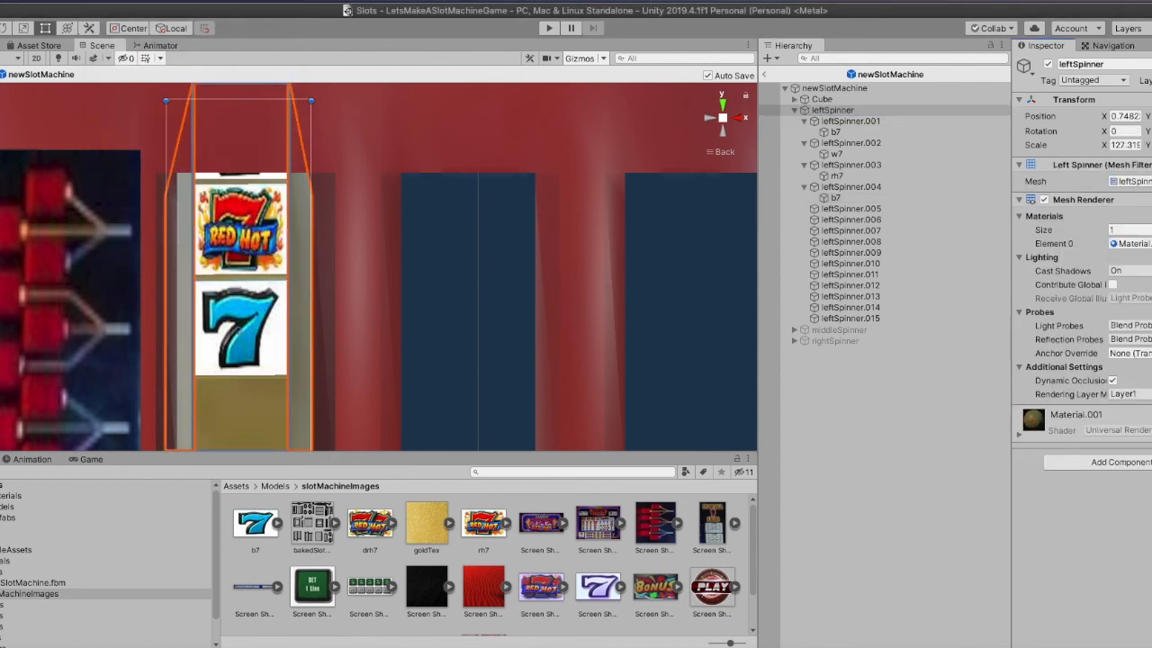
text(186)
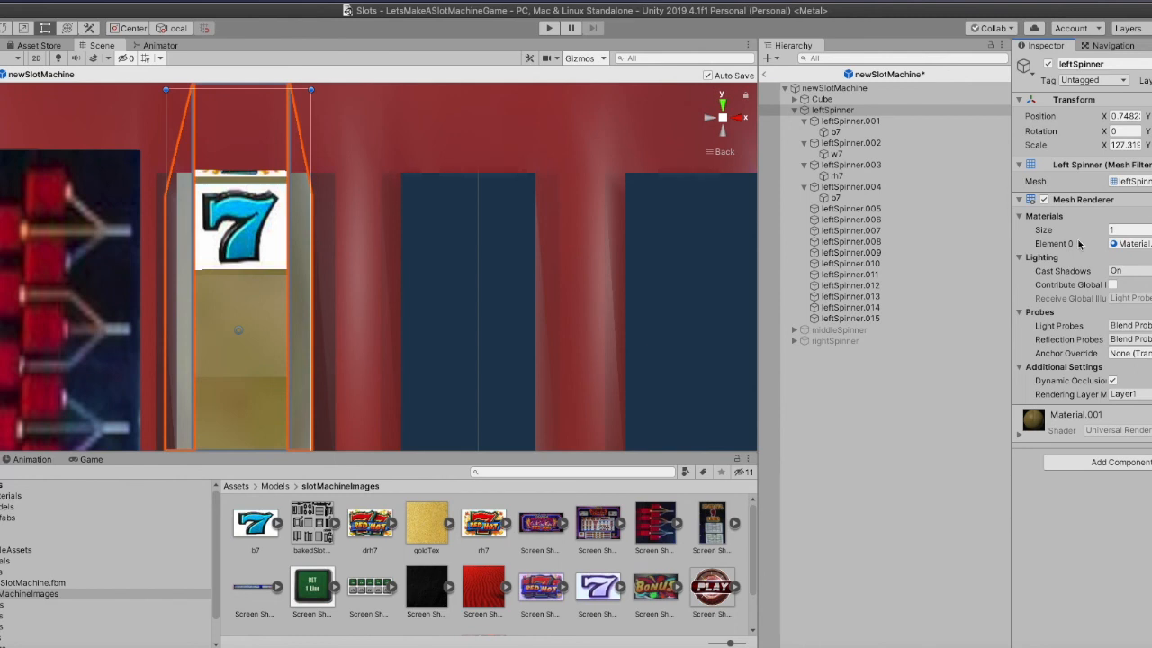
Add the drh7 image from the slotMachineImages folder as a child of leftSpinner.005
click(850, 207)
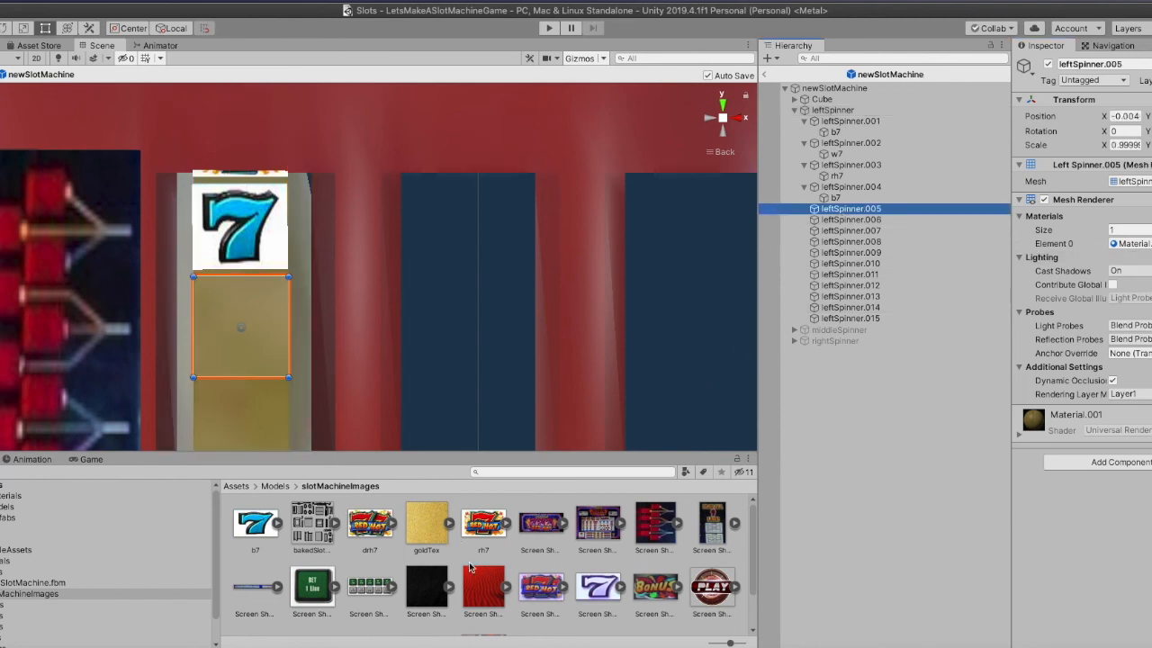
scroll(469, 566, down, 2)
scroll(469, 566, up, 2)
drag(369, 532, 862, 213)
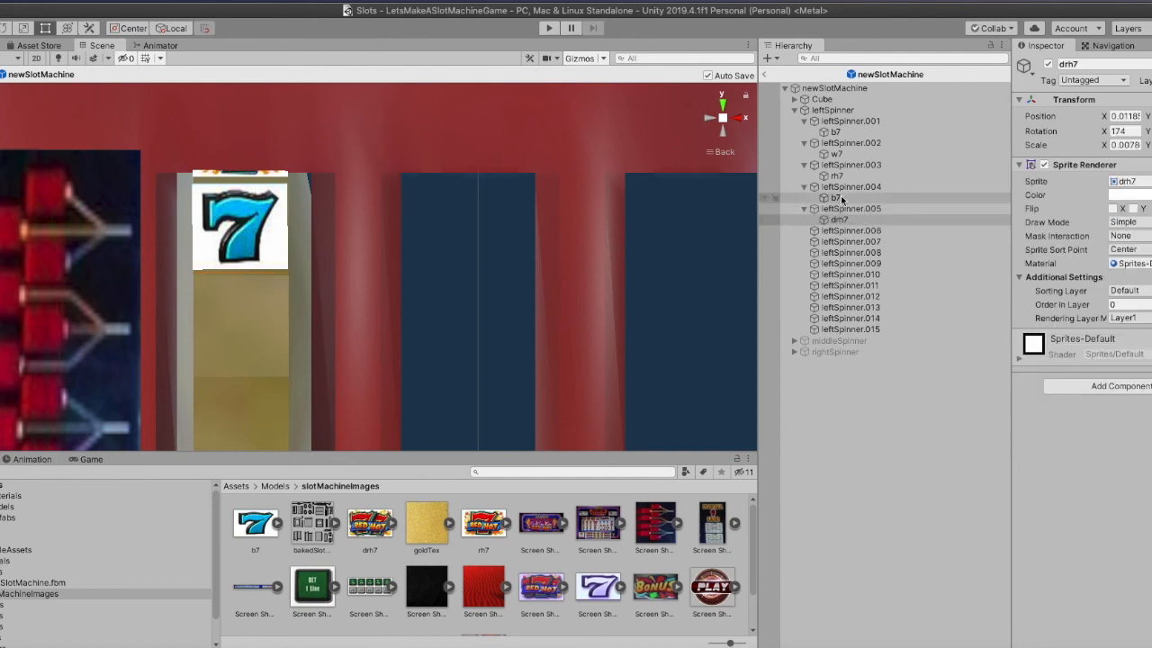
Apply the transform values of the rh7 under leftSpinner.003 to the drh7 under leftSpinner.005
click(1151, 99)
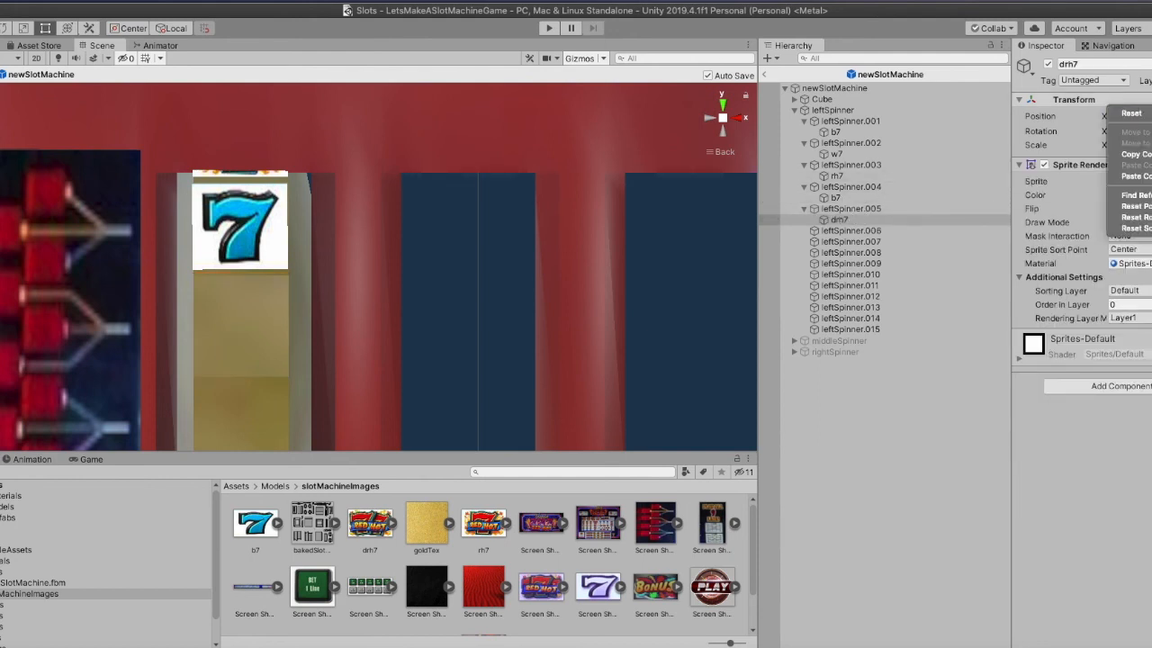
click(1135, 175)
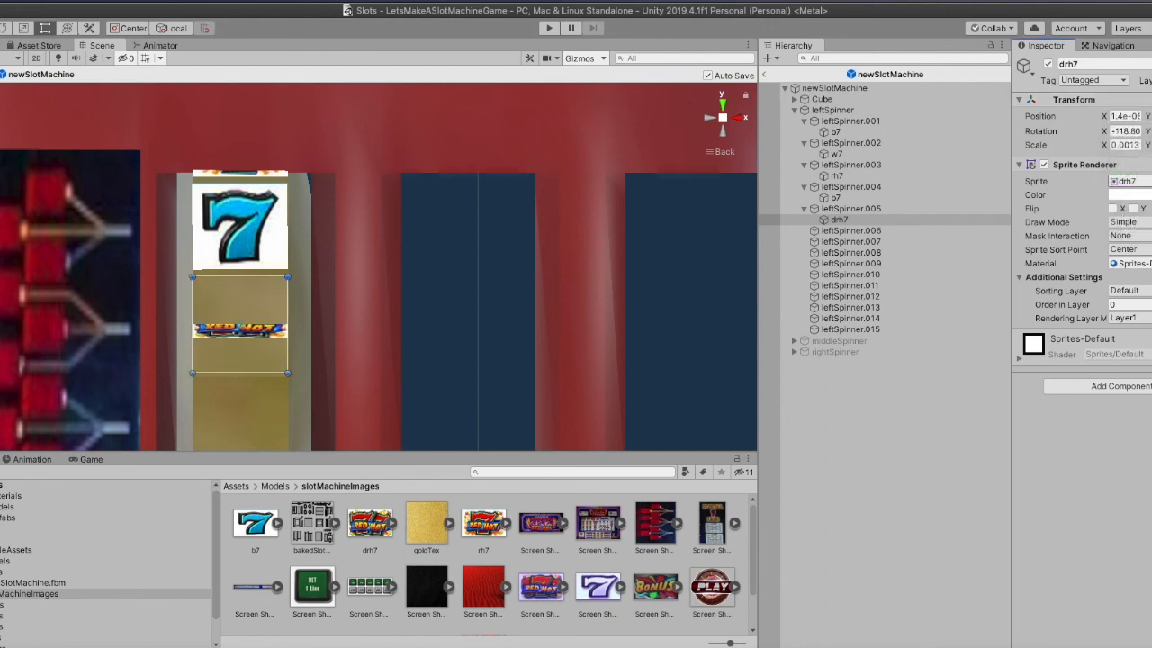
click(837, 176)
click(1149, 100)
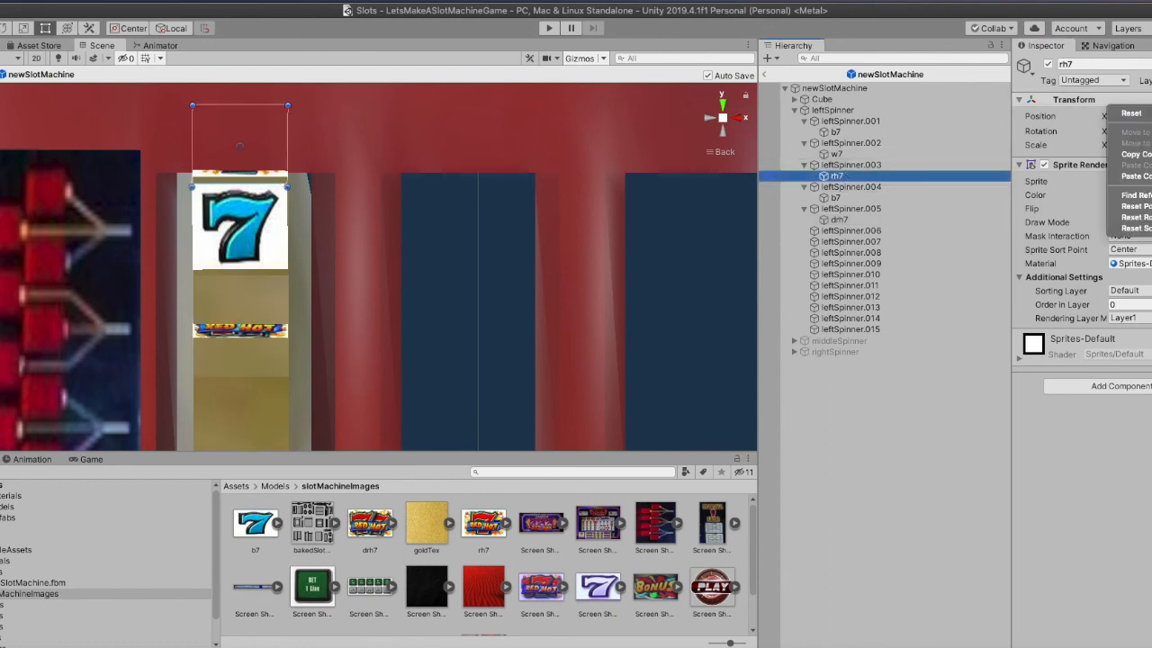
click(1135, 154)
click(842, 220)
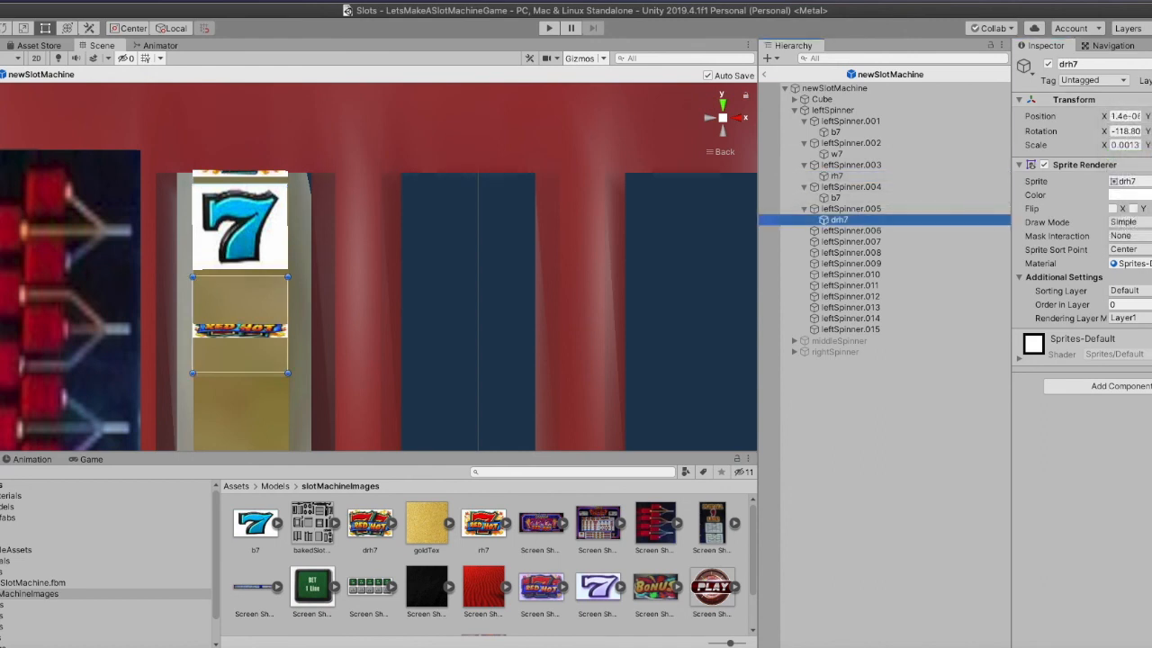
click(1149, 100)
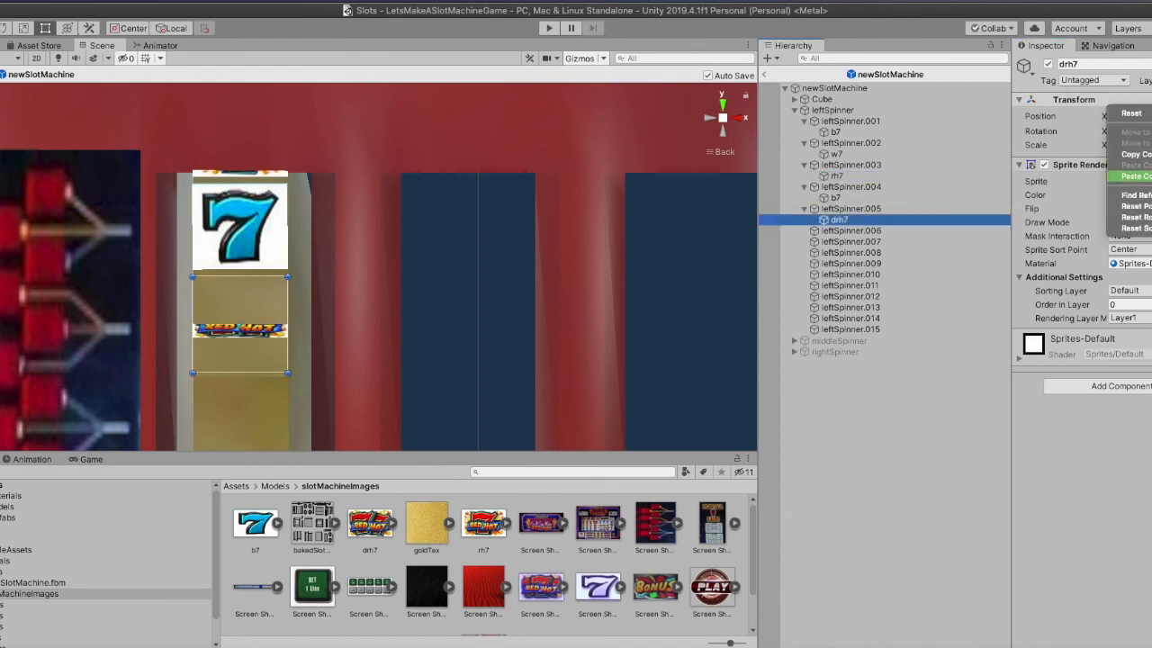
click(1135, 176)
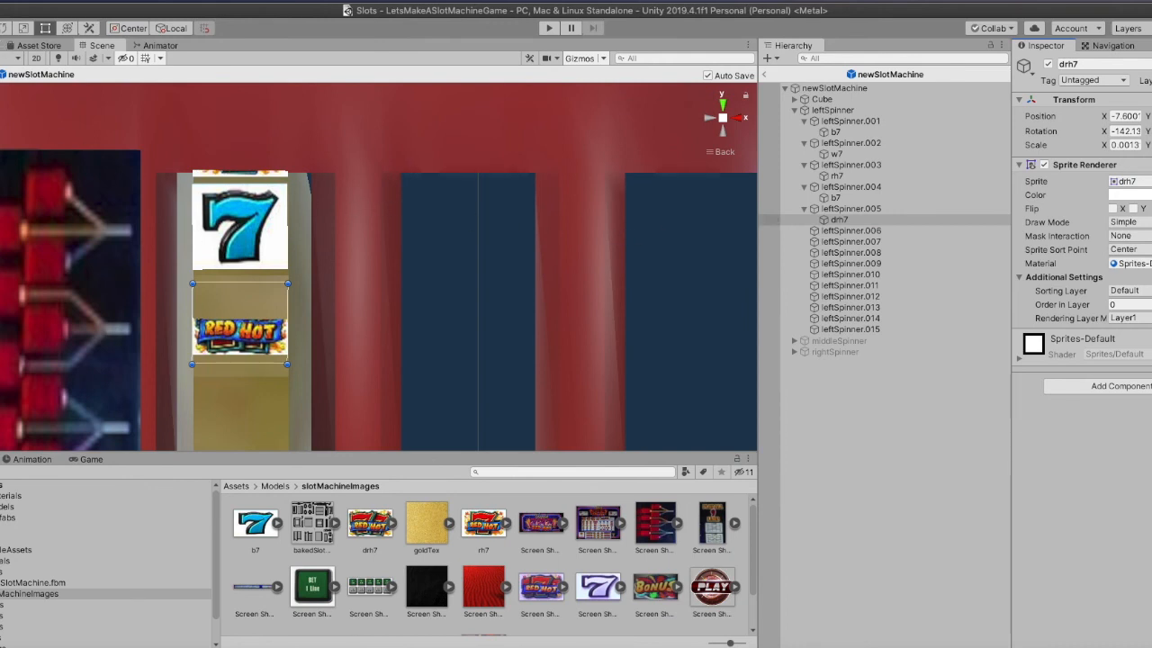
Extend drh7's lower edge slightly, tilt it about its X axis to about -184.88 degrees in the side view, and save
drag(231, 364, 230, 369)
key(ctrl+s)
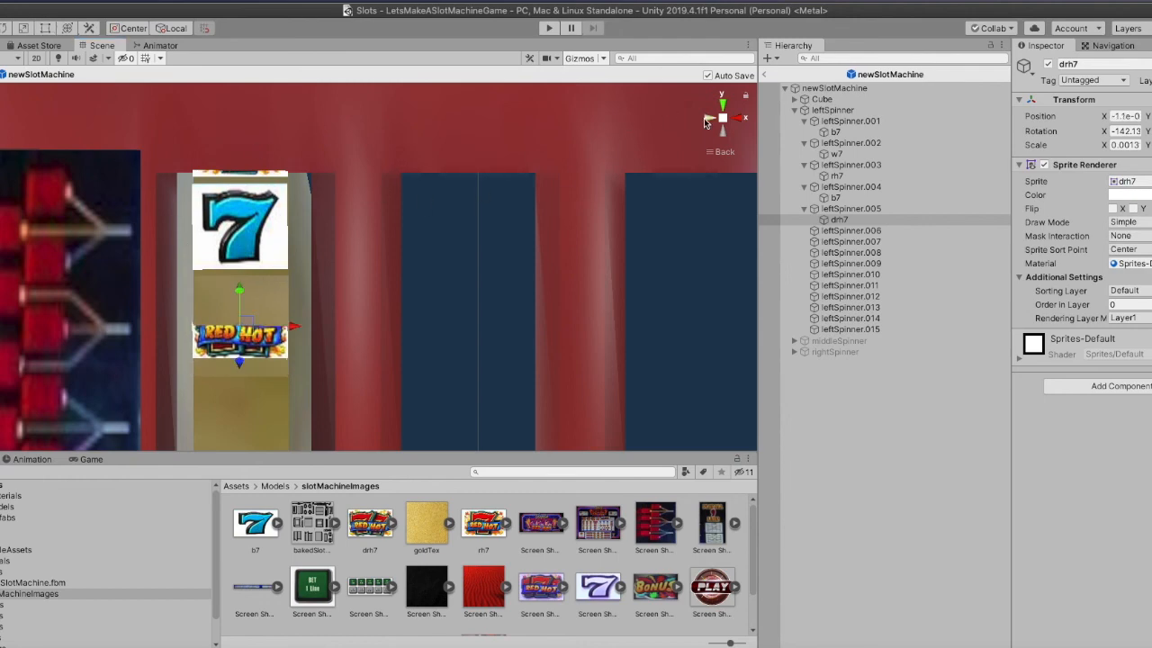
click(710, 118)
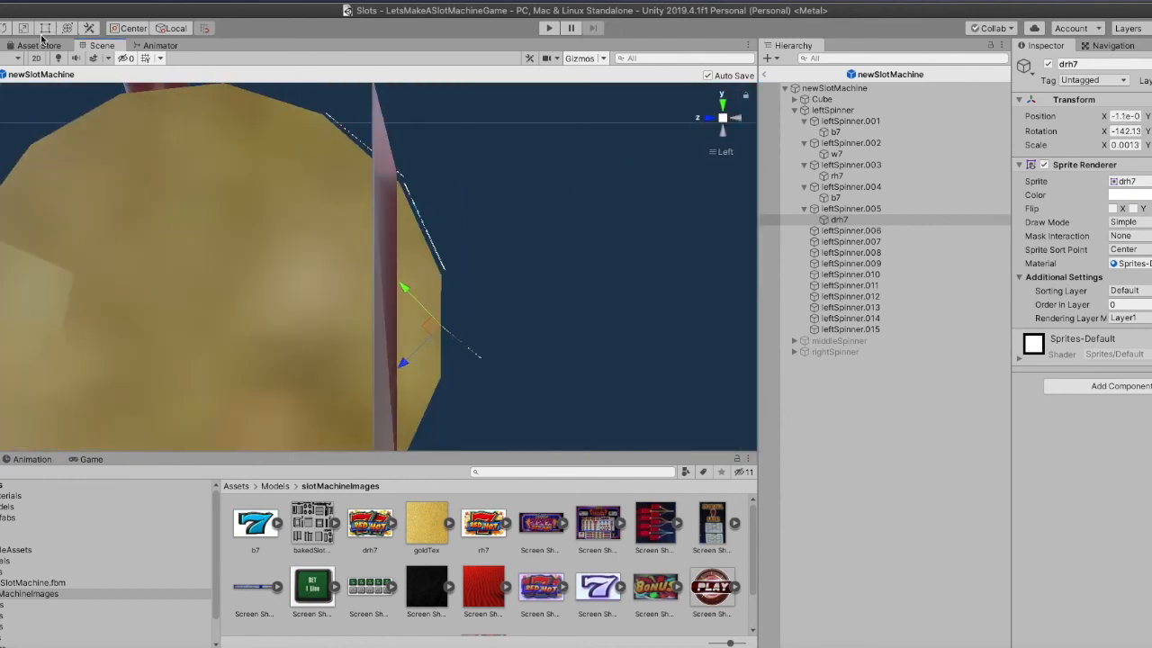
click(5, 28)
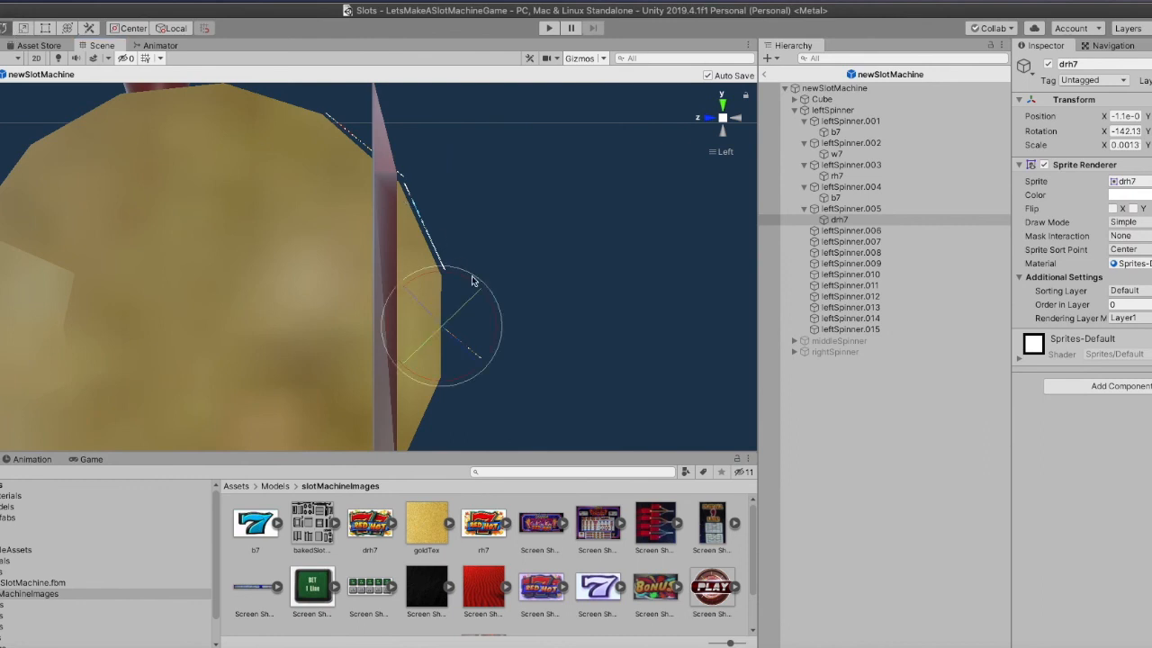
drag(490, 291, 499, 394)
key(super+s)
Stretch drh7's lower and upper edges slightly in the back view so it fills its segment
click(733, 122)
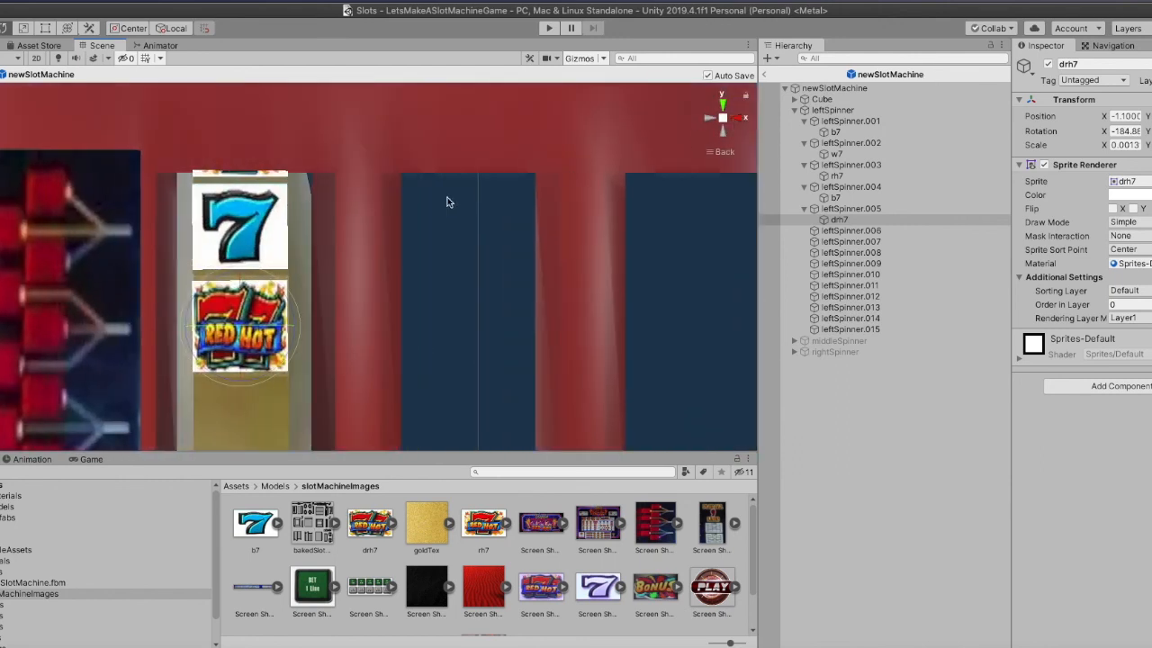
key(t)
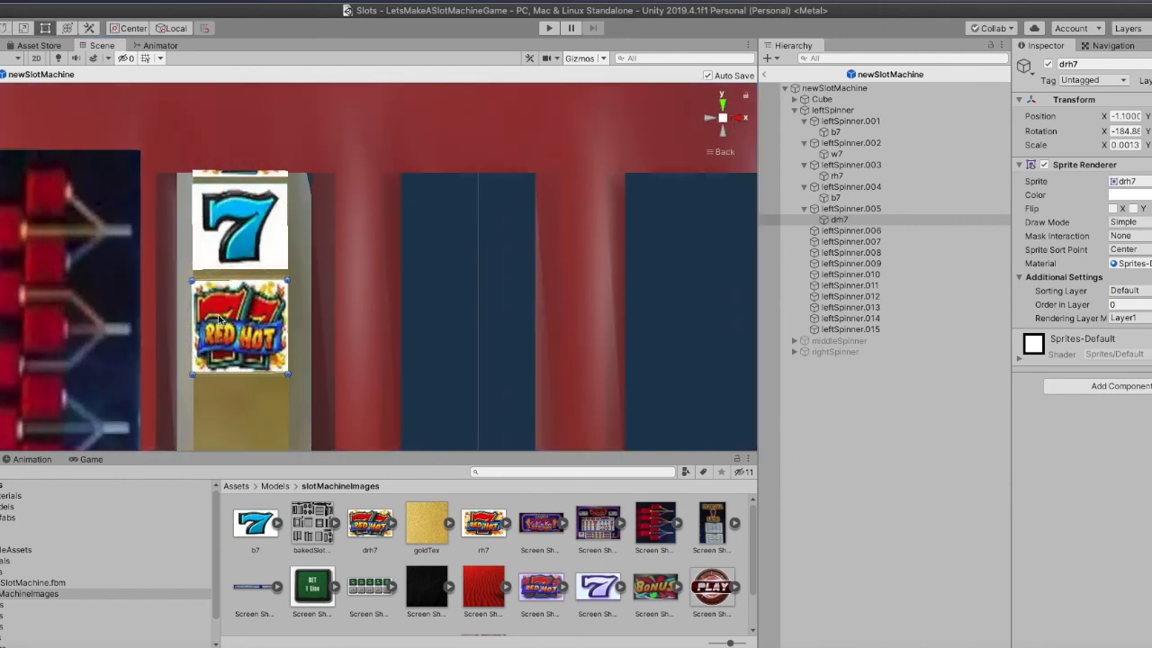
drag(245, 371, 245, 376)
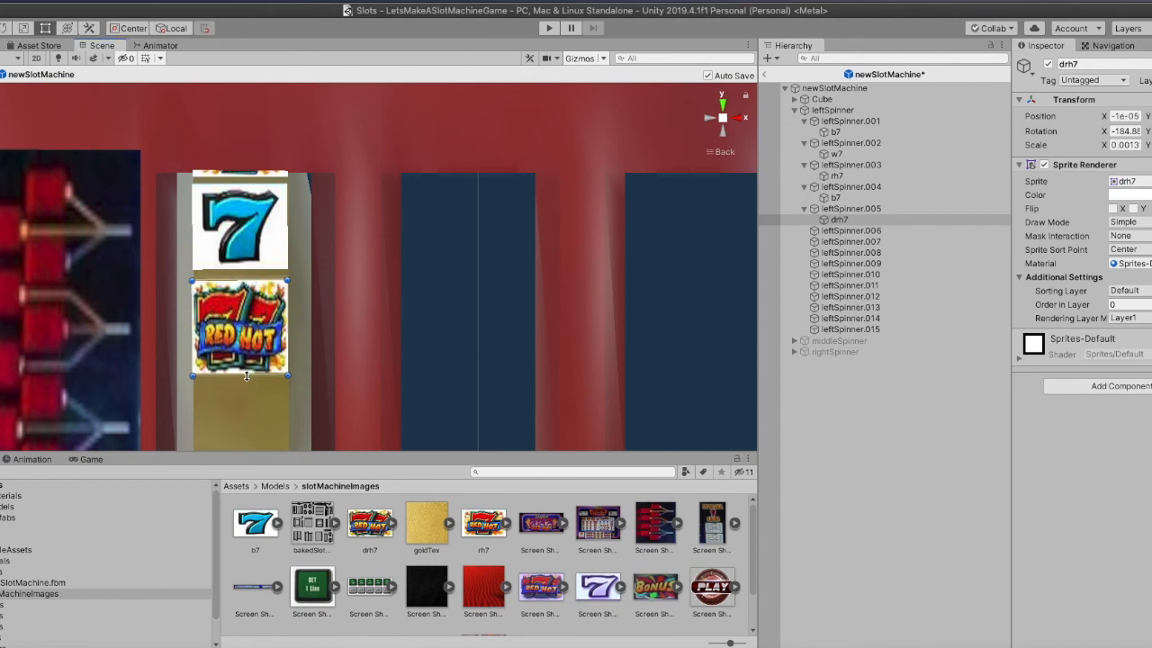
drag(245, 282, 244, 280)
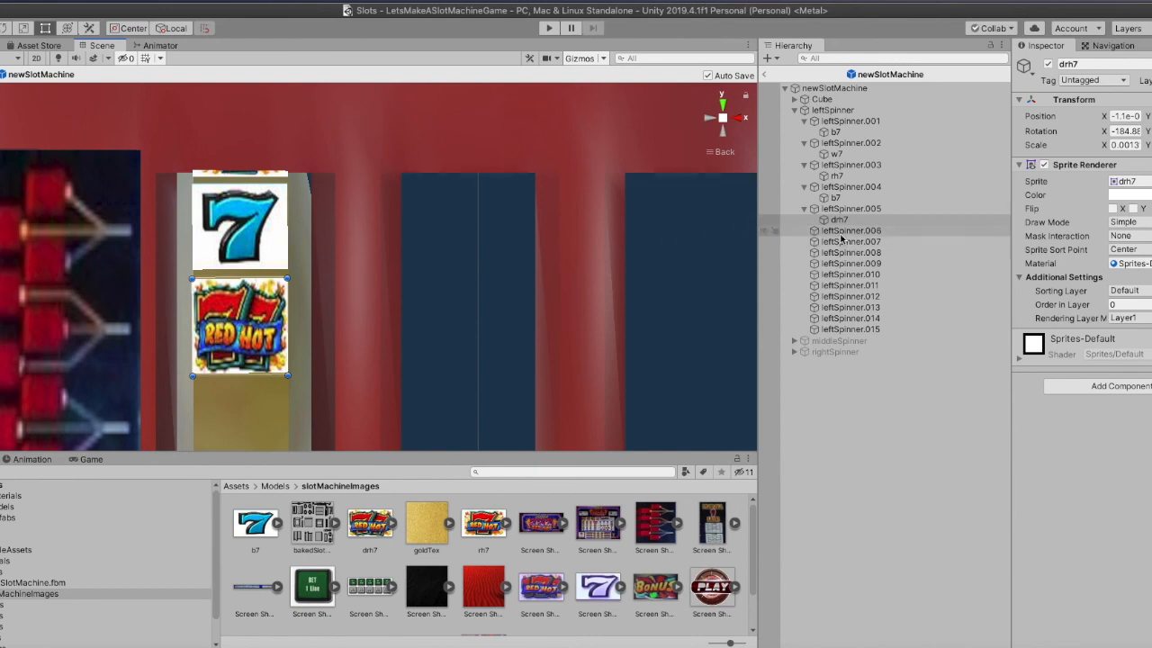
Rotate leftSpinner onward to the next segment and add the w7 image from slotMachineImages as a child of leftSpinner.006
click(826, 111)
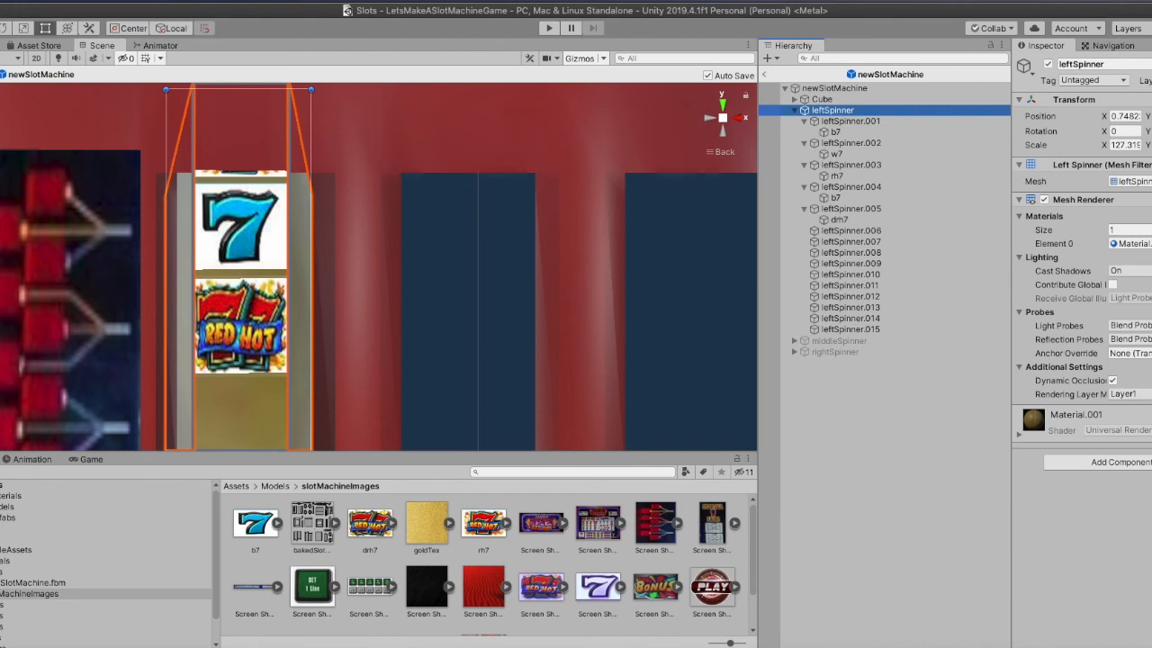
click(1030, 399)
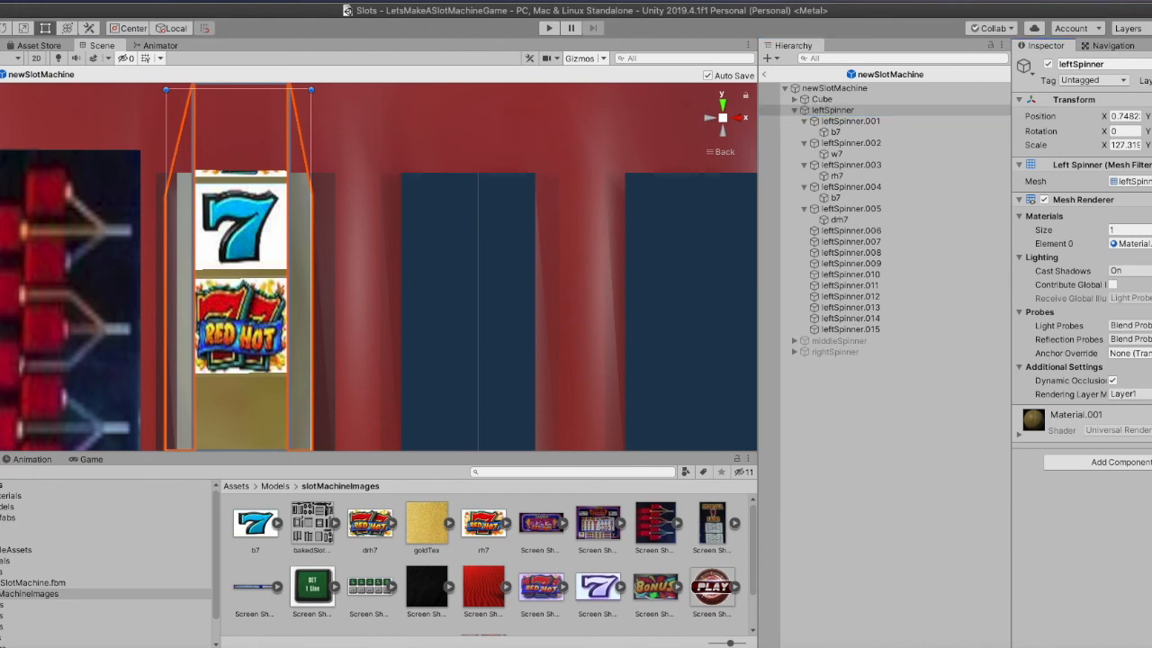
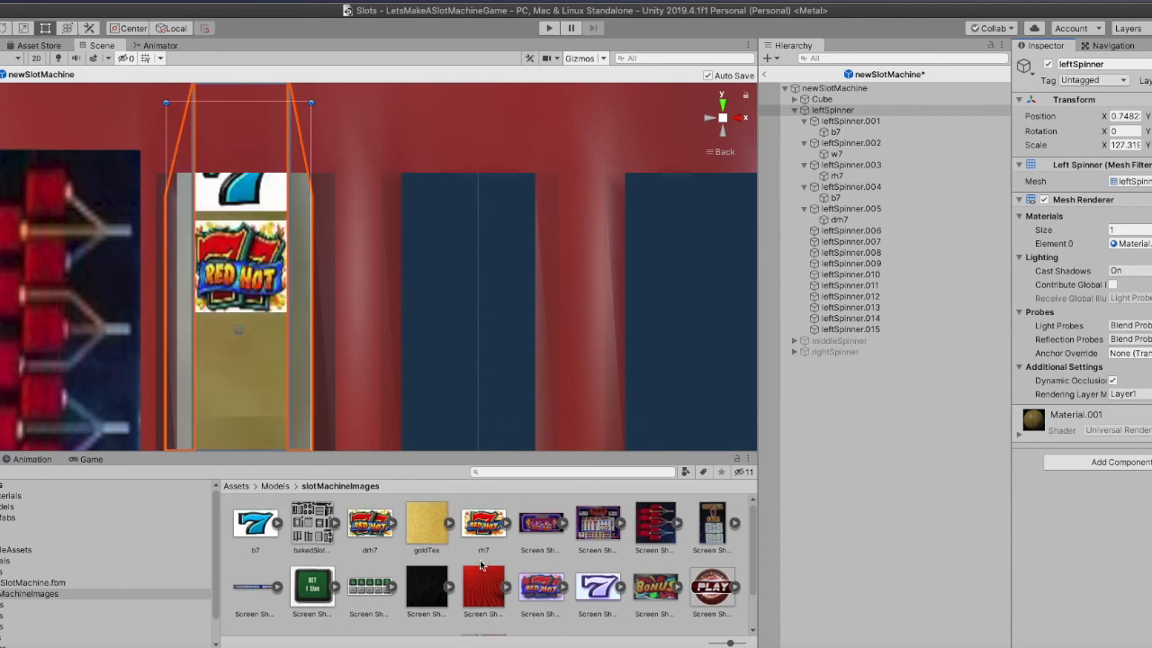
scroll(457, 574, down, 2)
drag(428, 603, 847, 234)
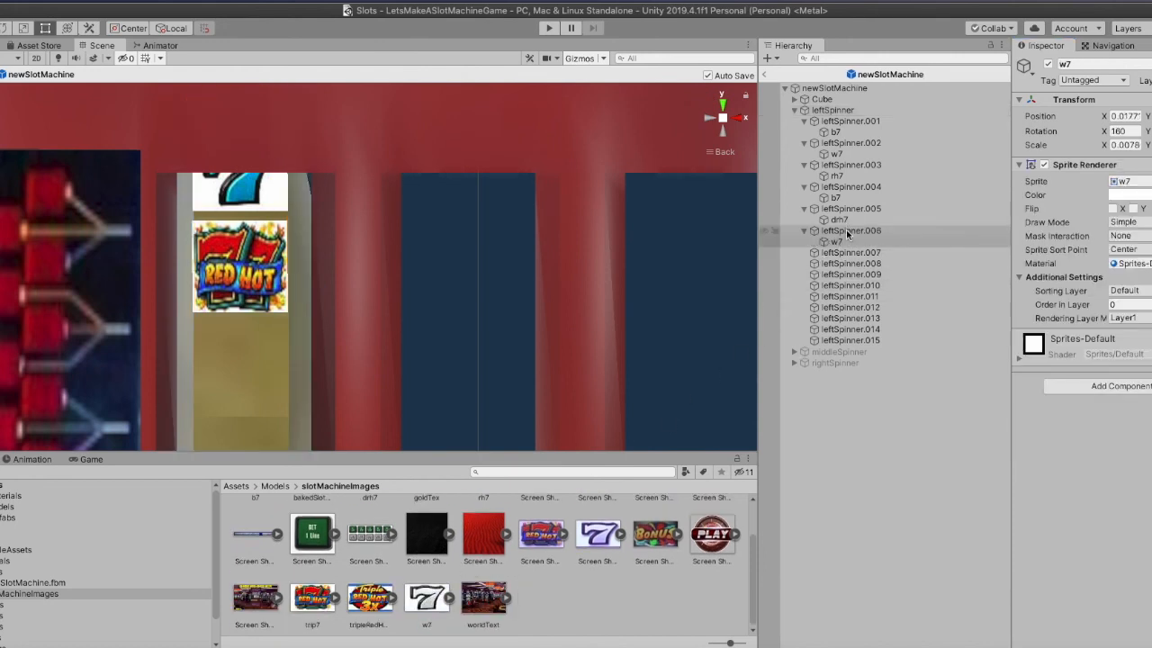
Copy the transform values of the w7 under leftSpinner.002 onto the w7 under leftSpinner.006
click(844, 155)
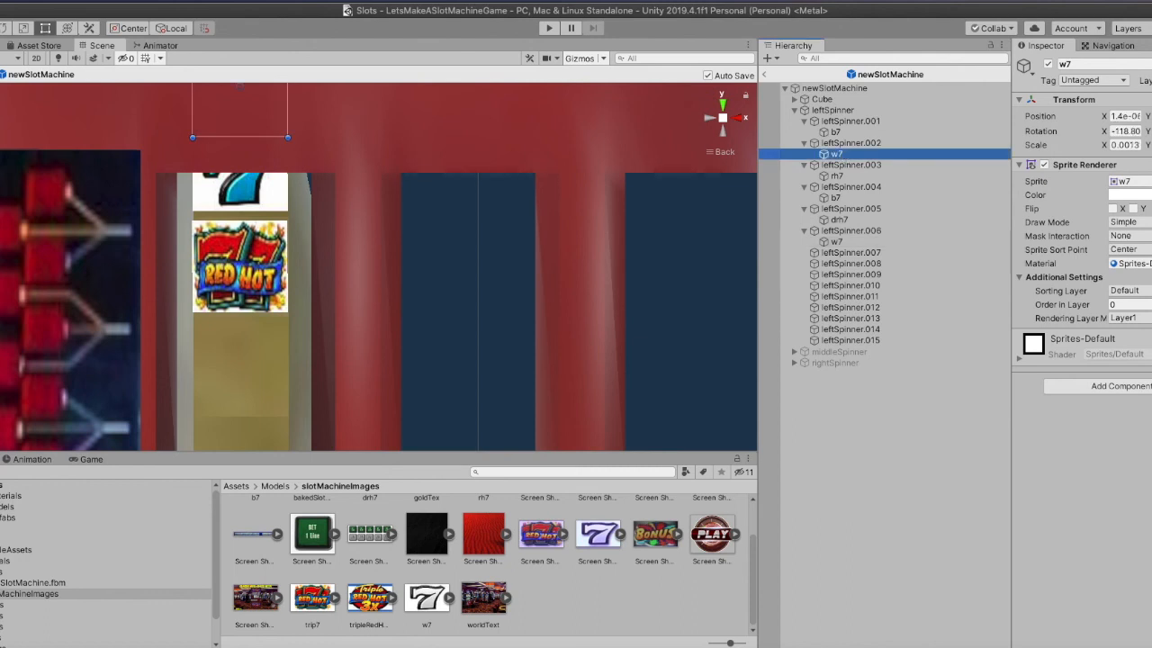
right_click(1106, 101)
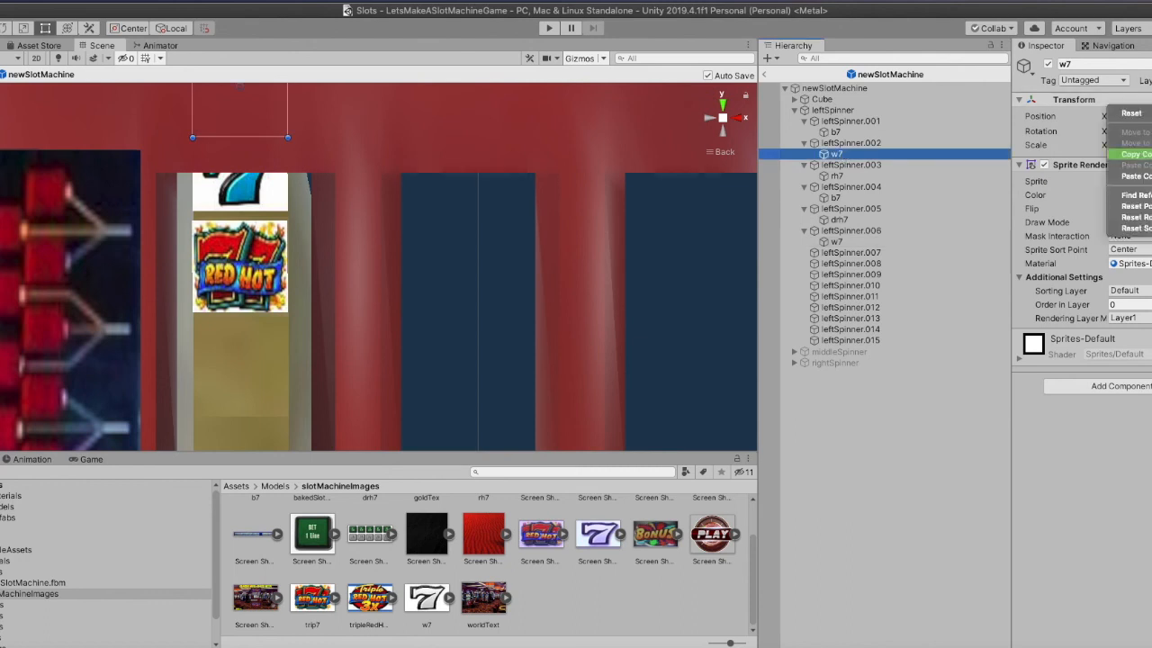
click(1117, 159)
click(862, 241)
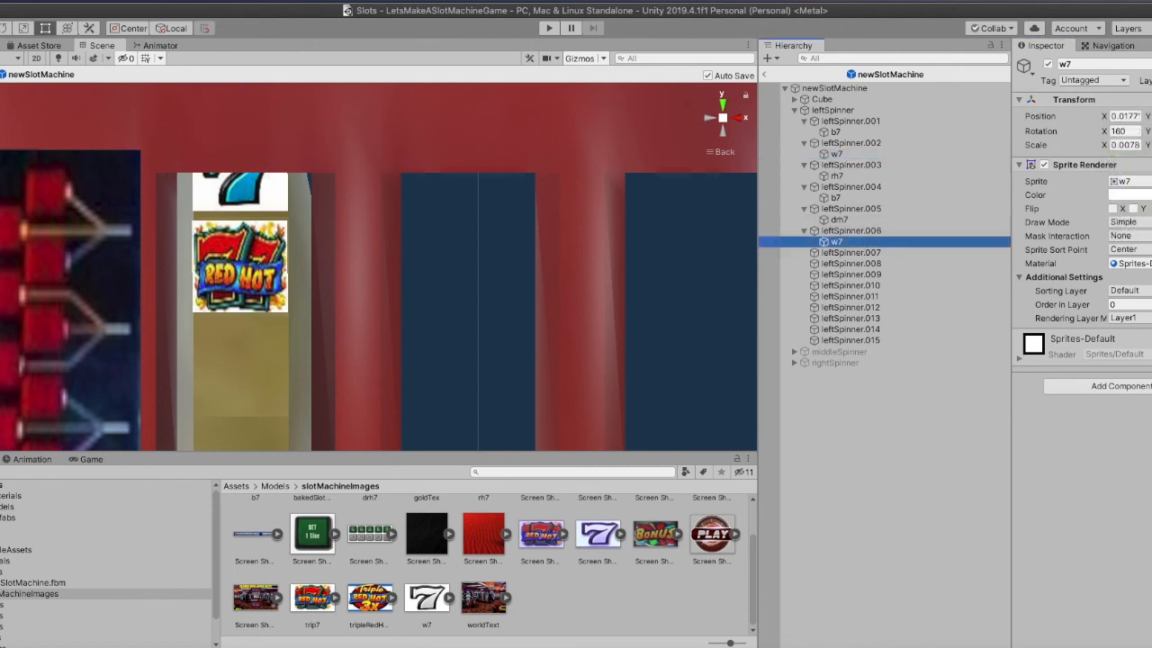
click(1074, 100)
right_click(1108, 107)
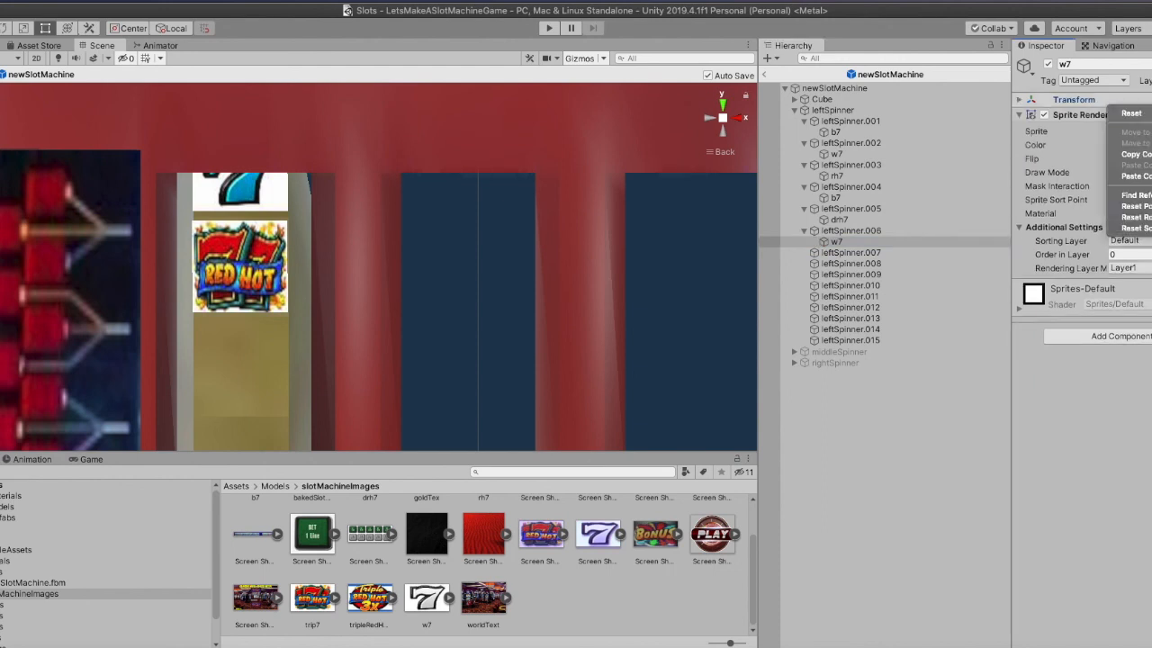
click(1133, 177)
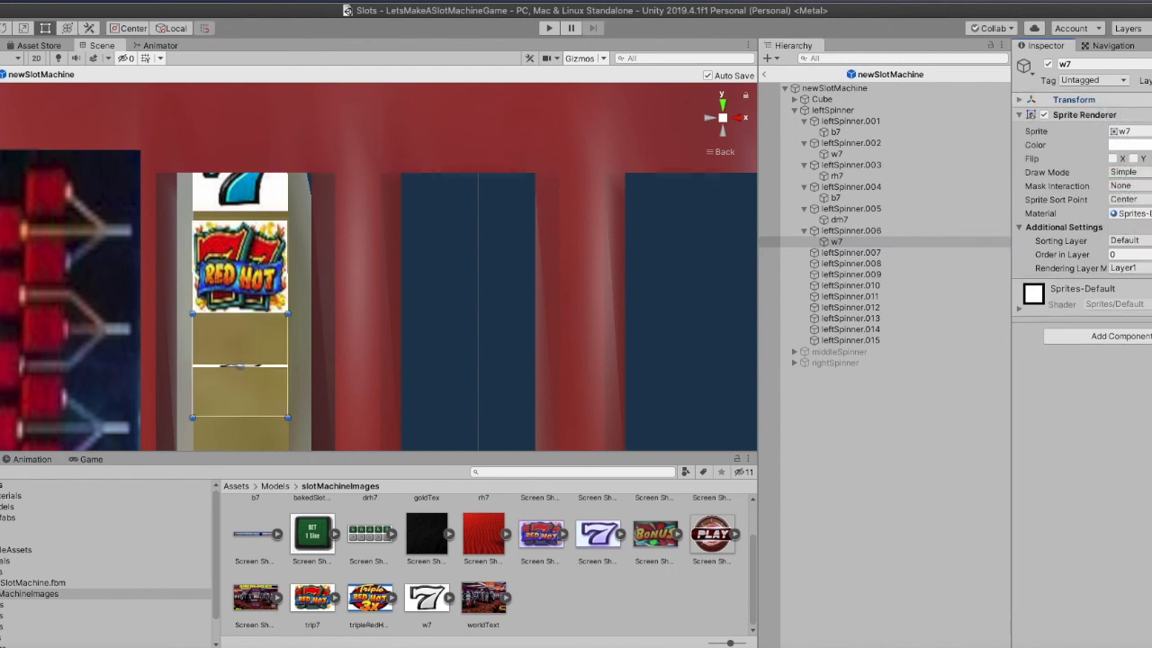
click(1025, 100)
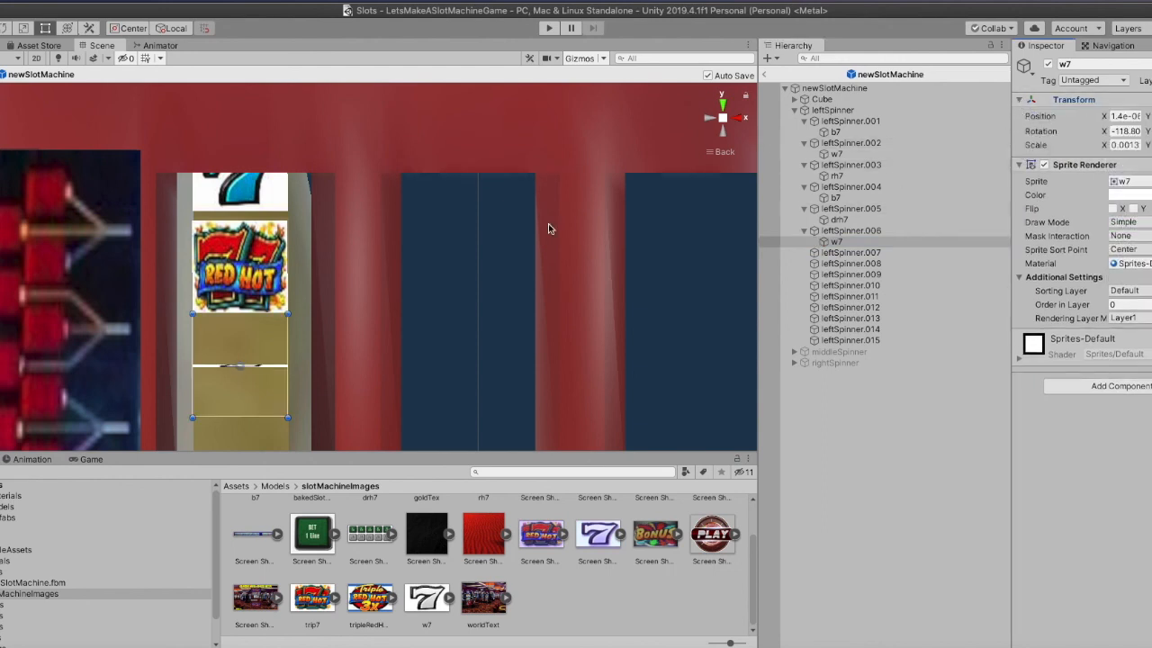
Tilt the w7 under leftSpinner.006 about its X axis to about -201.73 degrees and nudge it slightly toward the wheel surface
click(710, 118)
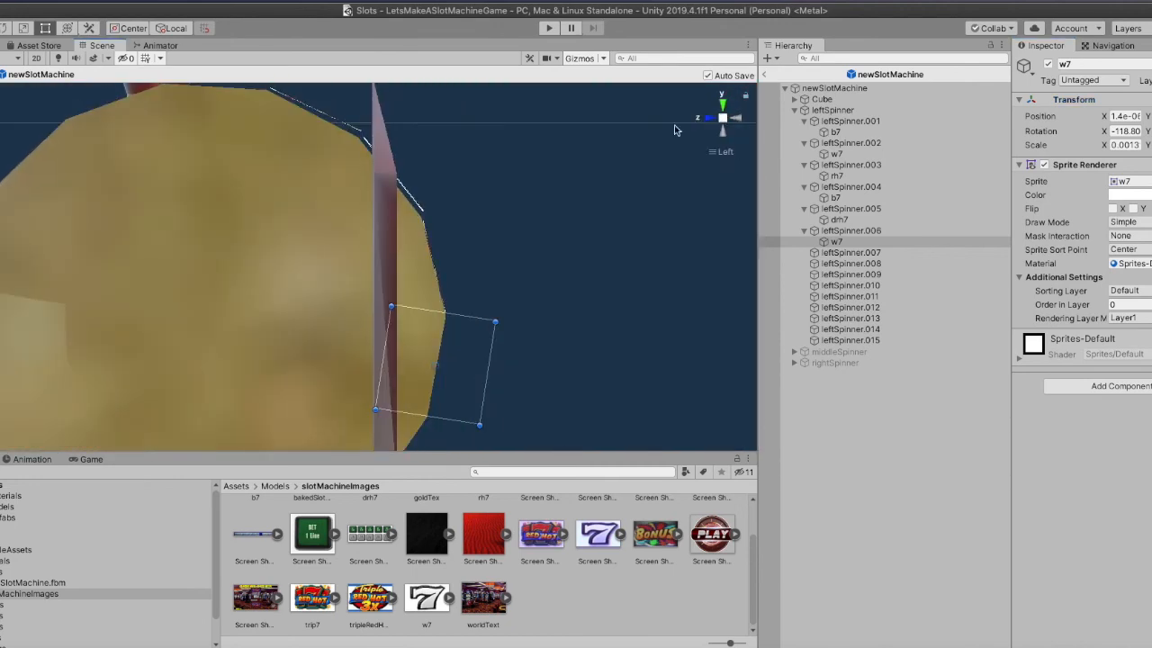
mouse_move(620, 277)
alt+mouse_down()
mouse_move(496, 308)
mouse_move(599, 286)
alt+mouse_up()
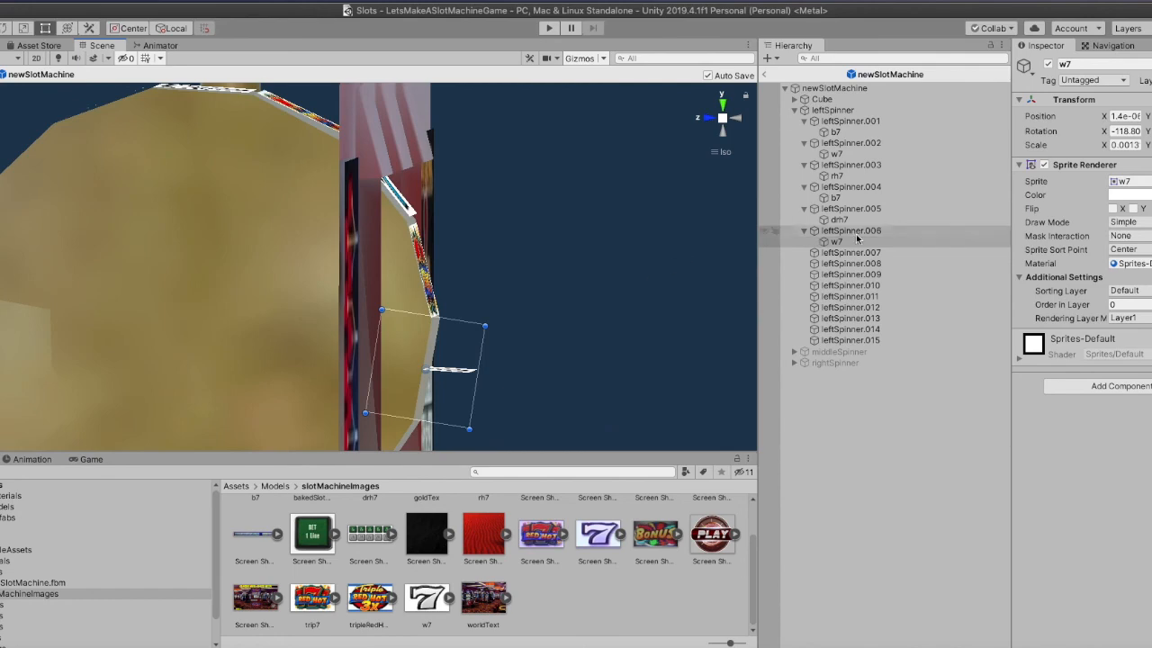
click(738, 119)
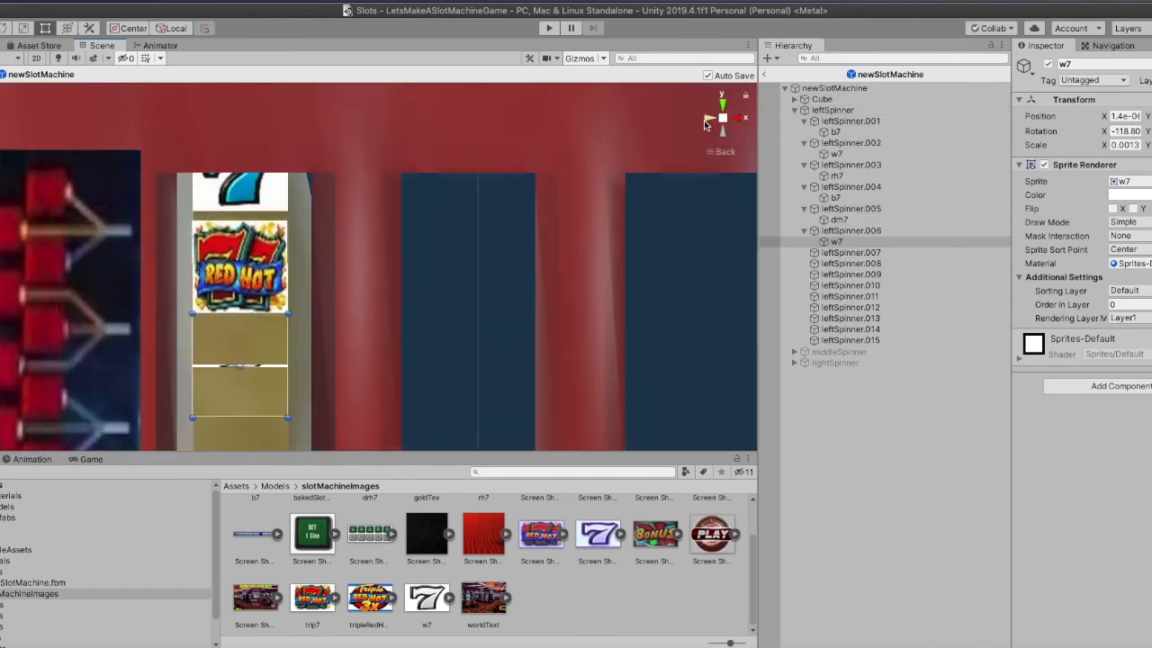
click(4, 28)
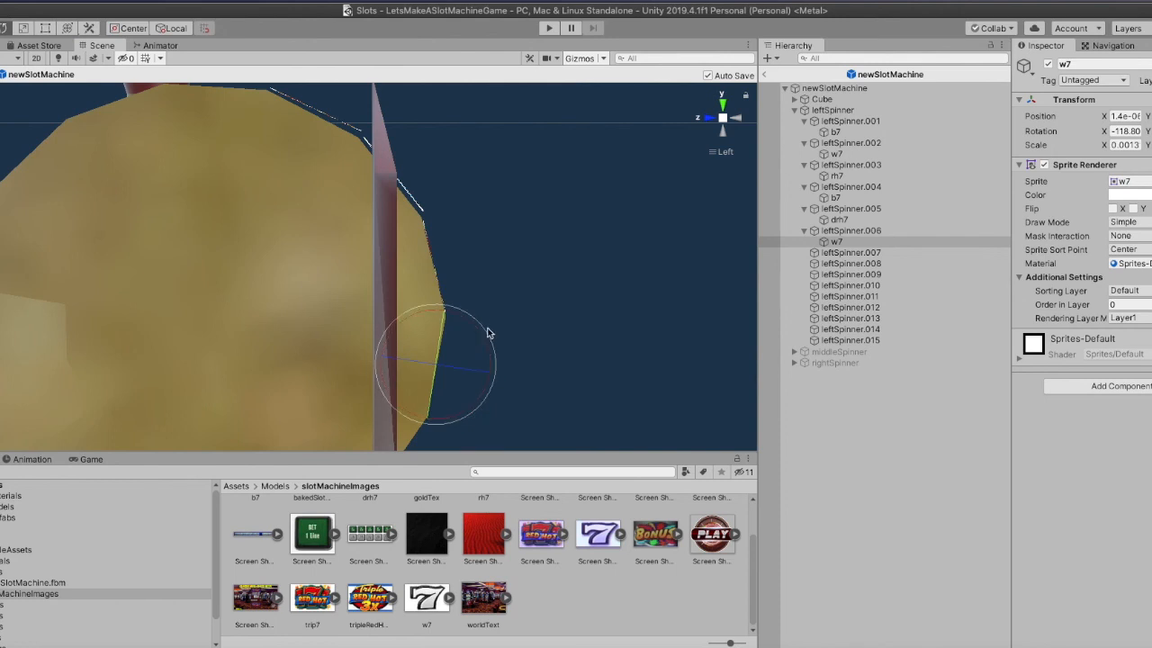
drag(491, 343, 445, 566)
alt+drag(541, 405, 512, 373)
key(w)
drag(347, 363, 350, 364)
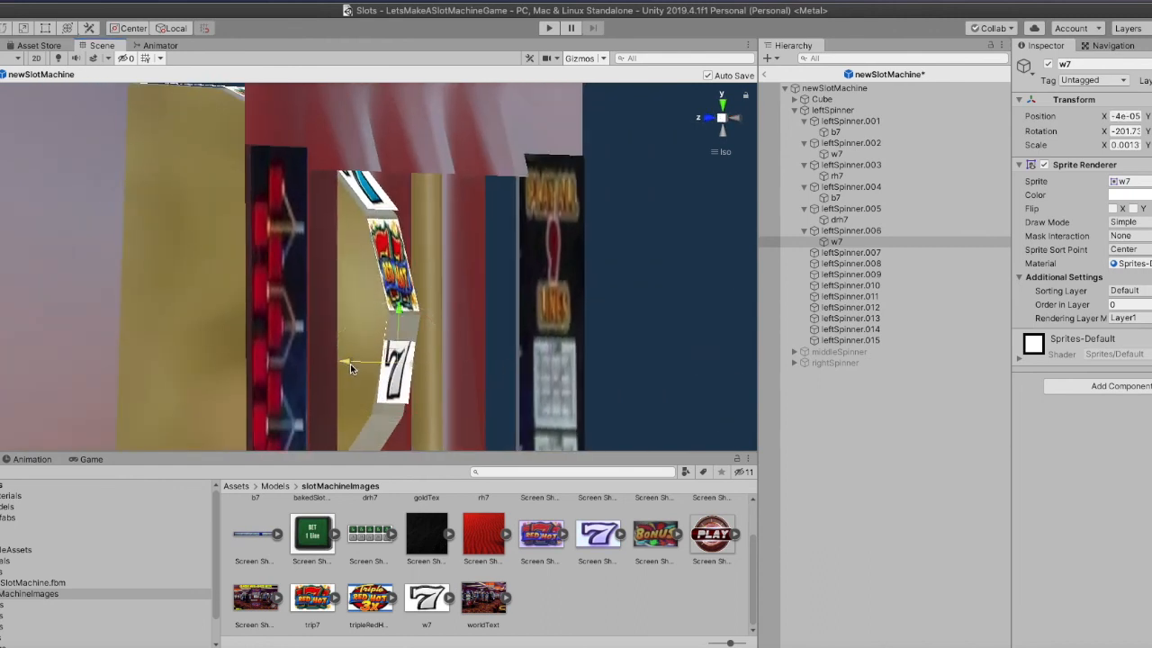
Refine the tilt of the w7 under leftSpinner.006 to about -206.16 degrees so it lies parallel to its segment
click(45, 29)
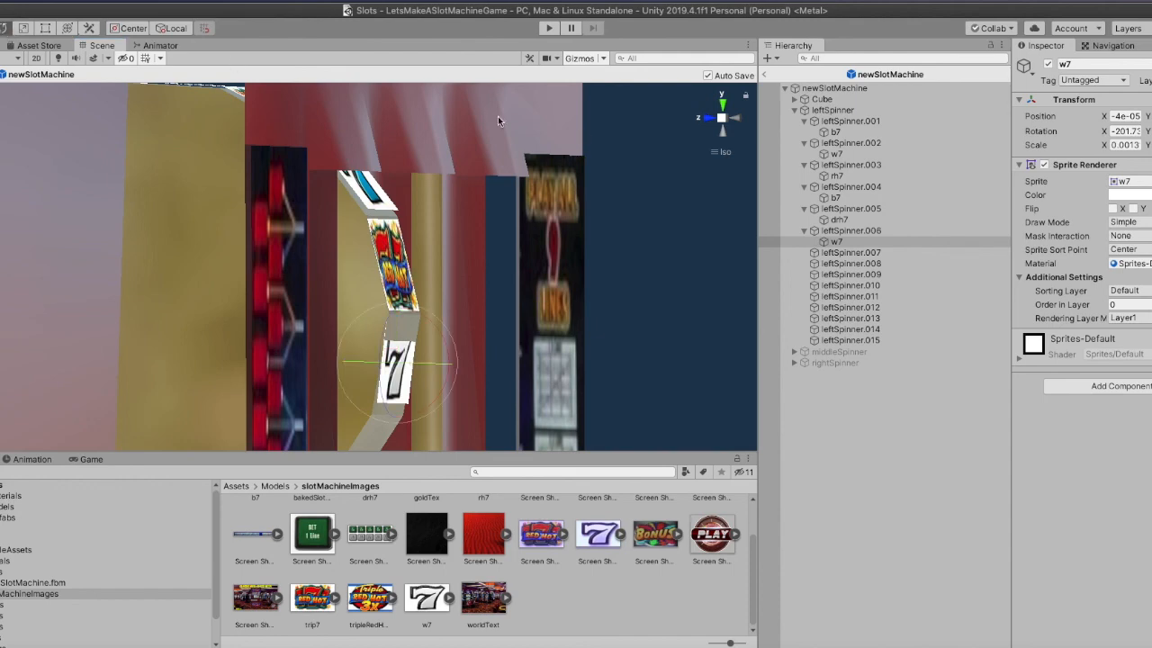
click(736, 124)
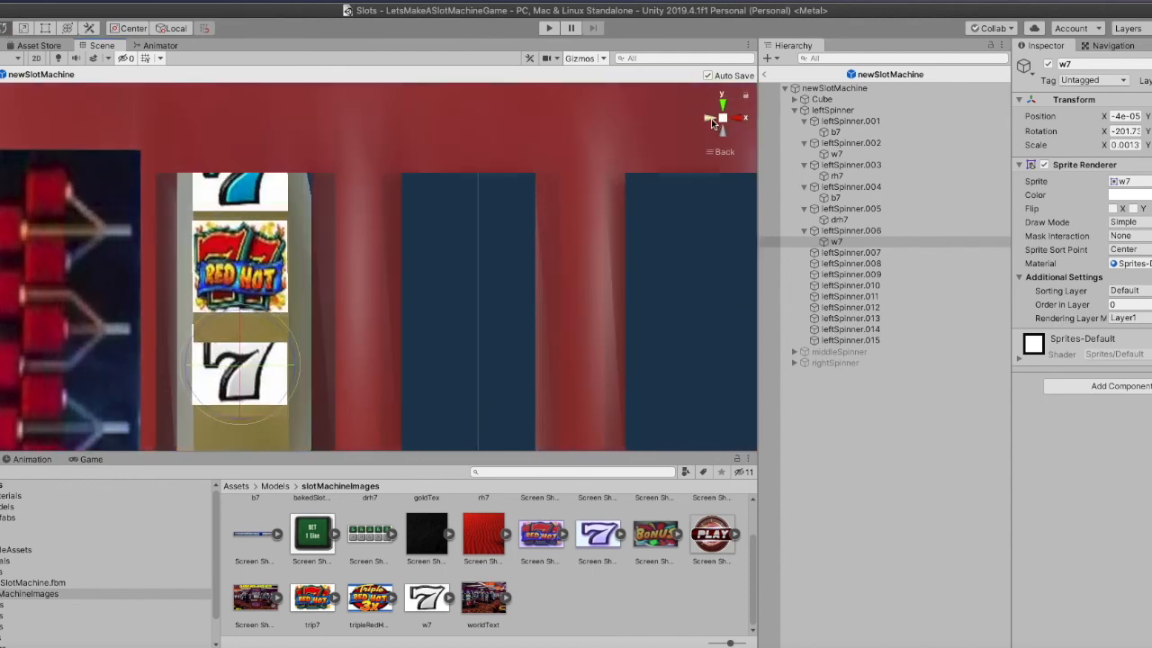
click(710, 120)
drag(497, 346, 506, 366)
alt+drag(635, 337, 543, 319)
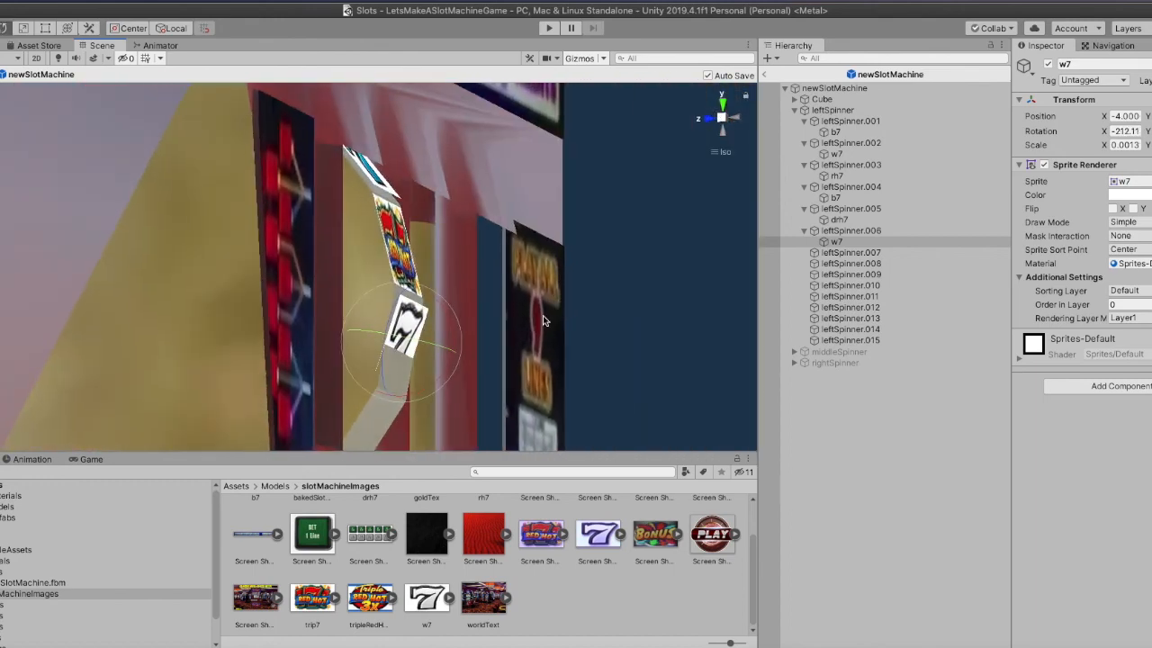
drag(464, 358, 533, 387)
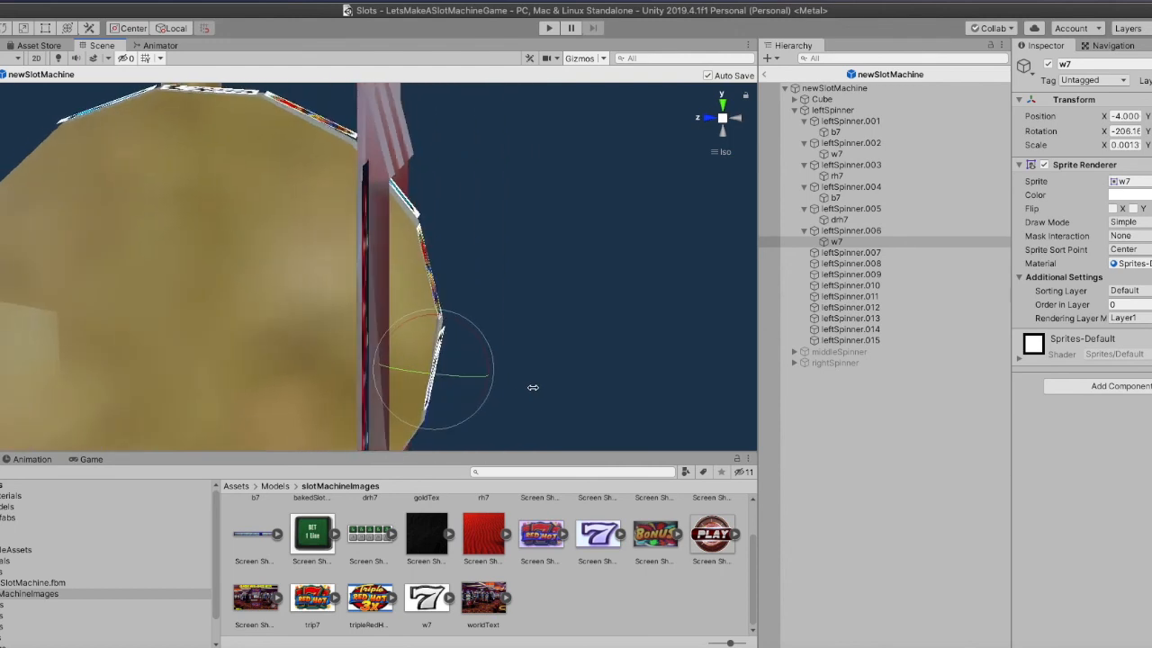
Rotate leftSpinner onward in the side view to bring the w7 segment to the front, and view it from the back
click(858, 100)
click(841, 121)
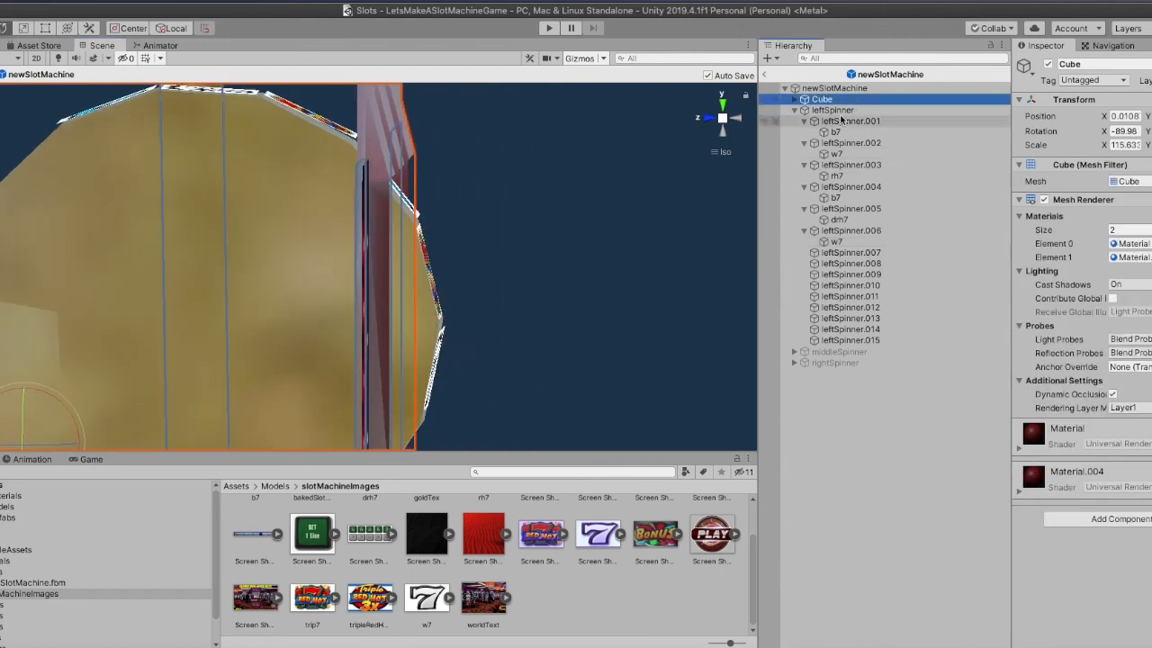
click(833, 110)
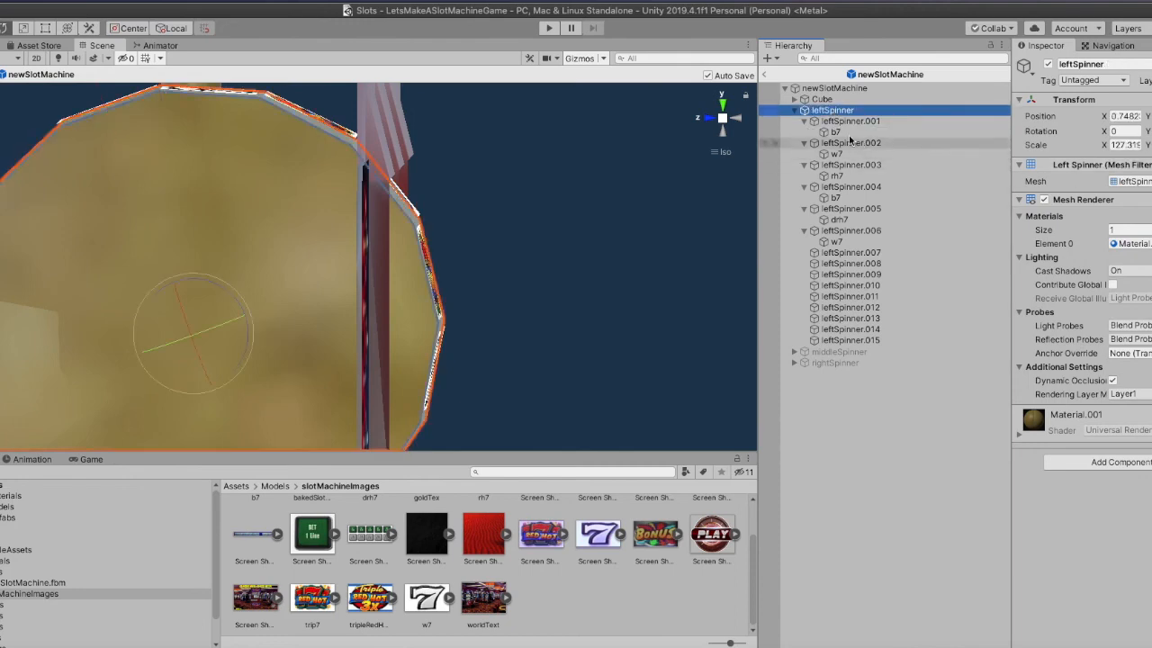
click(706, 118)
click(706, 118)
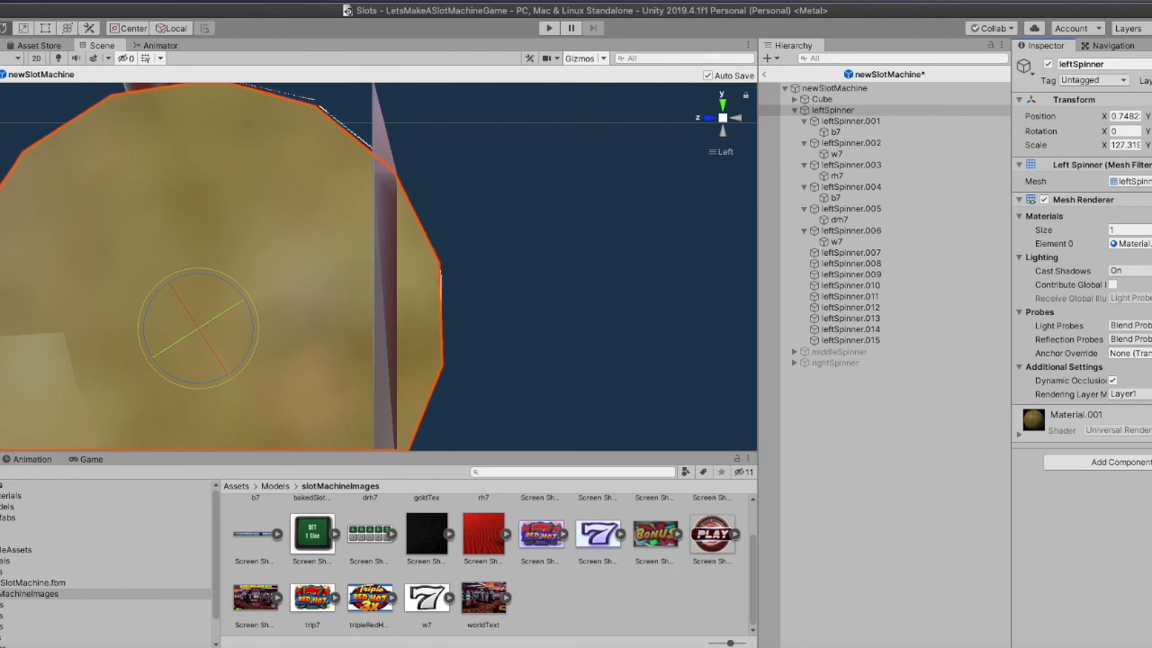
right_drag(714, 249, 196, 295)
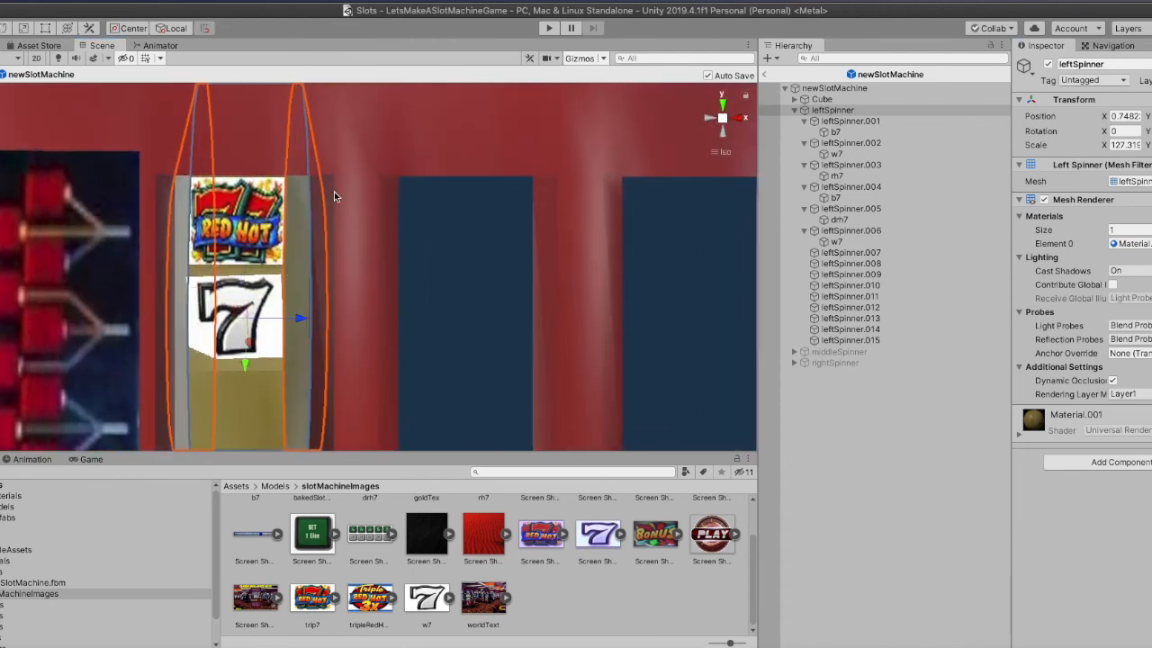
Copy the Transform component of the w7 sprite under leftSpinner.002
key(f)
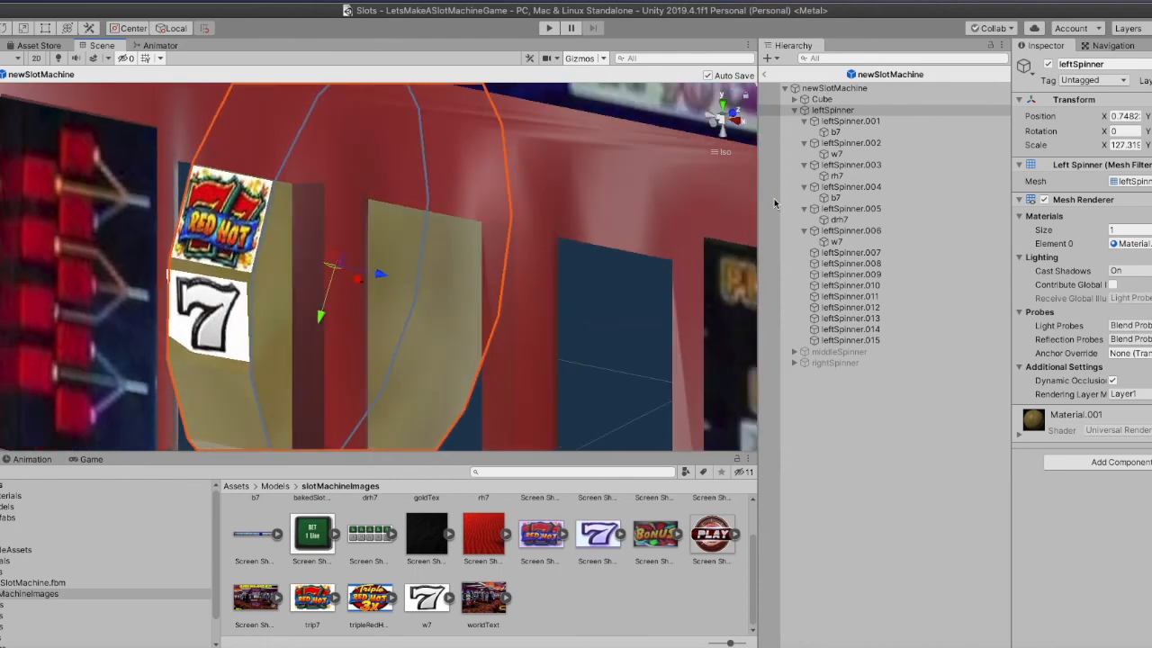
click(836, 241)
drag(241, 309, 244, 310)
right_drag(241, 311, 562, 261)
click(710, 125)
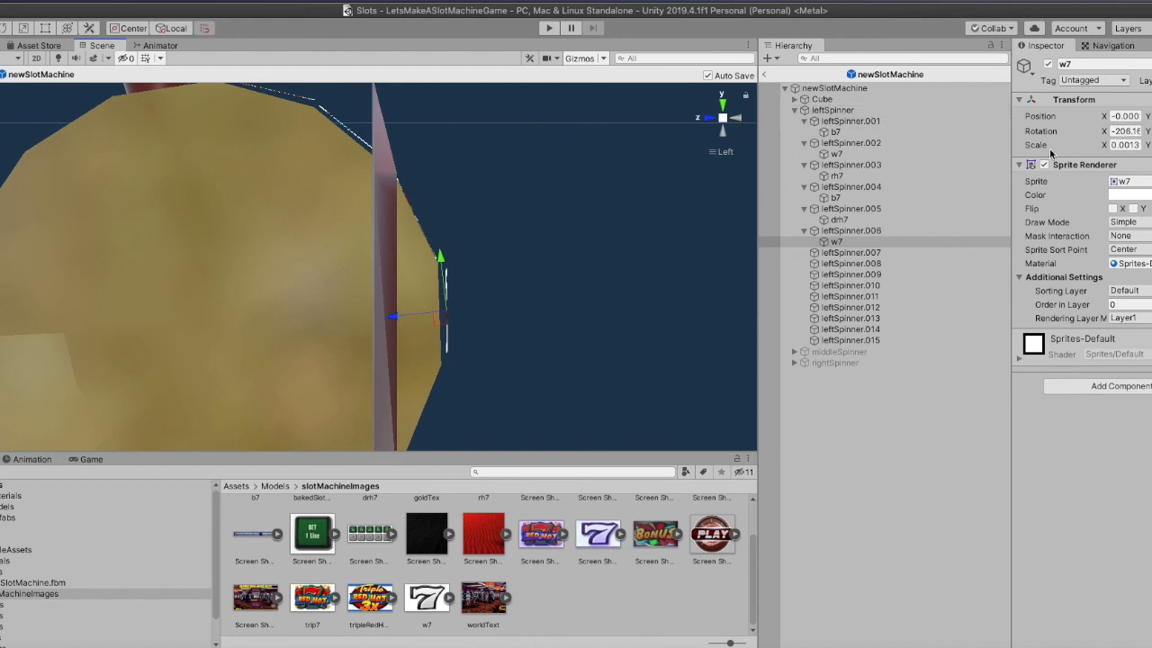
click(841, 155)
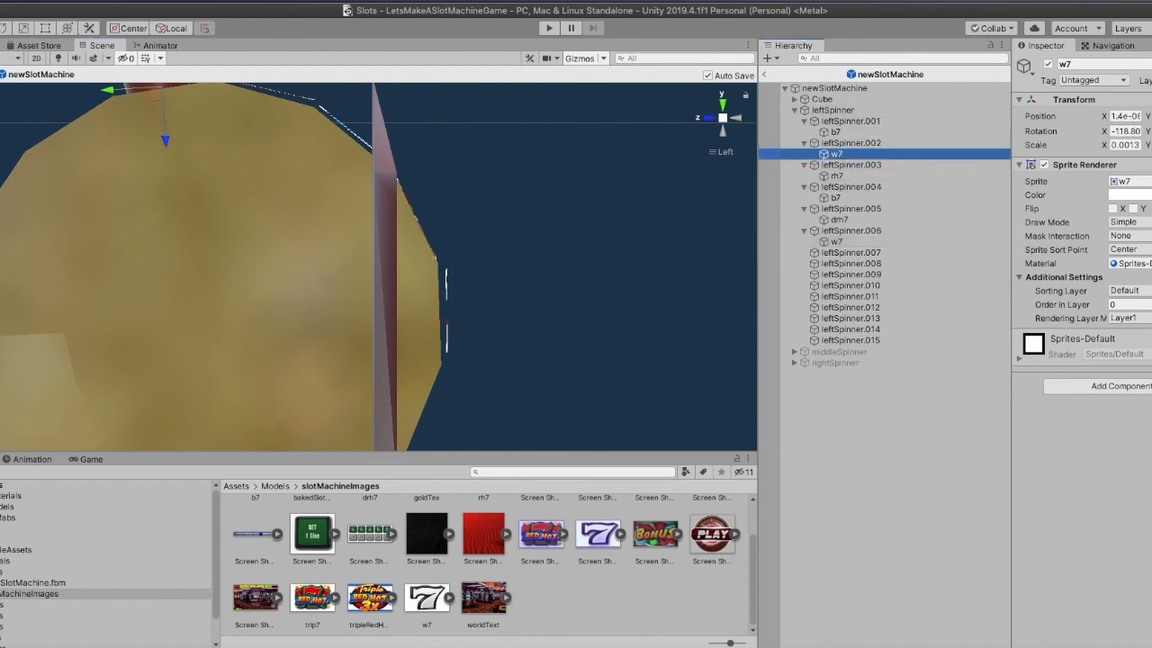
click(1105, 100)
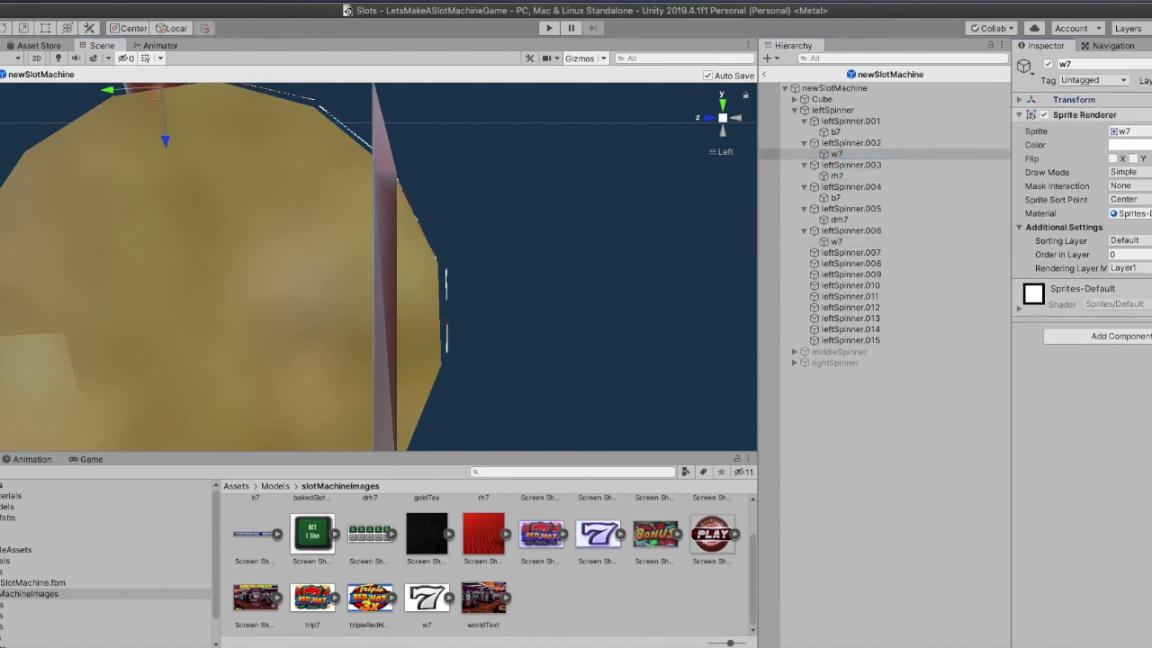
right_click(1106, 103)
click(1135, 154)
Try to paste copied Transform component values onto the w7 sprite under leftSpinner.006
click(836, 241)
right_click(1107, 115)
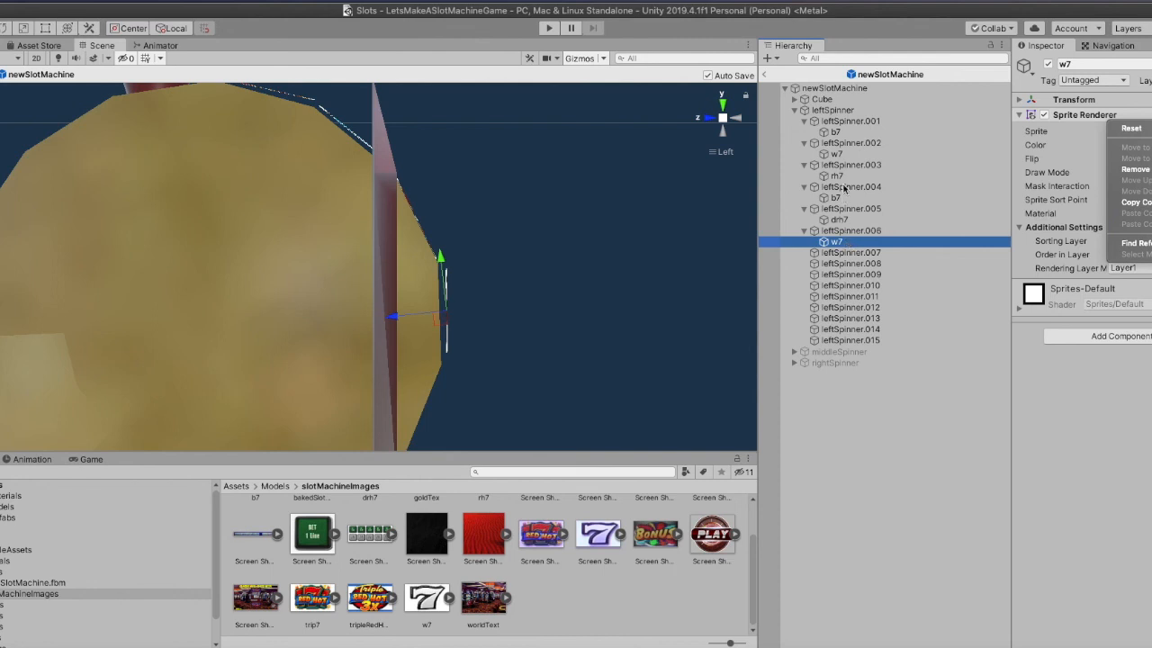
click(838, 156)
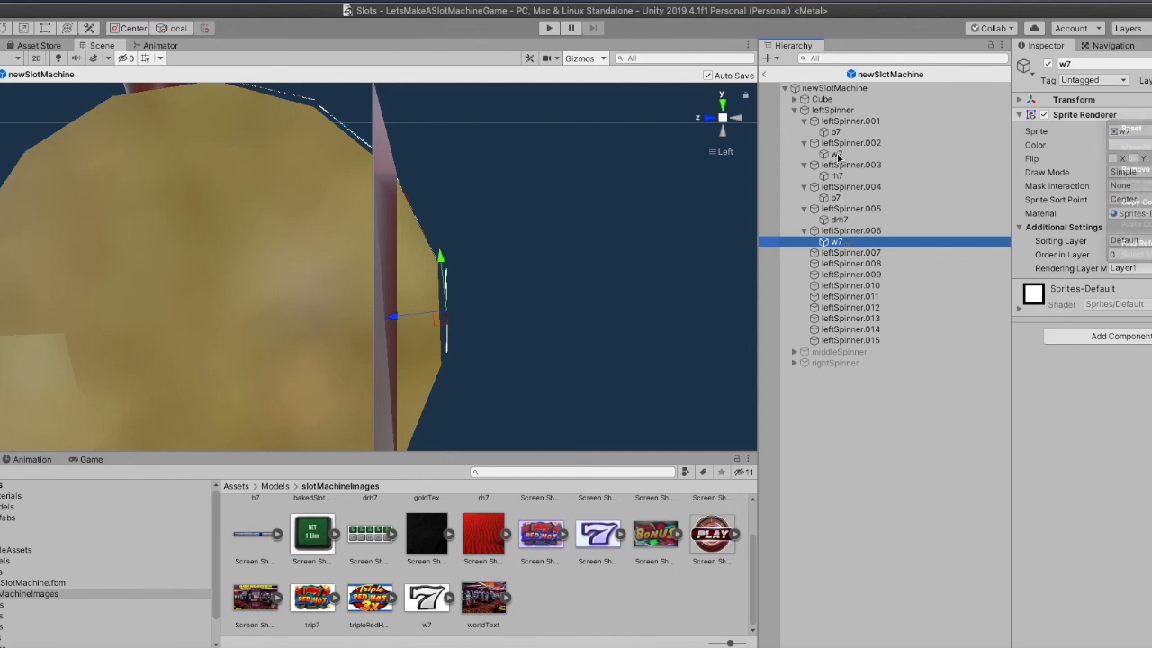
click(1019, 101)
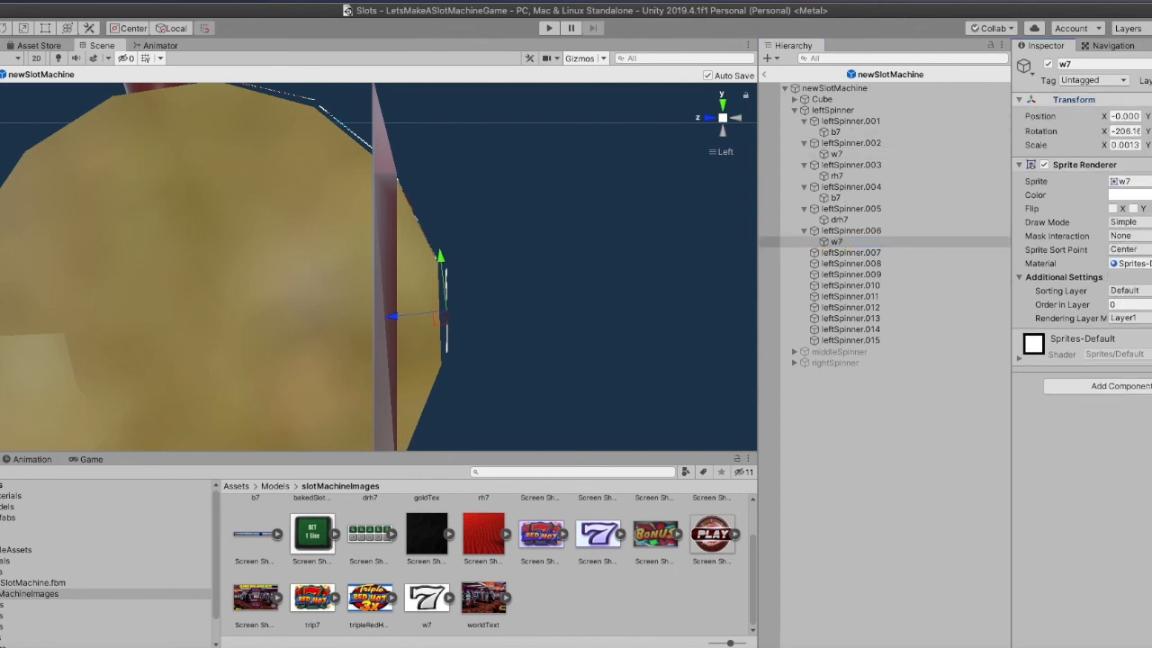
click(1149, 100)
click(1125, 154)
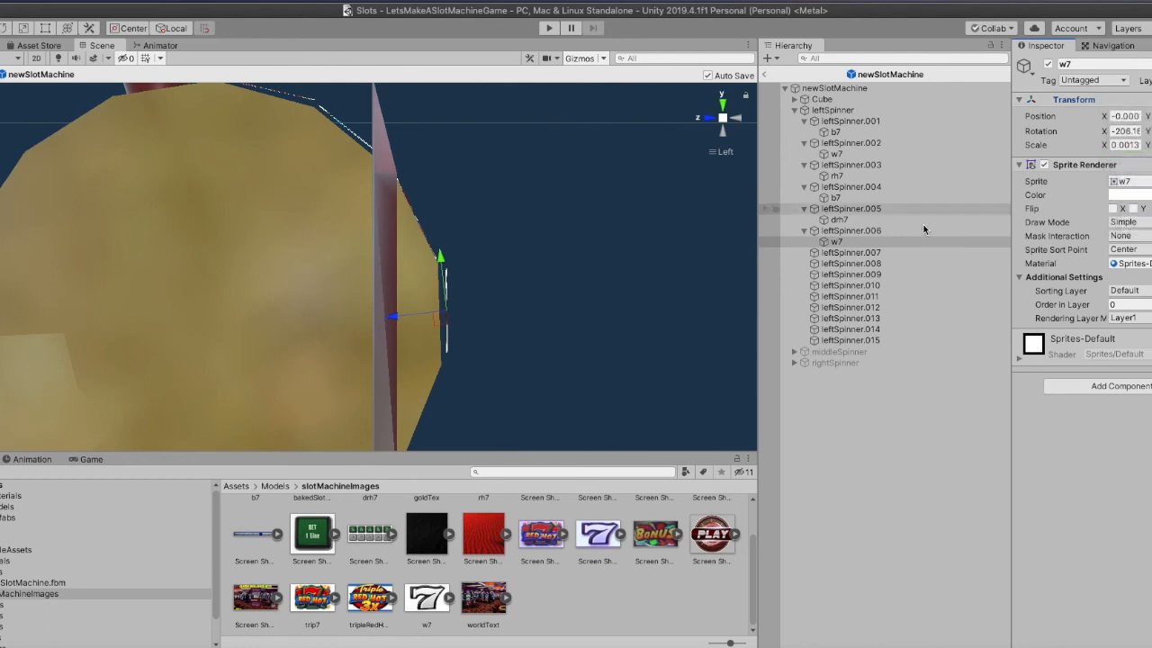
click(866, 243)
click(1150, 100)
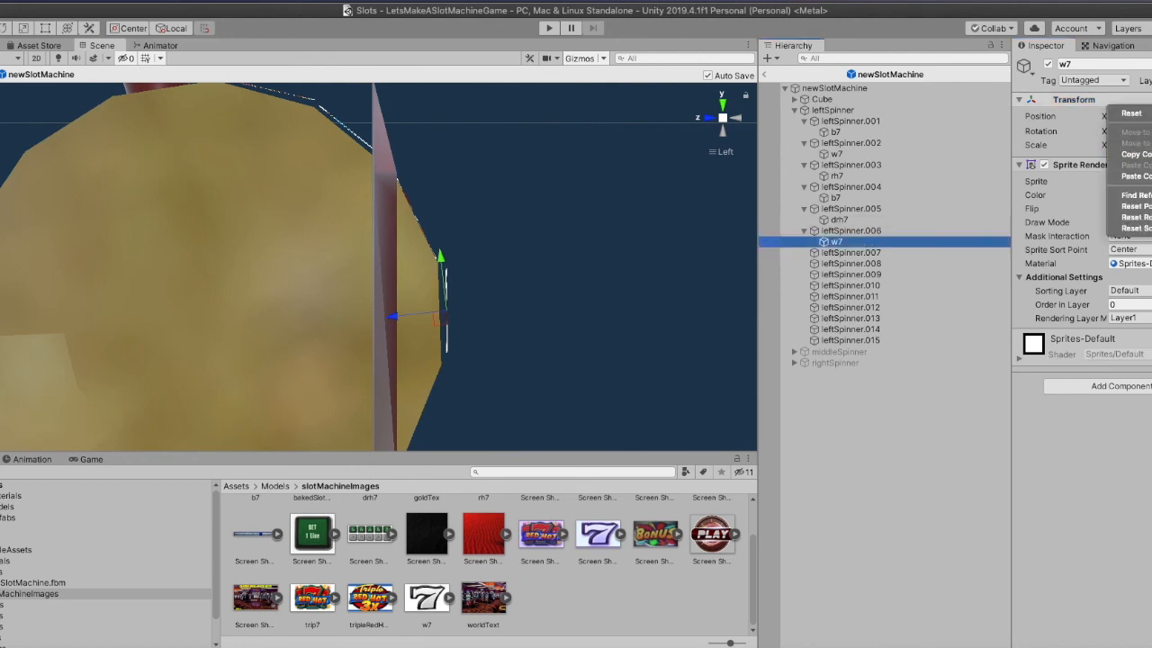
click(1136, 176)
Straighten the w7 sprite under leftSpinner.006 with a slight rotation and stretch its upper edge toward the Red Hot symbol above
key(f)
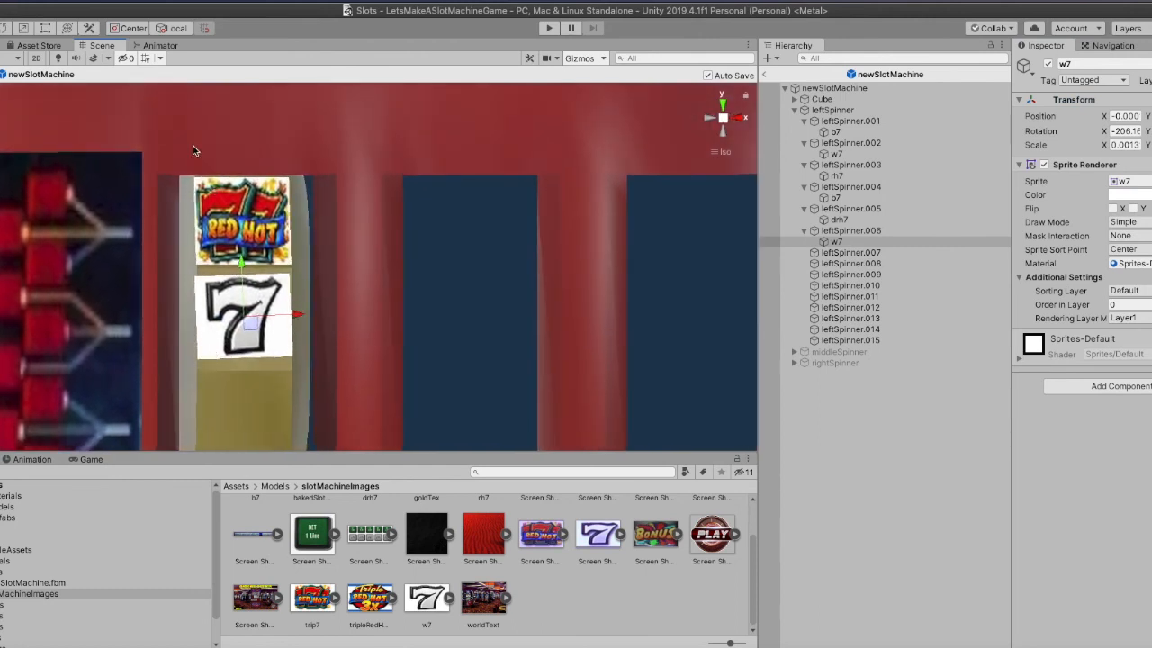
click(7, 31)
drag(303, 298, 304, 301)
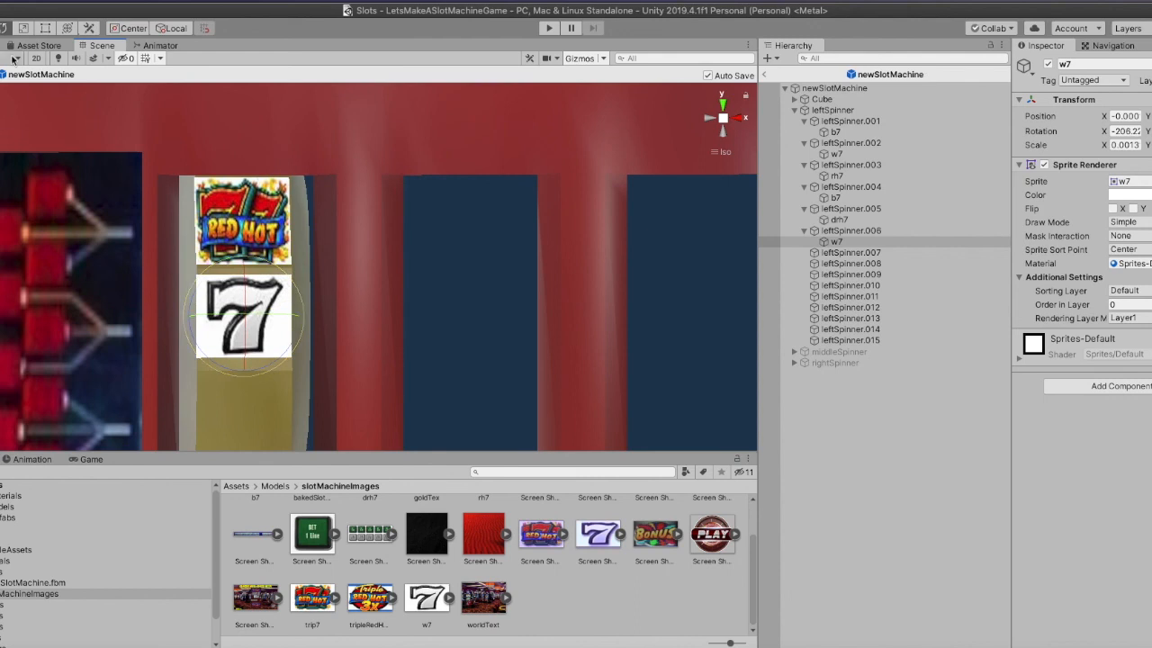
click(45, 28)
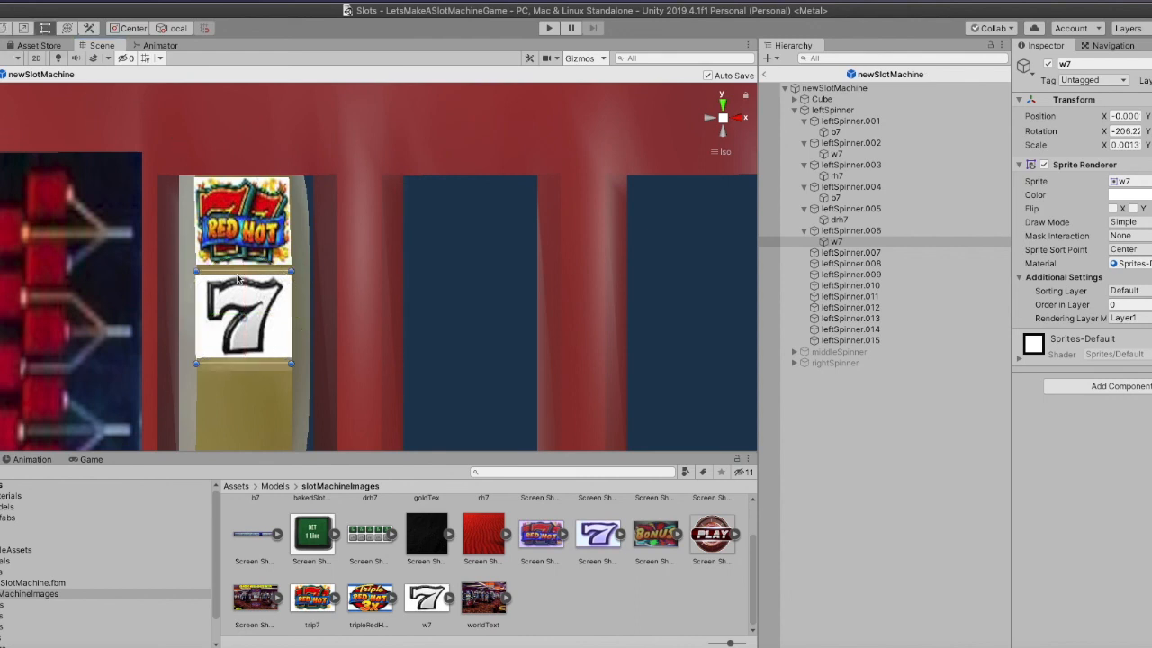
drag(234, 267, 233, 262)
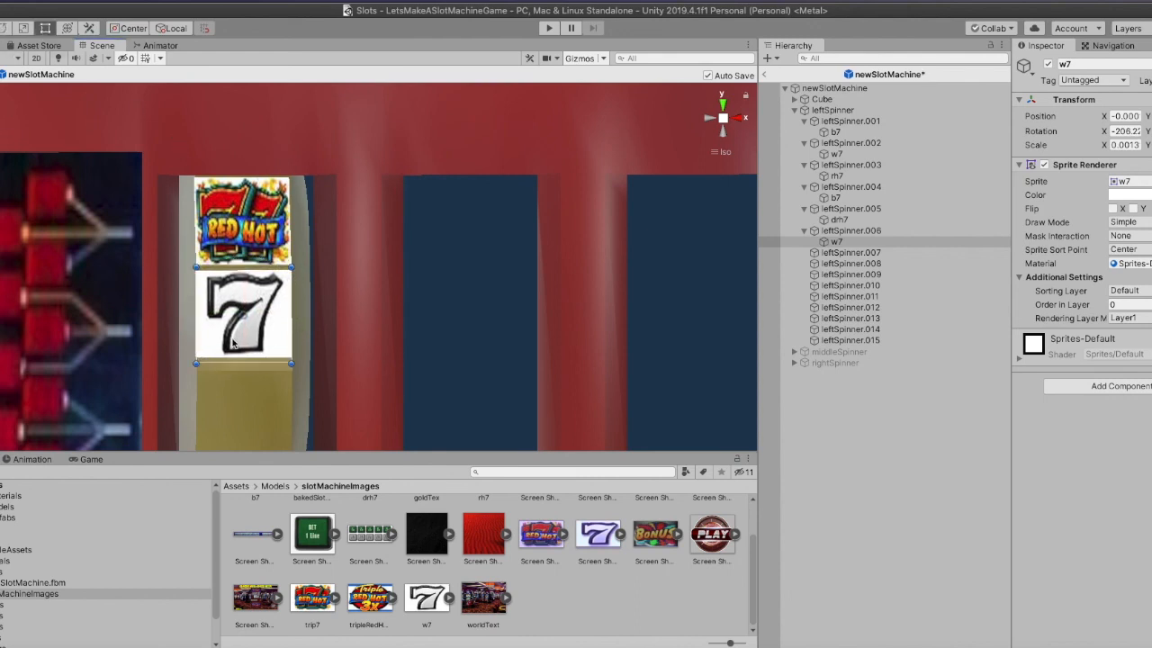
drag(237, 364, 528, 324)
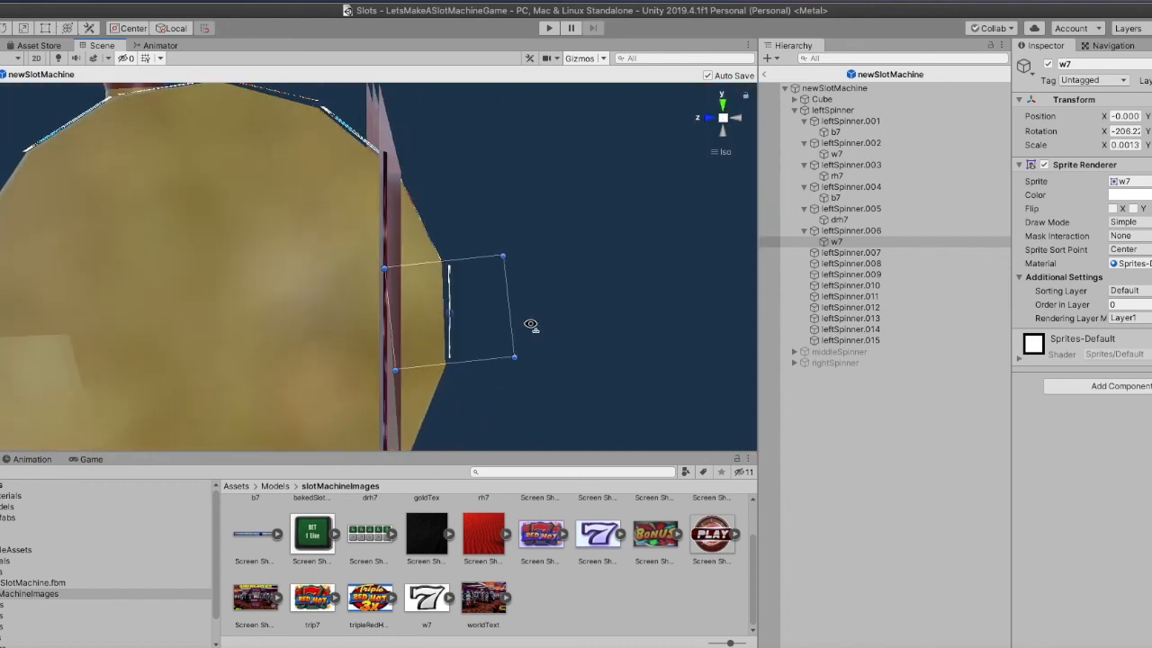
Tilt the w7 sprite under leftSpinner.006 to an X rotation of about -204.5 so it follows its reel face
click(23, 28)
click(733, 120)
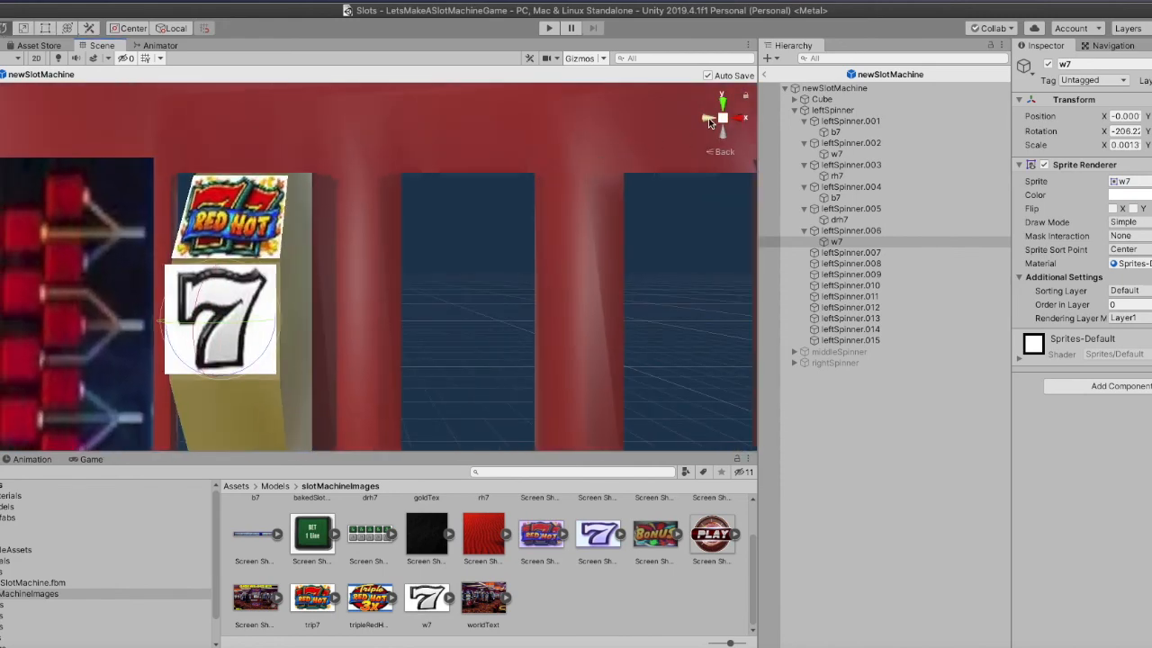
click(709, 120)
middle_drag(597, 242, 510, 221)
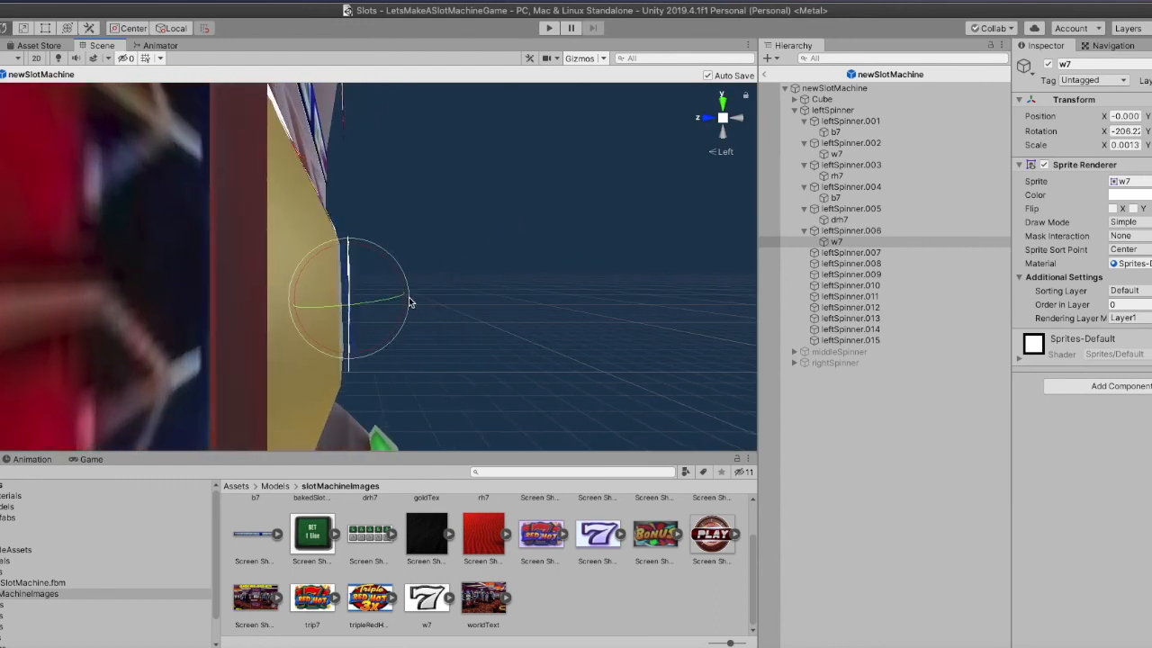
drag(410, 302, 409, 299)
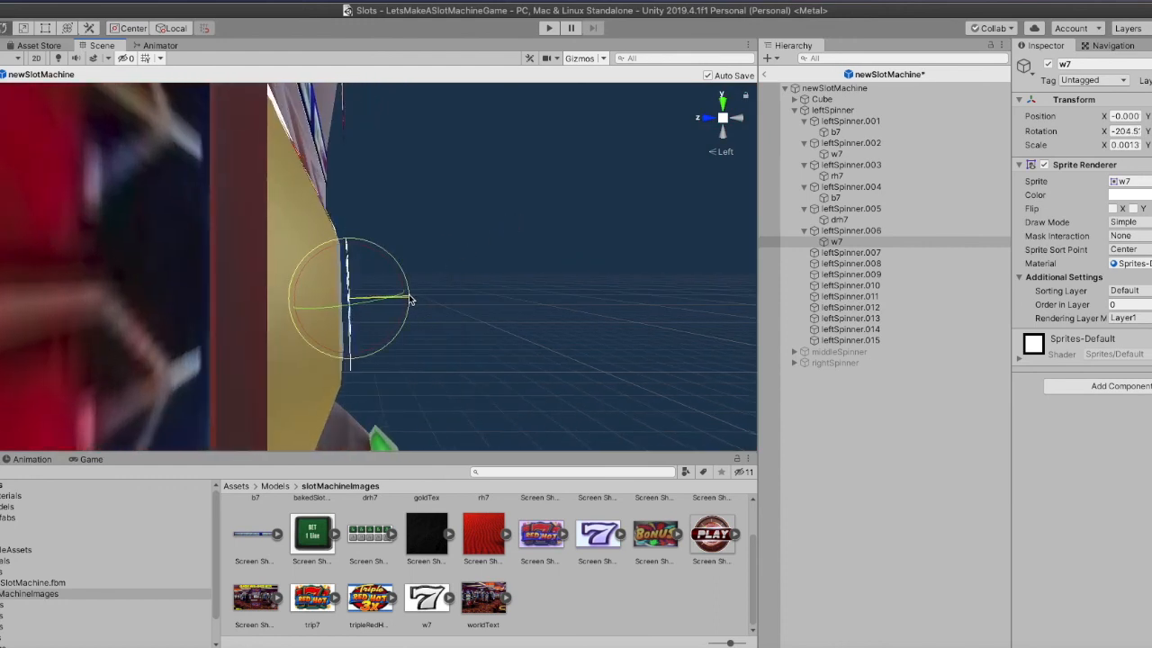
Examine from several angles how the w7 sprite sits against the left reel's face
right_drag(409, 297, 229, 293)
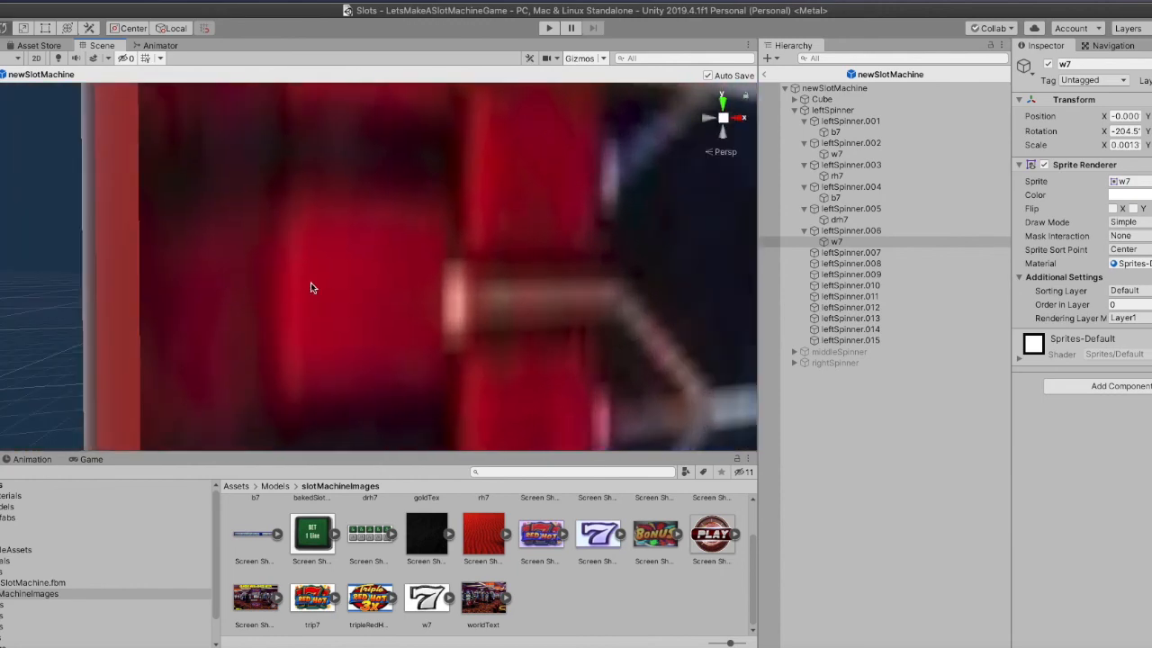
click(735, 121)
scroll(564, 214, down, 5)
right_drag(499, 254, 507, 275)
scroll(334, 303, down, 5)
middle_drag(334, 303, 468, 304)
right_drag(467, 304, 564, 310)
middle_drag(563, 311, 738, 307)
scroll(442, 298, up, 4)
right_drag(442, 298, 496, 319)
middle_drag(470, 321, 576, 321)
right_drag(504, 321, 545, 321)
middle_drag(544, 321, 529, 321)
scroll(517, 322, up, 5)
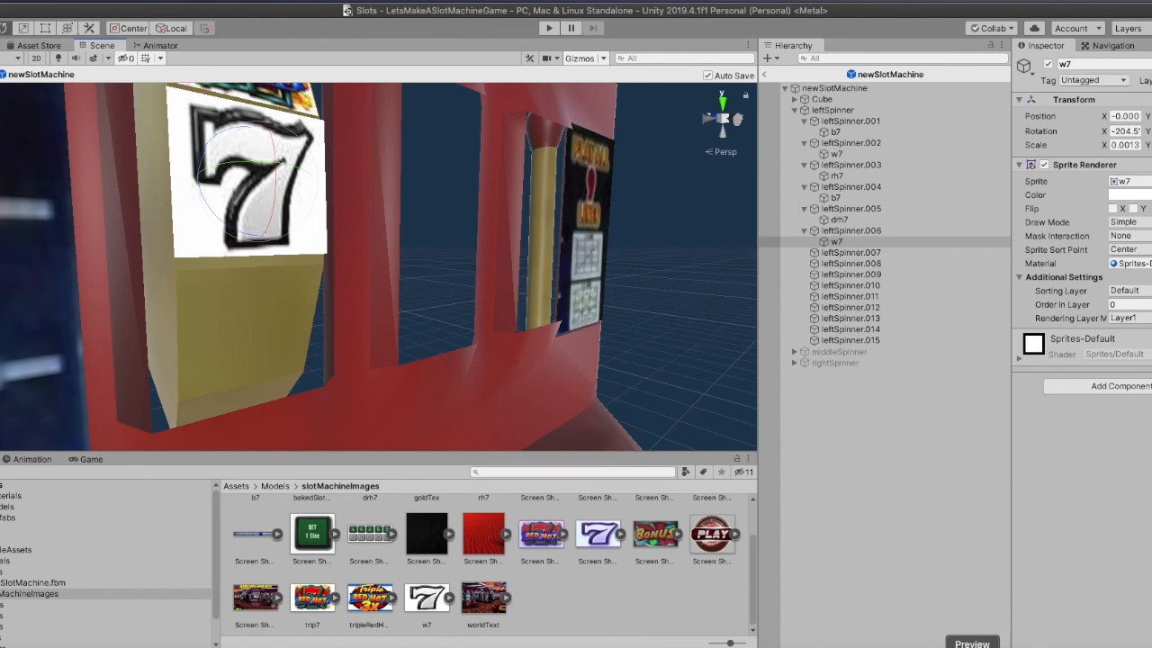
Switch to Calculator, add 24 to the current number, and adjust the rotation of leftSpinner in Unity
click(1077, 646)
click(255, 209)
click(179, 213)
click(131, 181)
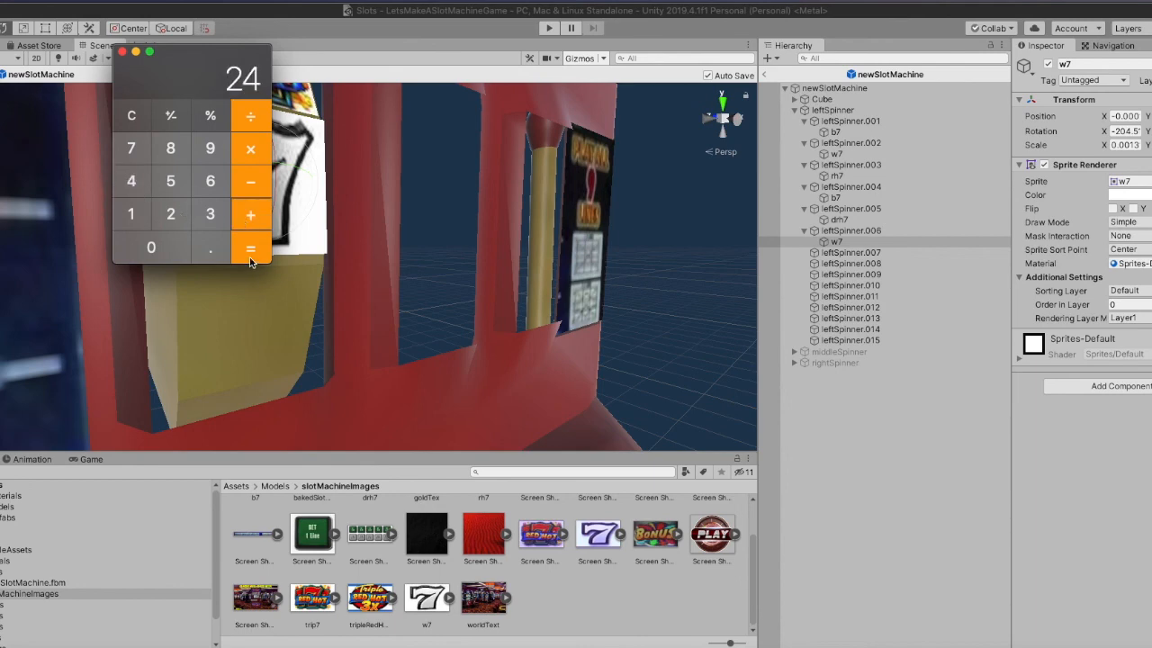
click(250, 256)
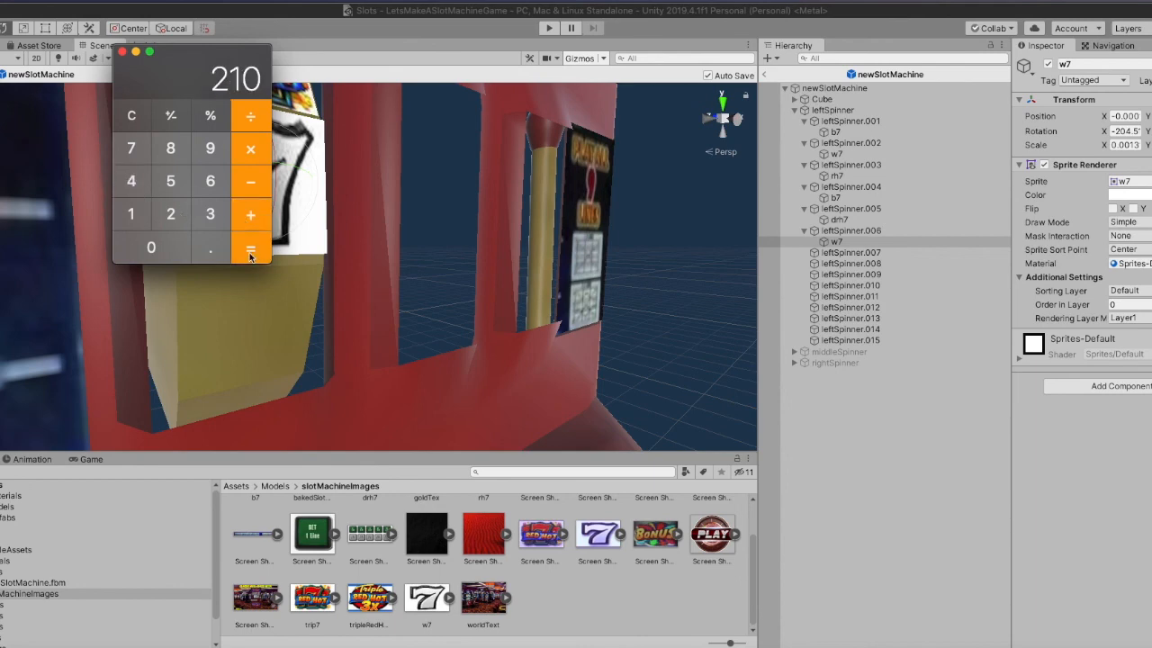
click(828, 110)
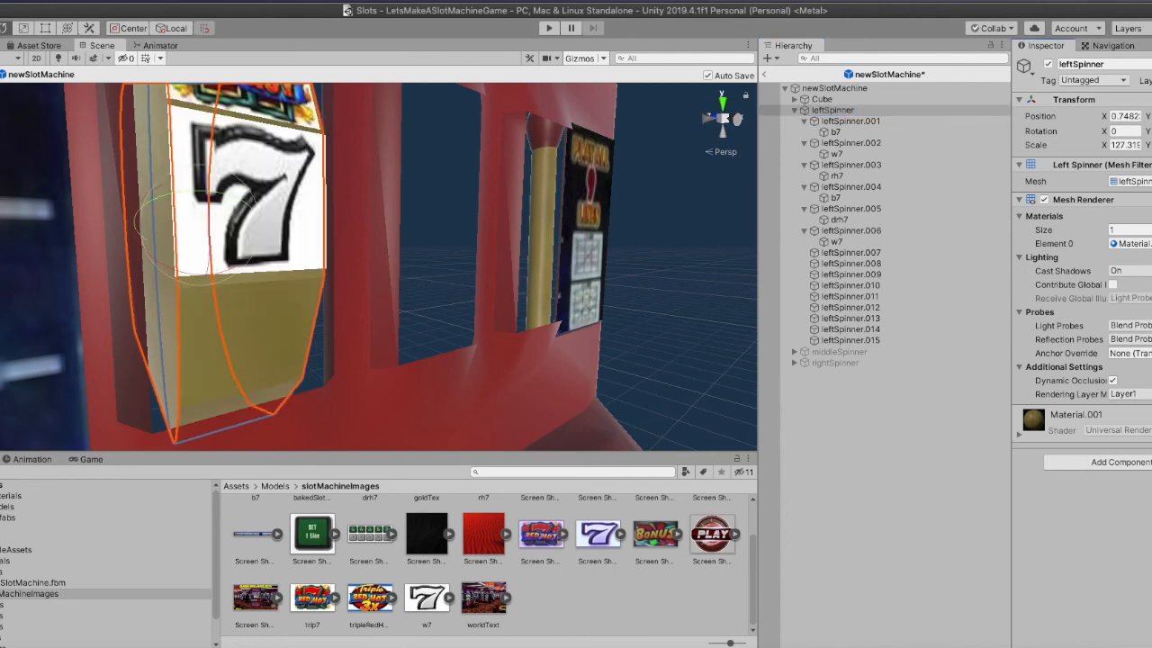
Stretch the lower edge of the w7 sprite under leftSpinner.006 slightly downward toward the bottom of its reel face
alt+drag(666, 192, 359, 280)
middle_drag(360, 280, 431, 288)
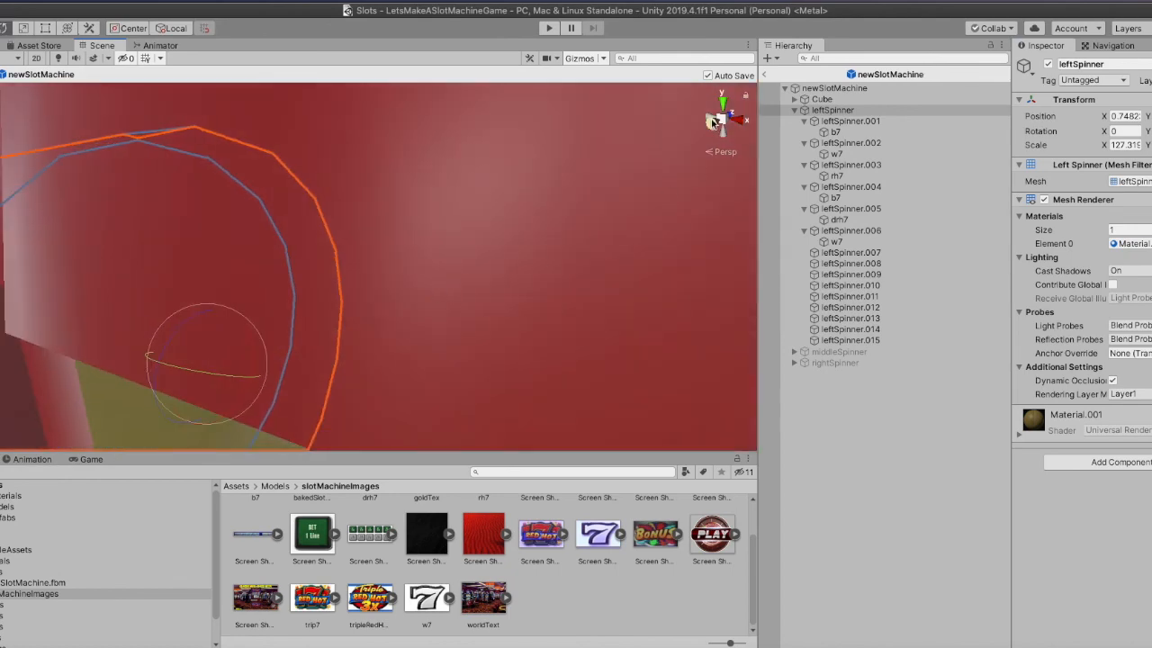
click(741, 118)
click(742, 118)
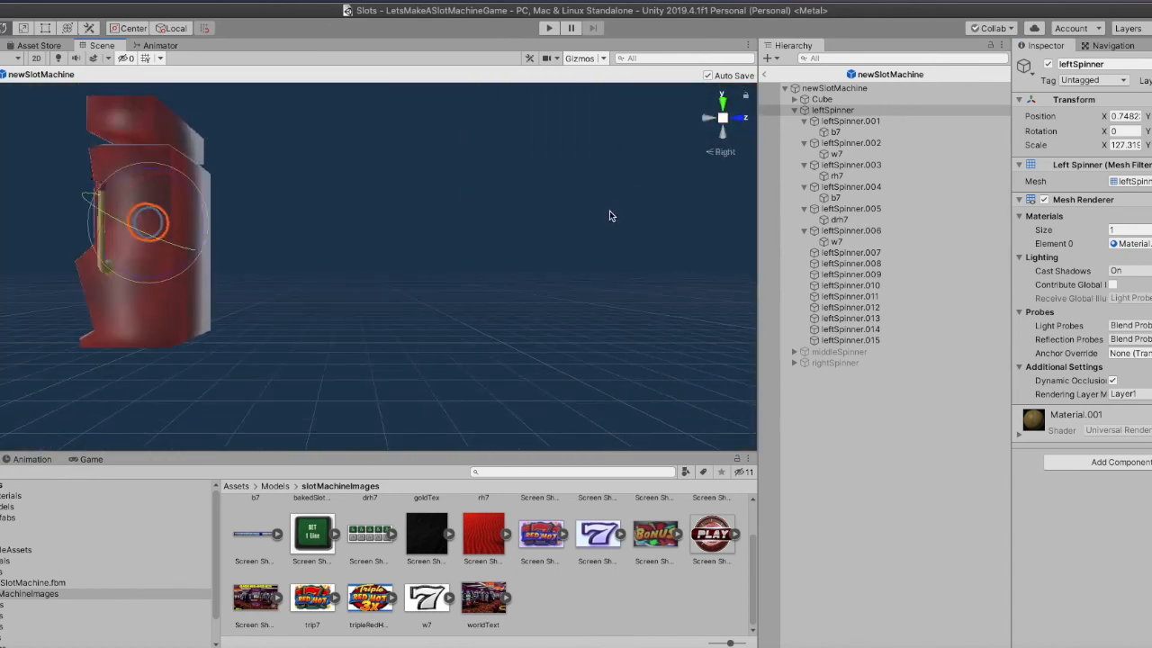
click(721, 119)
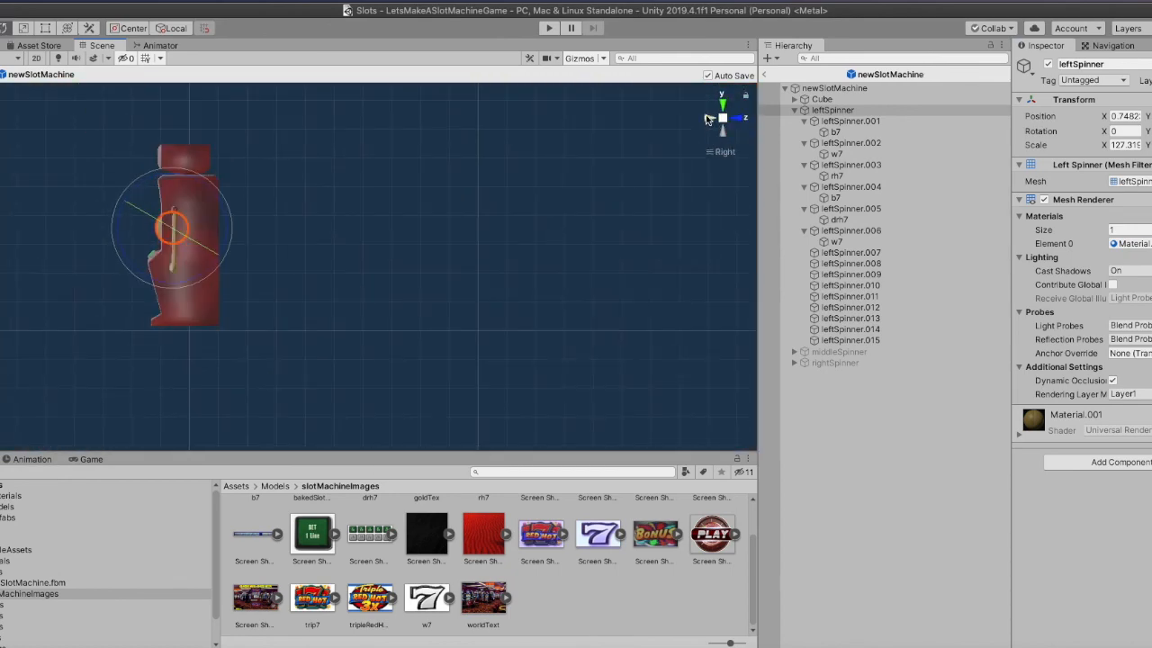
click(709, 119)
scroll(582, 206, up, 2)
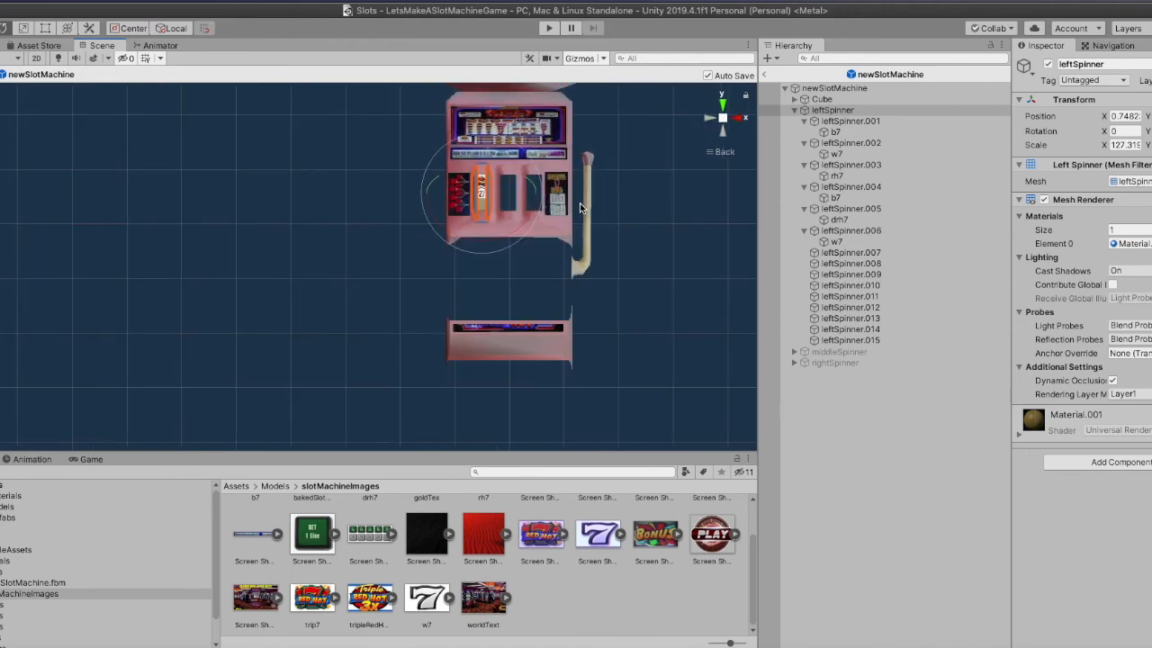
double_click(825, 111)
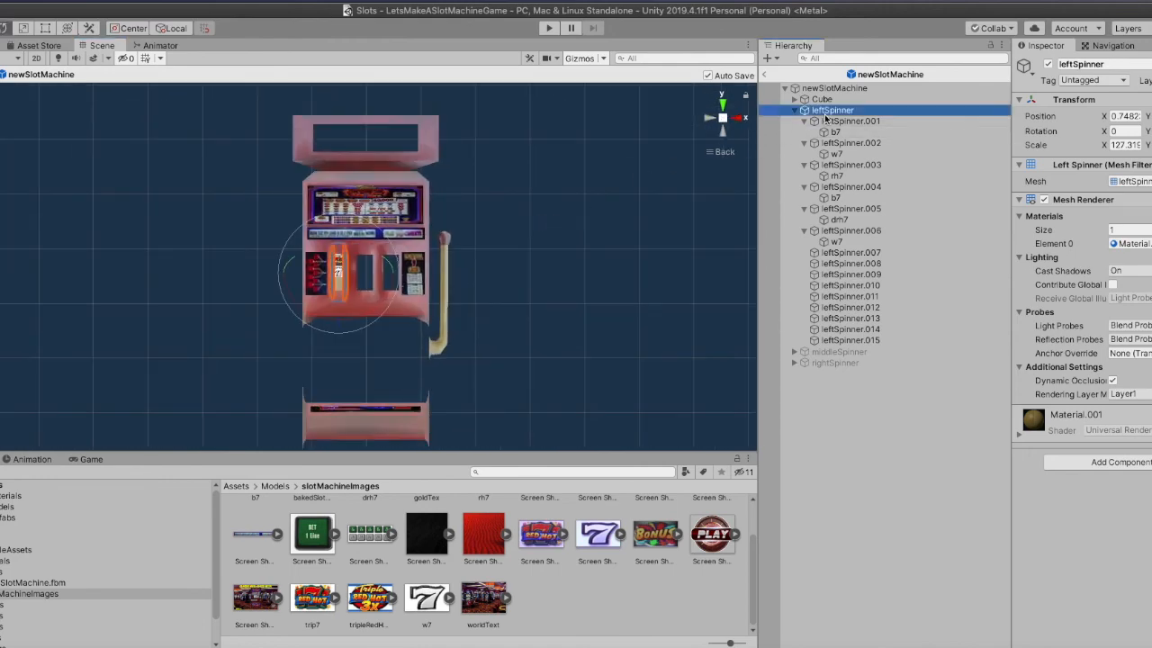
middle_drag(475, 246, 452, 250)
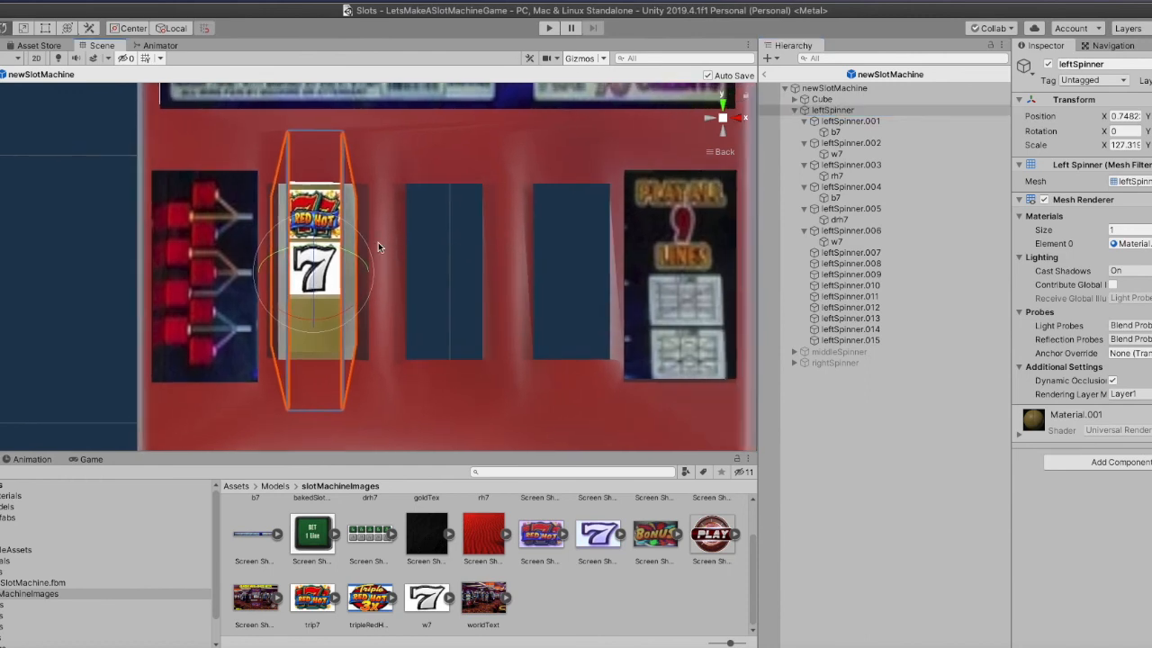
click(850, 241)
click(45, 29)
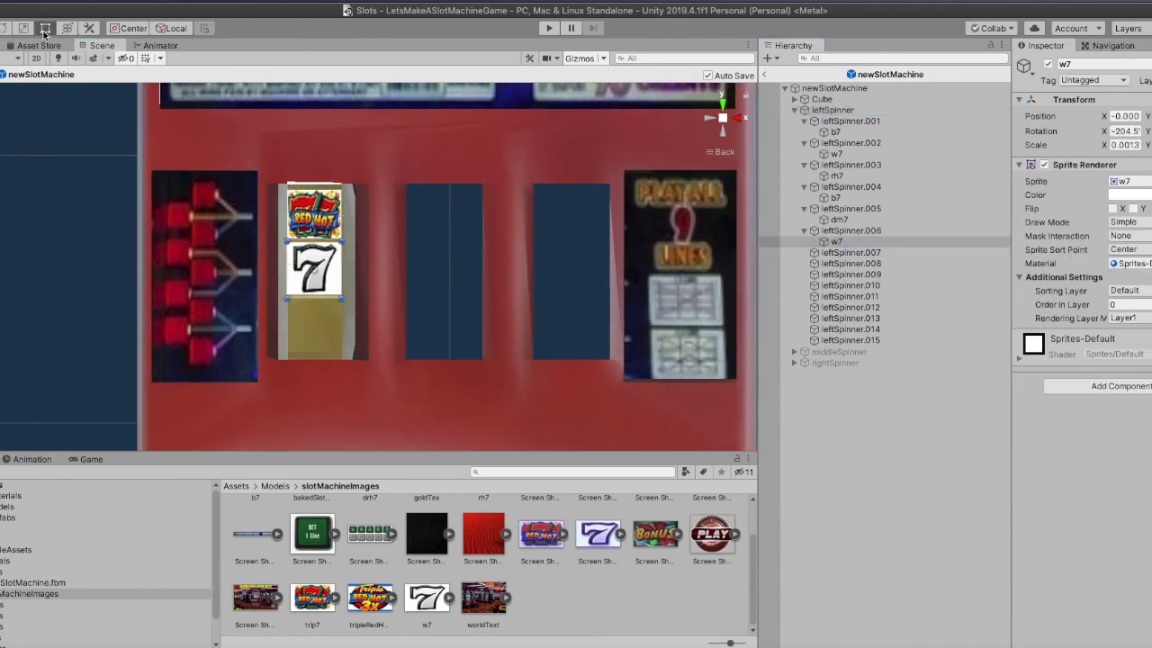
drag(316, 297, 317, 299)
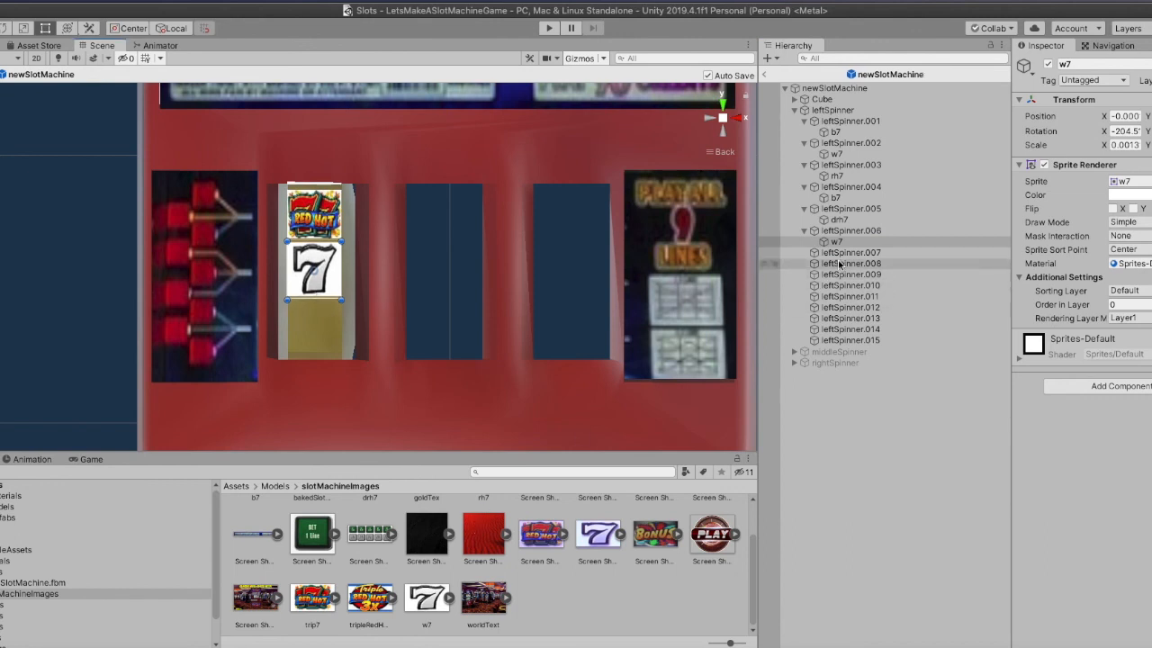
Add the trip7 image from the slotMachineImages folder as a child sprite of leftSpinner.007
click(809, 253)
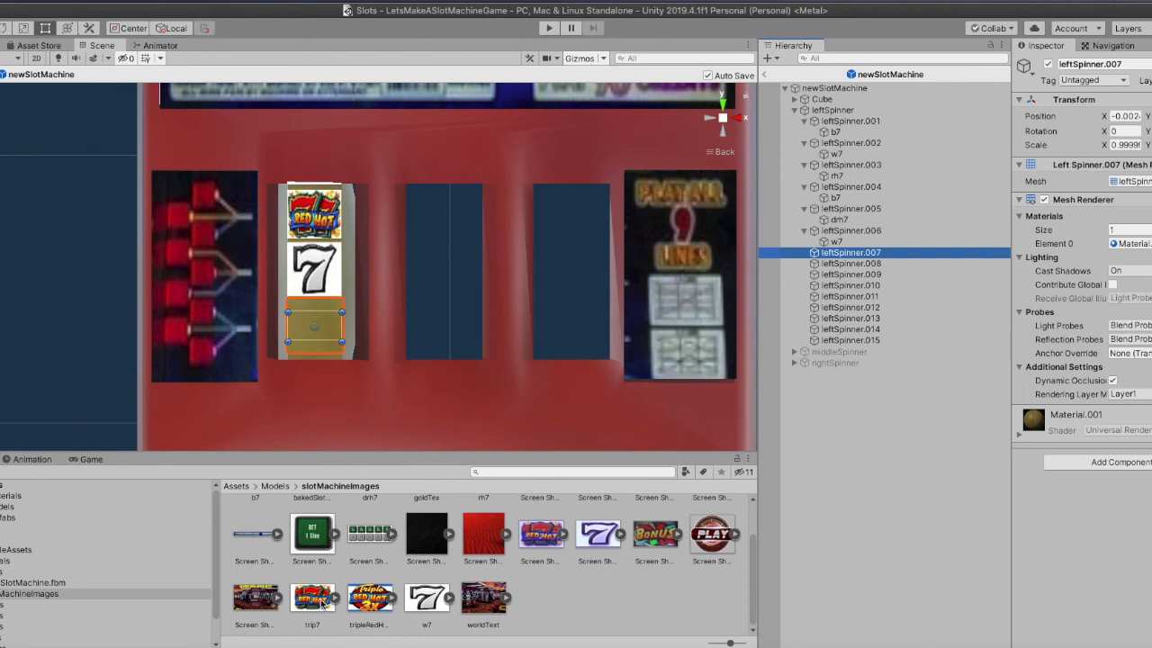
drag(322, 605, 855, 257)
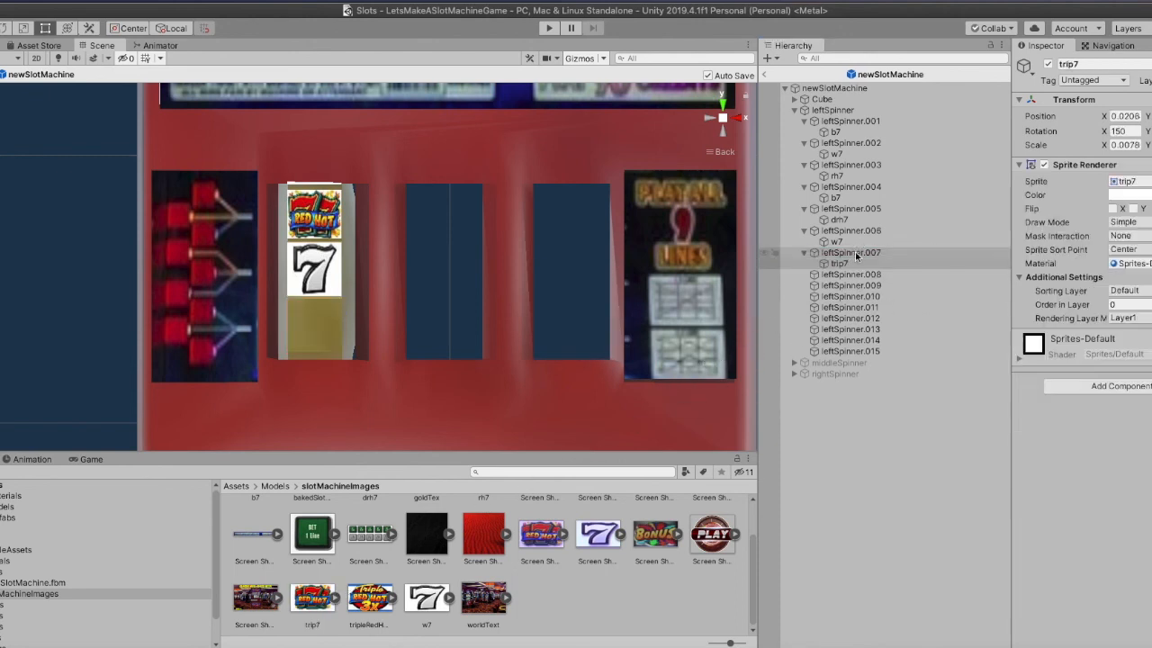
Copy the Transform component of the rh7 sprite and paste its values onto the trip7 sprite under leftSpinner.007
click(837, 176)
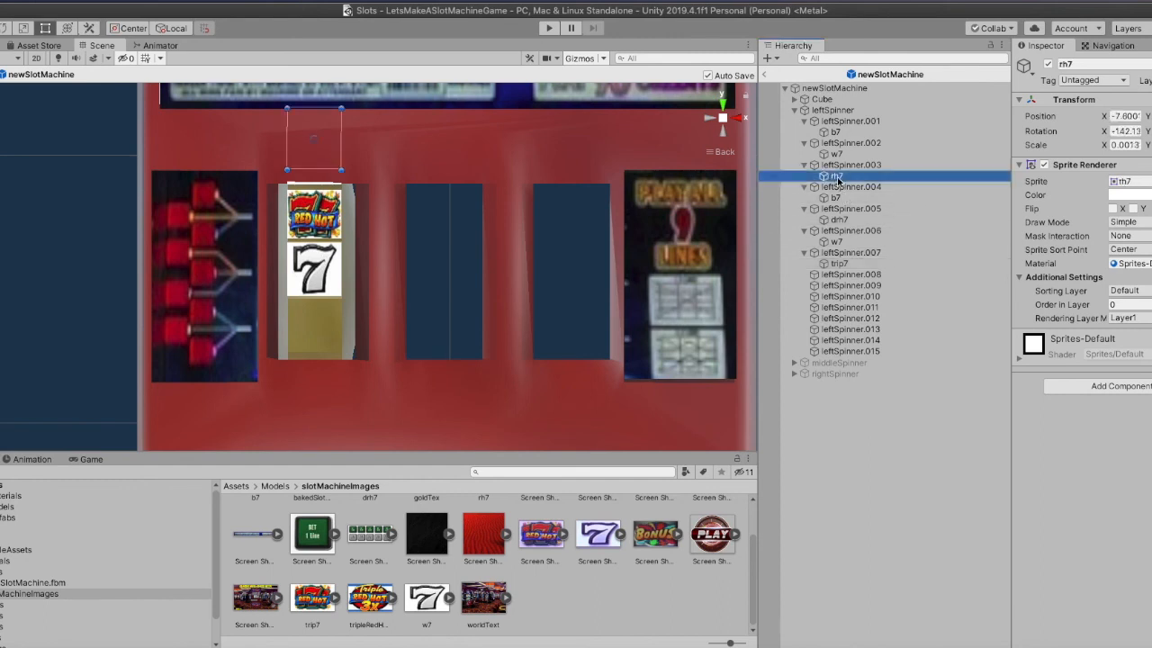
right_click(1134, 99)
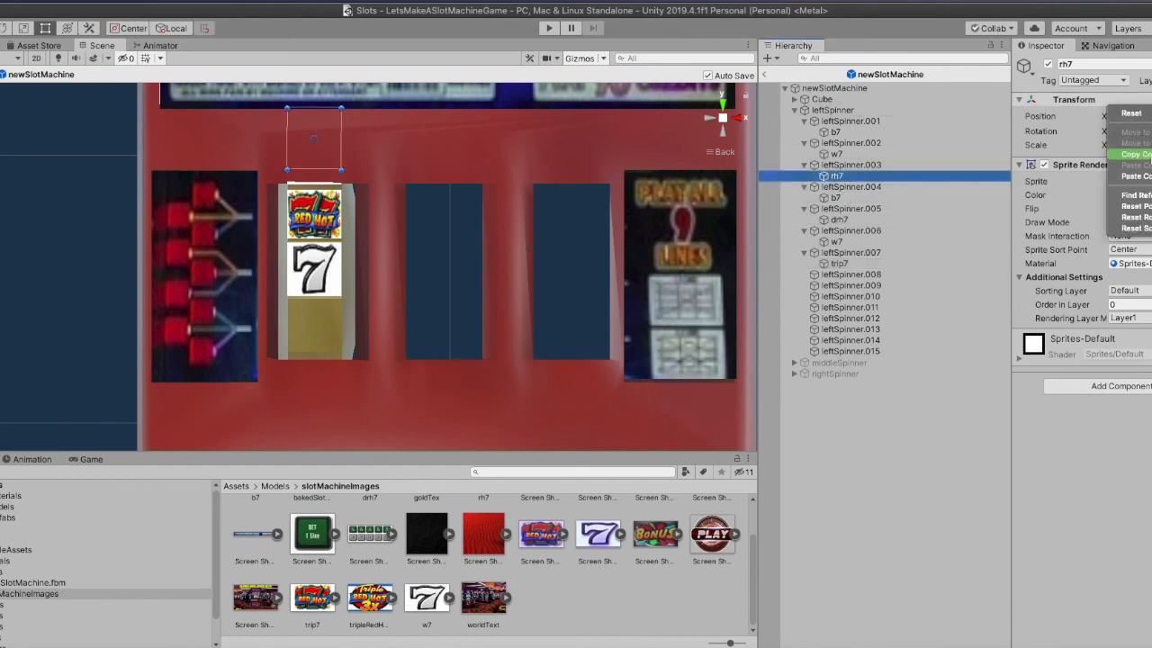
click(1135, 154)
click(840, 264)
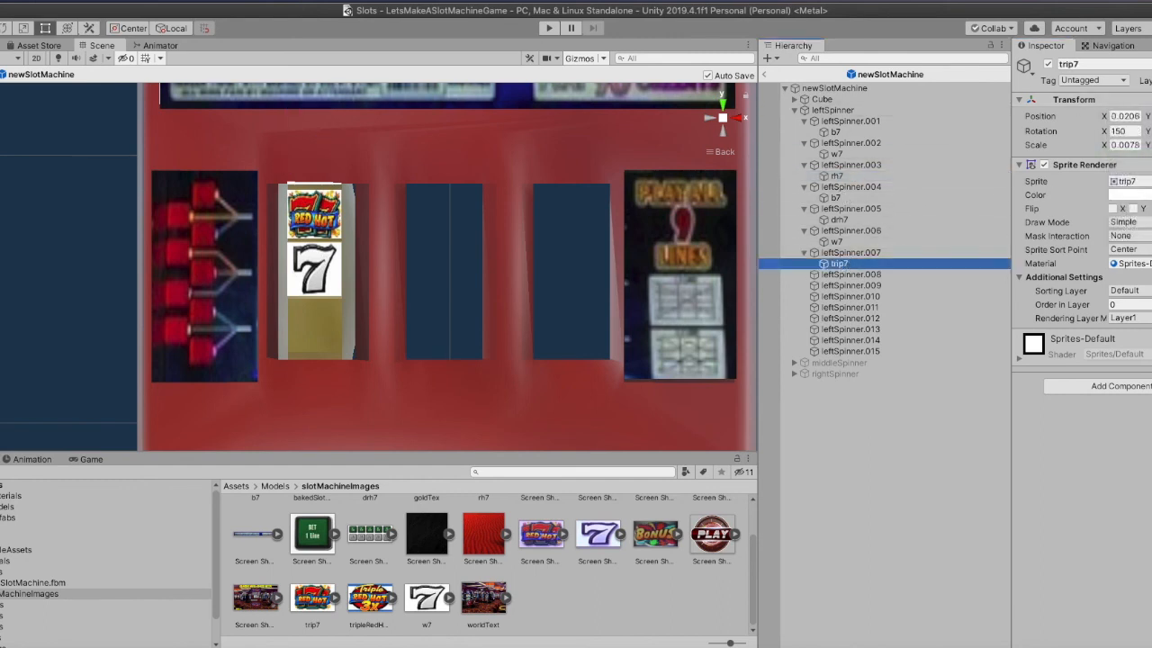
right_click(1134, 99)
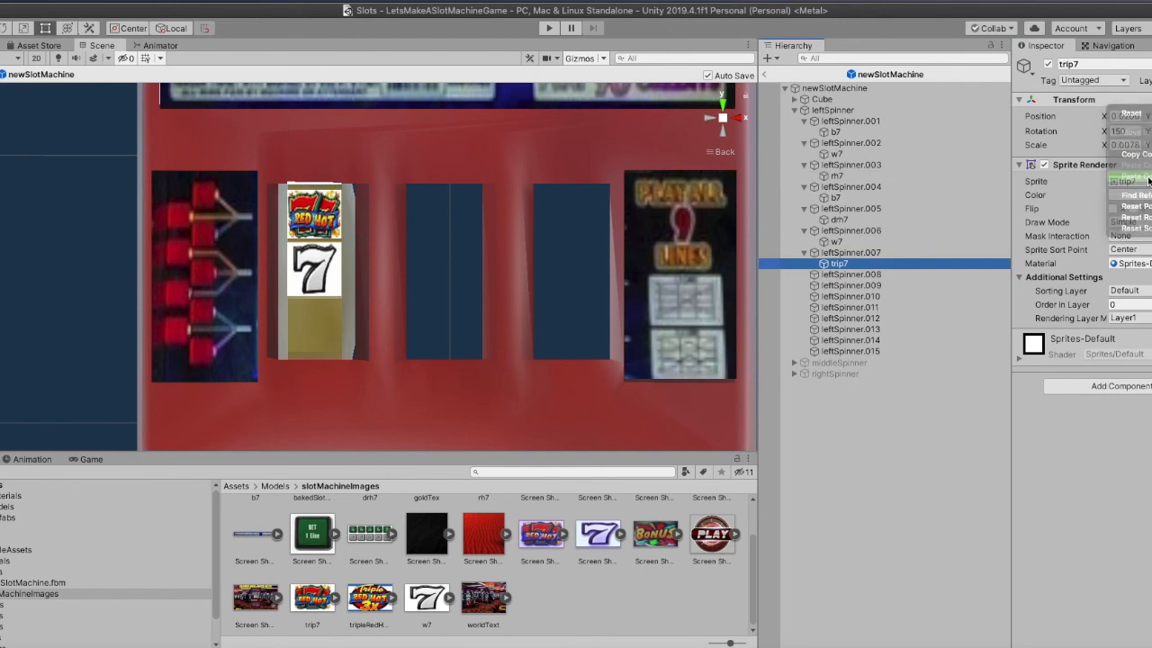
click(1148, 176)
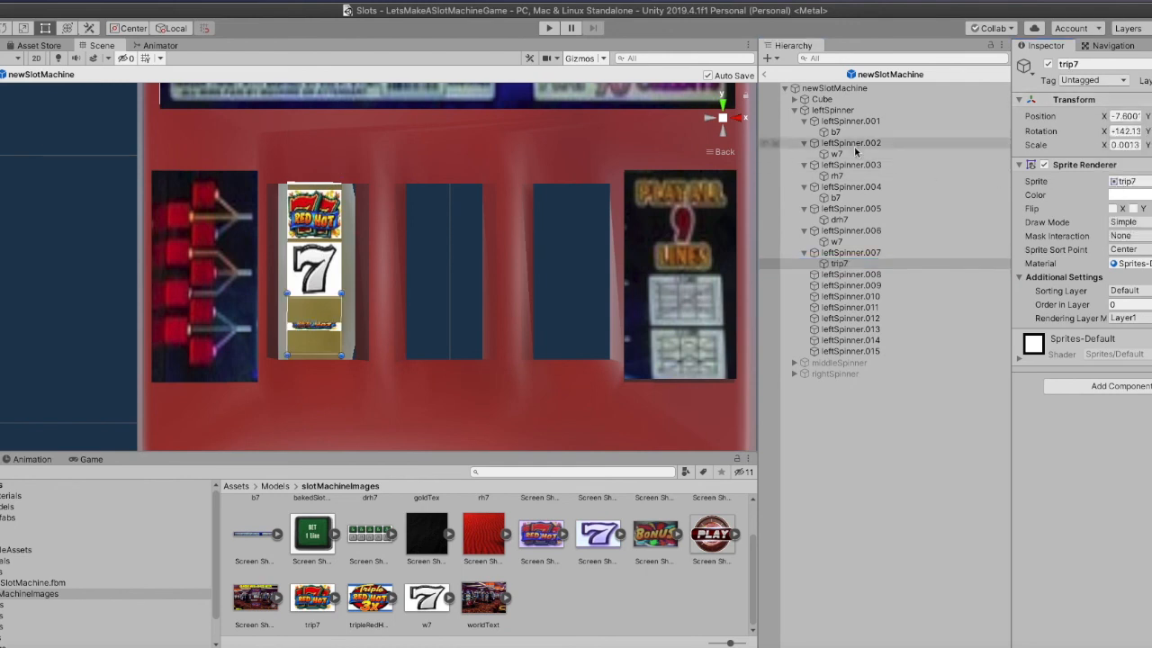
Switch to Calculator, add 24 to 210, and turn leftSpinner in Unity to bring the next reel face forward
click(832, 110)
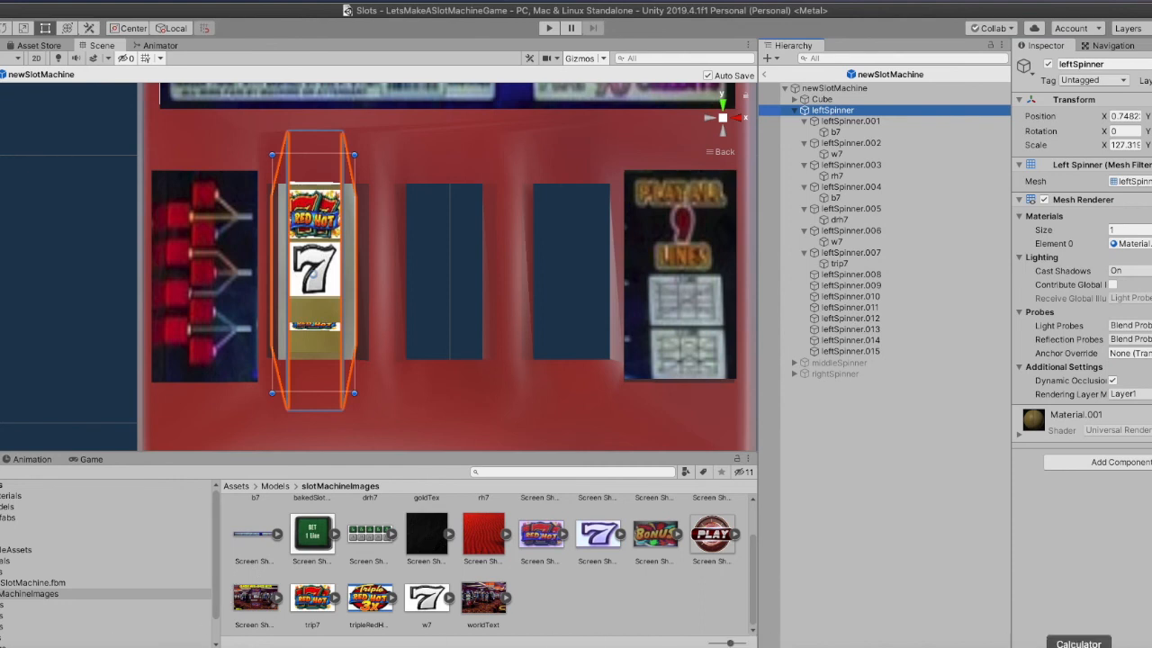
click(1078, 646)
click(250, 214)
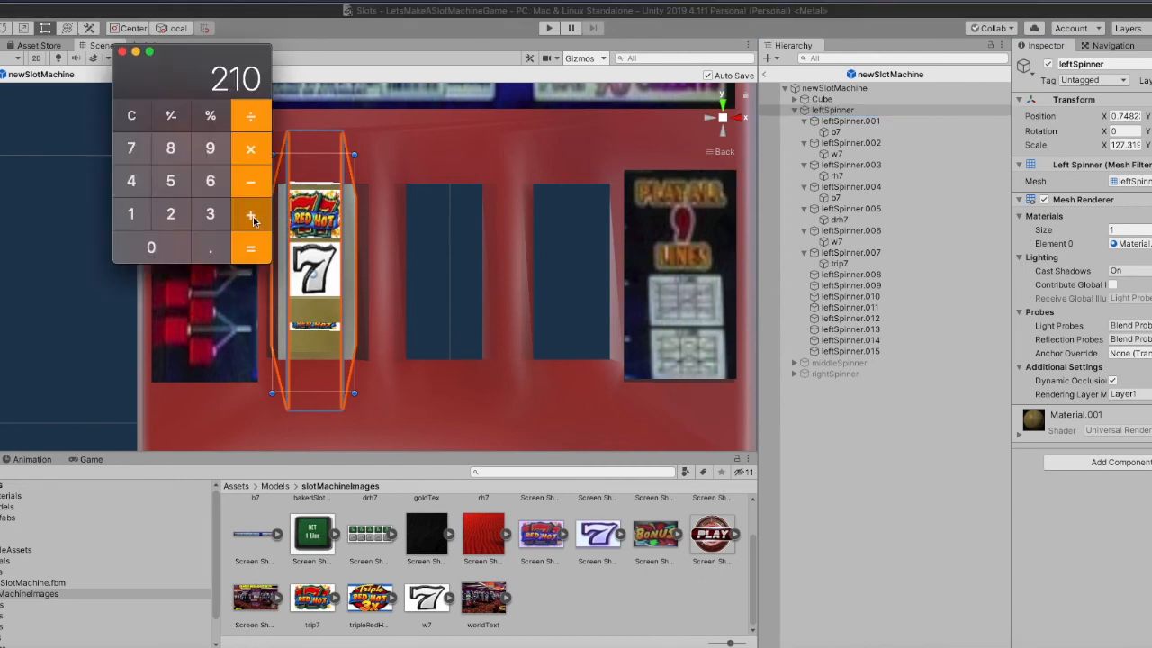
click(171, 215)
click(131, 184)
click(258, 255)
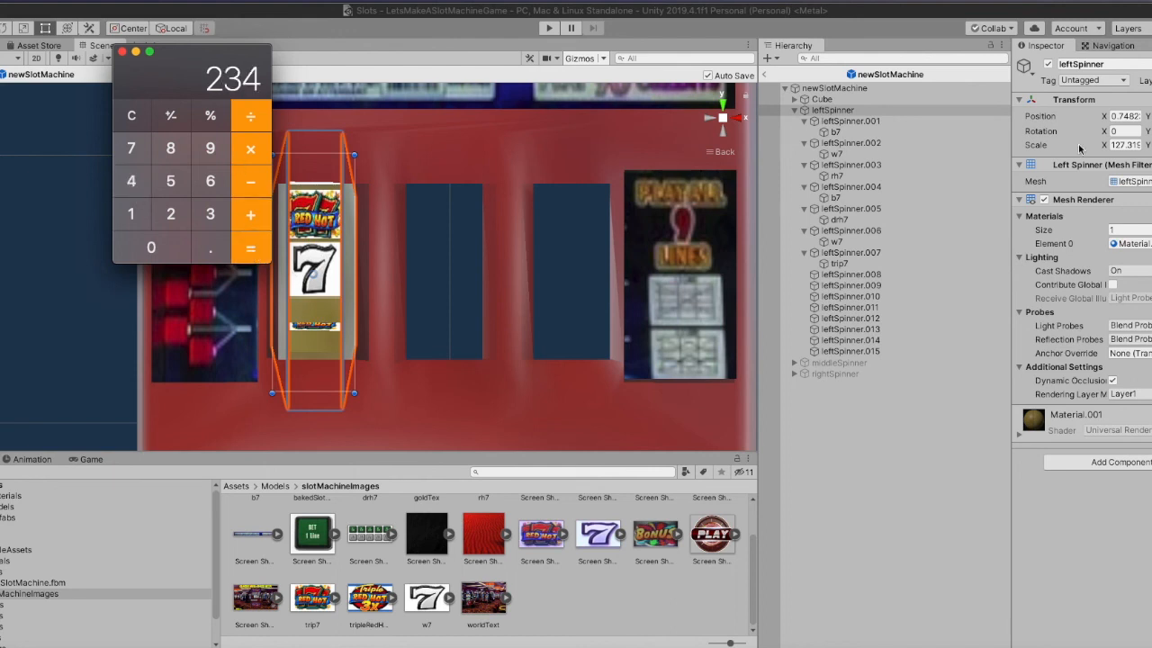
key(super+Tab)
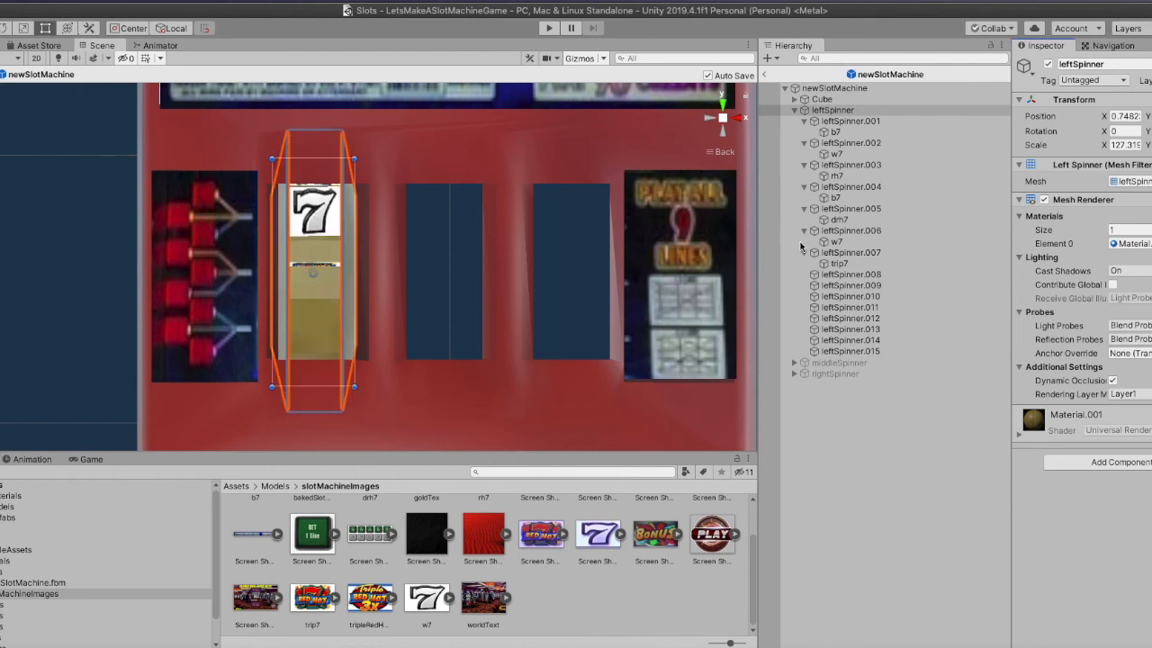
Rotate the trip7 sprite under leftSpinner.007 to about -225 degrees on X so it lies parallel to its reel face
click(839, 263)
key(f)
alt+drag(243, 239, 594, 270)
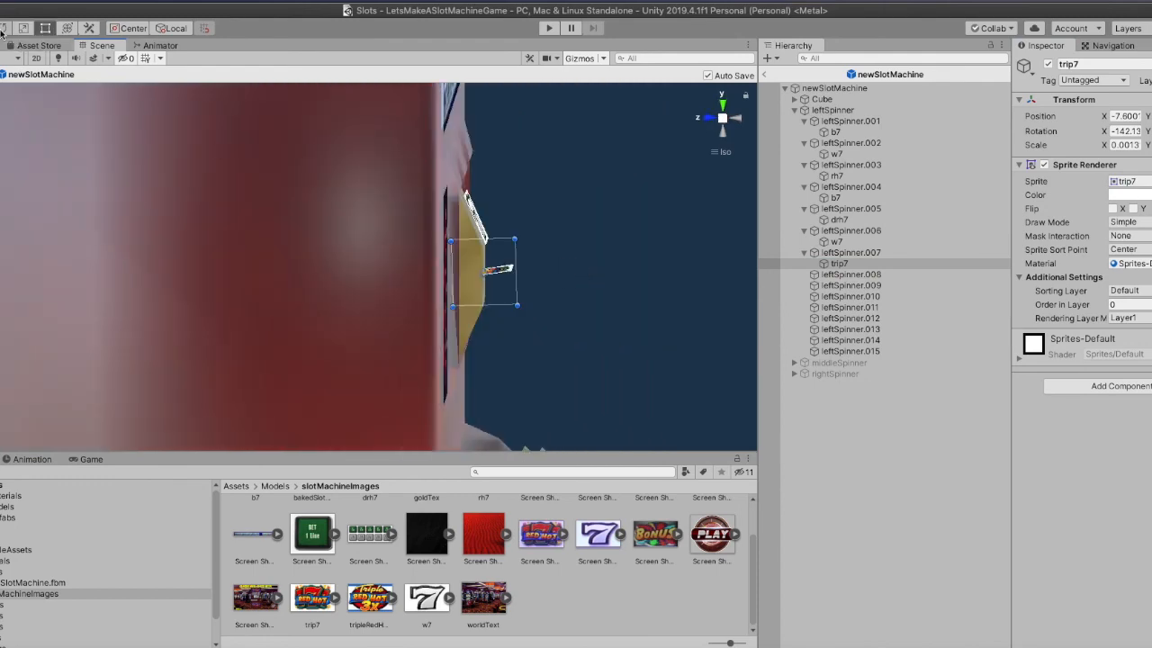
click(3, 28)
click(734, 119)
click(709, 120)
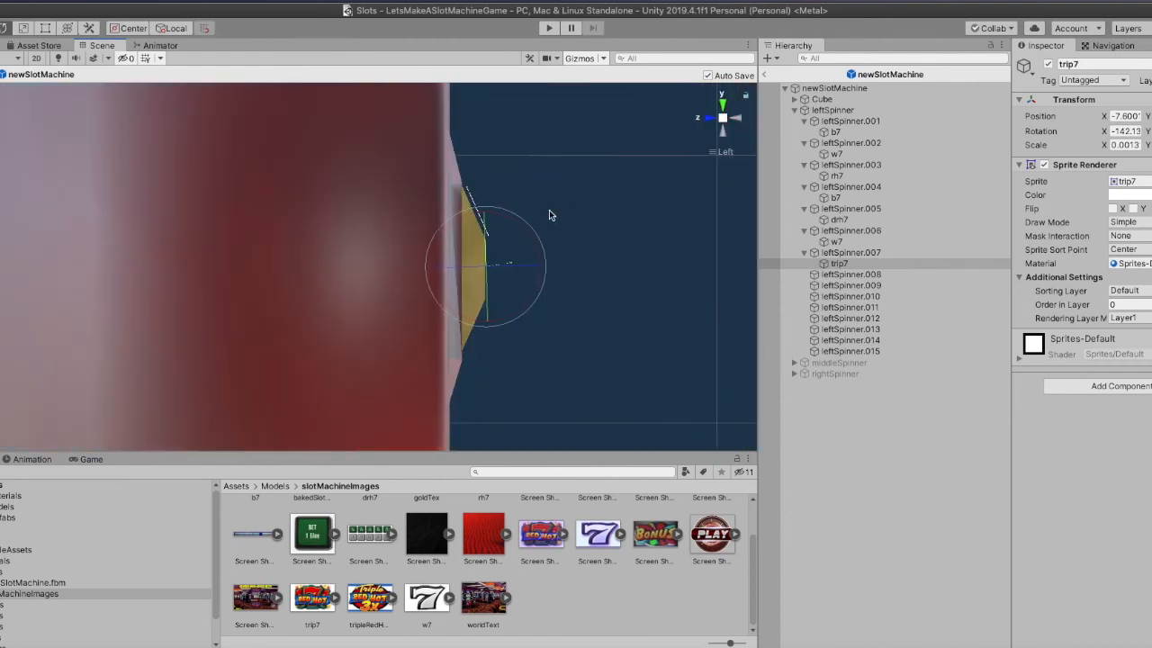
drag(538, 241, 446, 393)
drag(542, 242, 543, 257)
click(739, 121)
Move the trip7 sprite outward until it sits just in front of its reel face
key(w)
middle_drag(398, 256, 319, 285)
right_drag(318, 285, 112, 320)
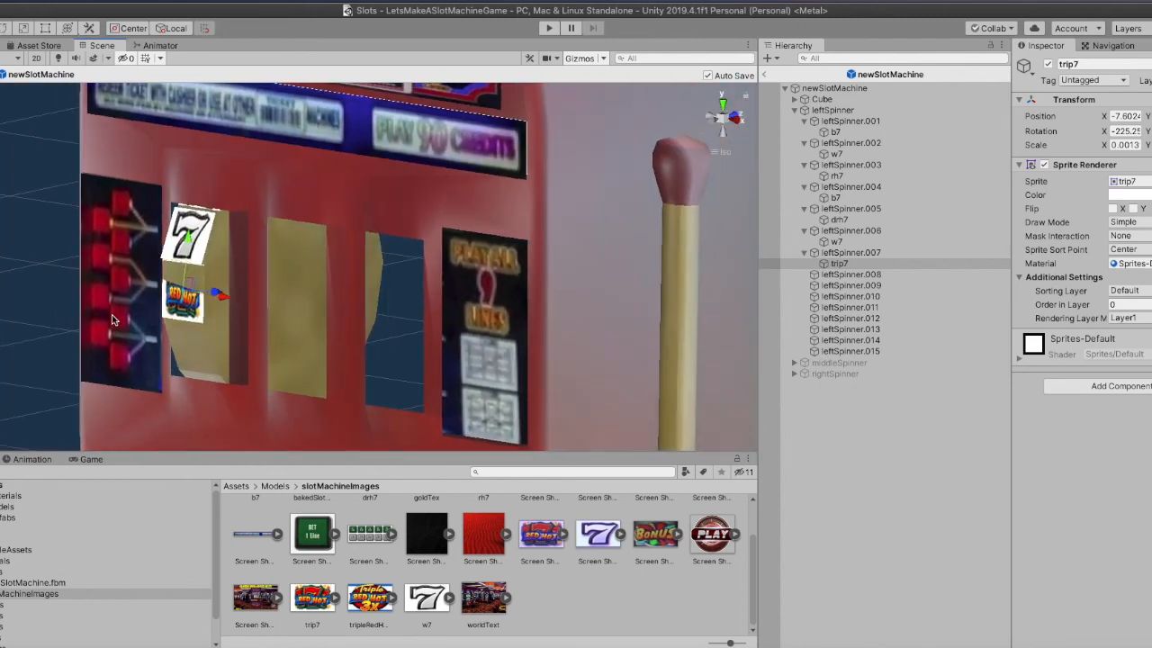
drag(216, 294, 221, 294)
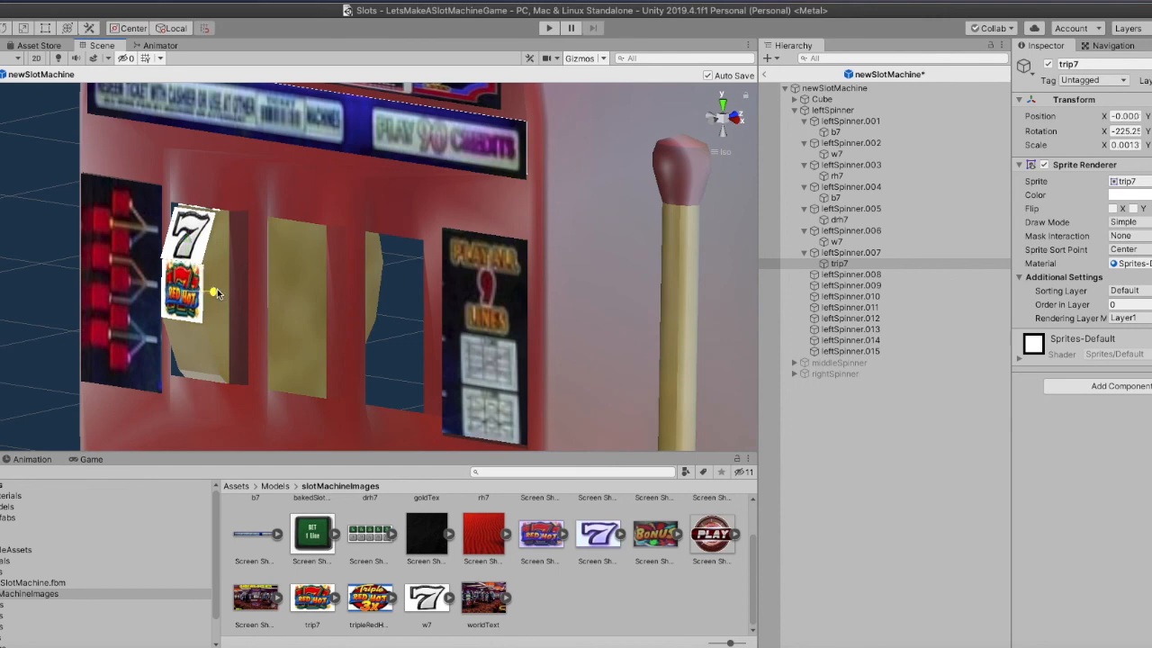
right_drag(221, 294, 396, 295)
scroll(394, 322, up, 5)
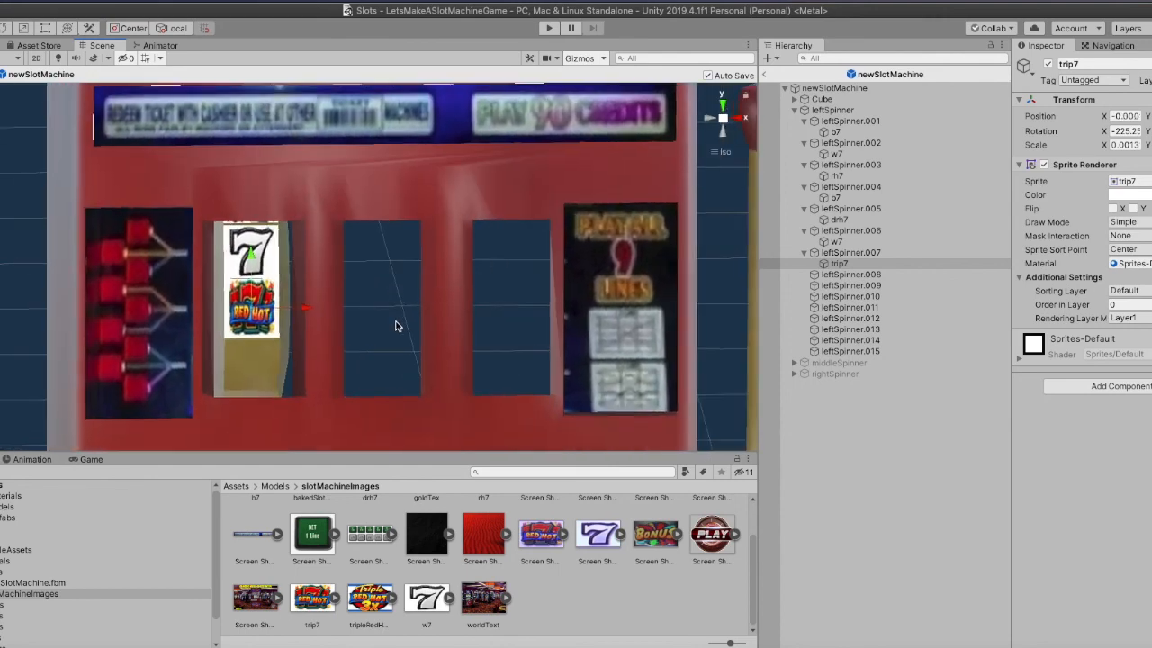
Pull the upper and lower edges of the trip7 sprite slightly inward to fit its reel face, and save the prefab
middle_drag(394, 321, 408, 254)
key(t)
drag(215, 215, 214, 221)
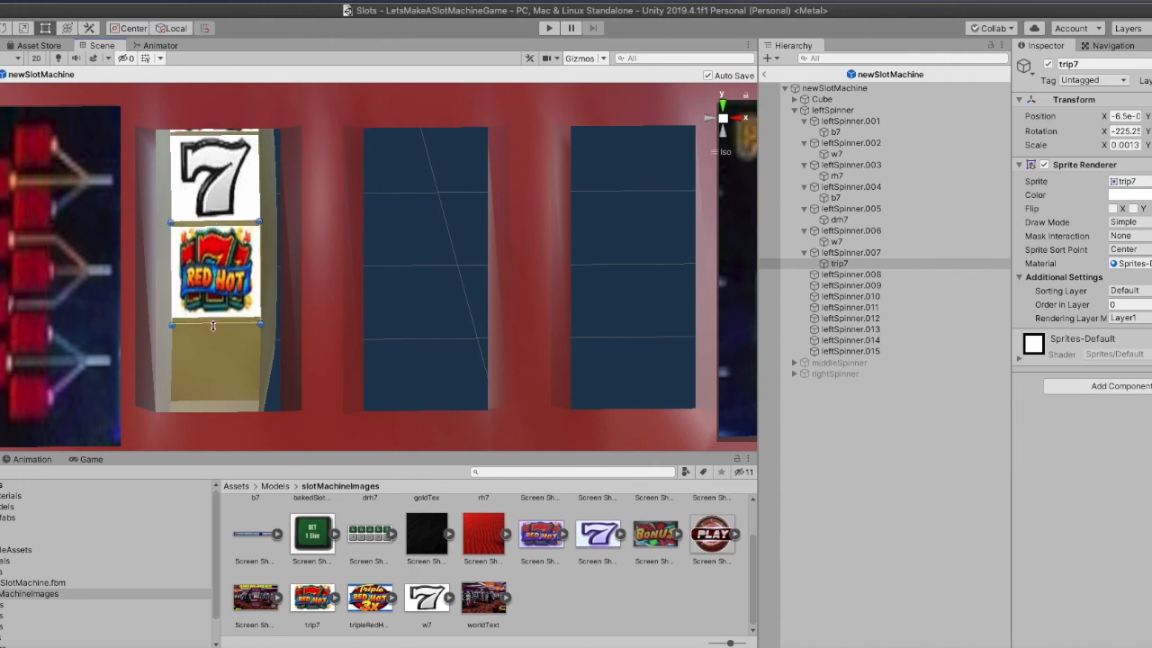
drag(213, 325, 213, 321)
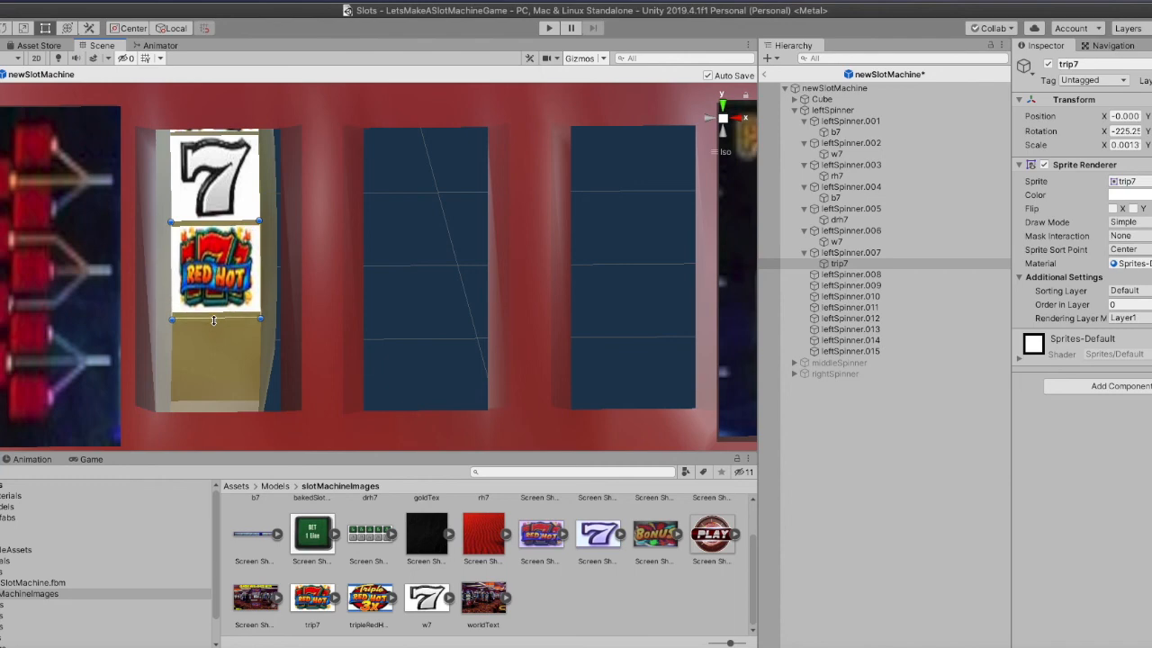
key(super+s)
Fine-tune the tilt of the trip7 sprite to about -226 degrees on X to match its reel face
click(710, 118)
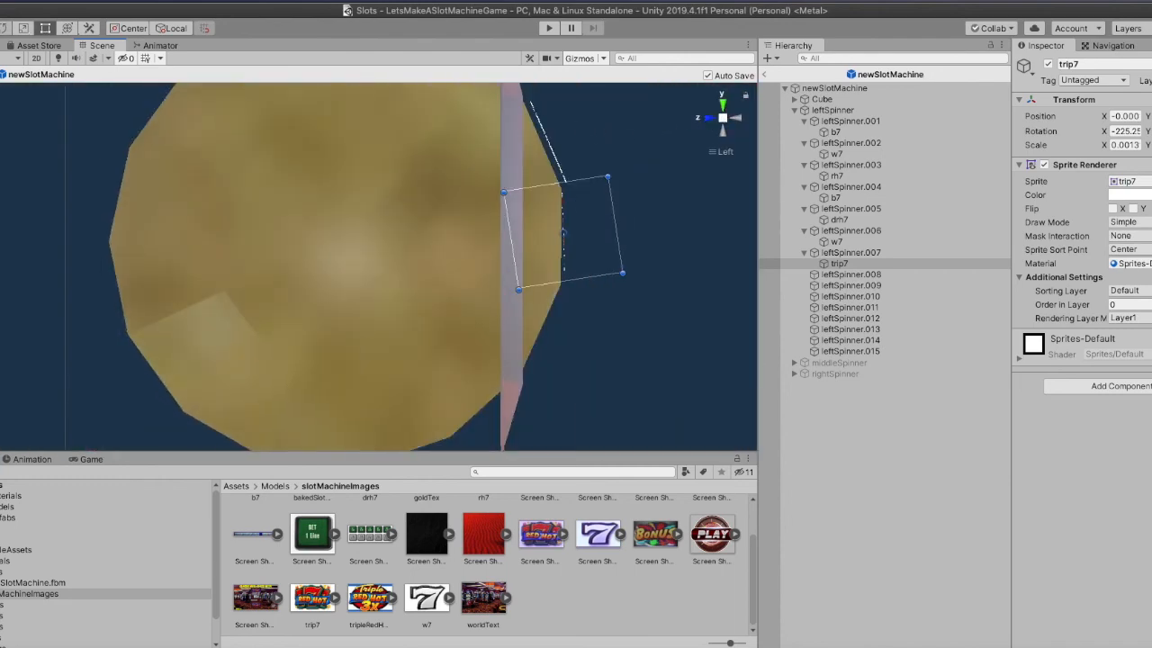
key(e)
drag(623, 220, 625, 228)
alt+drag(674, 264, 293, 278)
middle_drag(293, 278, 497, 325)
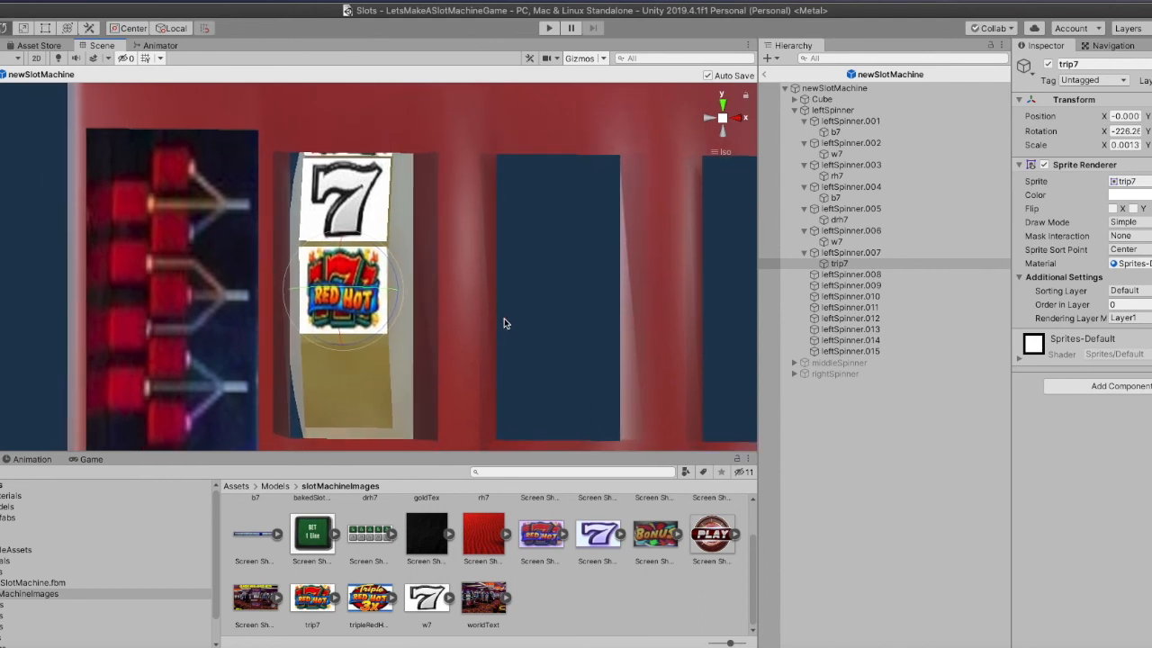
Switch to Calculator, add 24 to 234, and turn leftSpinner in Unity to expose the following empty reel face
click(1062, 643)
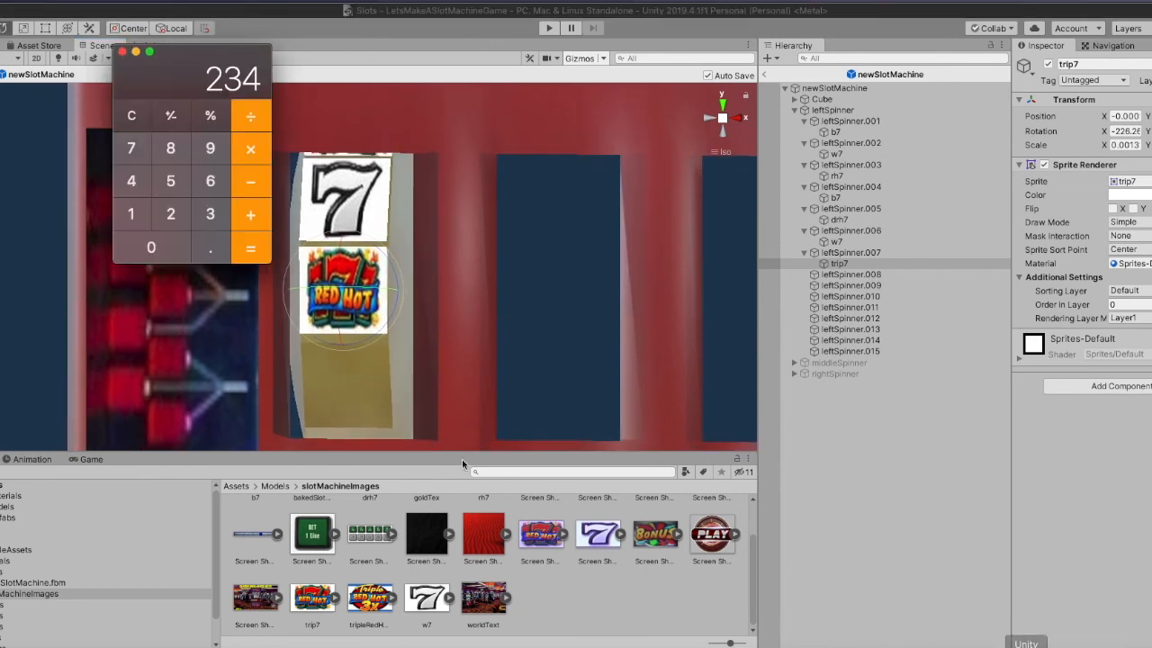
click(243, 216)
click(170, 214)
click(131, 180)
click(256, 253)
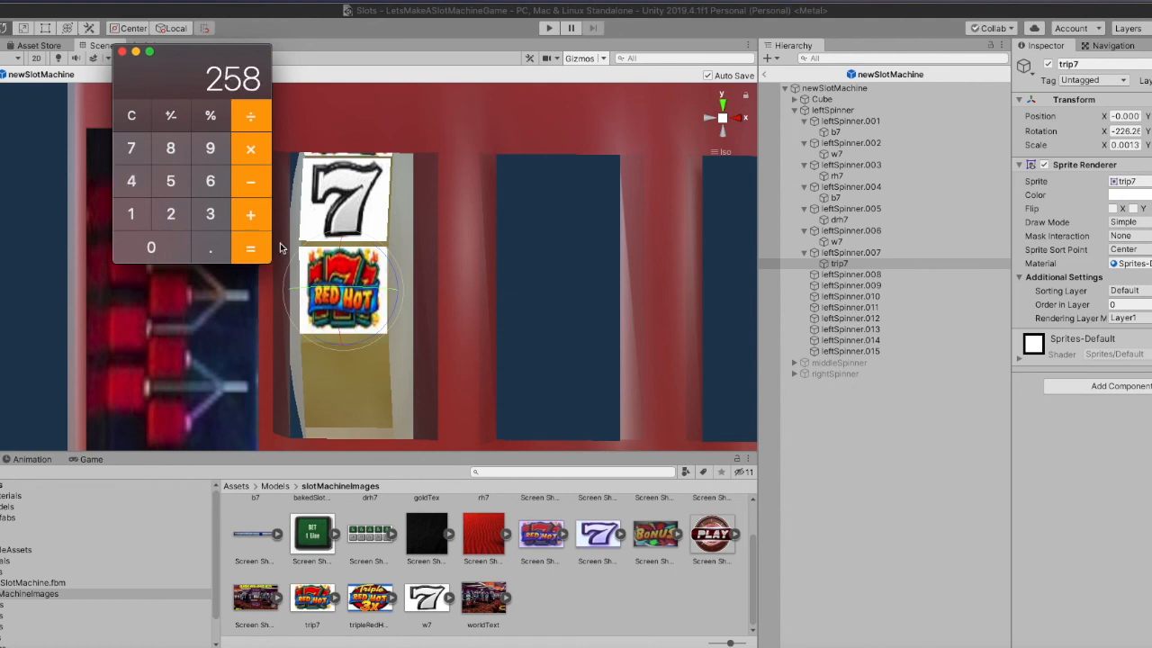
click(833, 110)
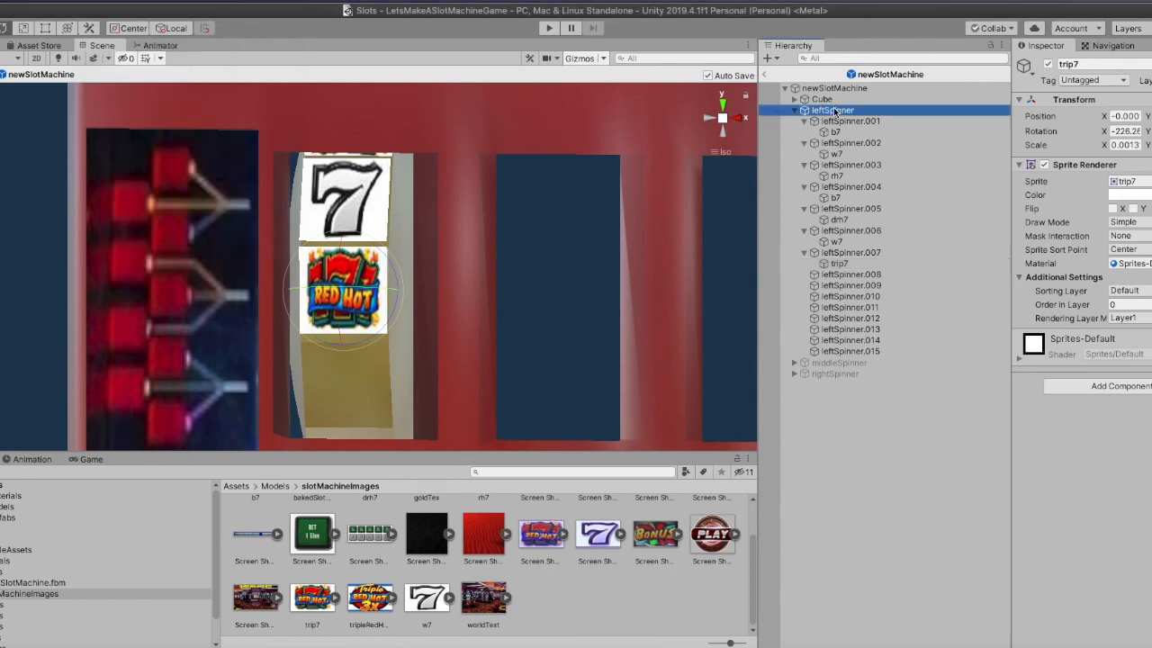
click(1031, 399)
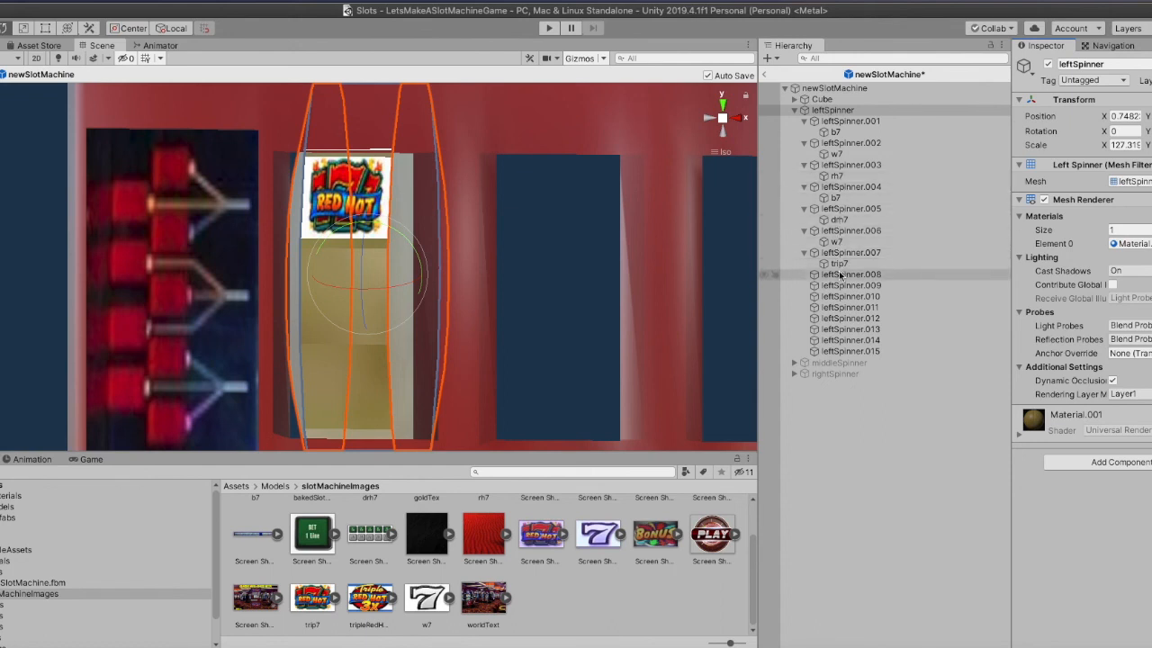
Add the b7 image from the slotMachineImages folder as a child sprite of leftSpinner.008
scroll(594, 539, up, 2)
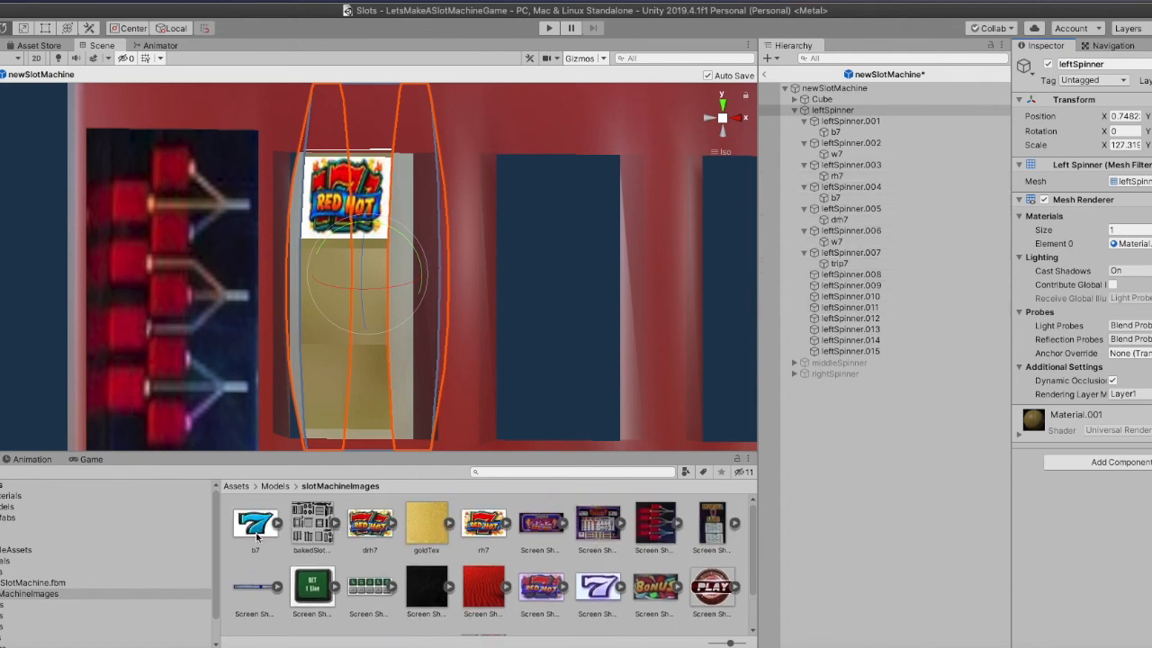
drag(242, 530, 843, 280)
drag(249, 531, 836, 275)
click(841, 287)
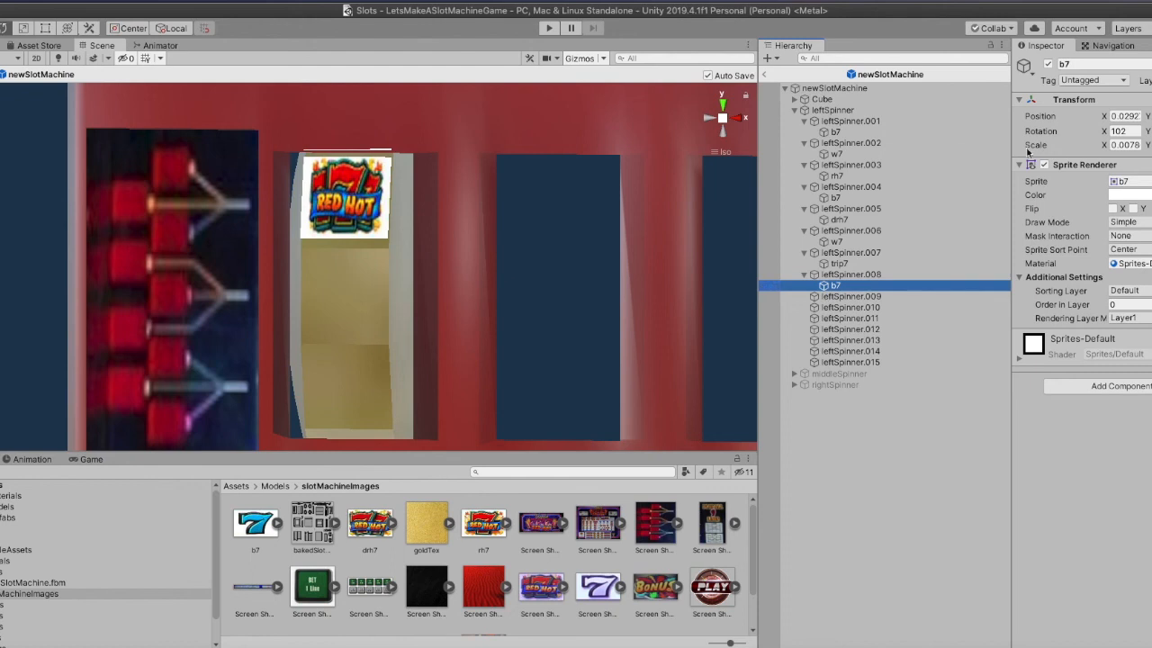
Copy the Transform component of the b7 sprite under leftSpinner.001 and paste its values onto the b7 sprite under leftSpinner.008
click(835, 133)
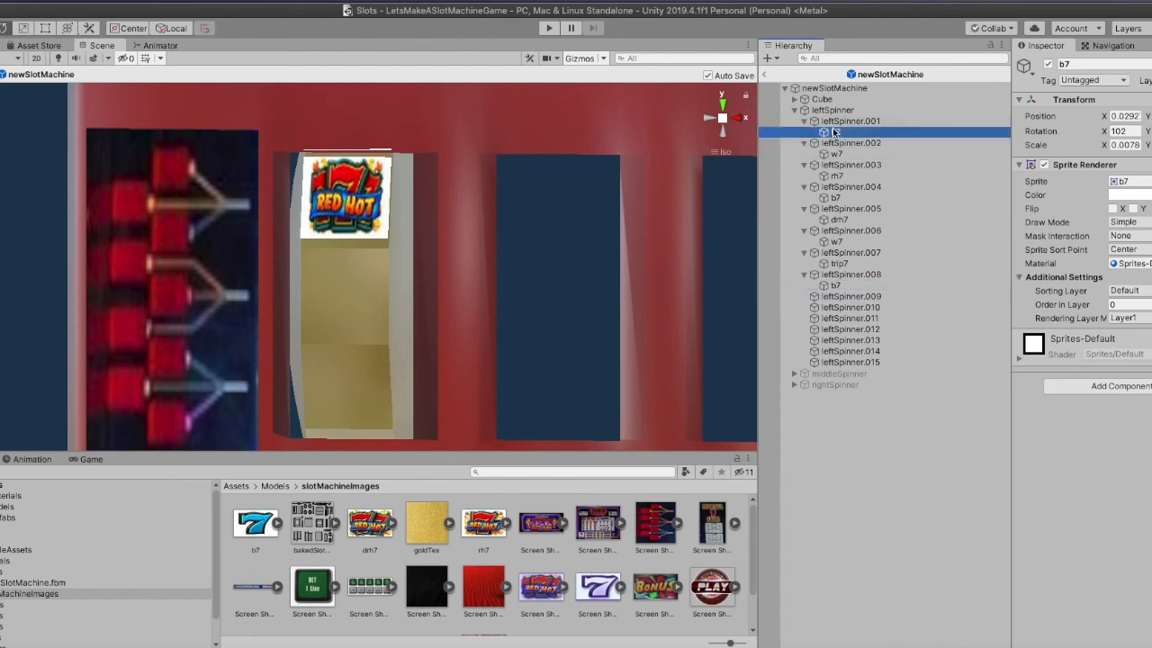
click(1151, 100)
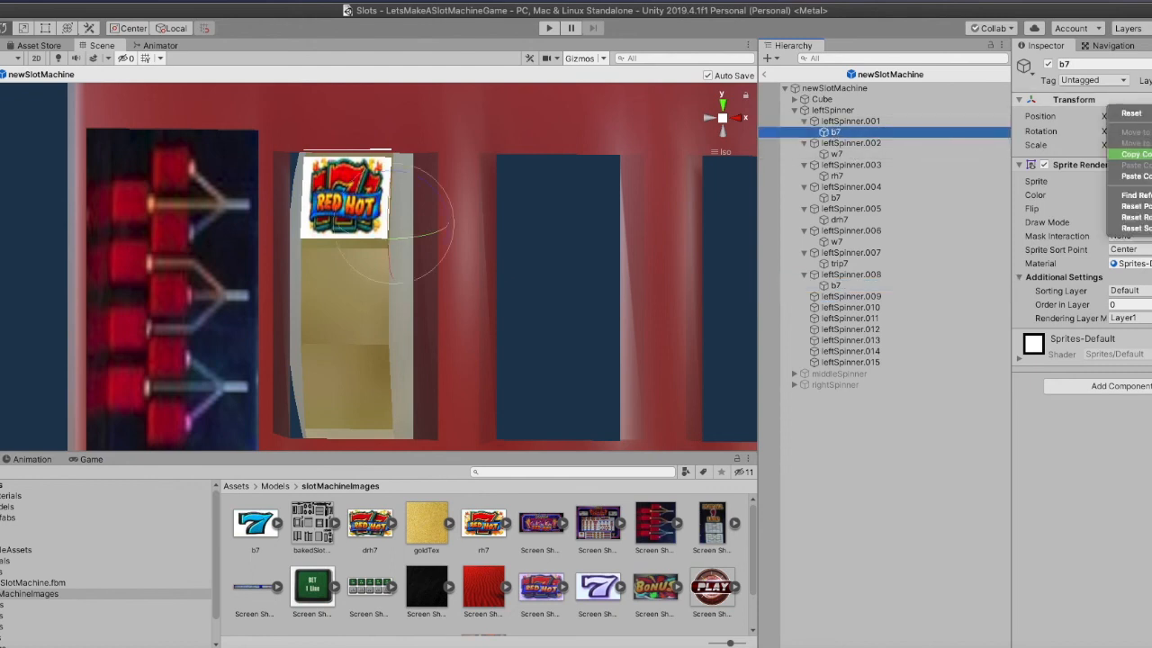
click(1134, 154)
click(835, 285)
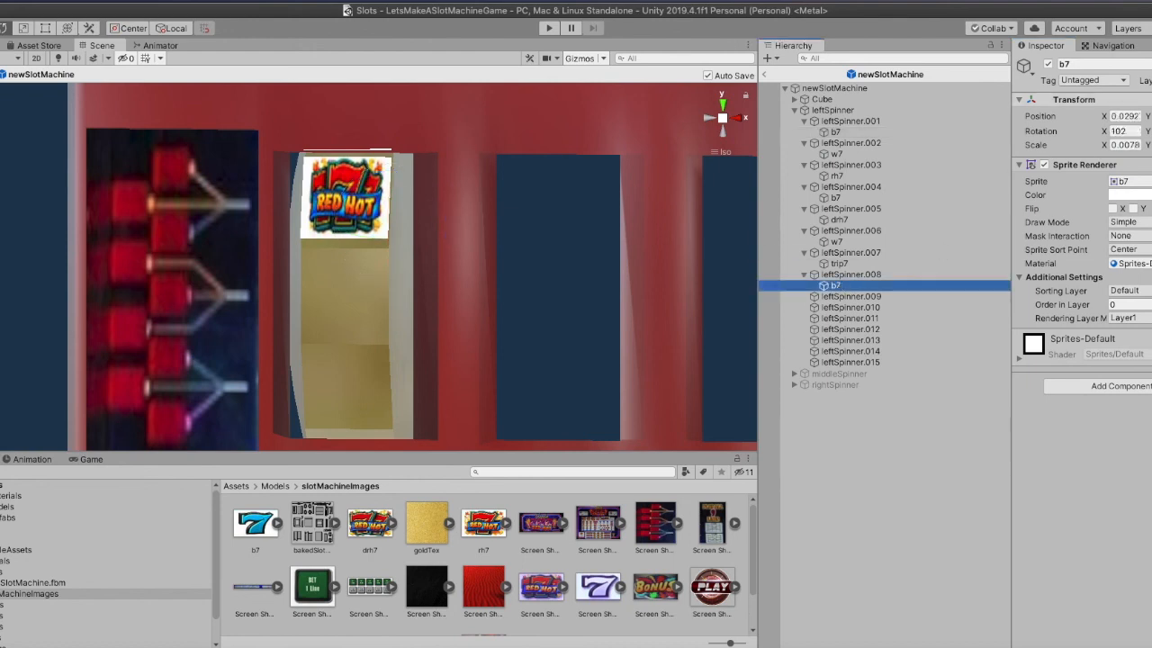
click(1150, 100)
click(1136, 177)
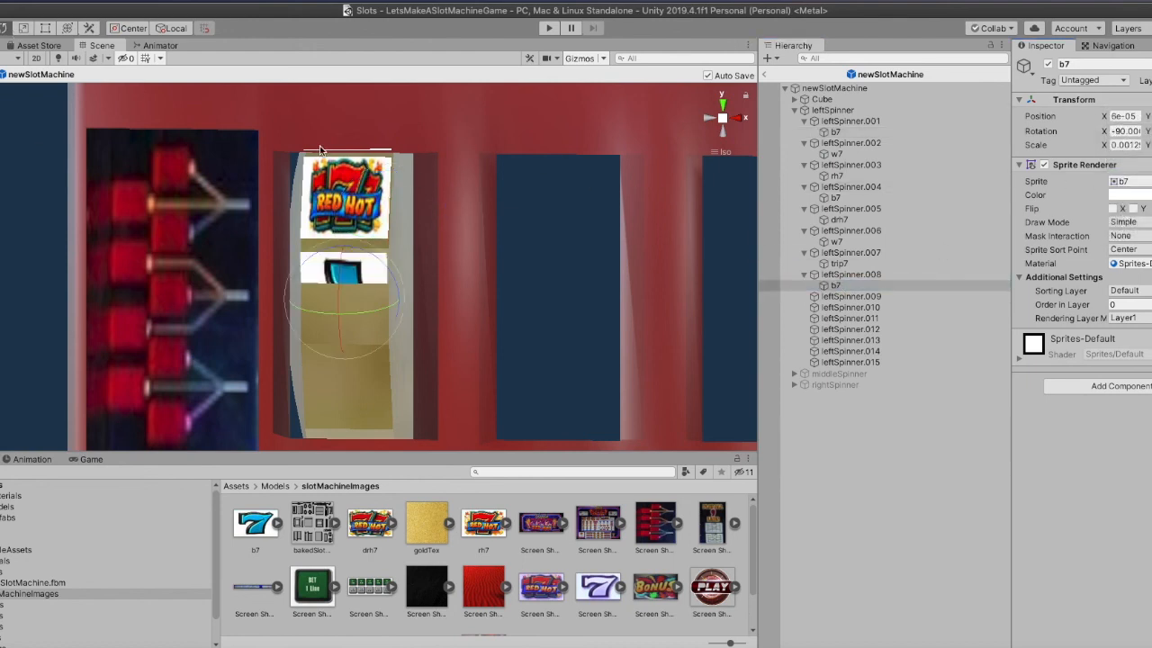
Rotate the b7 sprite under leftSpinner.008 to about -266 degrees on X so it lines up with its reel face
click(710, 118)
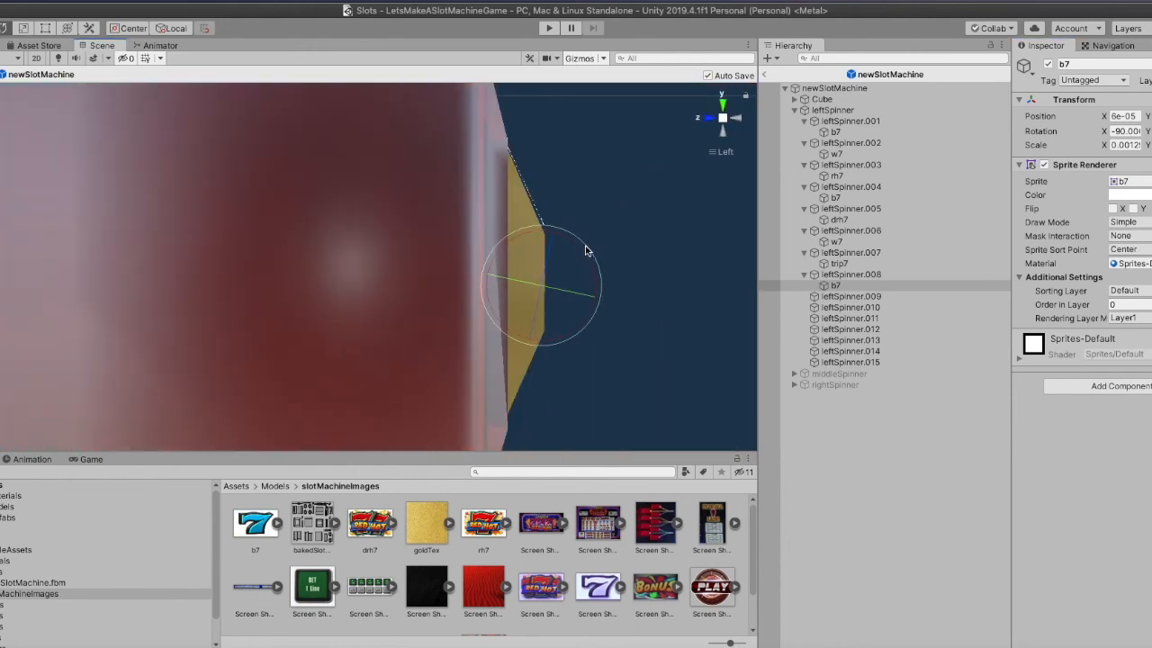
drag(586, 251, 488, 374)
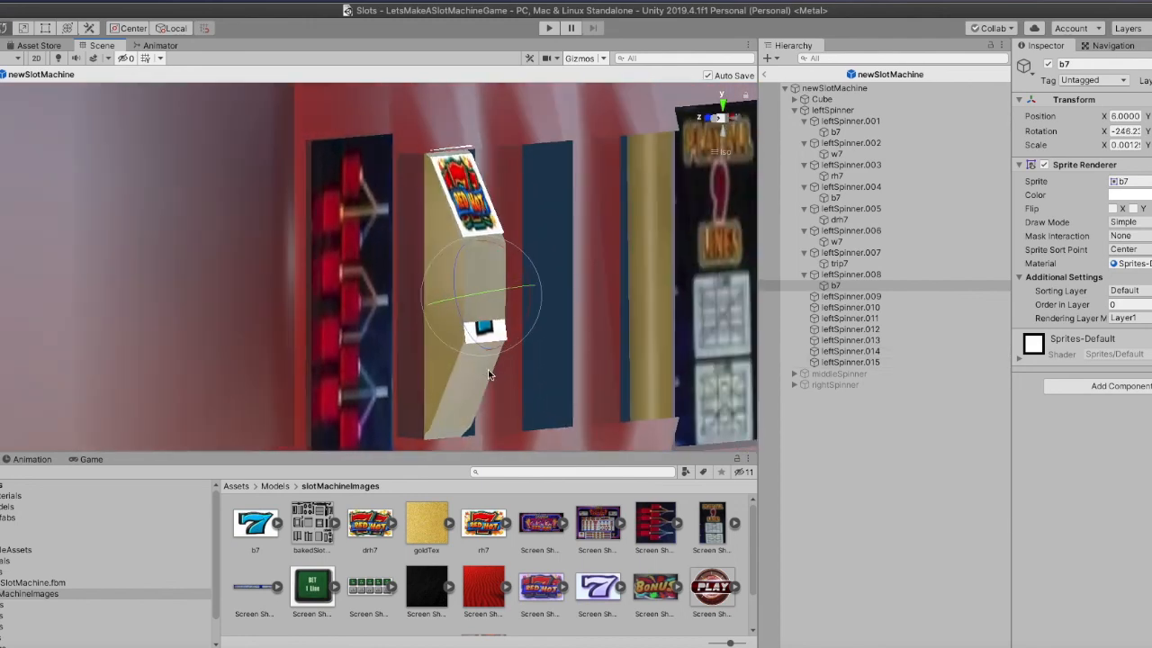
click(735, 122)
click(708, 118)
click(738, 118)
middle_drag(596, 208, 594, 194)
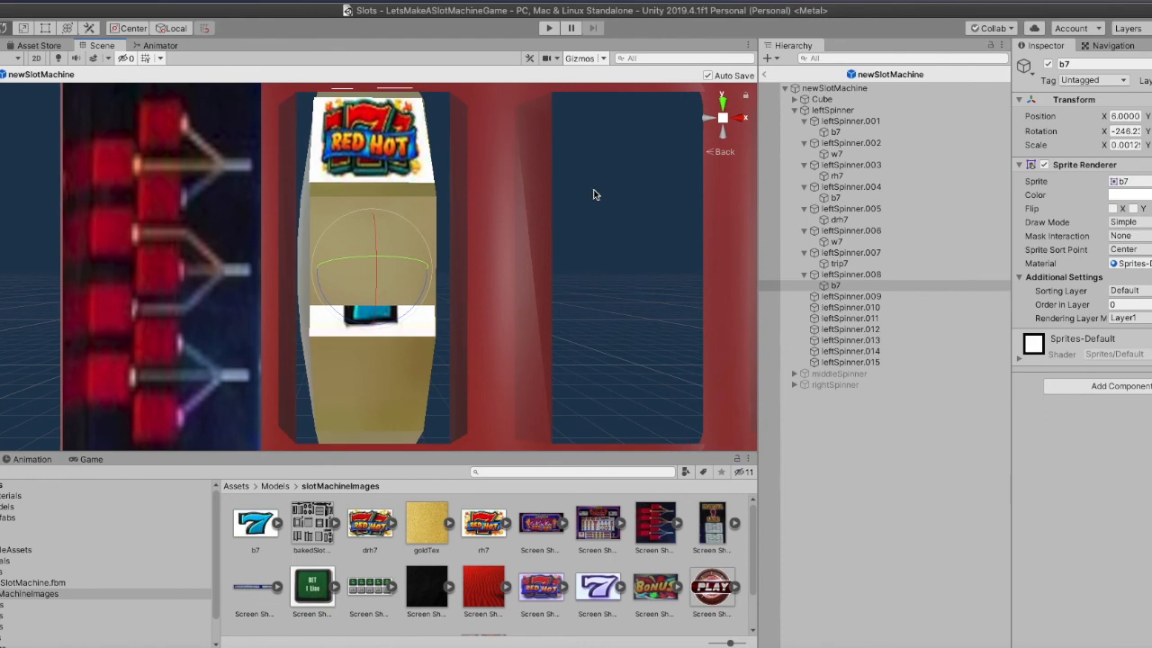
click(704, 118)
drag(521, 236, 529, 262)
Examine from the front, left and back how the b7 sprite under leftSpinner.008 sits against its reel face
click(704, 120)
click(727, 119)
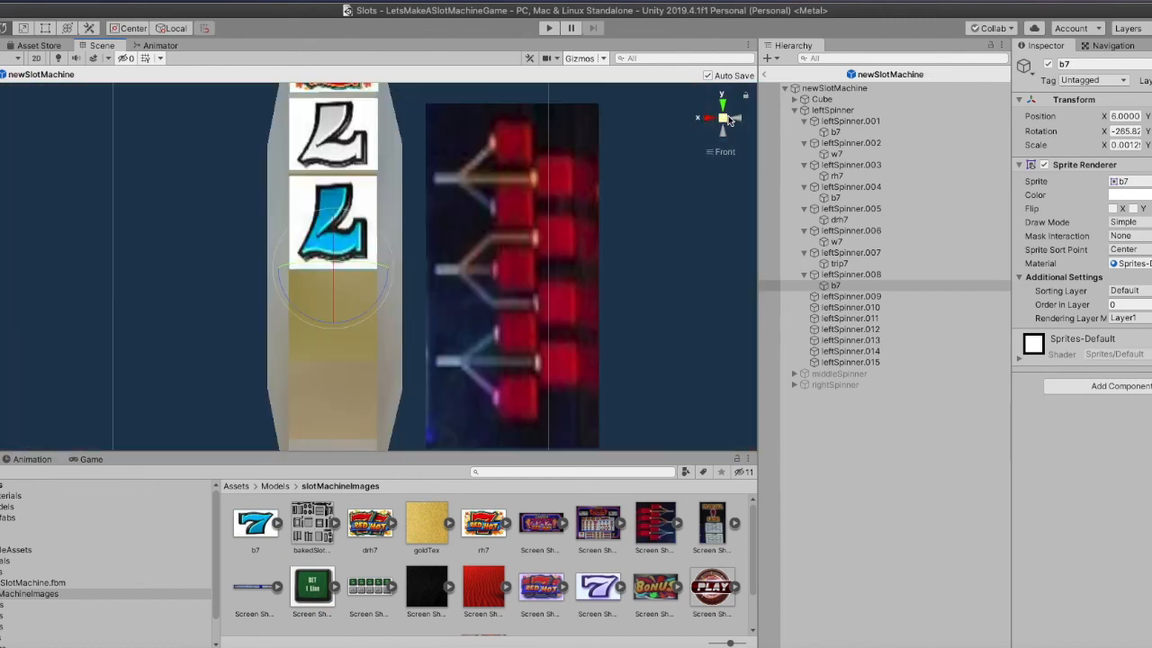
click(737, 120)
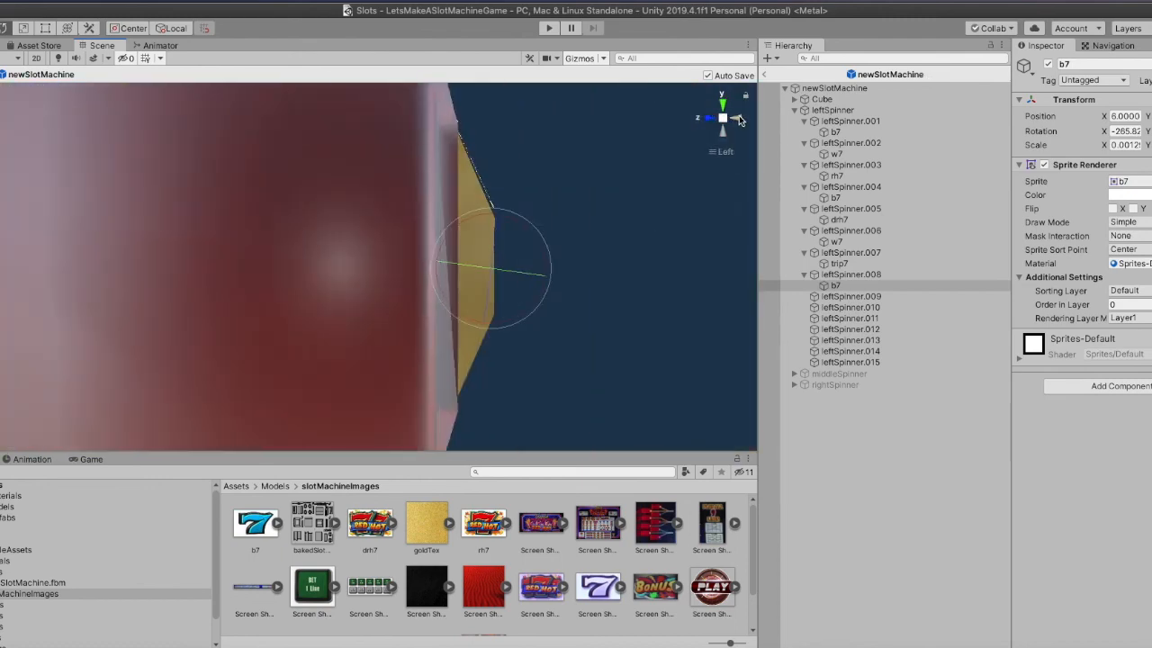
double_click(842, 276)
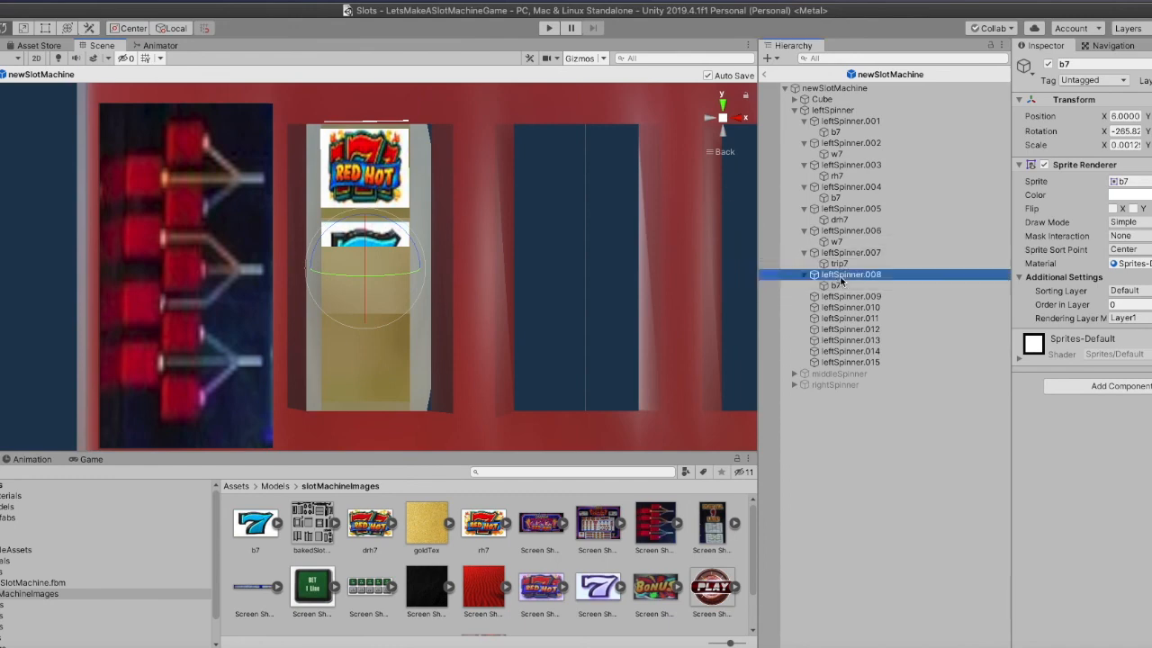
click(833, 287)
scroll(653, 301, down, 5)
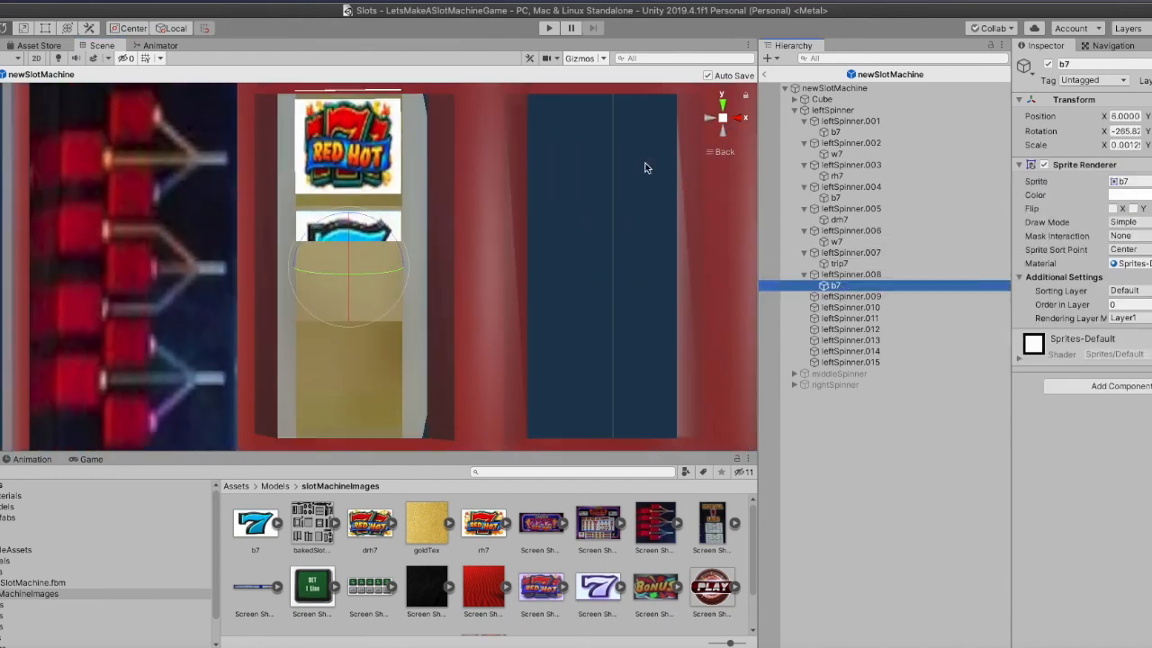
Rotate the b7 sprite under leftSpinner.008 to about -258.2 degrees on X and move it closer to its reel face
mouse_move(351, 309)
mouse_down()
mouse_move(353, 452)
mouse_move(340, 301)
mouse_up()
key(w)
alt+drag(538, 253, 364, 272)
drag(391, 262, 386, 260)
key(e)
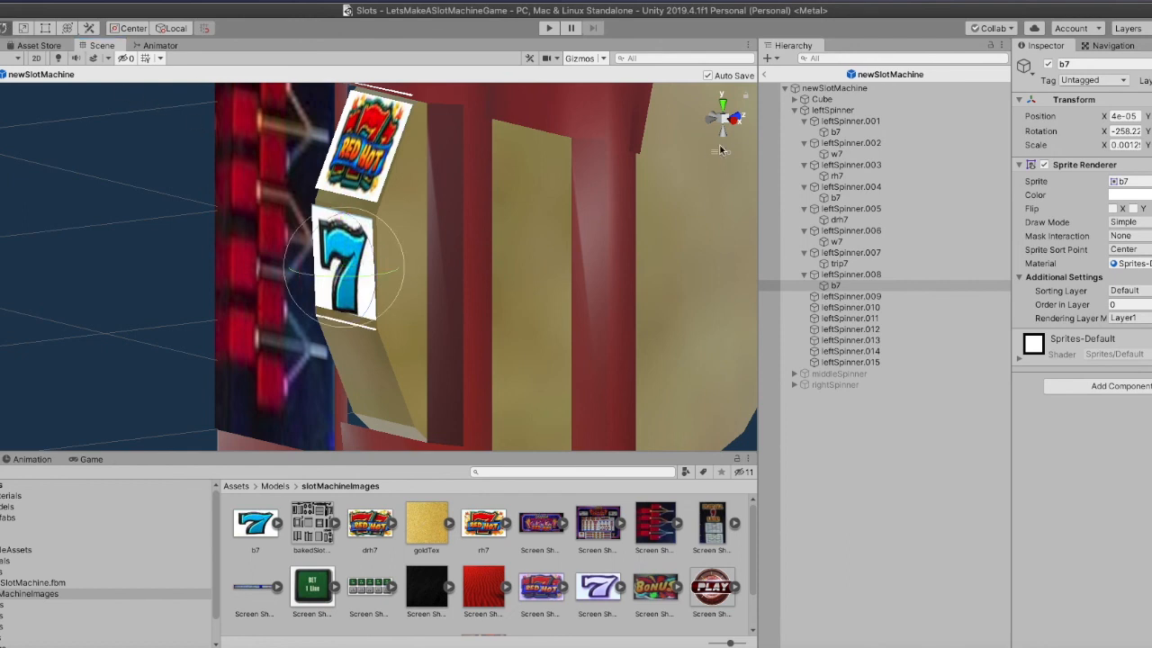
Fine-tune the X rotation of the b7 sprite under leftSpinner.008 to about -257.8 degrees from the side view
click(732, 120)
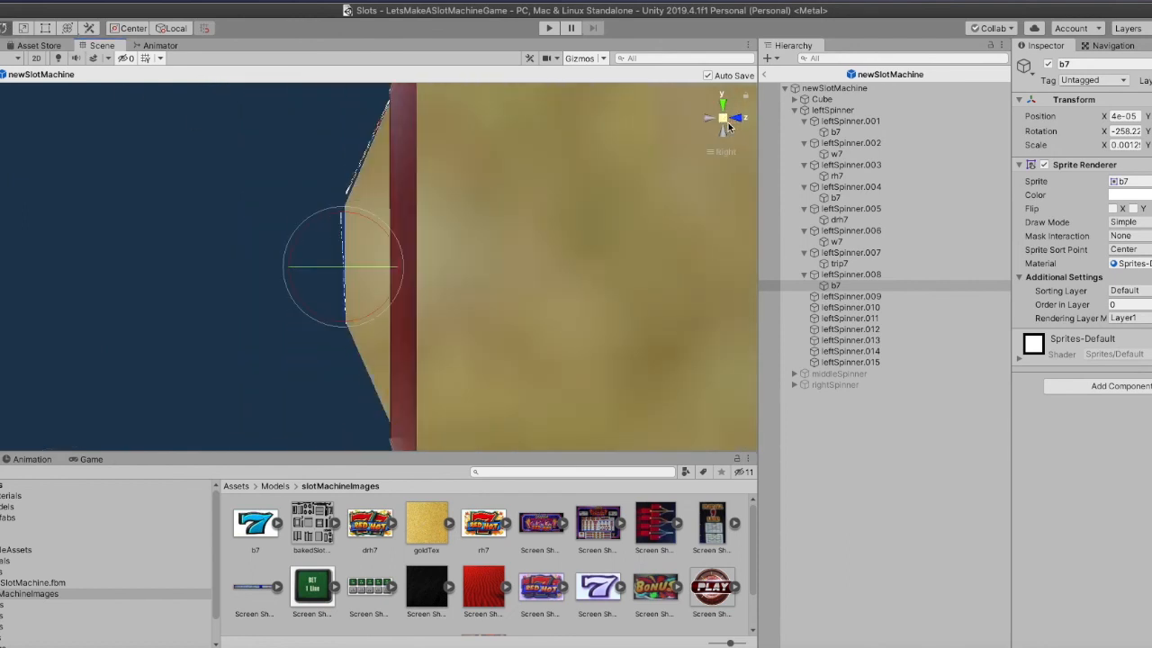
drag(397, 238, 400, 241)
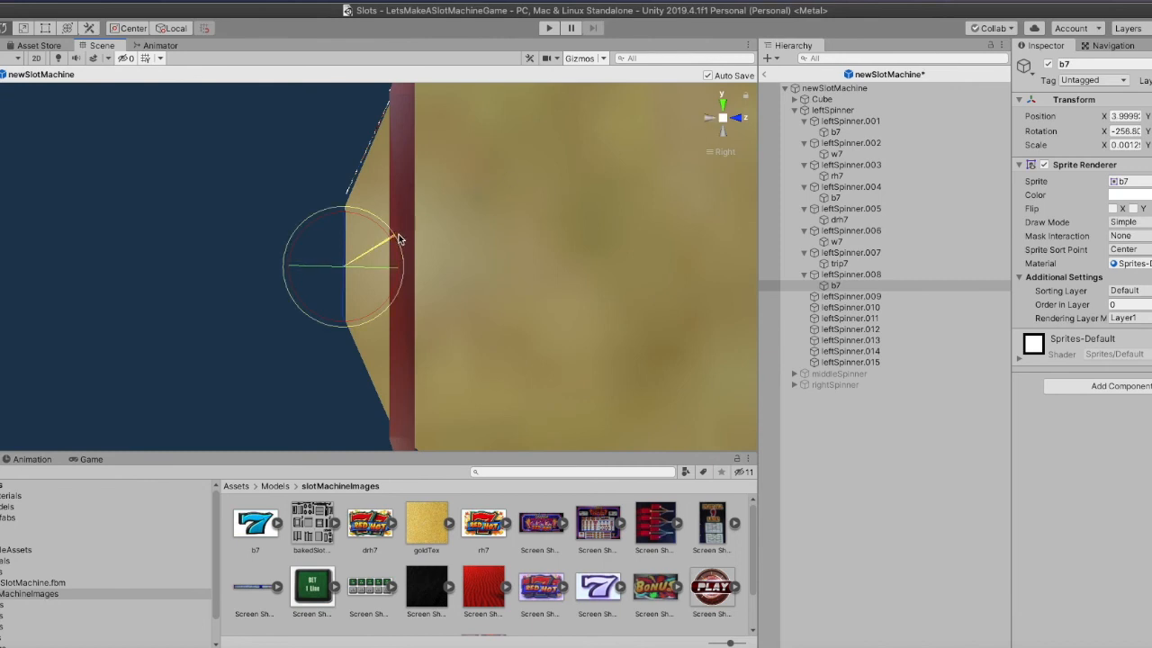
drag(401, 238, 398, 237)
alt+drag(202, 215, 545, 170)
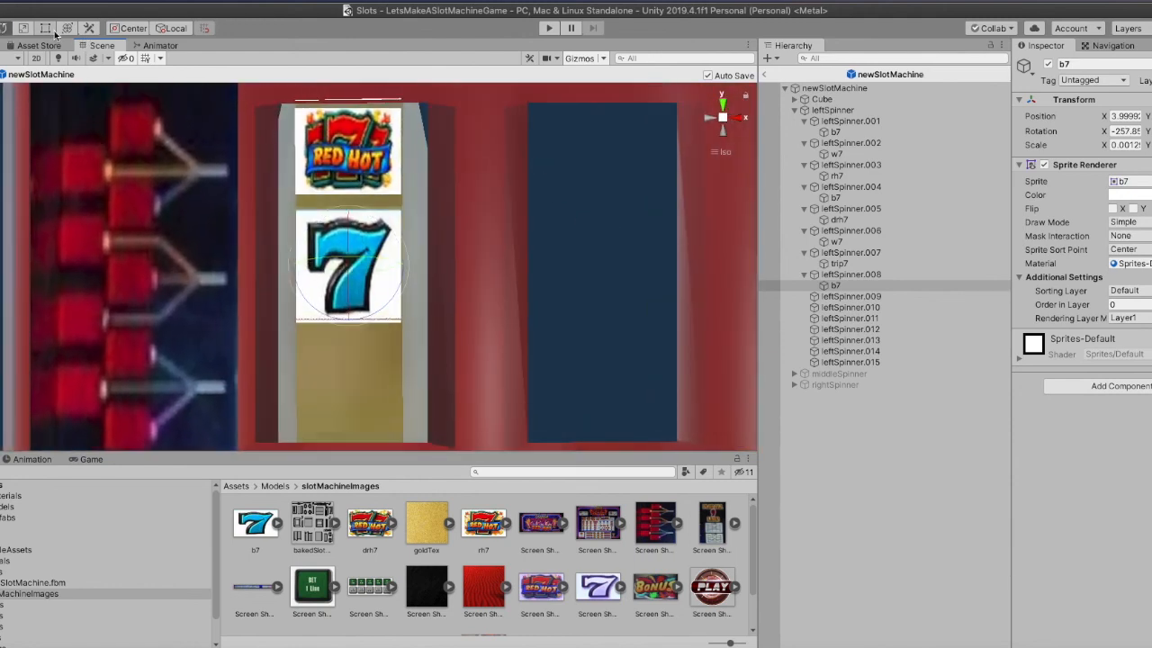
Nudge the b7 sprite under leftSpinner.008 slightly upward along its reel face
click(45, 28)
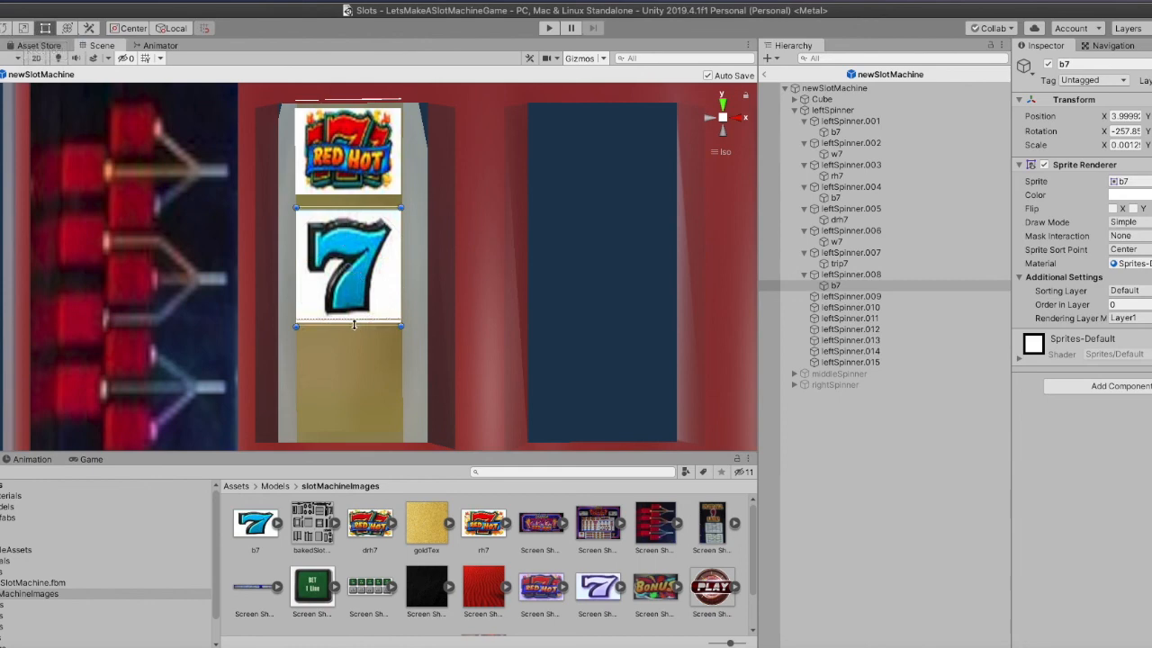
key(w)
drag(348, 201, 345, 197)
alt+drag(535, 256, 168, 280)
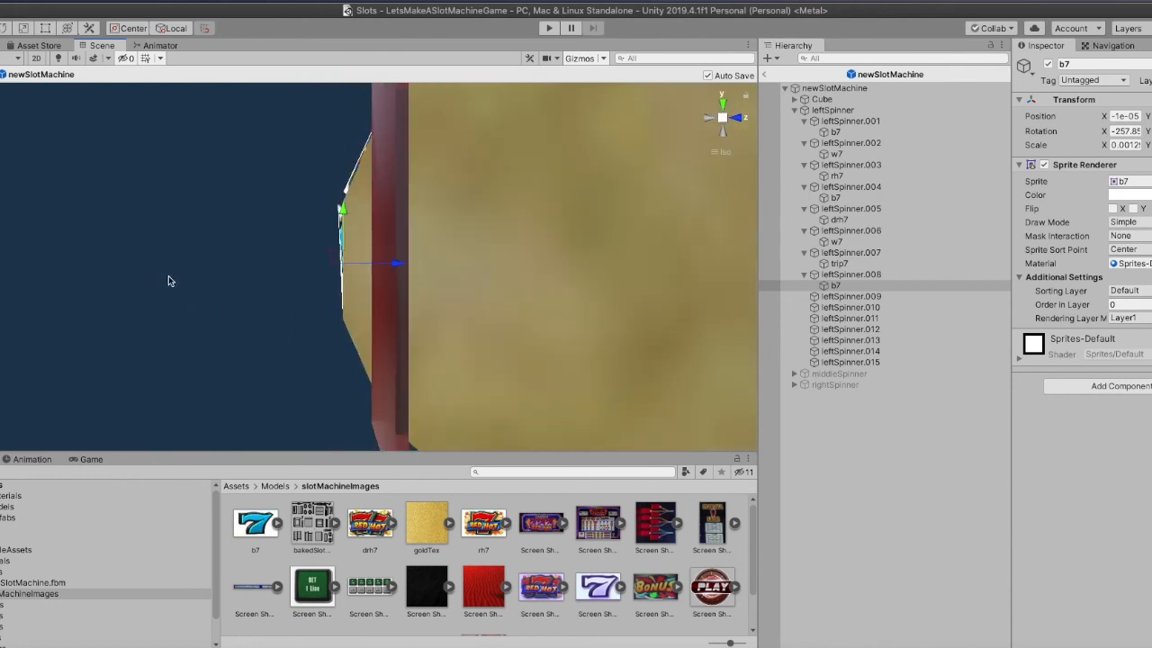
Rotate the b7 sprite under leftSpinner.008 to about -255 degrees on X, viewed from the back
click(7, 27)
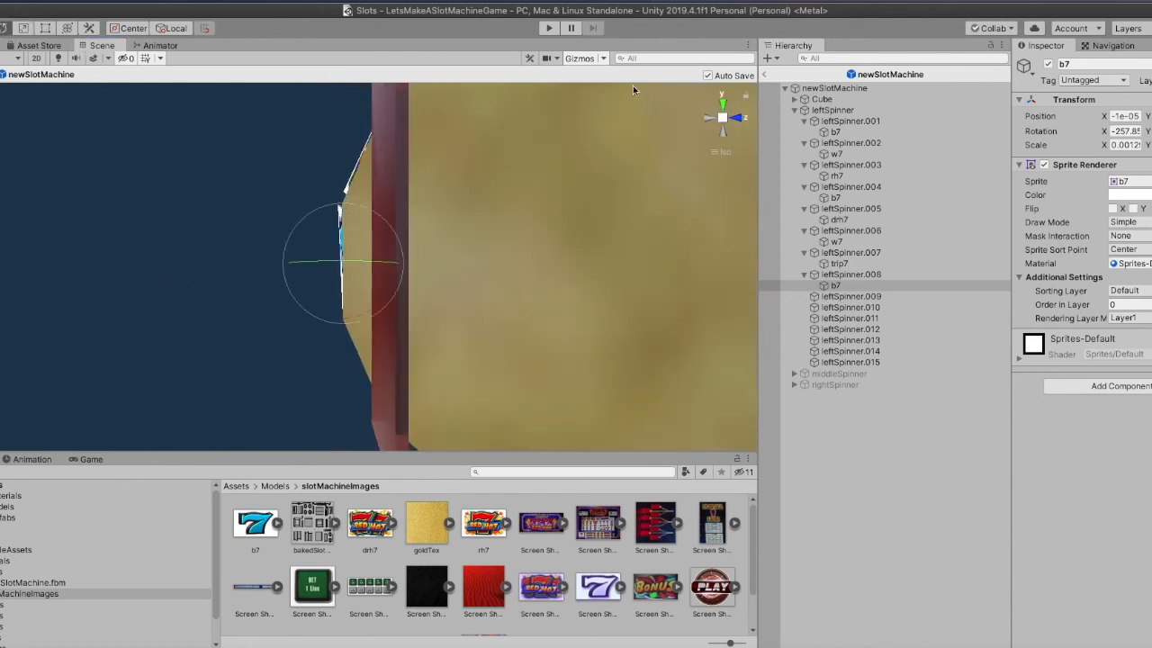
click(700, 122)
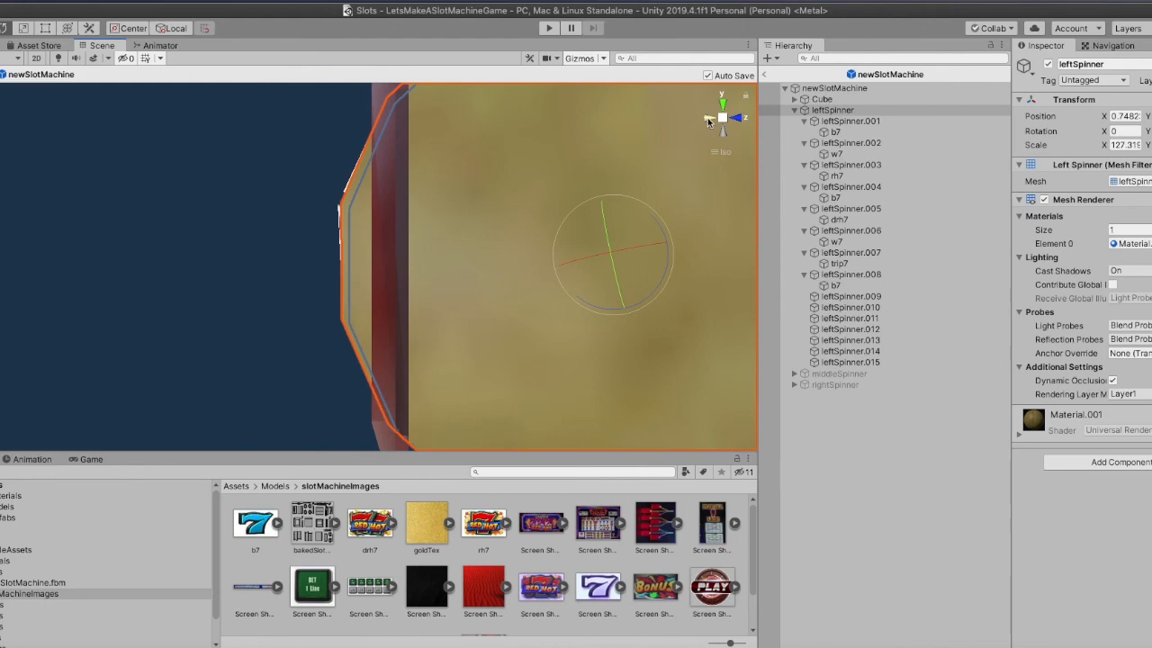
click(709, 122)
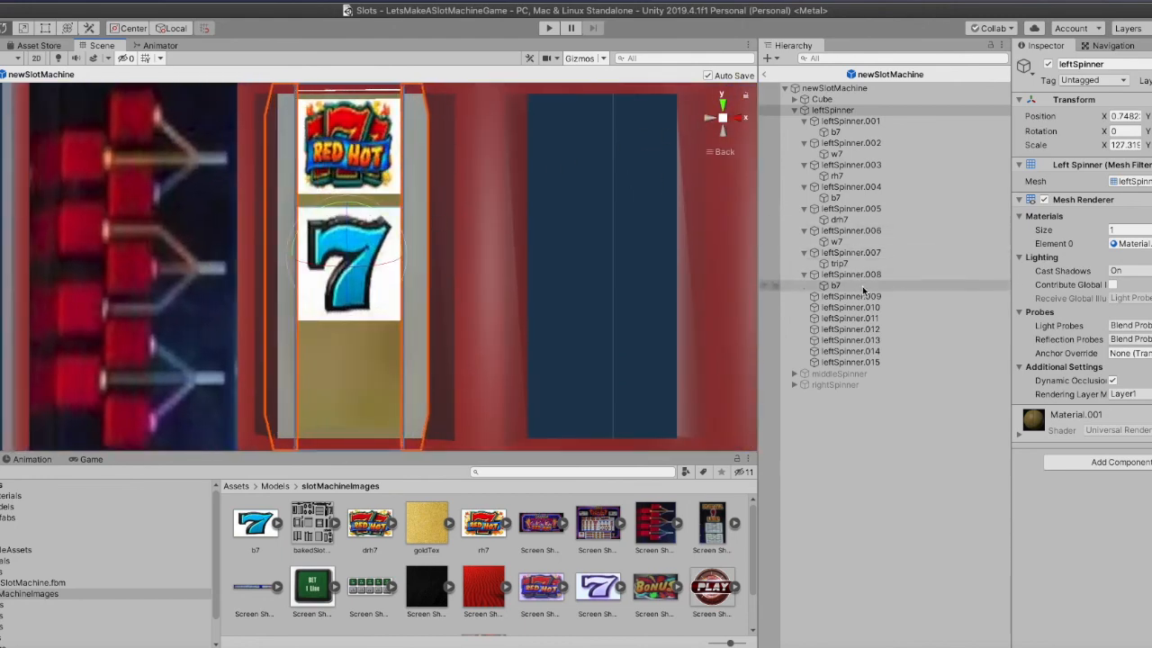
click(837, 285)
click(349, 279)
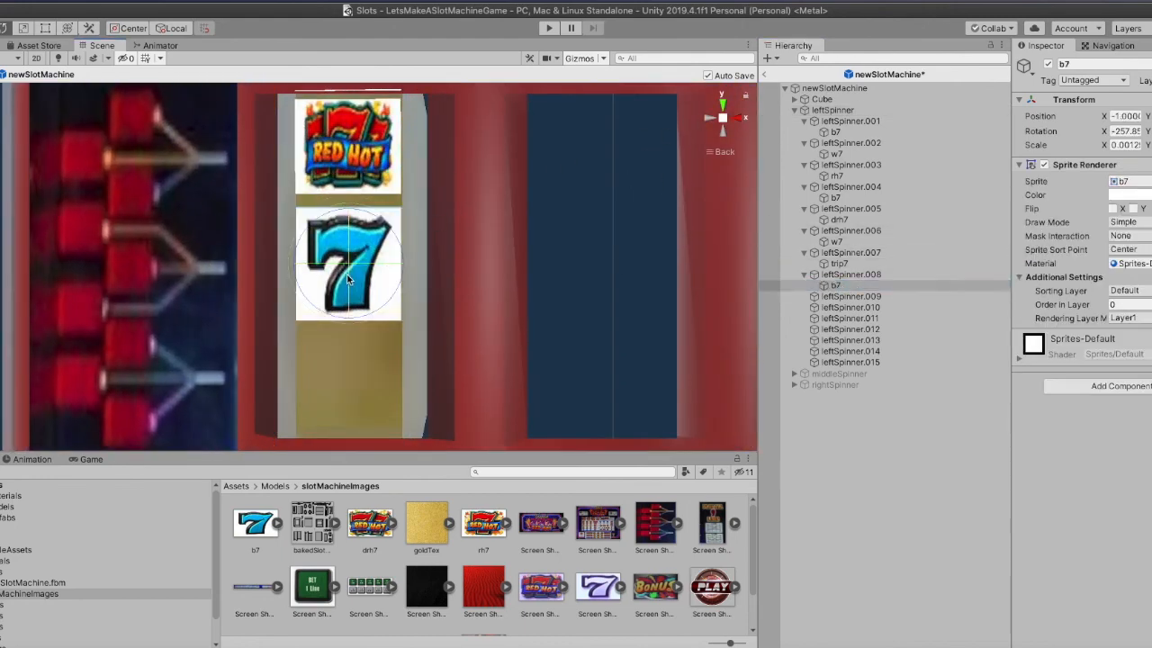
drag(346, 272, 347, 269)
right_drag(477, 289, 549, 213)
scroll(542, 347, down, 4)
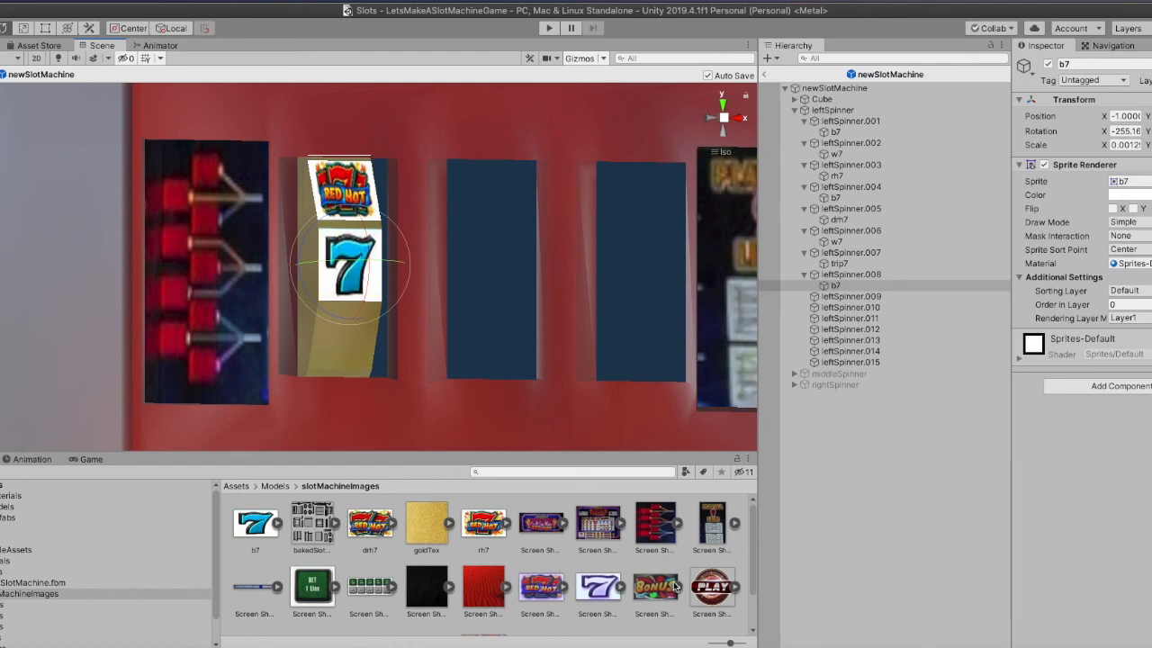
drag(649, 596, 835, 301)
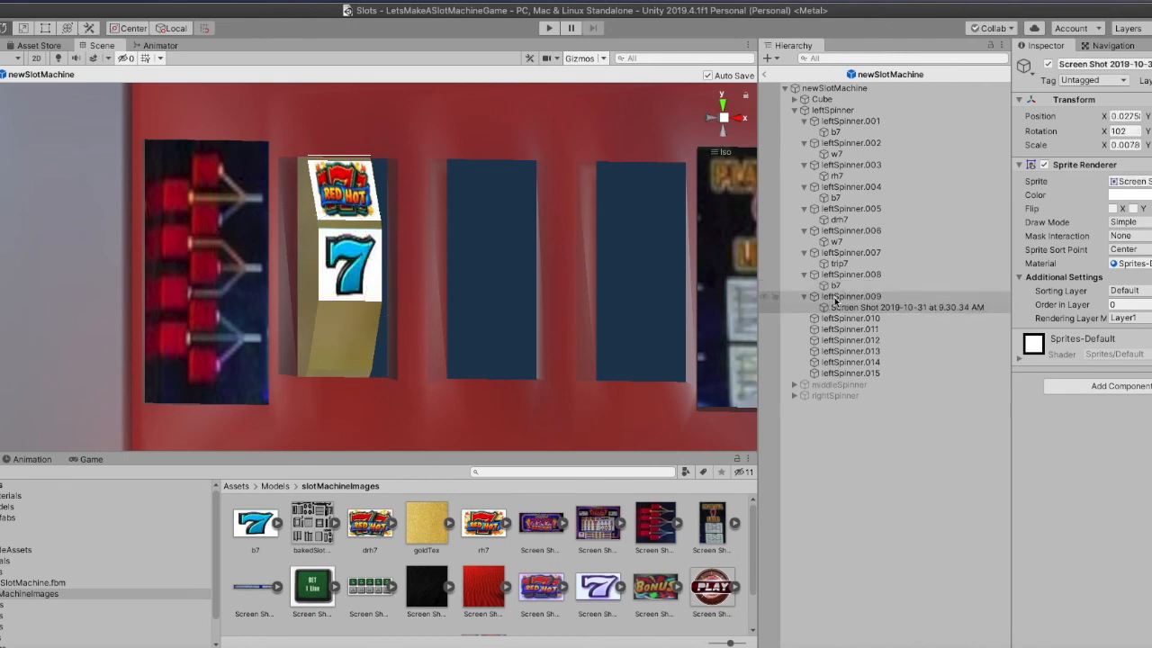
scroll(516, 596, down, 2)
scroll(516, 595, up, 2)
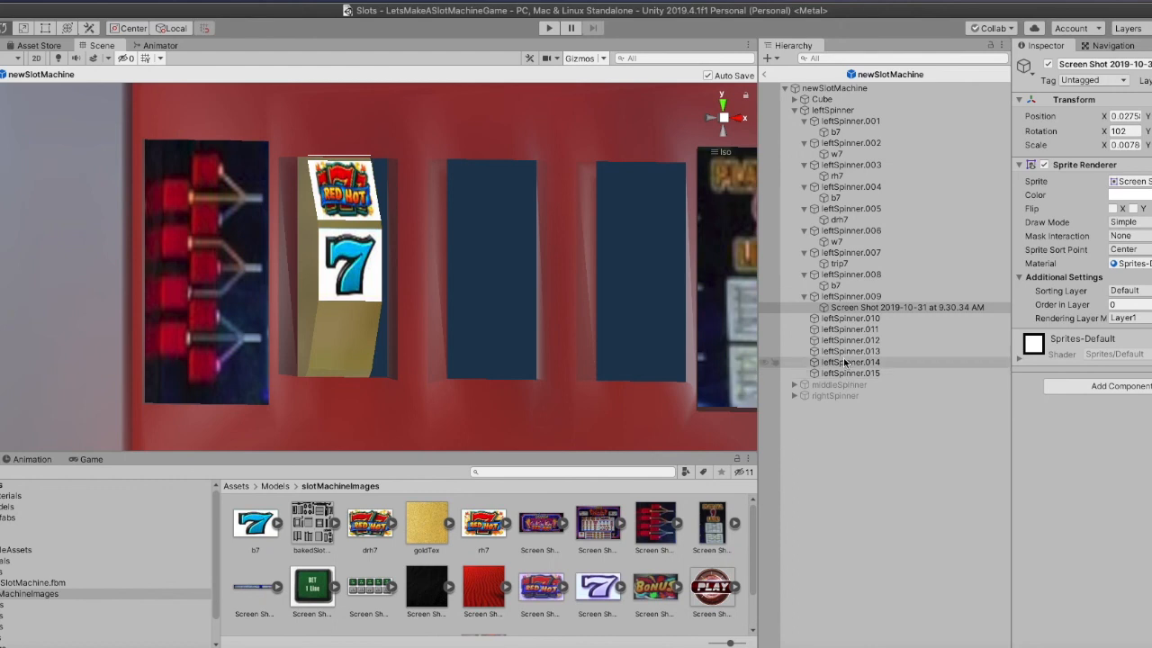
right_click(840, 308)
click(868, 374)
Rename the Bonus screenshot in the slotMachineImages folder as bonus and add it as a child sprite of leftSpinner.009
right_click(661, 599)
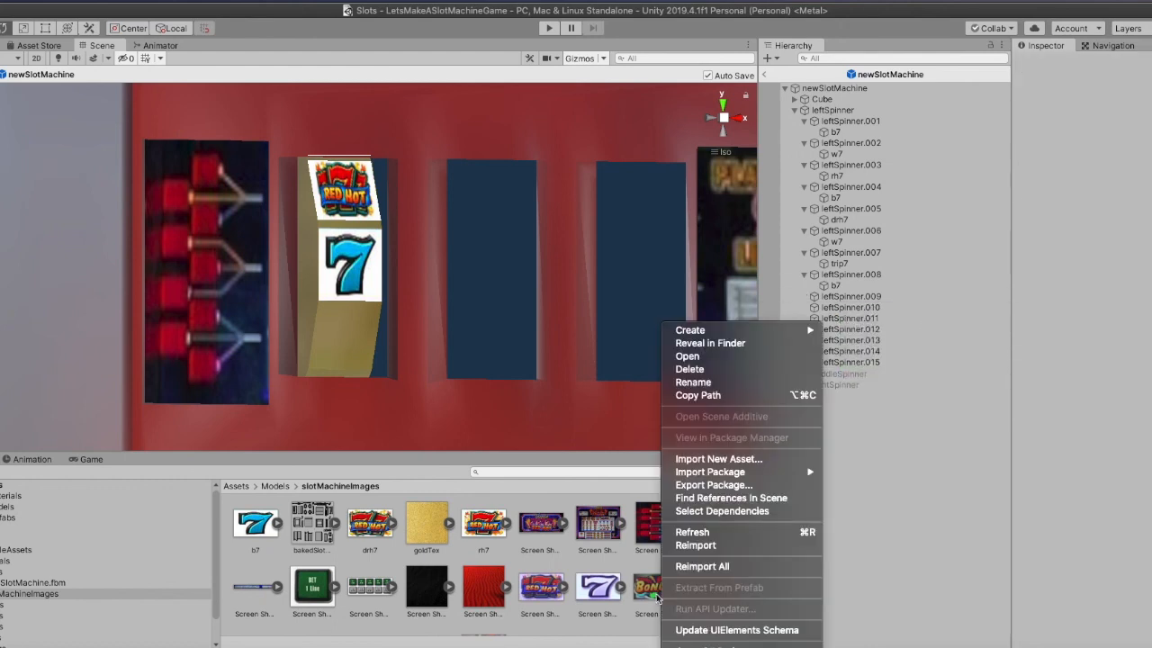
click(704, 382)
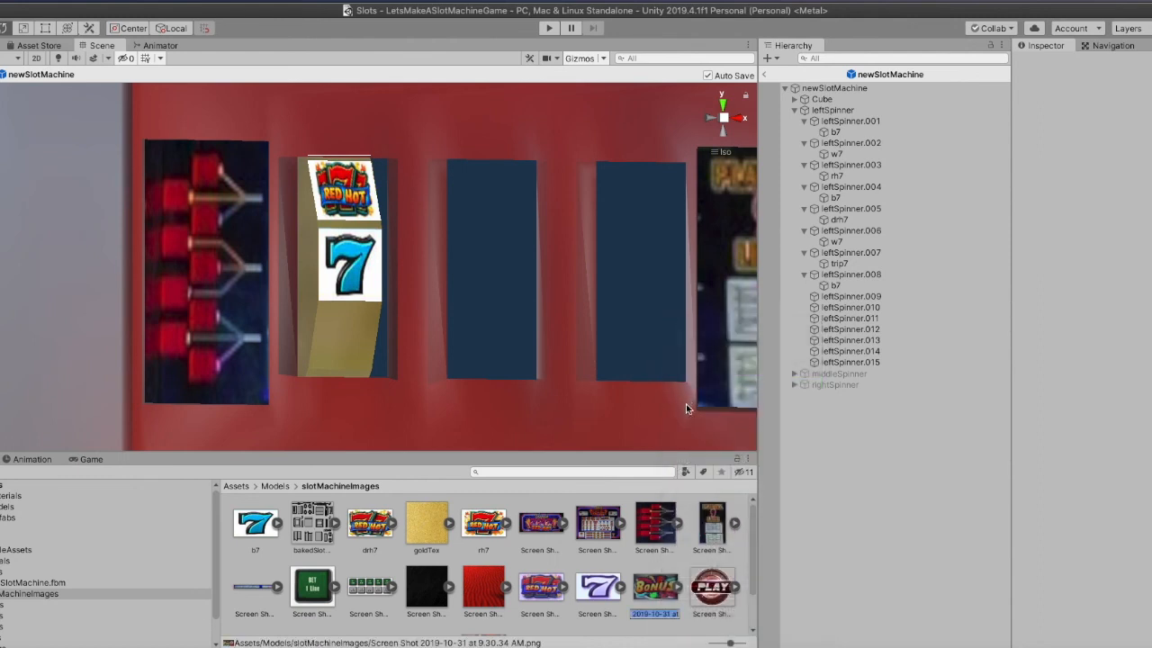
text(bonus)
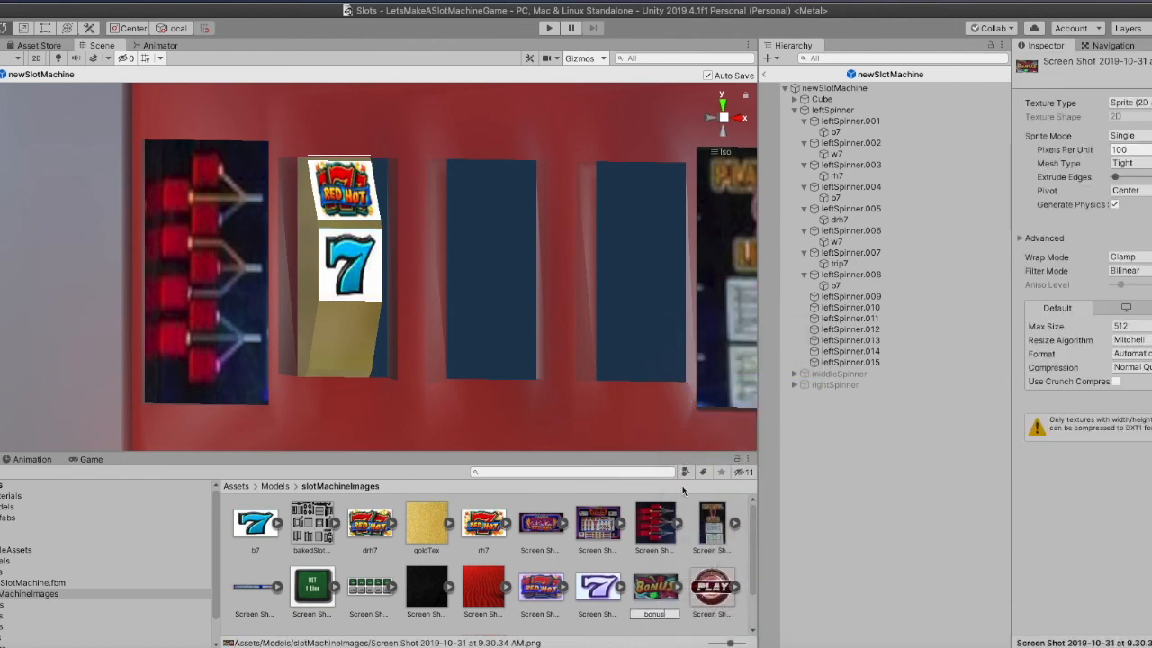
key(Return)
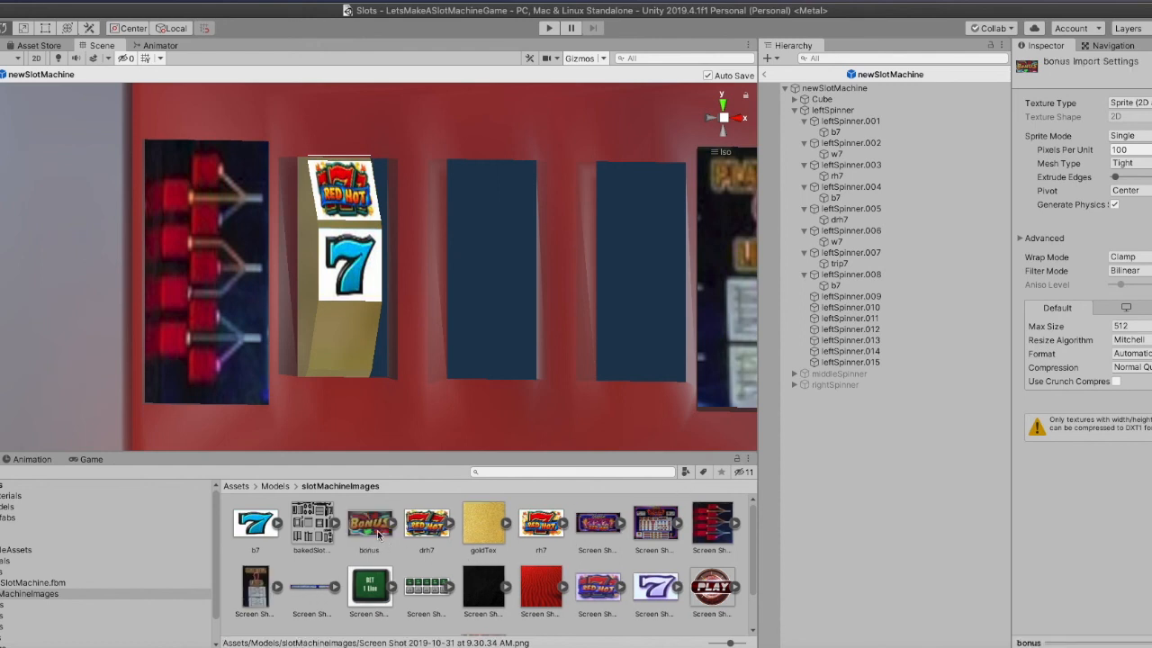
drag(376, 533, 837, 300)
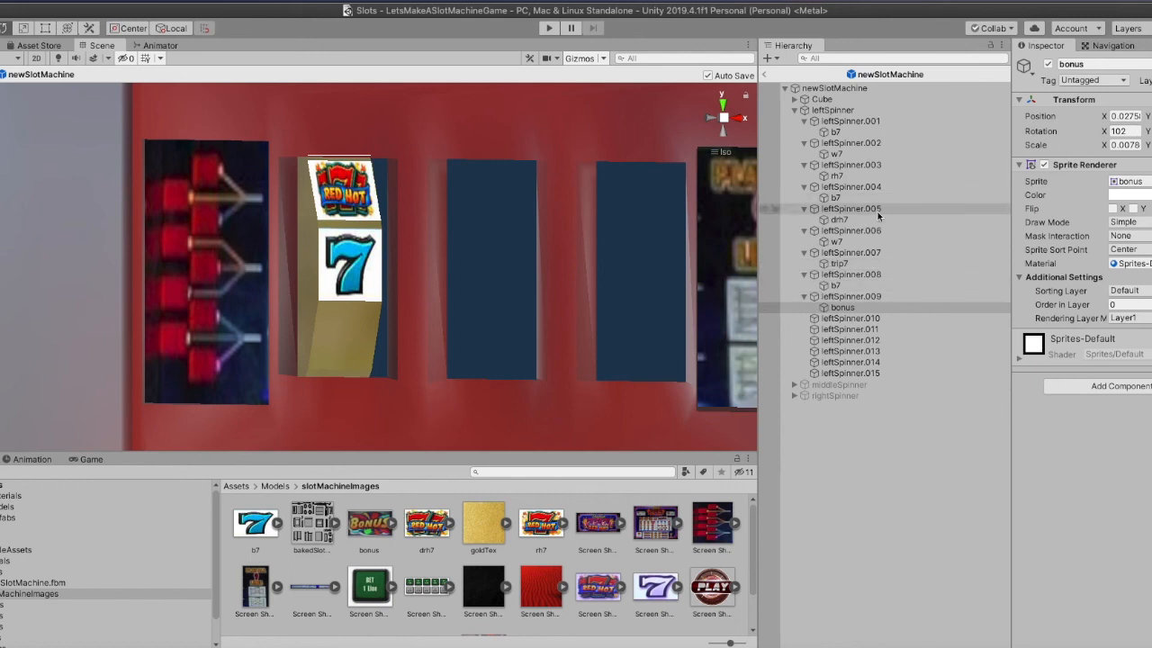
Copy the Transform component of the trip7 sprite under leftSpinner.007 and paste its values onto the bonus sprite under leftSpinner.009
click(835, 220)
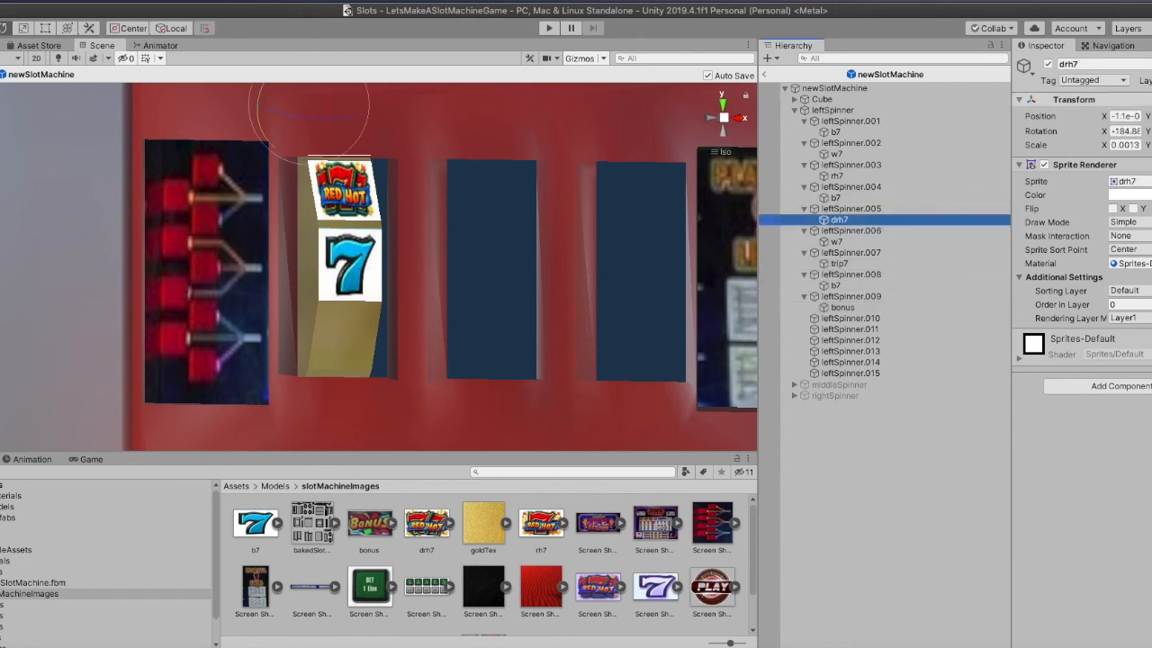
click(1074, 99)
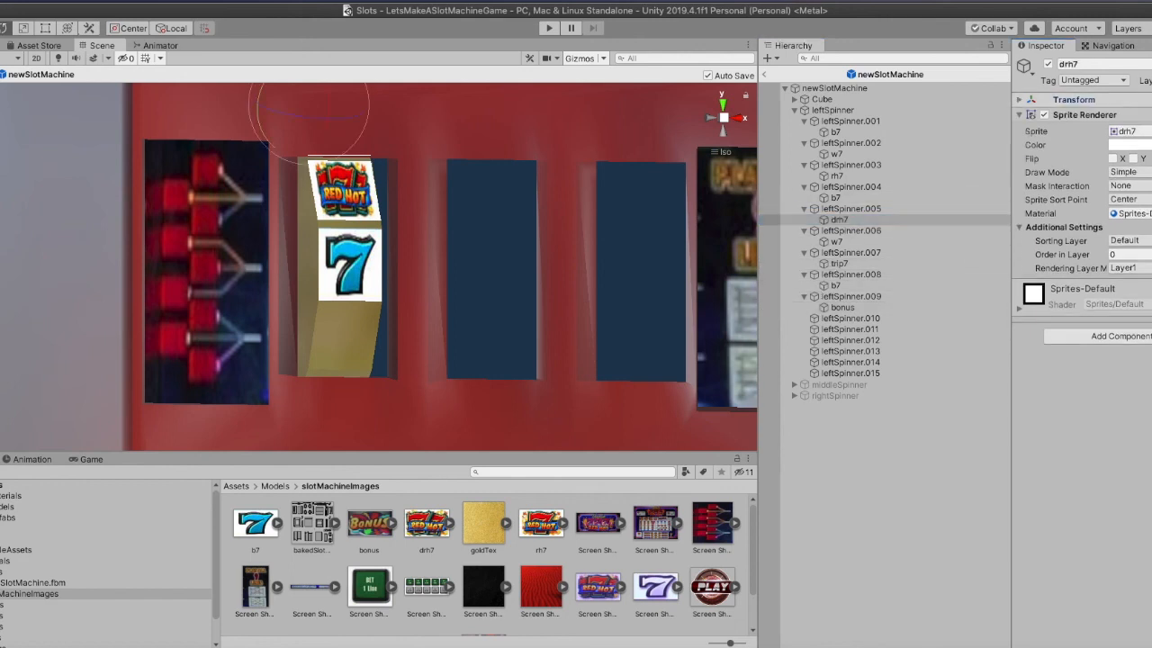
click(838, 264)
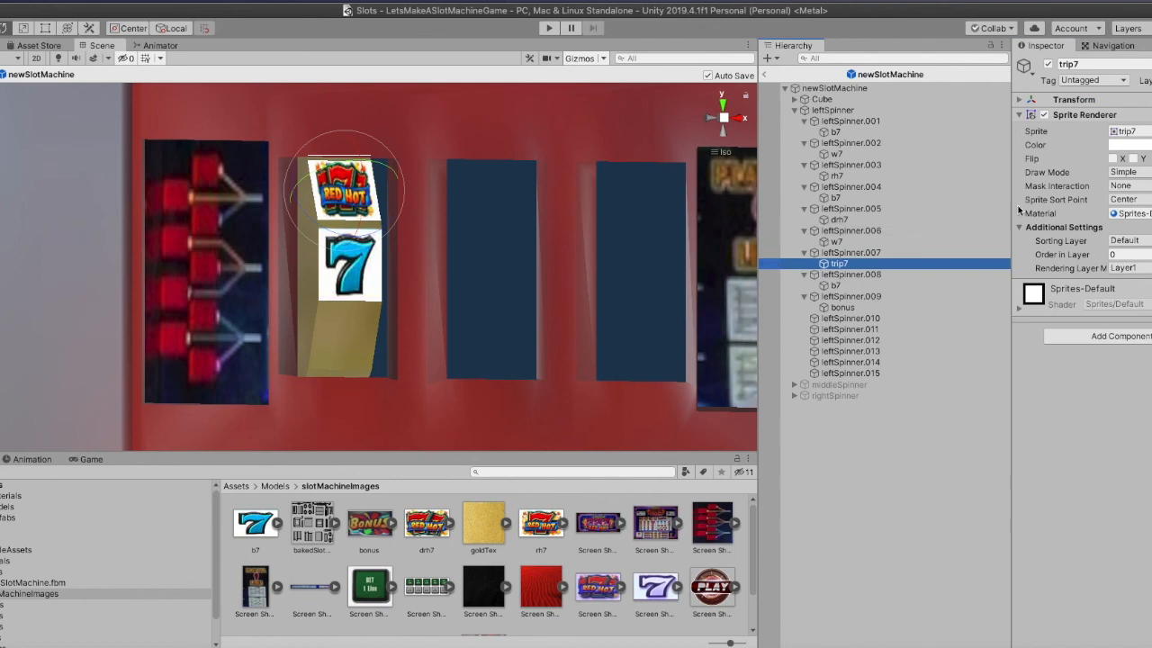
click(1150, 100)
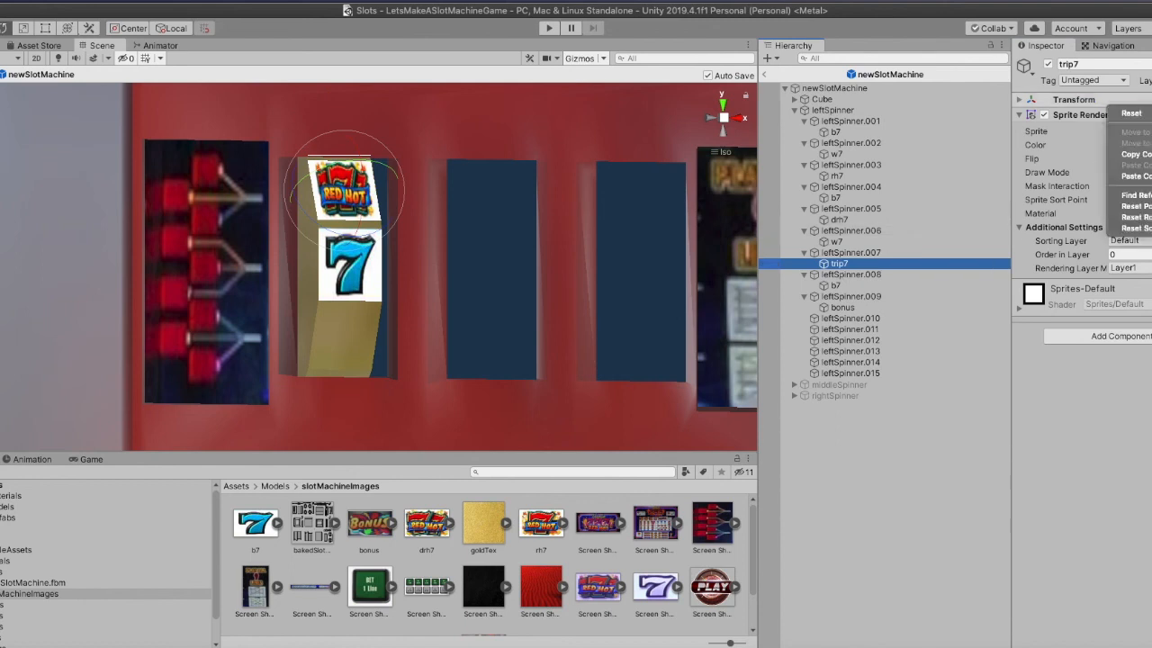
click(1144, 155)
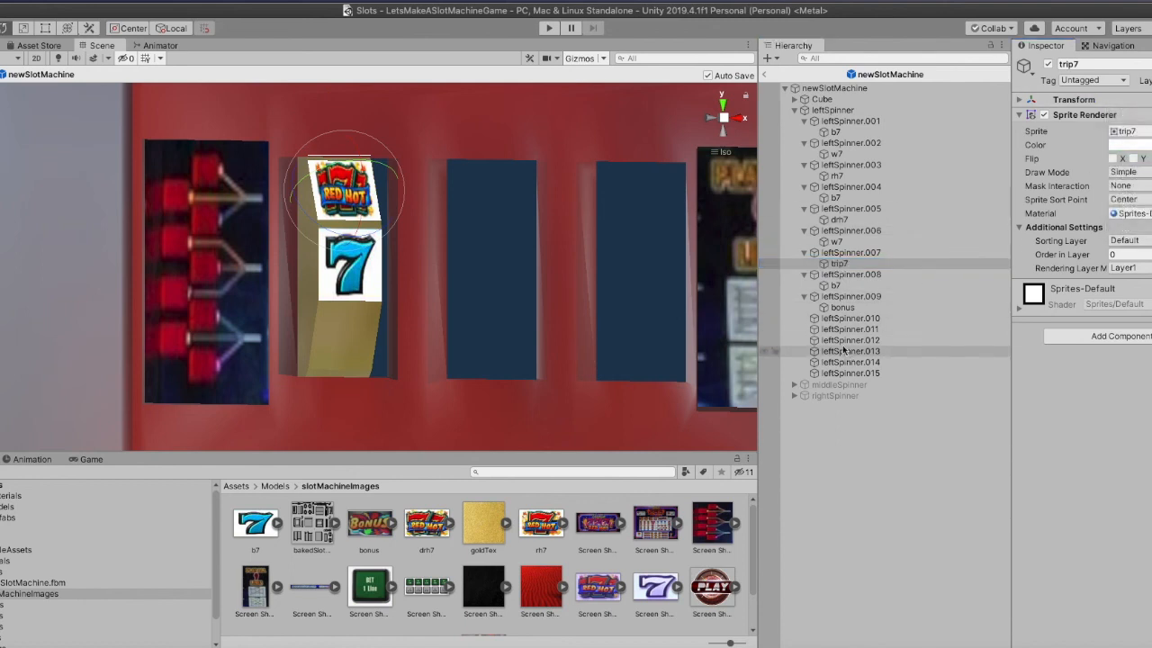
click(839, 307)
click(1150, 114)
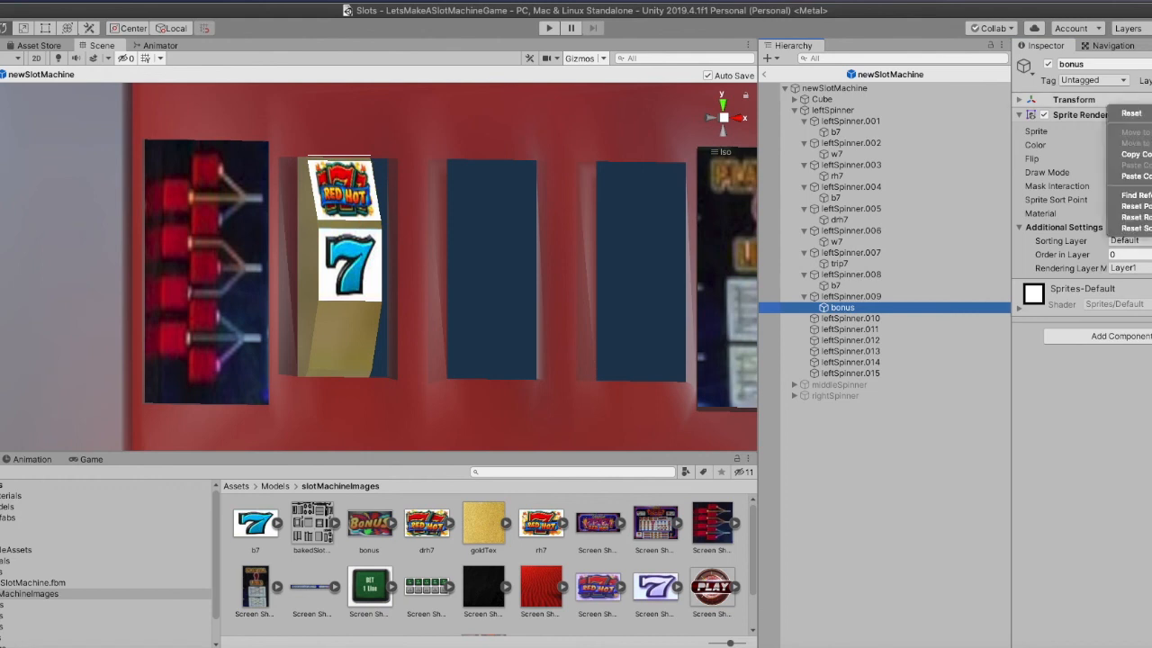
click(1136, 176)
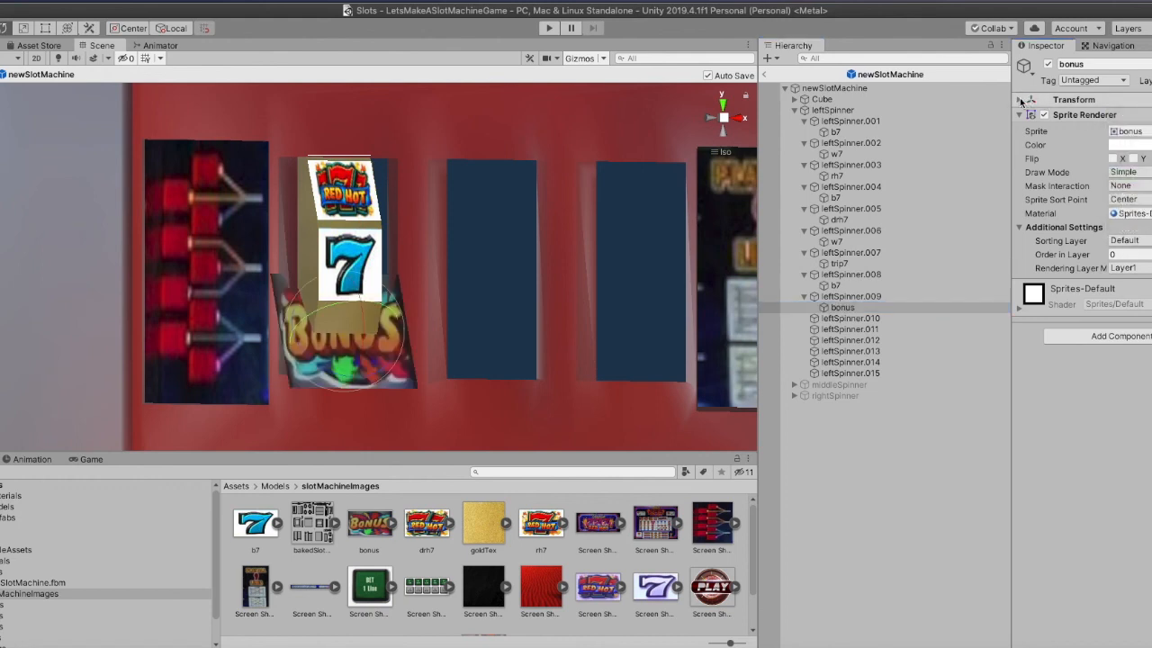
click(1018, 100)
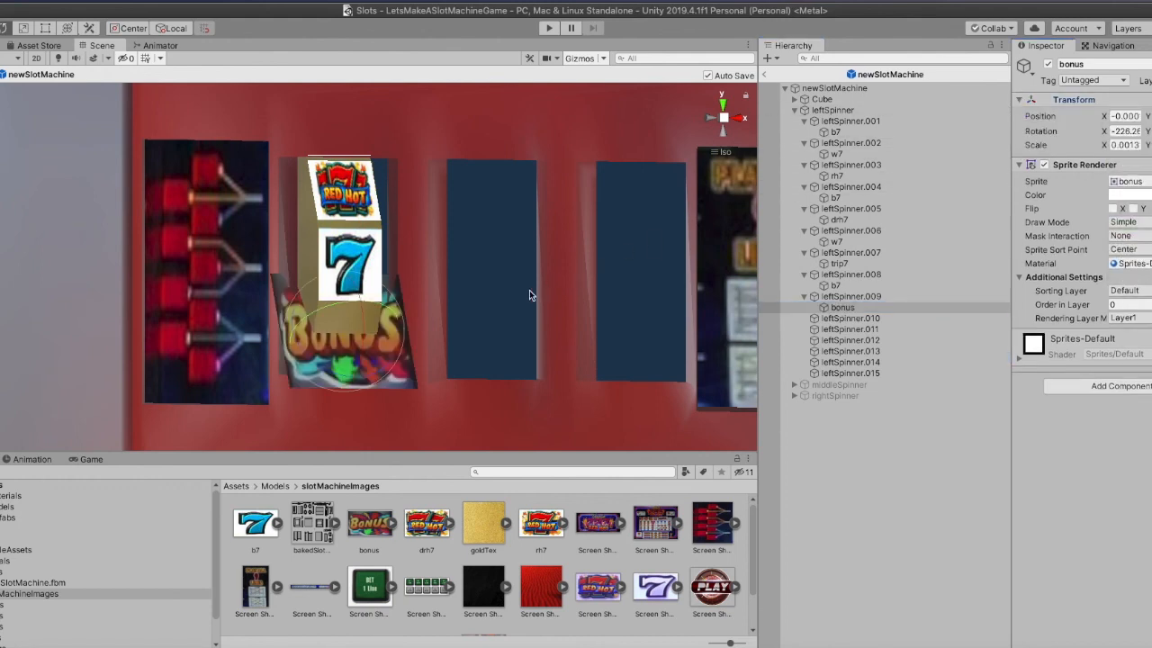
Rotate the bonus sprite under leftSpinner.009 to about -254 degrees on X to match the slope of its reel face
click(711, 118)
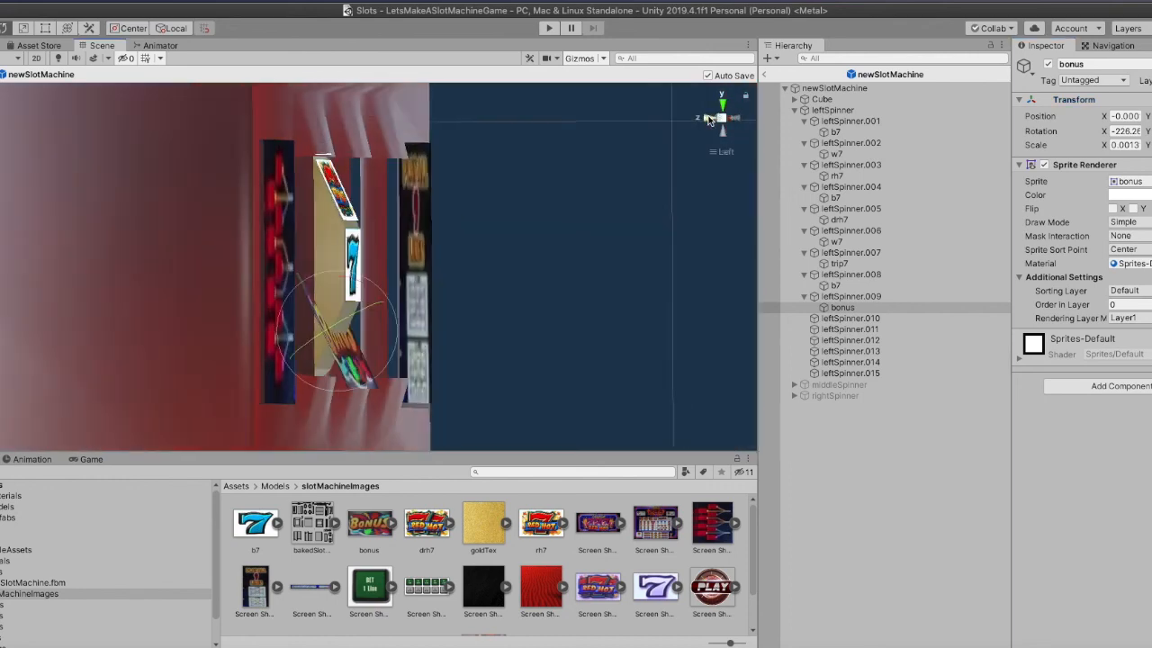
click(736, 118)
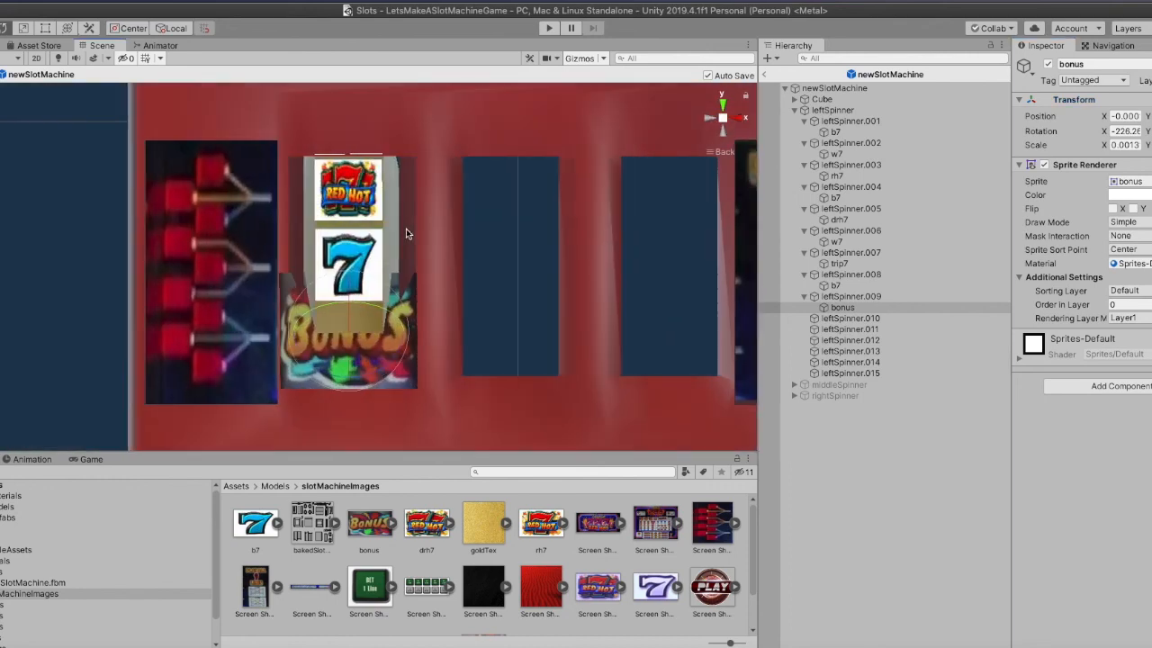
drag(351, 296, 499, 310)
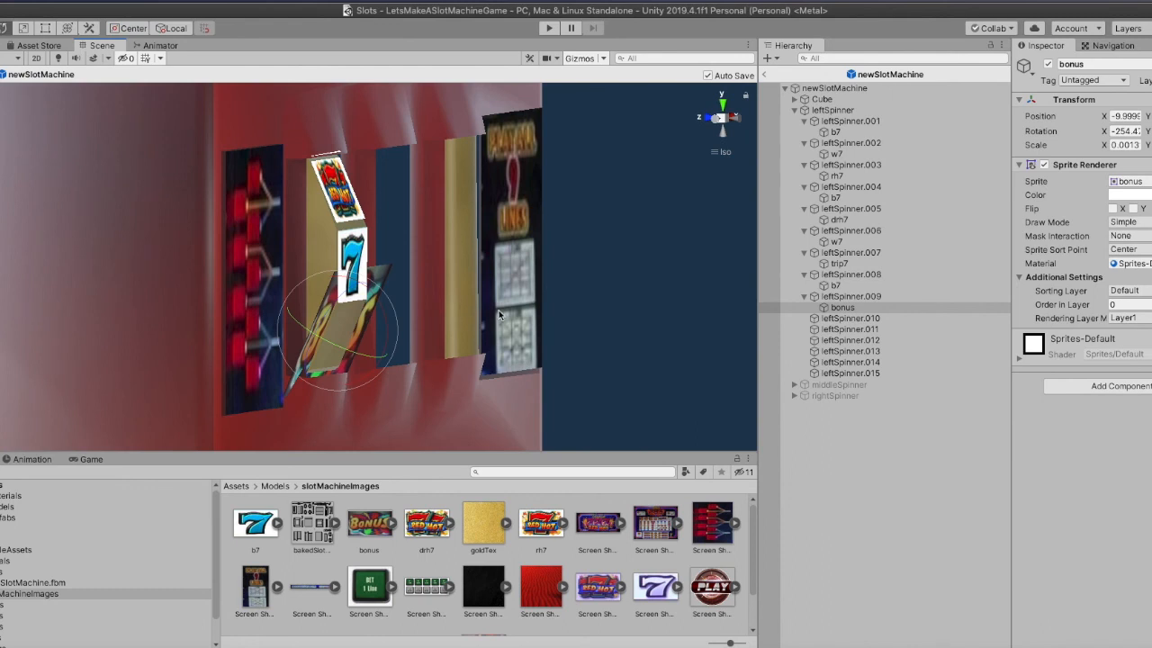
Add 24 to the running total in Calculator and rotate leftSpinner to the resulting angle so the bonus face points forward
click(832, 110)
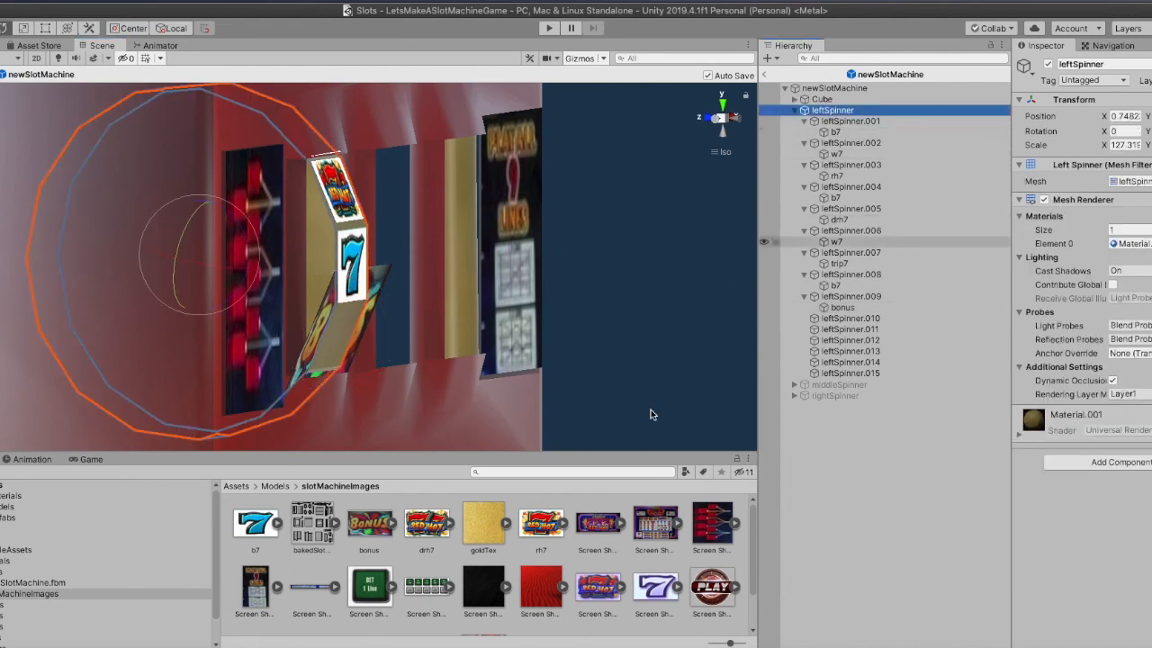
key(super+Tab)
click(251, 220)
click(171, 214)
click(132, 180)
click(252, 250)
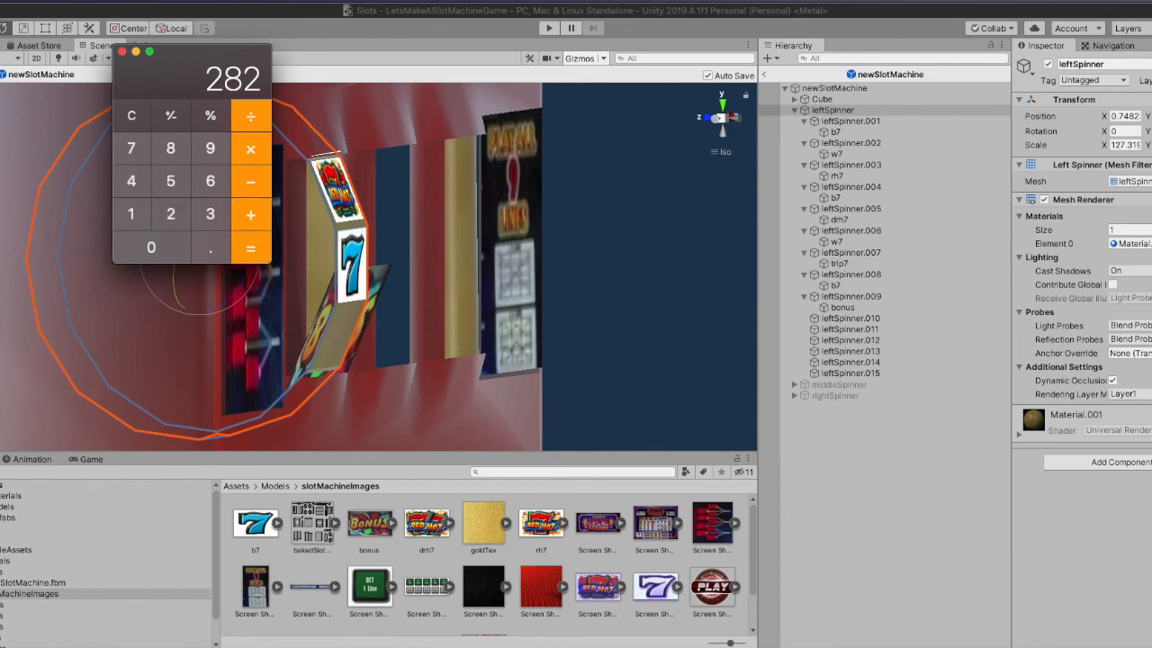
key(super+Tab)
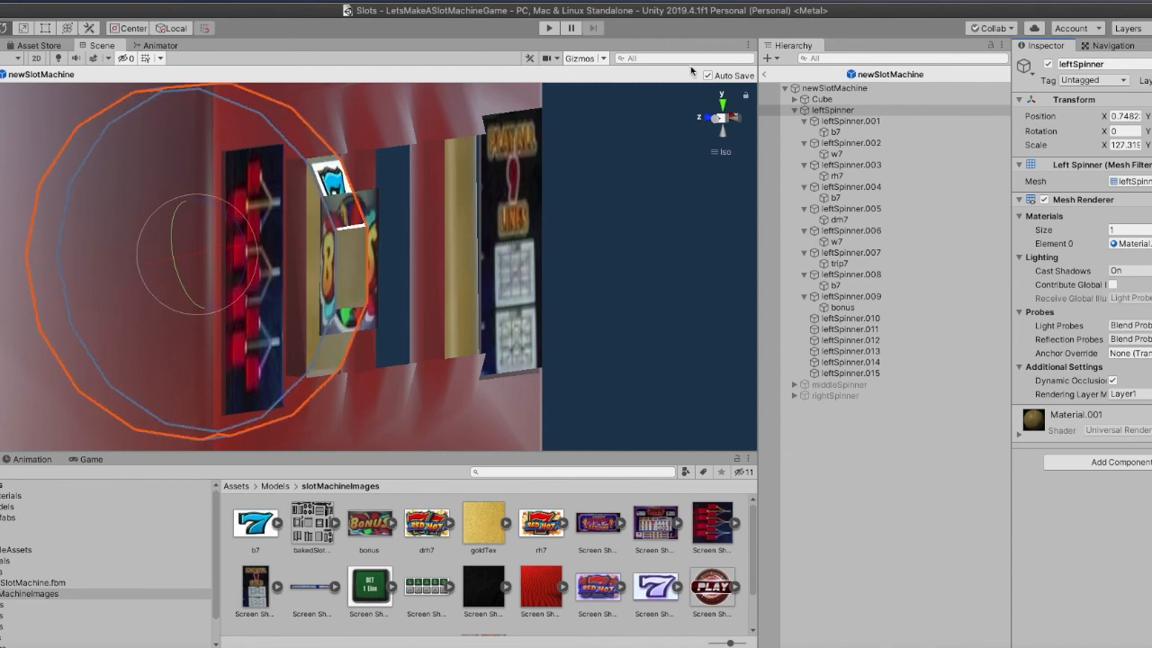
Move the bonus sprite under leftSpinner.009 slightly outward so the whole image clears the reel face
click(846, 305)
key(w)
drag(299, 262, 304, 262)
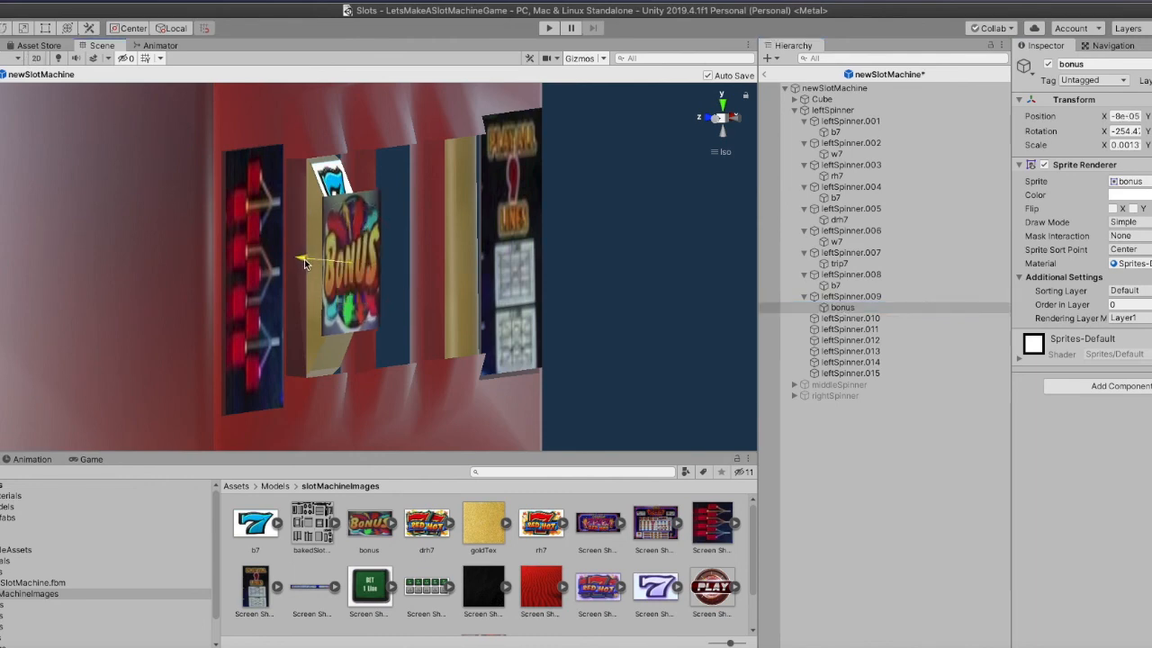
Resize the bonus sprite with the Rect tool to the height and width of the leftSpinner.009 face, below the blue 7
click(738, 124)
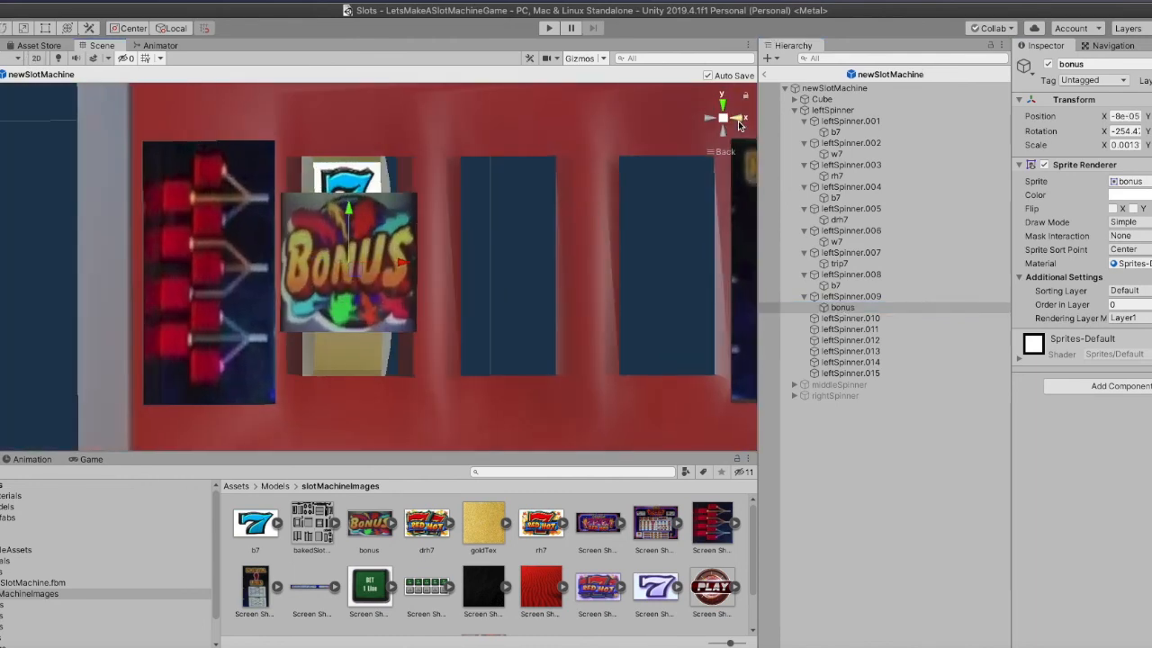
click(45, 28)
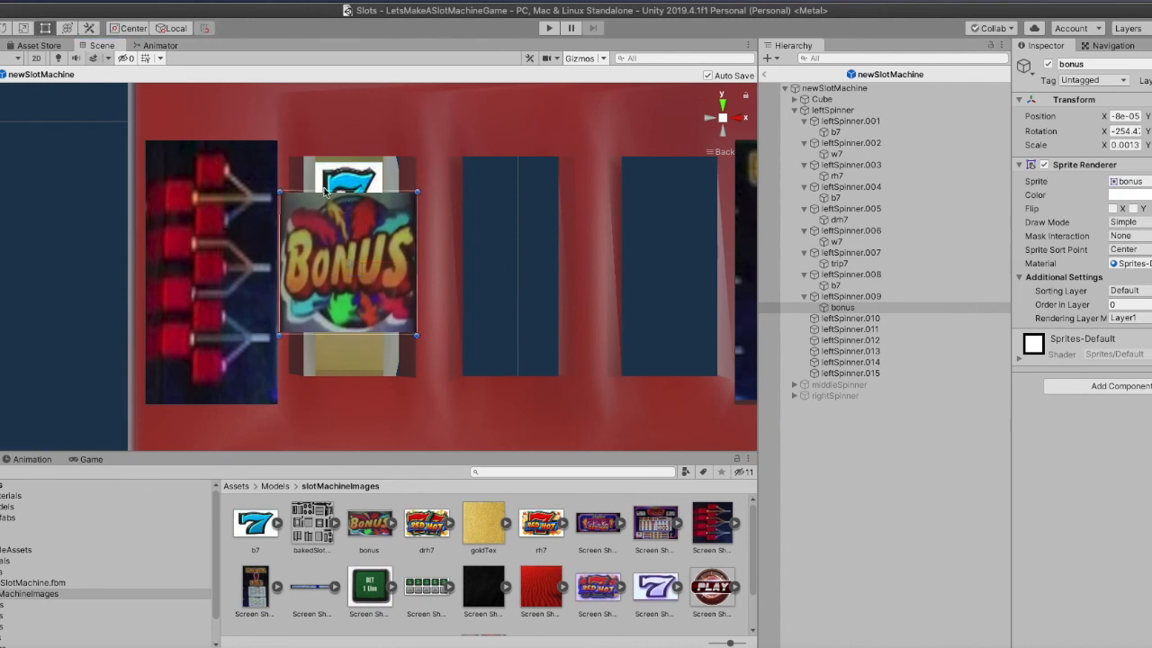
drag(333, 191, 334, 232)
drag(354, 334, 379, 280)
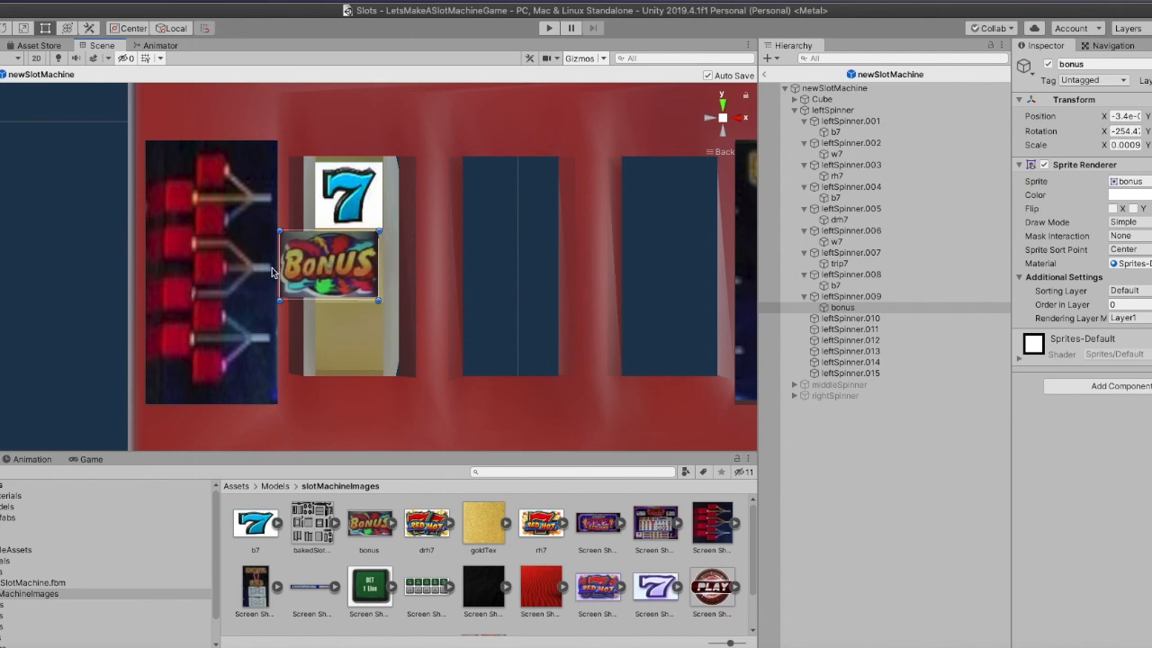
drag(277, 268, 382, 268)
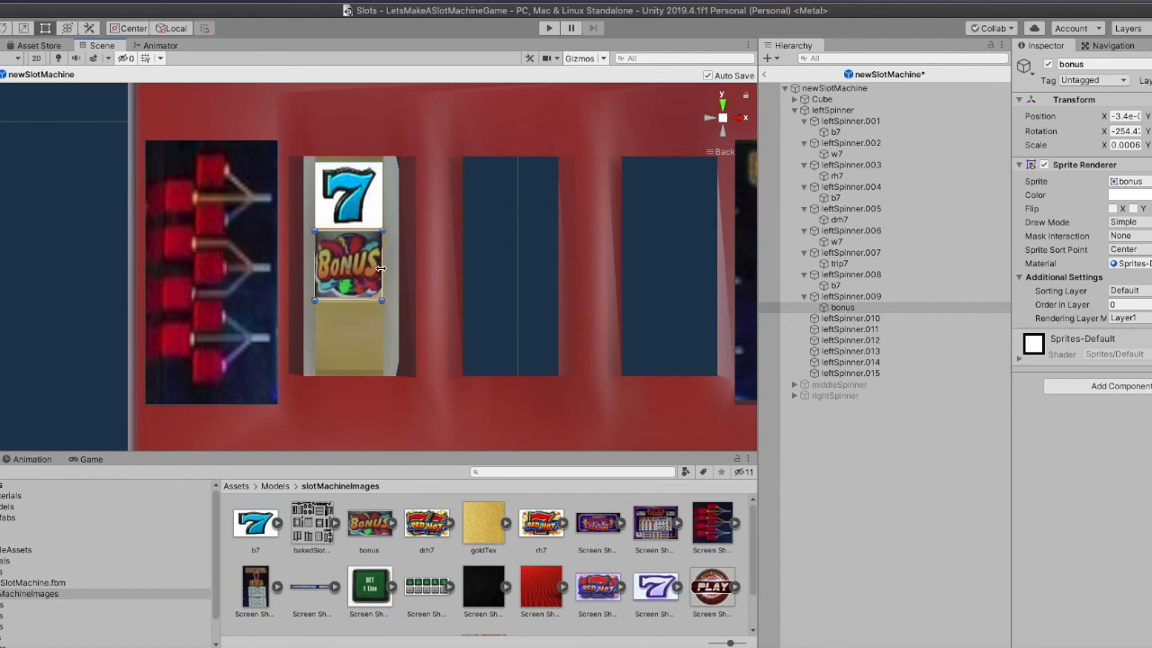
Nudge the bonus sprite along its depth axis, rotate it to about -257 degrees on X, and save the prefab
alt+drag(521, 210, 245, 235)
click(1, 30)
drag(405, 260, 404, 259)
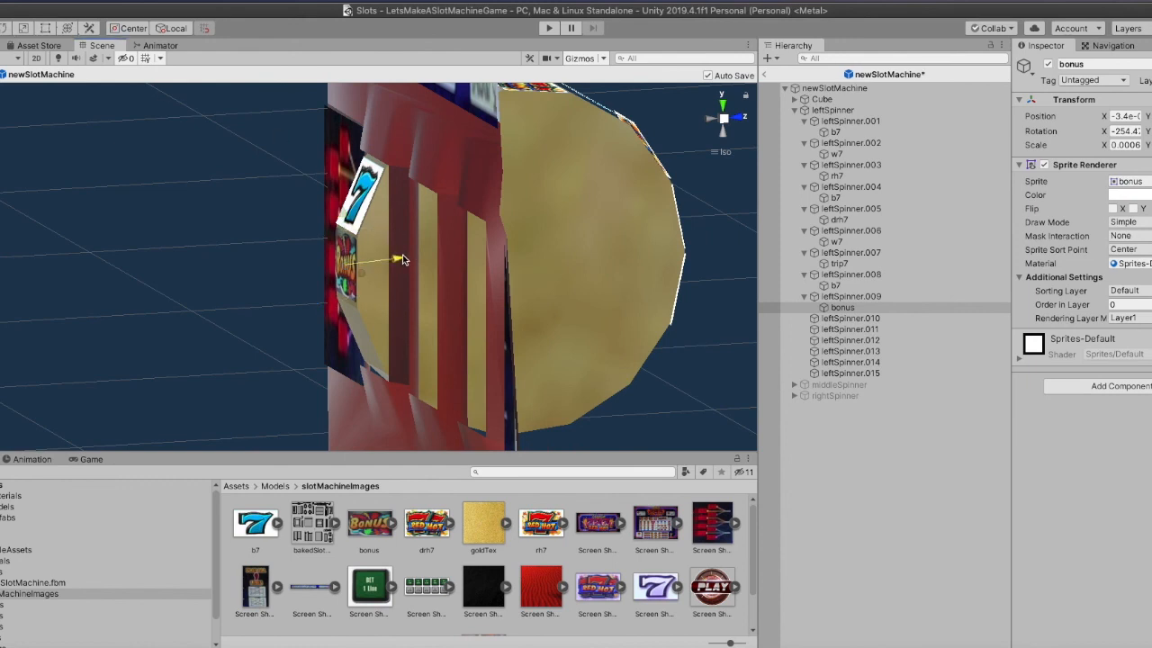
click(5, 29)
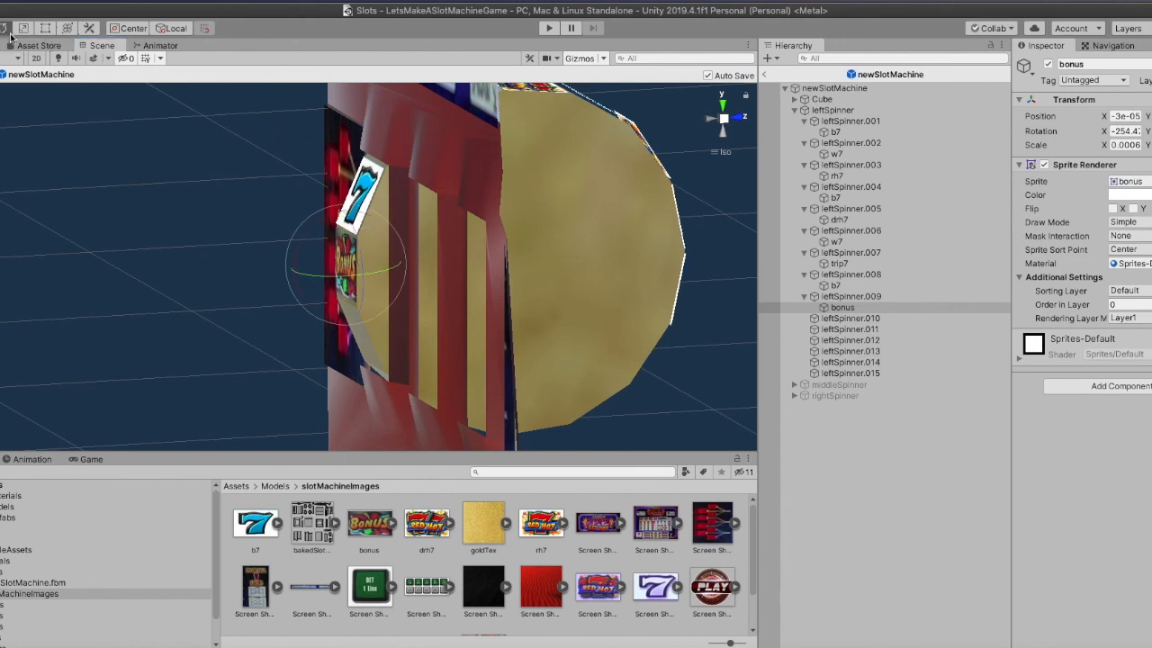
click(712, 121)
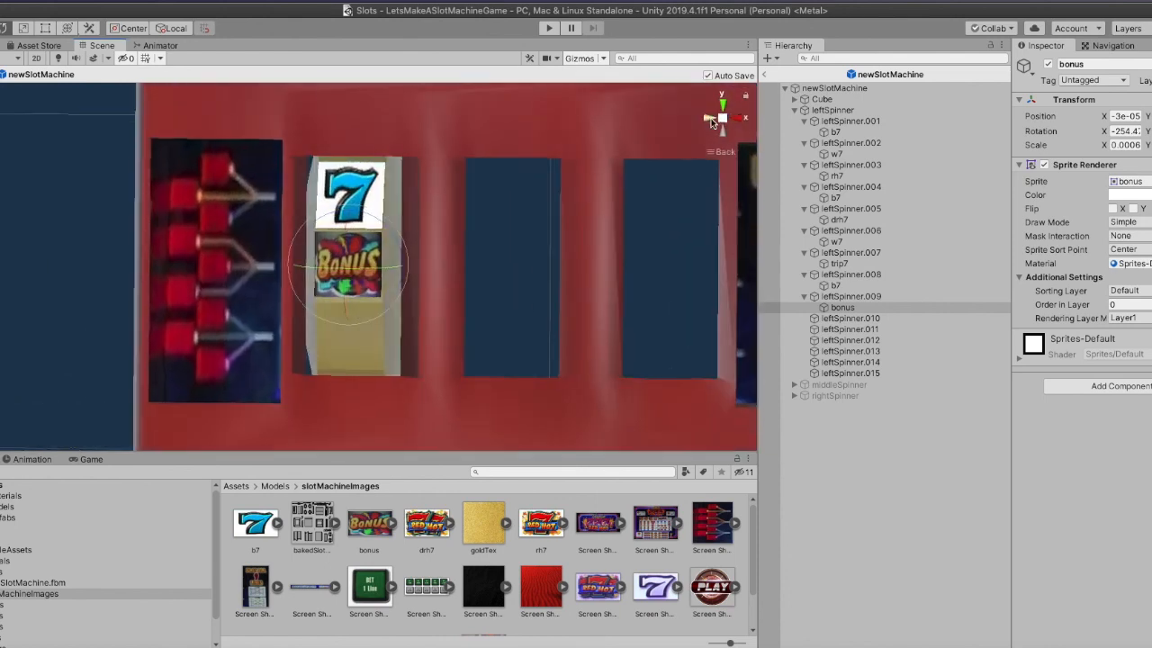
drag(344, 306, 347, 310)
key(ctrl+s)
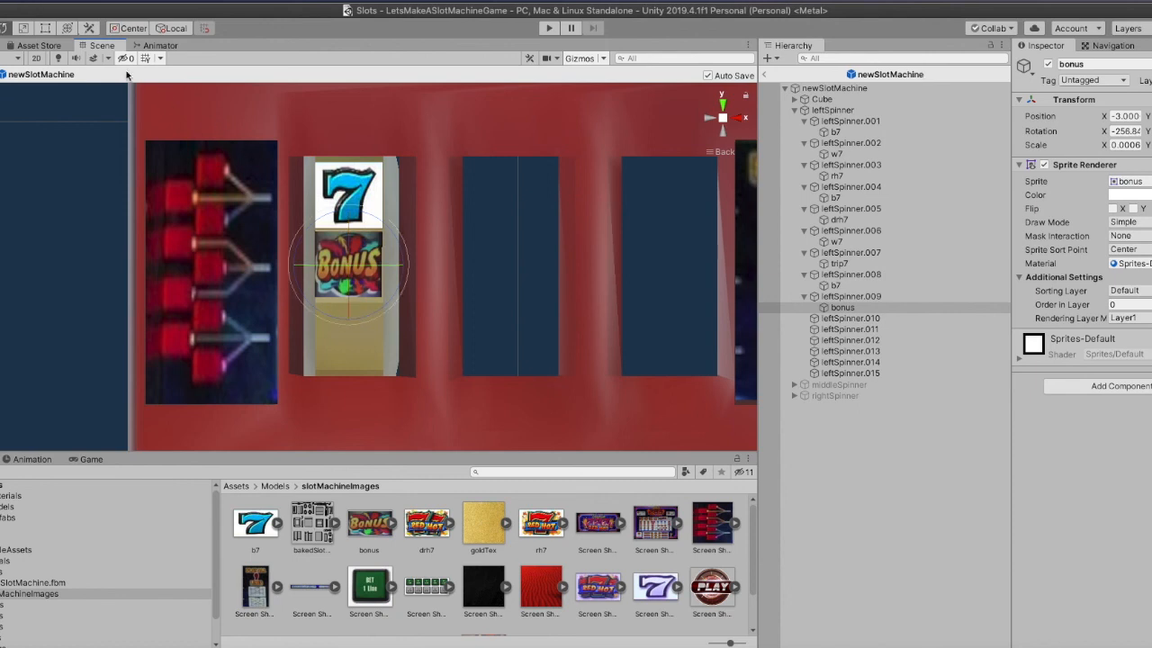
Fine-tune the lower edge of the bonus sprite to the bottom of its reel face and save the prefab
key(t)
drag(353, 300, 352, 303)
key(ctrl+s)
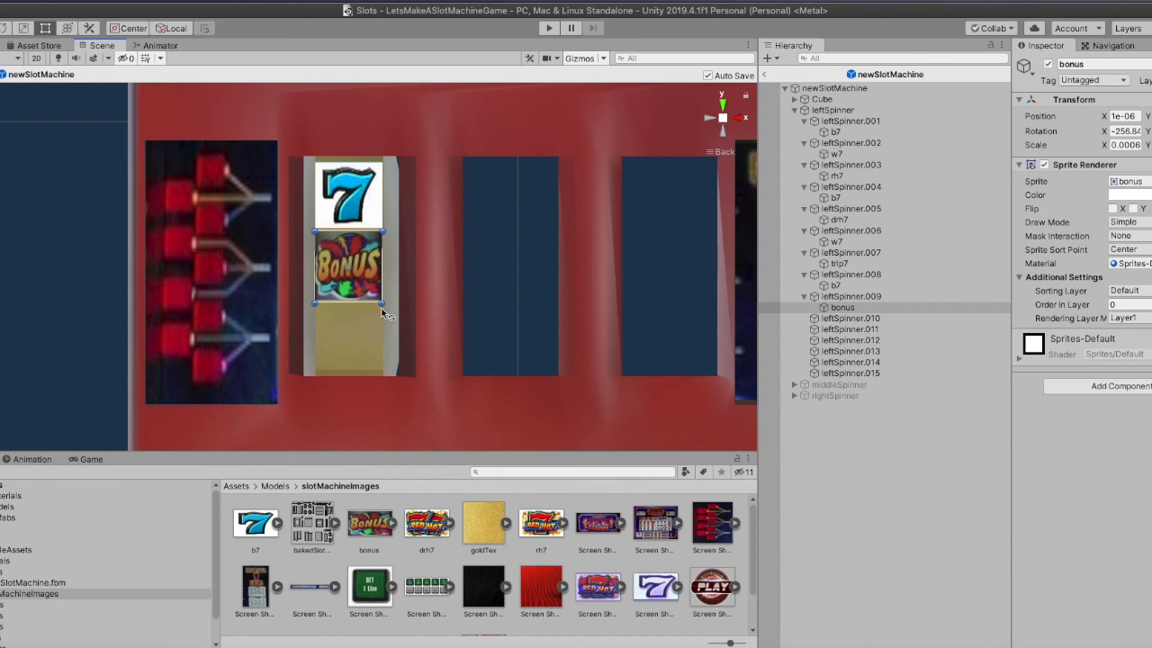
drag(353, 303, 352, 302)
key(ctrl+s)
alt+drag(545, 317, 603, 347)
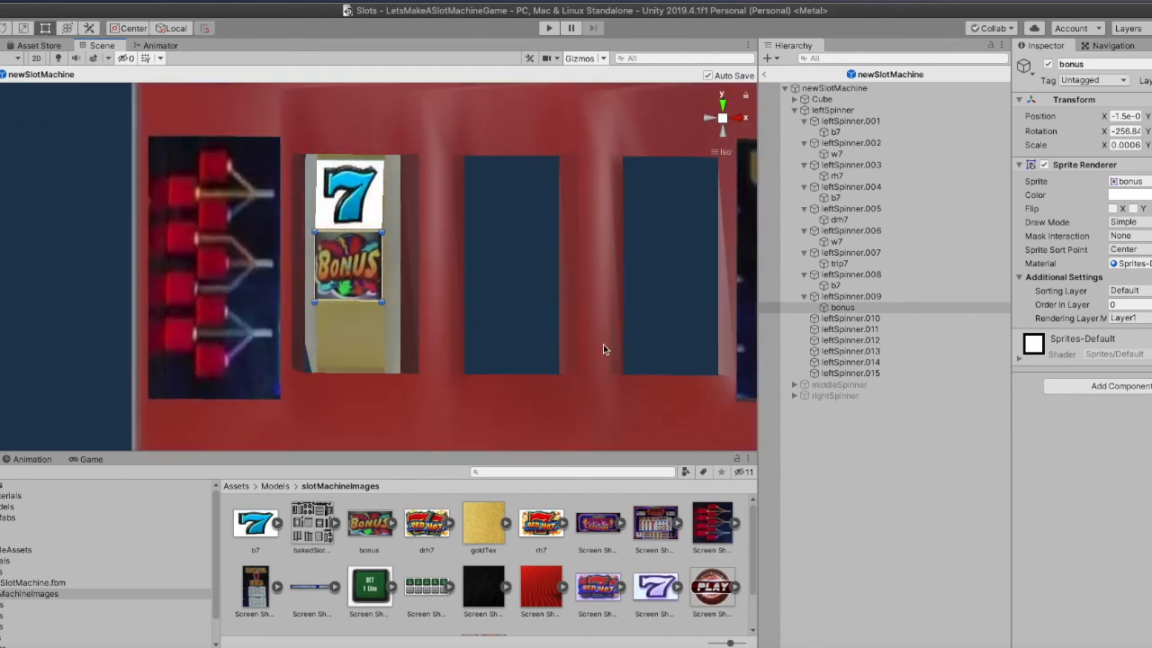
Add 24 to the running total in Calculator and set leftSpinner's rotation to 306 degrees in Unity
click(821, 109)
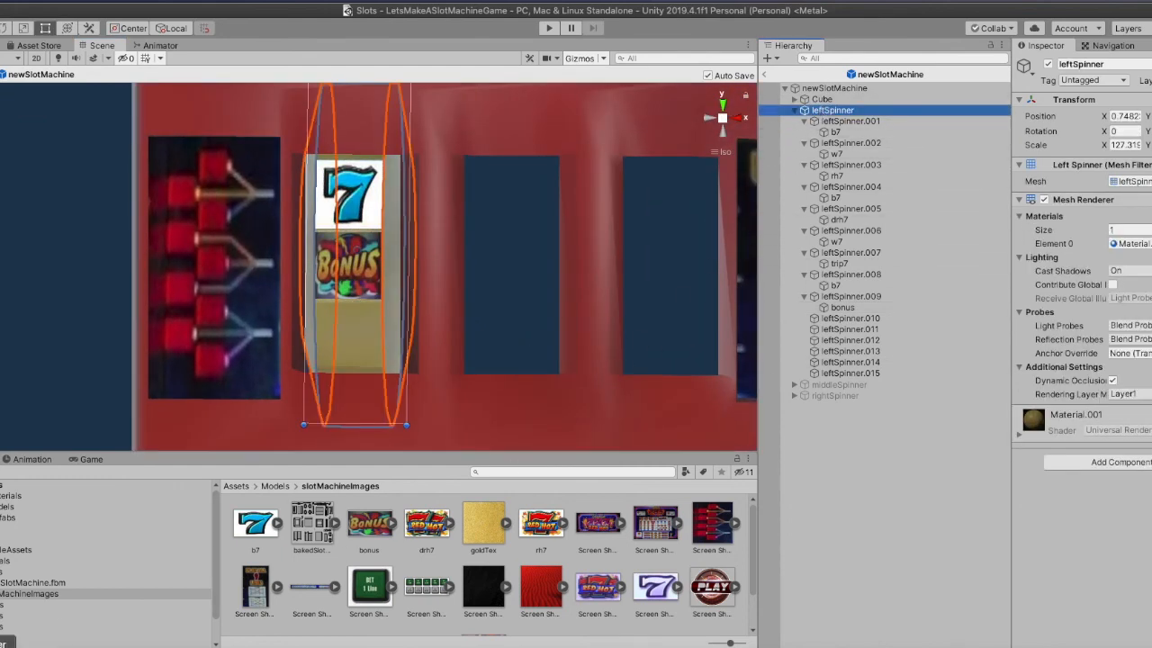
click(1074, 646)
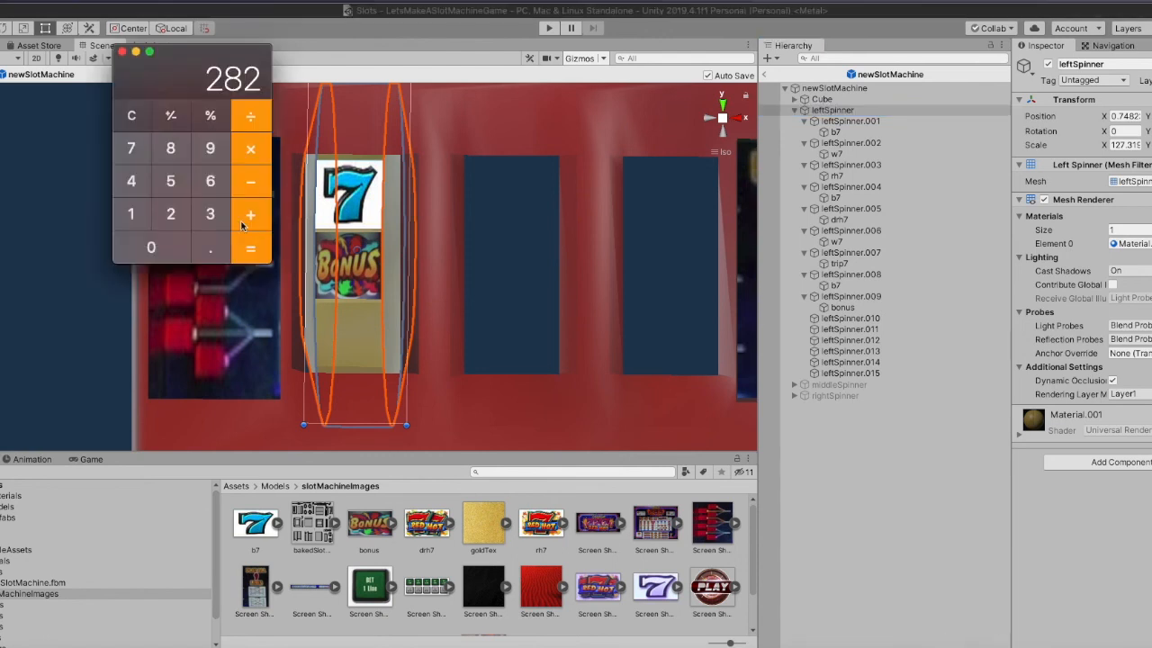
click(253, 215)
click(171, 214)
click(131, 181)
click(251, 248)
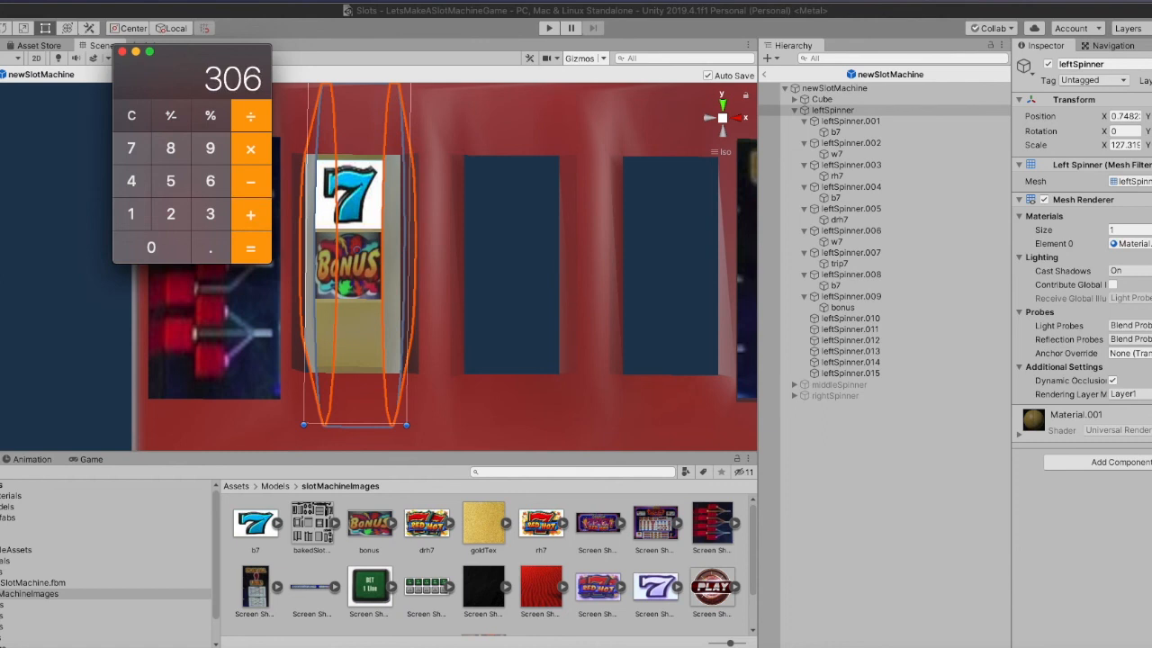
key(super+Tab)
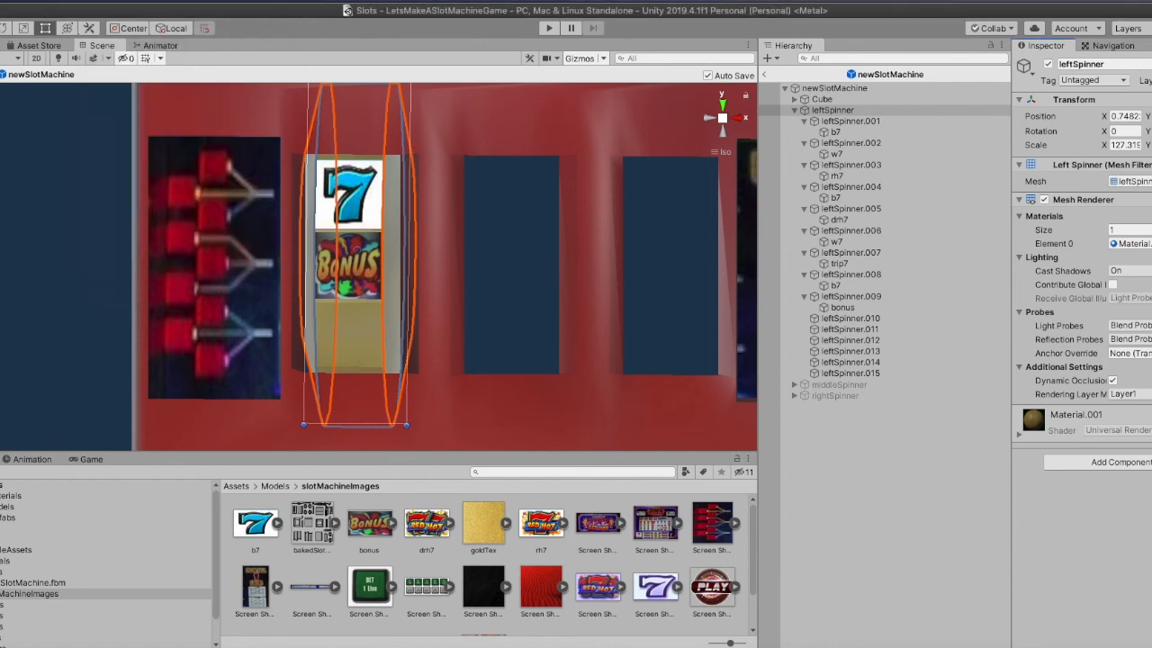
text(306)
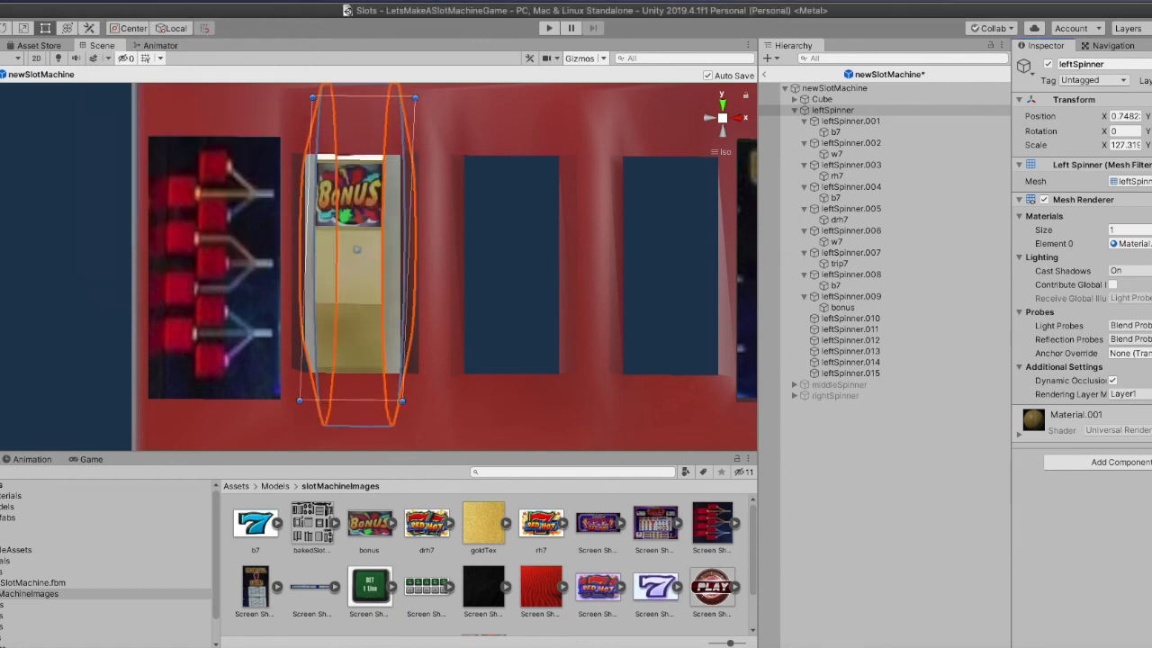
Add the rh7 image from the slotMachineImages folder as a child sprite of leftSpinner.010
alt+drag(310, 322, 490, 340)
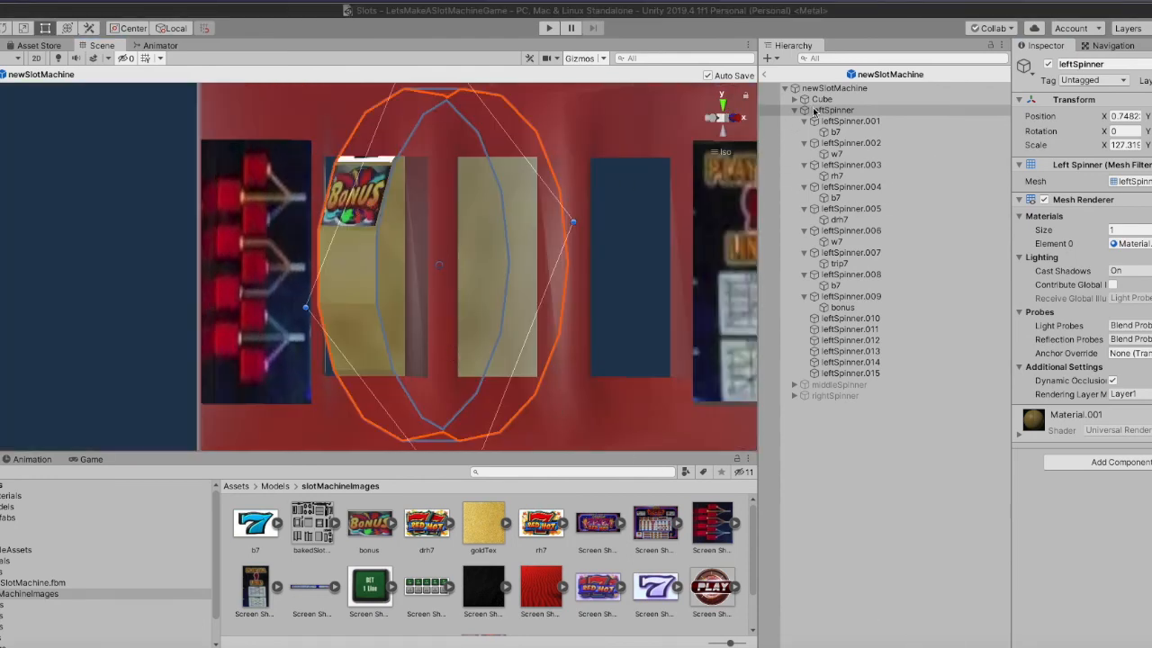
click(815, 109)
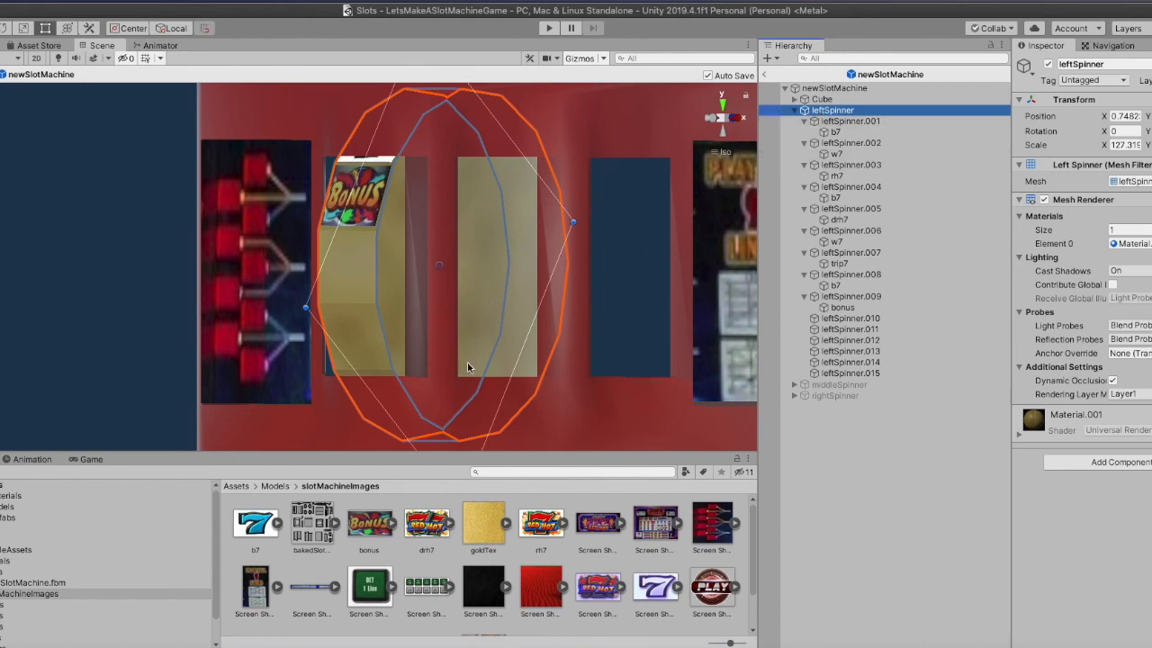
alt+drag(487, 428, 661, 377)
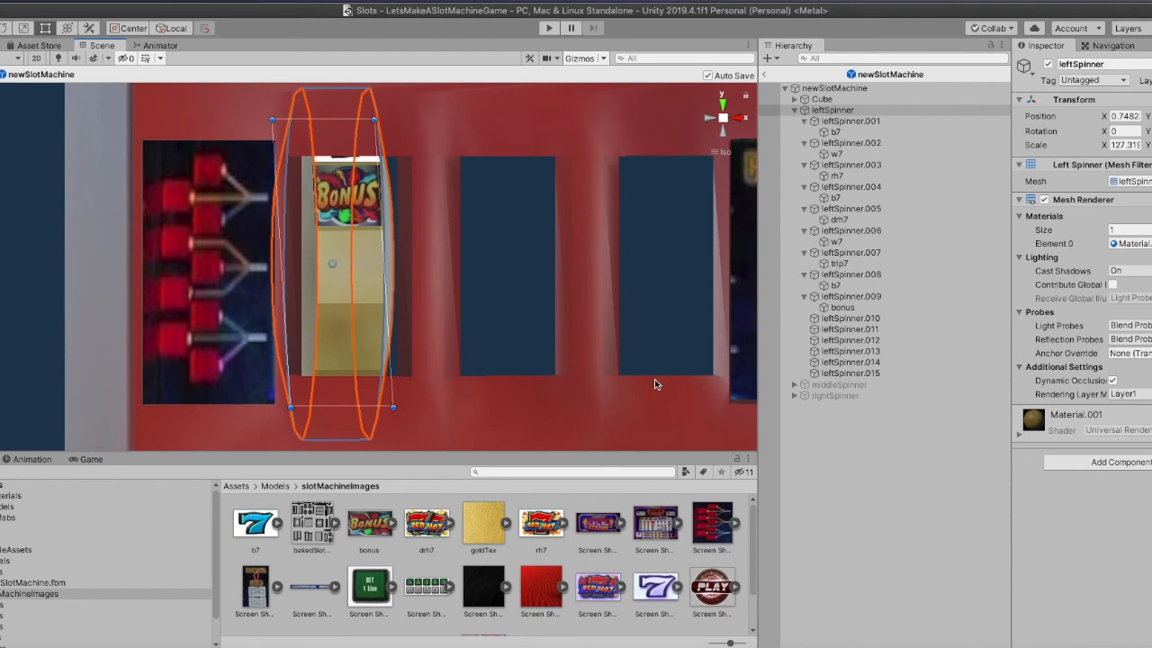
click(823, 320)
alt+drag(553, 338, 488, 351)
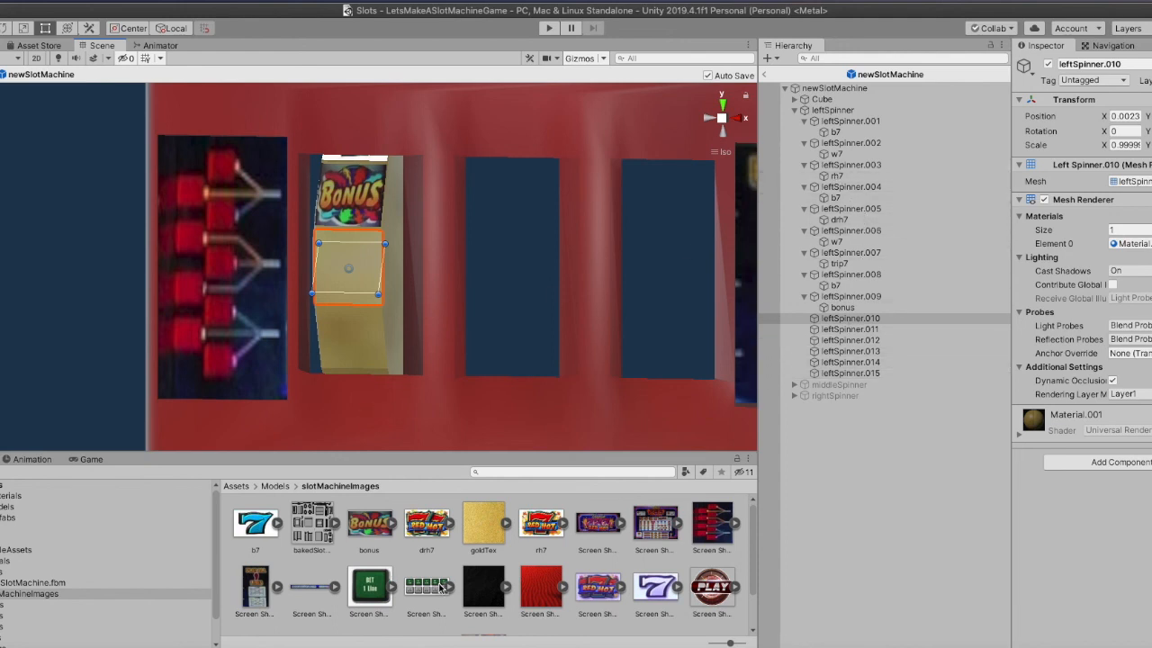
drag(542, 530, 832, 320)
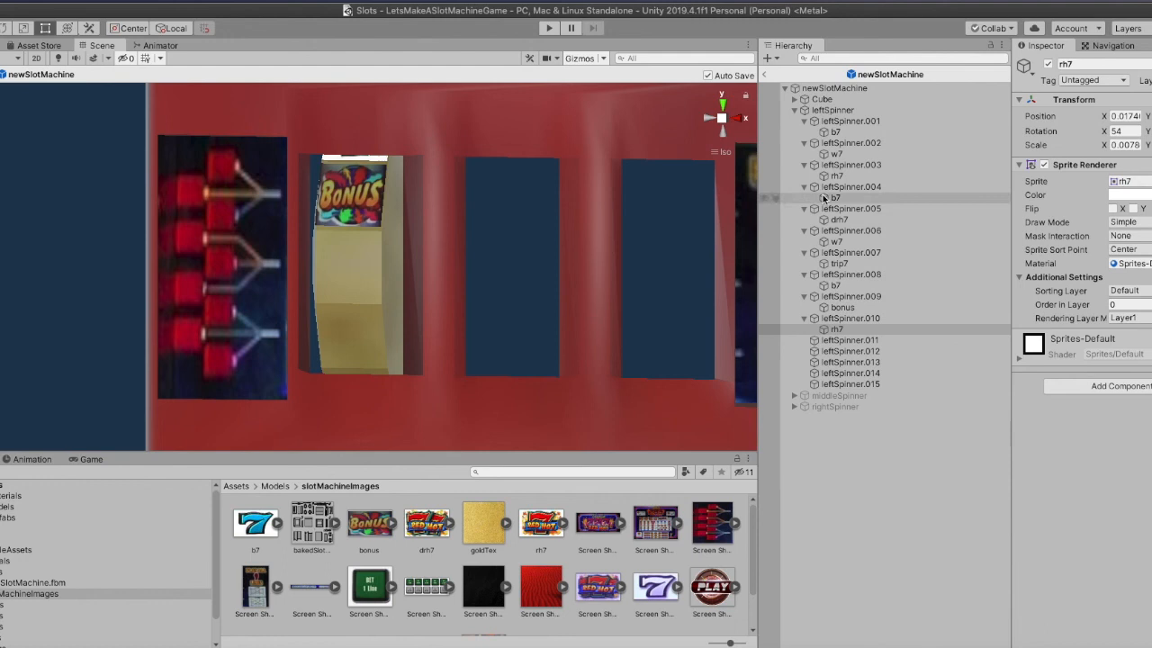
Copy the Transform component of the trip7 sprite under leftSpinner.007 and paste its values onto the rh7 sprite under leftSpinner.010
click(838, 263)
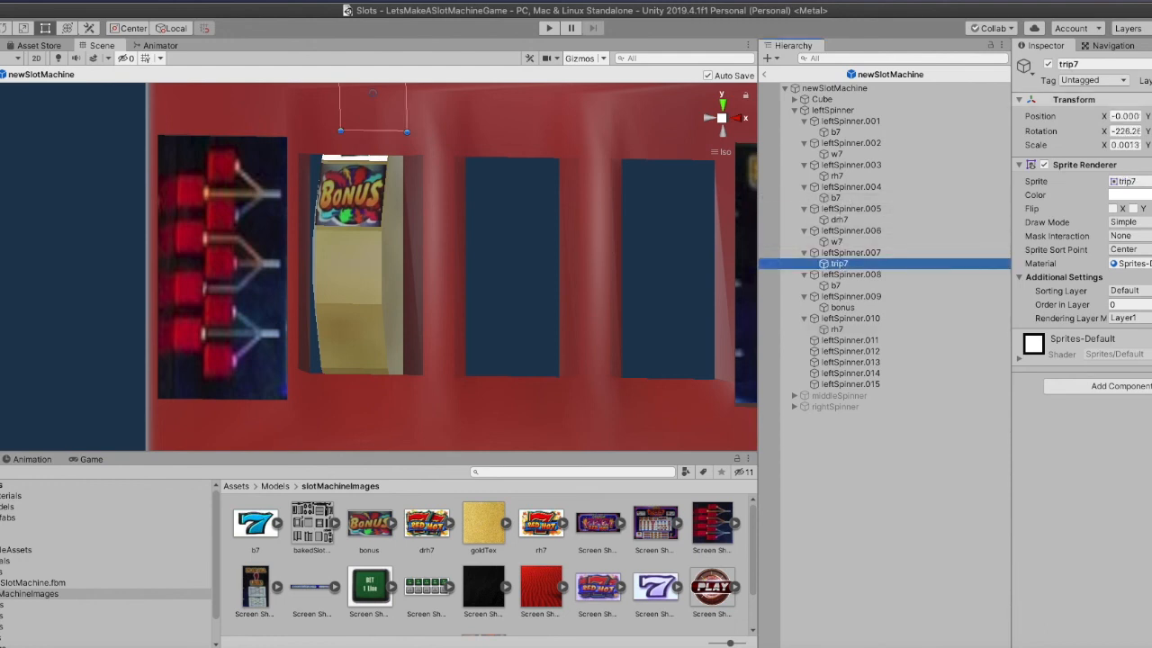
click(1148, 100)
click(1150, 100)
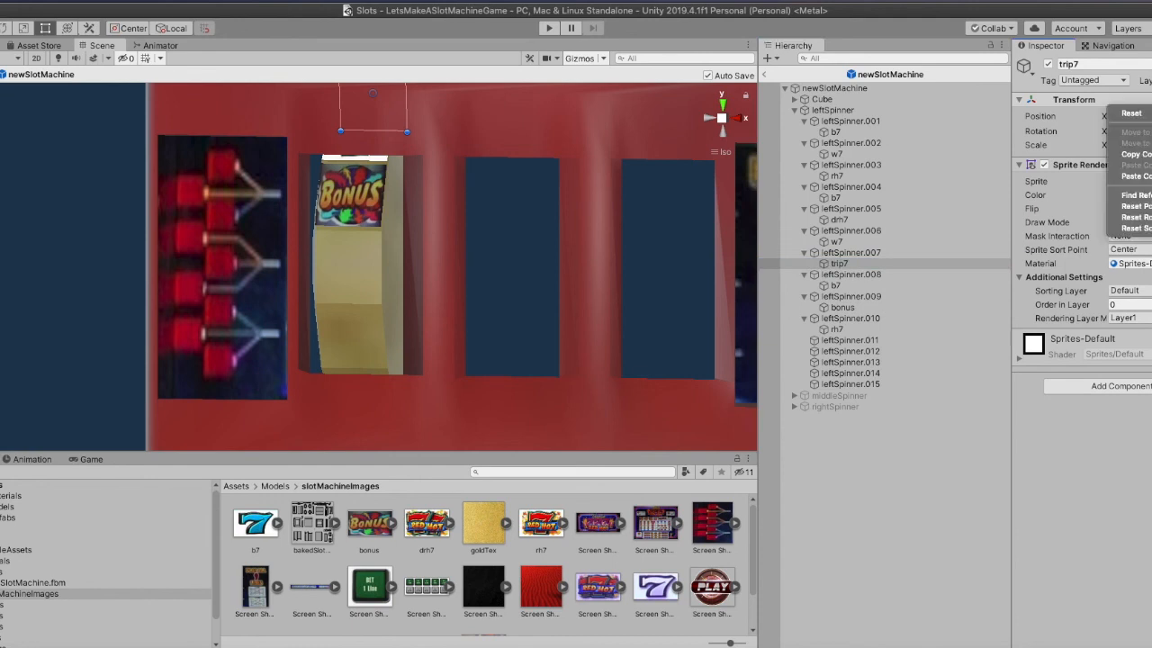
click(1144, 155)
click(843, 330)
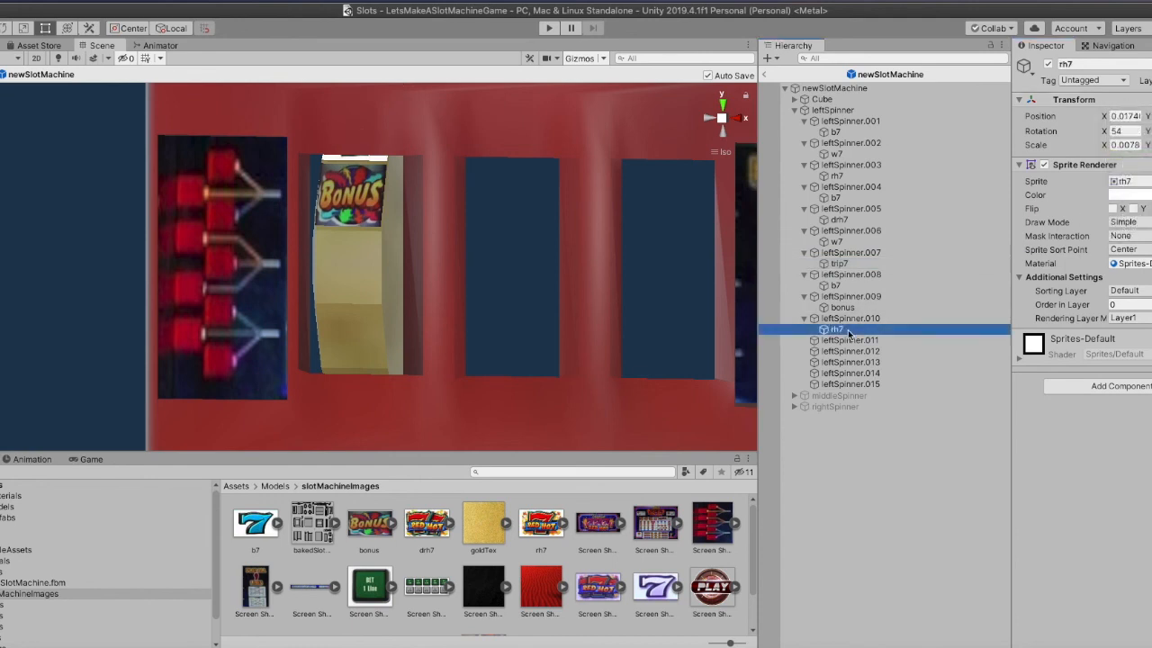
click(1148, 100)
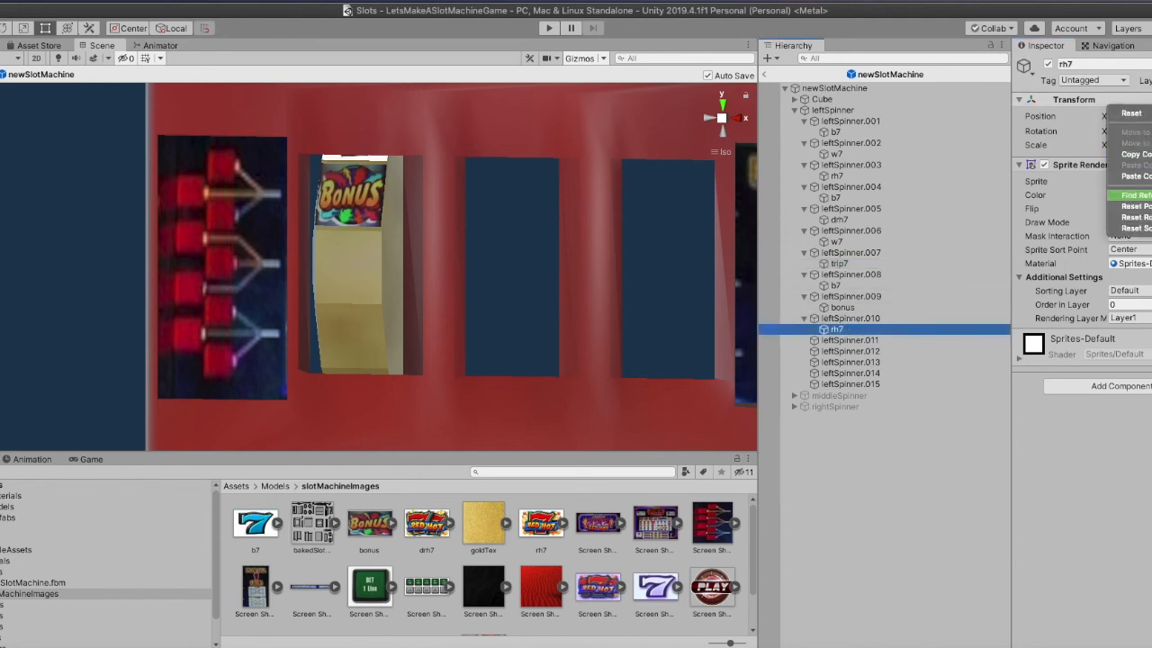
click(1135, 176)
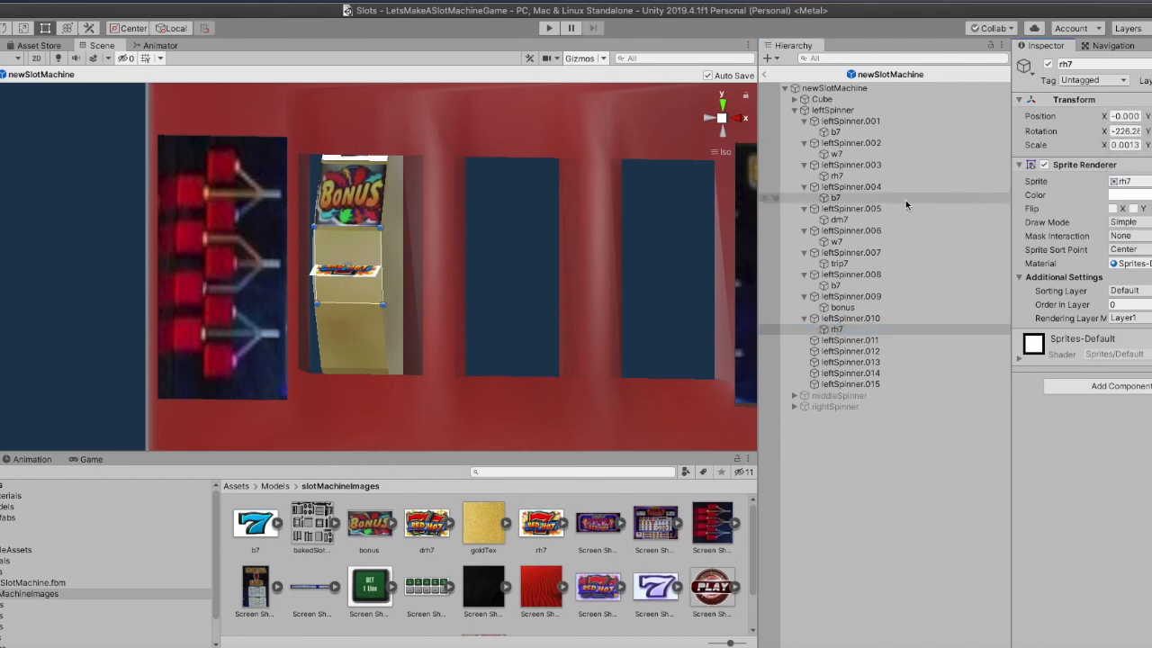
Rotate the rh7 sprite under leftSpinner.010 to about -312 degrees on X and shift it slightly outward, matching its reel face
click(705, 118)
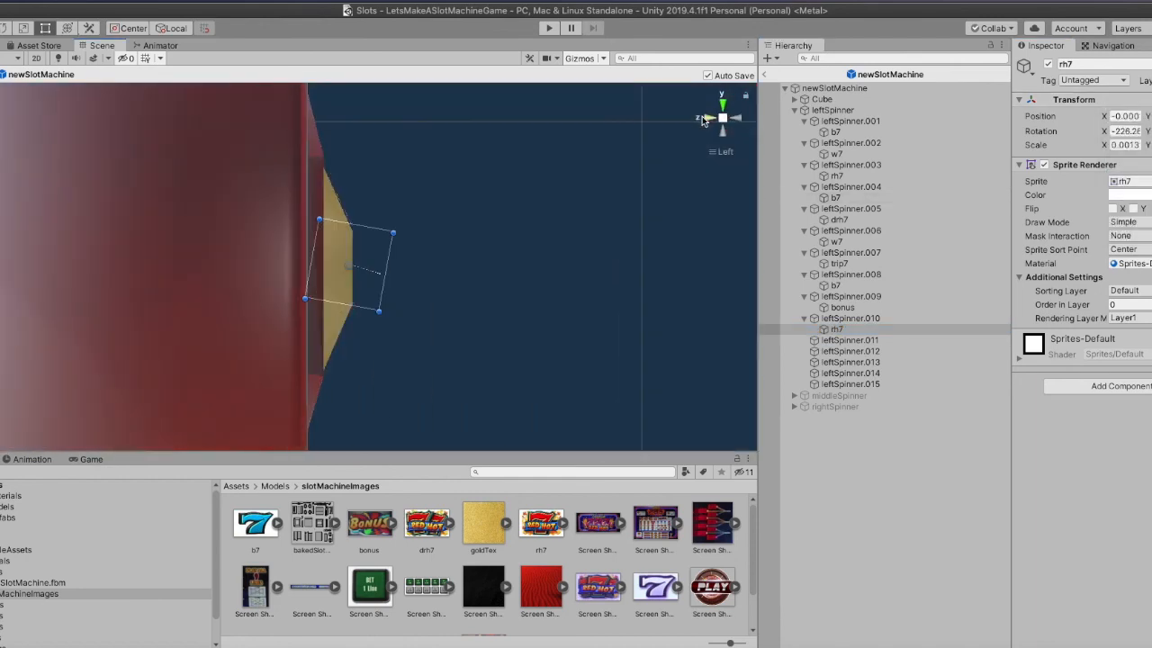
click(5, 28)
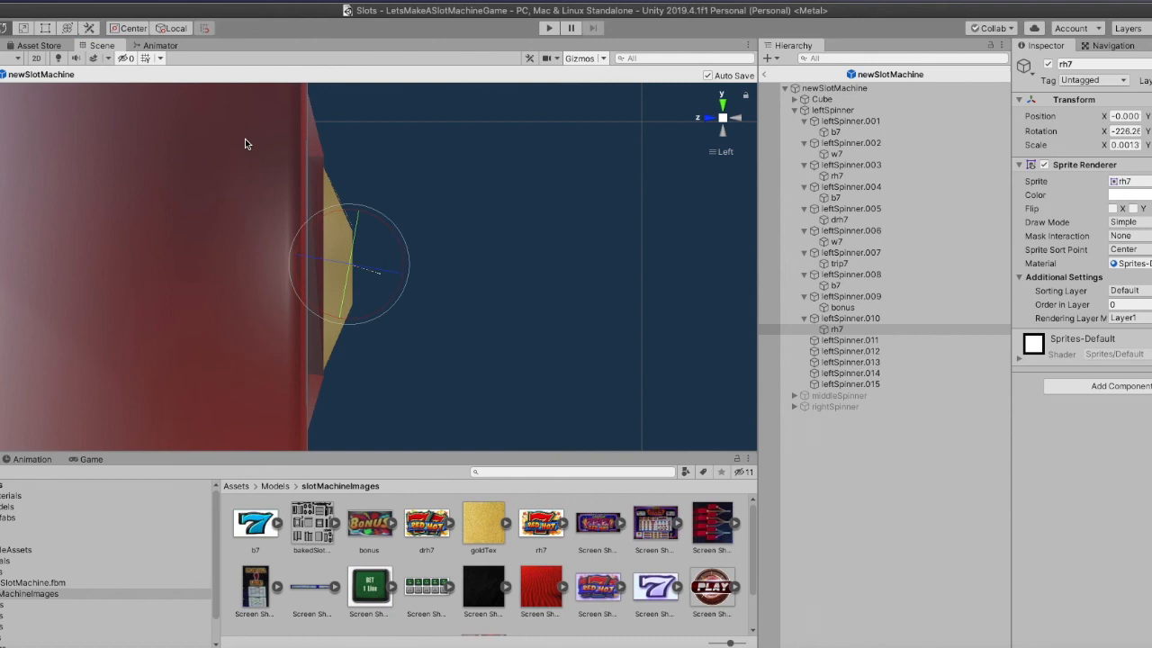
drag(392, 223, 495, 318)
key(w)
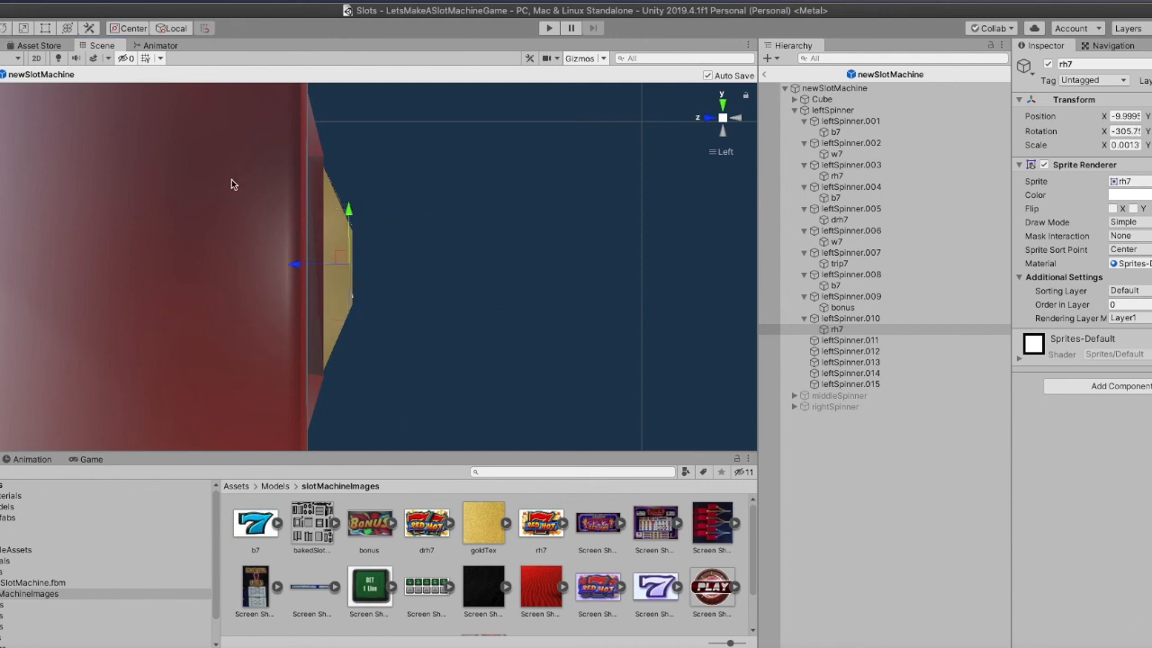
drag(299, 265, 303, 267)
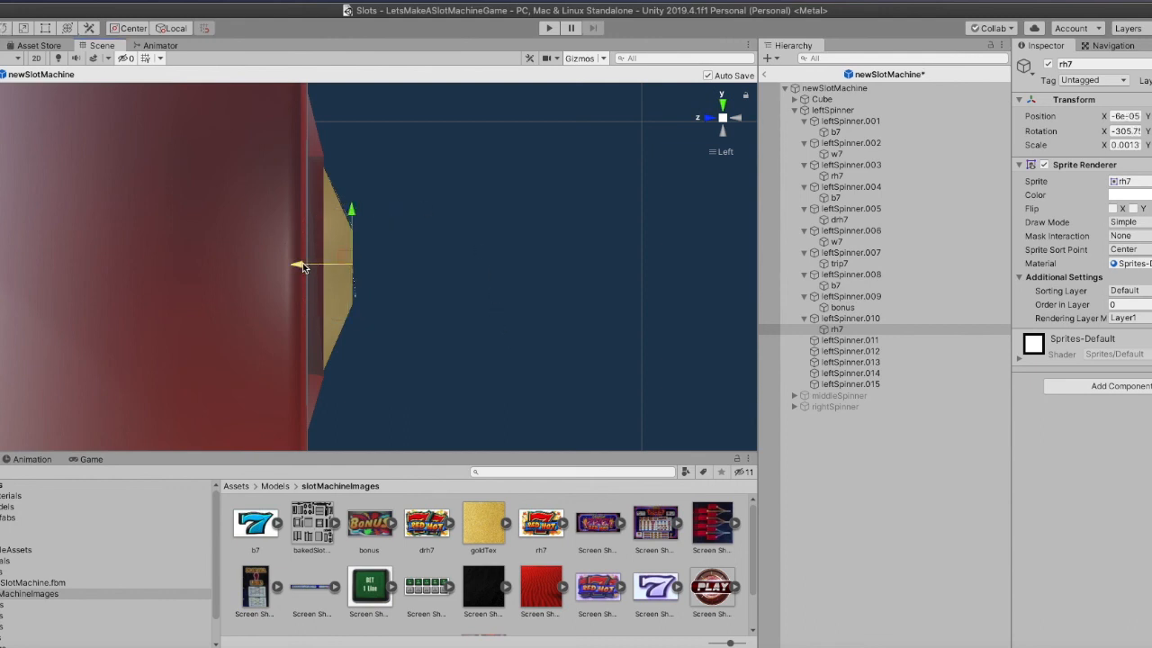
click(23, 28)
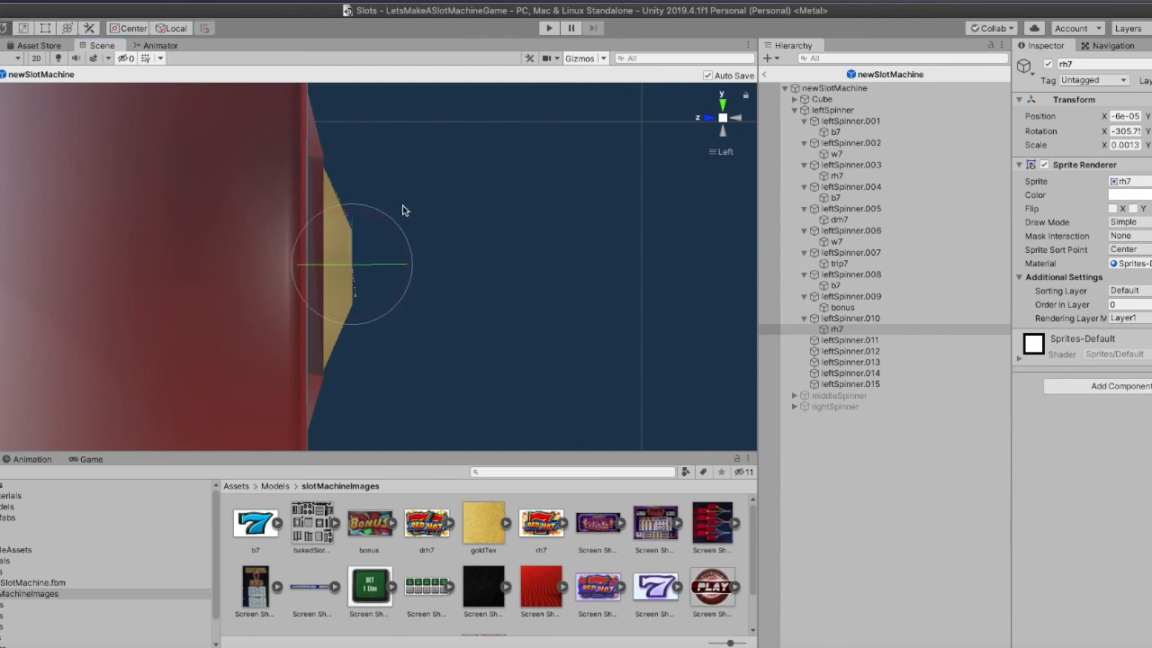
drag(399, 231, 405, 243)
Move the rh7 sprite further out from the leftSpinner.010 face so the full Red Hot 7 symbol shows
alt+drag(510, 264, 331, 278)
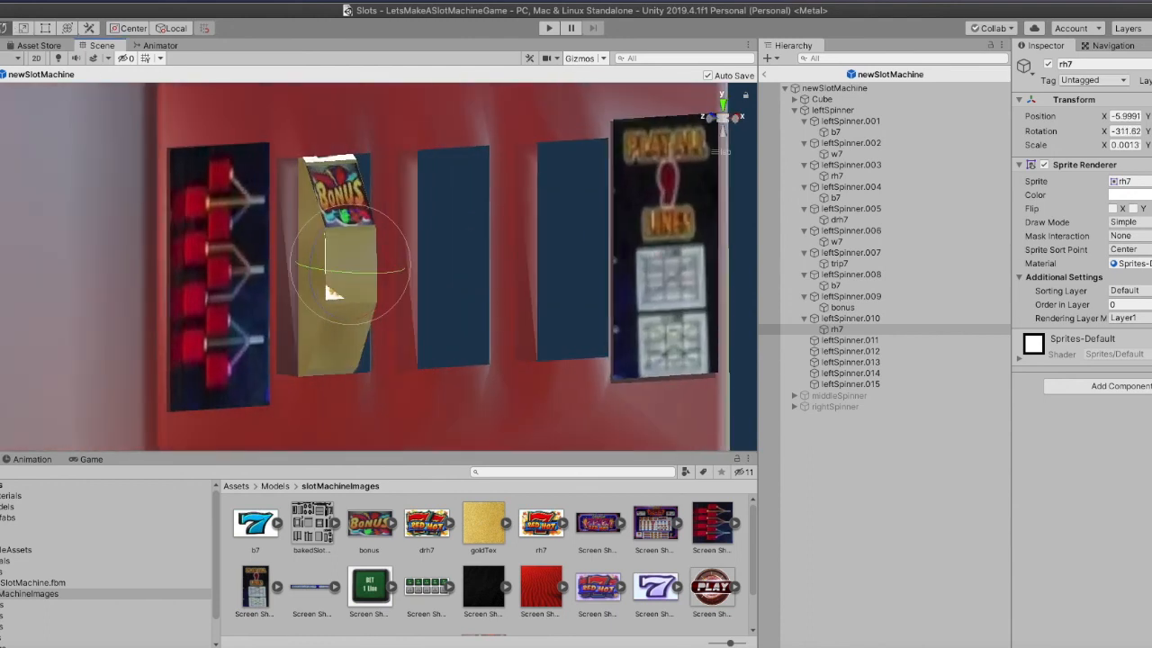
key(w)
drag(317, 261, 321, 262)
click(734, 121)
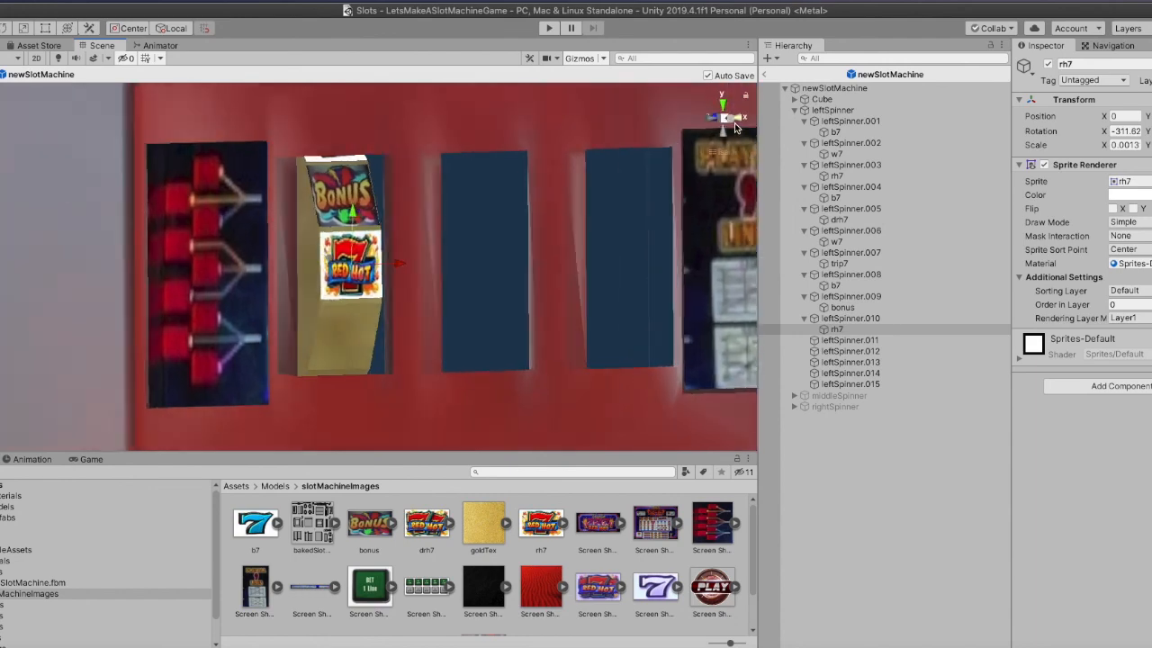
Stretch the lower and upper edges of the rh7 sprite slightly with the Rect tool to fill the leftSpinner.010 face
scroll(470, 248, up, 2)
key(t)
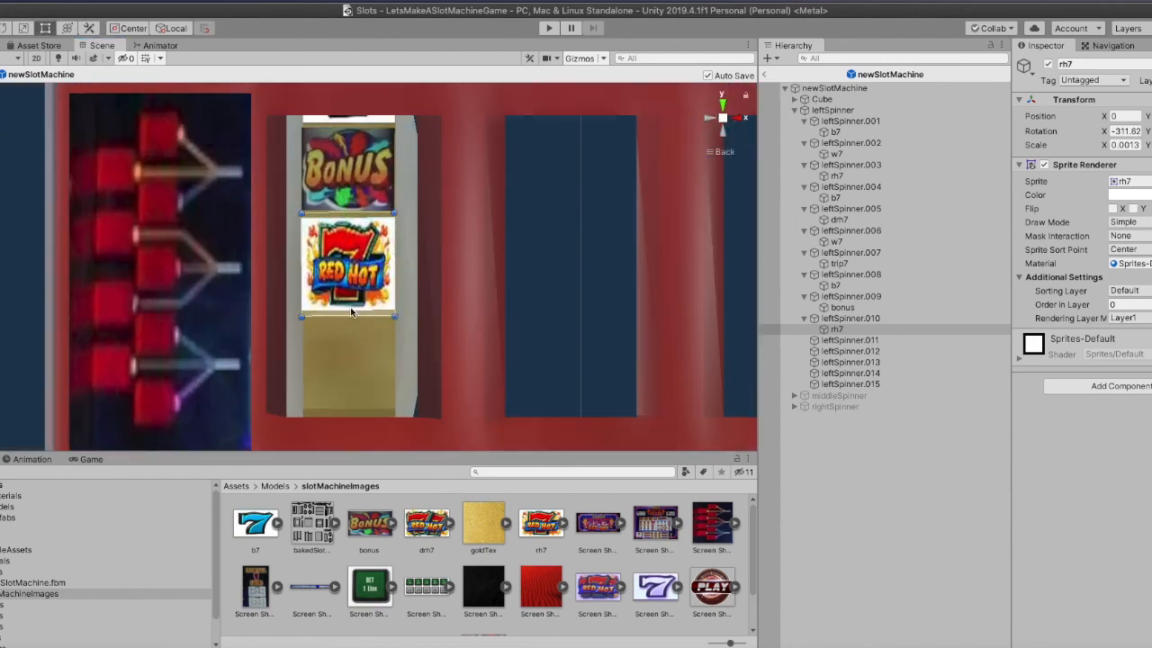
drag(349, 314, 349, 316)
drag(345, 213, 345, 212)
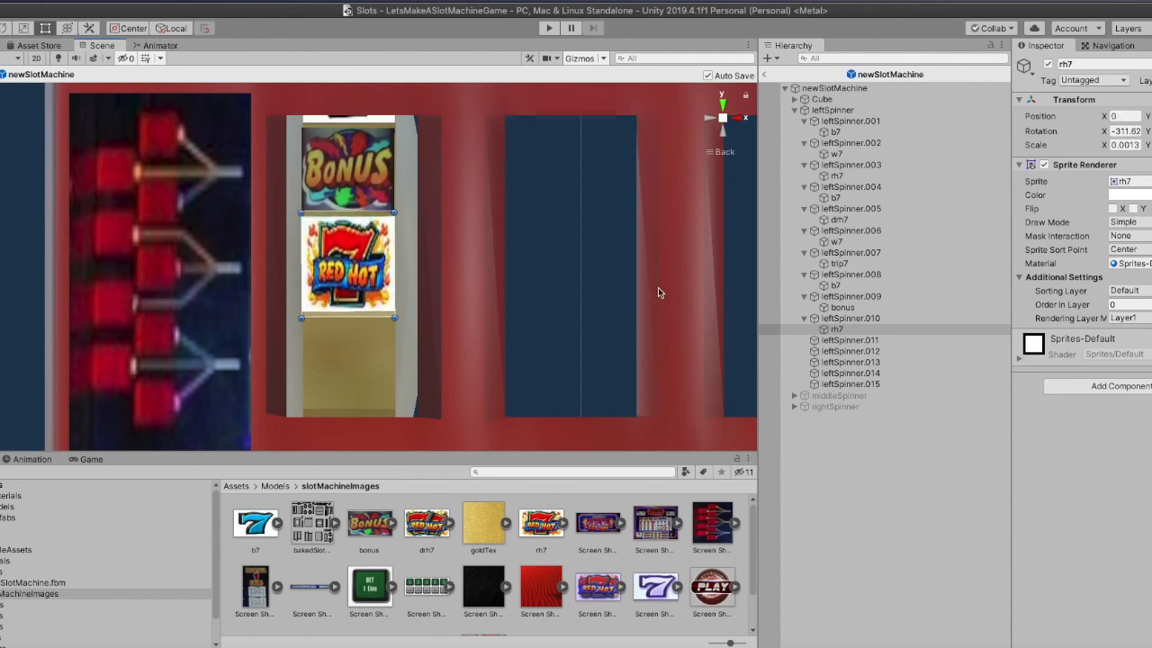
Add 24 to the last reel angle in Calculator and set leftSpinner's rotation to 330 degrees in Unity
click(826, 110)
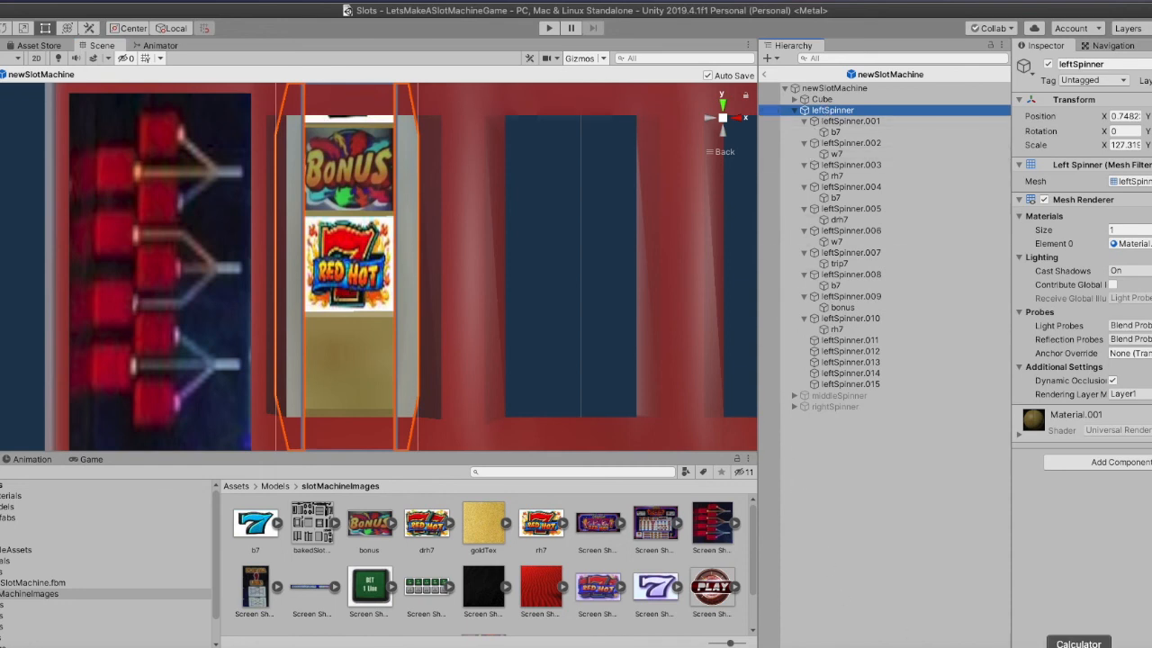
click(1078, 644)
click(171, 213)
click(131, 181)
click(250, 249)
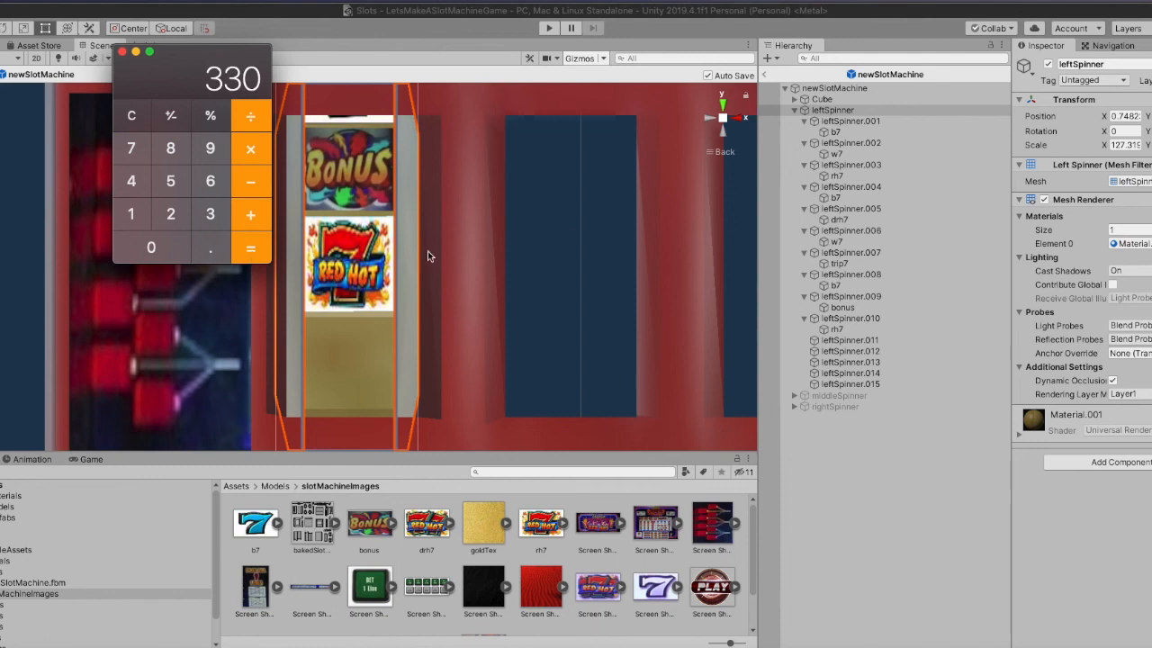
click(1149, 131)
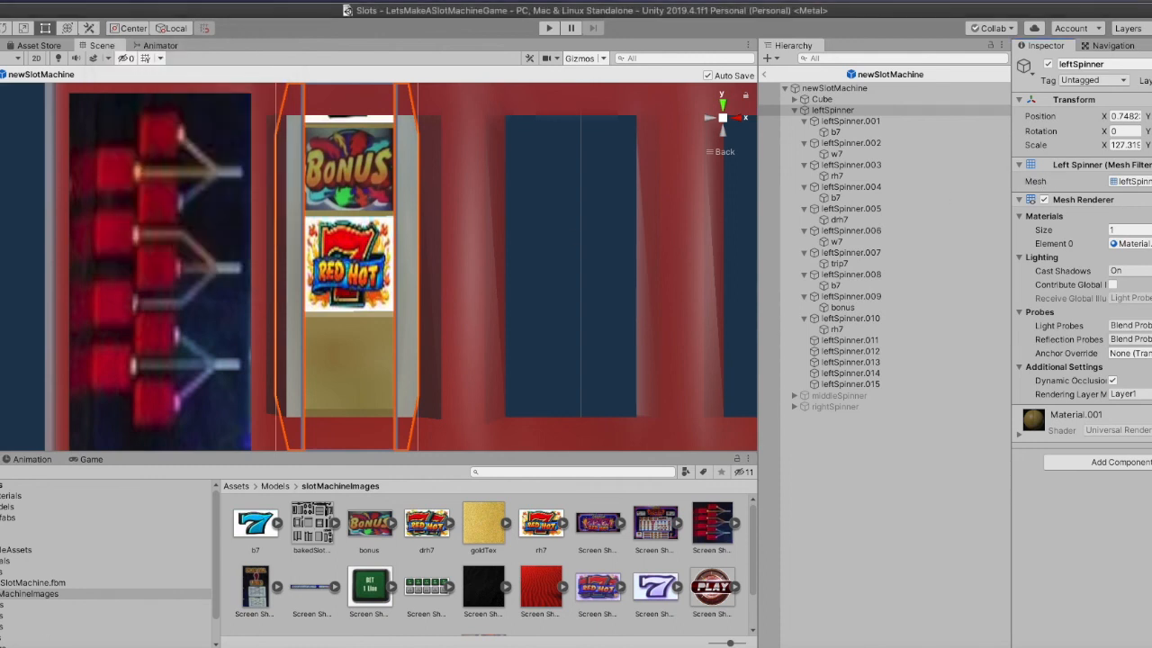
text(240)
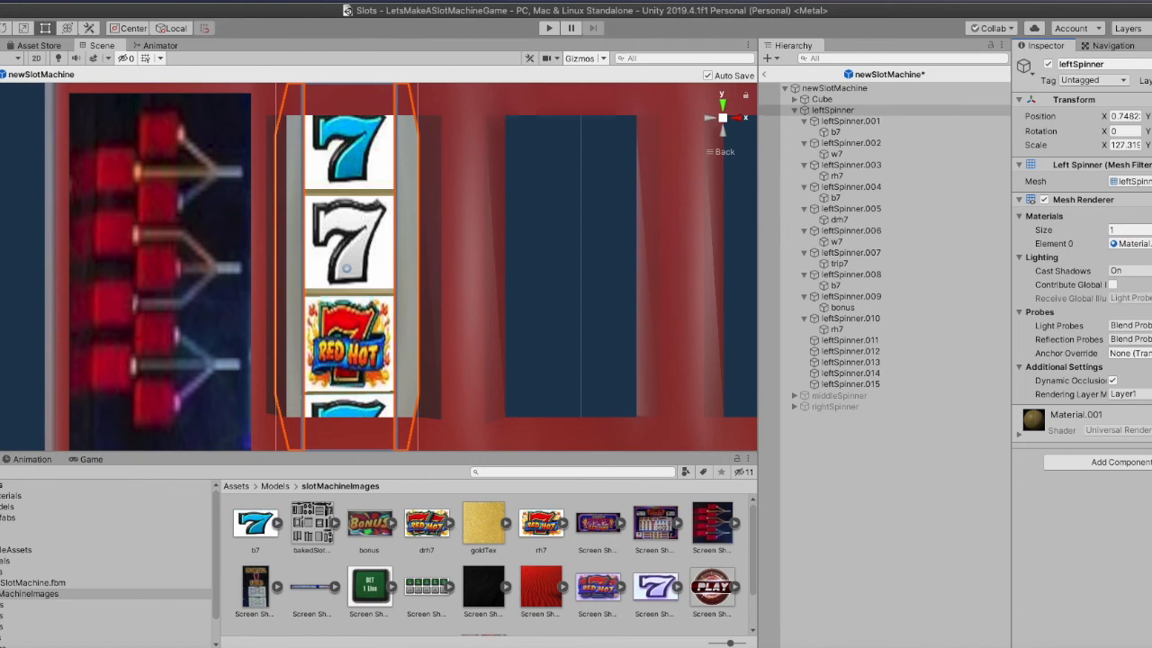
key(BackSpace)
key(BackSpace)
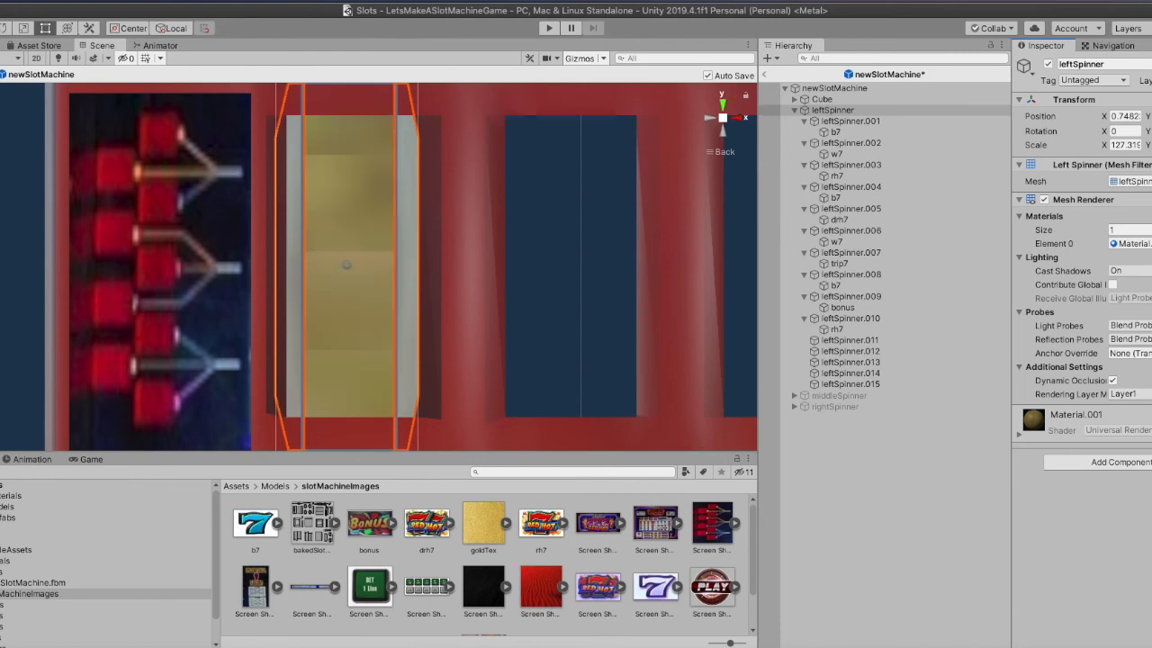
text(4)
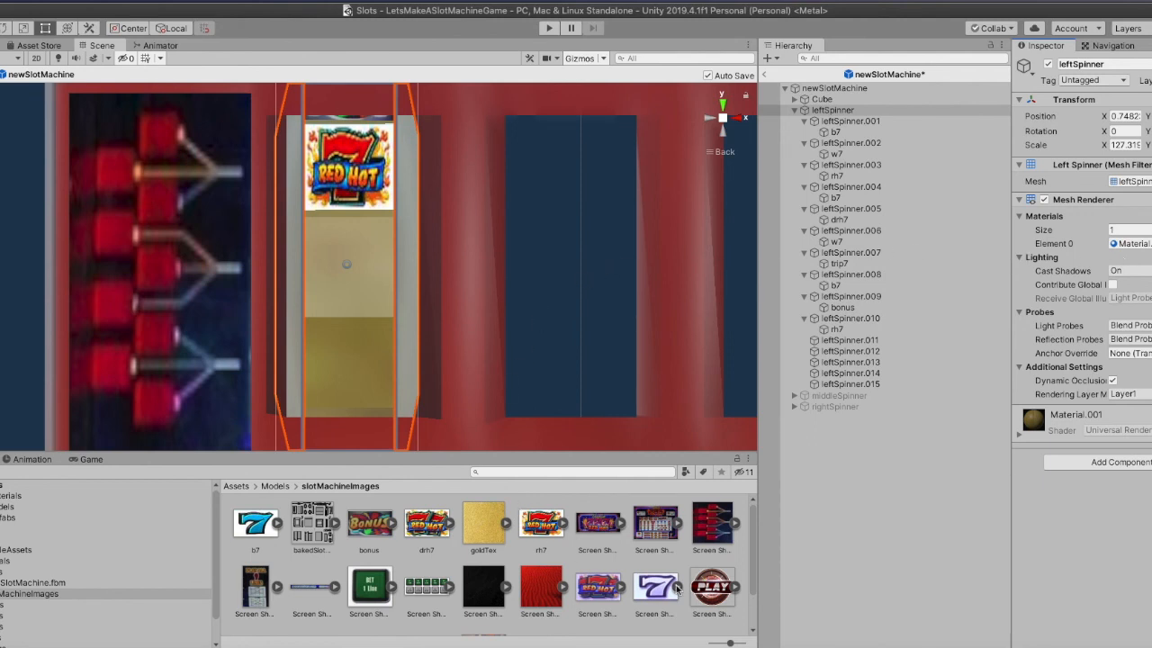
Add the w7 sprite under leftSpinner.011 and paste onto it the Transform values copied from the b7 sprite under leftSpinner.008
scroll(633, 588, down, 1)
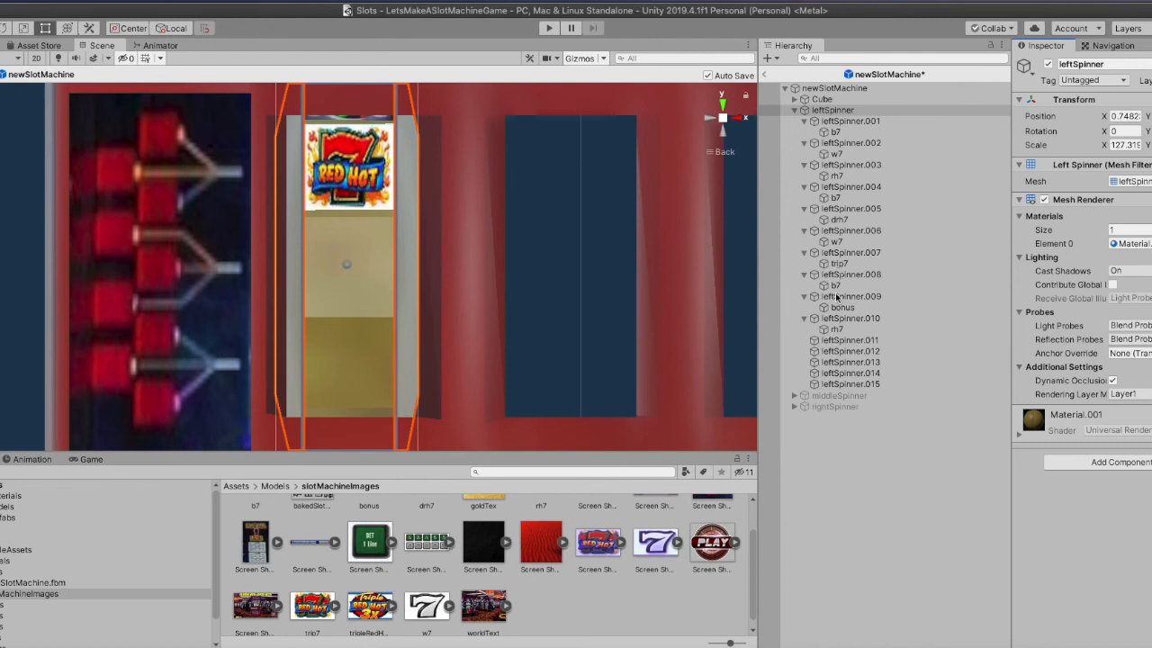
drag(426, 605, 838, 342)
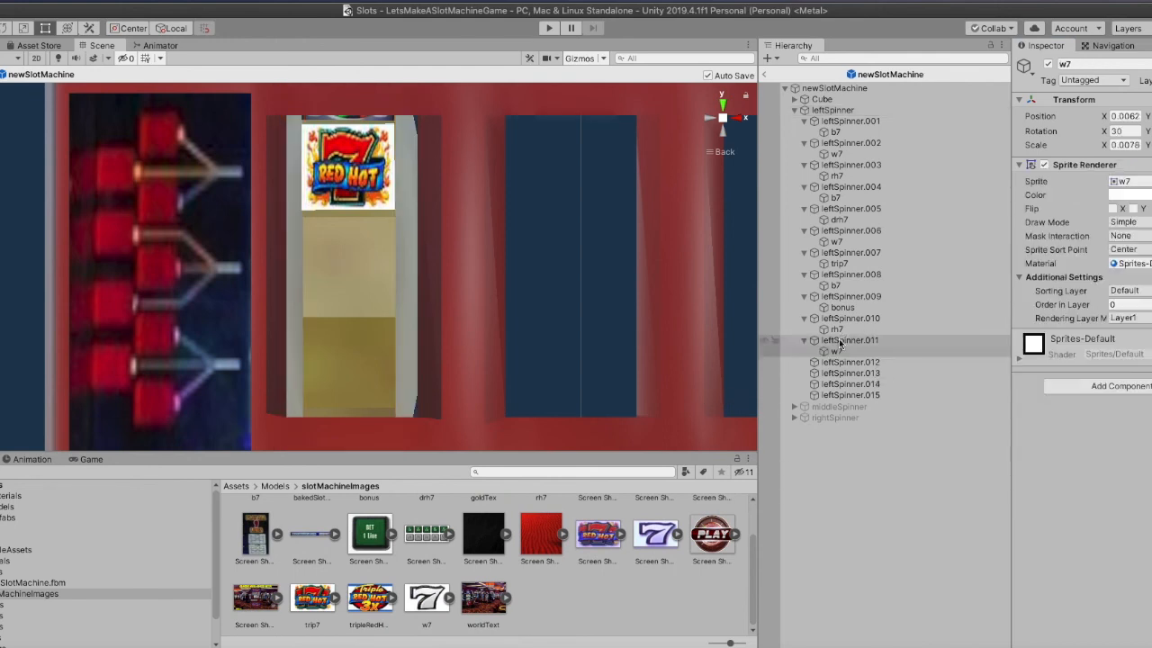
click(834, 285)
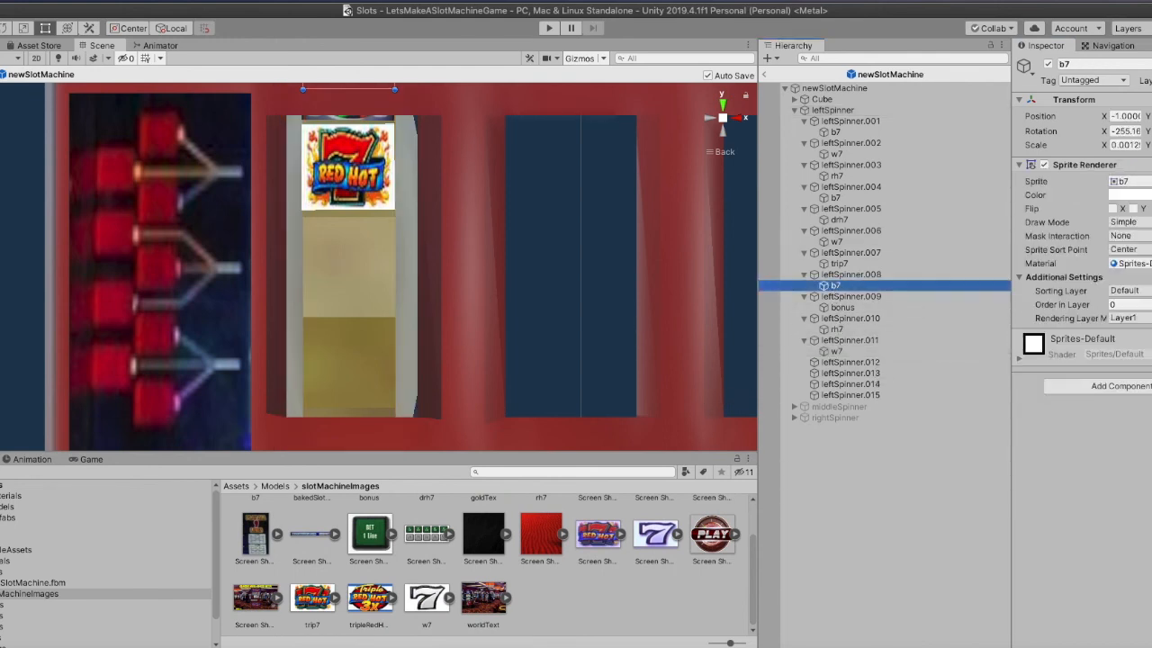
click(1150, 100)
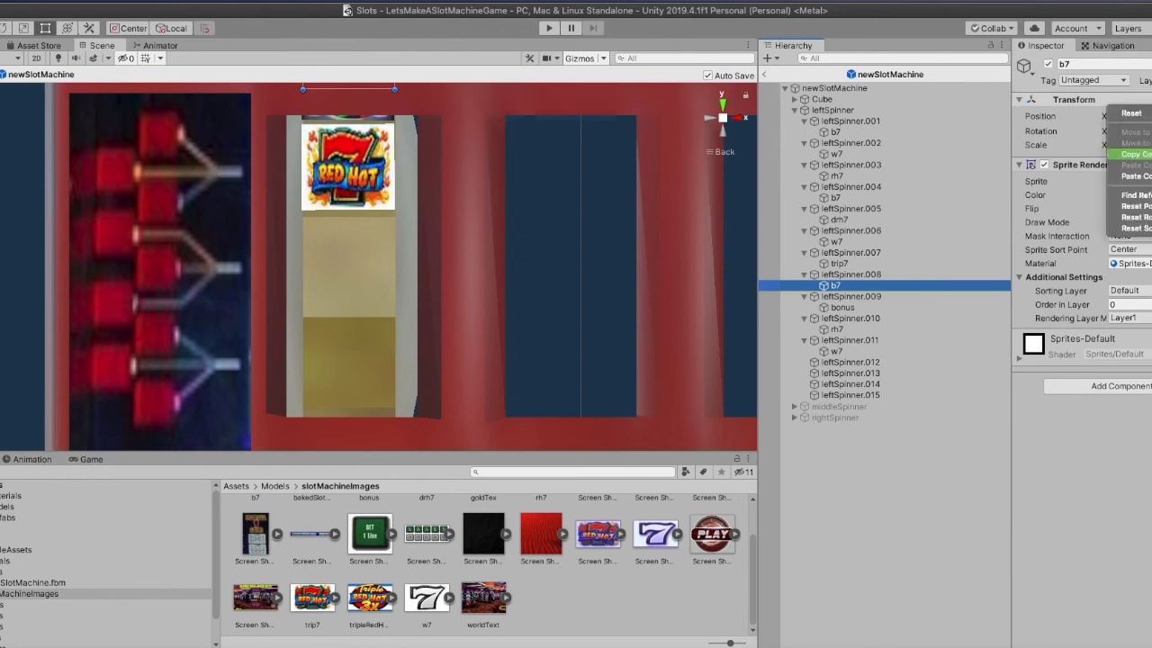
click(1106, 205)
click(835, 350)
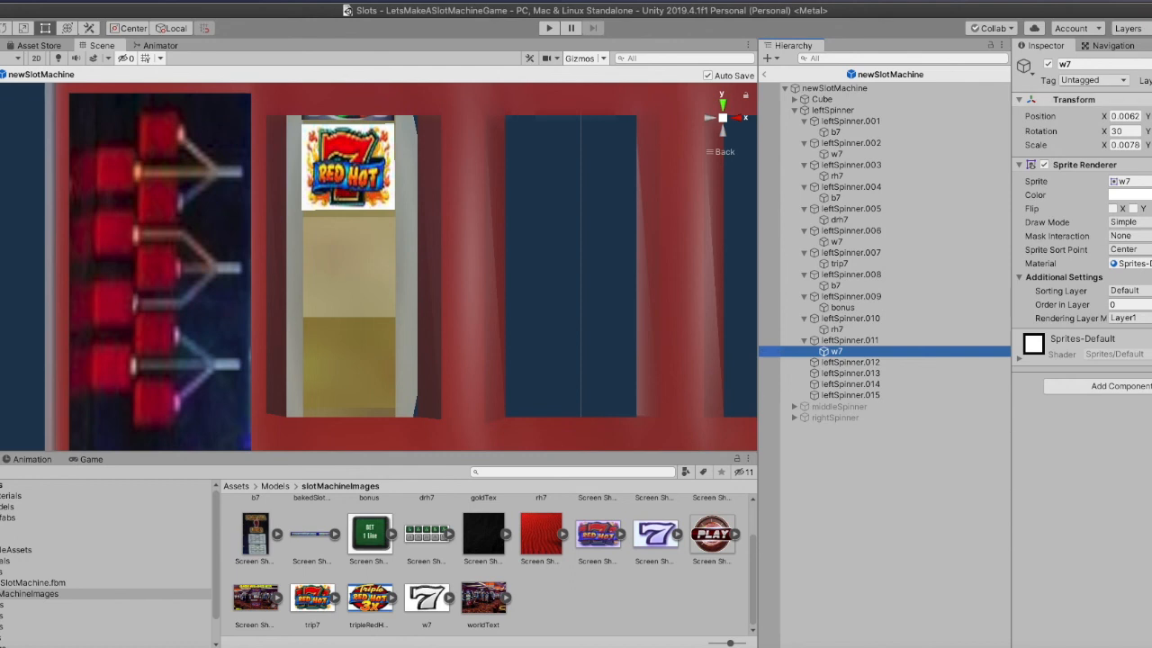
right_click(1103, 101)
click(1125, 180)
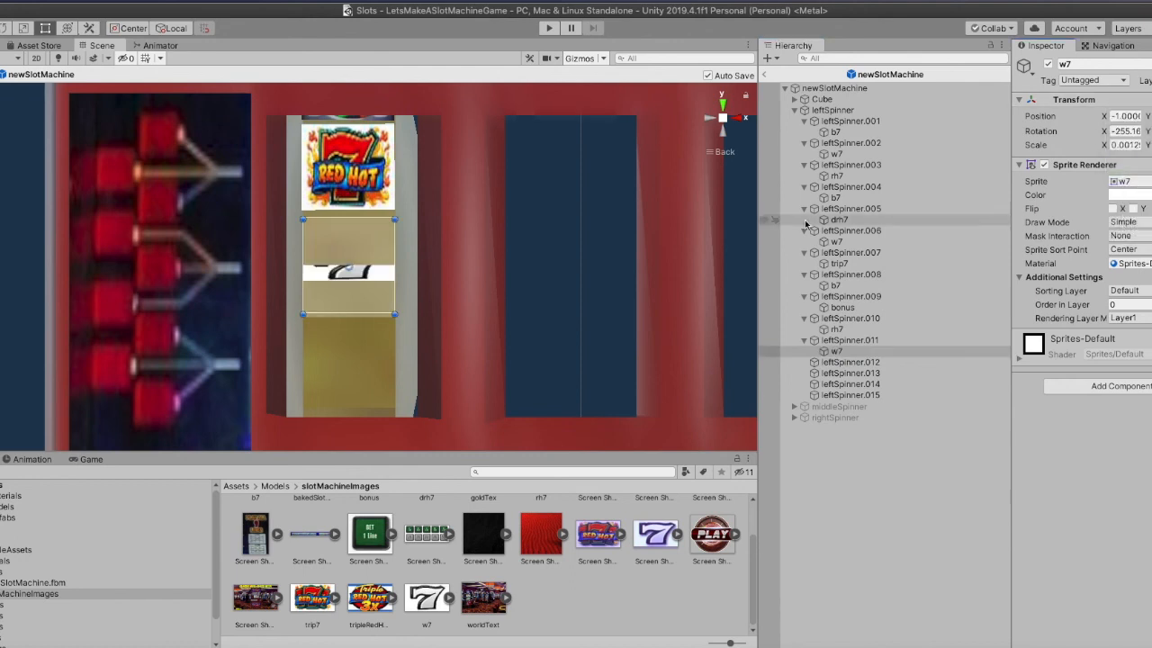
Rotate the w7 sprite under leftSpinner.011 to about -335 degrees on X so it lies parallel to its reel face
click(4, 28)
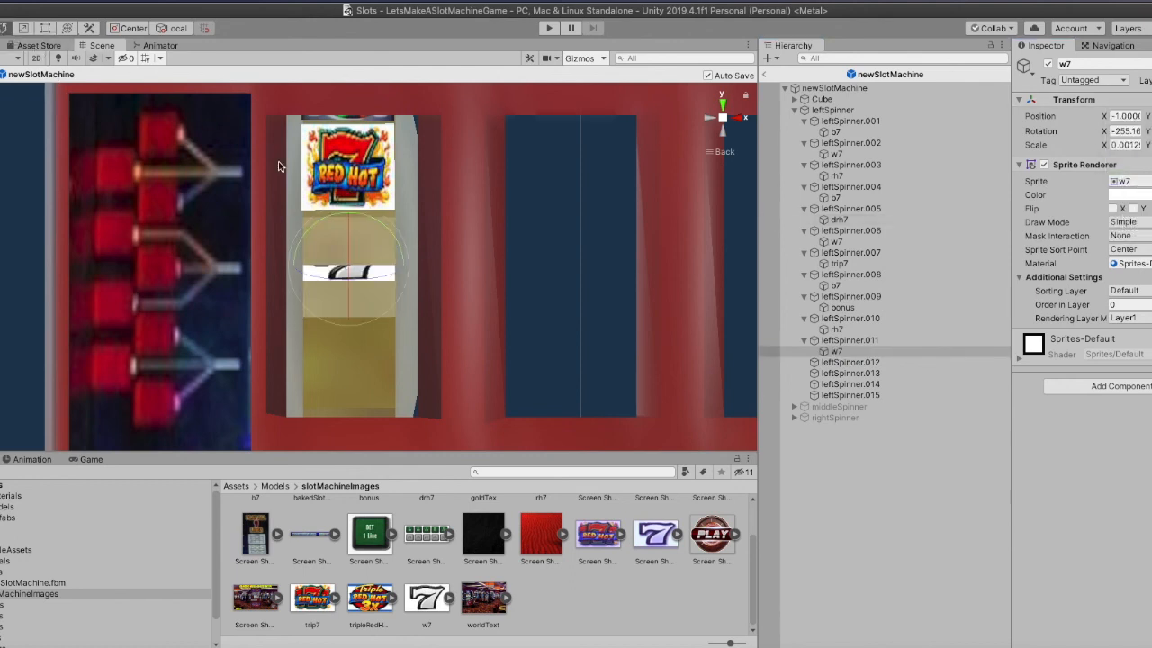
drag(347, 226, 347, 313)
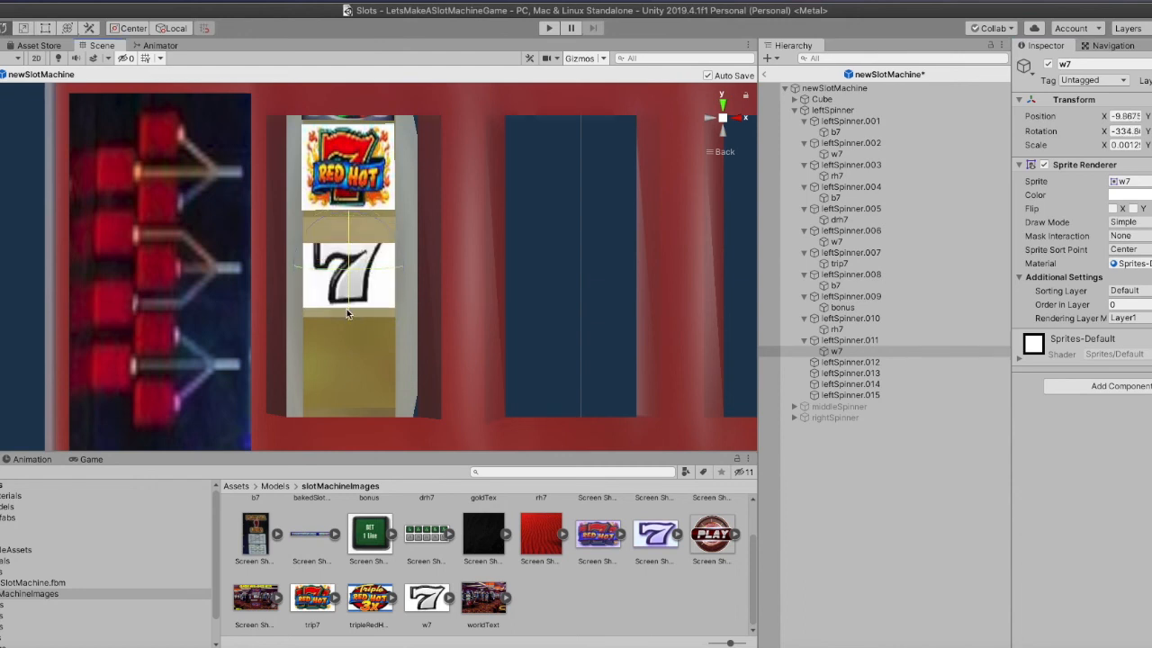
drag(348, 313, 341, 307)
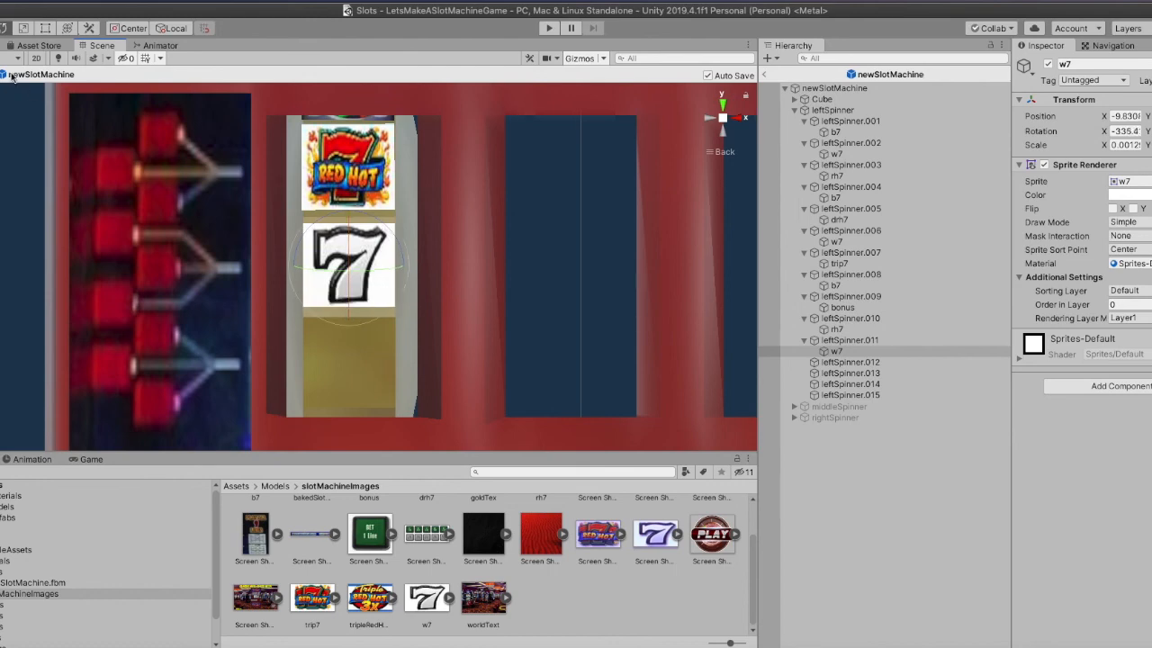
Move the w7 sprite slightly outward from the leftSpinner.011 face and check its offset from the side and back views
alt+drag(423, 241, 307, 240)
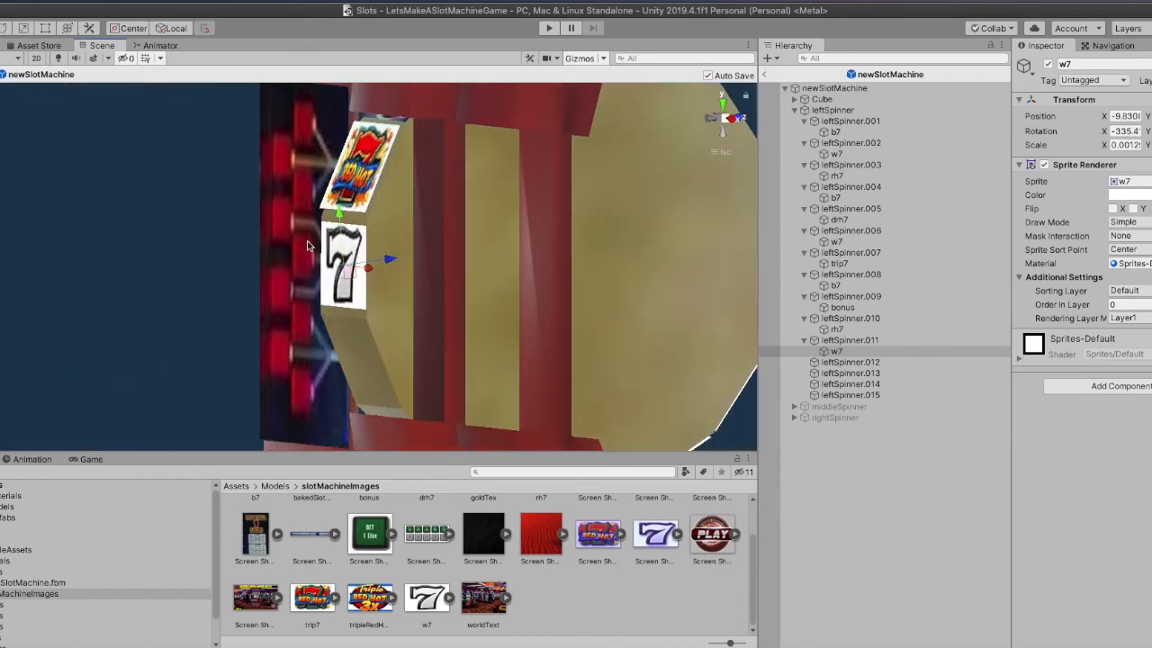
drag(393, 258, 383, 258)
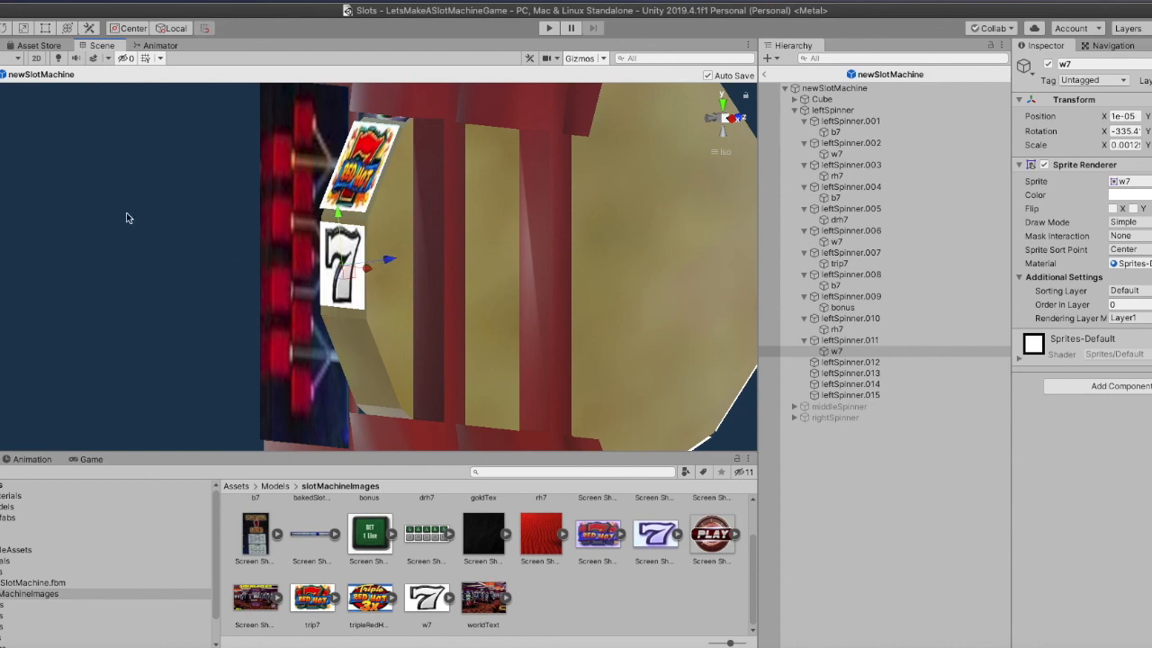
click(731, 118)
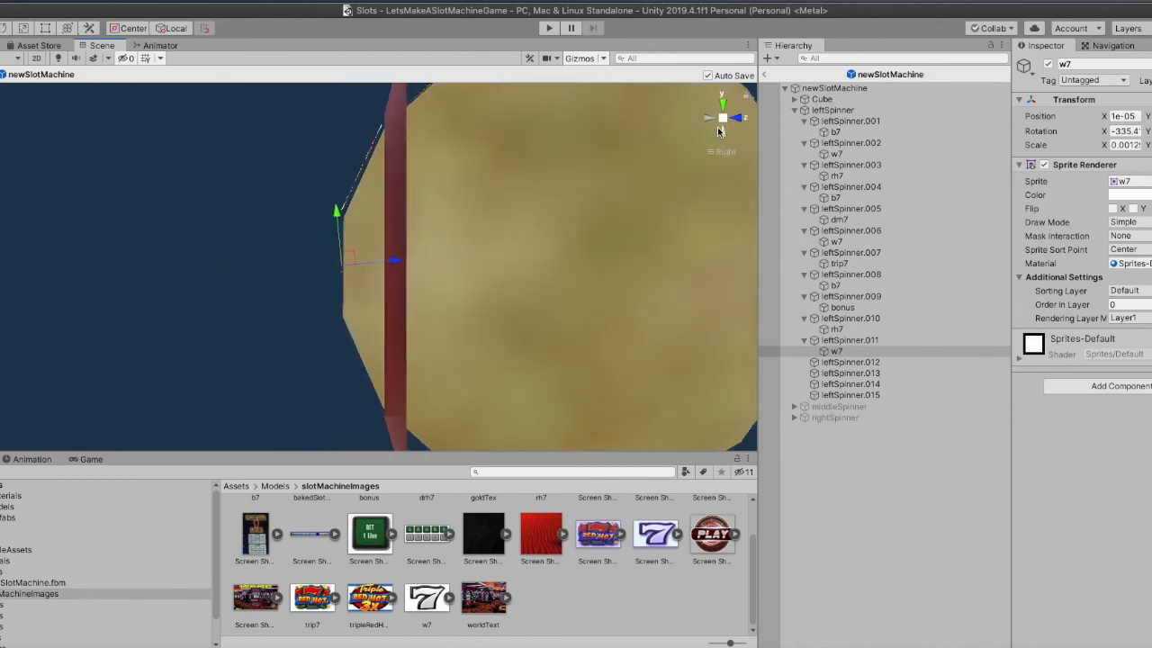
click(730, 128)
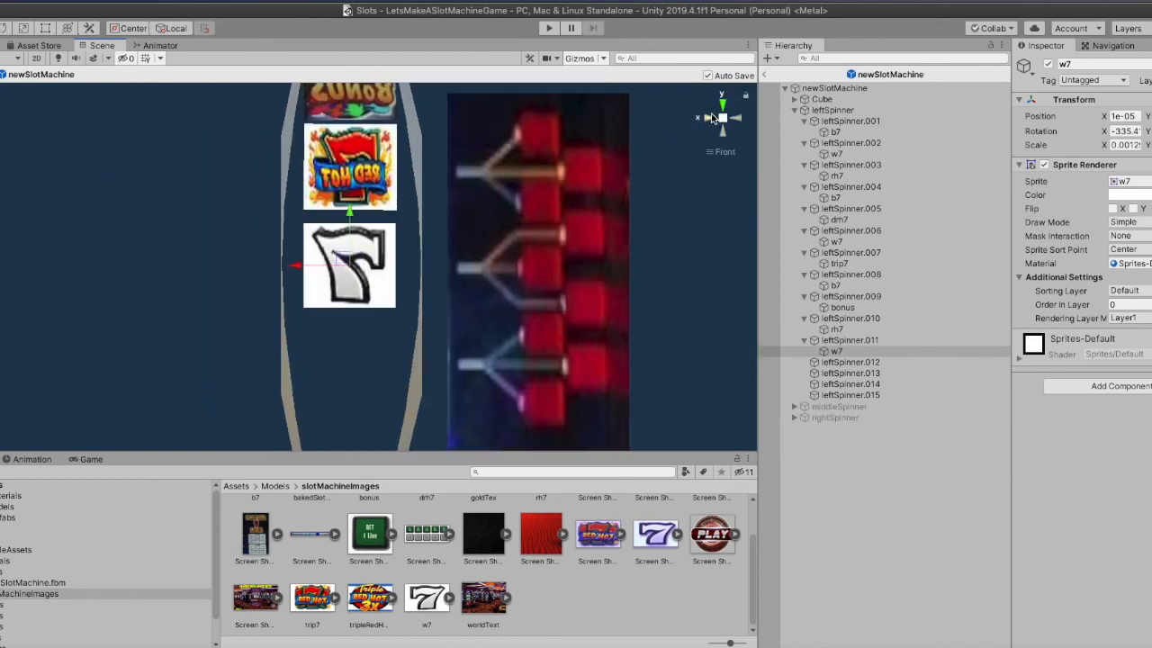
click(712, 118)
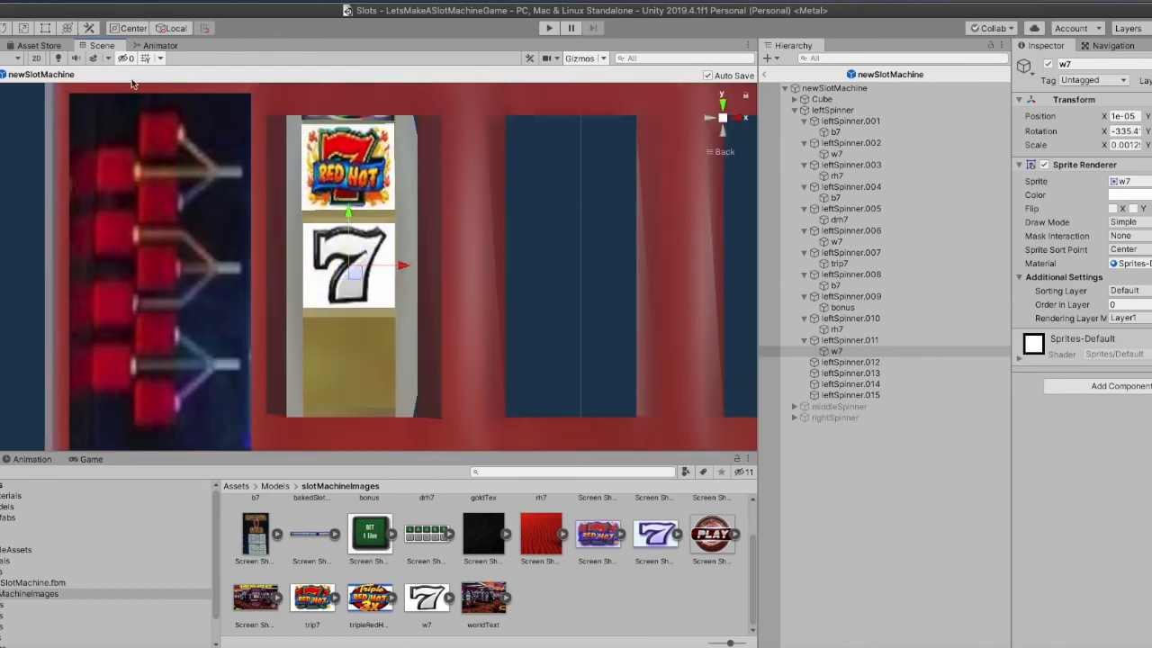
Stretch the w7 sprite's lower and upper edges with the Rect tool to fill the leftSpinner.011 face, and slightly extend the neighbouring rh7 sprite's lower edge
click(45, 28)
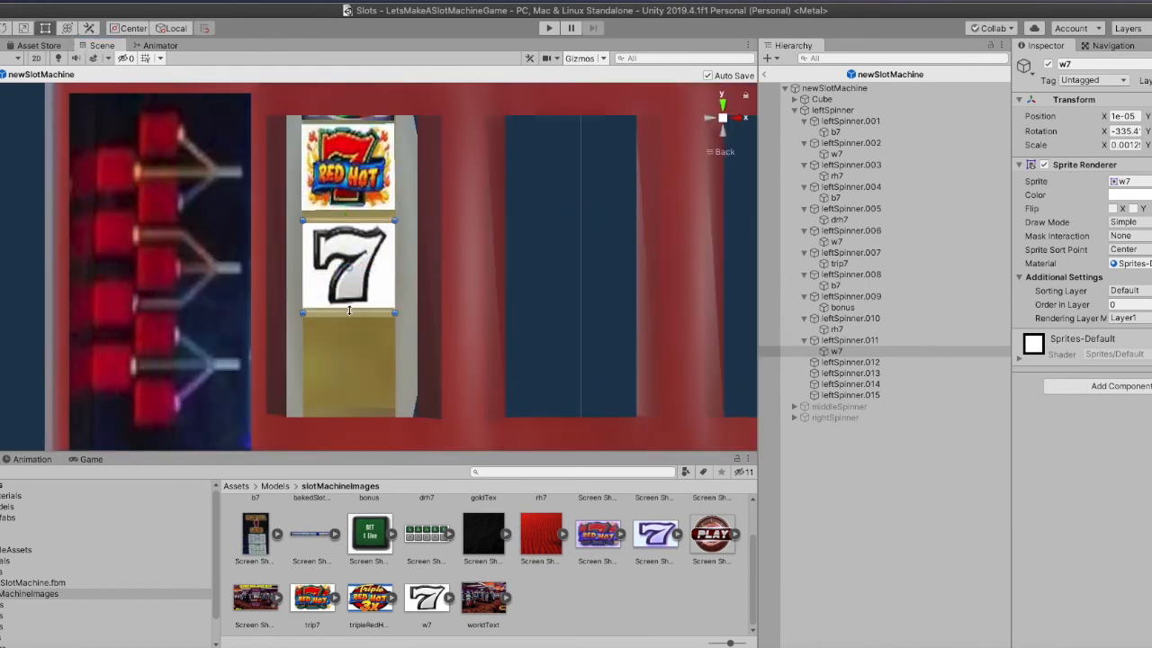
drag(349, 310, 349, 314)
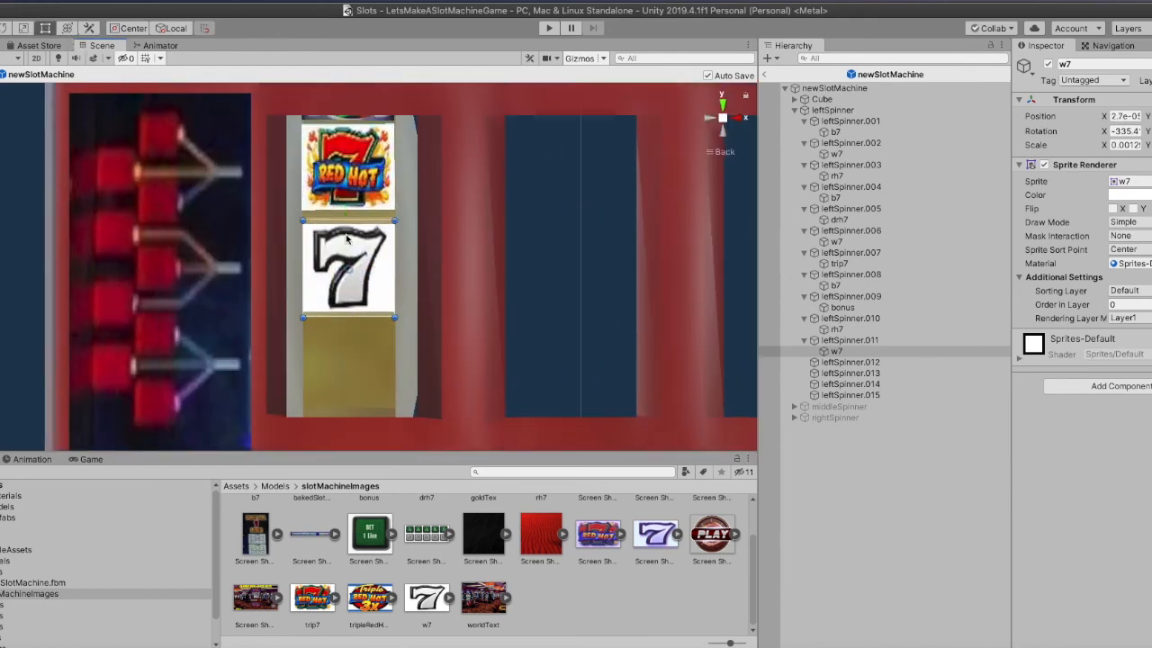
drag(342, 220, 345, 221)
click(356, 172)
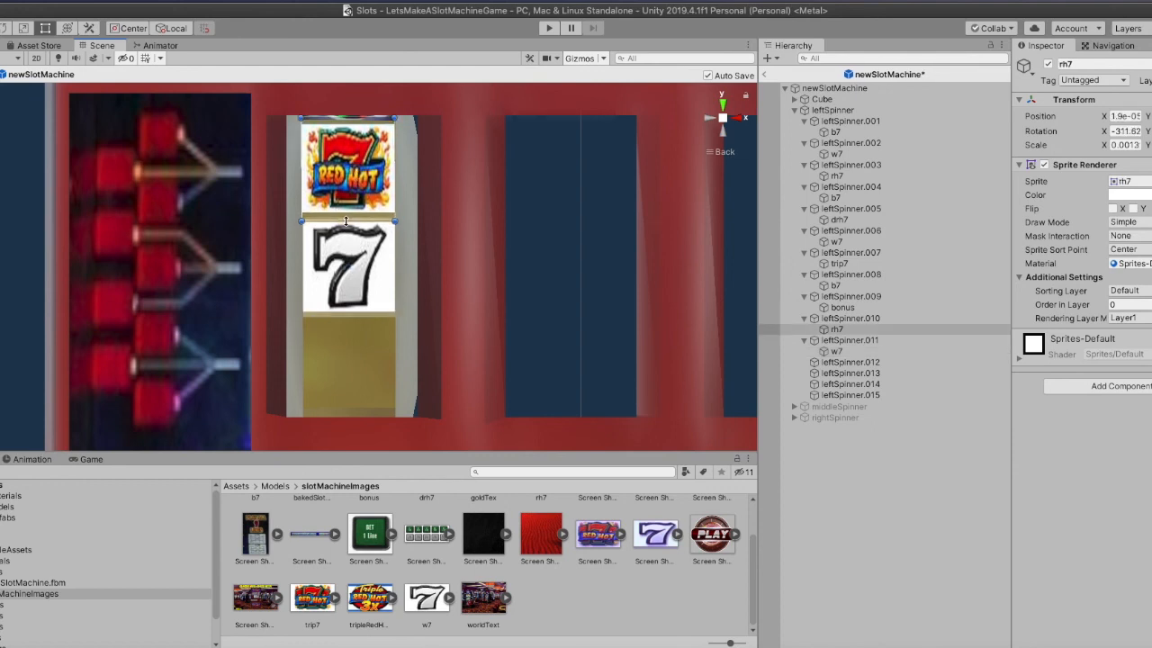
mouse_move(627, 352)
alt+mouse_down()
mouse_move(290, 363)
mouse_move(234, 350)
mouse_move(624, 363)
alt+mouse_up()
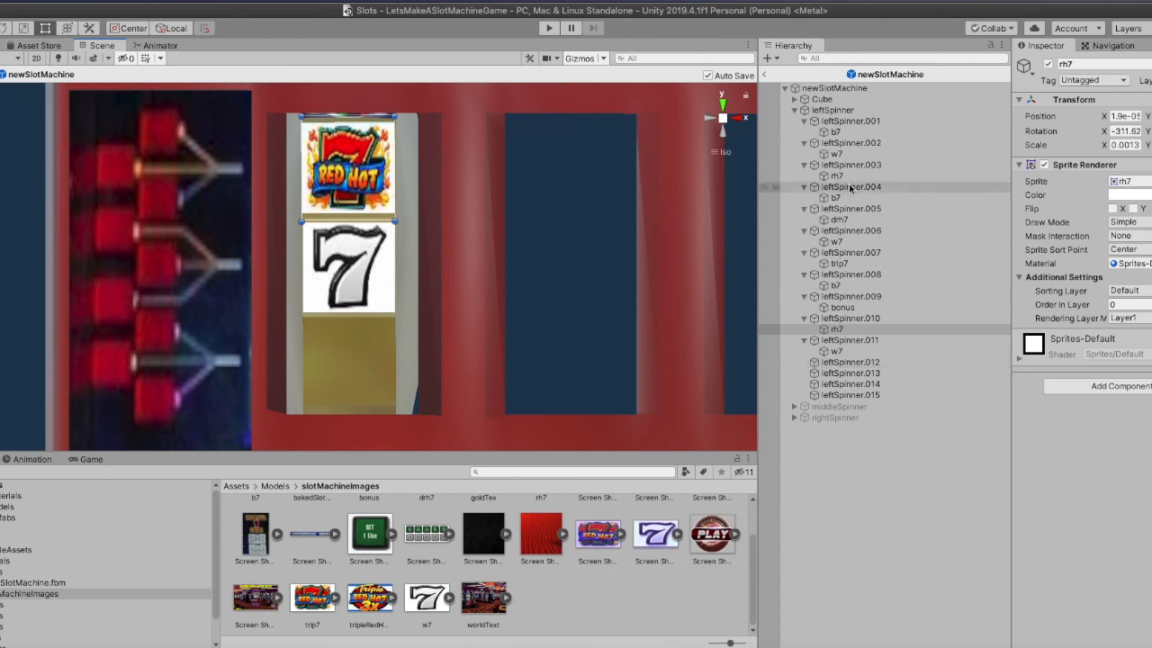
Compute 330 plus 24 in Calculator and set leftSpinner's rotation to 354 degrees in Unity, bringing the next blank face forward
click(828, 111)
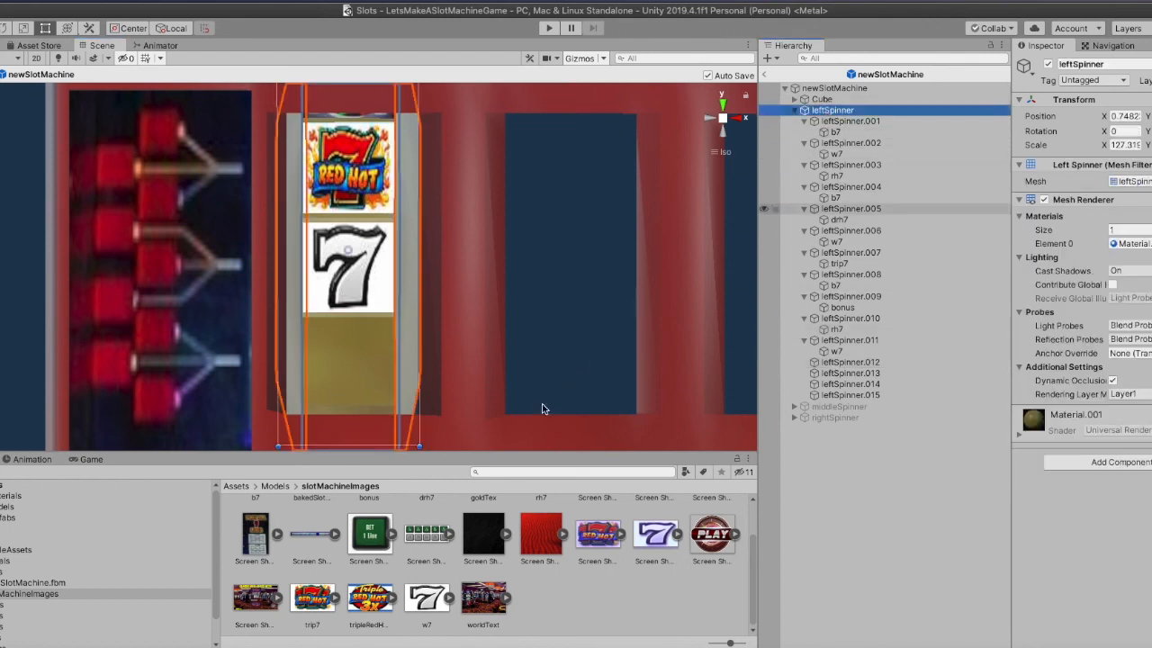
click(1076, 646)
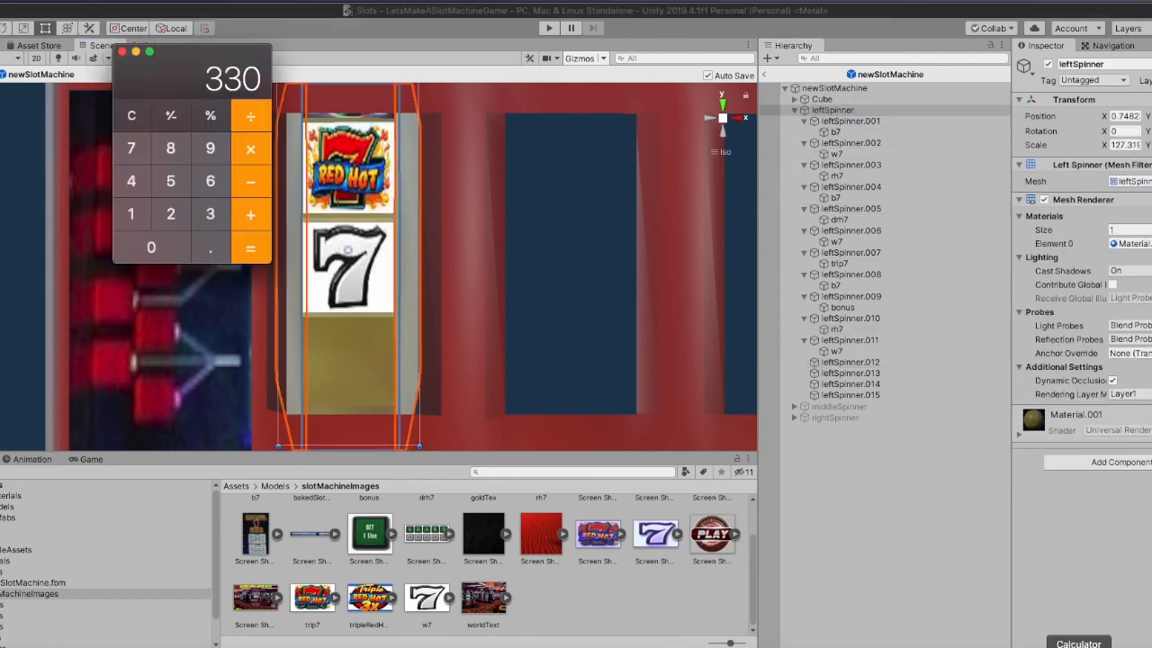
click(253, 214)
click(173, 214)
click(142, 186)
click(254, 247)
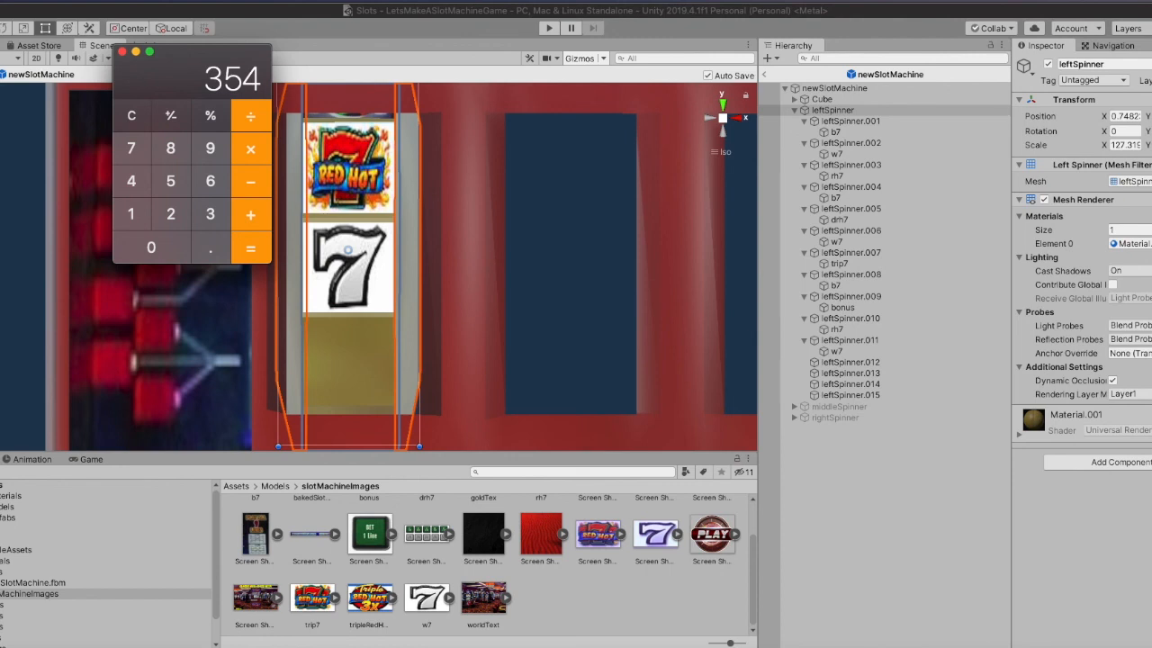
key(super+Tab)
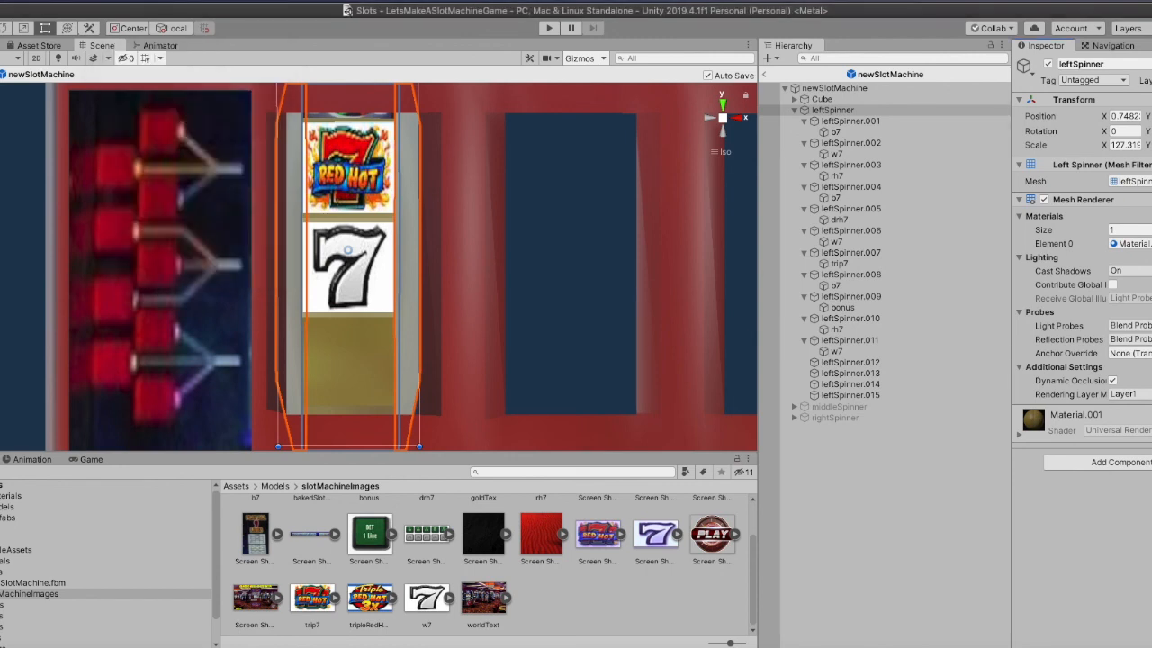
text(354)
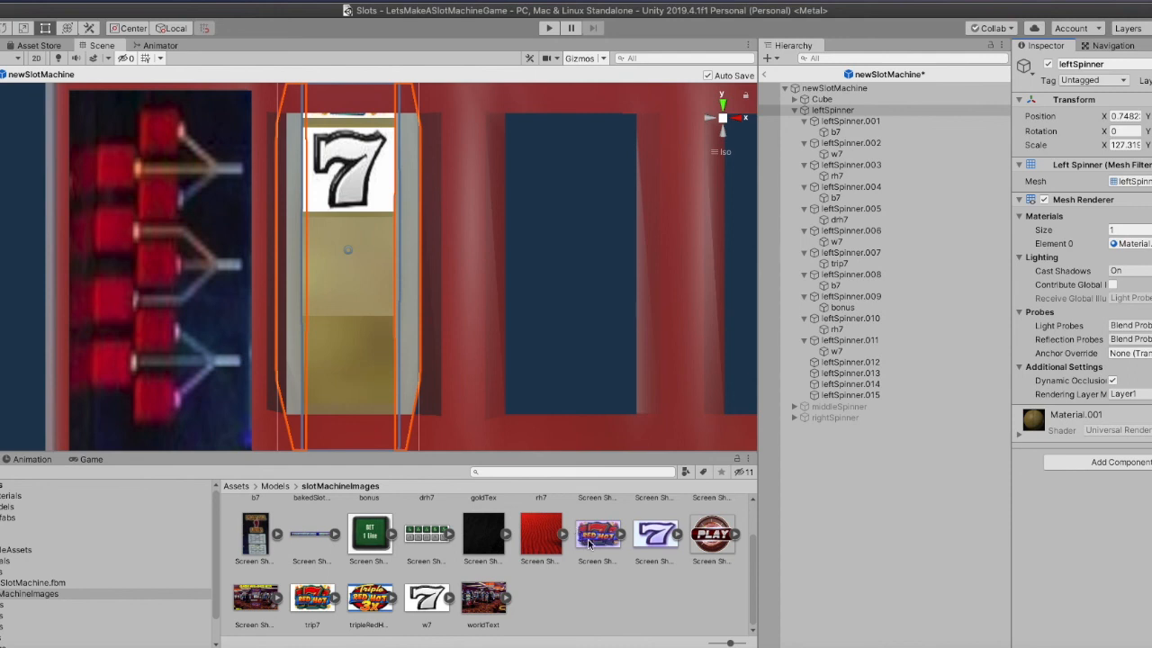
Add the b7 sprite from the slotMachineImages folder as a child of leftSpinner.012
scroll(590, 559, up, 1)
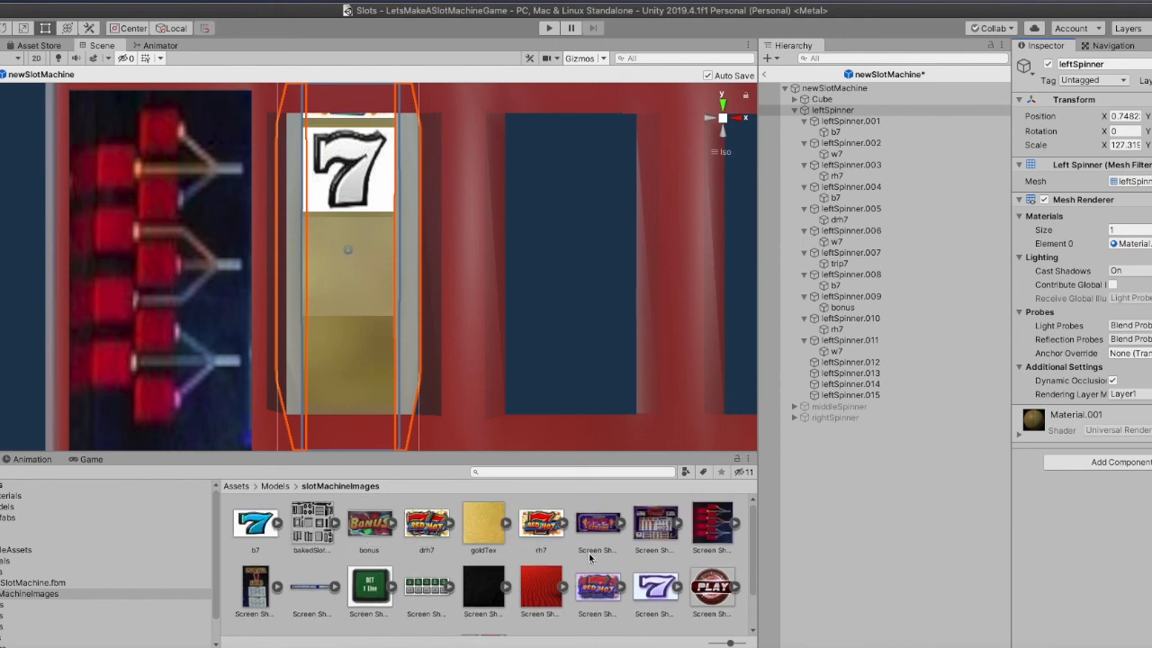
drag(256, 528, 630, 439)
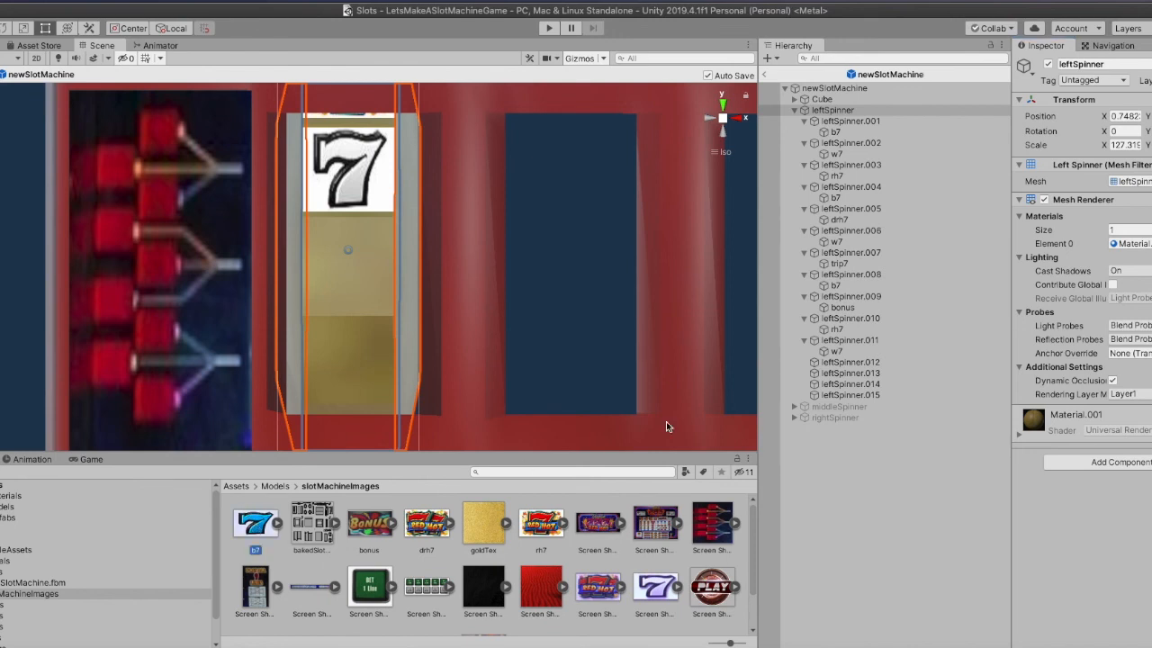
drag(814, 380, 838, 365)
Copy the Transform component of leftSpinner.011's w7 sprite and paste its values onto the b7 sprite under leftSpinner.012
click(837, 352)
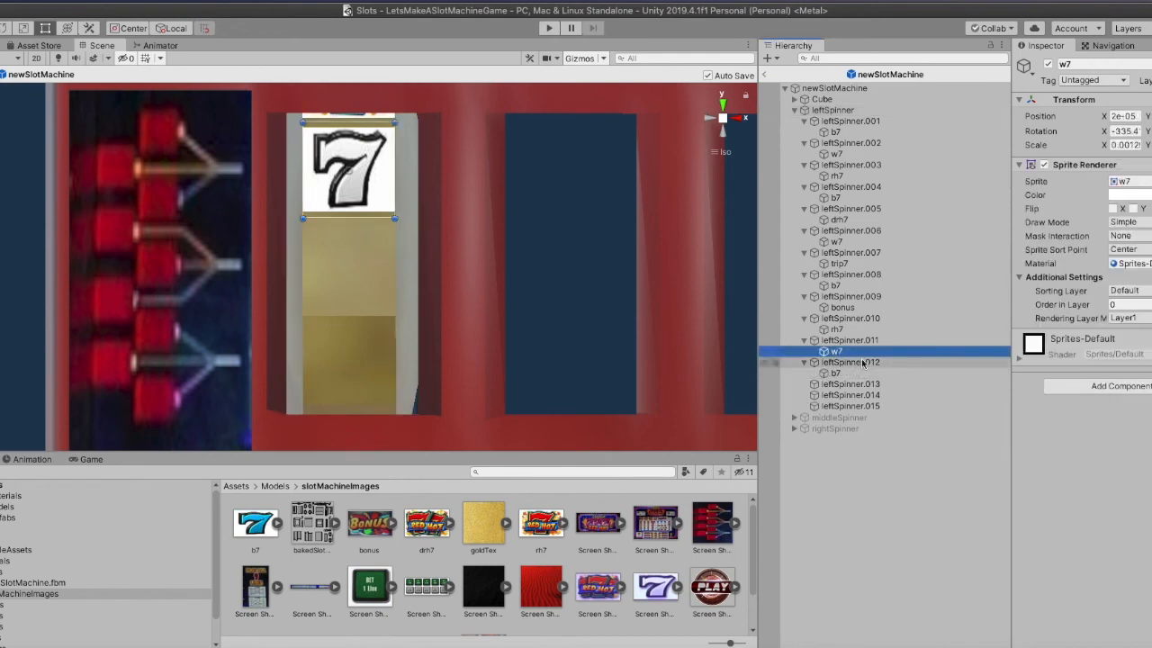
right_click(1107, 101)
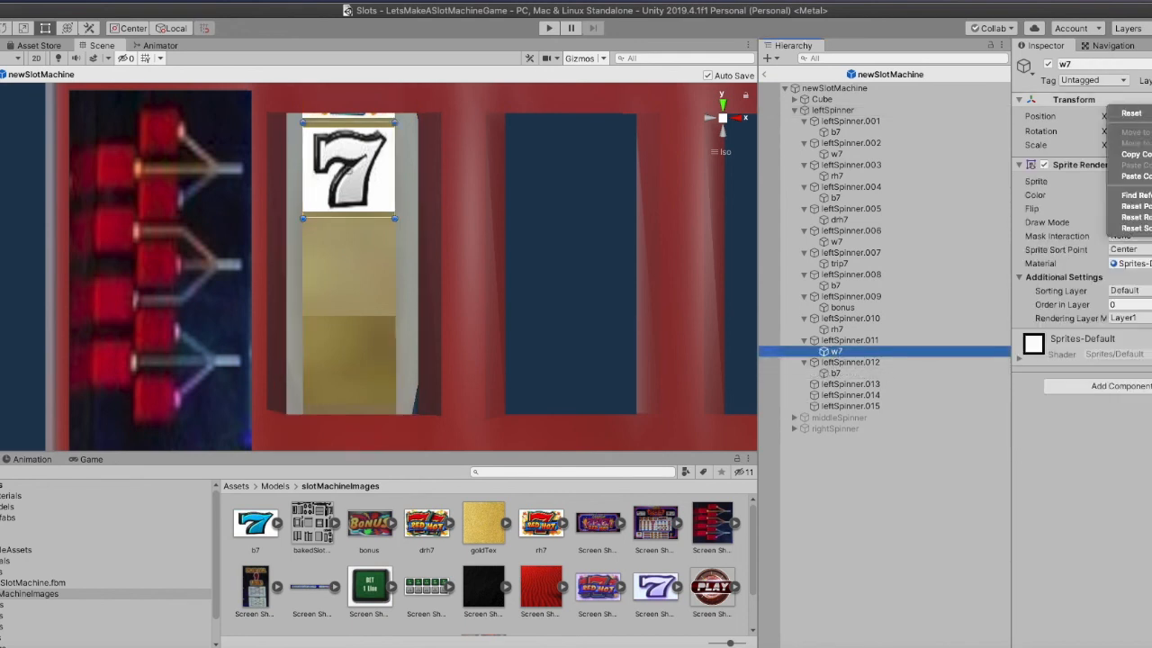
click(1134, 154)
click(835, 373)
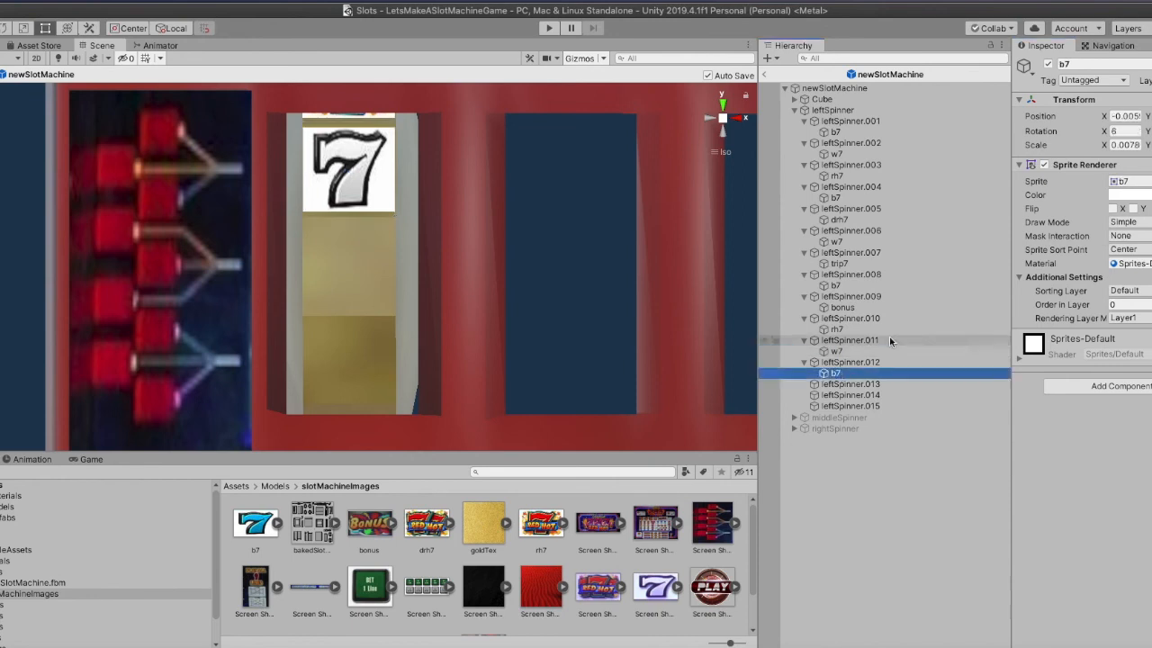
right_click(1111, 100)
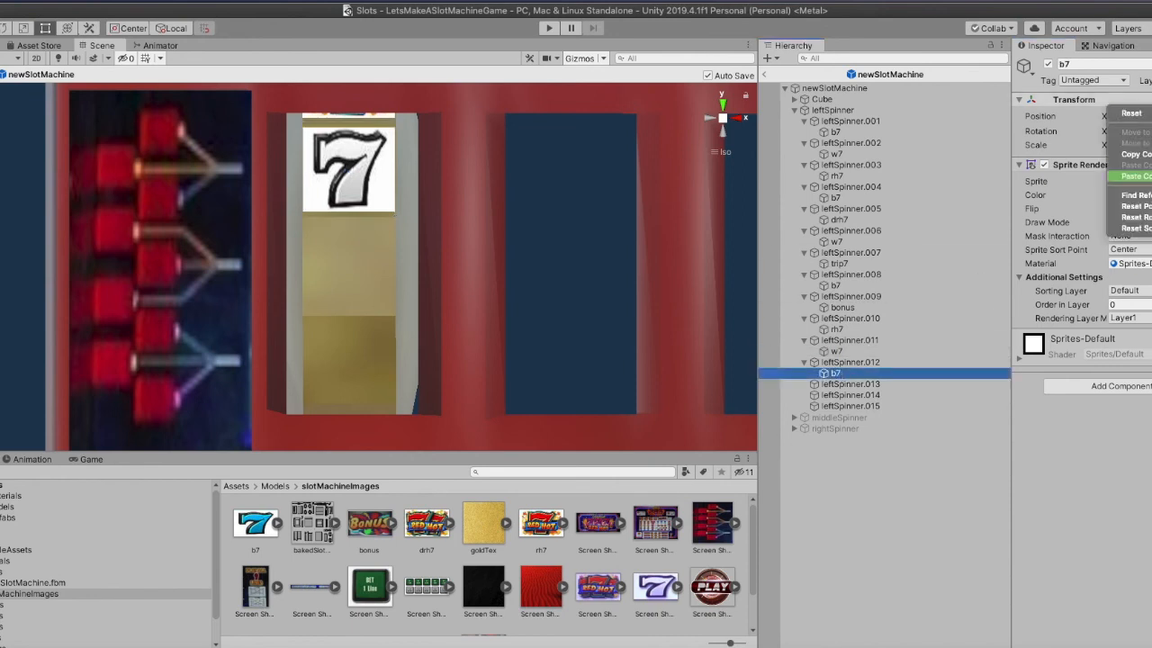
click(1133, 176)
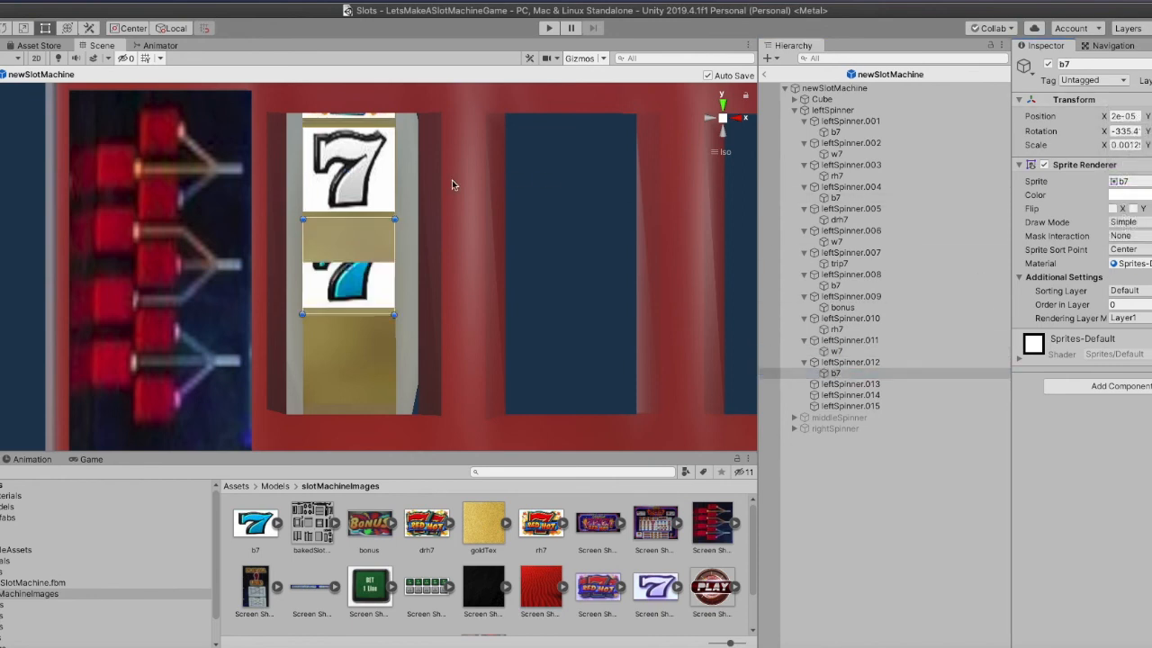
Rotate leftSpinner.012's b7 sprite to about -354 degrees on X, parallel to its face, and move it slightly outward from the reel
key(e)
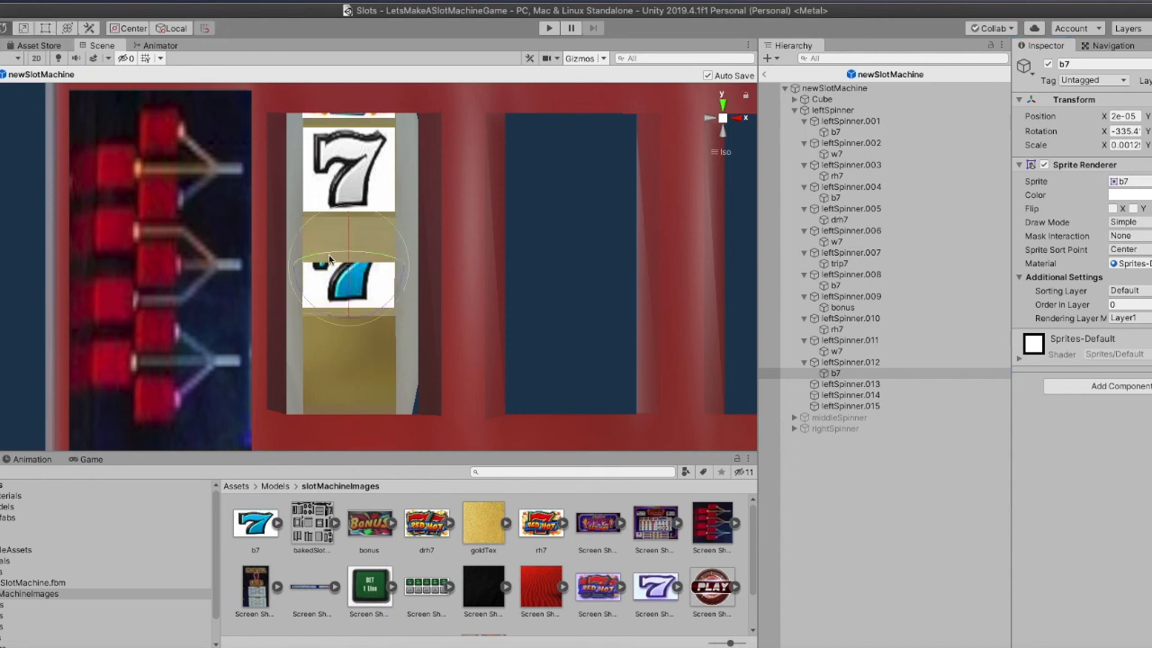
drag(346, 246, 343, 279)
key(w)
alt+drag(414, 285, 195, 262)
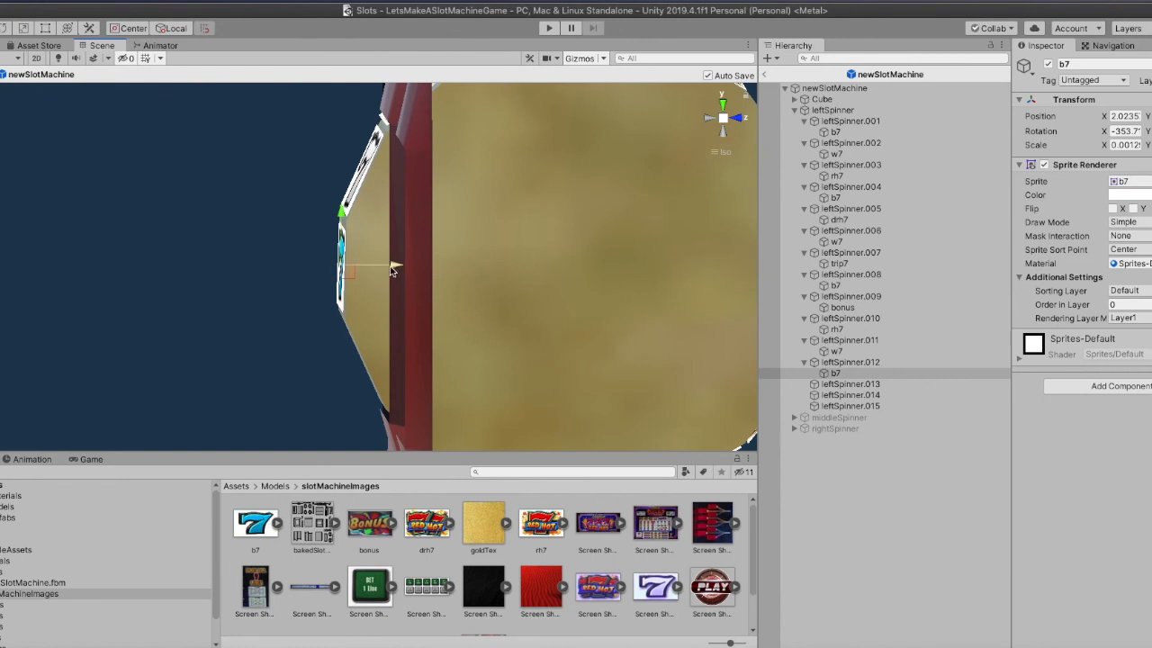
drag(396, 265, 388, 265)
Stretch the b7 sprite's upper and lower edges with the Rect tool in the back view to fill the leftSpinner.012 face
click(45, 27)
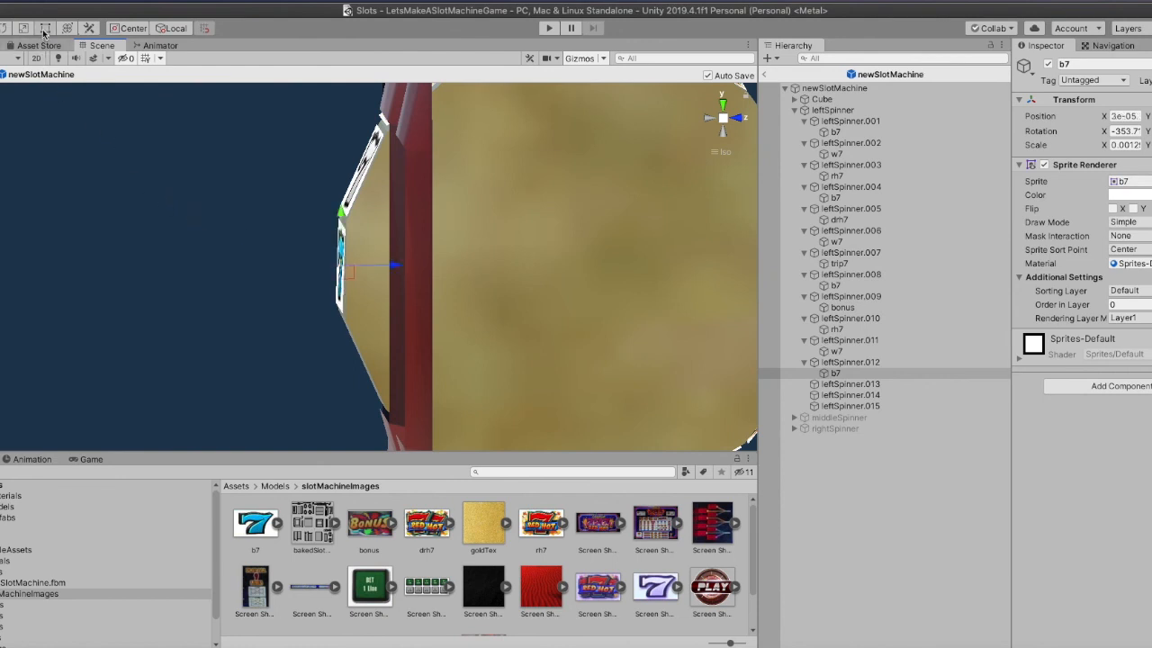
click(739, 118)
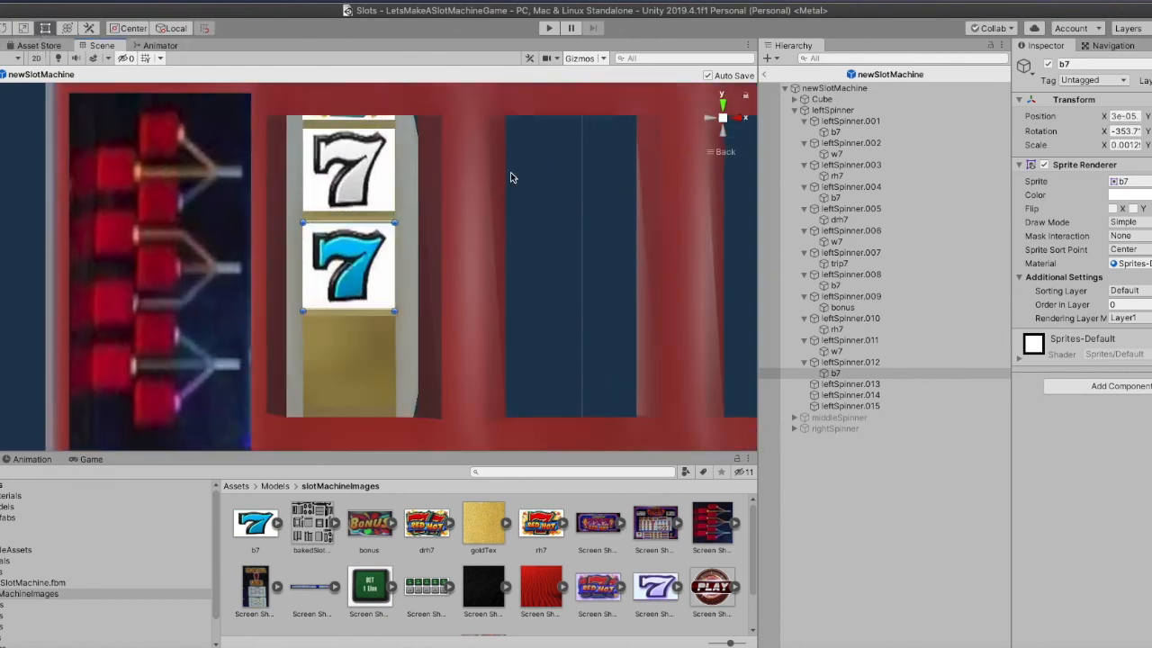
drag(368, 219, 368, 213)
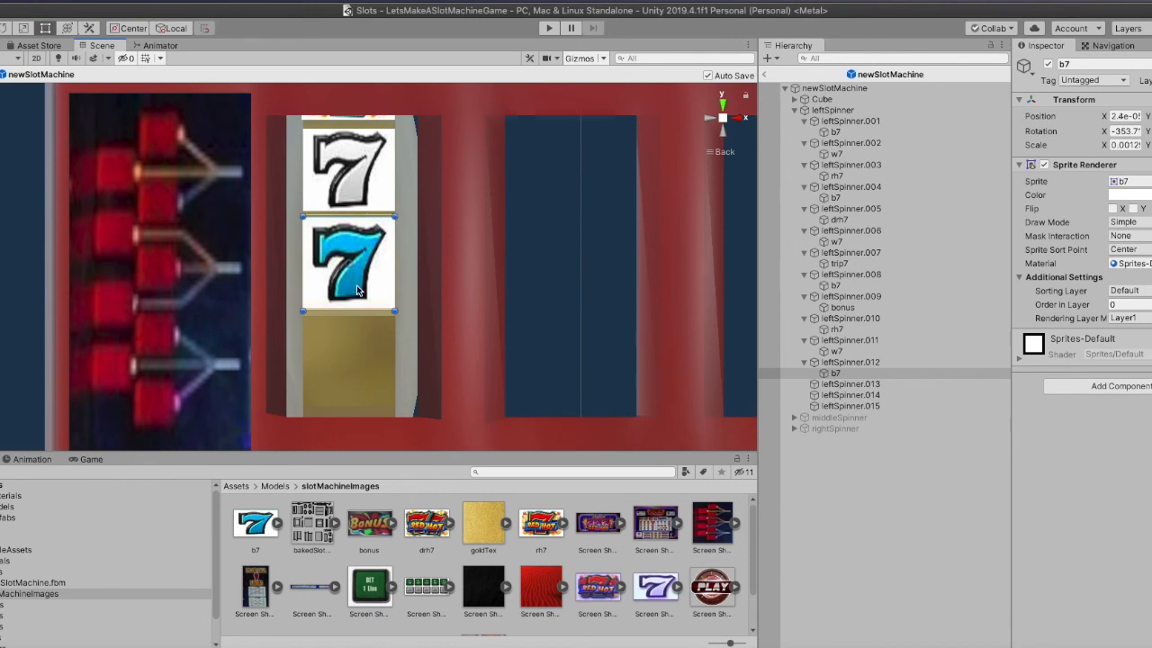
drag(352, 313, 355, 320)
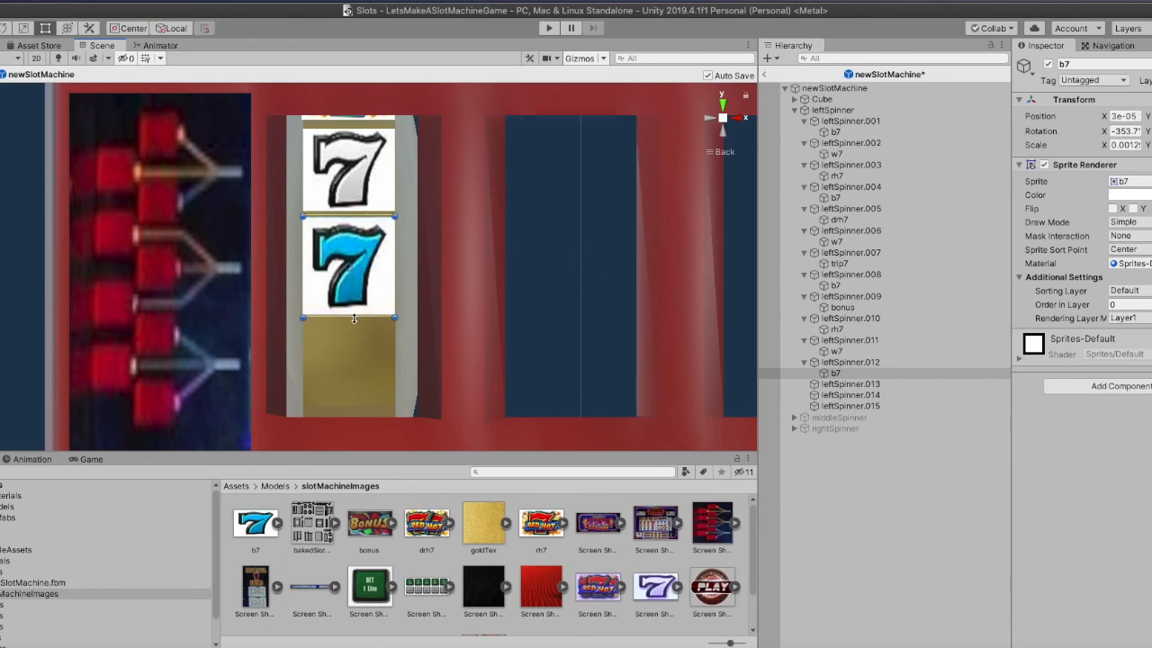
Add the drh7 sprite from the slotMachineImages folder as a child of leftSpinner.013
click(843, 385)
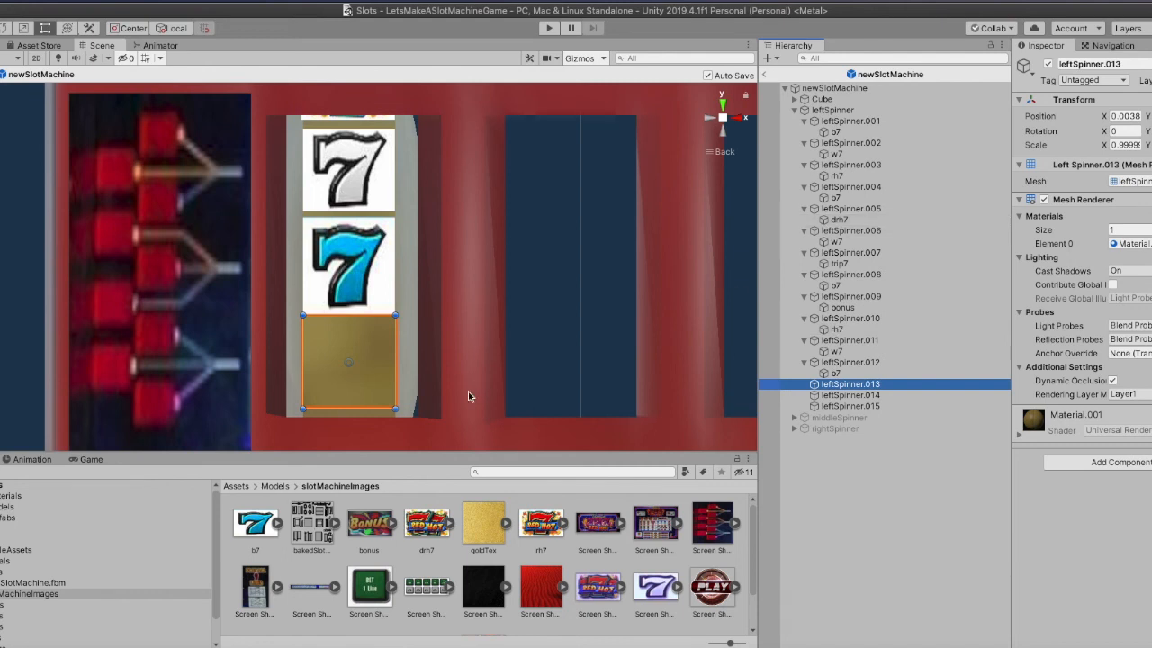
drag(426, 524, 841, 385)
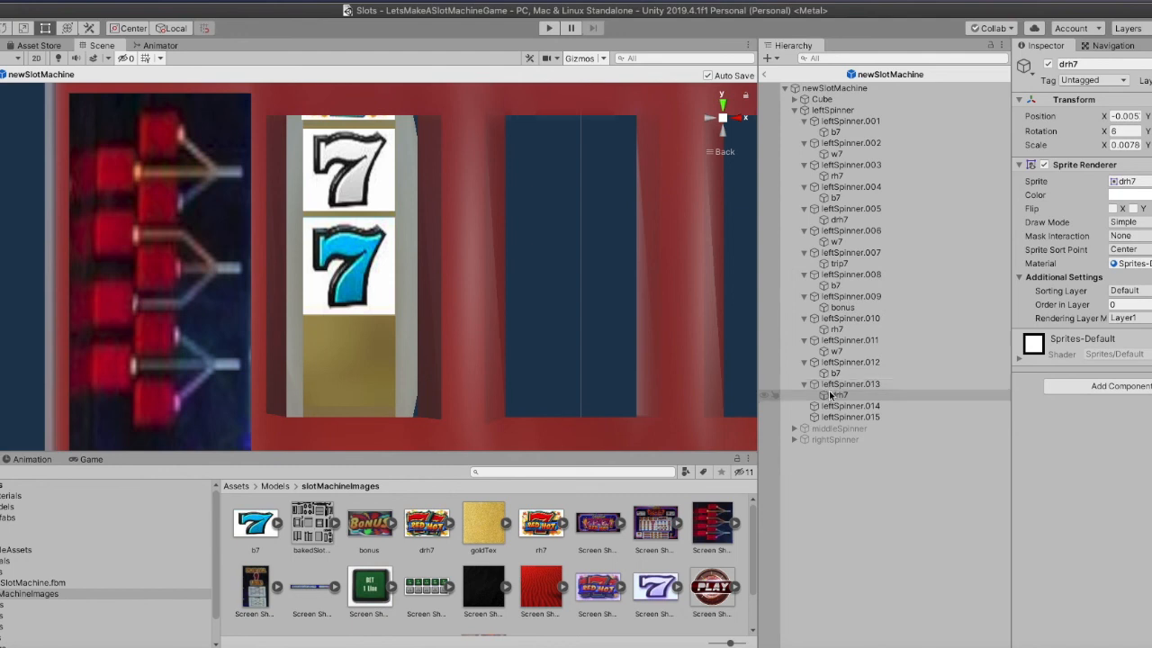
click(836, 395)
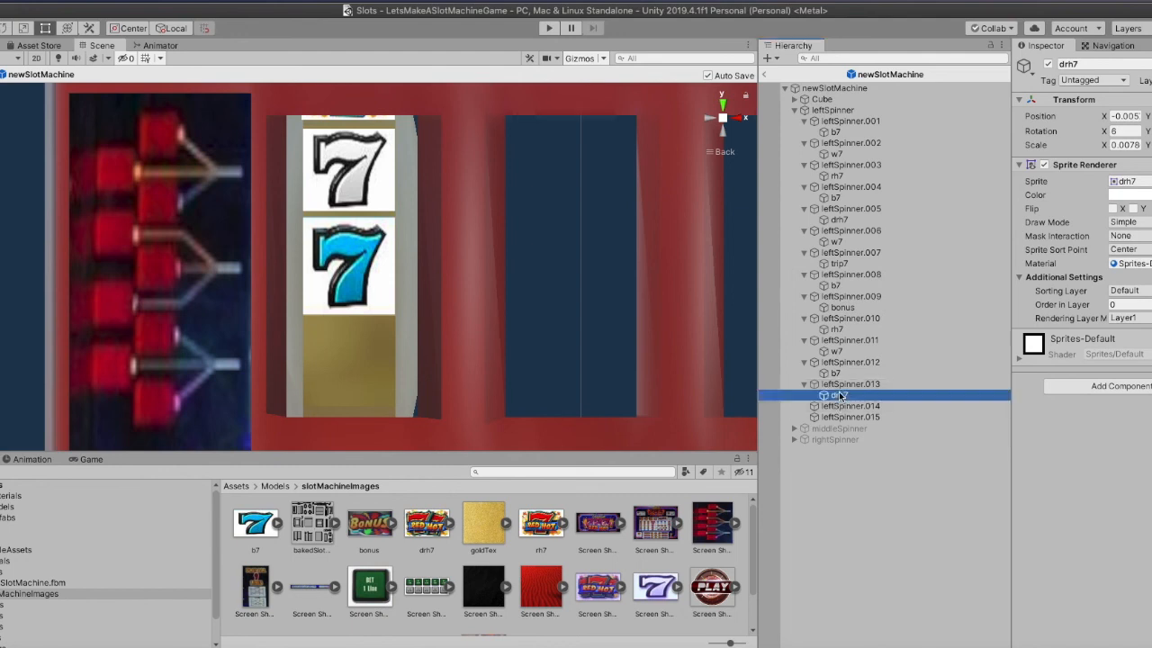
click(835, 330)
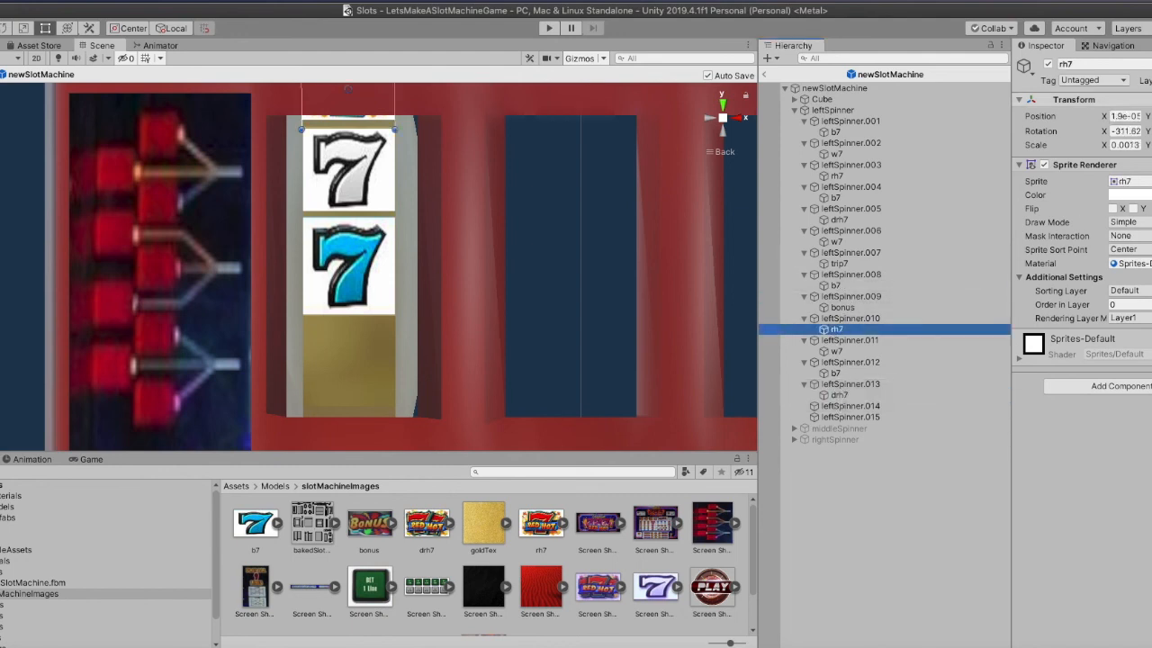
Compute 354 plus 24 in Calculator and set leftSpinner's rotation to 378 degrees in Unity
click(833, 110)
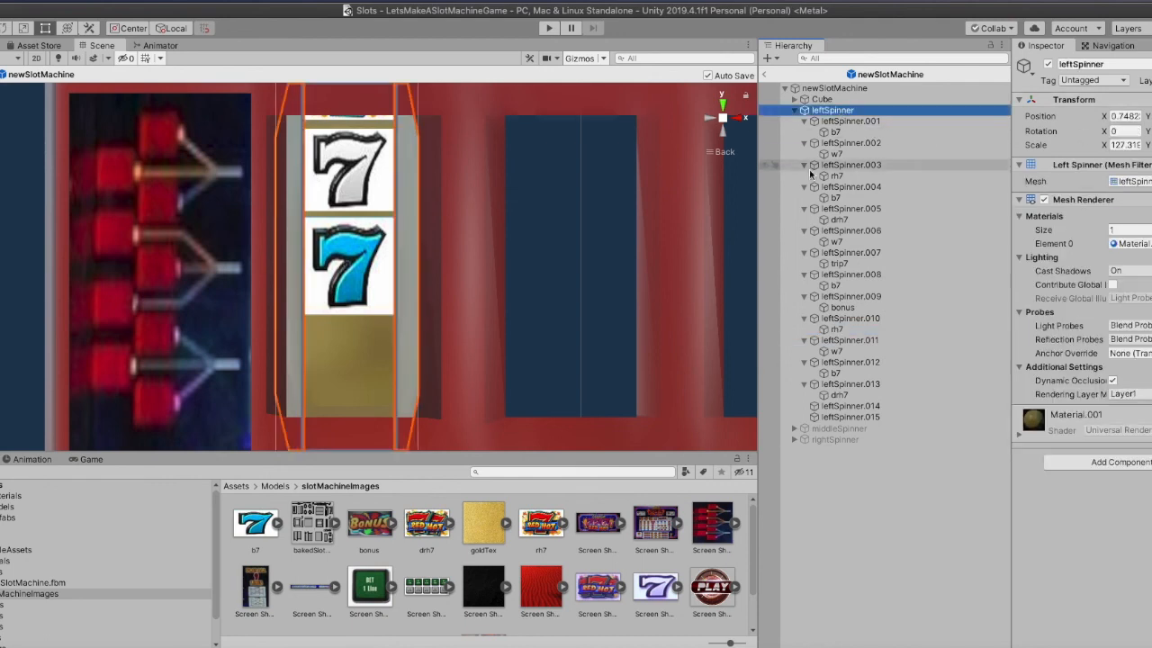
click(1079, 647)
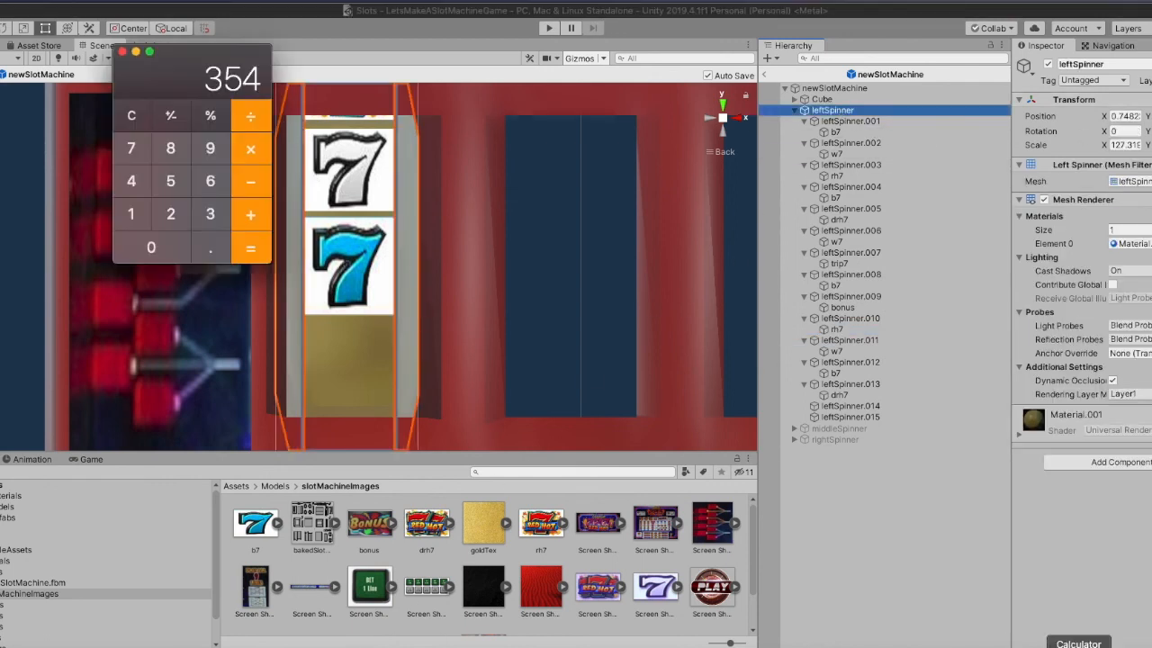
click(262, 216)
click(176, 219)
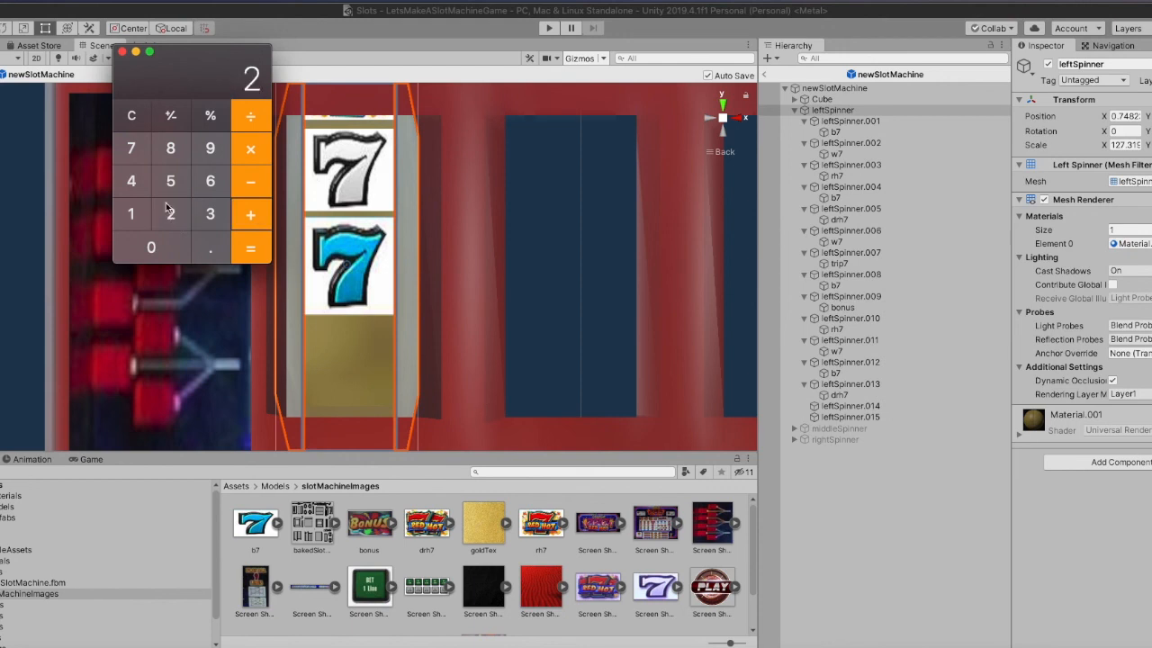
click(120, 180)
click(251, 251)
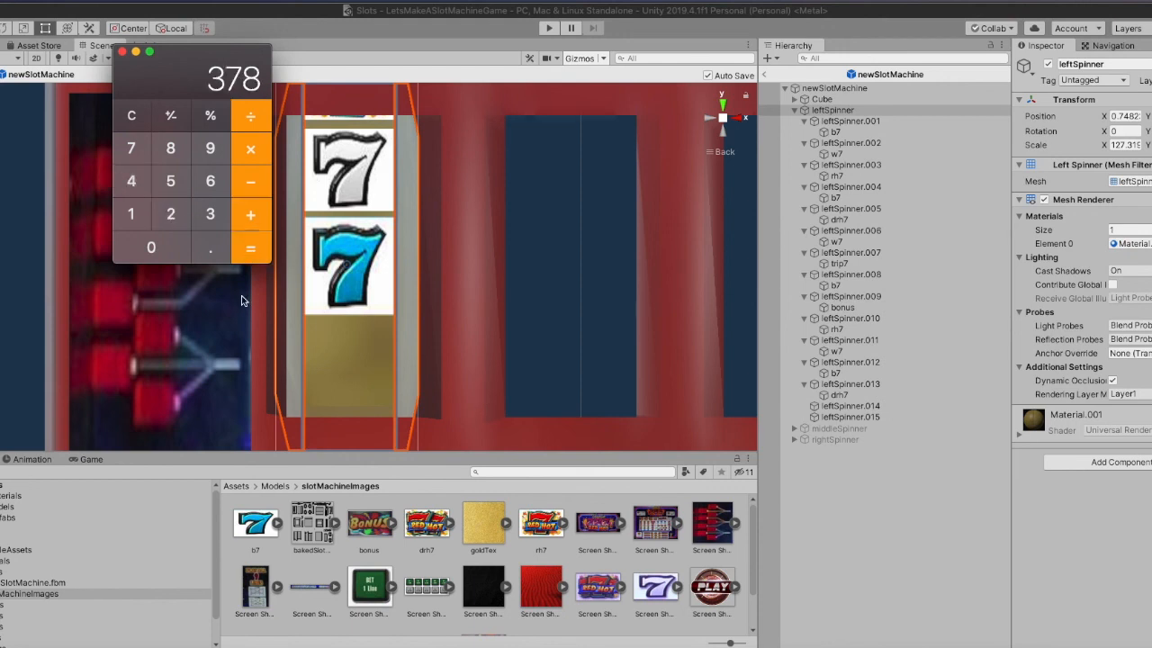
key(super+Tab)
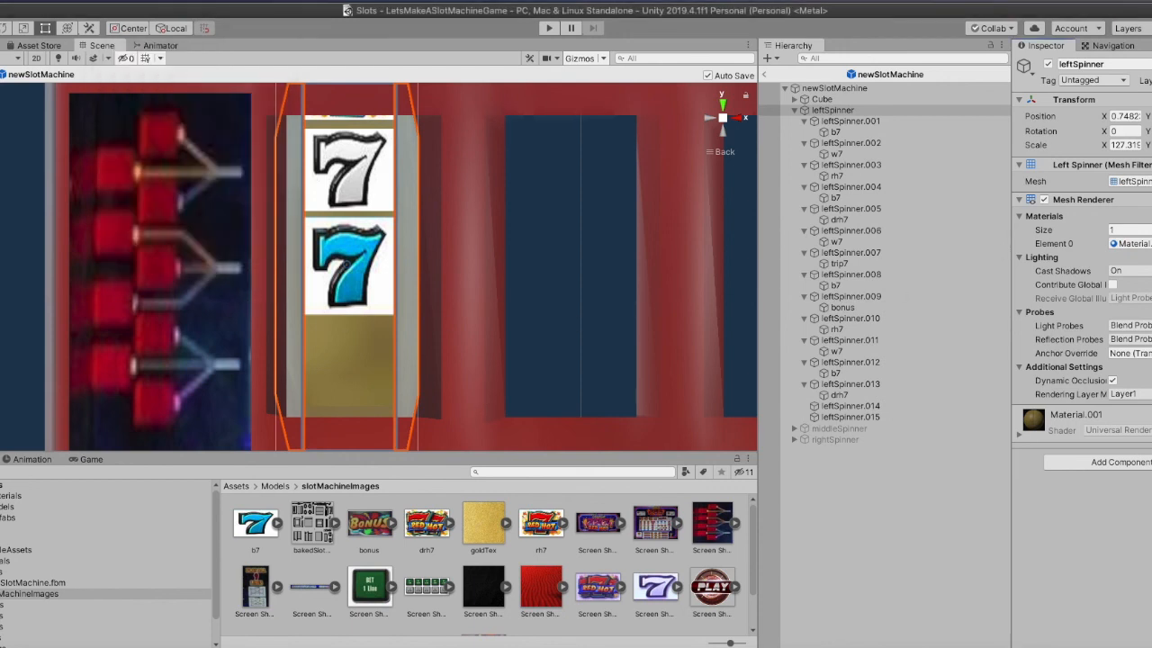
text(378)
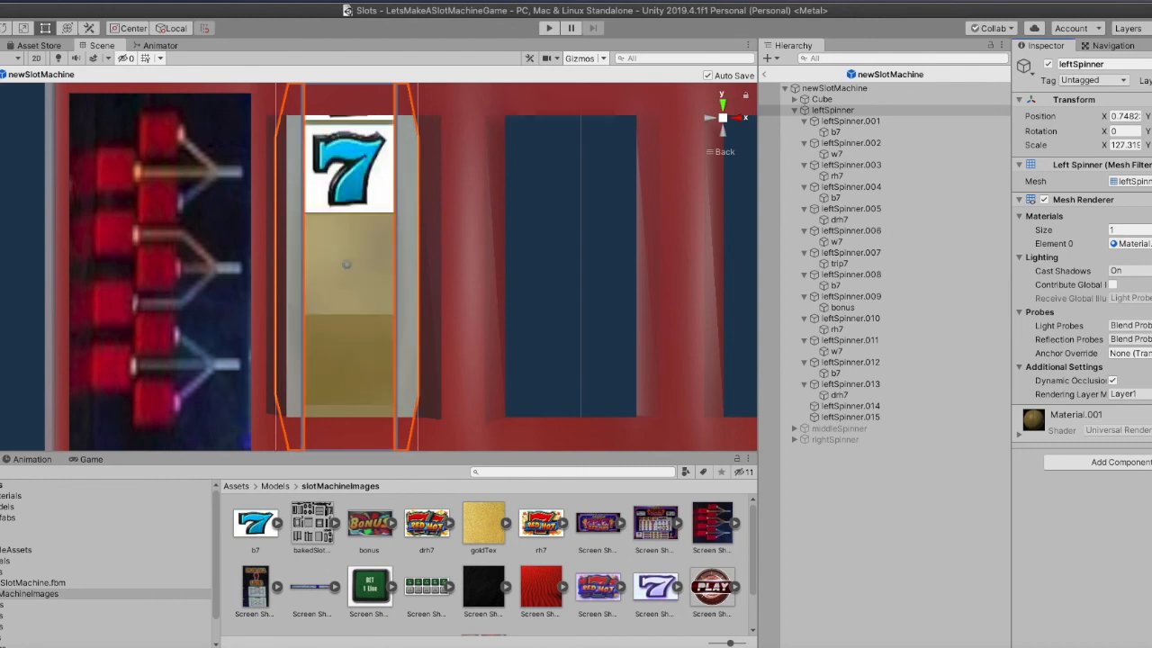
Paste the copied w7 Transform values onto the drh7 sprite under leftSpinner.013
click(841, 396)
click(1151, 100)
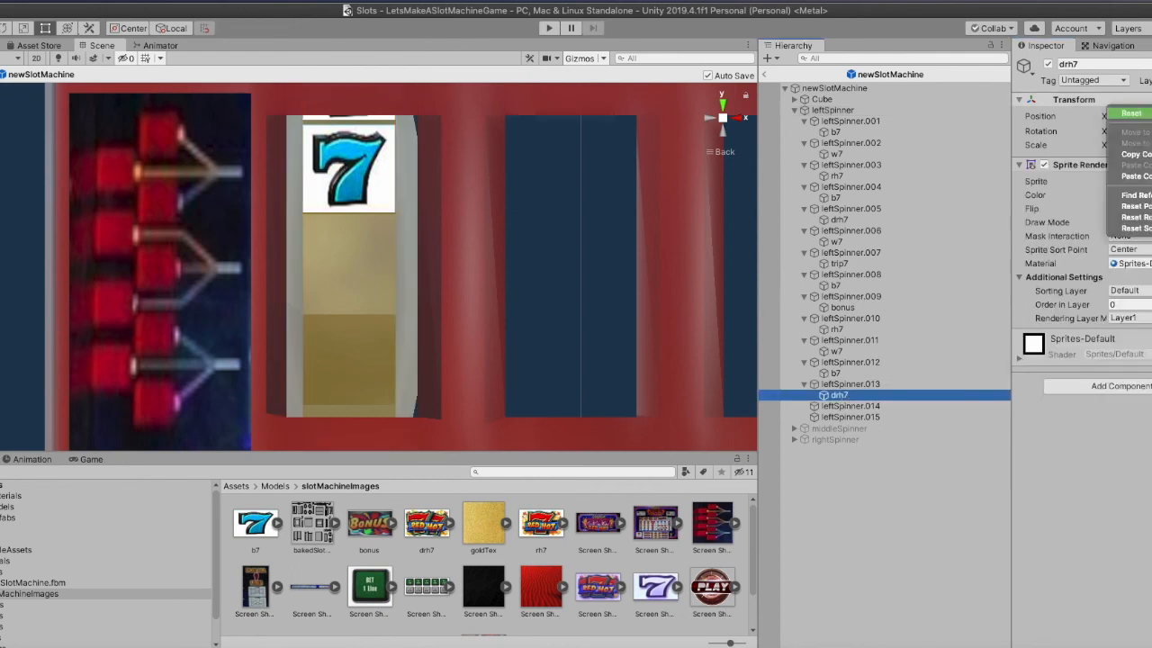
click(1135, 177)
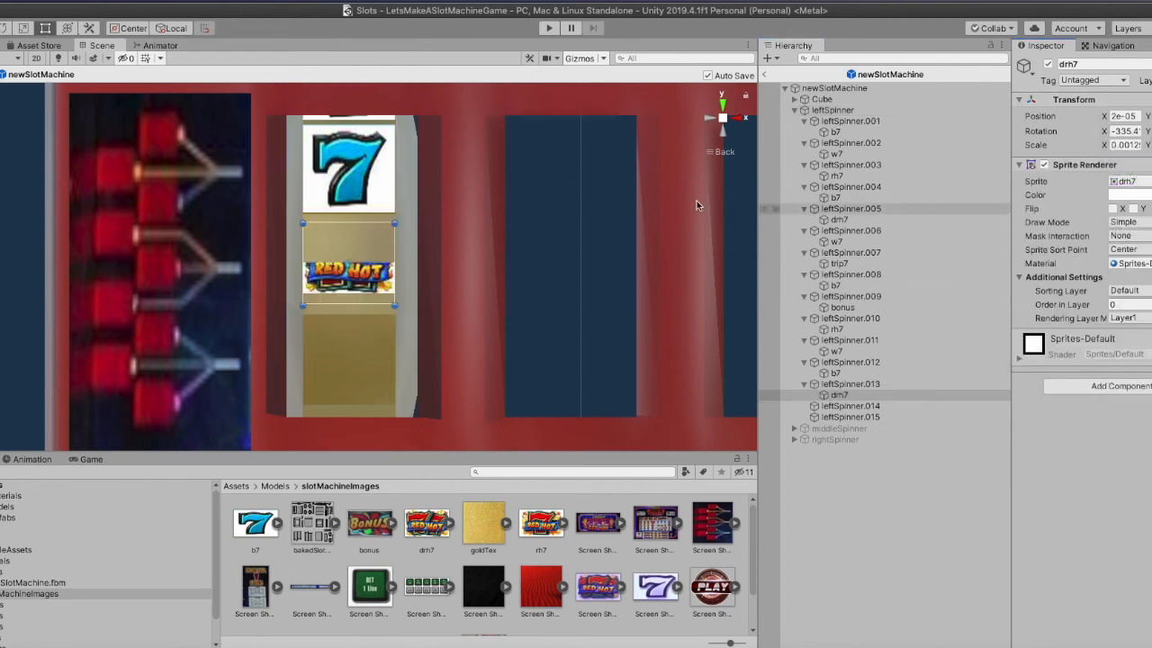
Rotate the drh7 sprite to about -374 degrees on X, parallel to the leftSpinner.013 face, and move it slightly outward
click(5, 28)
drag(346, 243, 344, 312)
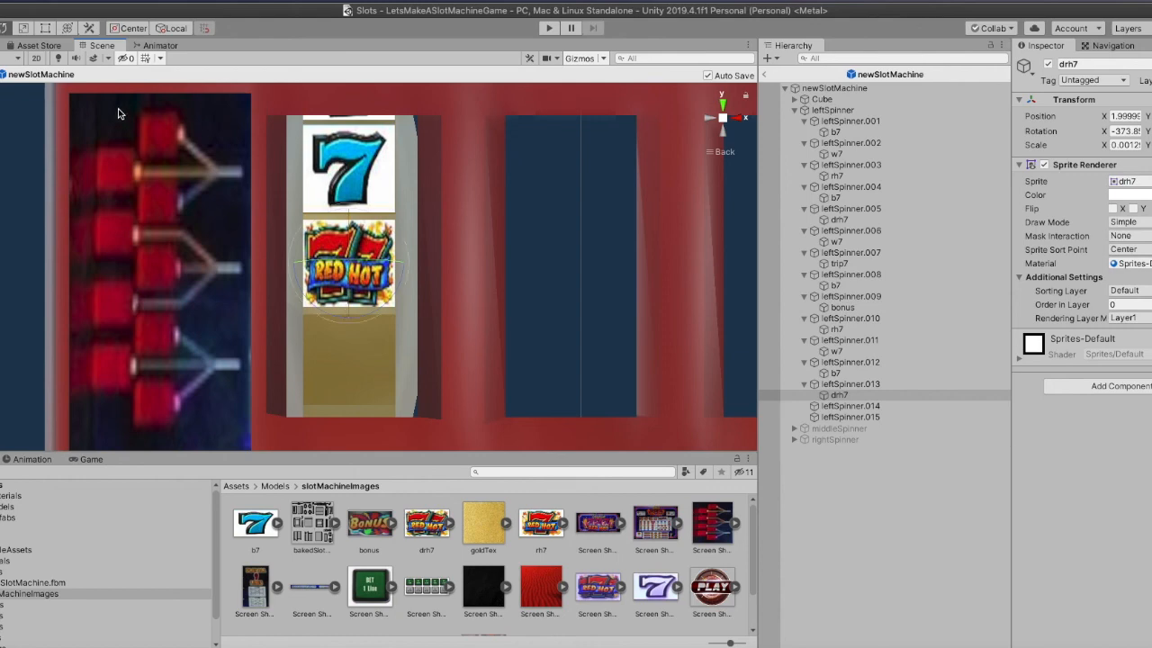
click(0, 28)
right_drag(497, 198, 283, 265)
drag(399, 264, 393, 260)
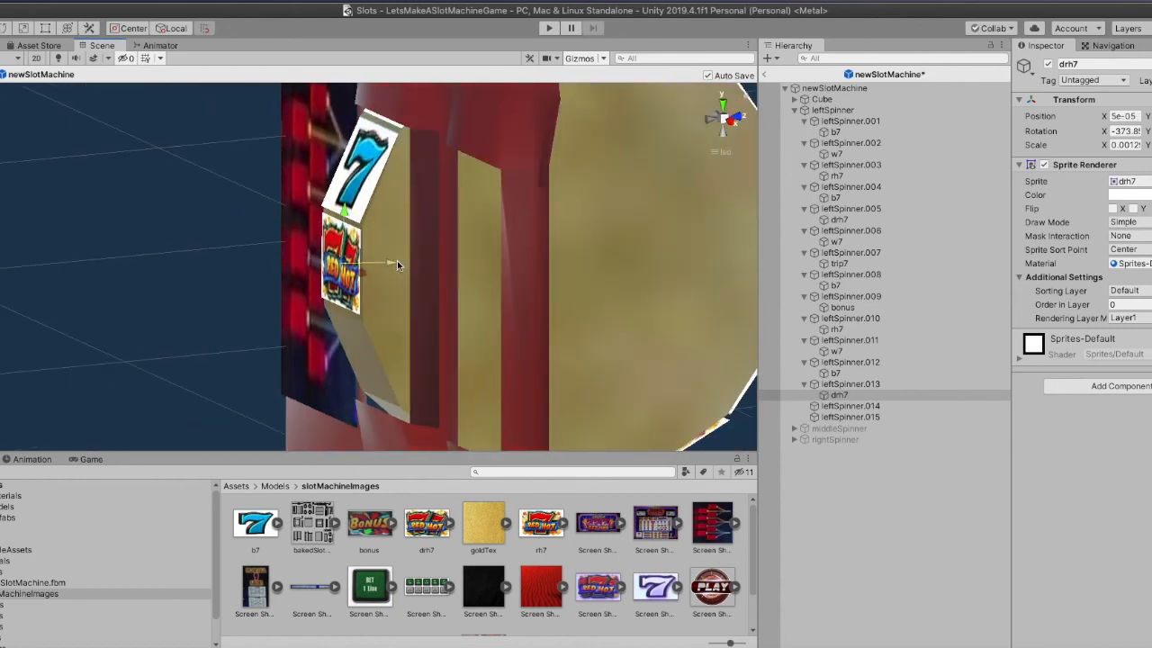
Stretch the drh7 sprite vertically with the Rect tool to fill the leftSpinner.013 face, and check its fit from an angle
click(713, 125)
click(45, 27)
drag(345, 308, 344, 312)
mouse_move(444, 282)
right_down()
mouse_move(272, 280)
mouse_move(441, 296)
right_up()
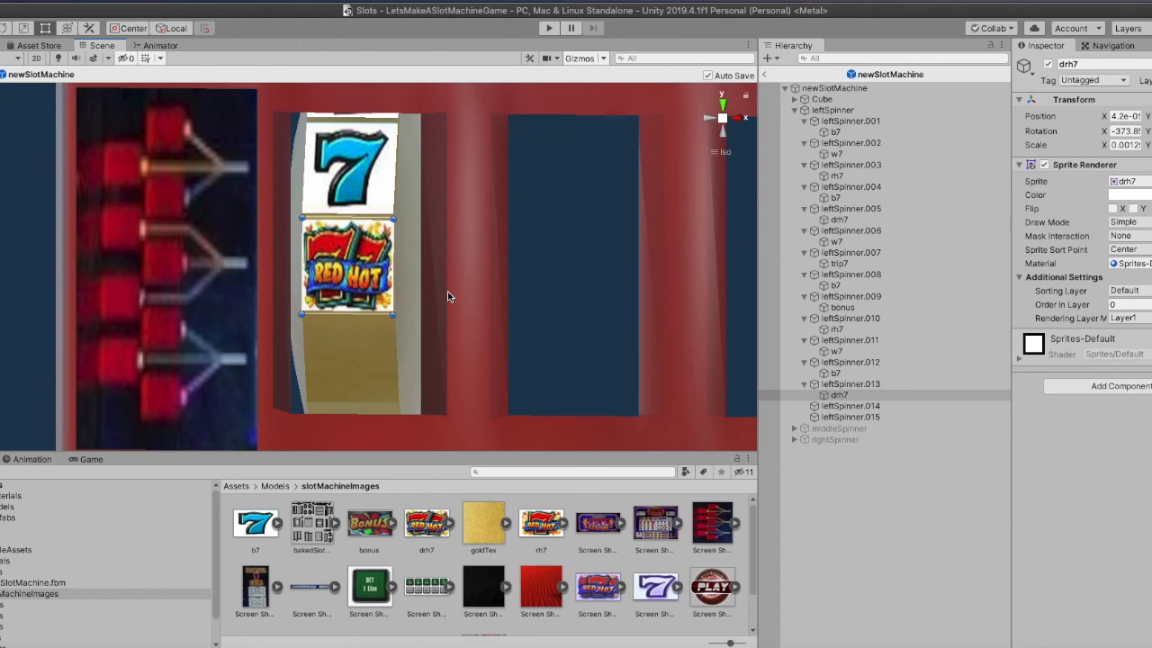
Compute 378 plus 24 in Calculator and set leftSpinner's rotation to 402 degrees in Unity
click(832, 111)
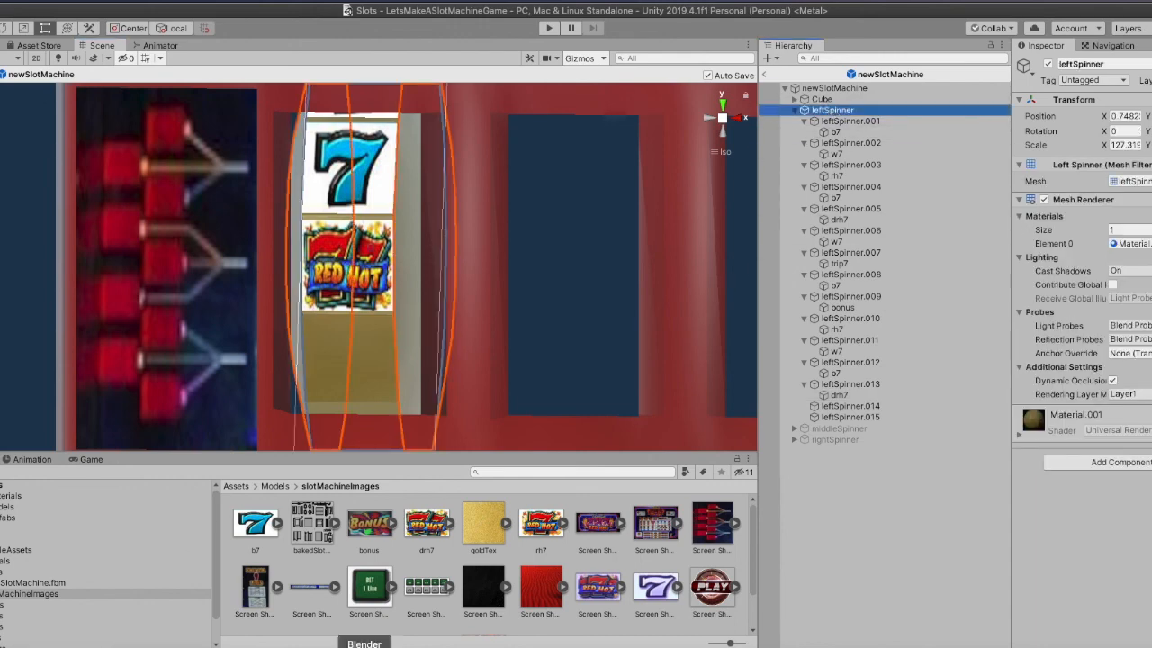
click(1077, 646)
click(250, 216)
click(170, 213)
click(132, 181)
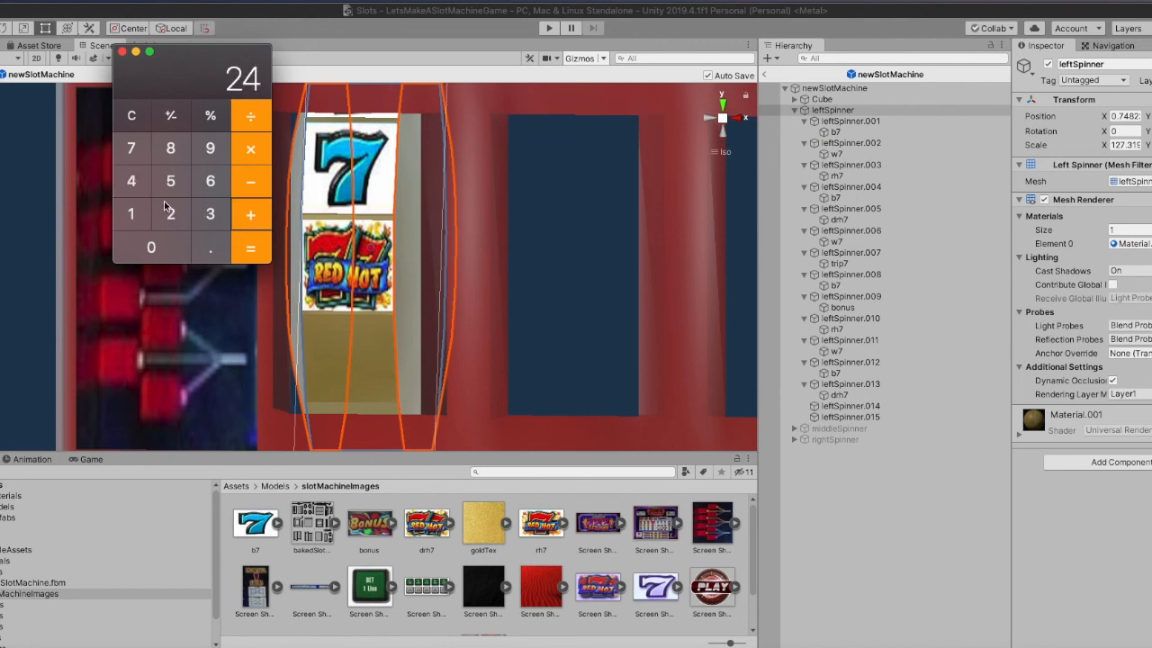
click(249, 247)
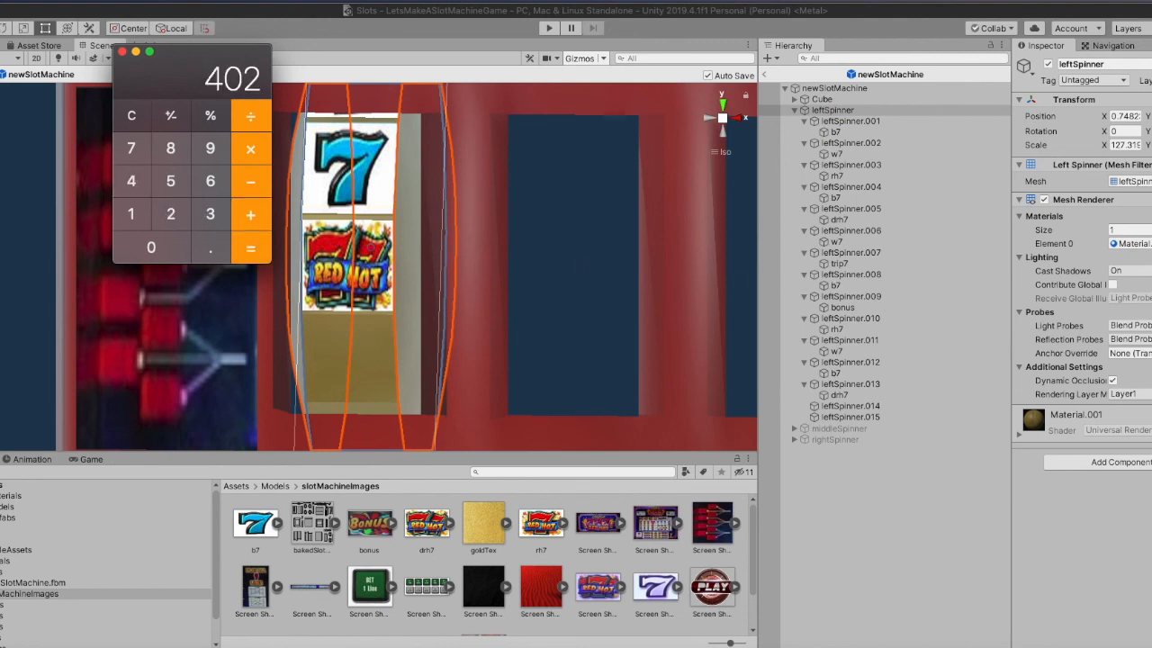
click(1148, 132)
text(402)
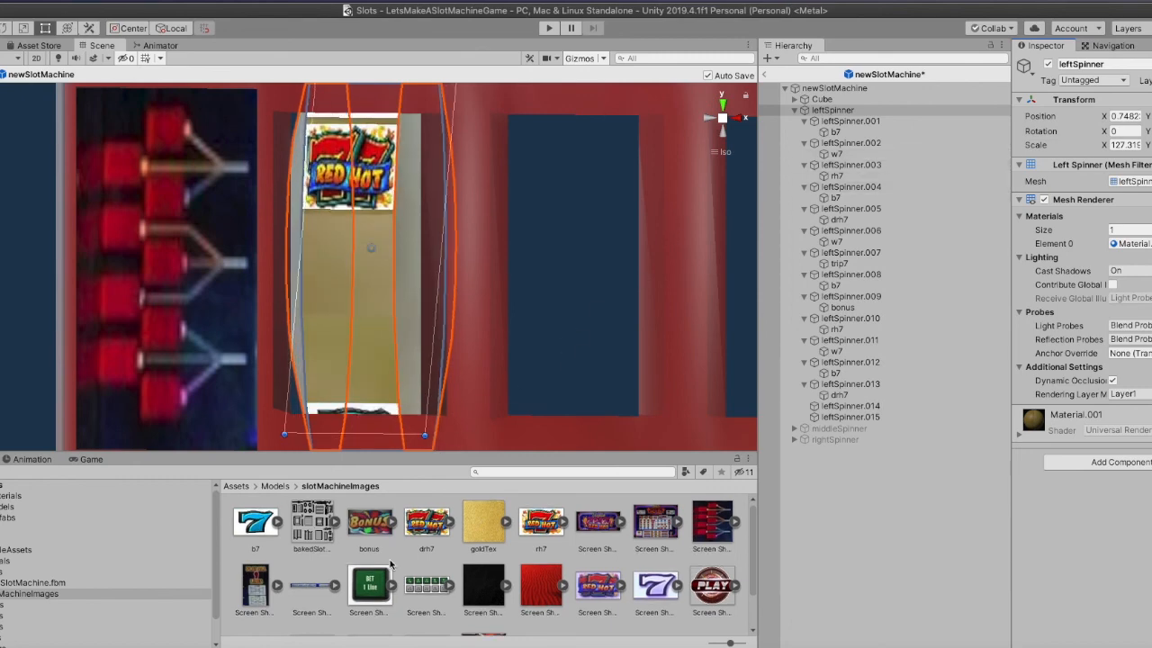
Add the w7 sprite under leftSpinner.014 and give it the Transform values of the b7 sprite under leftSpinner.012
scroll(392, 565, down, 1)
drag(426, 609, 842, 410)
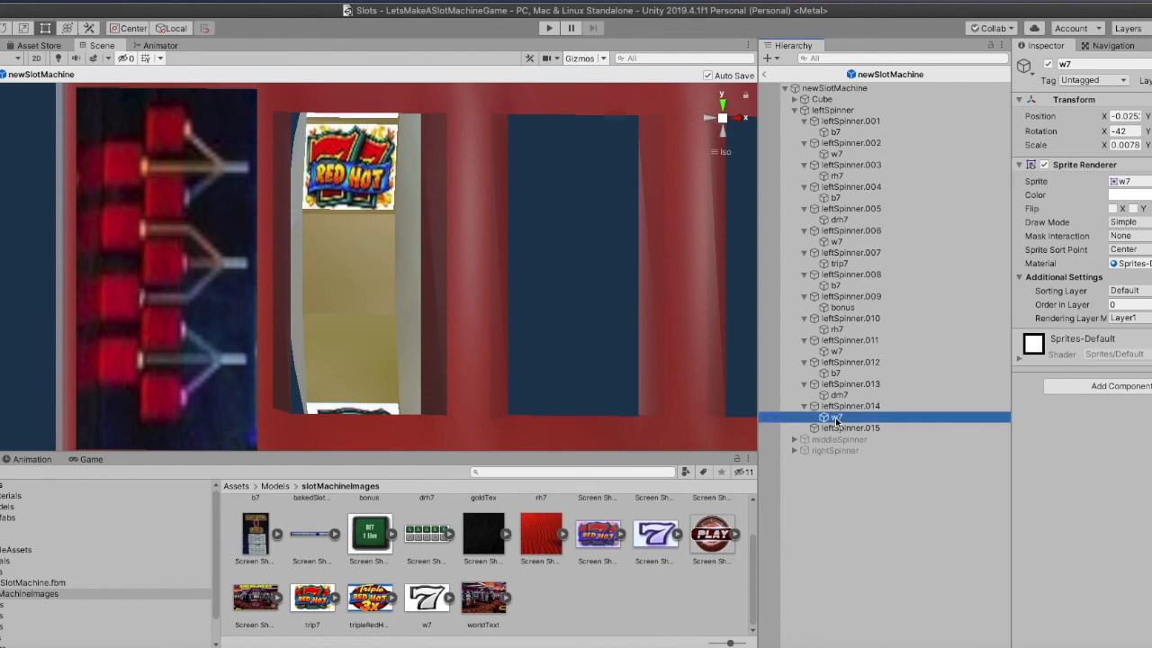
click(835, 373)
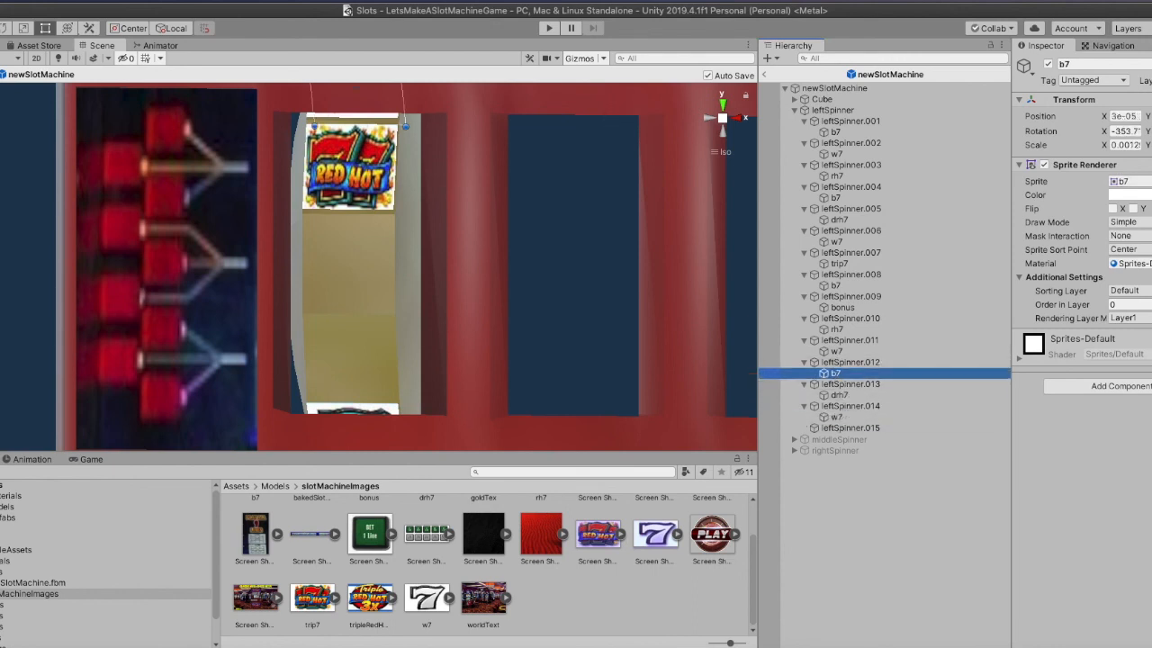
right_click(1107, 101)
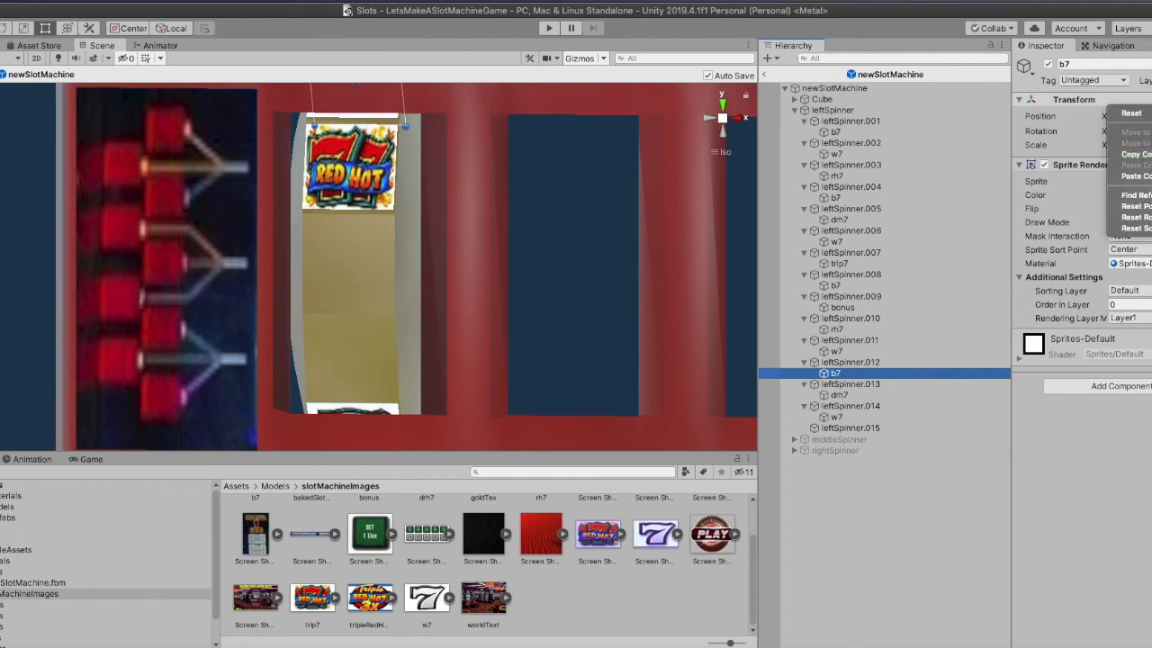
click(1135, 154)
click(835, 416)
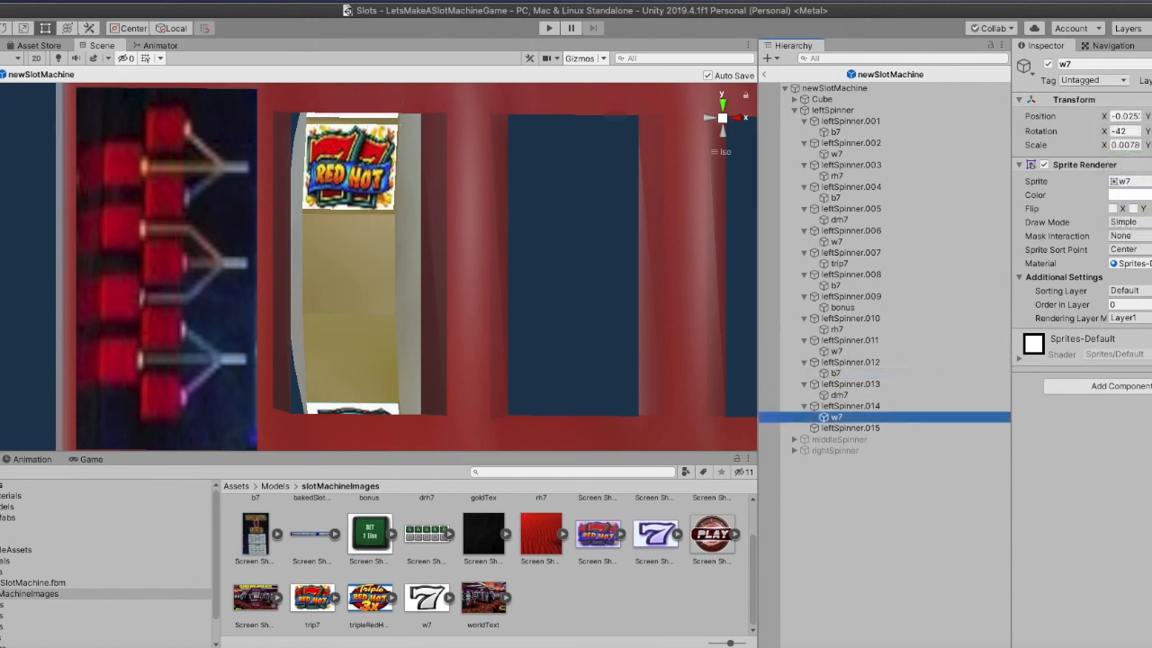
right_click(1106, 101)
click(1136, 176)
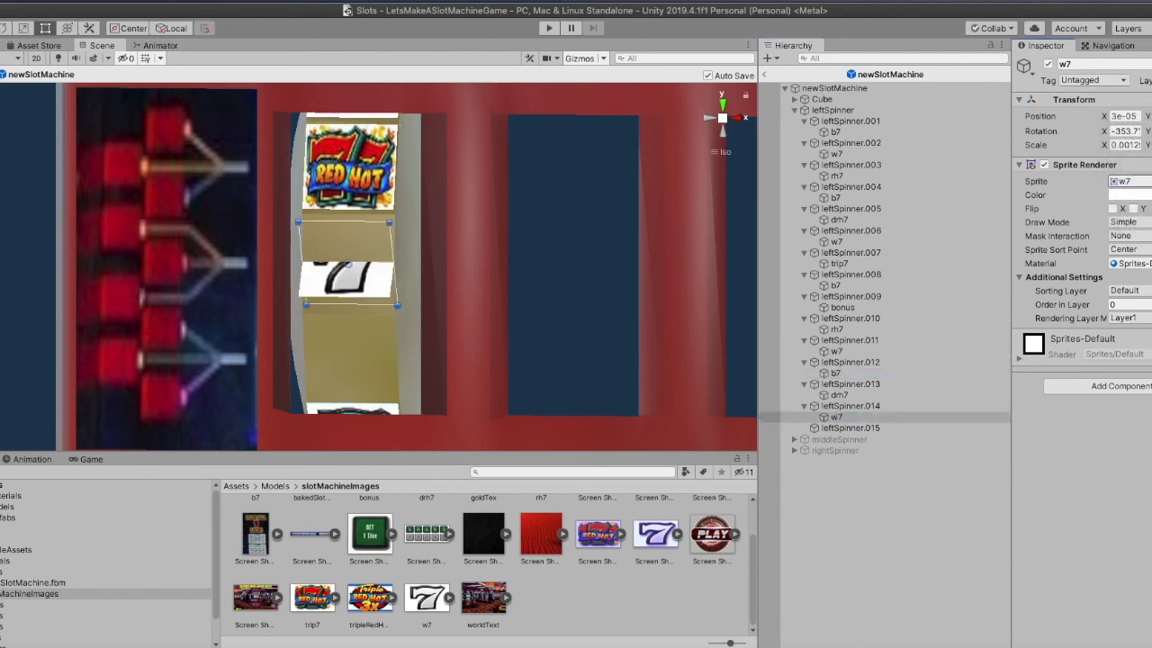
Rotate the w7 sprite to about -396 degrees on X and stretch it vertically with the Rect tool to fit the leftSpinner.014 face
drag(729, 117, 713, 122)
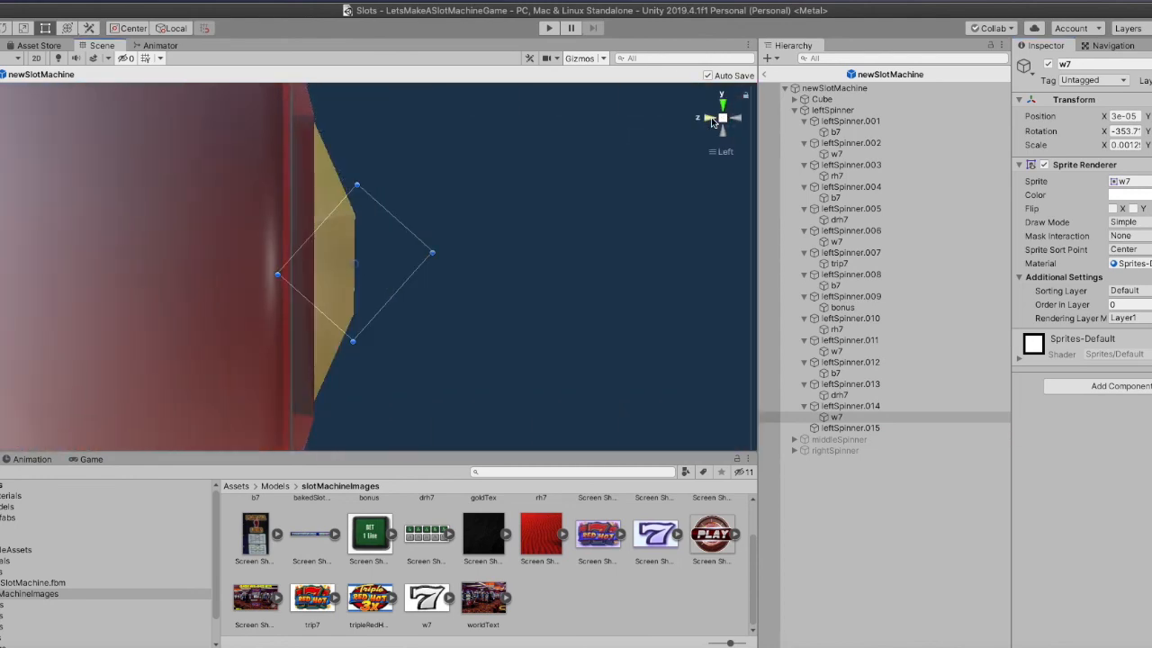
click(733, 118)
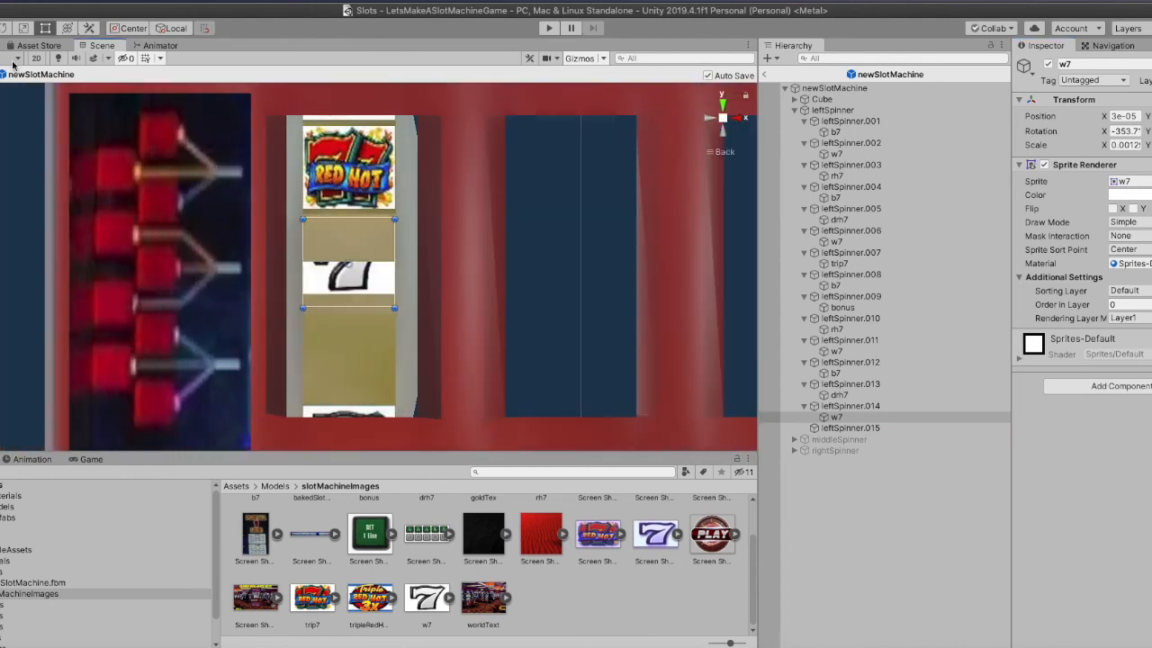
click(5, 28)
mouse_move(364, 210)
mouse_down()
mouse_move(350, 226)
mouse_move(348, 212)
mouse_up()
click(45, 28)
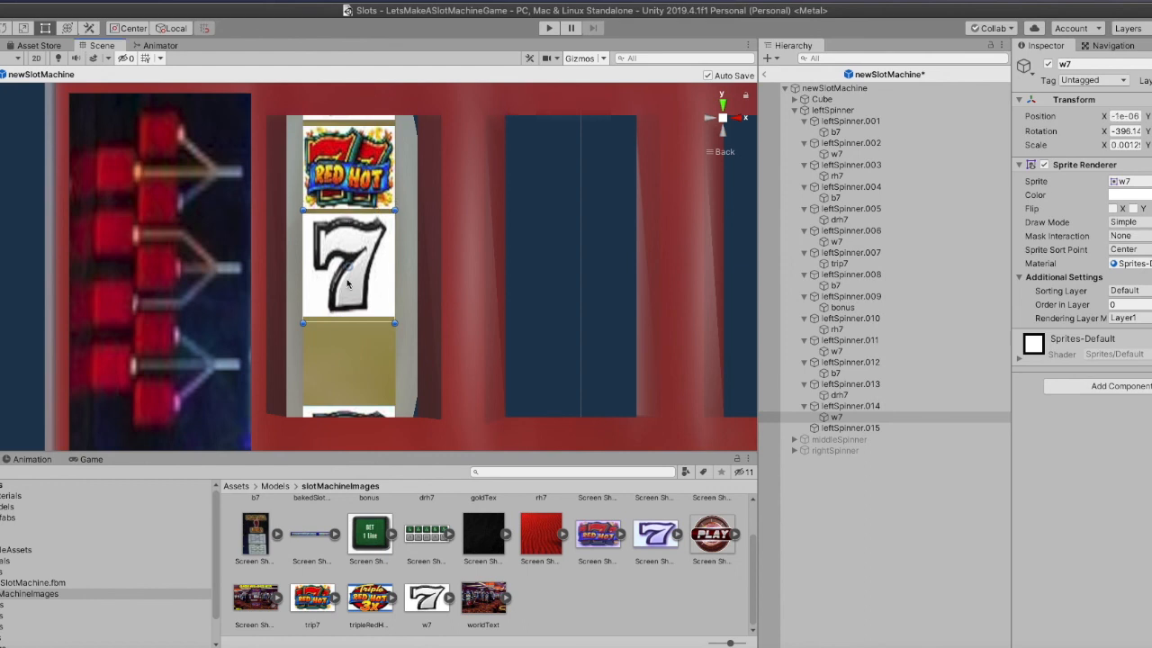
drag(351, 322, 449, 303)
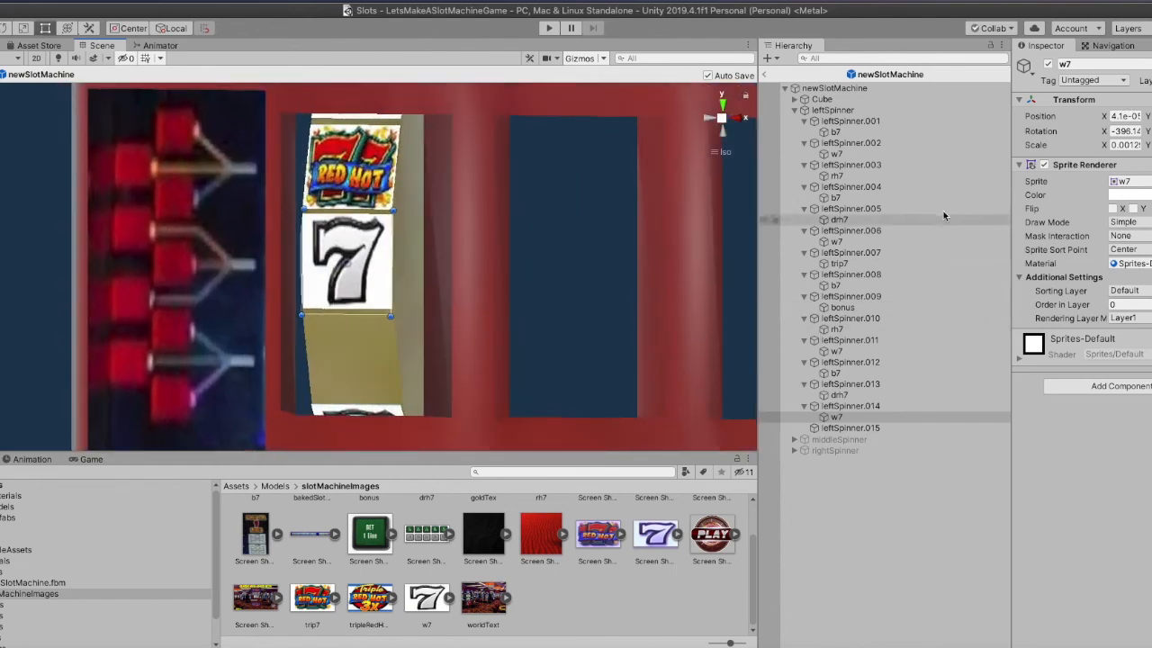
Add 24 to the current rotation in Calculator and set leftSpinner's rotation to 426 degrees in Unity
click(830, 109)
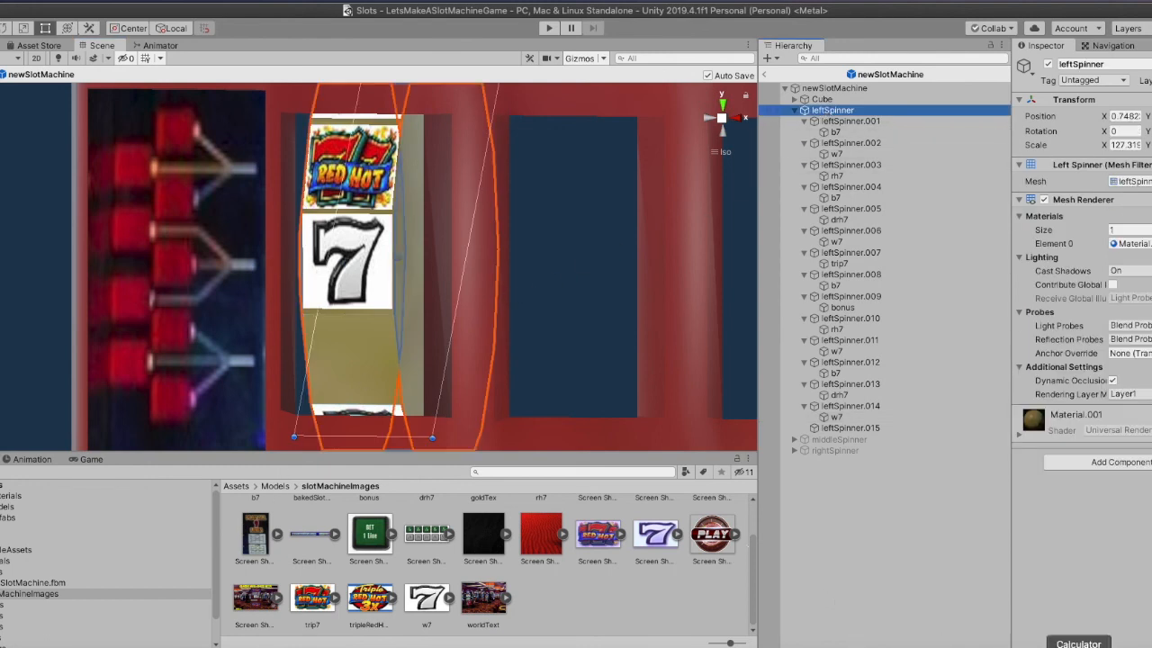
click(1078, 646)
click(259, 223)
click(173, 216)
click(133, 184)
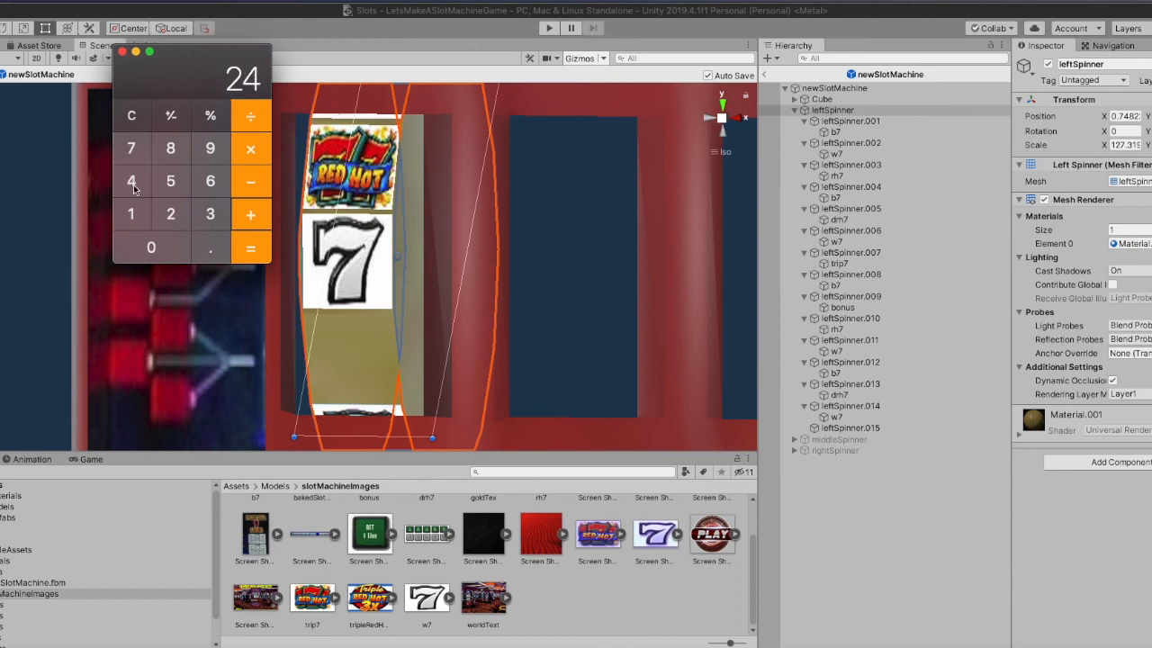
click(265, 251)
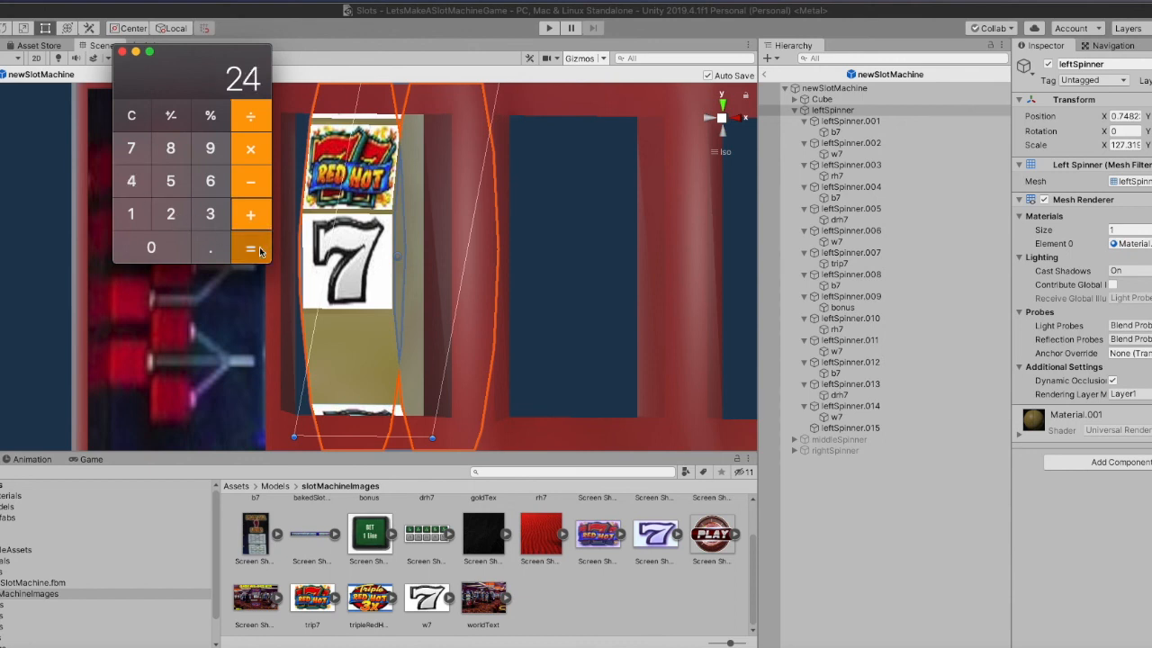
click(1151, 159)
text(426)
key(Return)
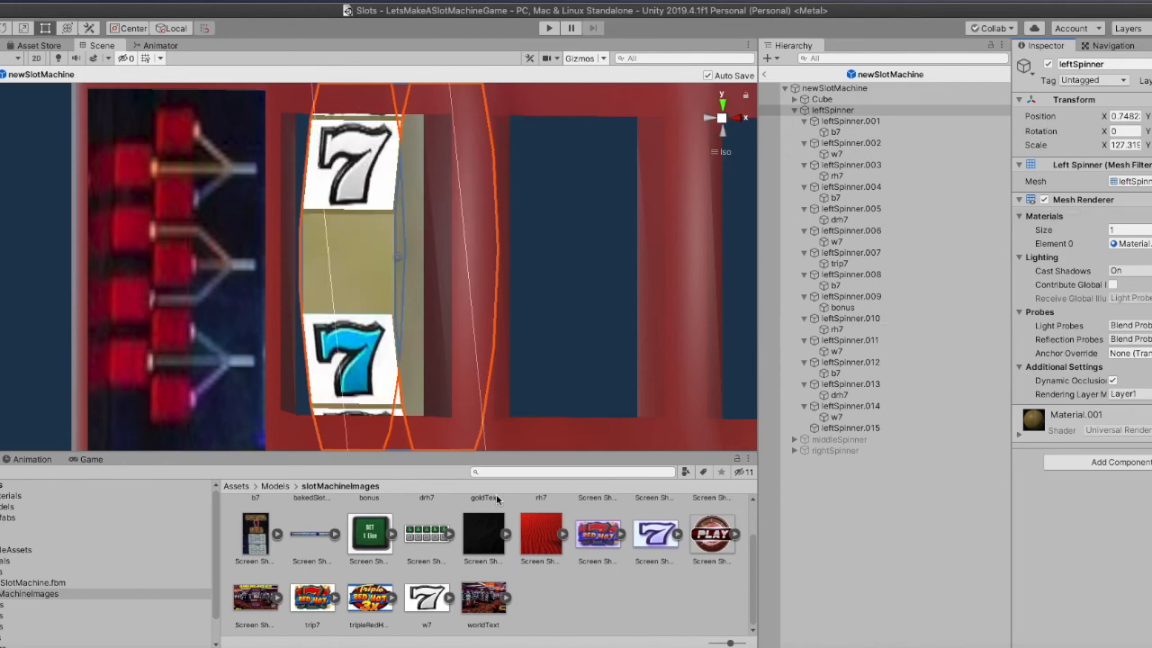
Add the rh7 sprite under leftSpinner.015 and give it the Transform values of the drh7 sprite under leftSpinner.013
scroll(442, 378, down, 1)
scroll(387, 516, up, 1)
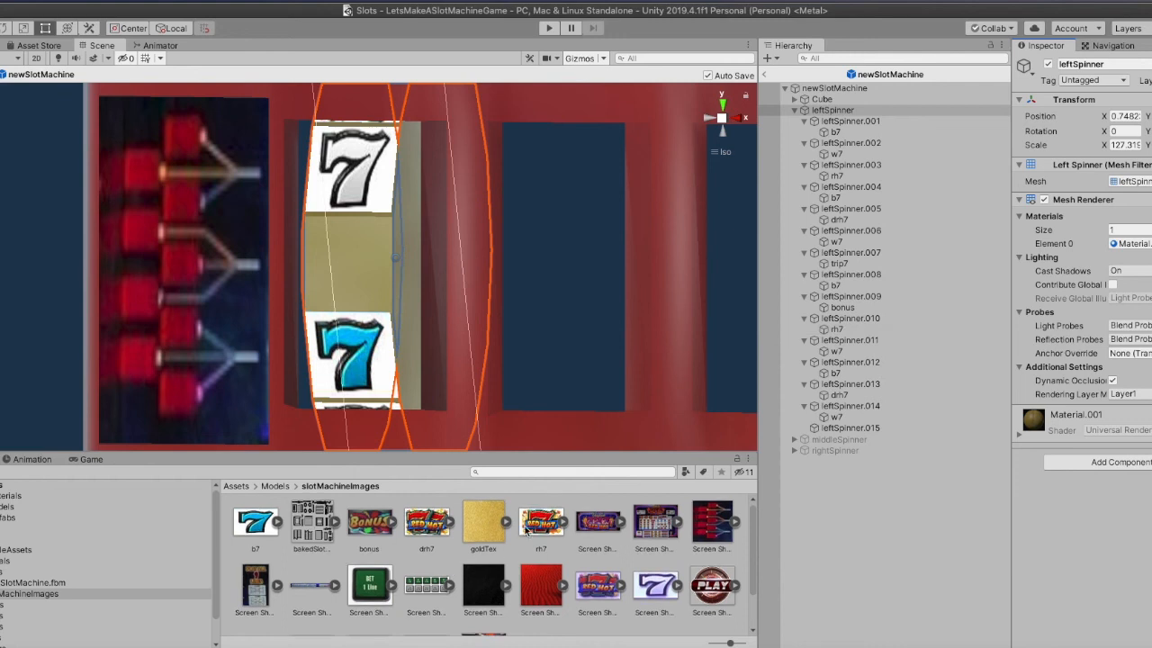
drag(527, 530, 848, 428)
click(839, 395)
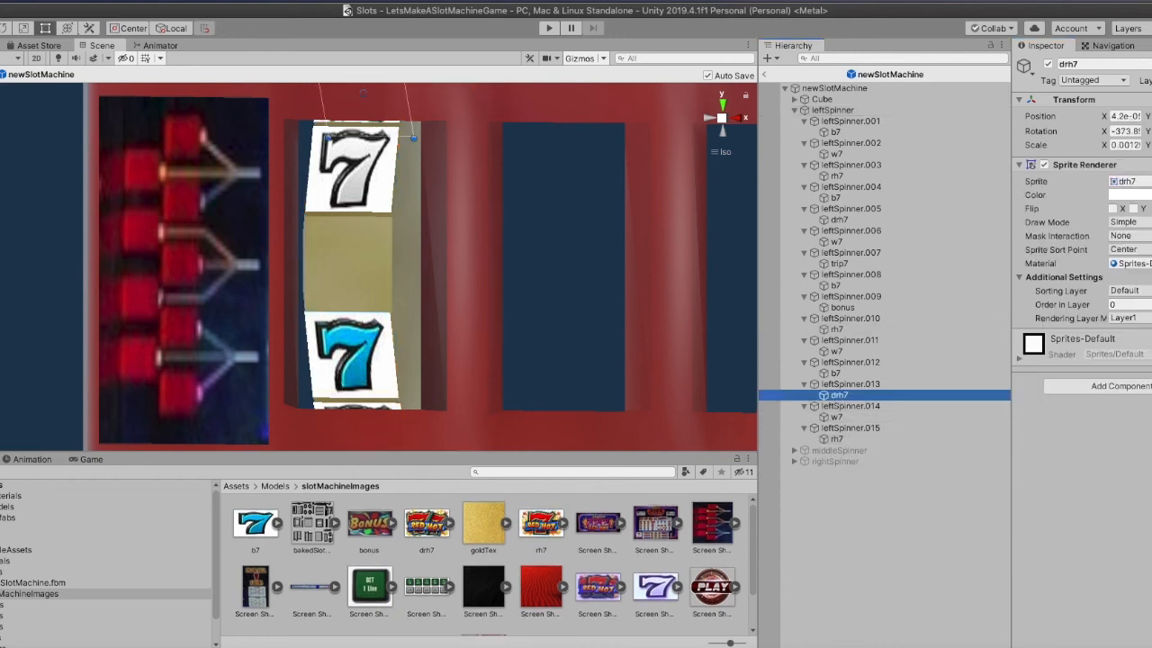
right_click(1105, 100)
click(1136, 154)
click(837, 438)
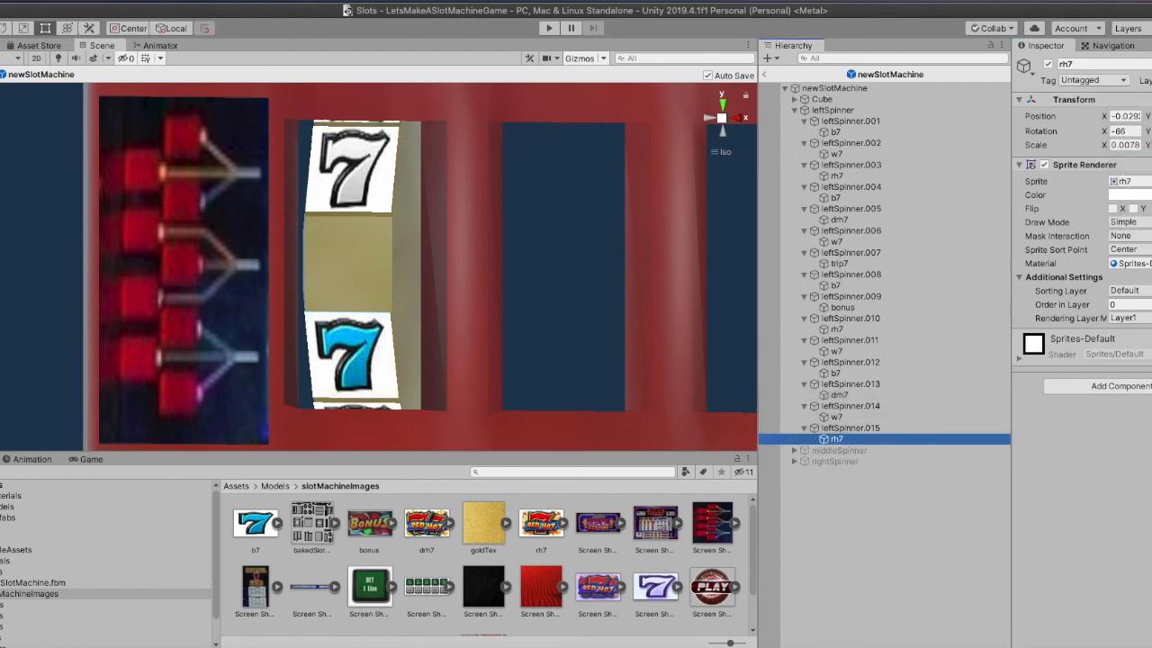
right_click(1105, 101)
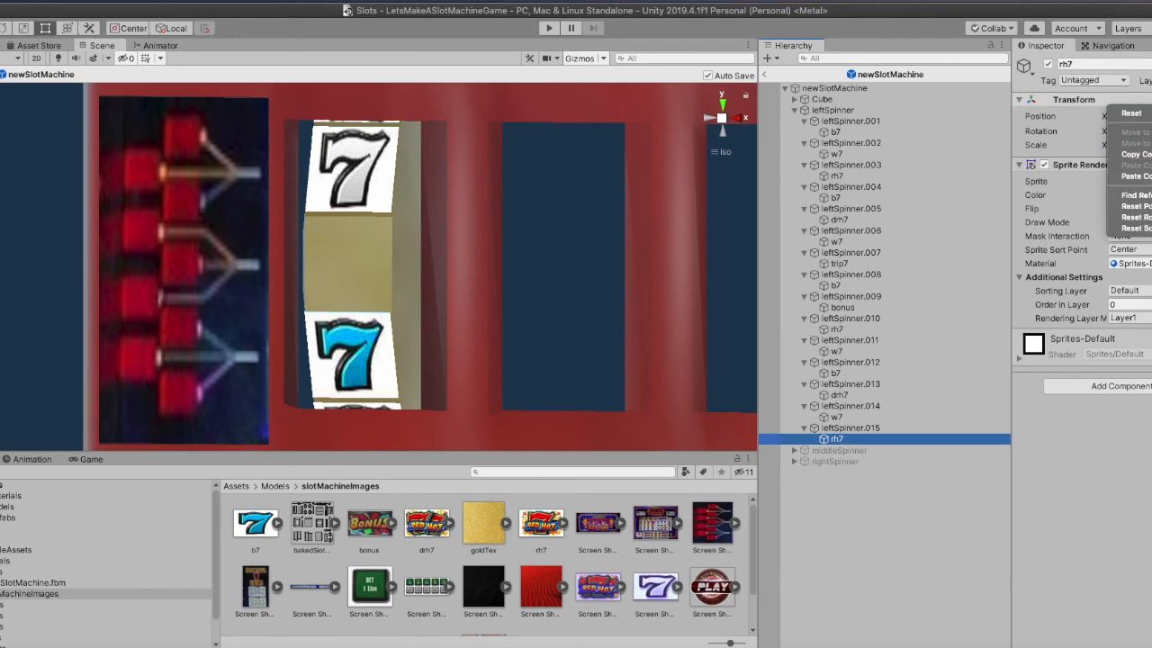
click(1135, 177)
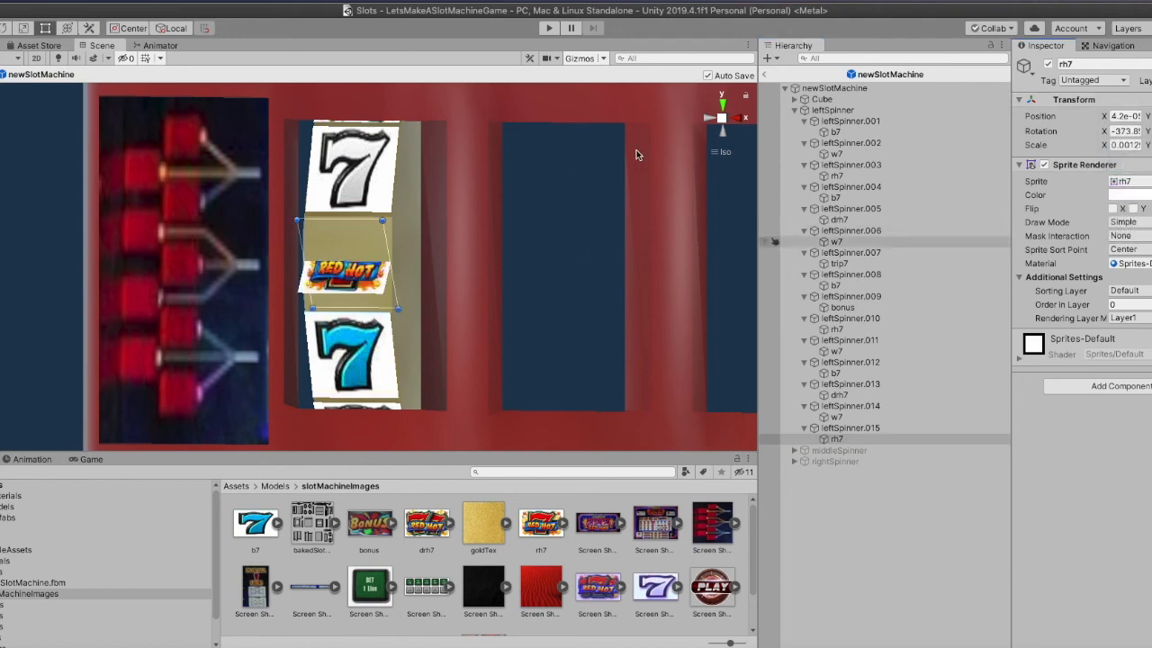
Rotate the rh7 sprite to about -420 degrees on X so it lies parallel to the leftSpinner.015 face, and save
click(737, 118)
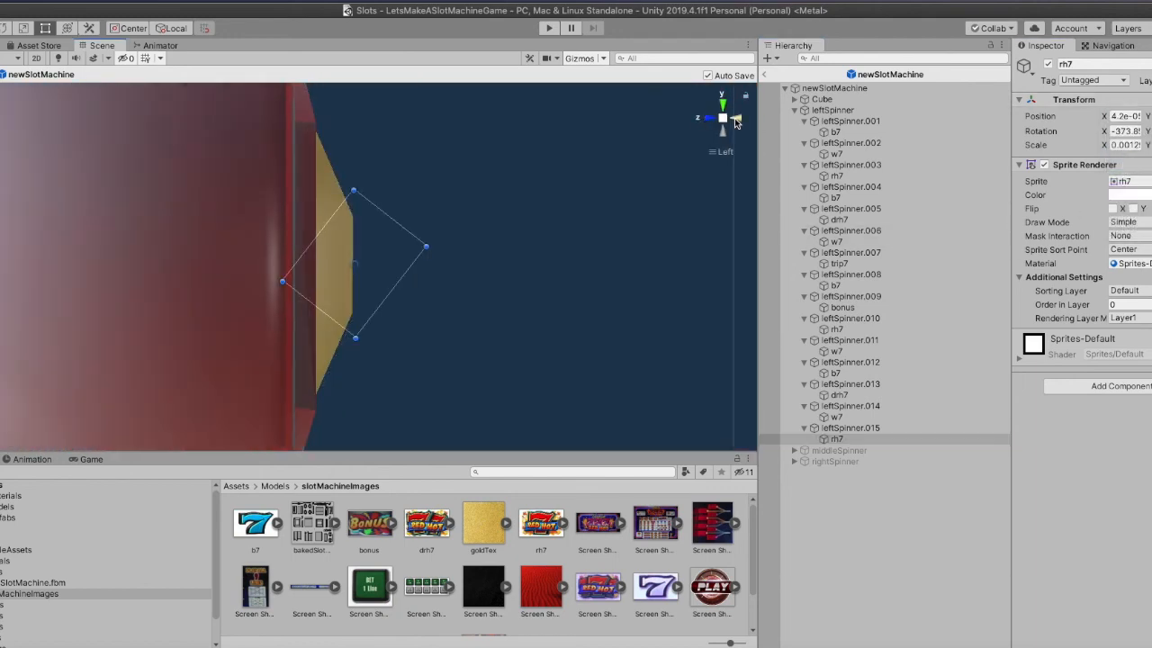
click(737, 118)
key(e)
drag(346, 218, 347, 266)
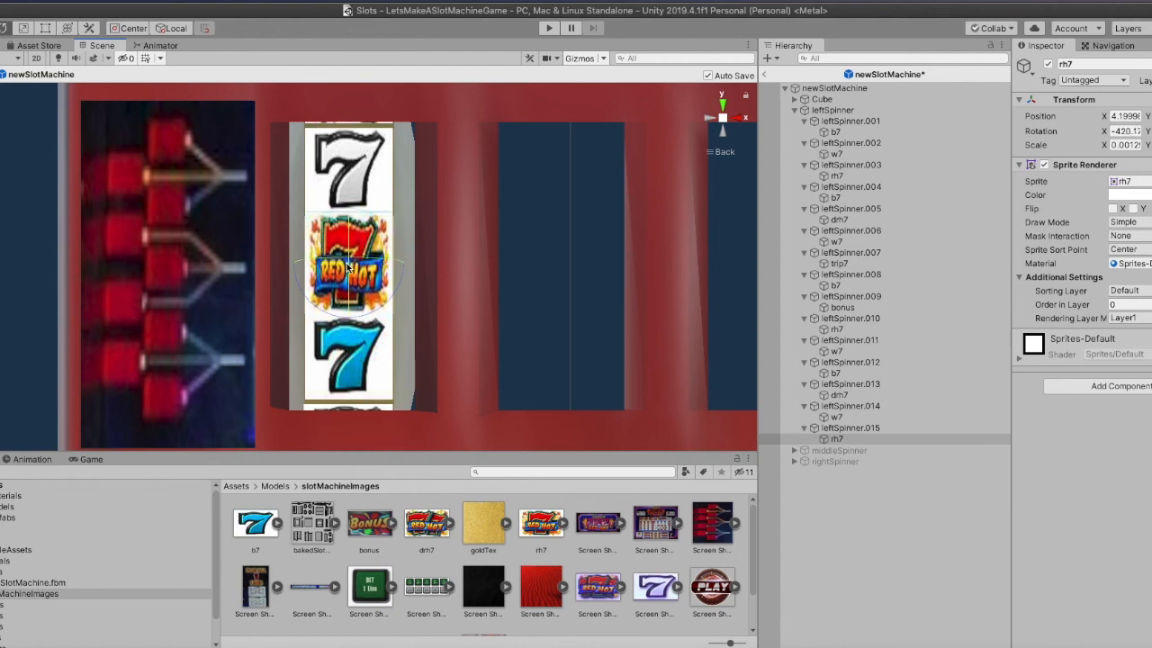
key(super+s)
Shorten the rh7 sprite slightly at its lower and upper edges with the Rect tool to fit its face, and save
key(t)
drag(354, 320, 353, 309)
key(super+s)
drag(359, 208, 359, 214)
key(super+s)
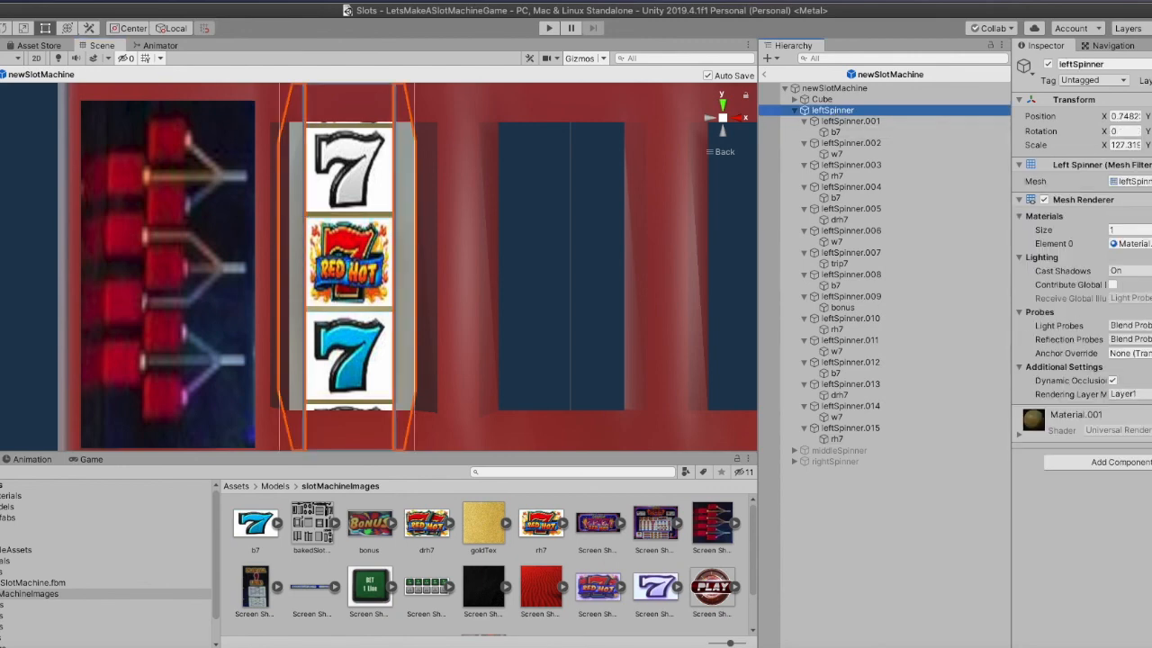
Rotate leftSpinner to check the sprites around the whole reel, and collapse its child objects
drag(1148, 131, 812, 184)
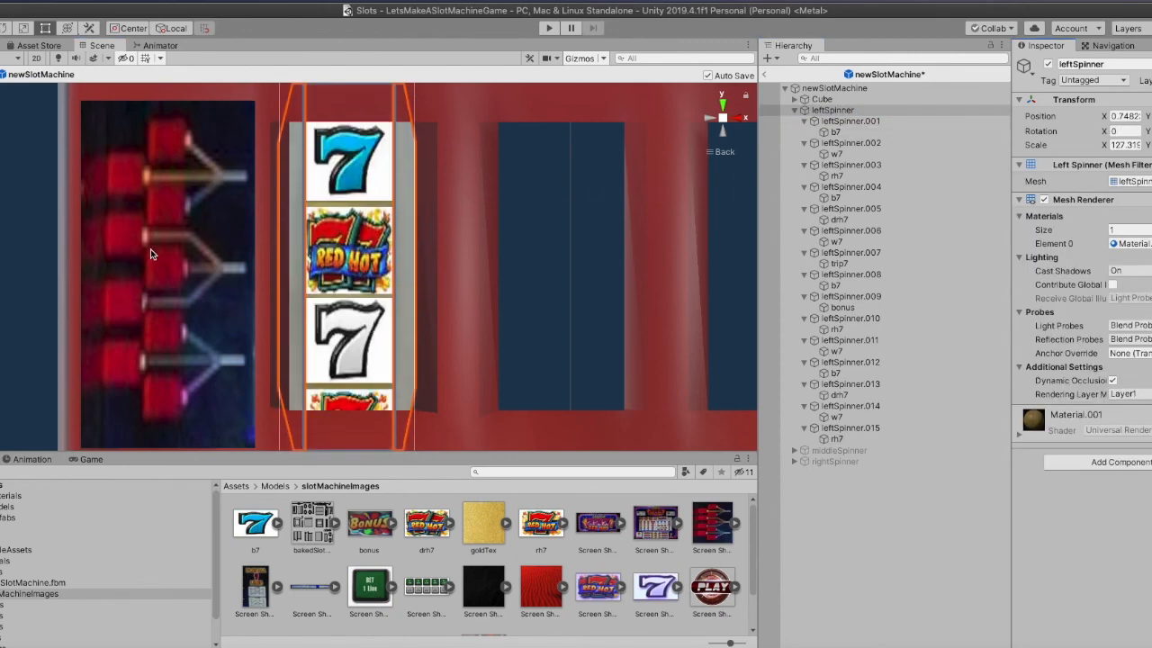
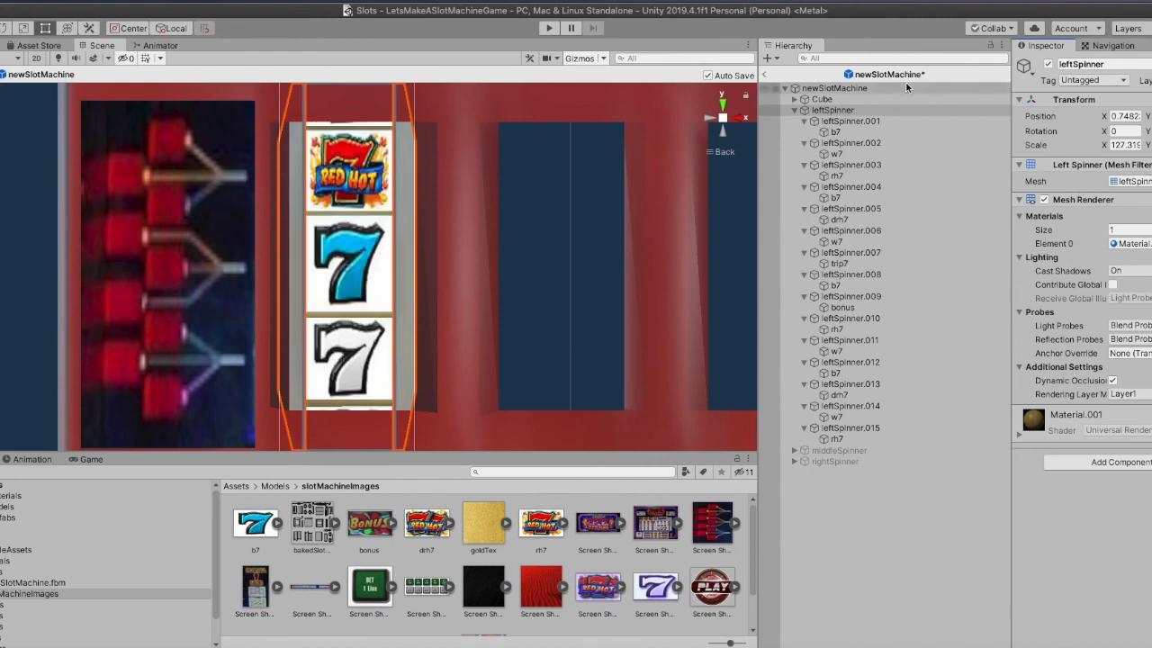
click(795, 110)
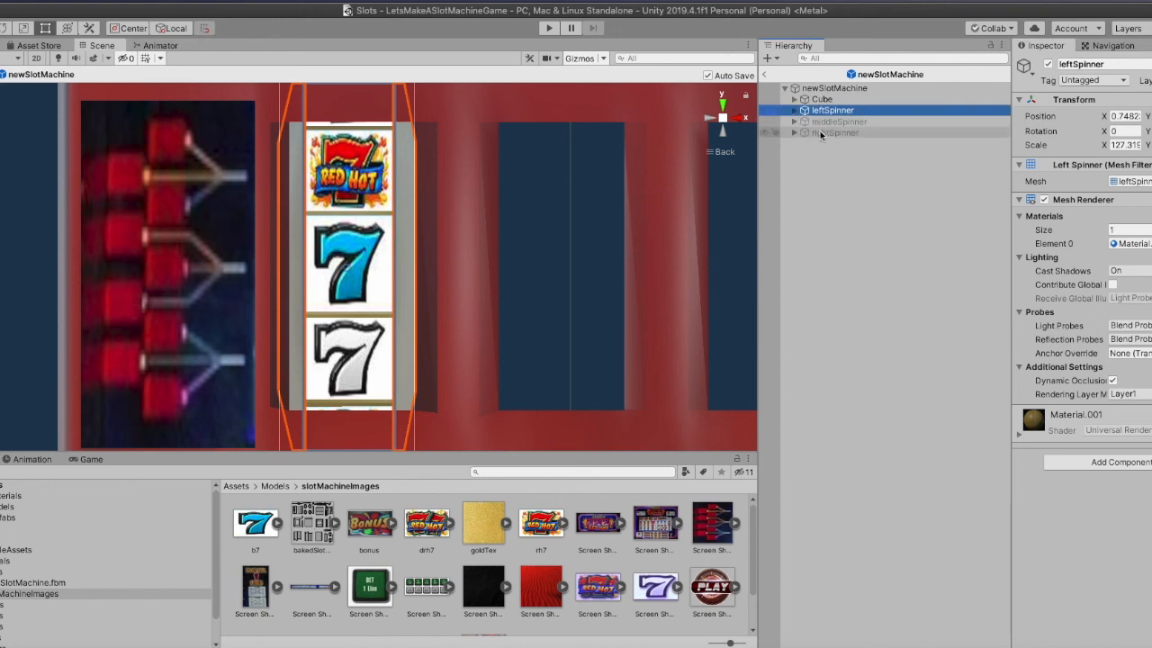
Activate the hidden middleSpinner and rightSpinner objects together
click(820, 123)
shift+click(820, 133)
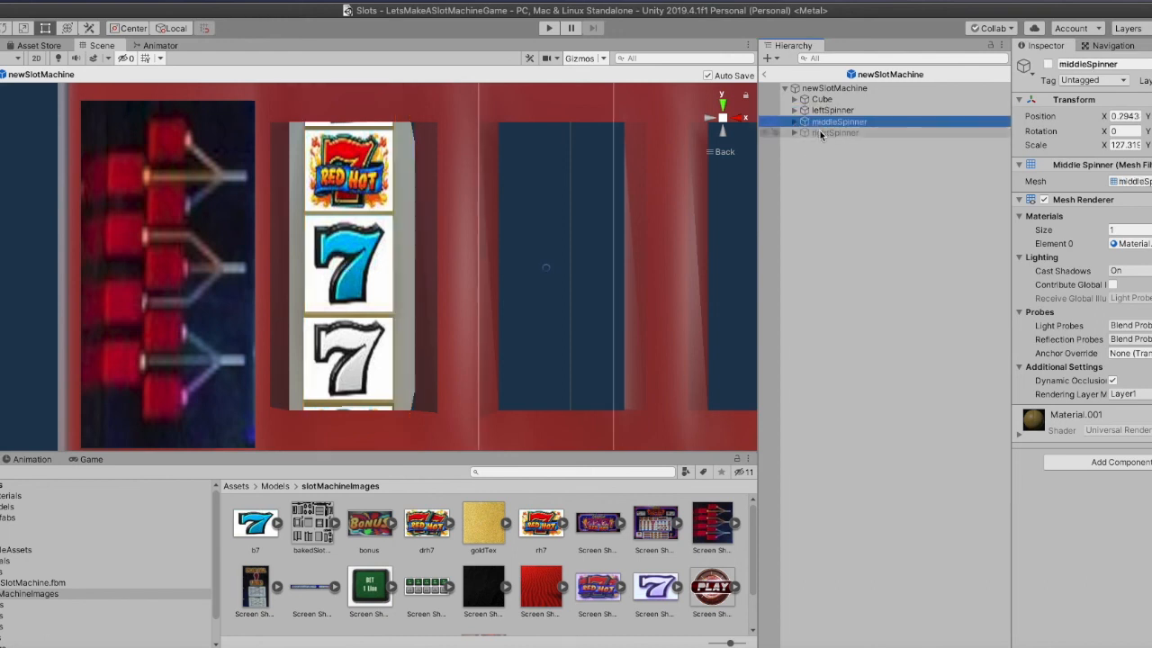
click(1047, 63)
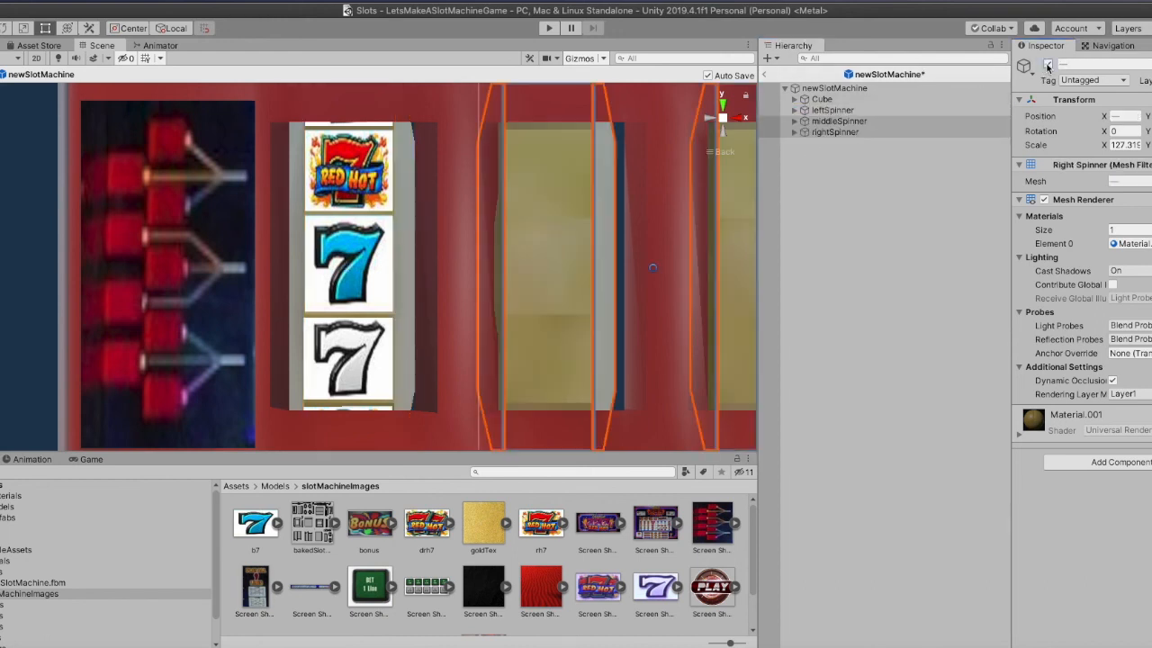
Duplicate leftSpinner twice to make two more reels carrying the symbol sprites
click(861, 110)
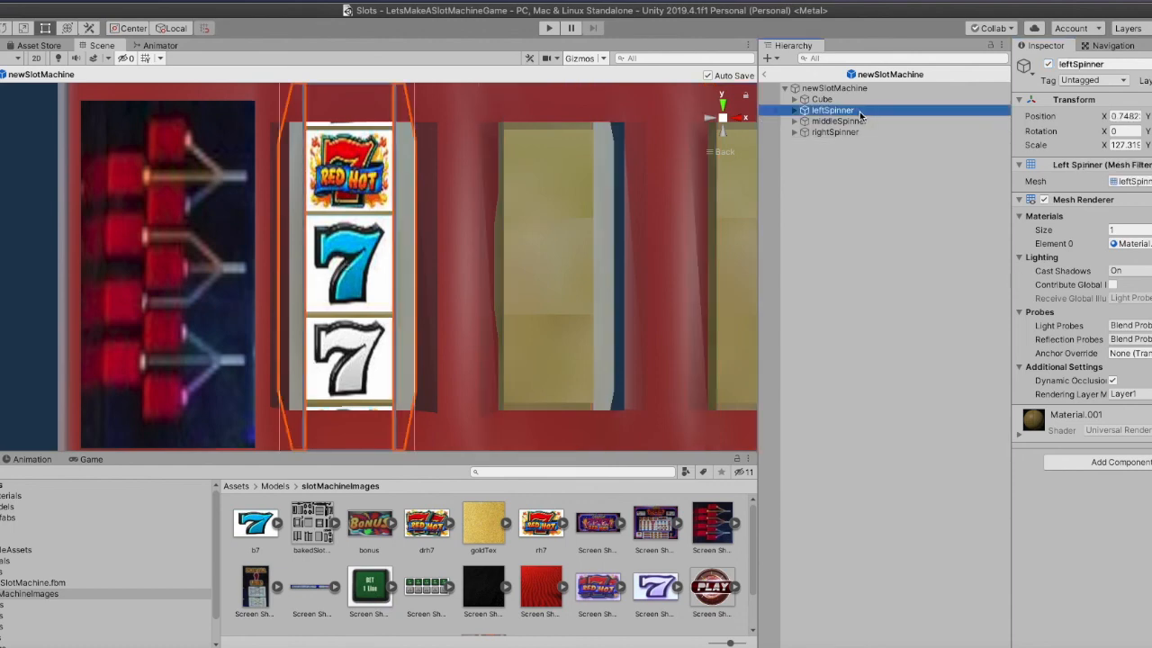
right_click(828, 110)
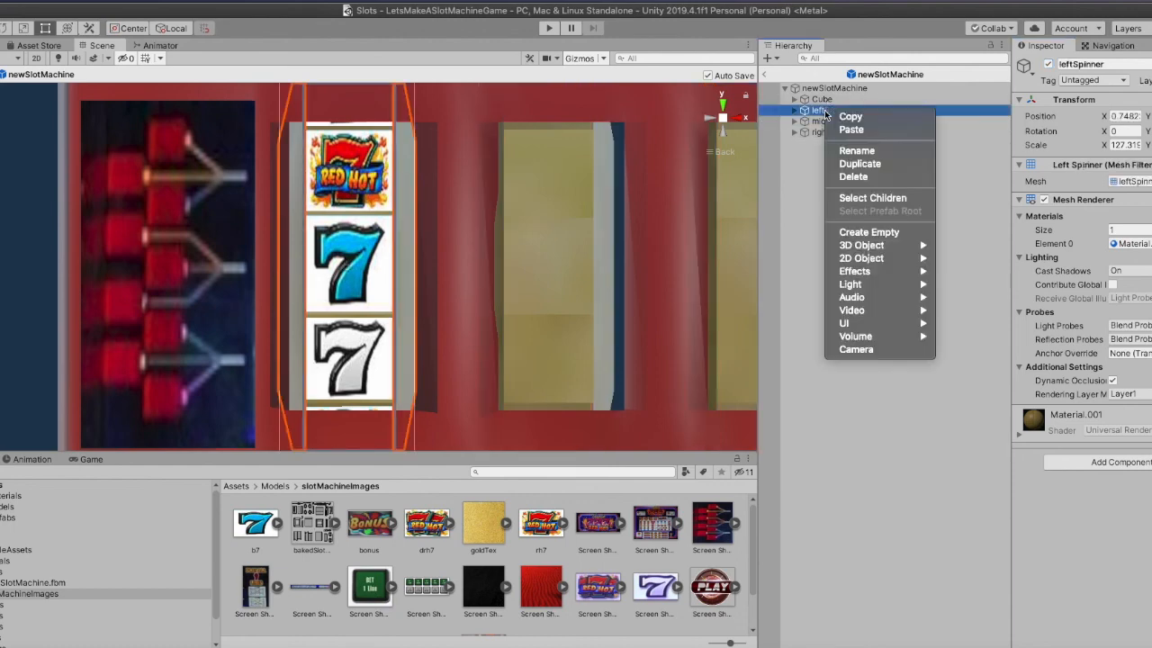
click(856, 165)
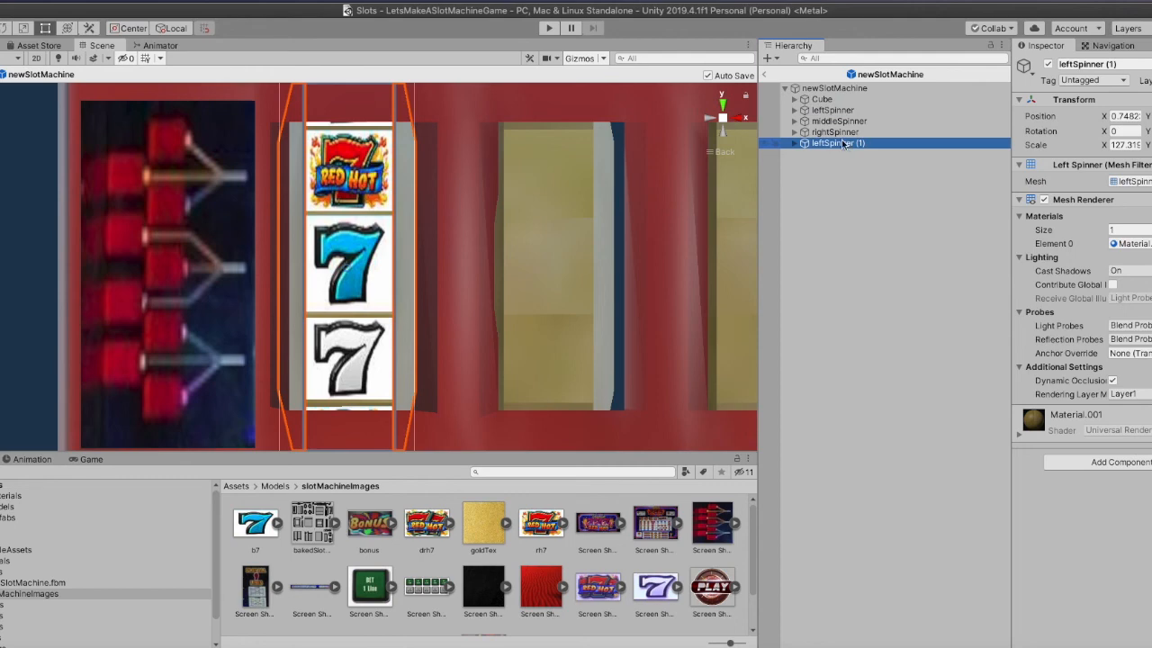
right_click(831, 143)
click(869, 197)
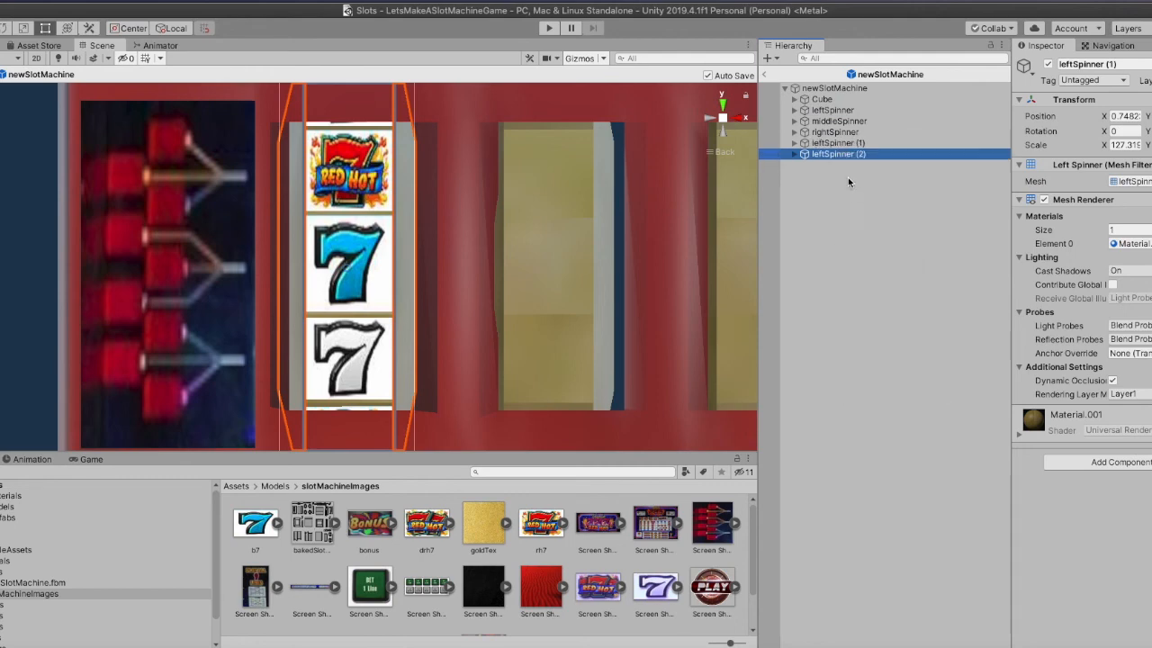
Move both leftSpinner copies together to the middle reel opening, at about 0.292 on X
shift+click(834, 144)
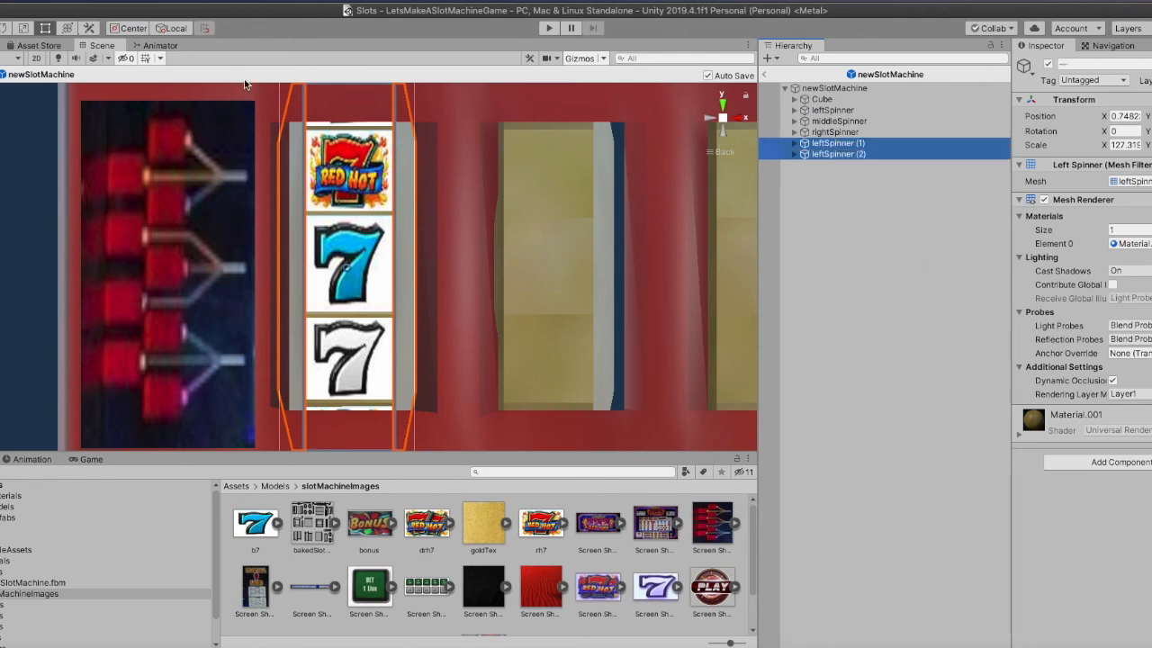
click(0, 28)
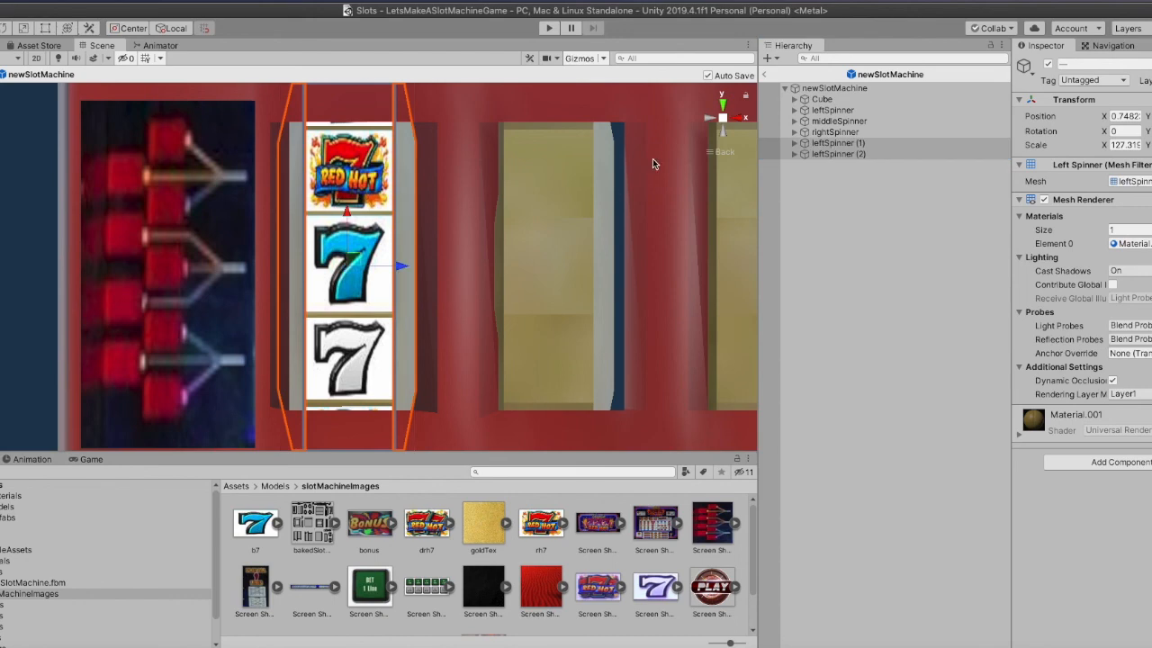
scroll(643, 173, down, 5)
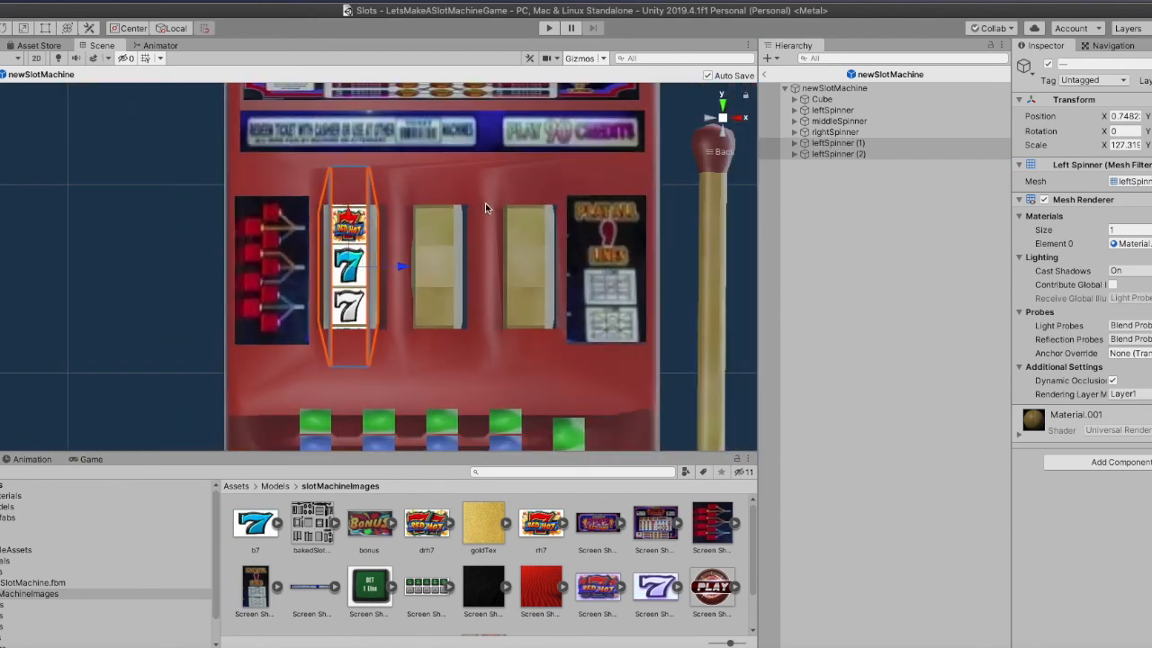
drag(412, 266, 495, 277)
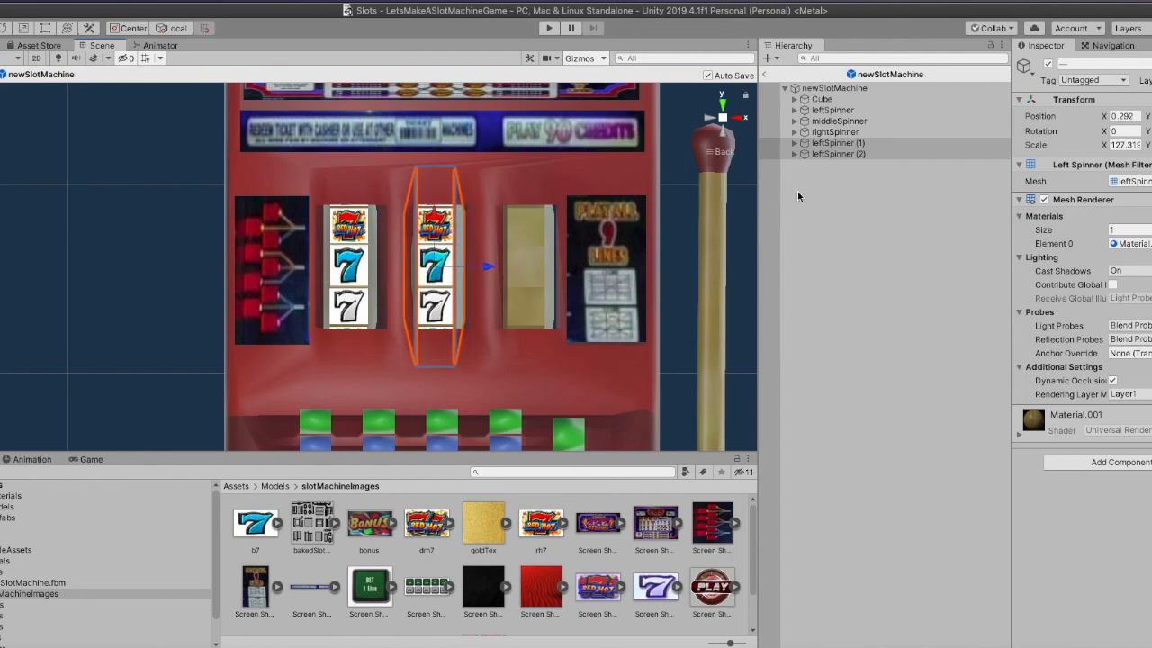
Move the leftSpinner (2) reel copy from the middle opening to the right reel opening, at about -0.19 on X
click(823, 155)
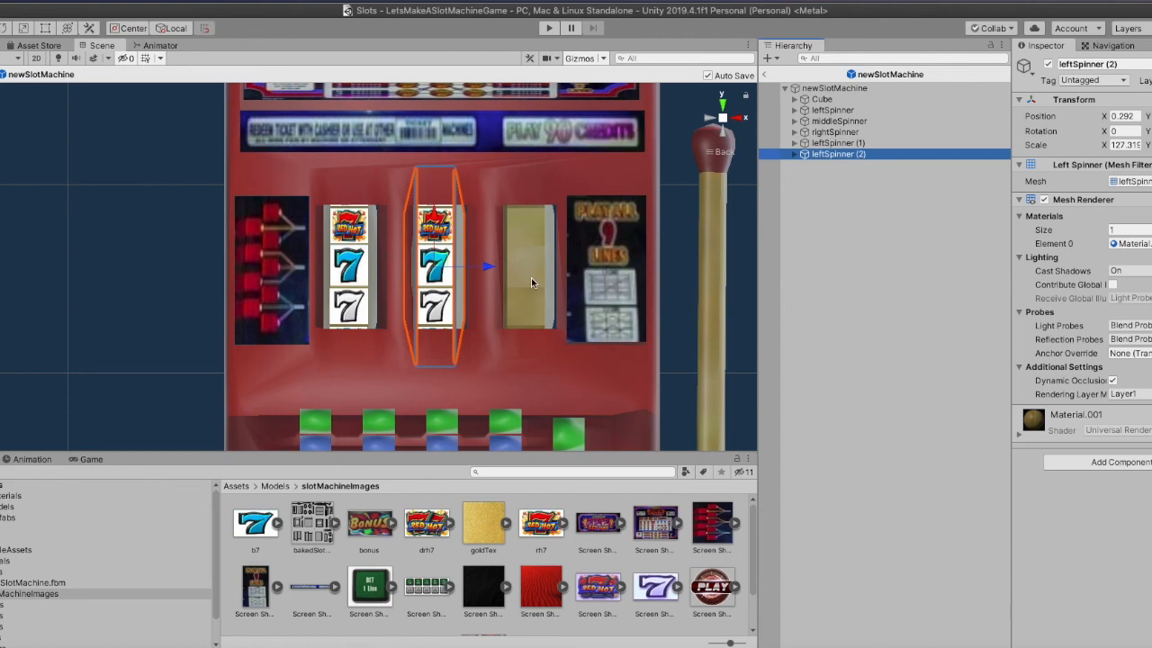
drag(492, 279, 582, 279)
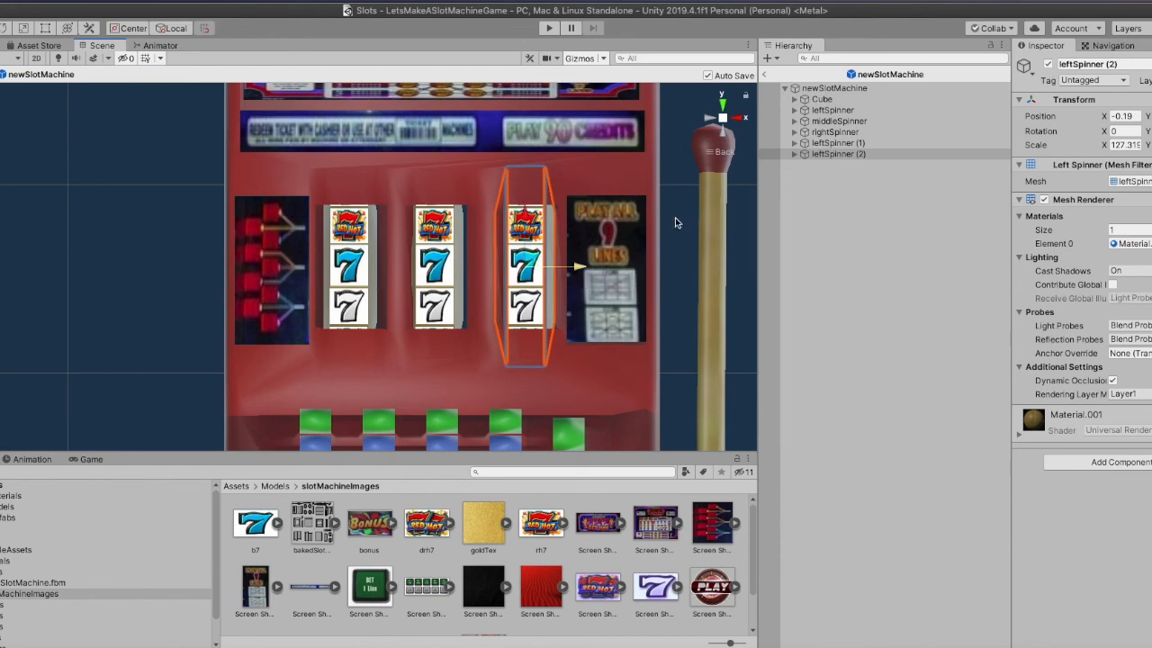
Rename the leftSpinner (1) reel in the middle opening as middleSpinner
click(837, 143)
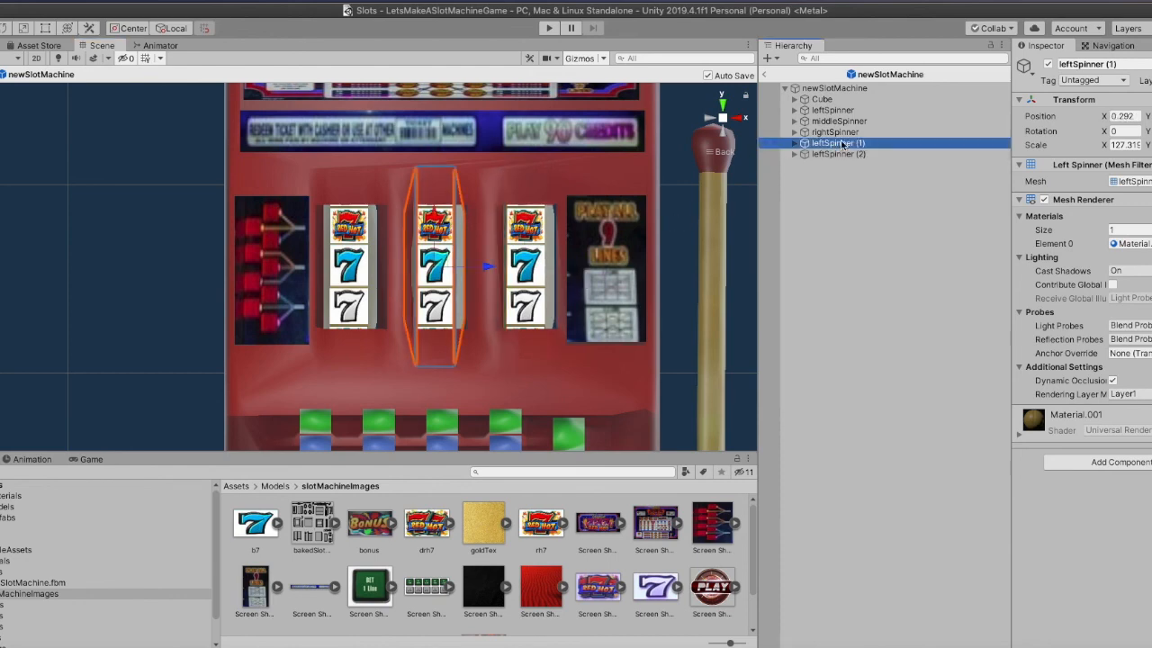
click(1070, 64)
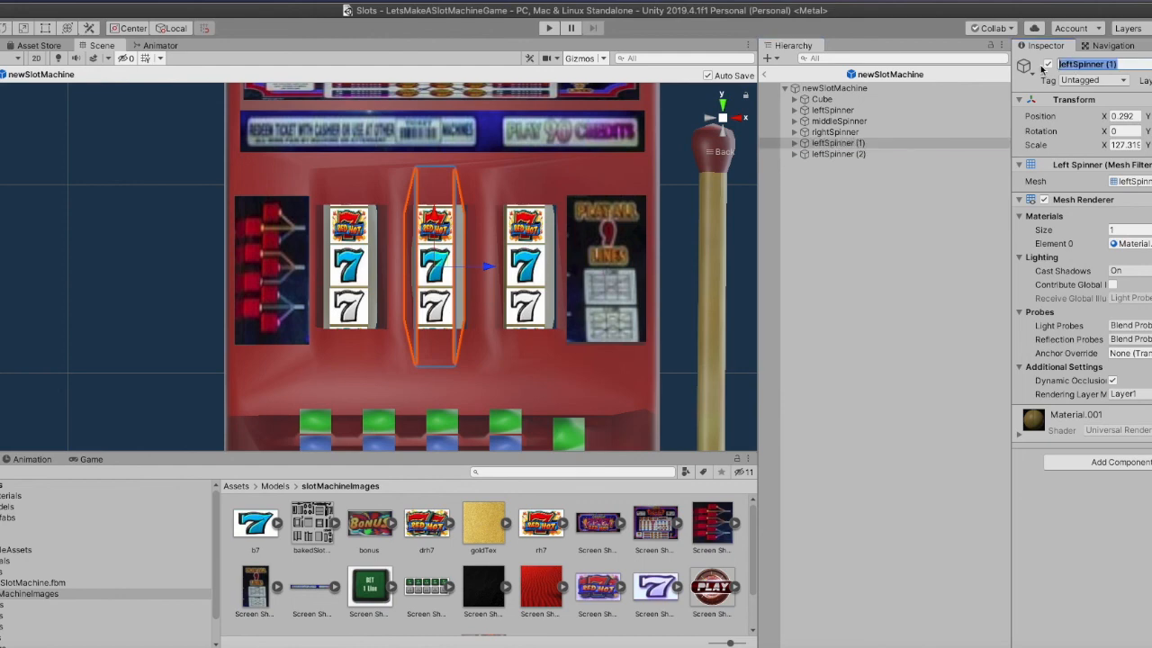
drag(1073, 64, 1047, 68)
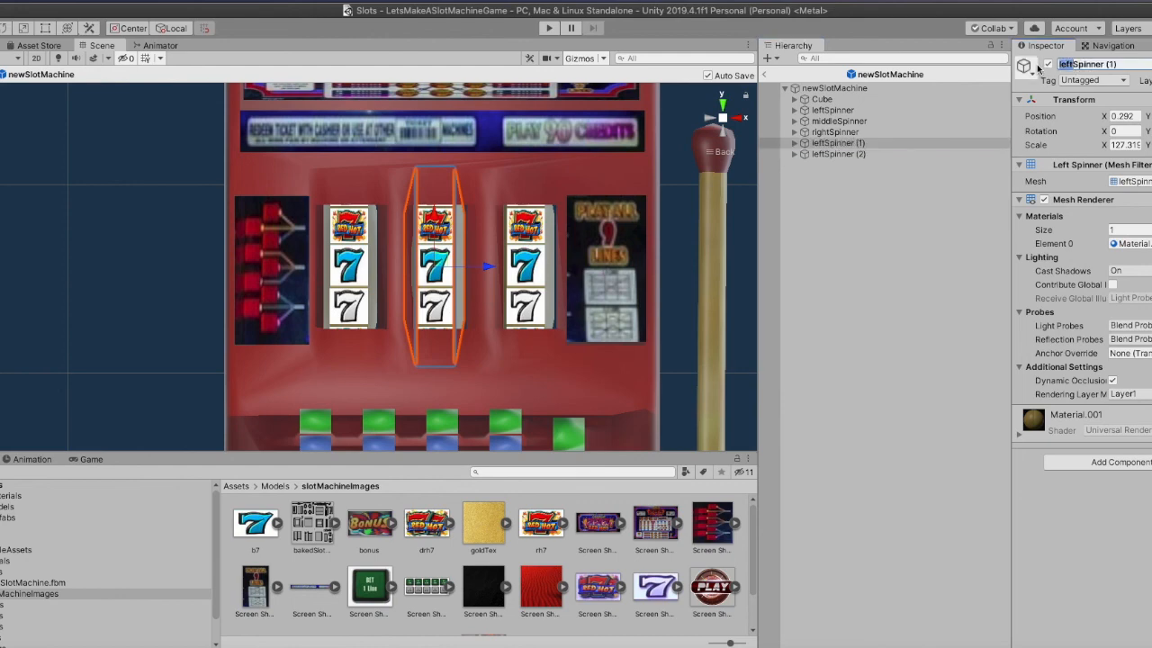
text(middle)
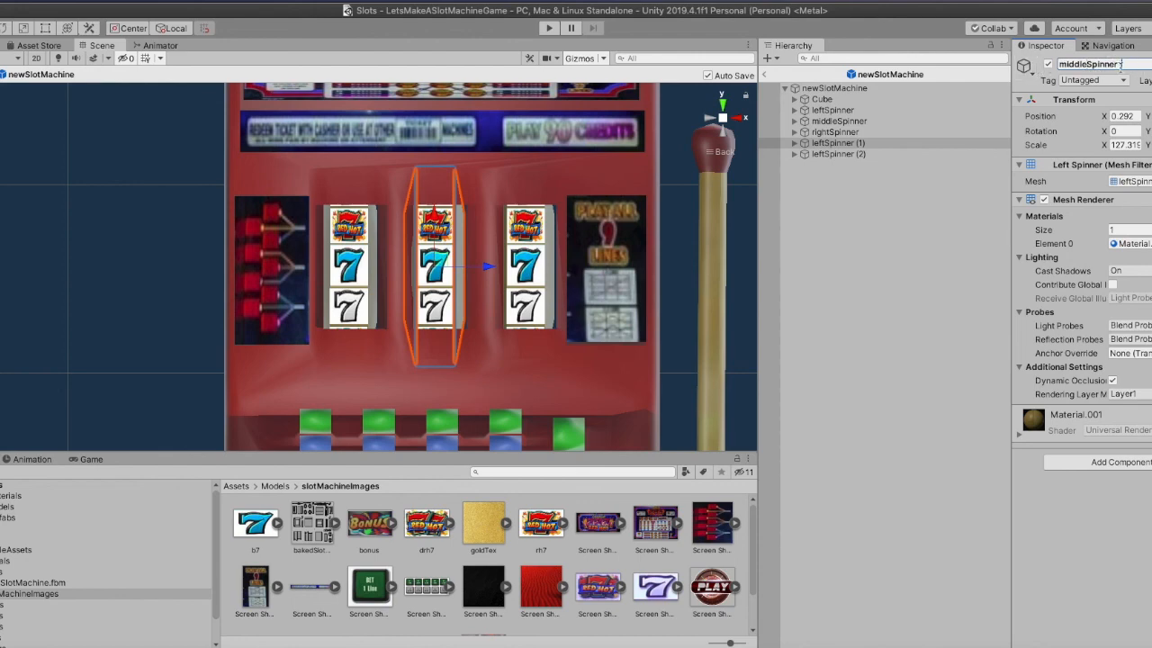
Rename the leftSpinner (2) reel in the right opening as rightSpinner
click(839, 155)
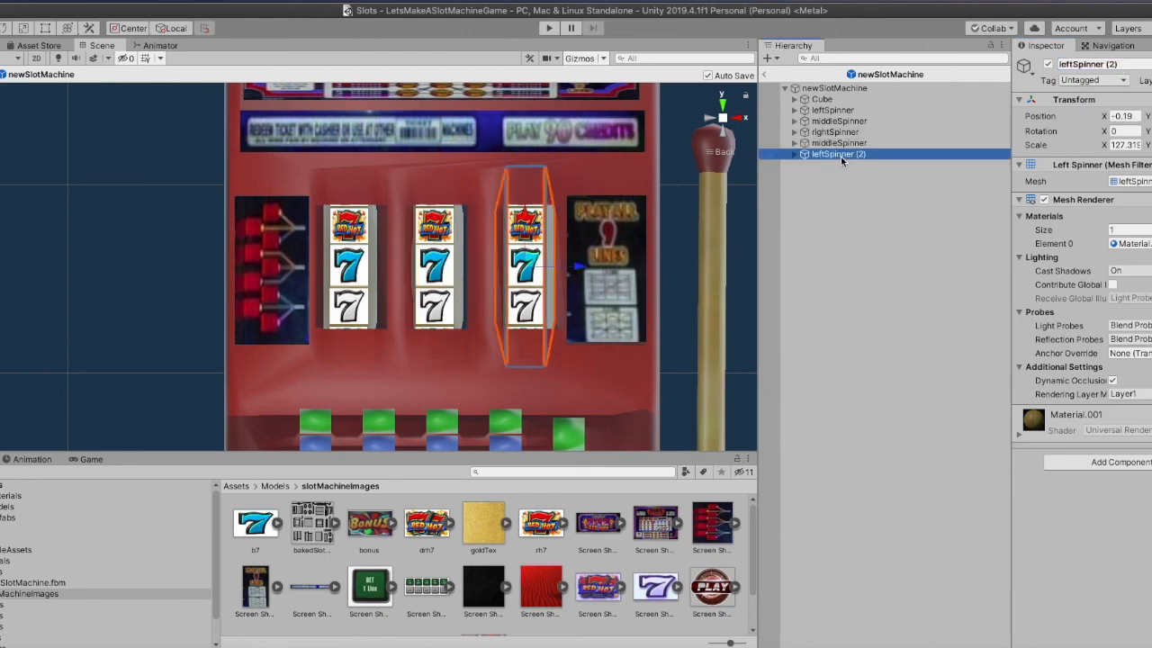
click(1075, 65)
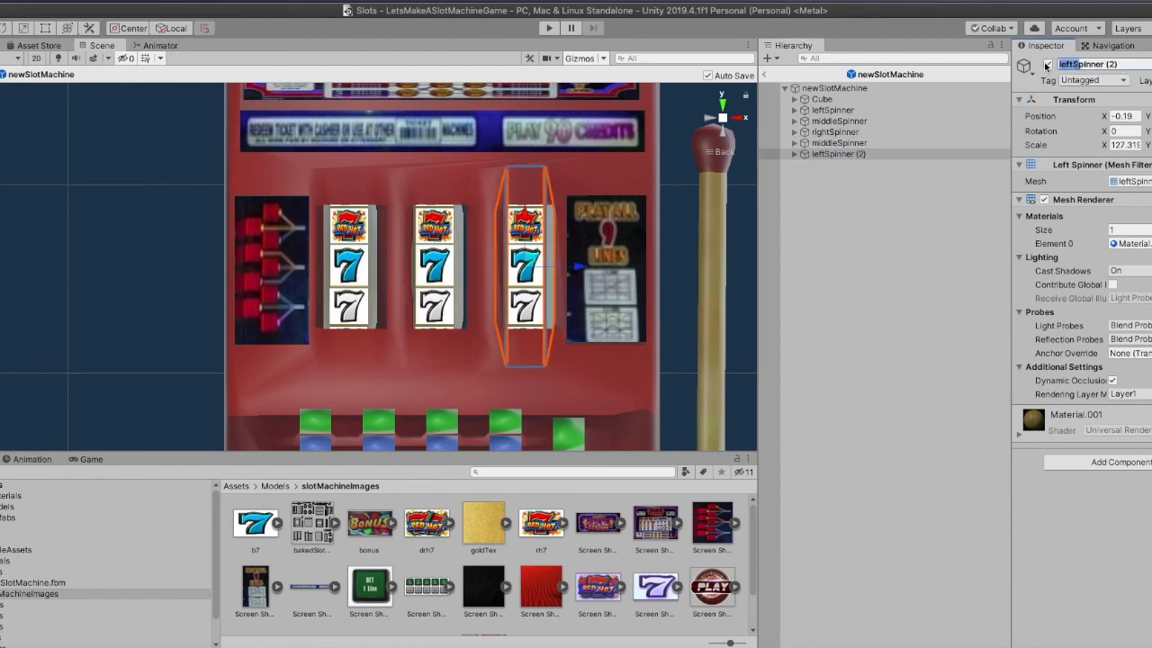
text(R)
text(rightS)
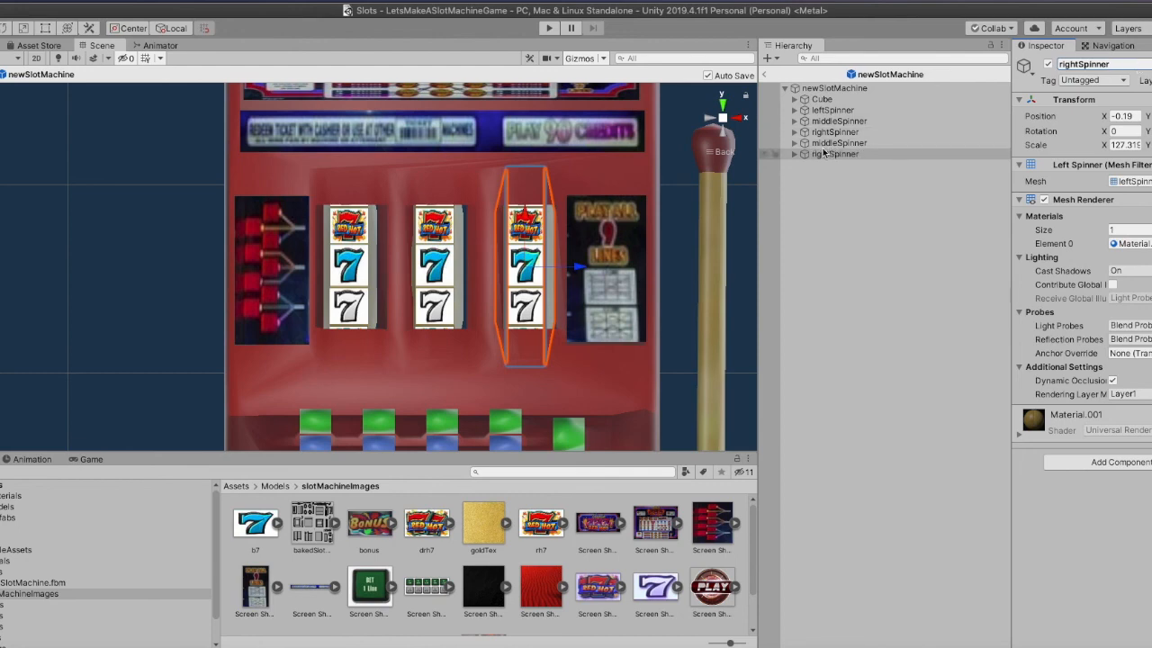
Expand the new middleSpinner and rename its children leftSpinner.001 and leftSpinner.002 as middleSpinner.001 and middleSpinner.002
click(796, 144)
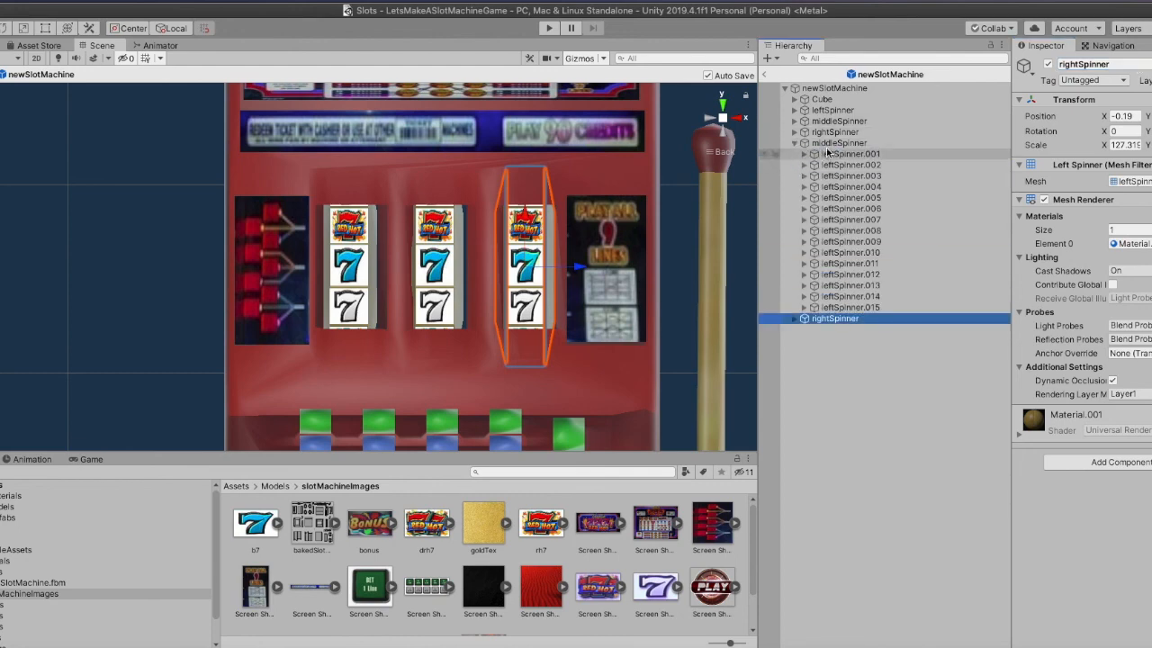
click(833, 142)
click(1087, 65)
double_click(1087, 65)
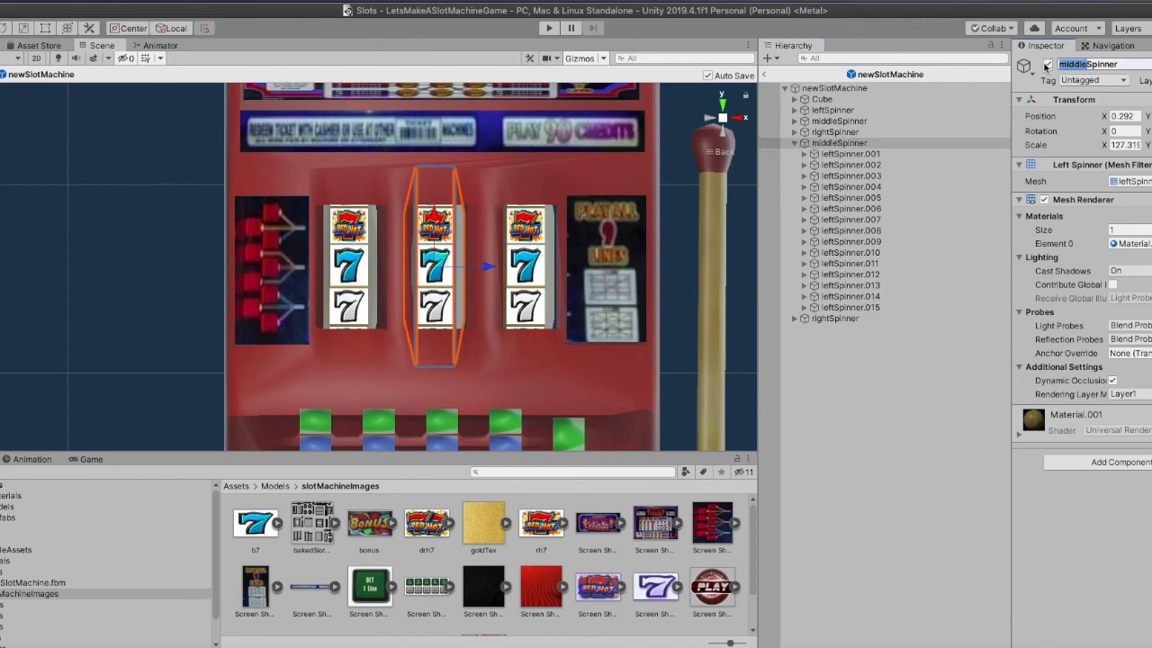
click(855, 154)
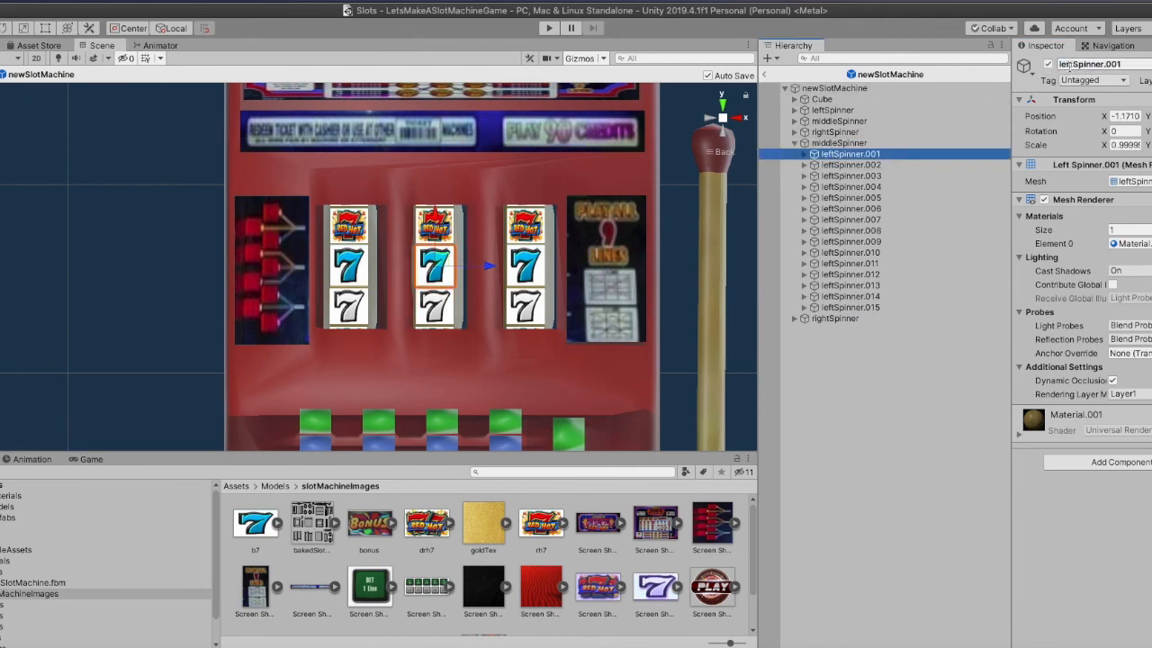
drag(1075, 64, 1042, 65)
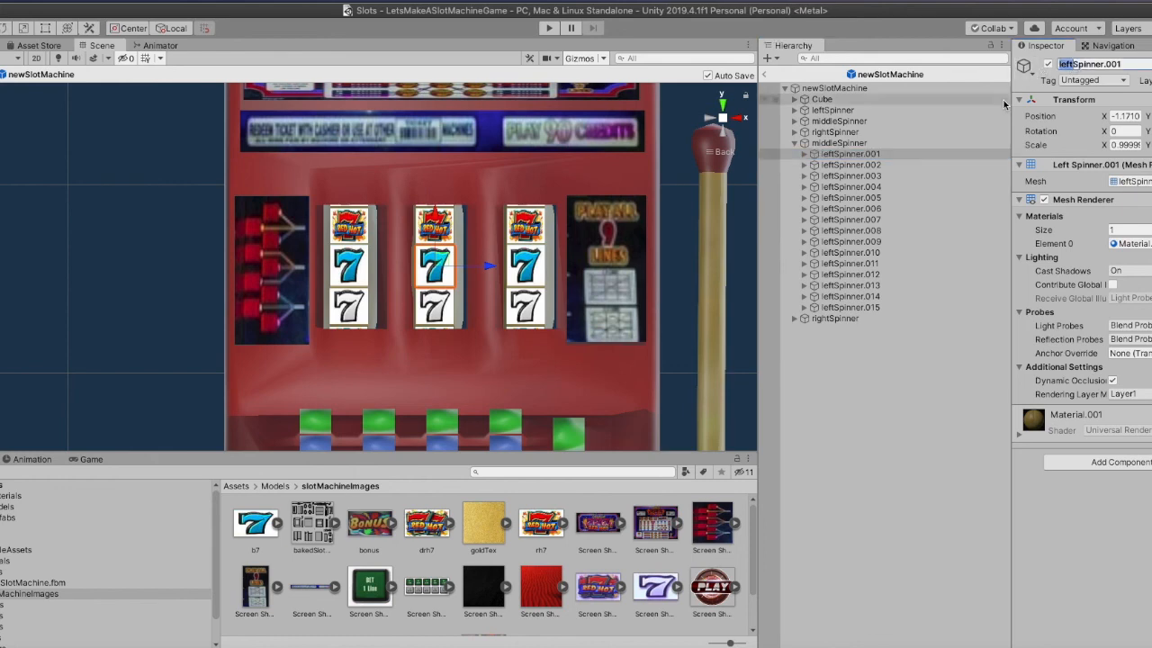
text(middle)
click(850, 166)
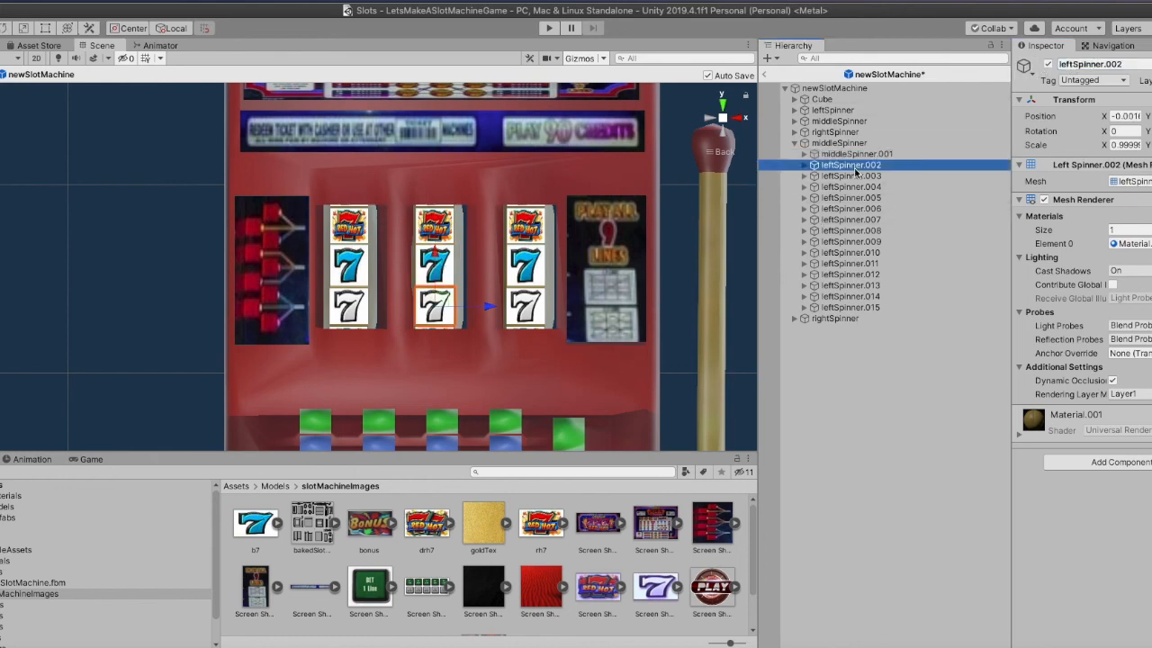
click(1072, 64)
text(middle)
Rename the new middle reel's children leftSpinner.003 through leftSpinner.005 as middleSpinner.003 through middleSpinner.005
click(851, 176)
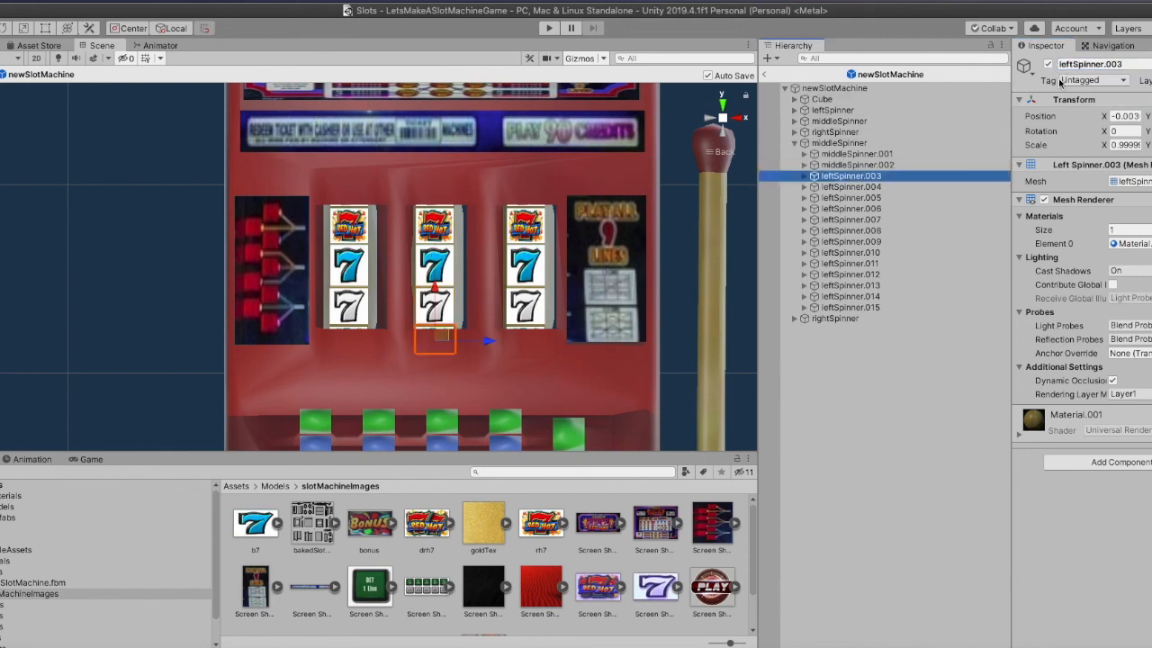
drag(1077, 64, 1048, 68)
text(middle)
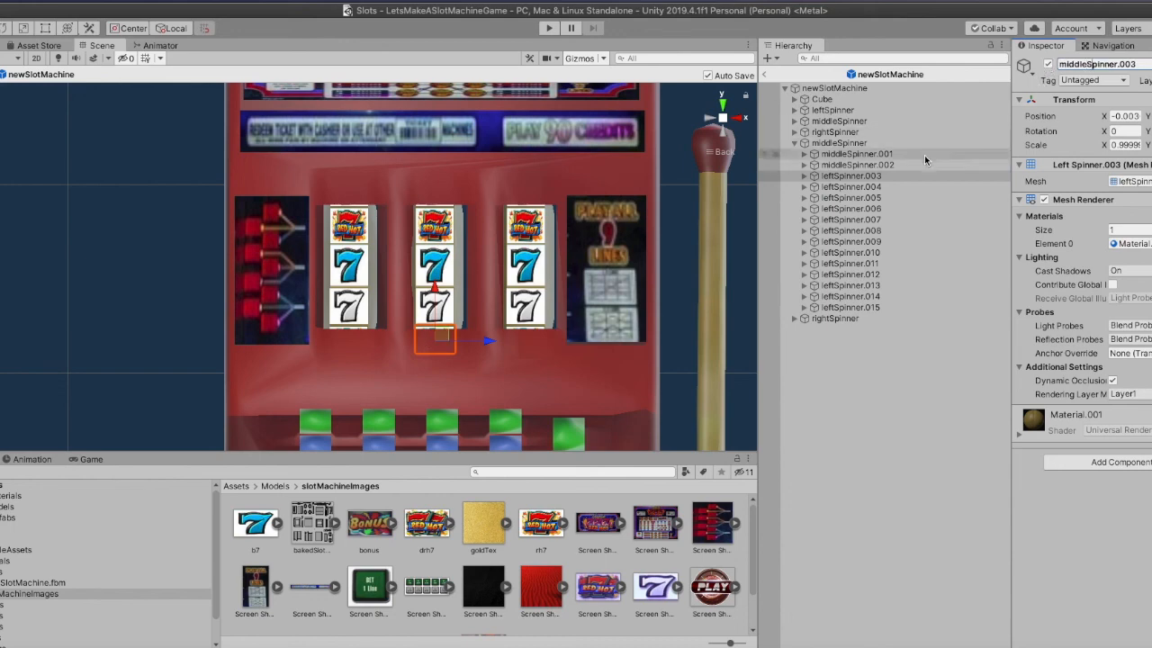
click(846, 186)
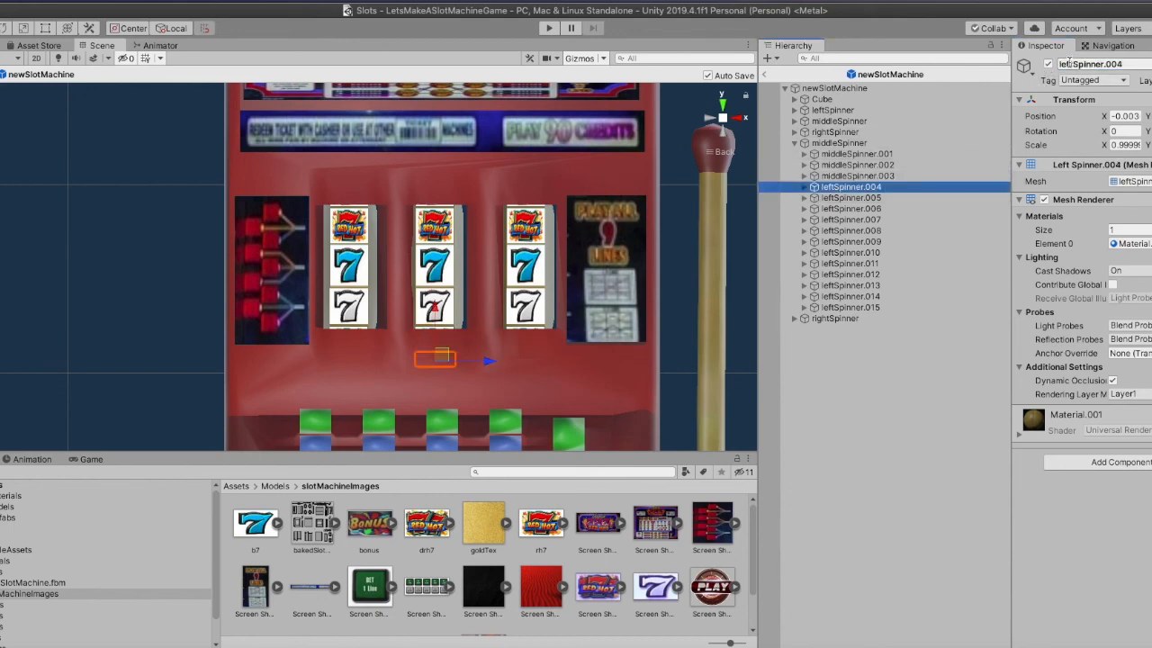
drag(1075, 65, 1052, 67)
text(middle)
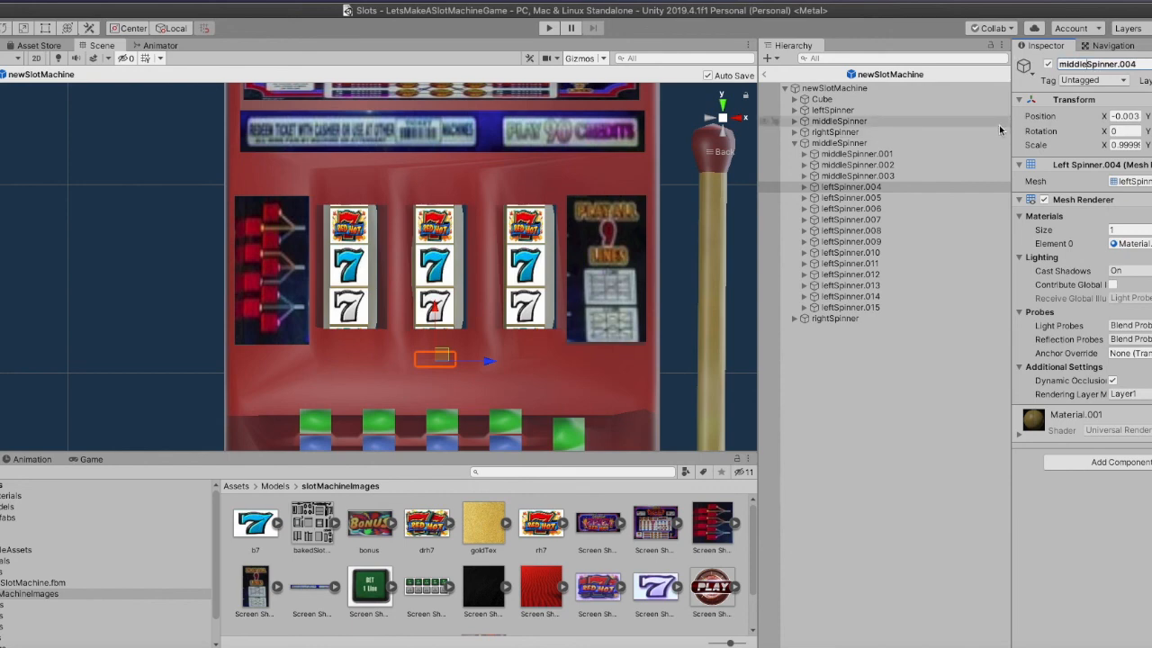
click(851, 197)
click(1075, 64)
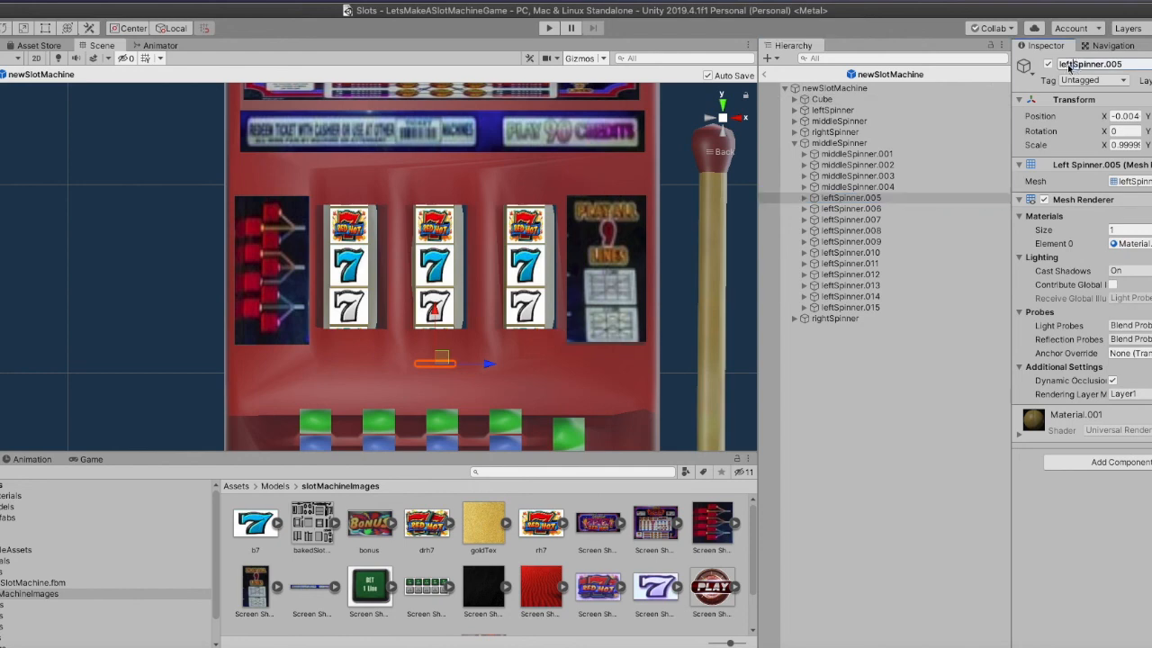
text(middle)
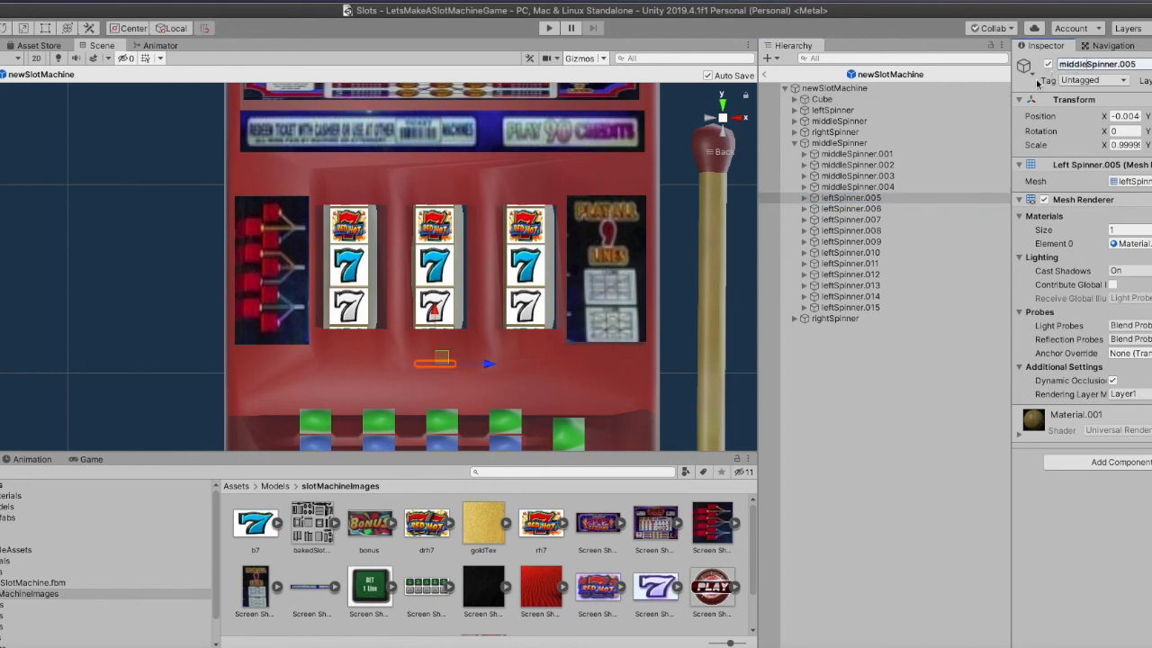
Rename the new middle reel's children leftSpinner.006 and leftSpinner.007 as middleSpinner.006 and middleSpinner.007
click(851, 209)
click(1075, 64)
drag(1059, 64, 1076, 65)
text(middle)
click(850, 219)
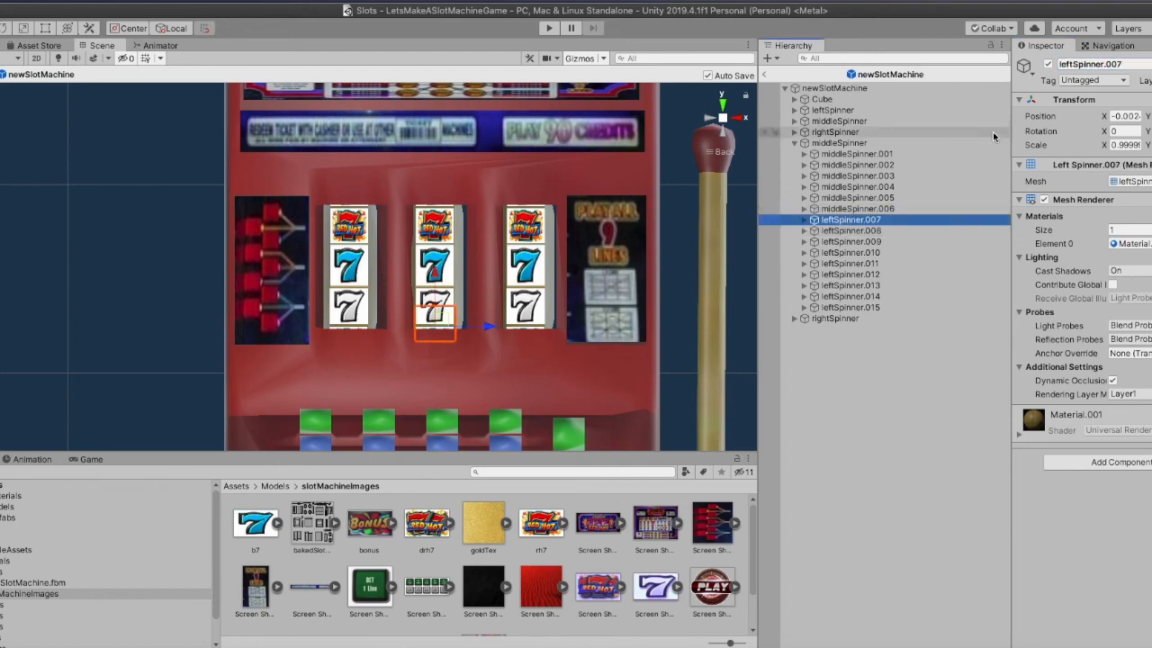
click(1074, 63)
text(middleSpinner.007)
Rename the new middle reel's children leftSpinner.008 through leftSpinner.010 as middleSpinner.008 through middleSpinner.010
click(851, 230)
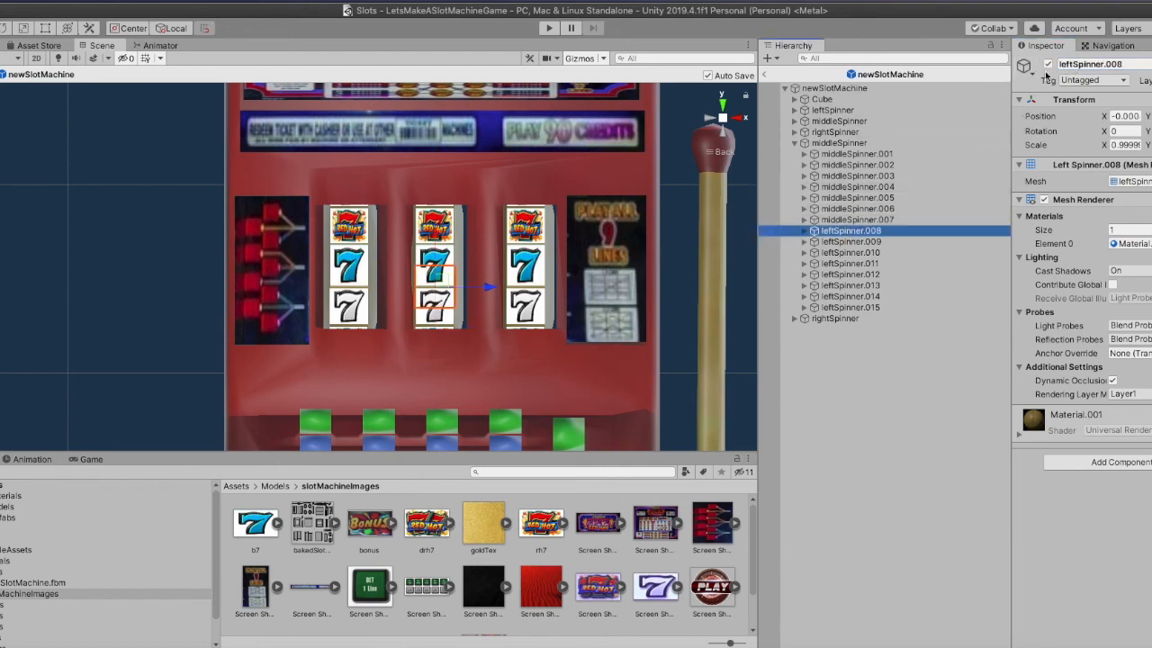
double_click(1074, 64)
text(middleSpinner)
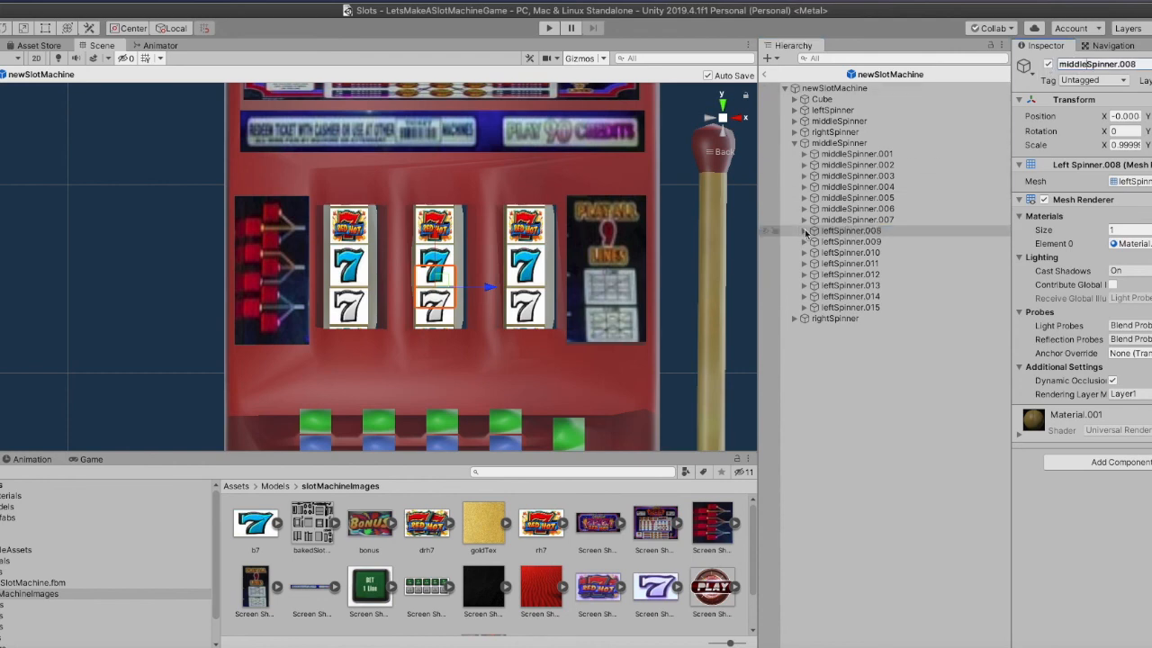
click(850, 242)
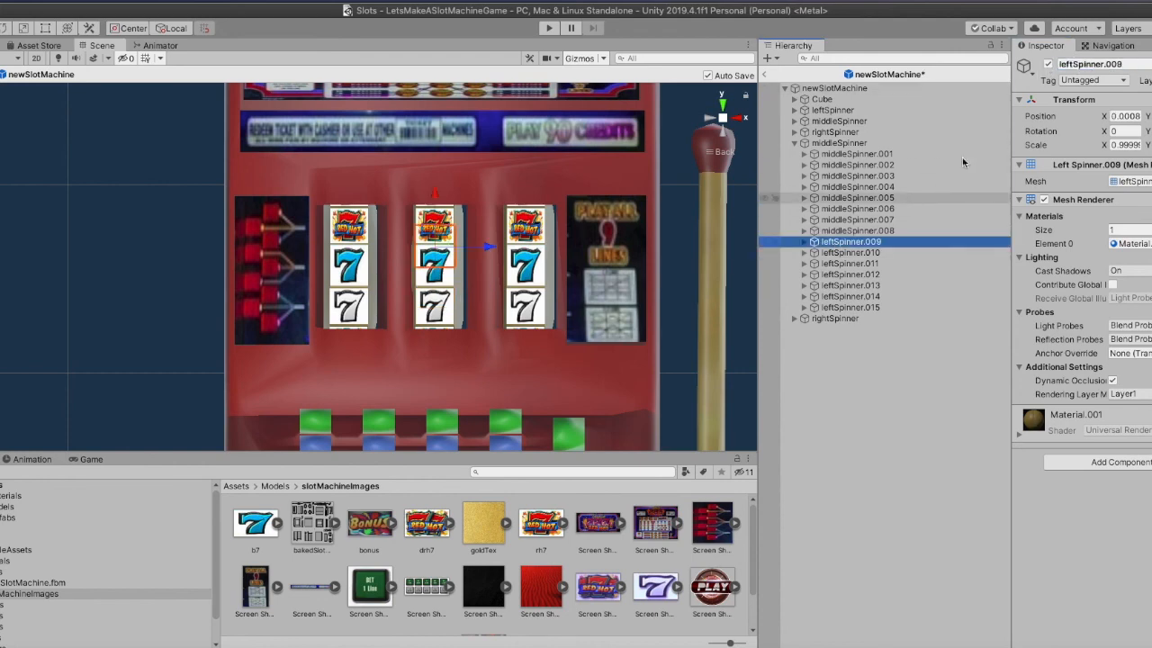
double_click(1076, 64)
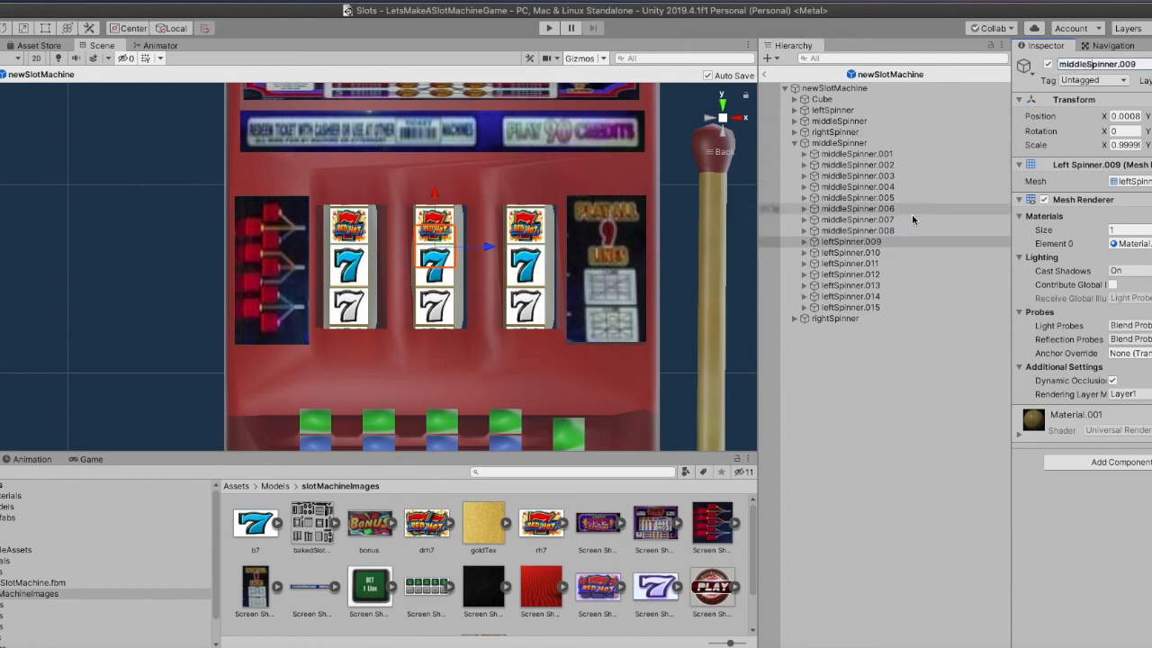
click(851, 252)
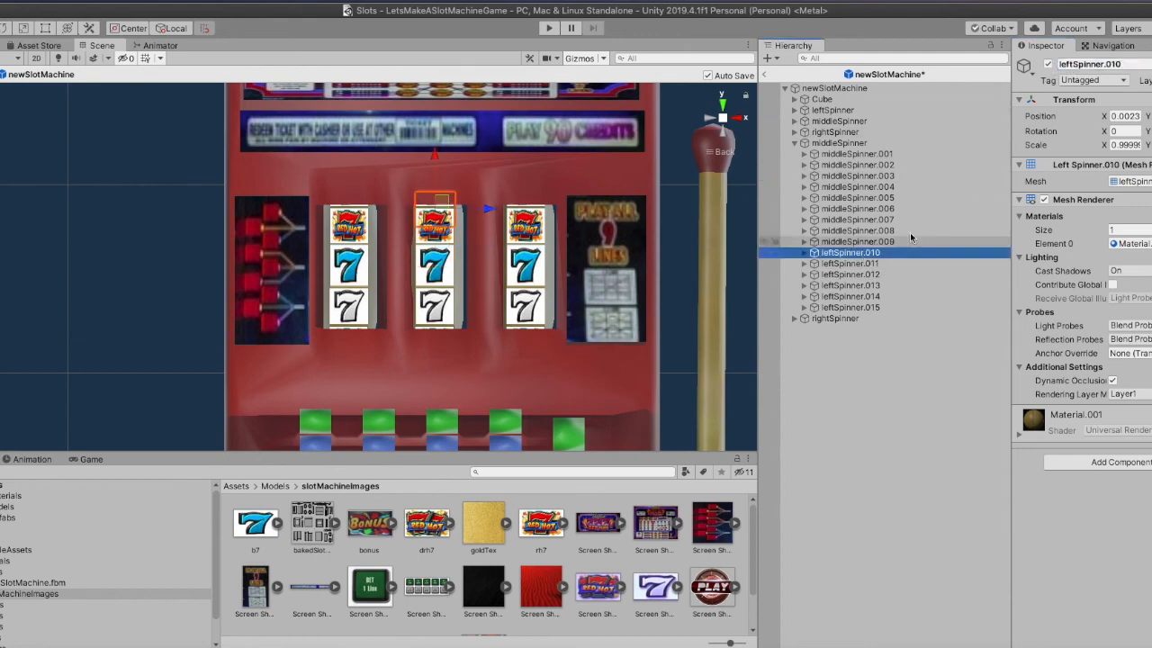
double_click(1064, 65)
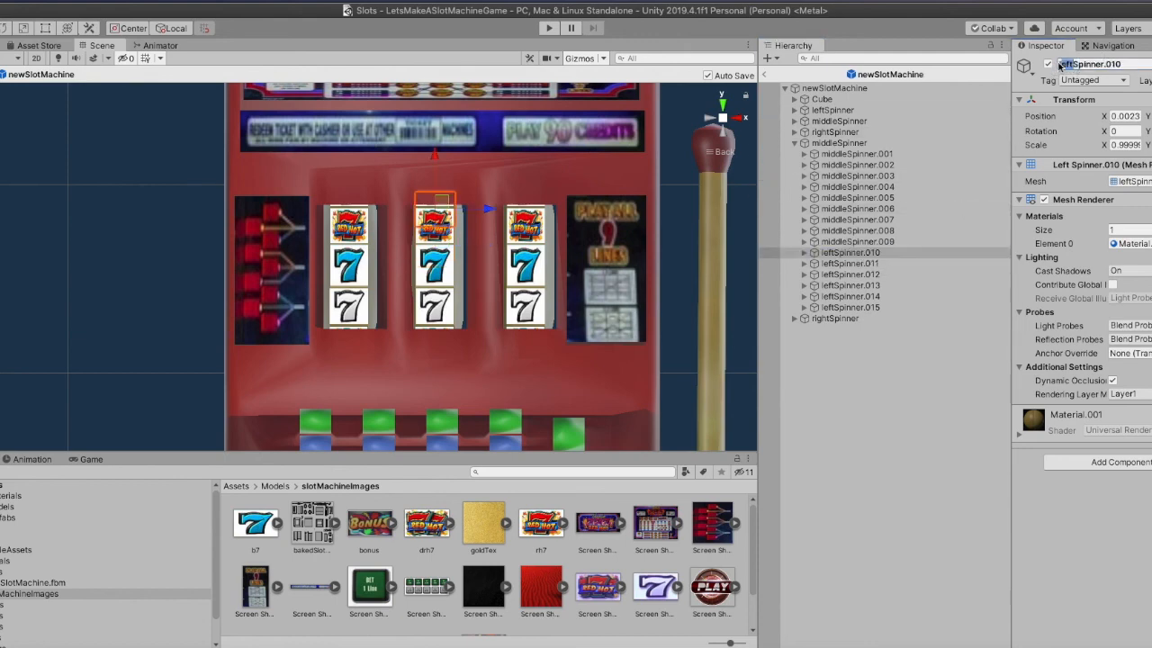
Rename the new middle reel's children leftSpinner.011 and leftSpinner.012 as middleSpinner.011 and middleSpinner.012
click(850, 263)
double_click(1075, 65)
text(middleSpinner)
click(855, 275)
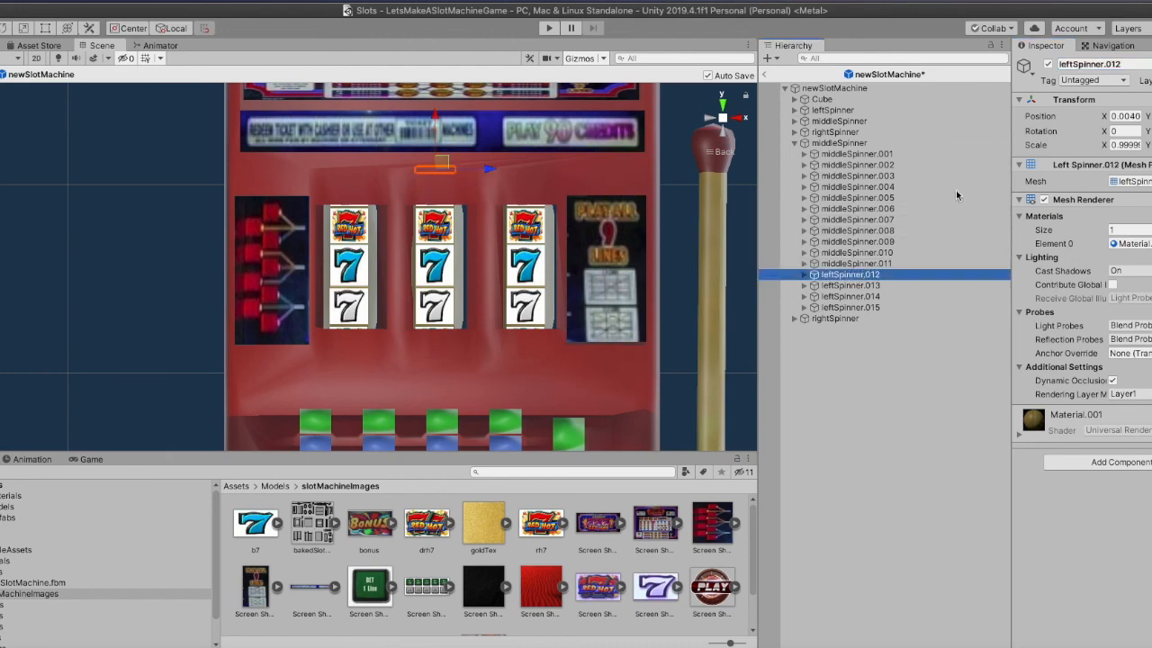
double_click(1075, 64)
text(middleSpinner)
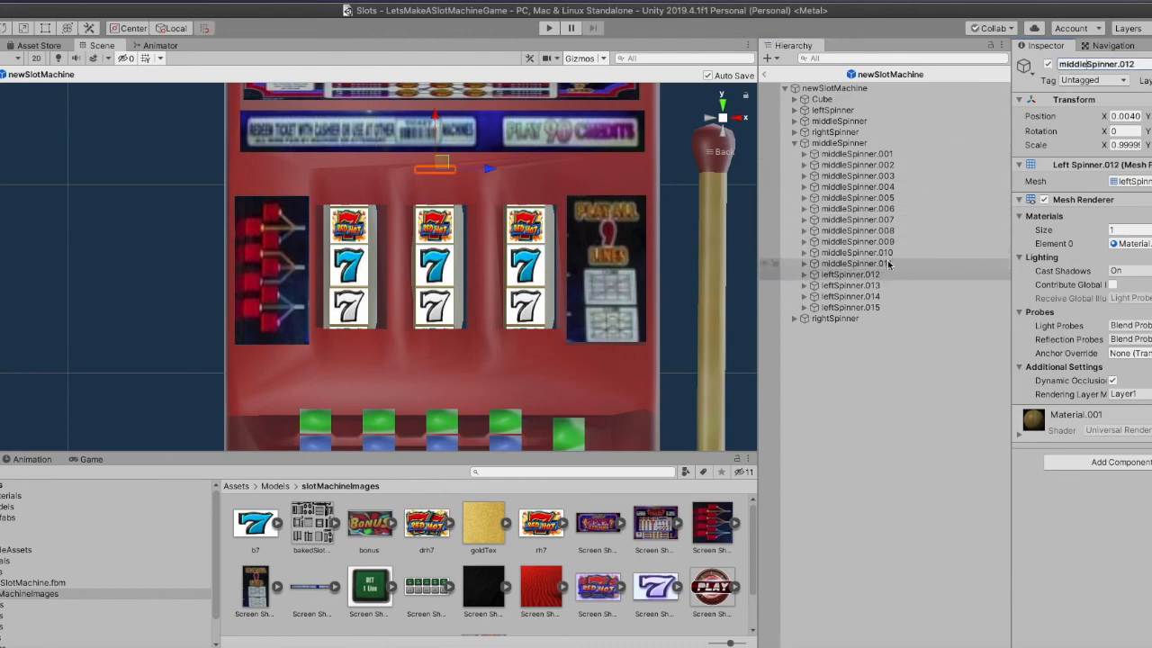
Rename the new middle reel's children leftSpinner.013 through leftSpinner.015 as middleSpinner.013 through middleSpinner.015
click(854, 286)
double_click(1077, 64)
text(middleSpinner)
click(839, 297)
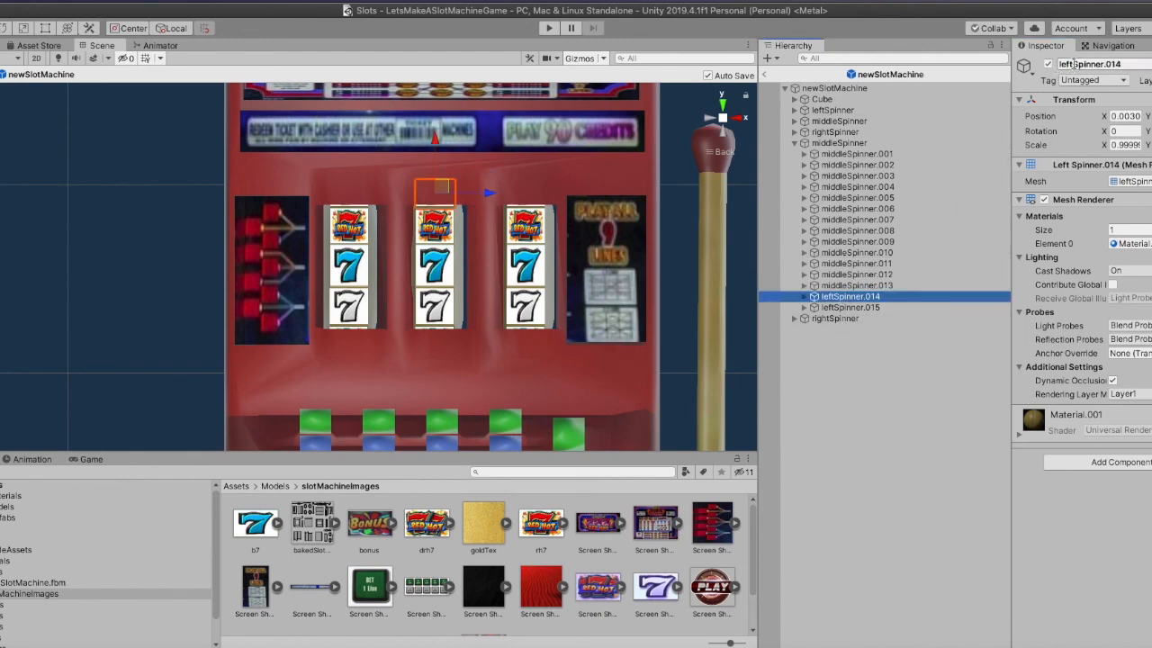
double_click(1078, 64)
text(middleSpinner)
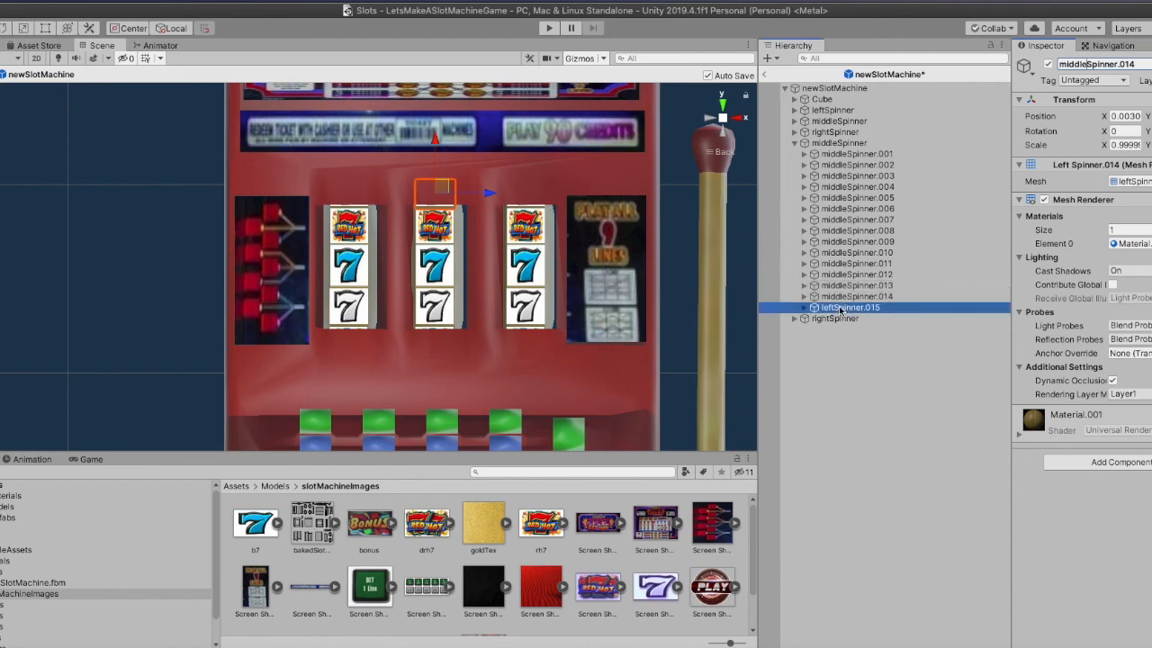
click(839, 308)
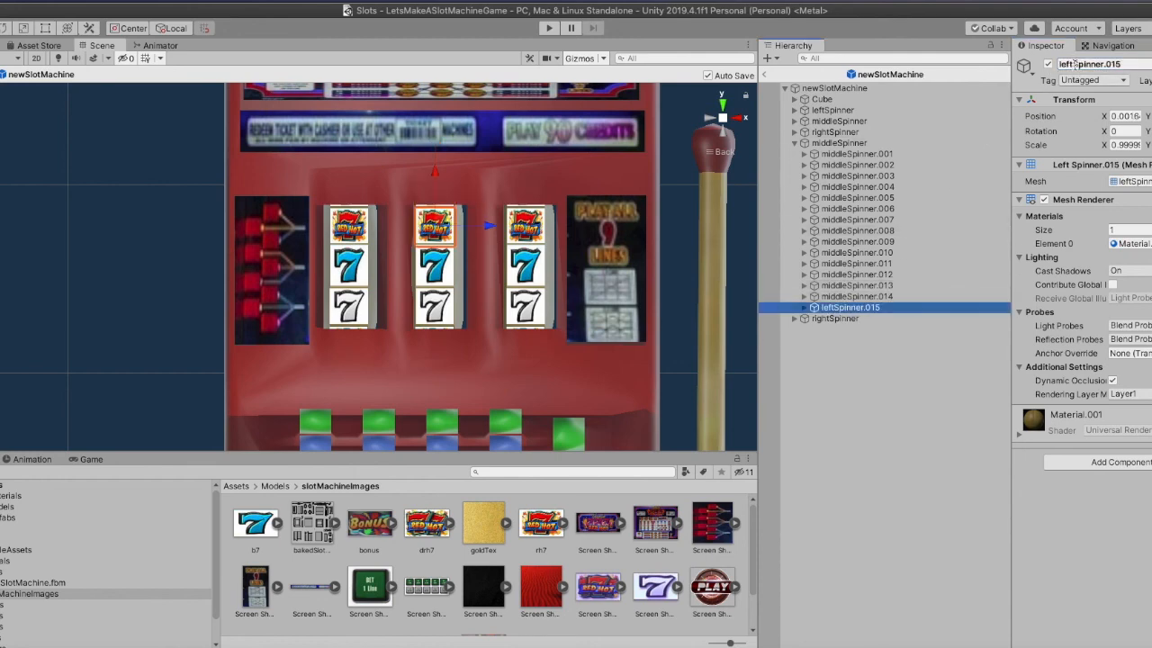
double_click(1076, 65)
text(middleSpinner)
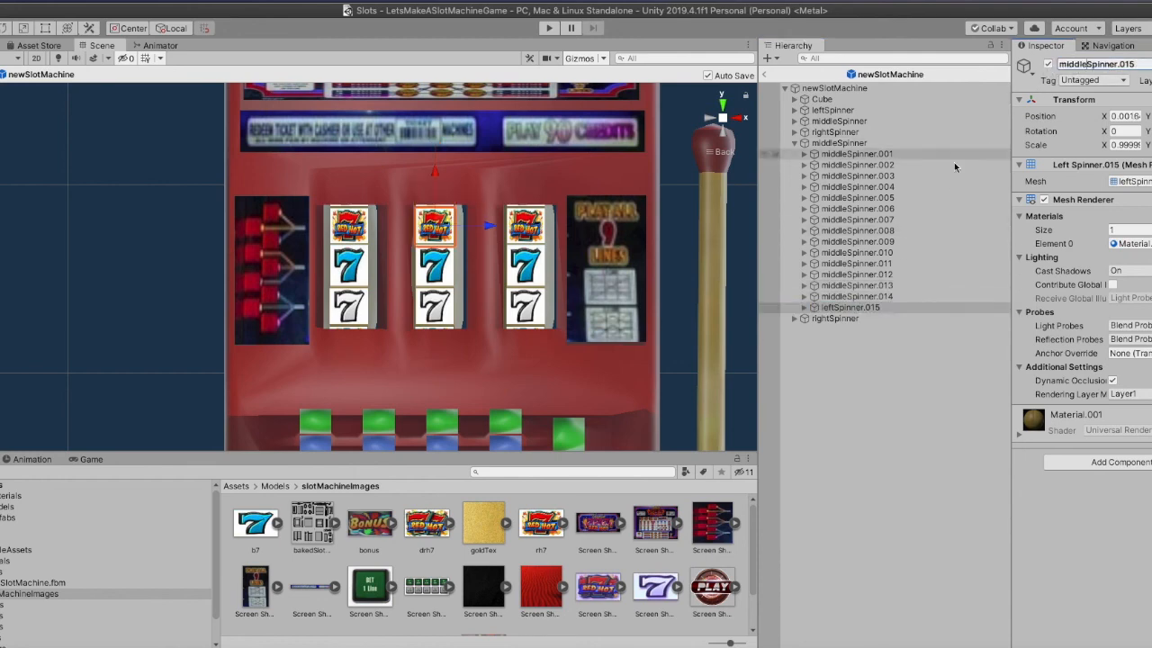
Expand the new right reel and rename its children leftSpinner.001 and leftSpinner.002 as rightSpinner.001 and rightSpinner.002
click(832, 318)
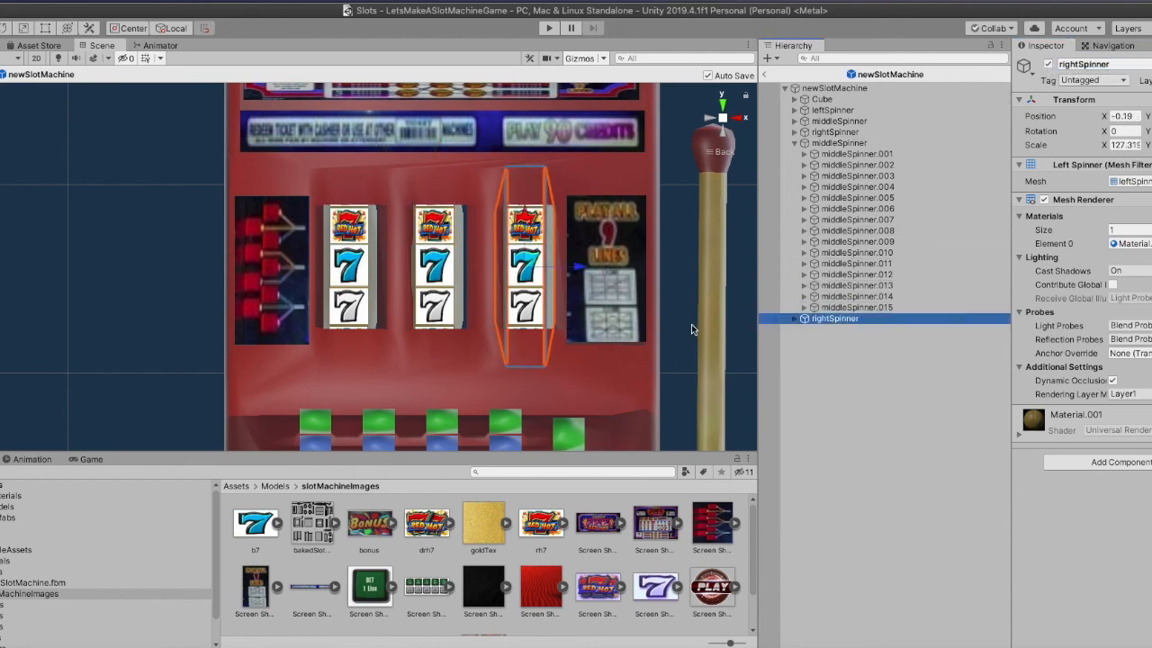
click(793, 319)
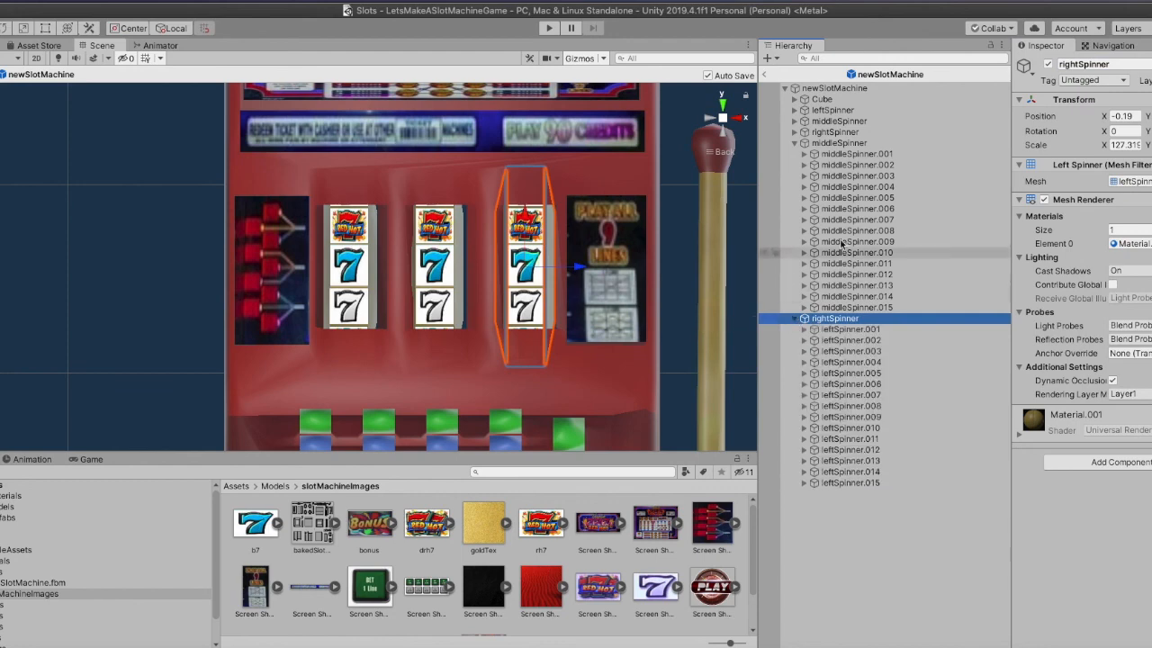
double_click(1081, 64)
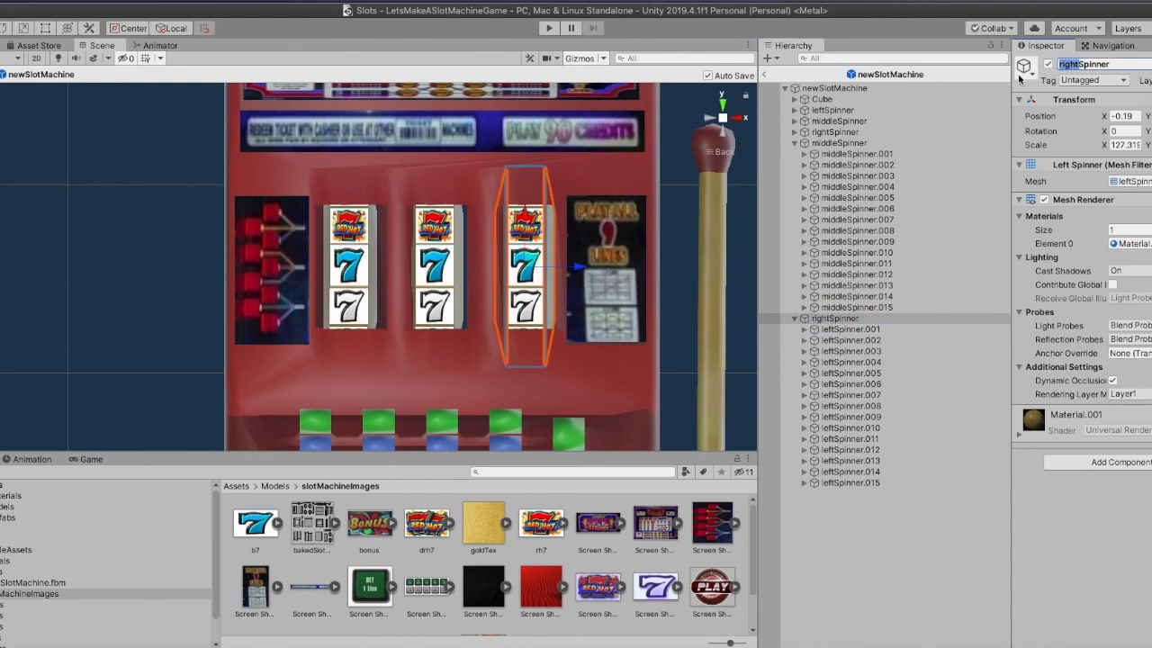
click(851, 330)
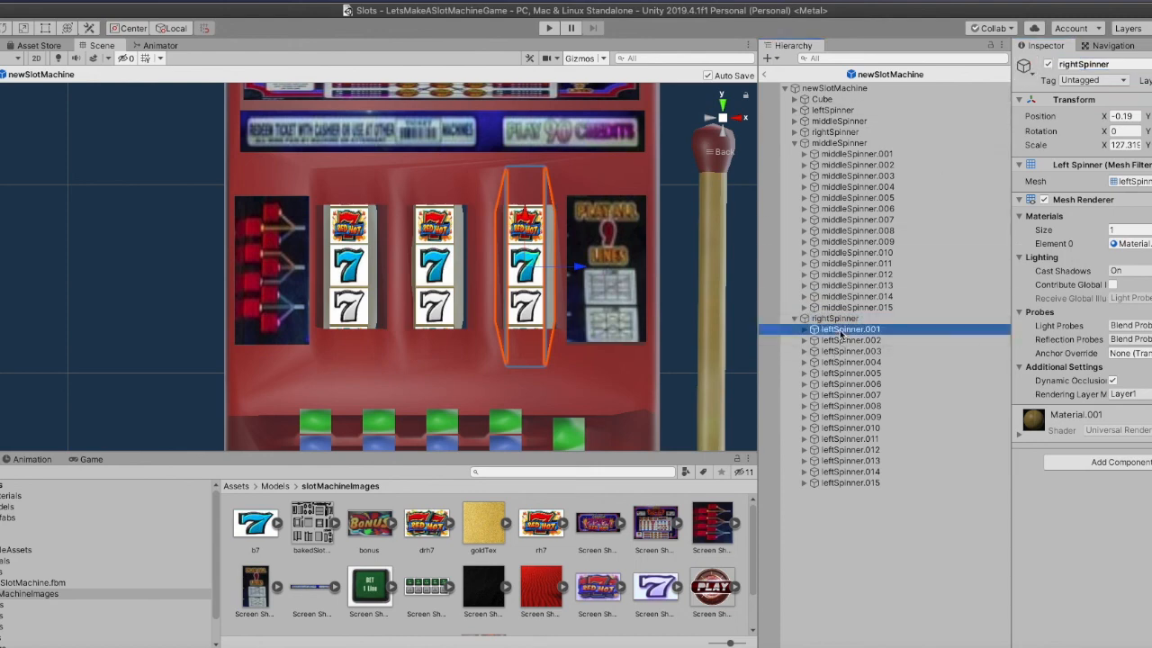
double_click(1075, 64)
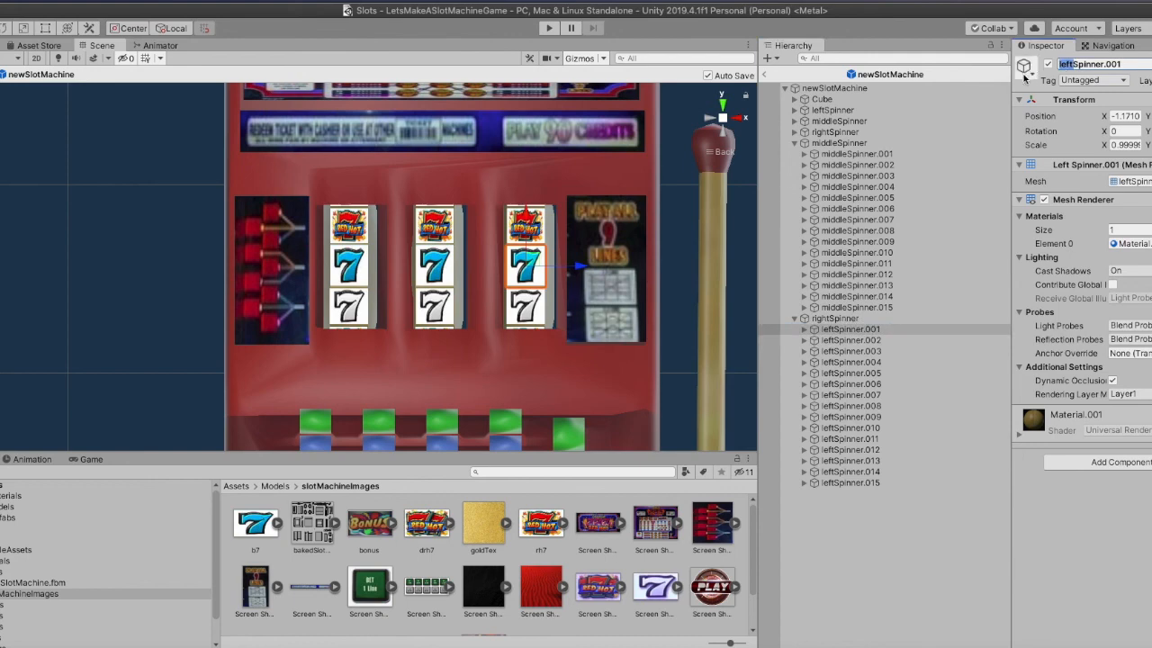
text(rightSpinner.001)
click(851, 340)
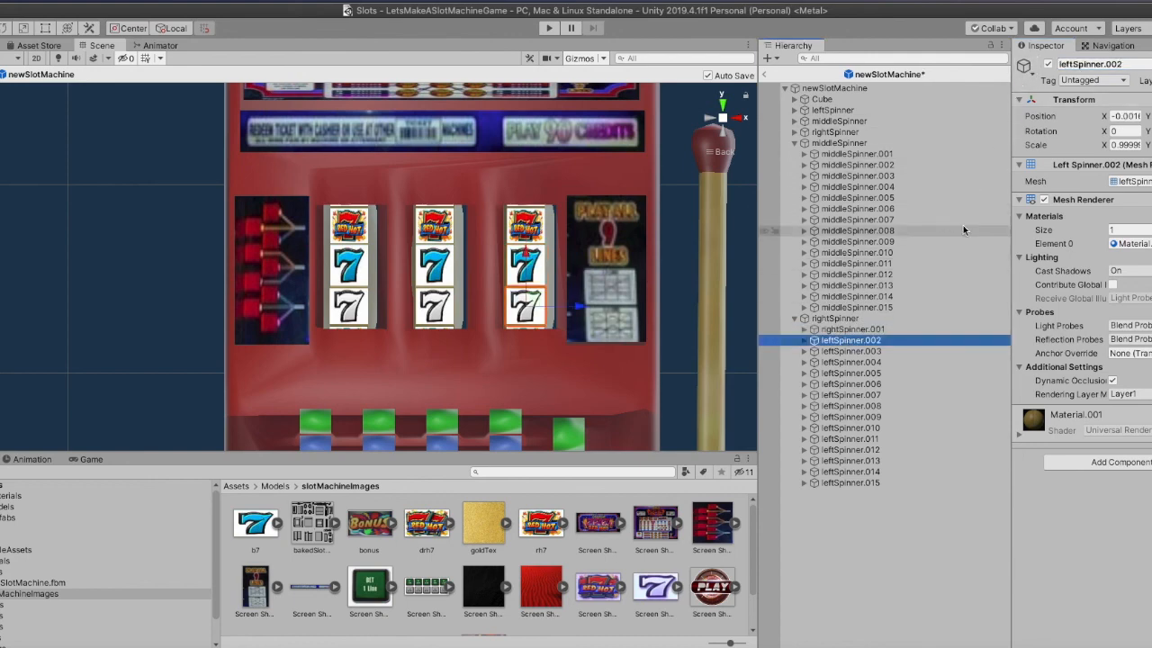
double_click(1079, 65)
text(rightSpinner.002)
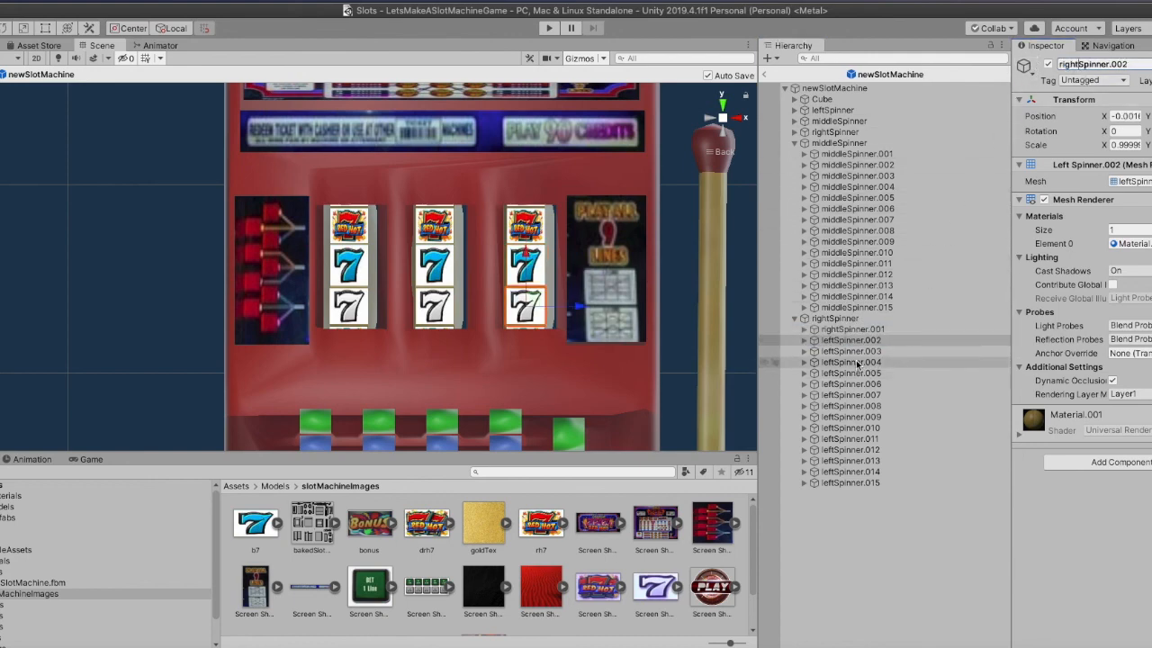
Rename the new right reel's children leftSpinner.003 and leftSpinner.004 as rightSpinner.003 and rightSpinner.004
click(850, 350)
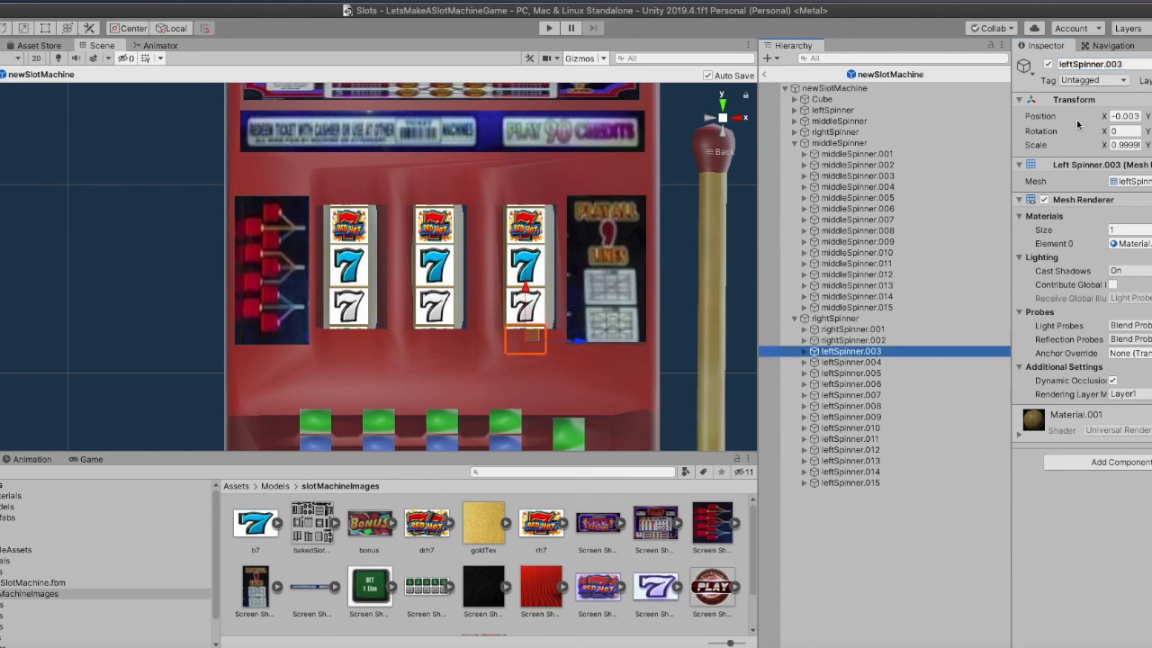
double_click(1080, 64)
text(rightSpinner.003)
click(850, 361)
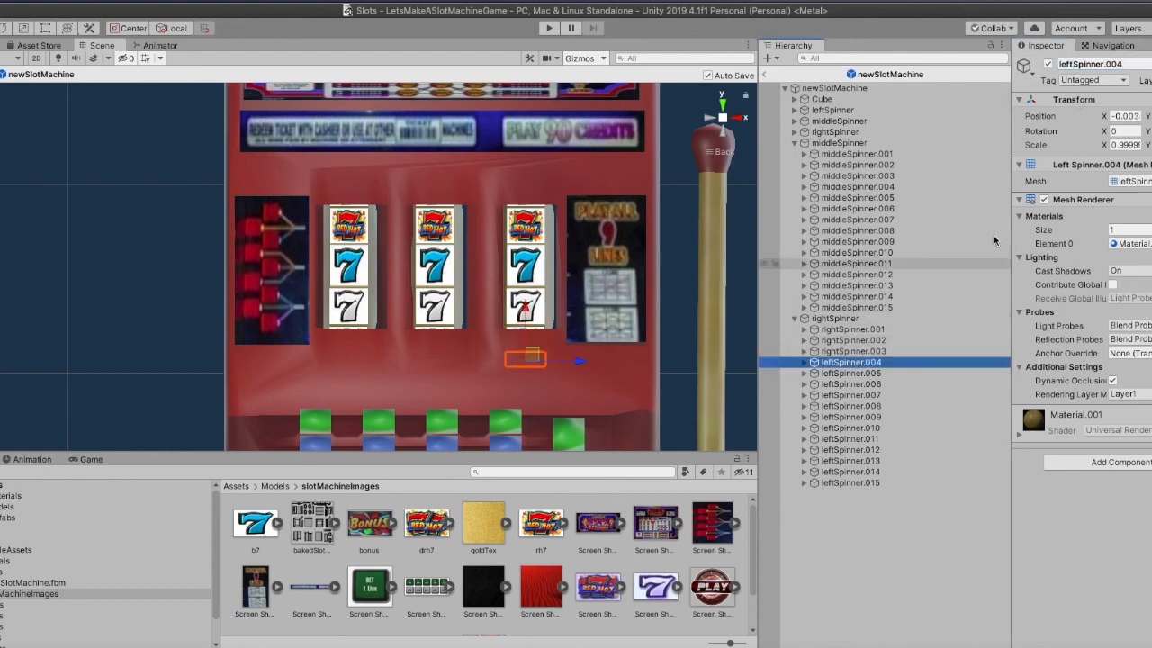
click(1062, 65)
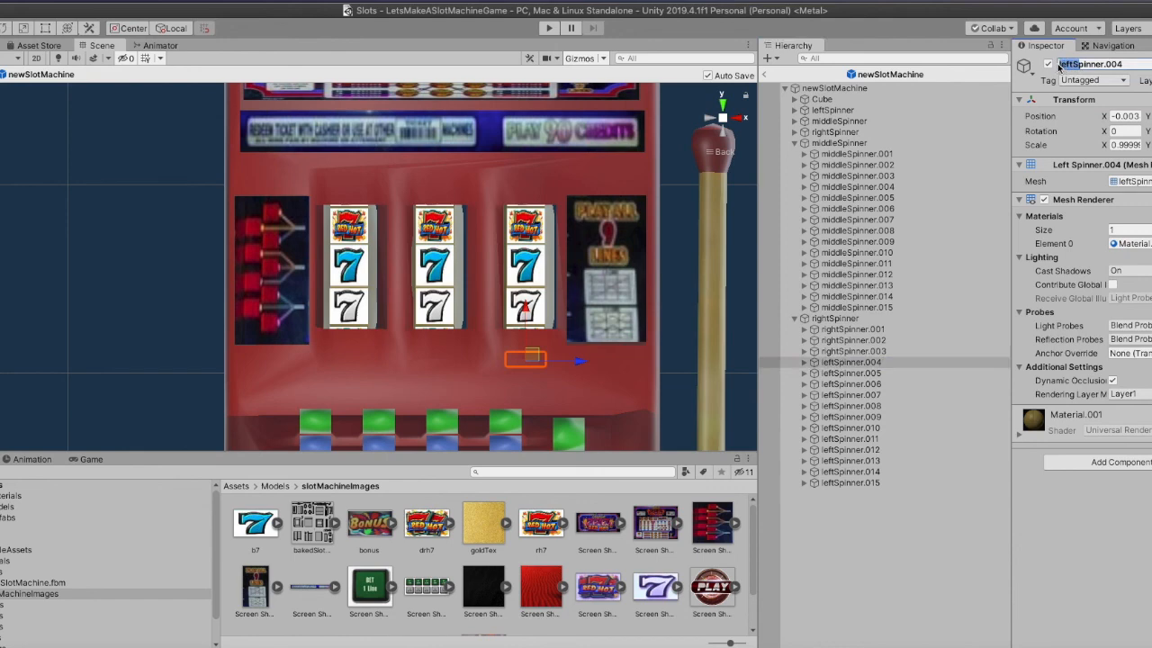
text(rightSpinner.004)
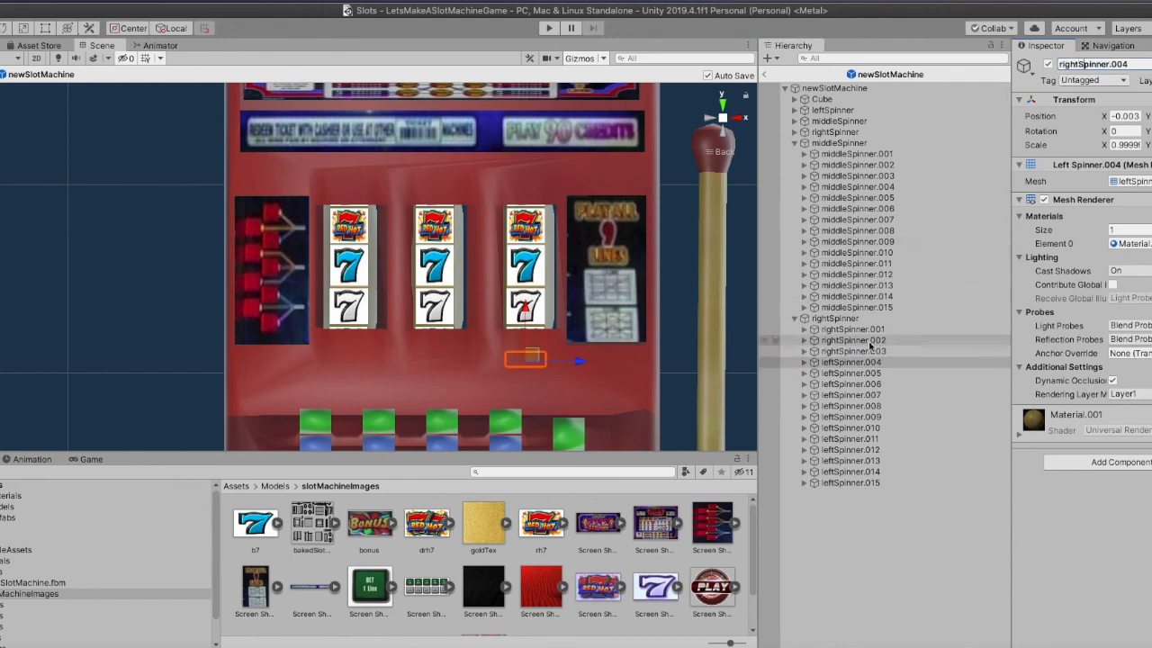
Rename the new right reel's children leftSpinner.005 and leftSpinner.006 as rightSpinner.005 and rightSpinner.006
click(850, 373)
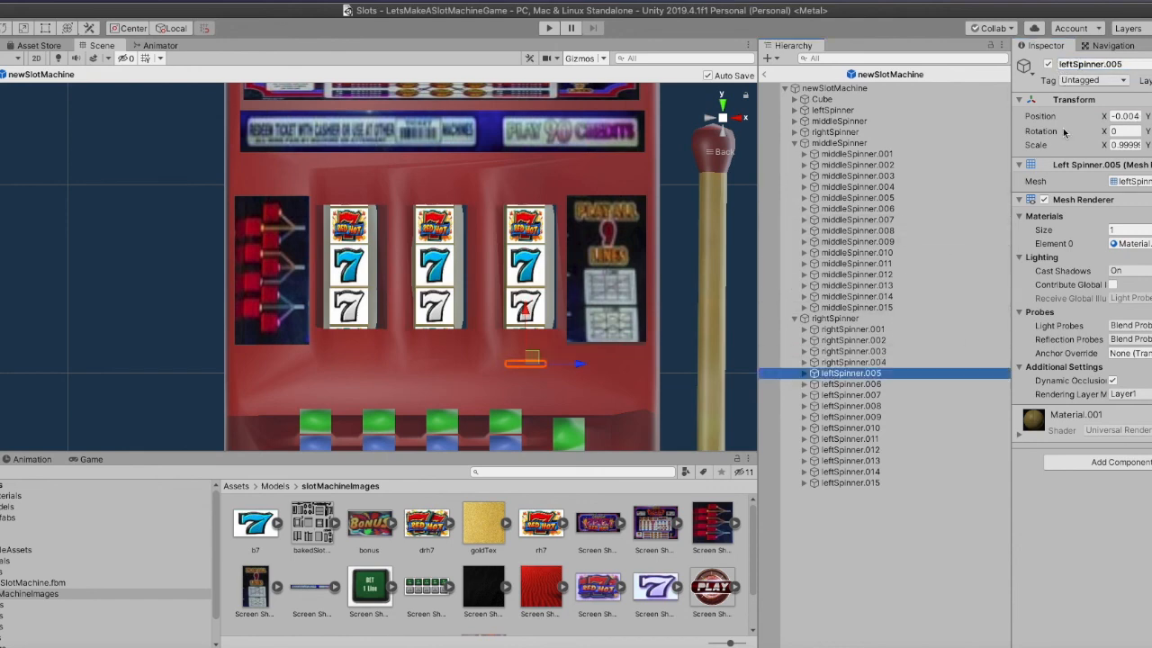
click(1074, 65)
text(rightSpinner.005)
click(850, 384)
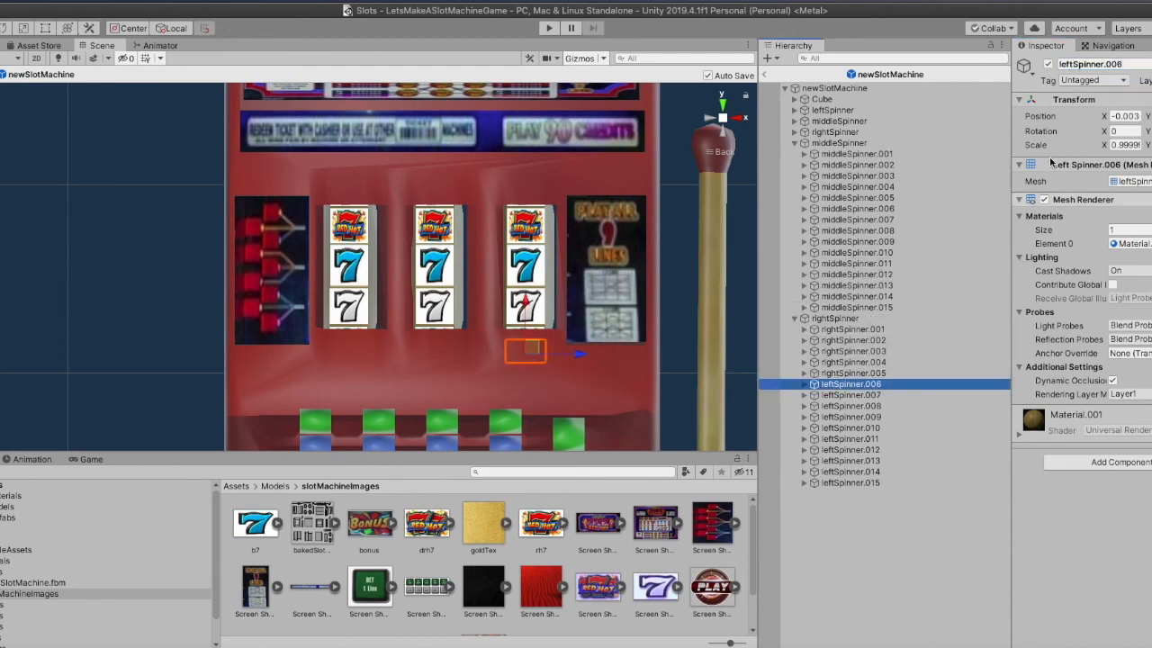
click(1075, 64)
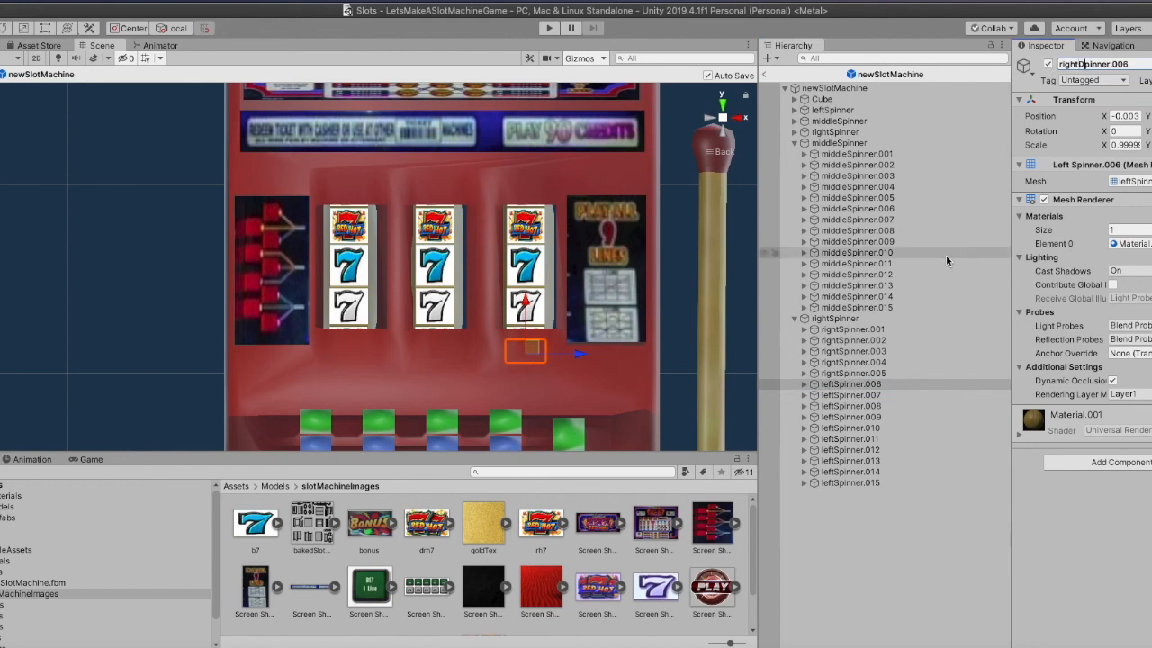
Rename the new right reel's children leftSpinner.007 and leftSpinner.008 as rightSpinner.007 and rightSpinner.008
click(851, 397)
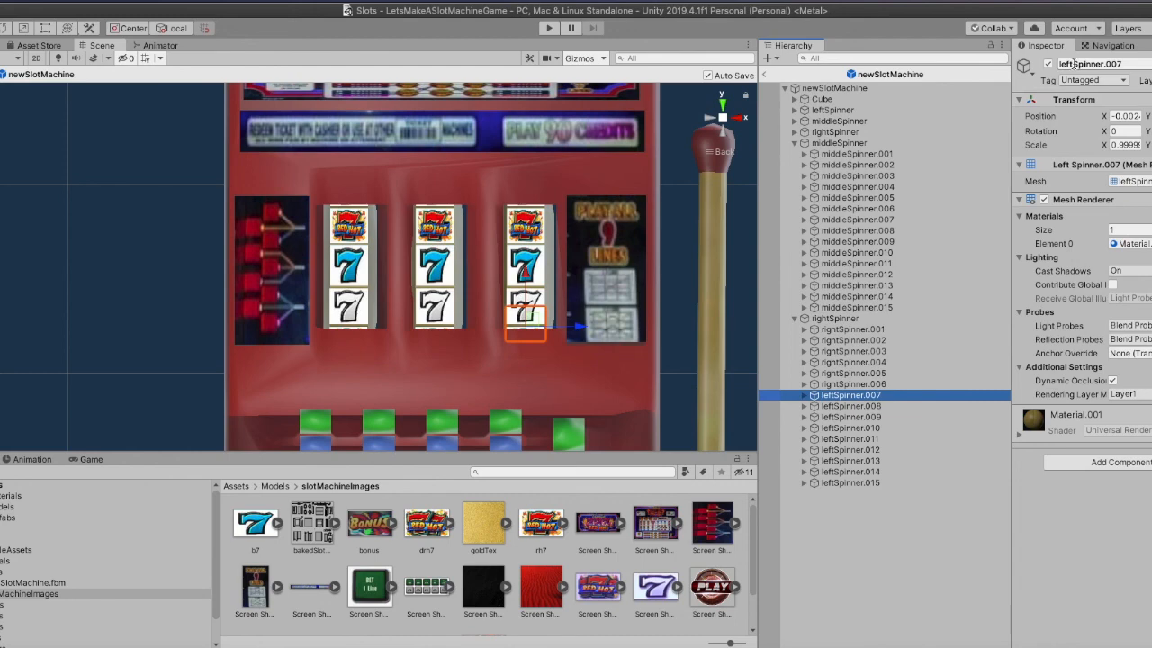
double_click(1074, 64)
text(rightSpinner)
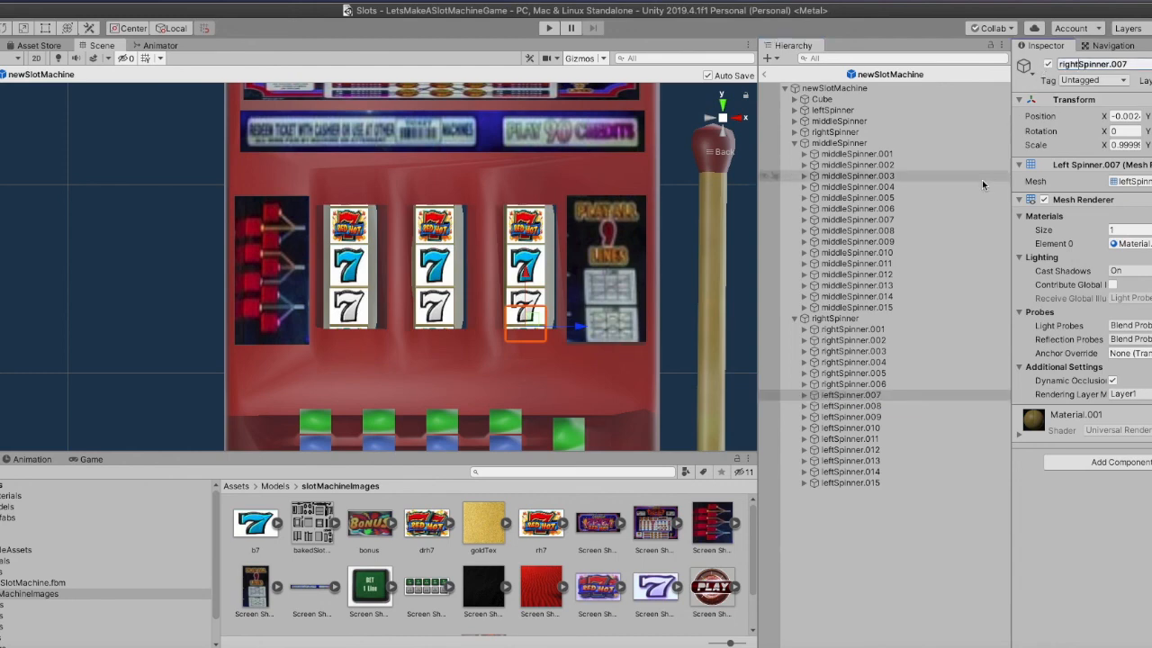
click(864, 406)
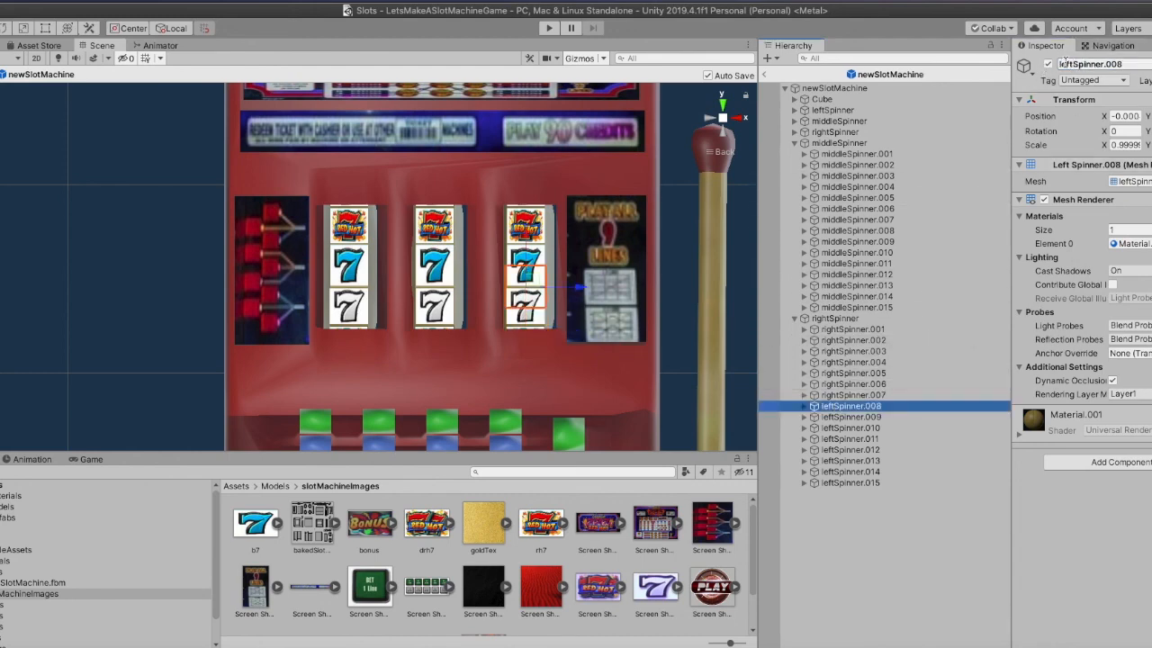
double_click(1073, 64)
text(rightSpinner)
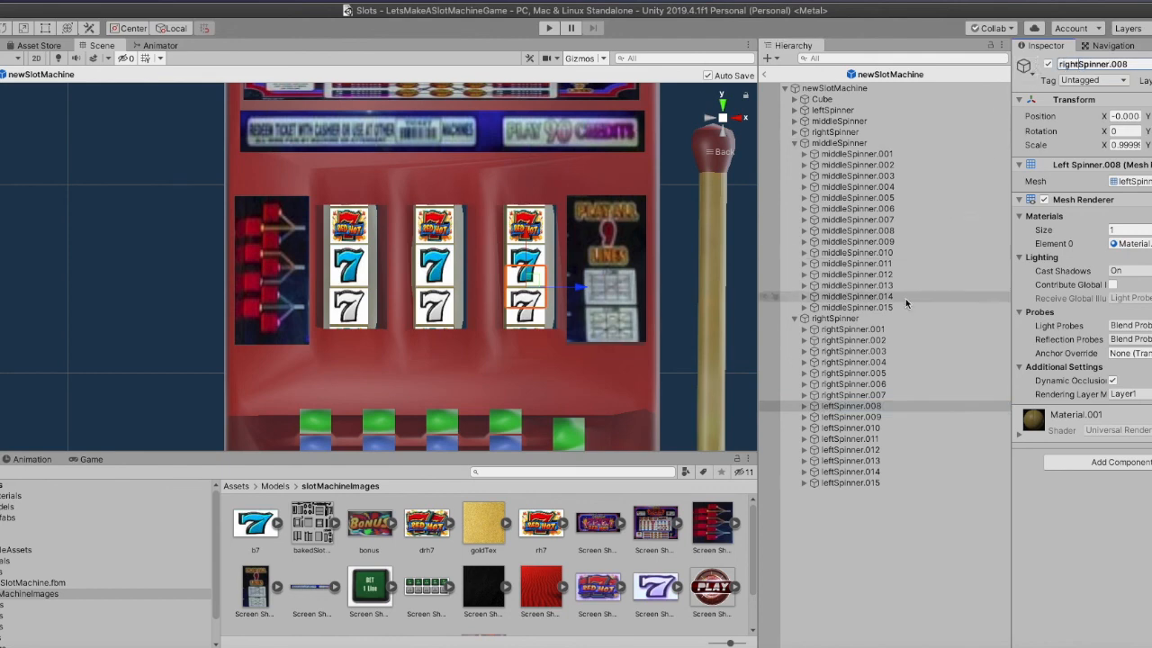
Rename the new right reel's children leftSpinner.009 and leftSpinner.010 as rightSpinner.009 and rightSpinner.010
click(850, 417)
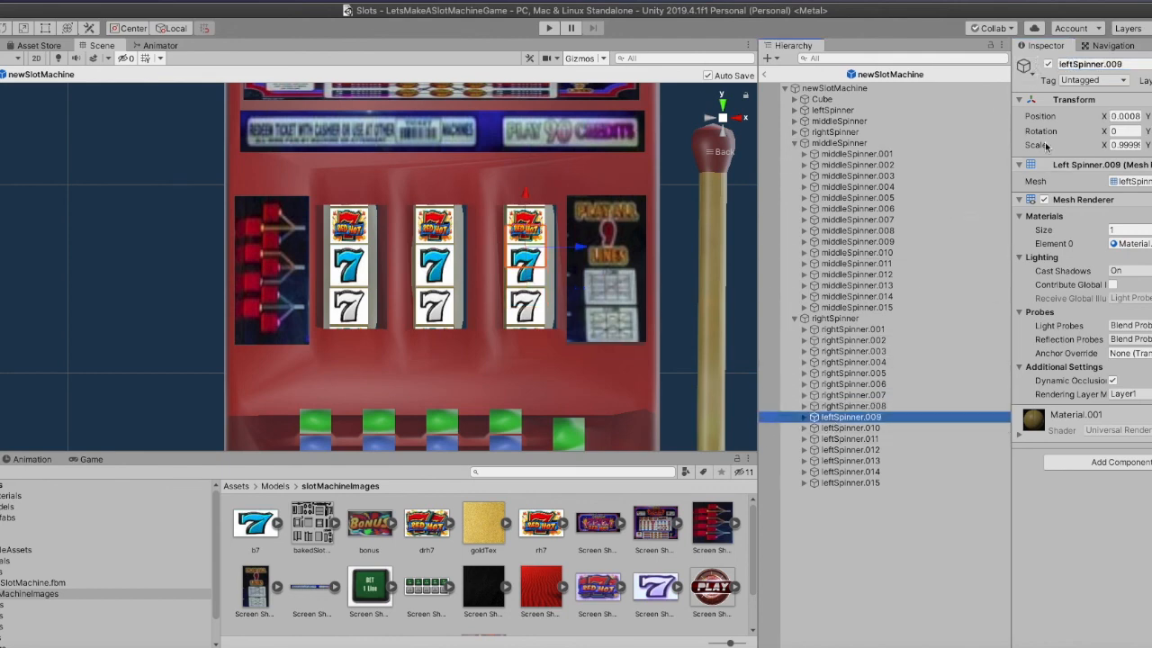
double_click(1073, 63)
text(right)
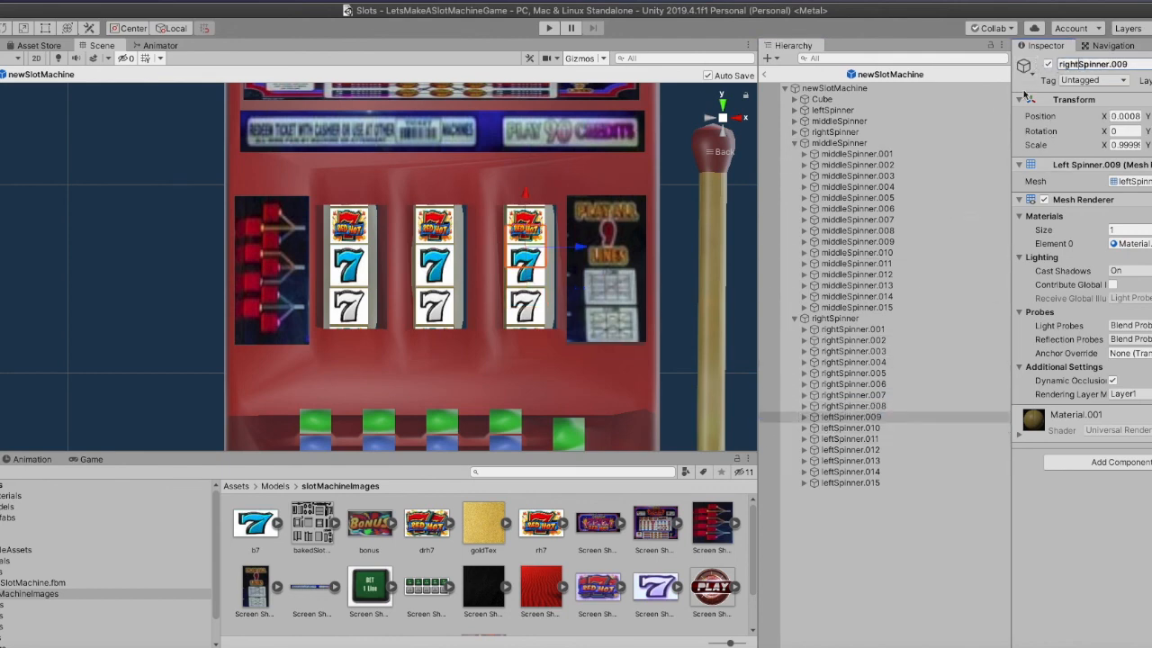
click(859, 428)
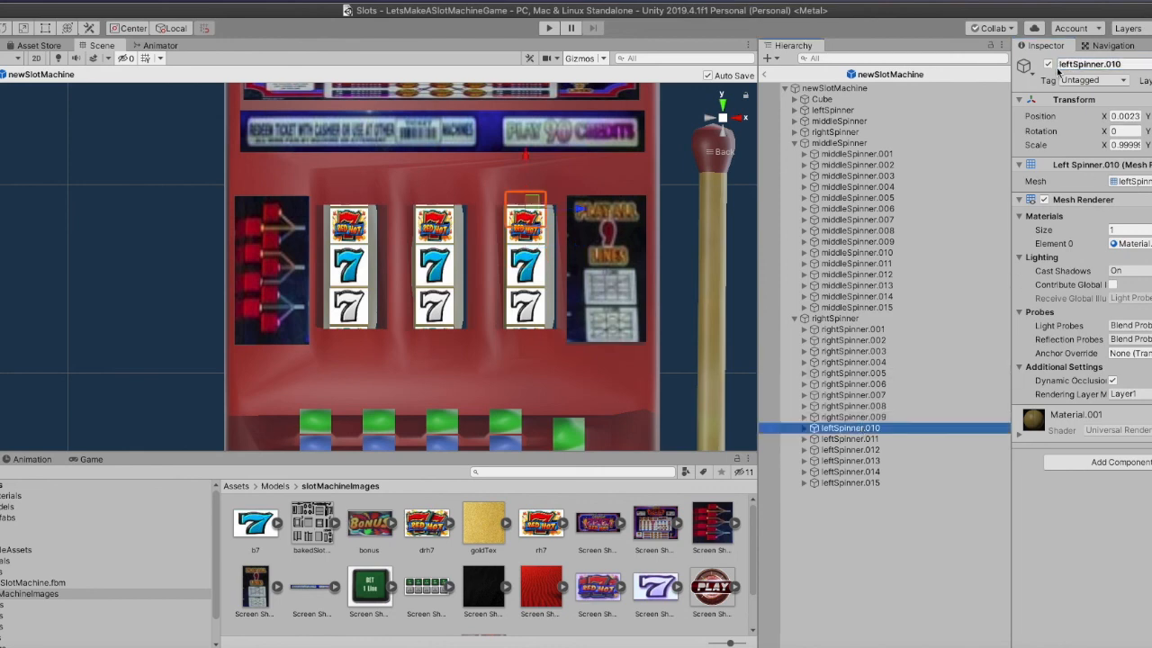
text(right)
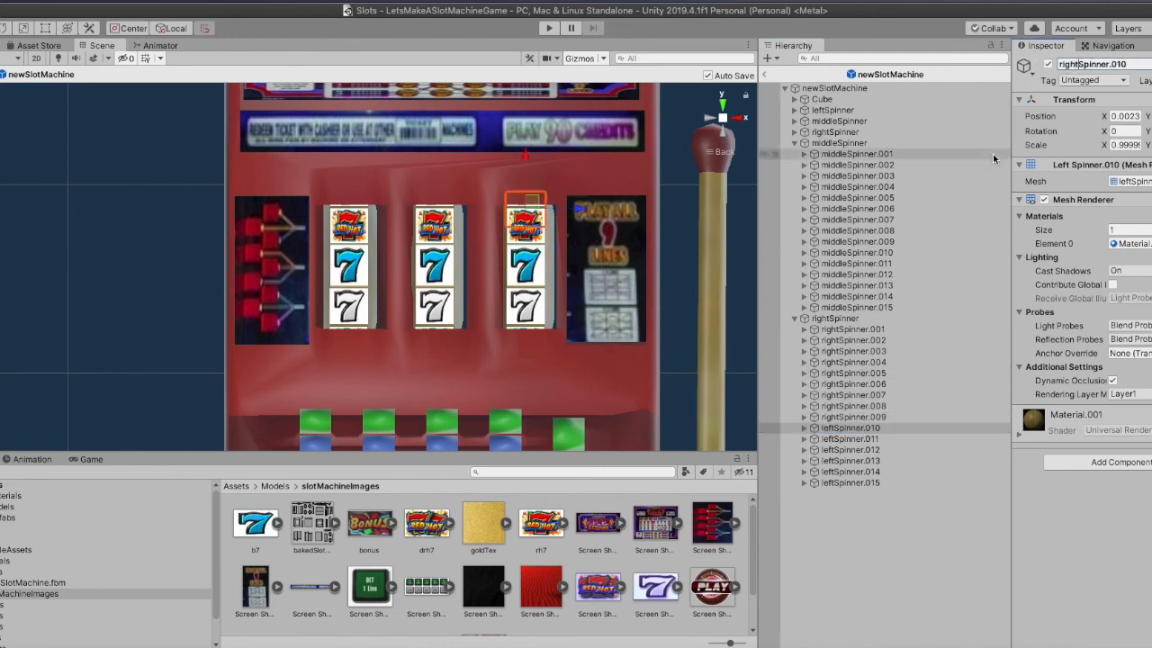
Rename the new right reel's children leftSpinner.011 and leftSpinner.012 as rightSpinner.011 and rightSpinner.012
click(847, 439)
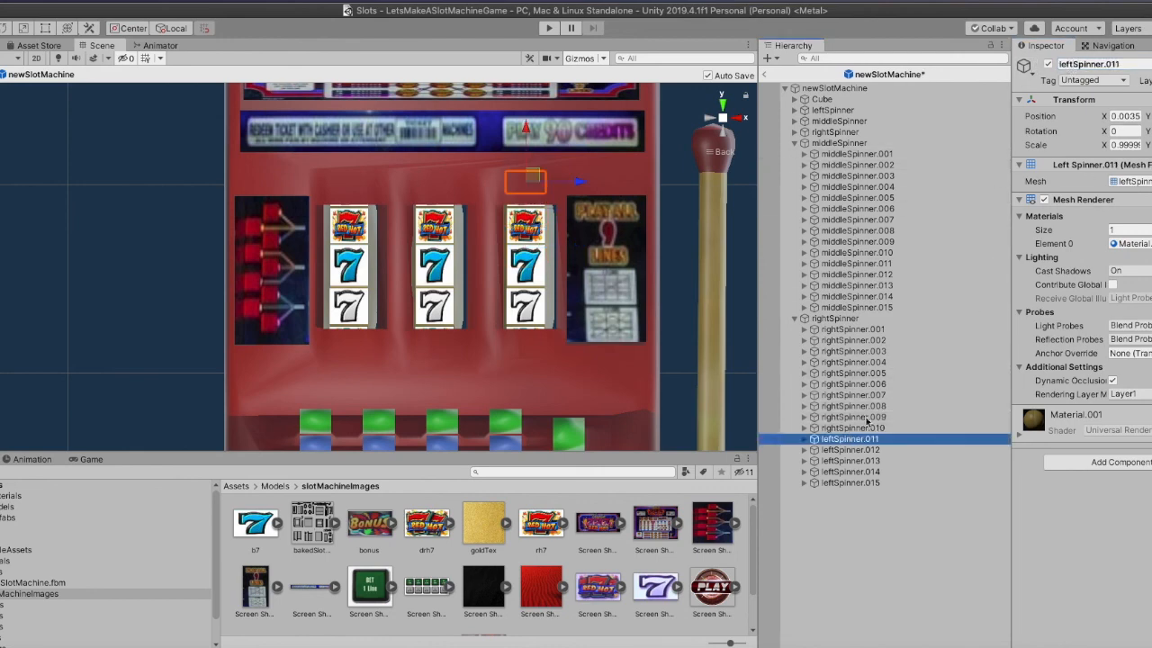
click(1060, 65)
text(right)
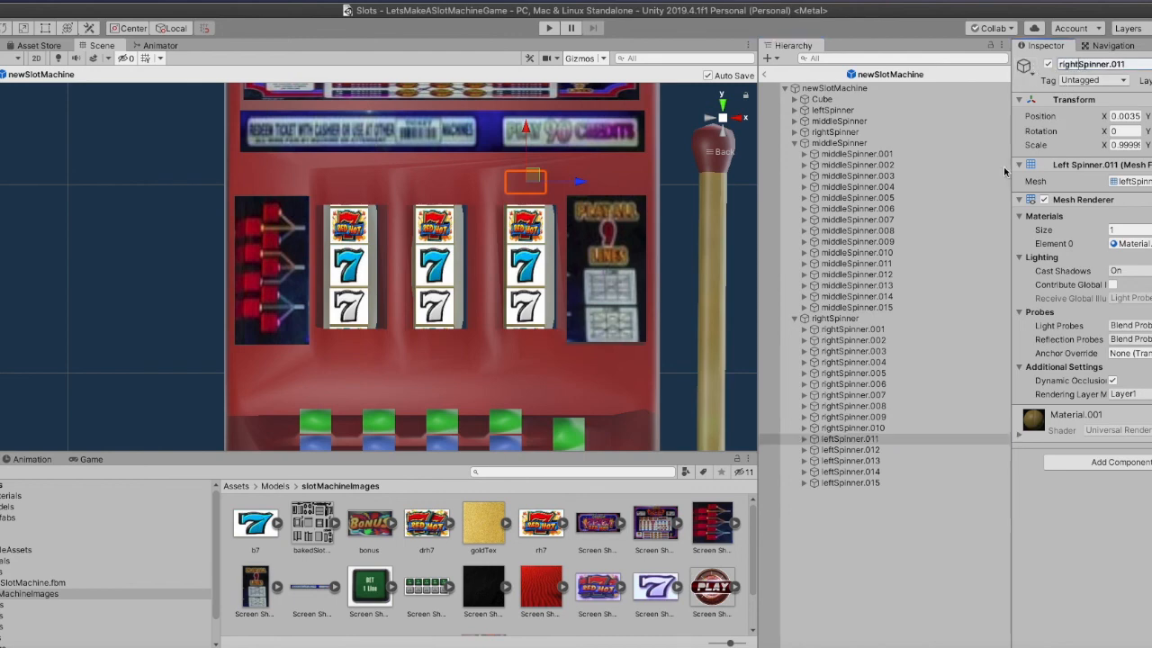
click(864, 450)
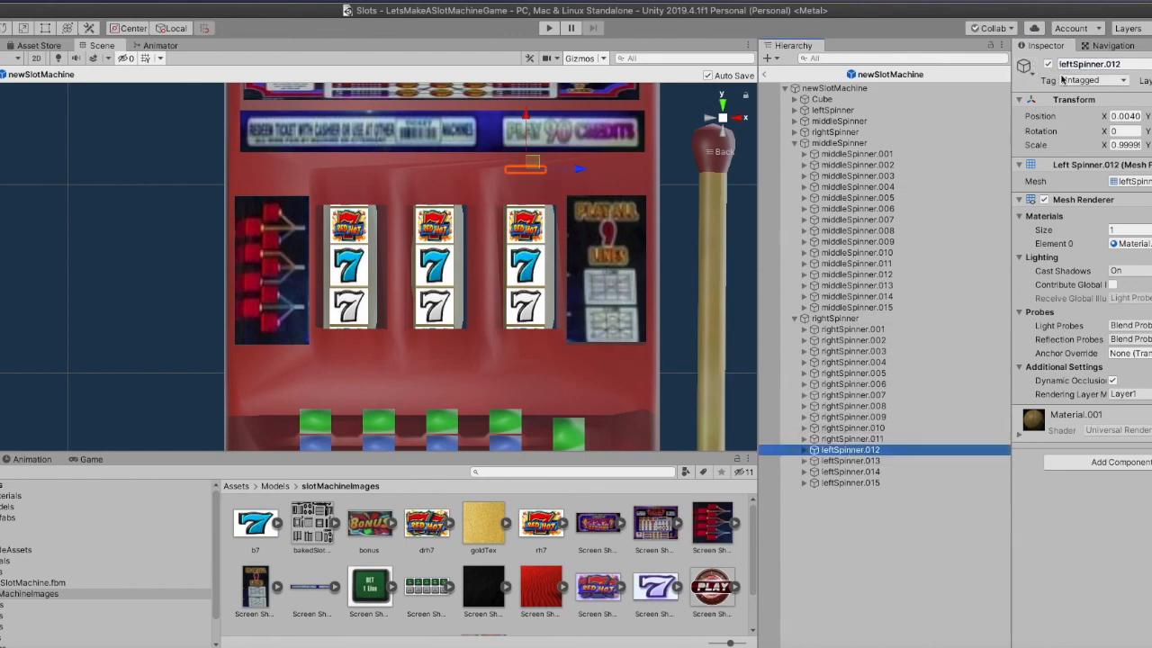
drag(1059, 65, 1076, 64)
text(right)
Rename the new right reel's children leftSpinner.013 through leftSpinner.015 as rightSpinner.013 through rightSpinner.015
click(850, 460)
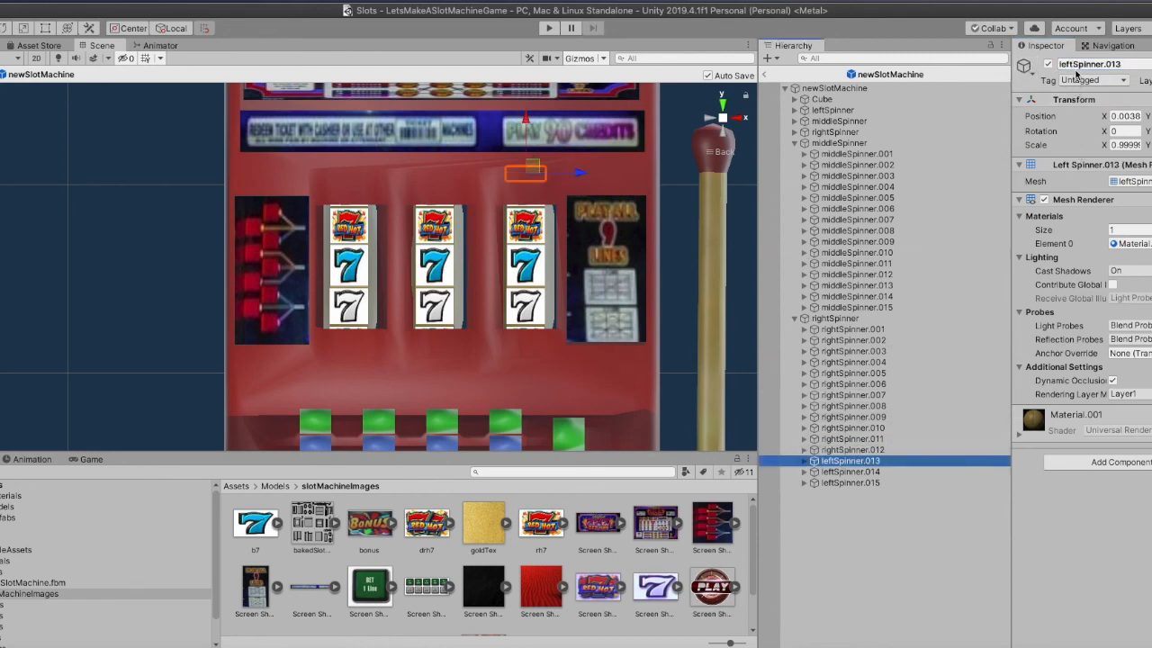
drag(1075, 65, 1051, 68)
text(right)
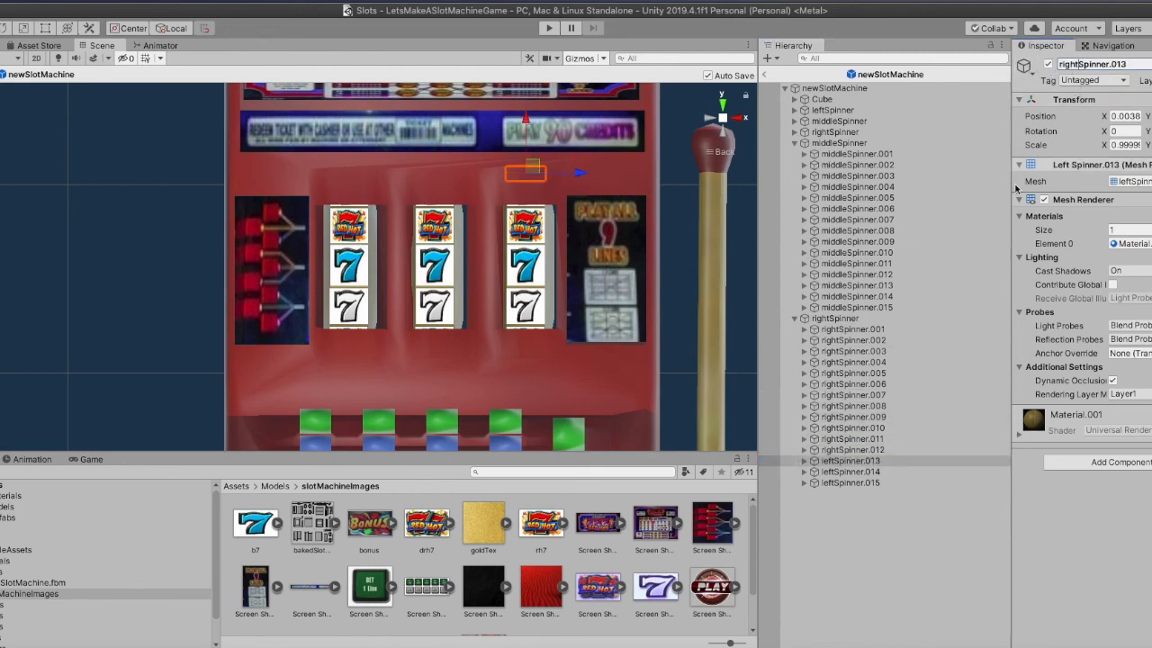
click(846, 473)
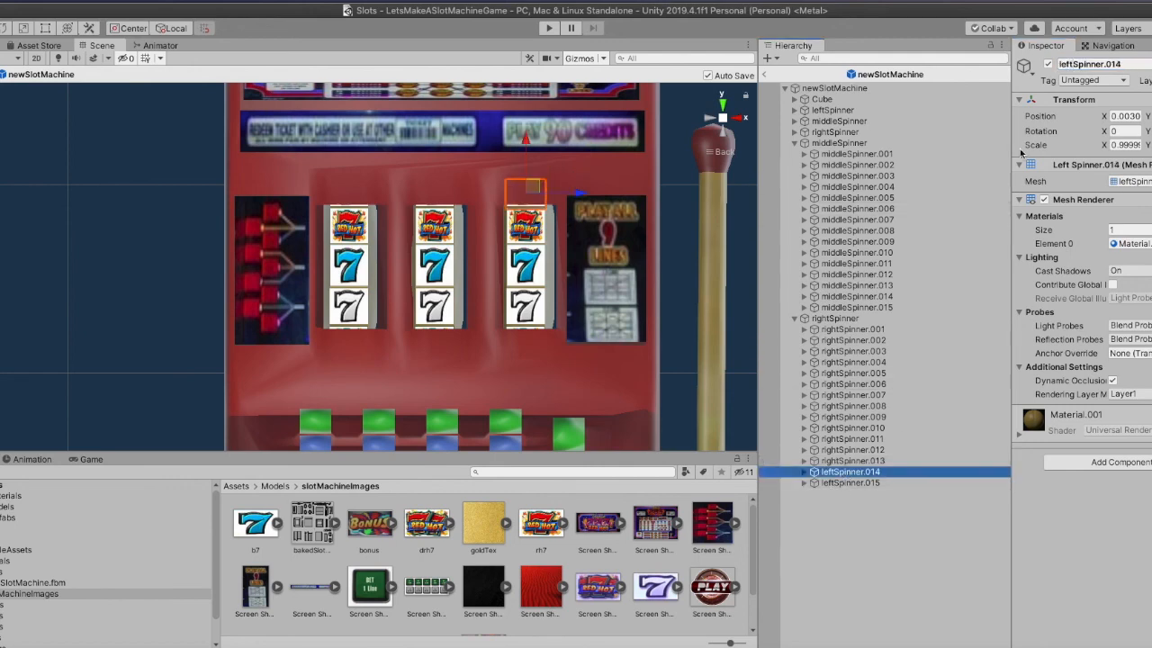
drag(1084, 65, 1046, 67)
text(right)
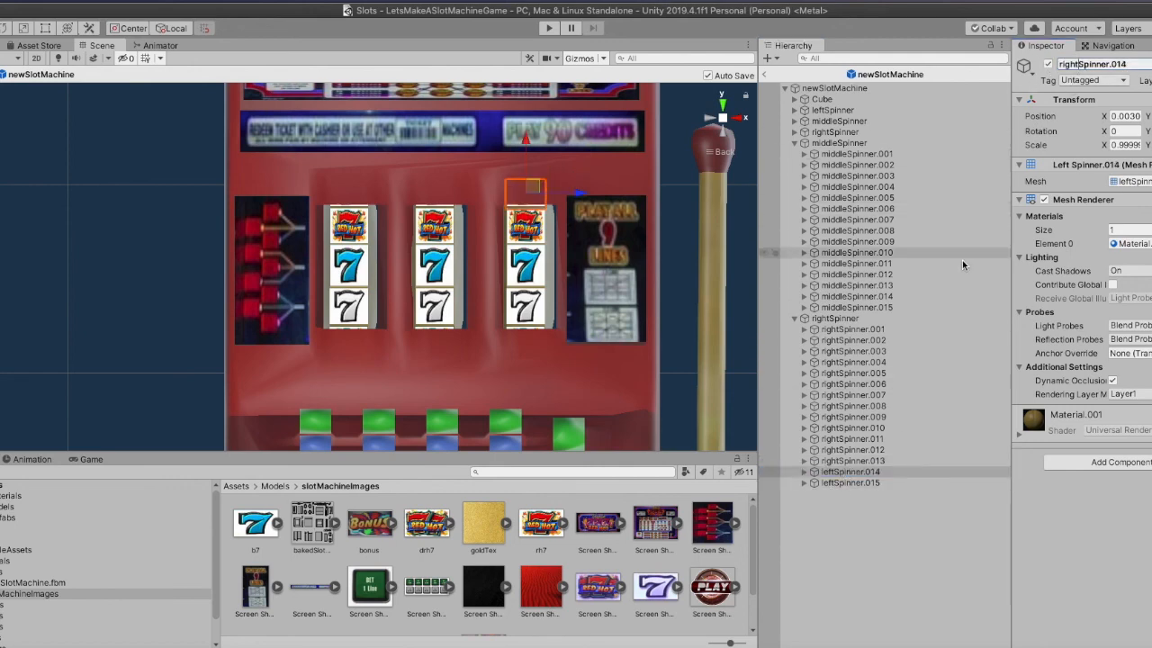
click(846, 483)
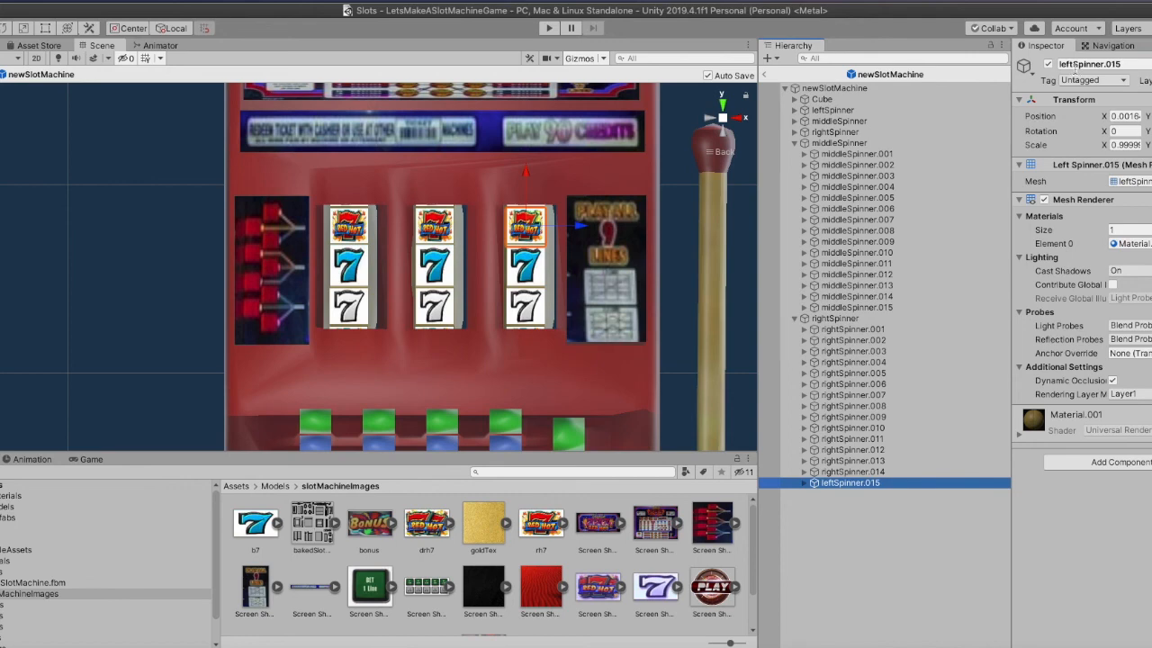
drag(1078, 64, 1057, 66)
text(right)
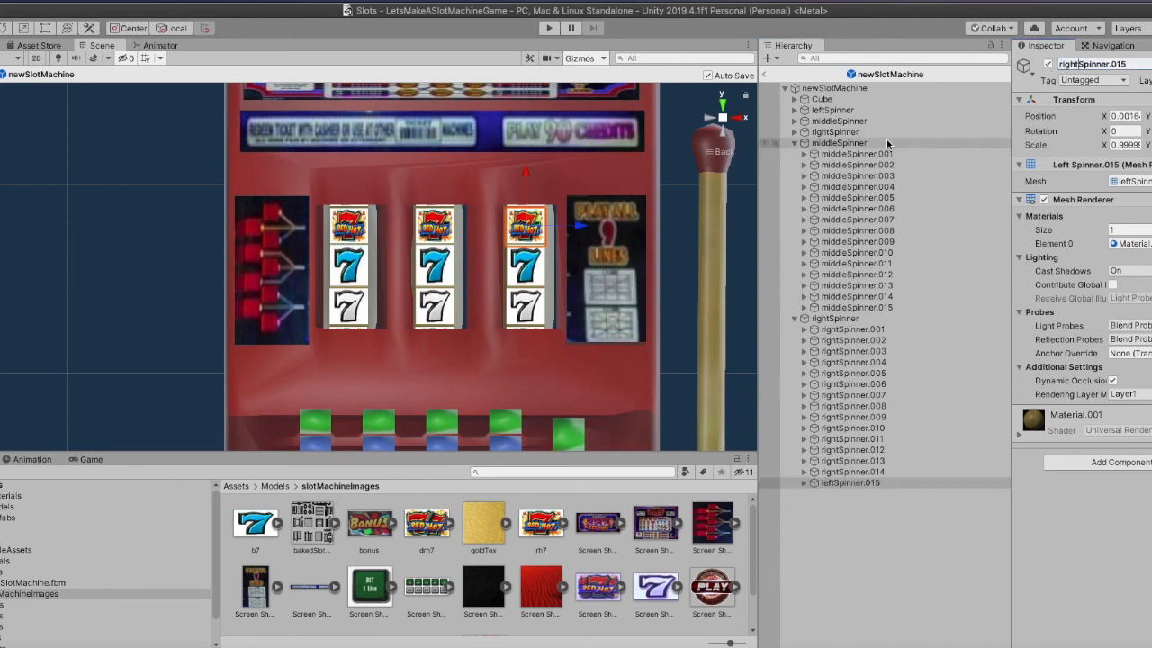
Delete the original middleSpinner and rightSpinner objects from the prefab and collapse the new middleSpinner's children
click(837, 121)
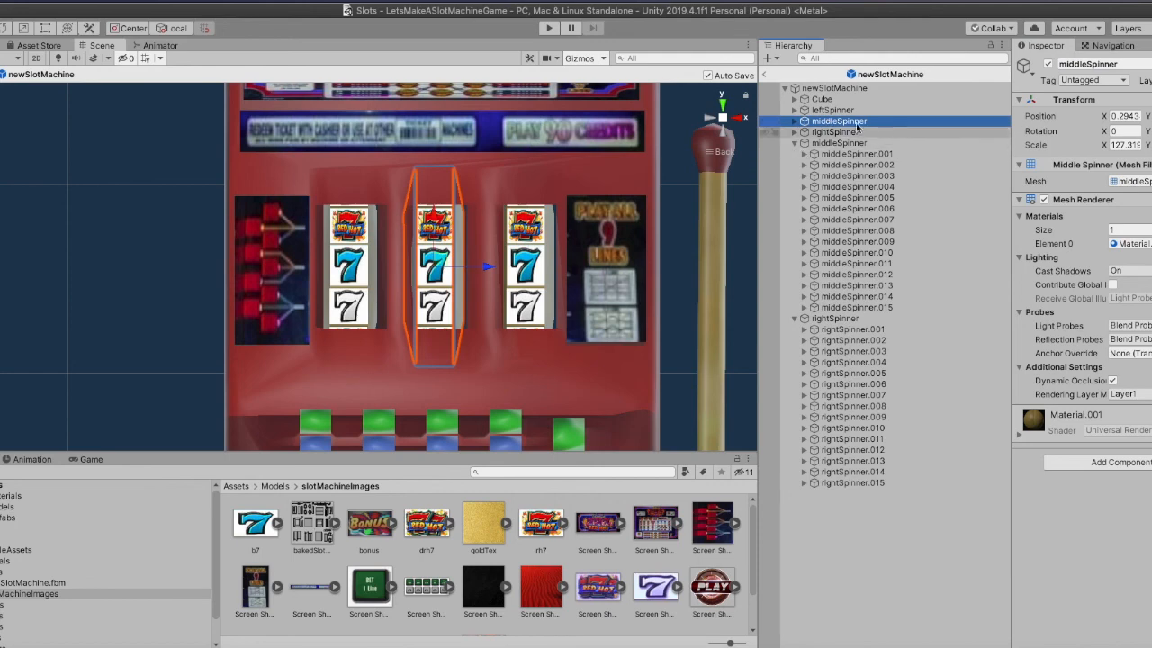
shift+click(834, 133)
right_click(835, 135)
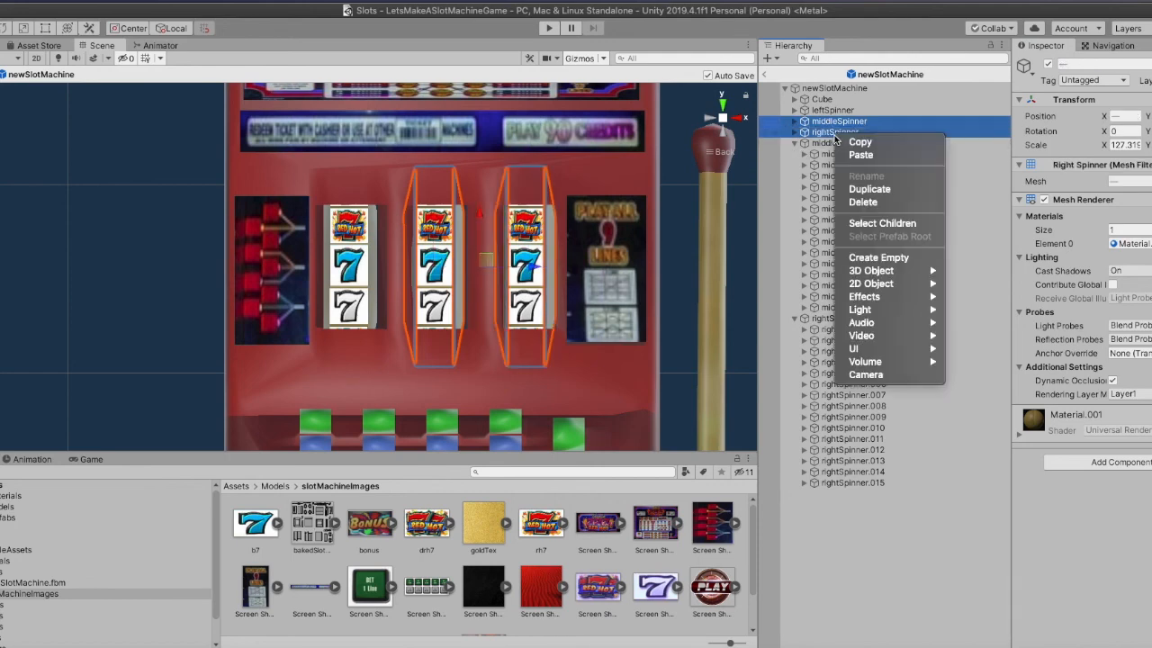
click(869, 203)
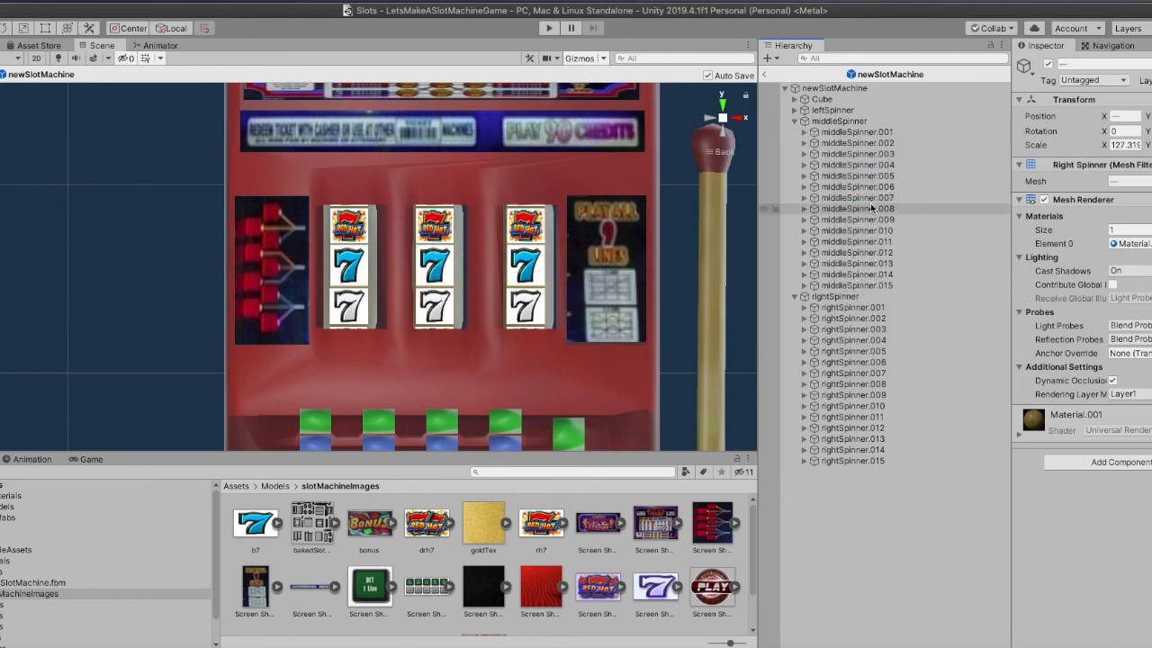
click(794, 121)
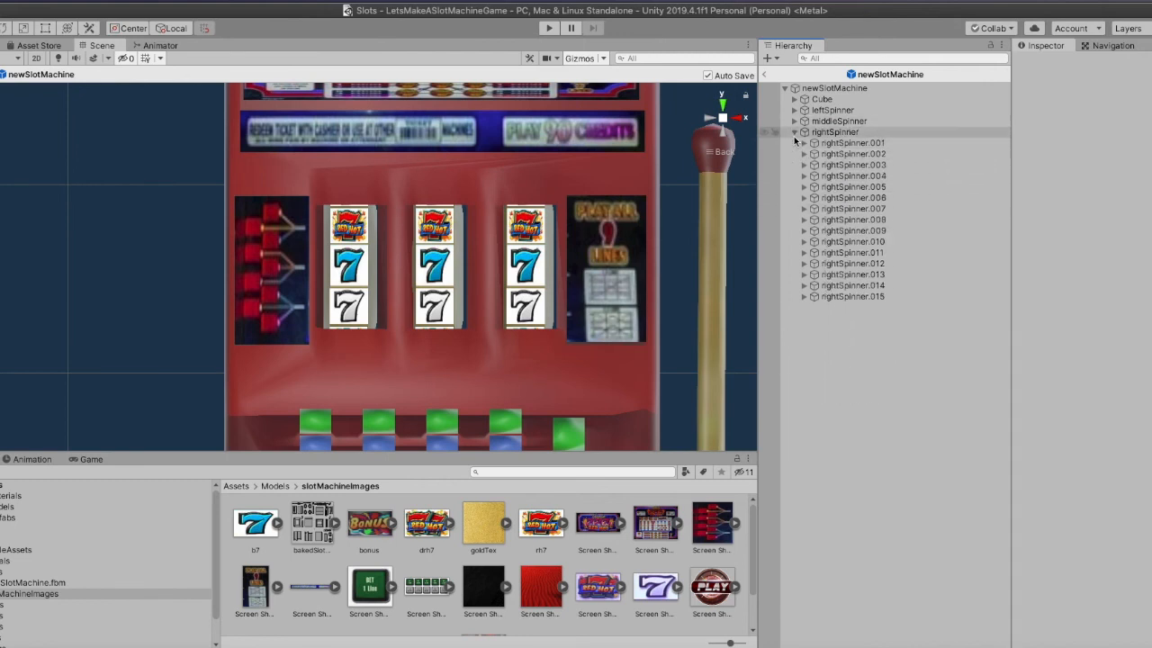
Collapse rightSpinner's children and add a Rigidbody component to leftSpinner, middleSpinner and rightSpinner together
click(794, 132)
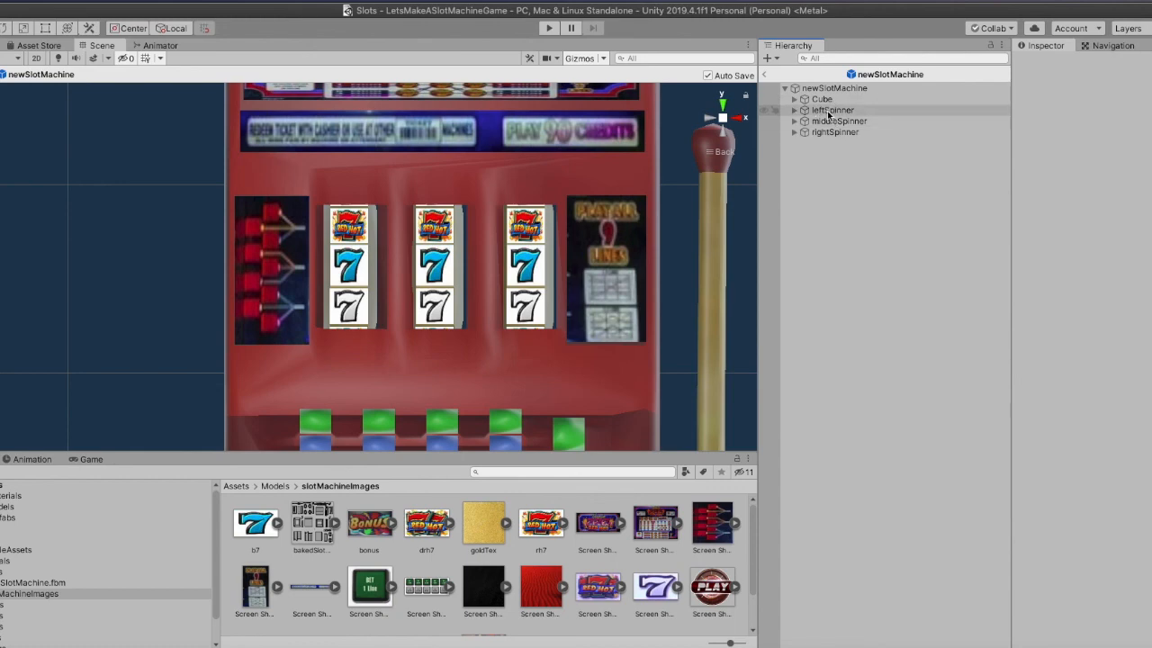
click(829, 111)
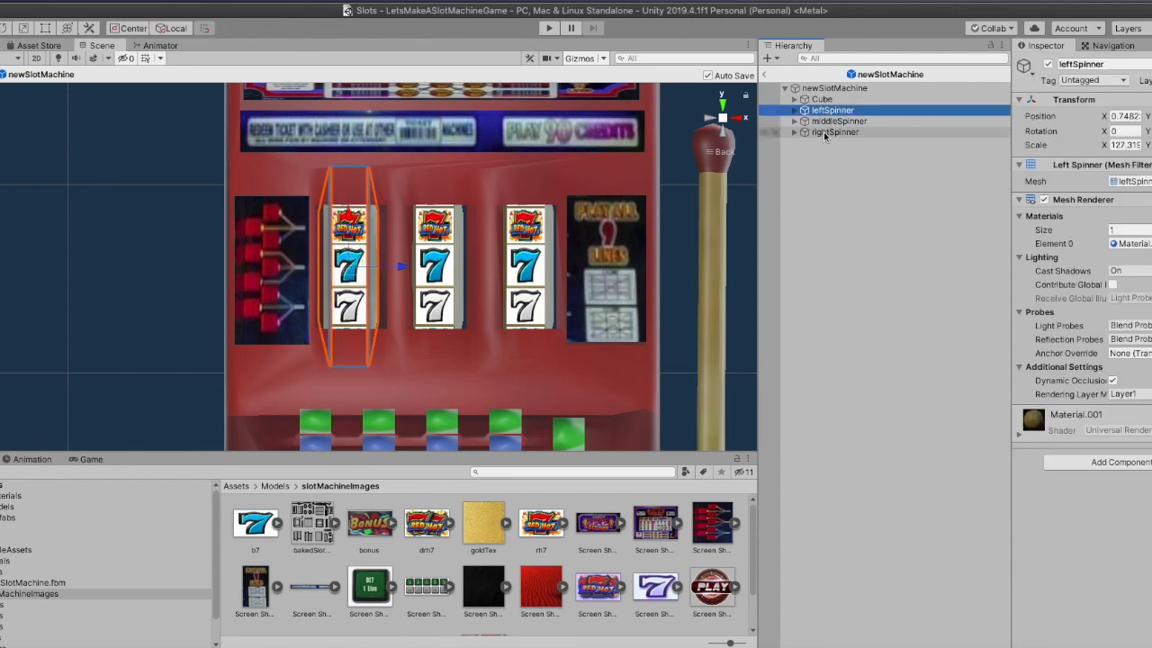
shift+click(824, 132)
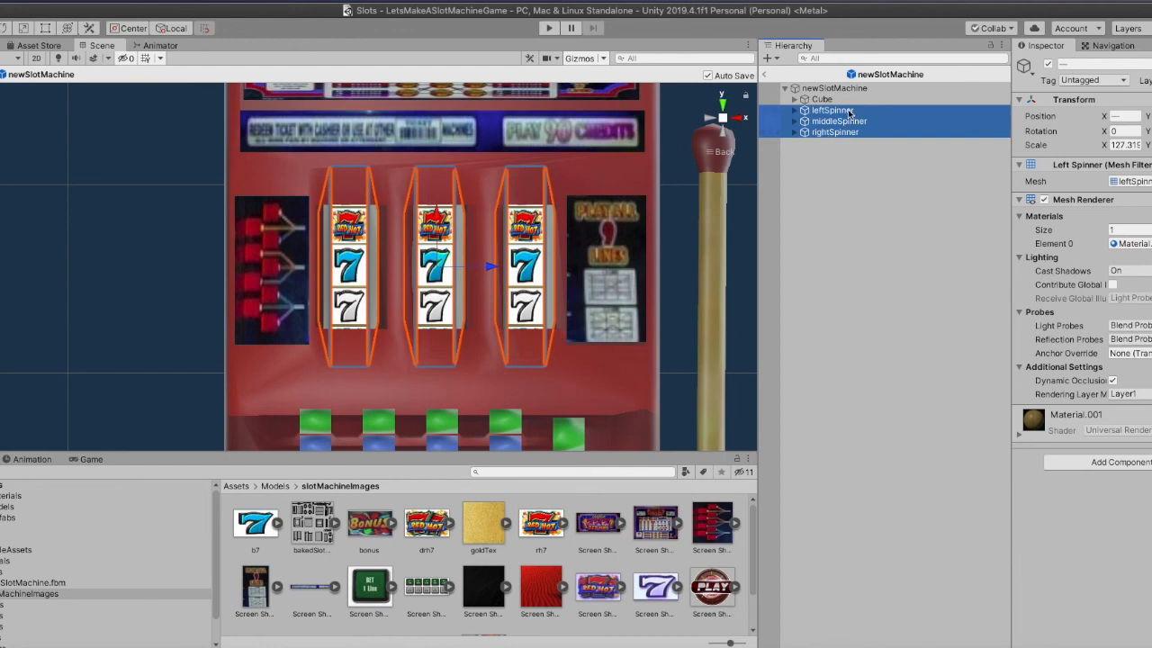
click(1110, 465)
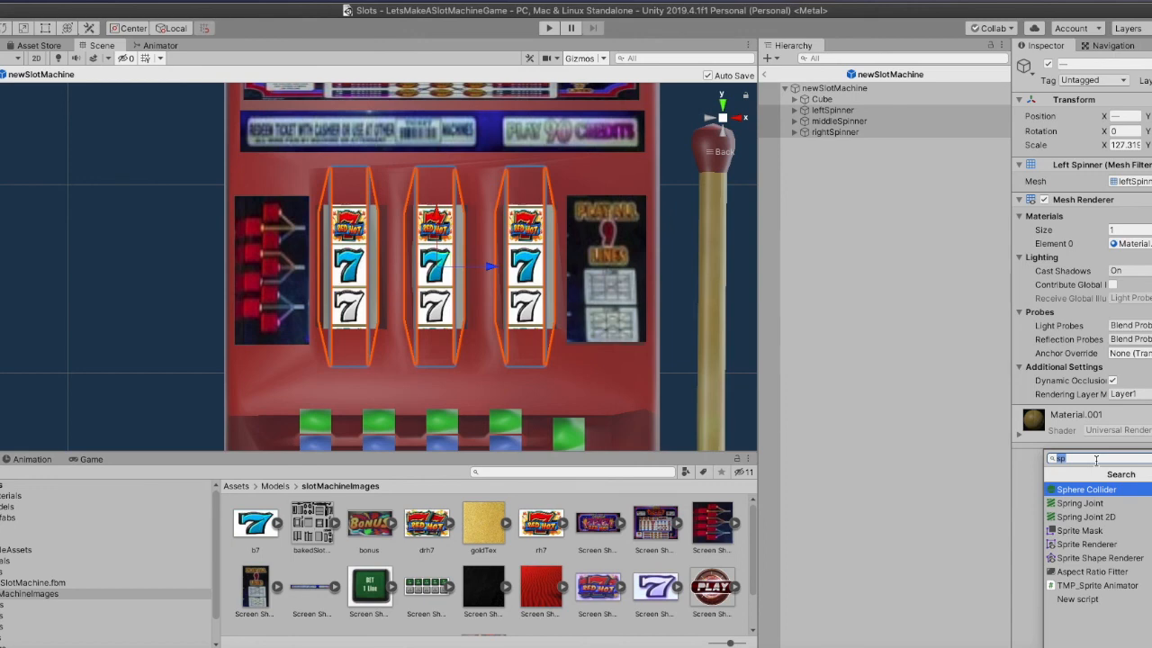
text(rig)
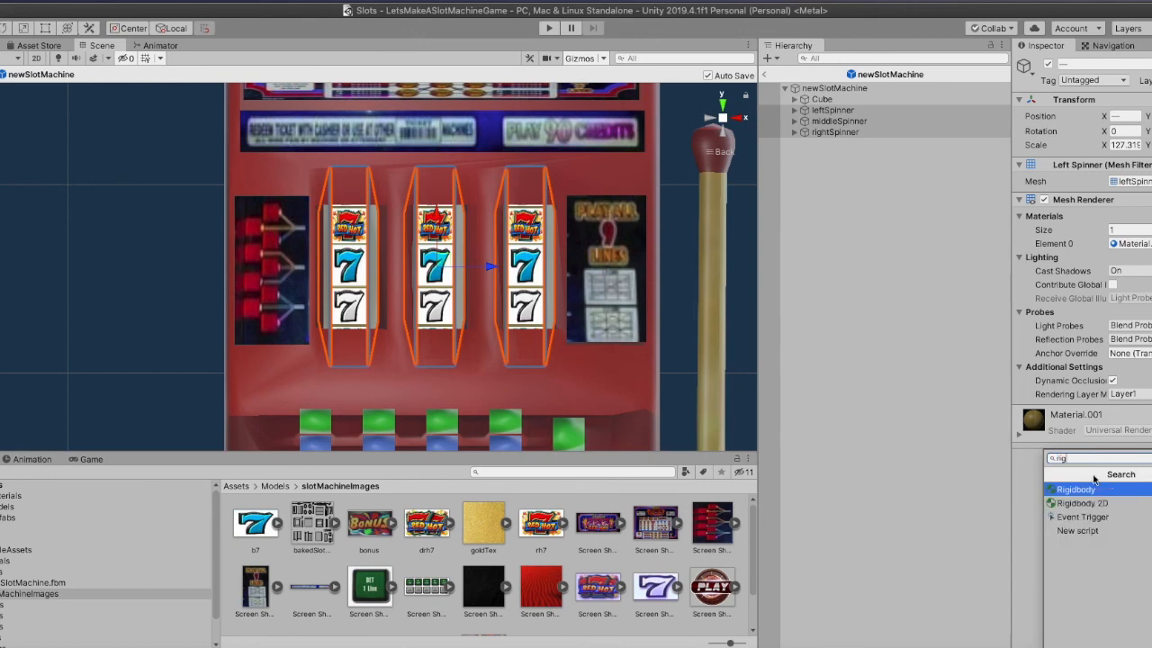
click(1073, 490)
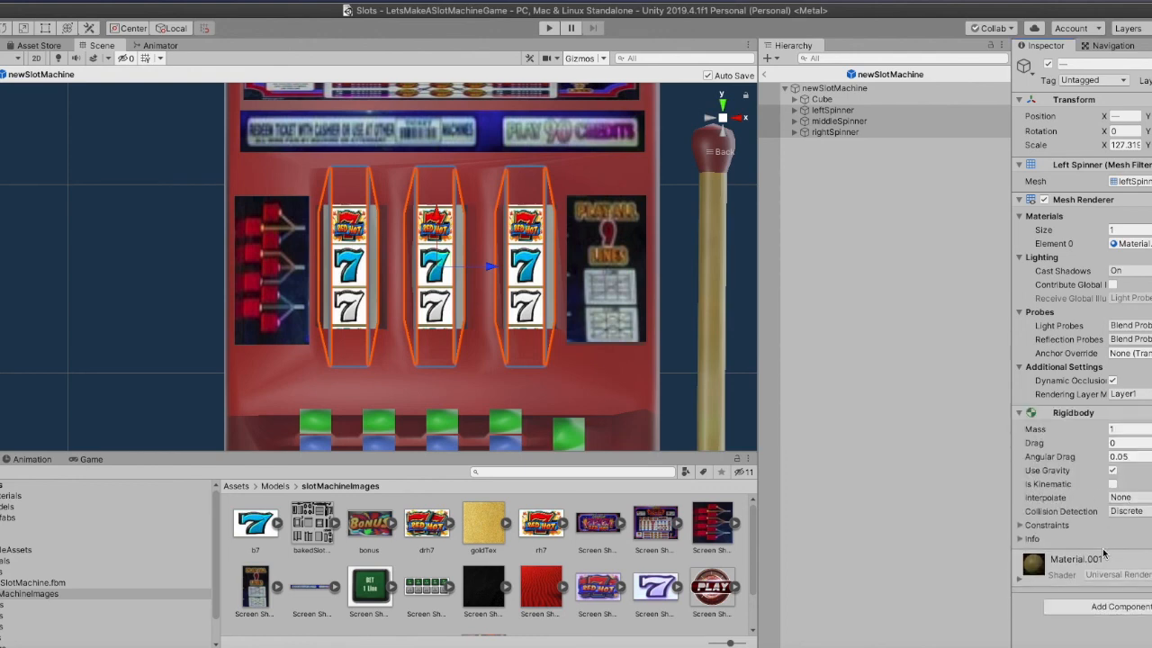
Turn off Use Gravity on the three spinners' Rigidbody components and return from the prefab to the Slots scene
click(1112, 470)
right_click(858, 415)
click(925, 284)
click(925, 284)
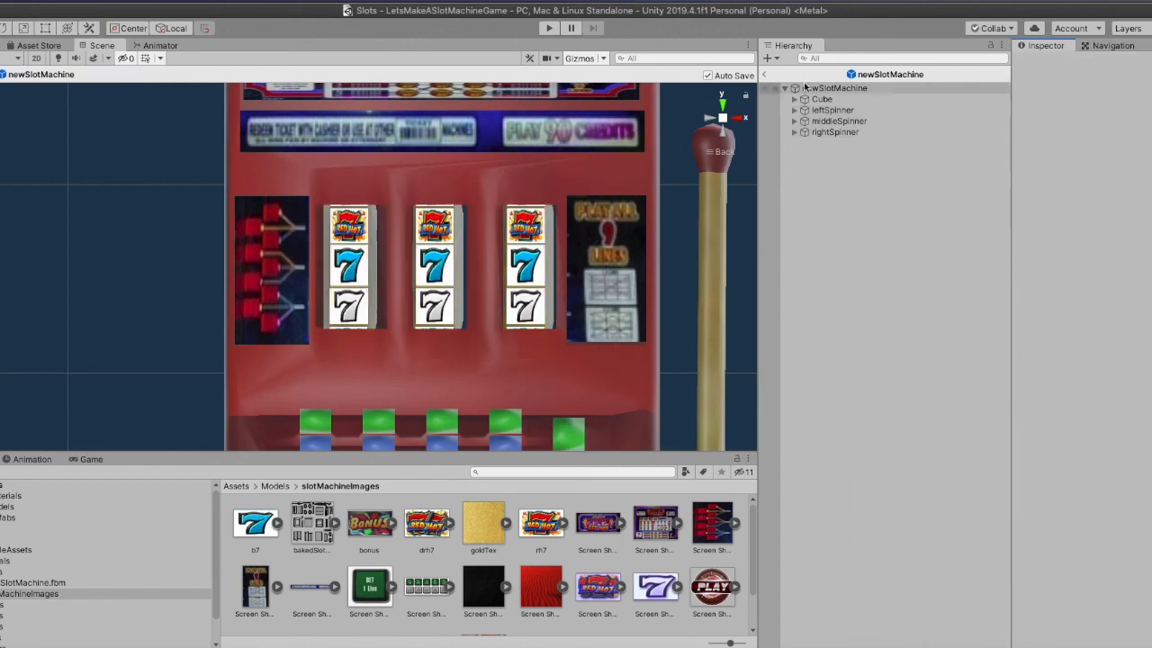
click(766, 78)
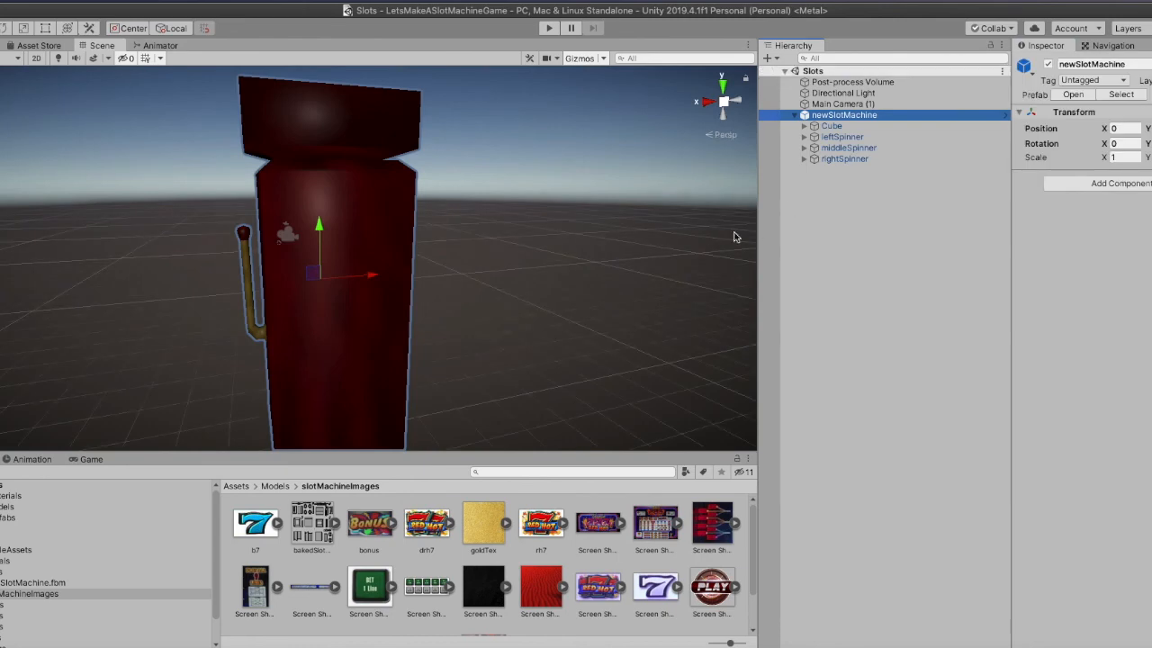
Frame newSlotMachine from the front in the Slots scene and toggle the Scene view lighting
scroll(393, 213, up, 5)
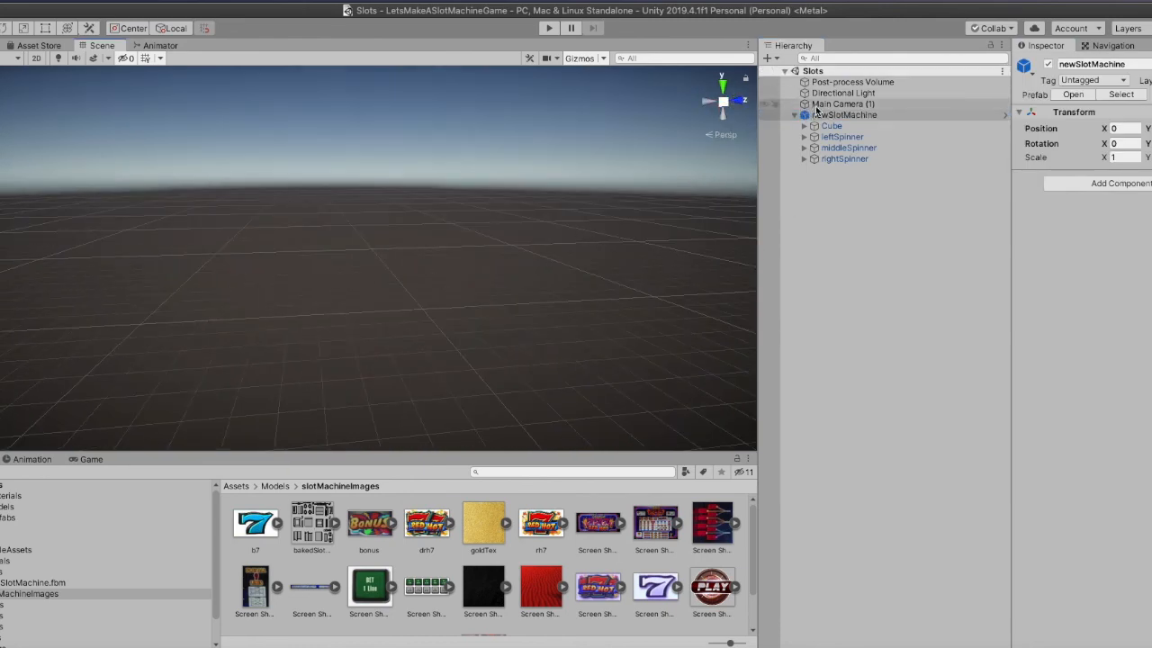
double_click(843, 115)
right_drag(426, 196, 683, 198)
middle_drag(450, 225, 667, 169)
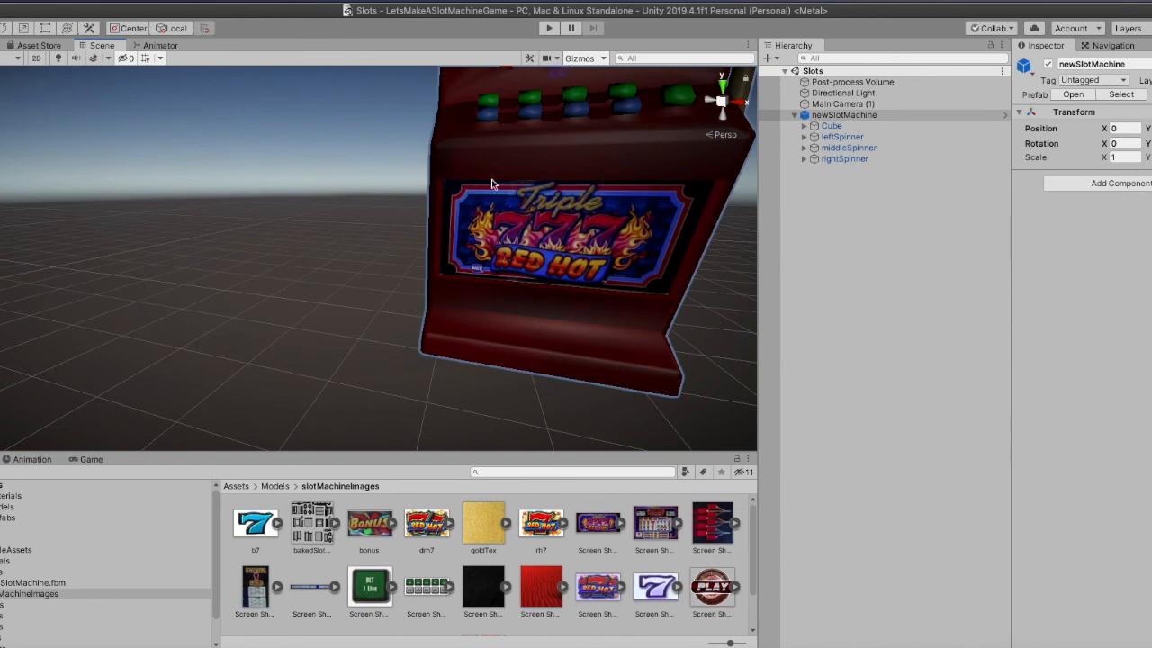
click(59, 57)
right_drag(298, 265, 448, 211)
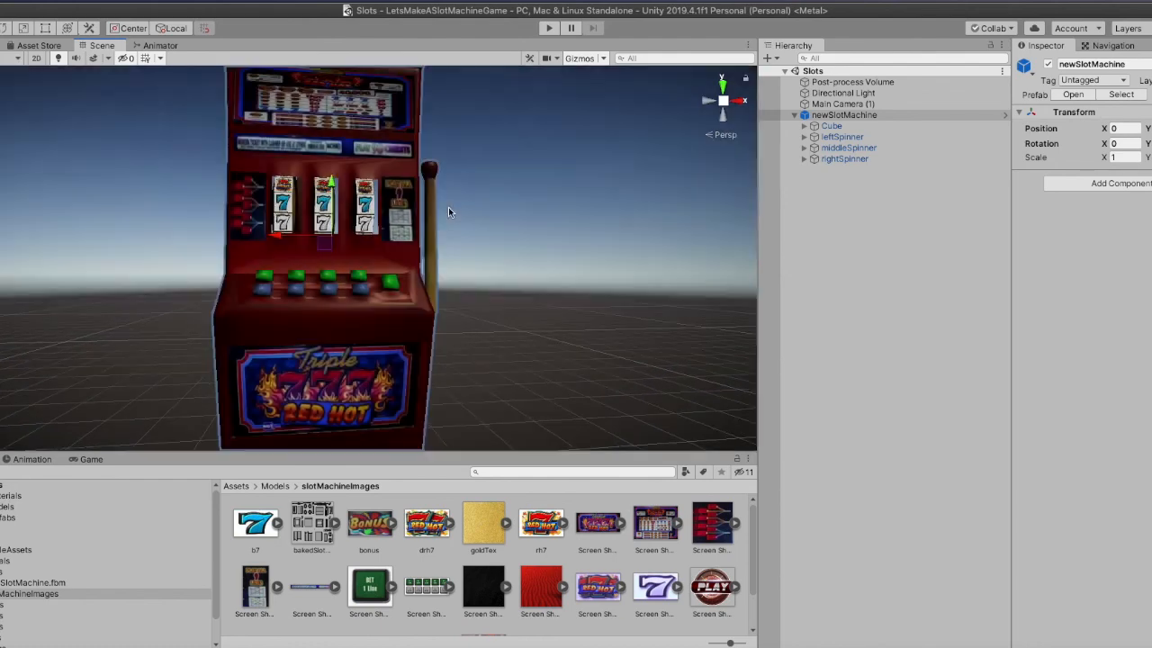
Deactivate the Post-process Volume object and bring the whole slot machine into view from the front
click(841, 83)
click(1049, 65)
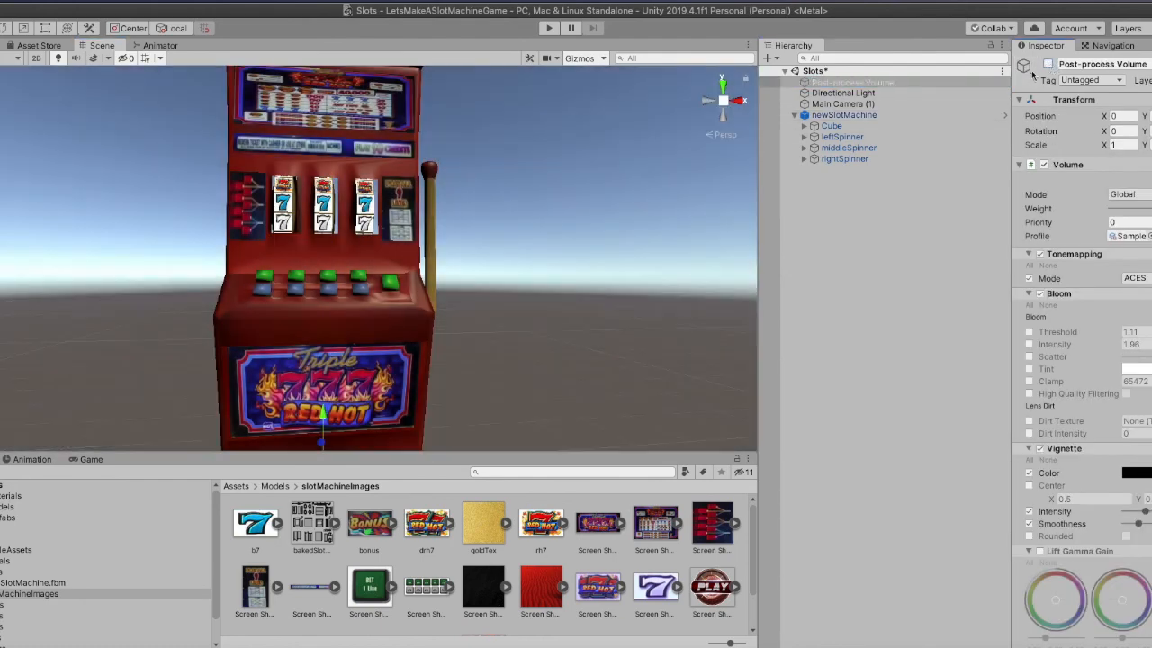
right_drag(681, 200, 659, 236)
scroll(659, 235, down, 4)
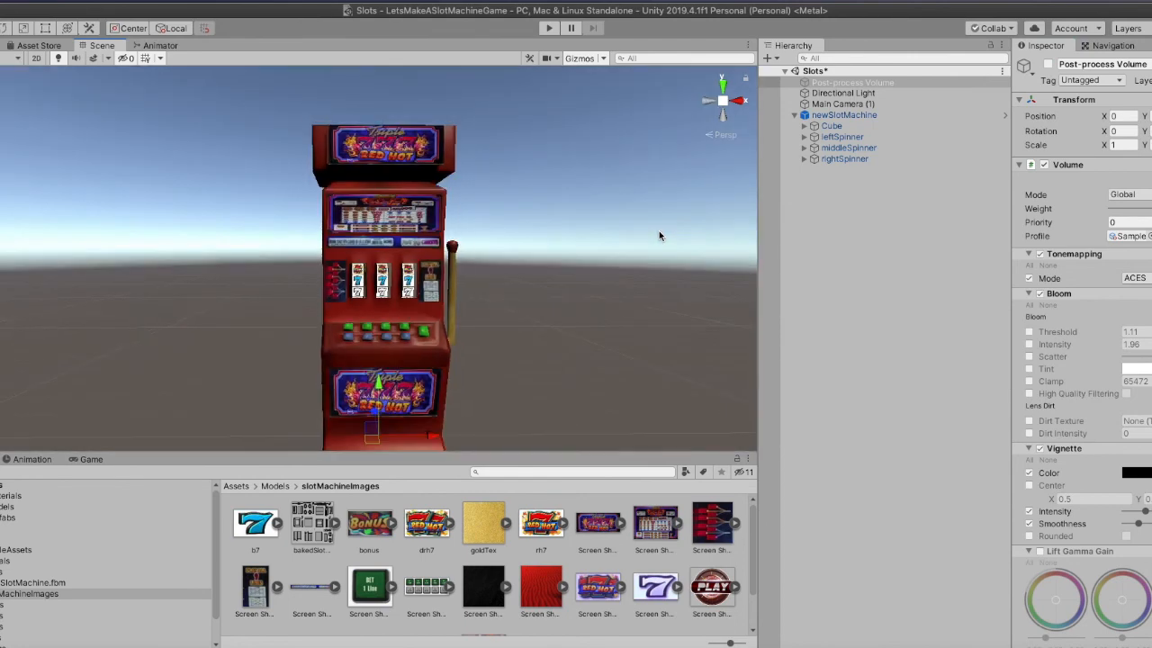
right_drag(656, 232, 646, 227)
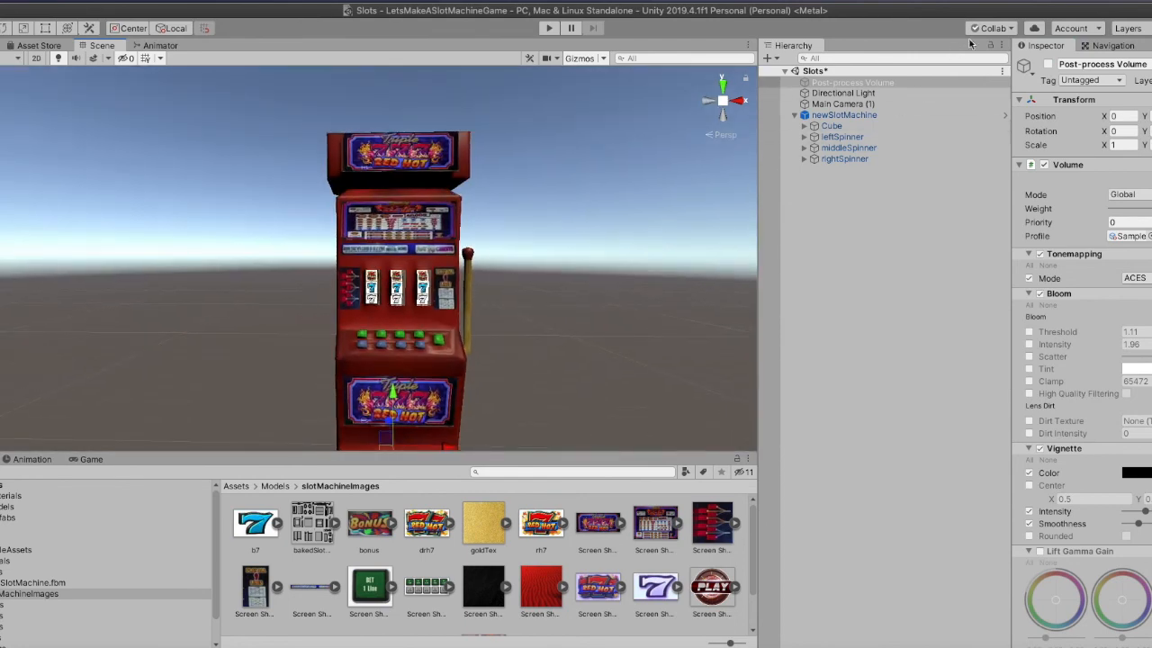